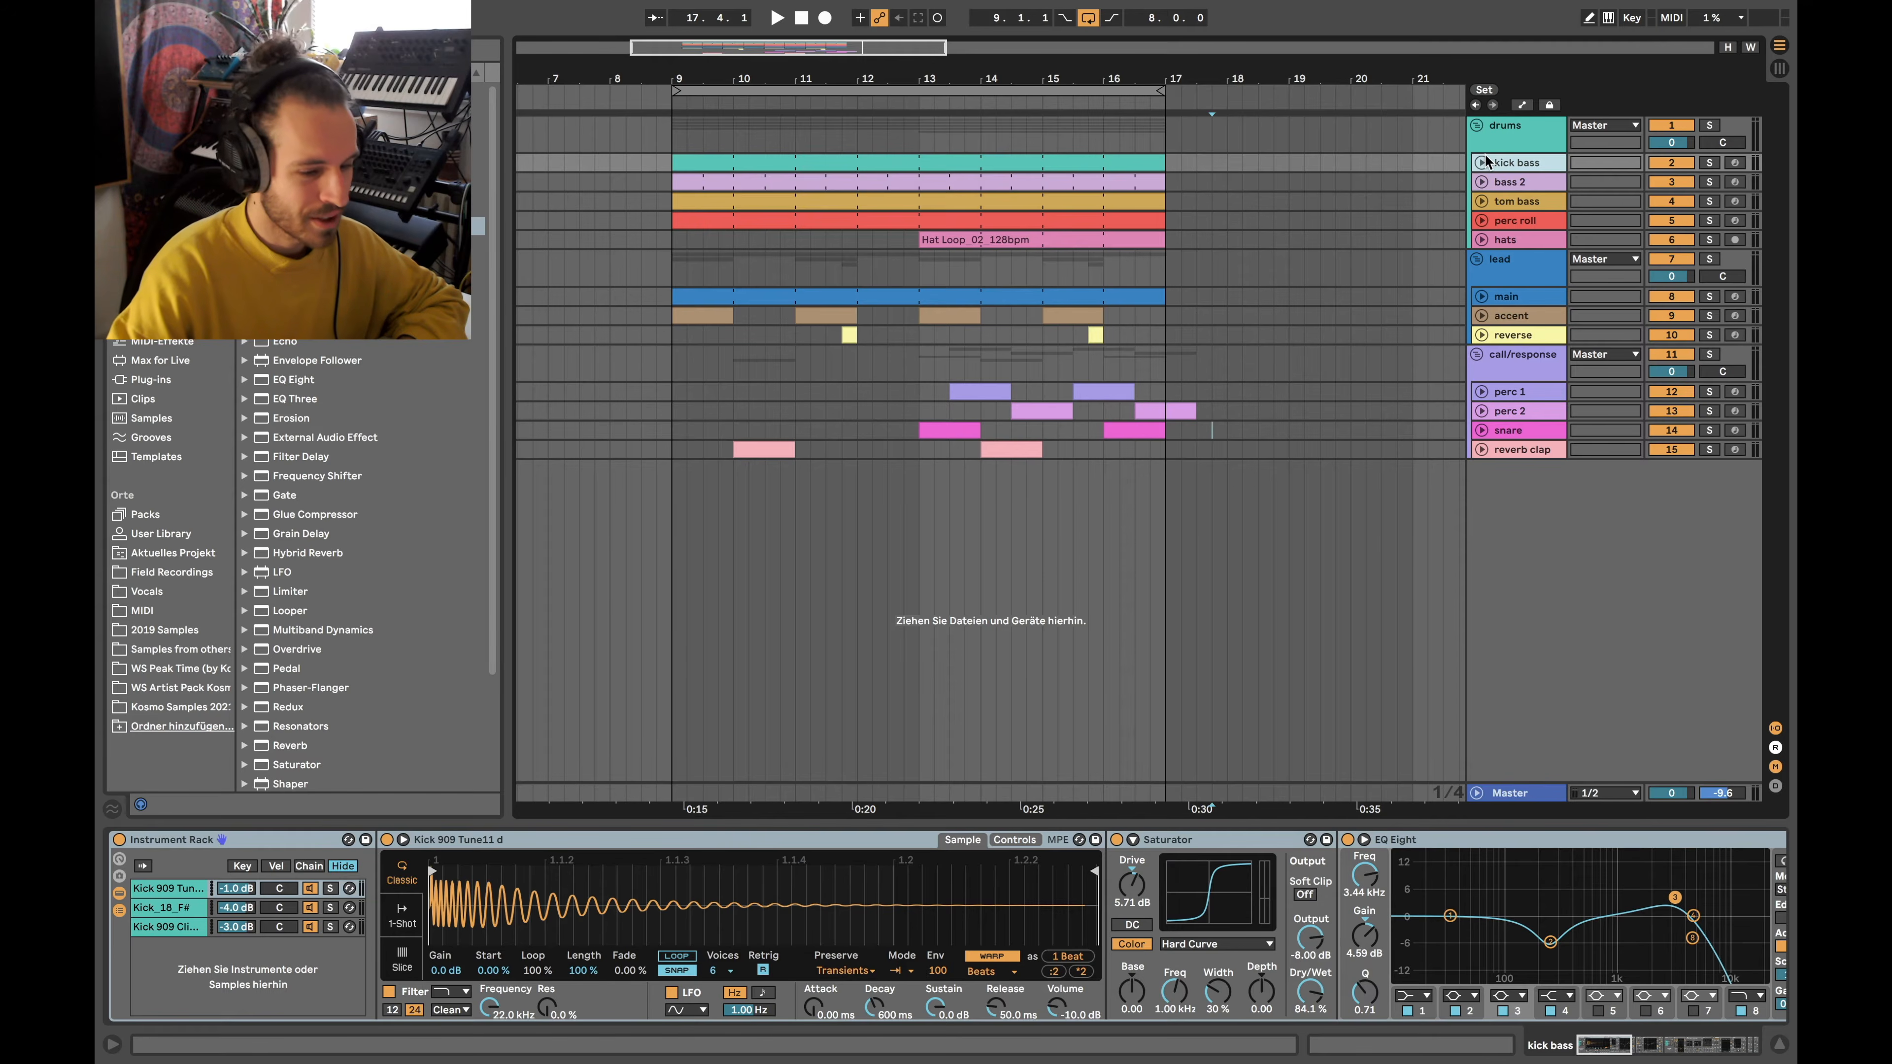
# Unfold the kick bass track and select the Kick 909 Tune11 d layer in its Instrument Rack
pyautogui.click(1481, 163)
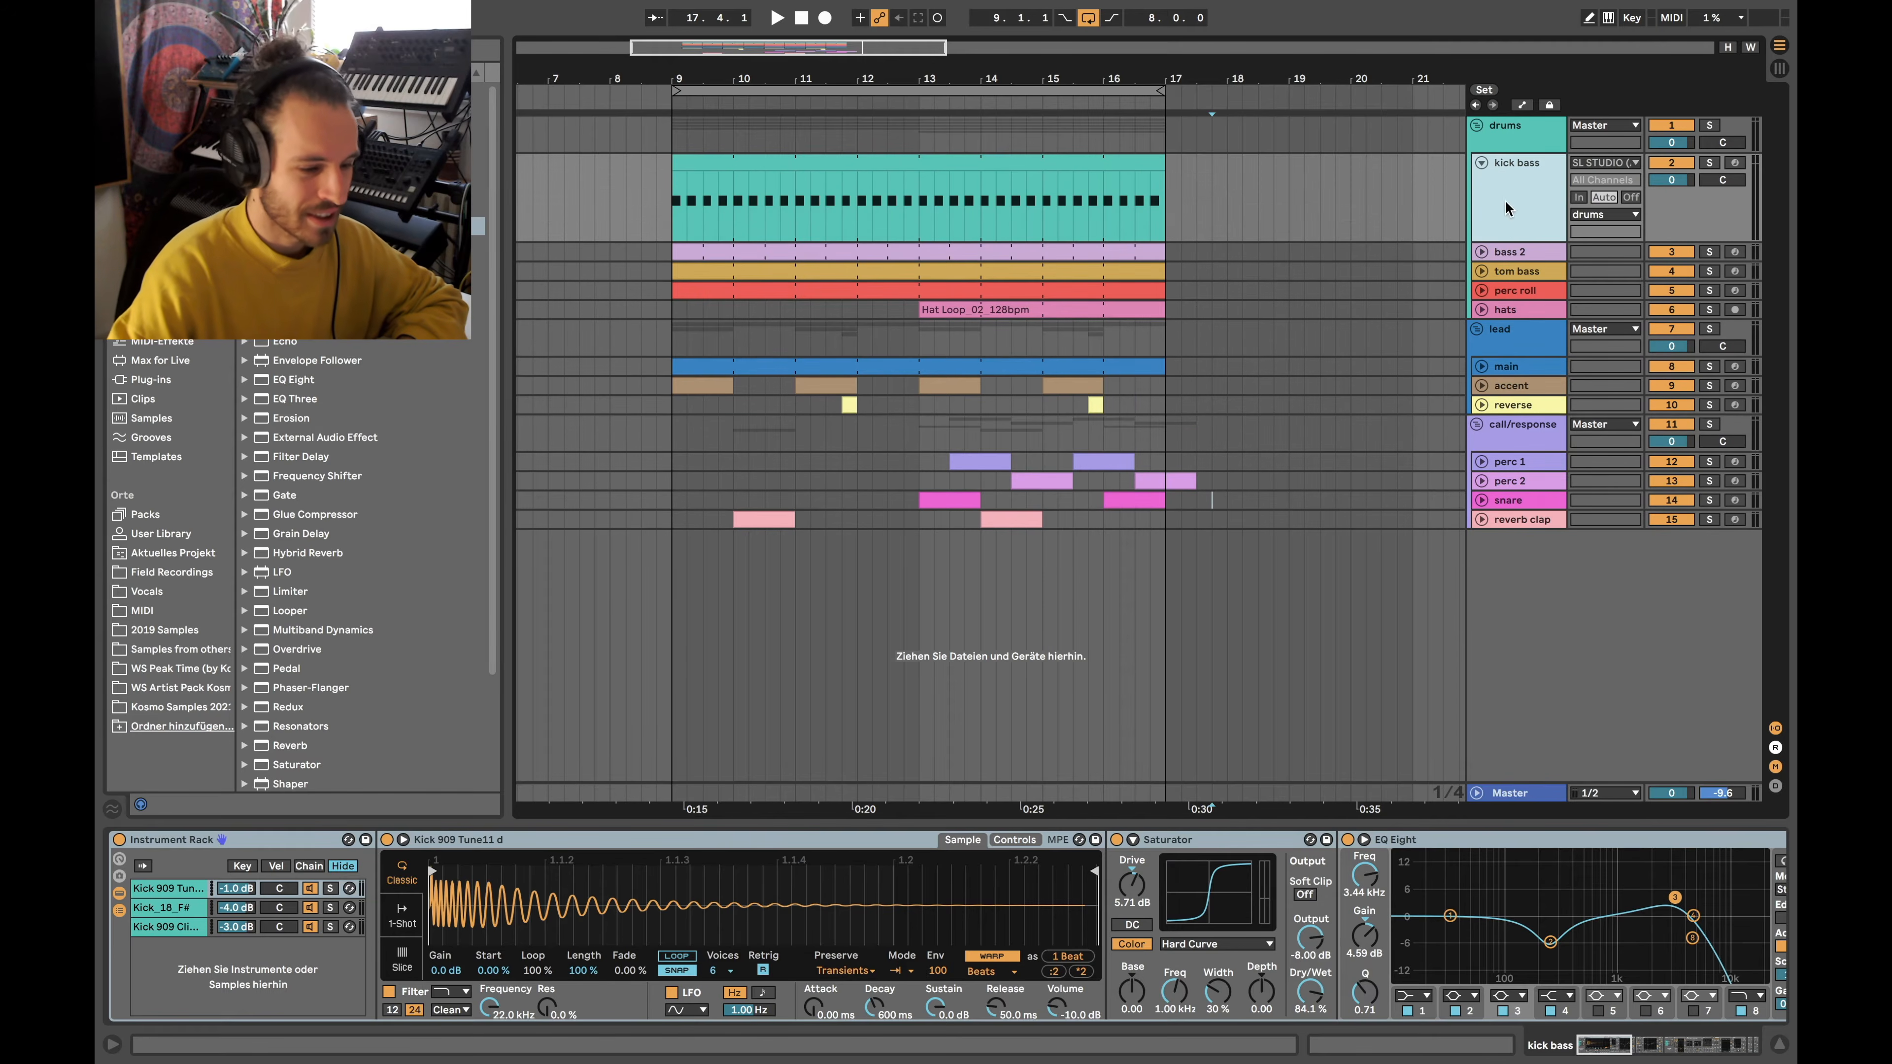
pyautogui.click(176, 908)
pyautogui.press('Down')
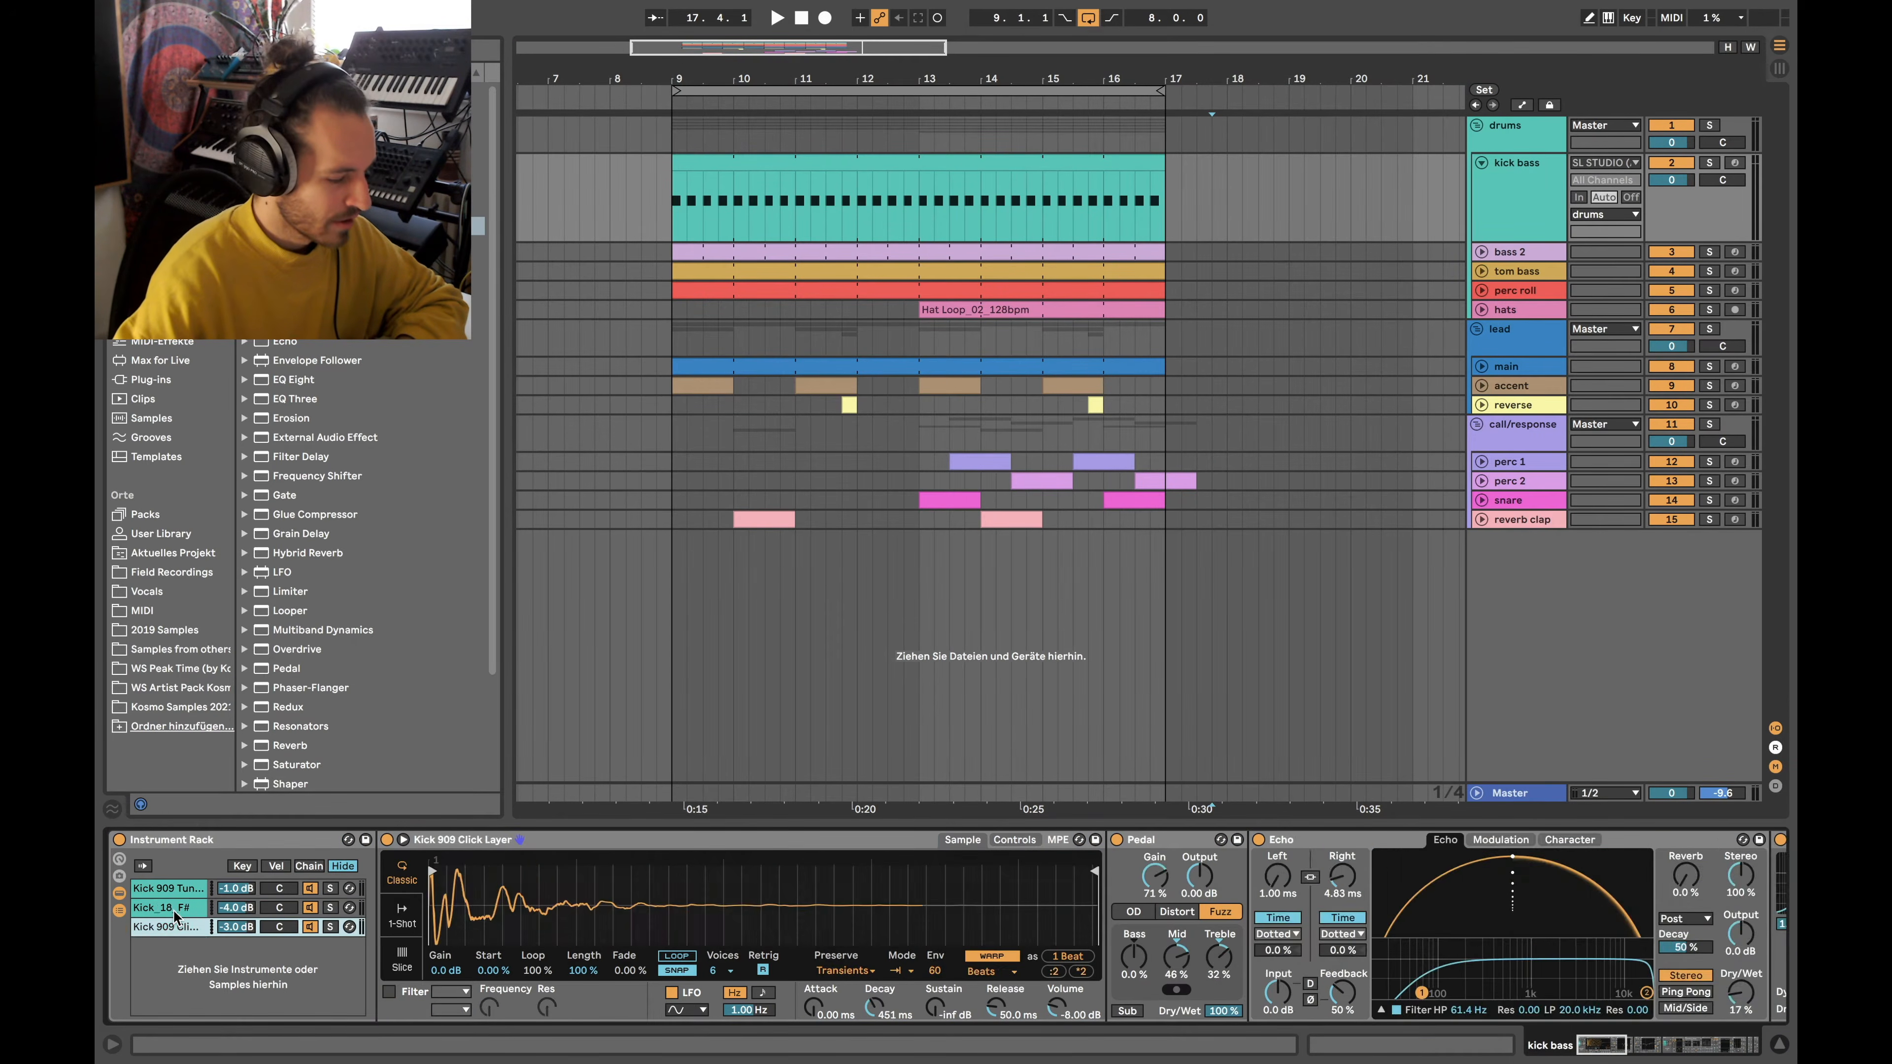
pyautogui.press('Up')
pyautogui.press('Up')
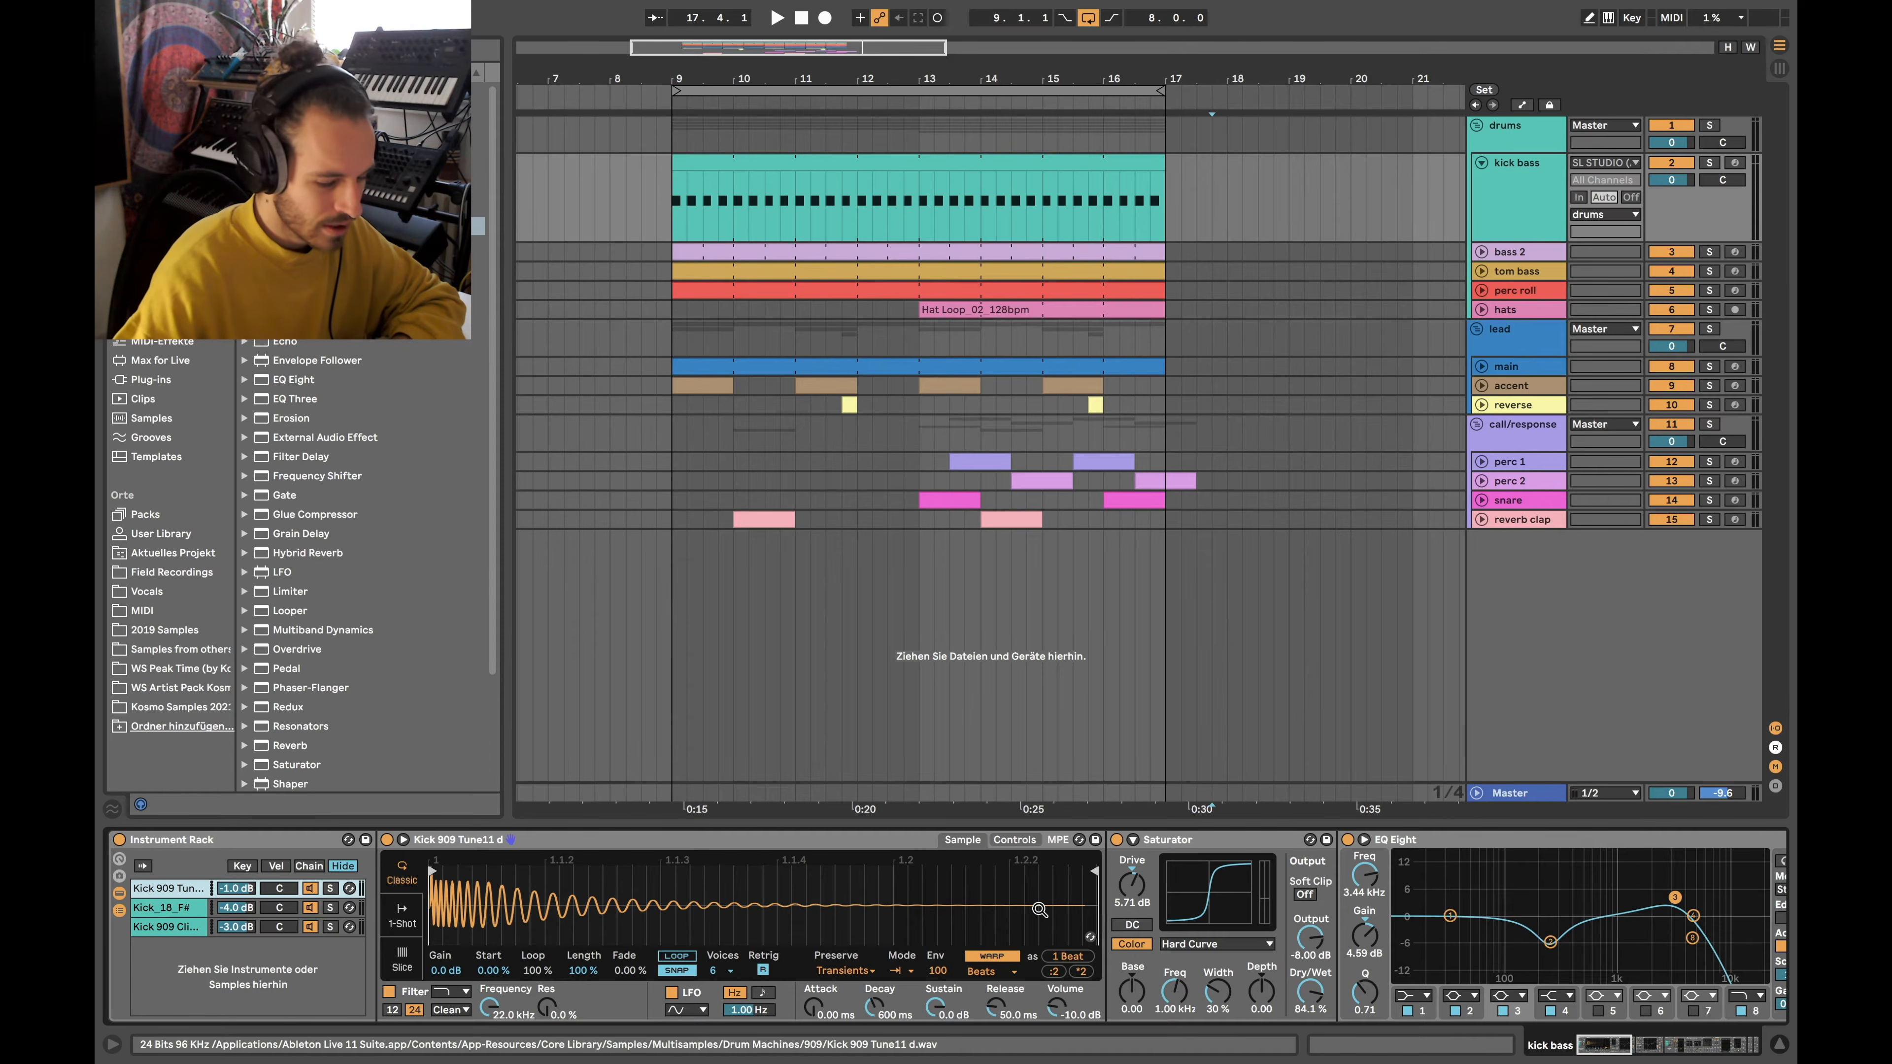
# Solo the Kick 909 Tune11 d layer inside the kick bass rack
pyautogui.hscroll(10, 1395, 894)
pyautogui.hscroll(-10, 1395, 894)
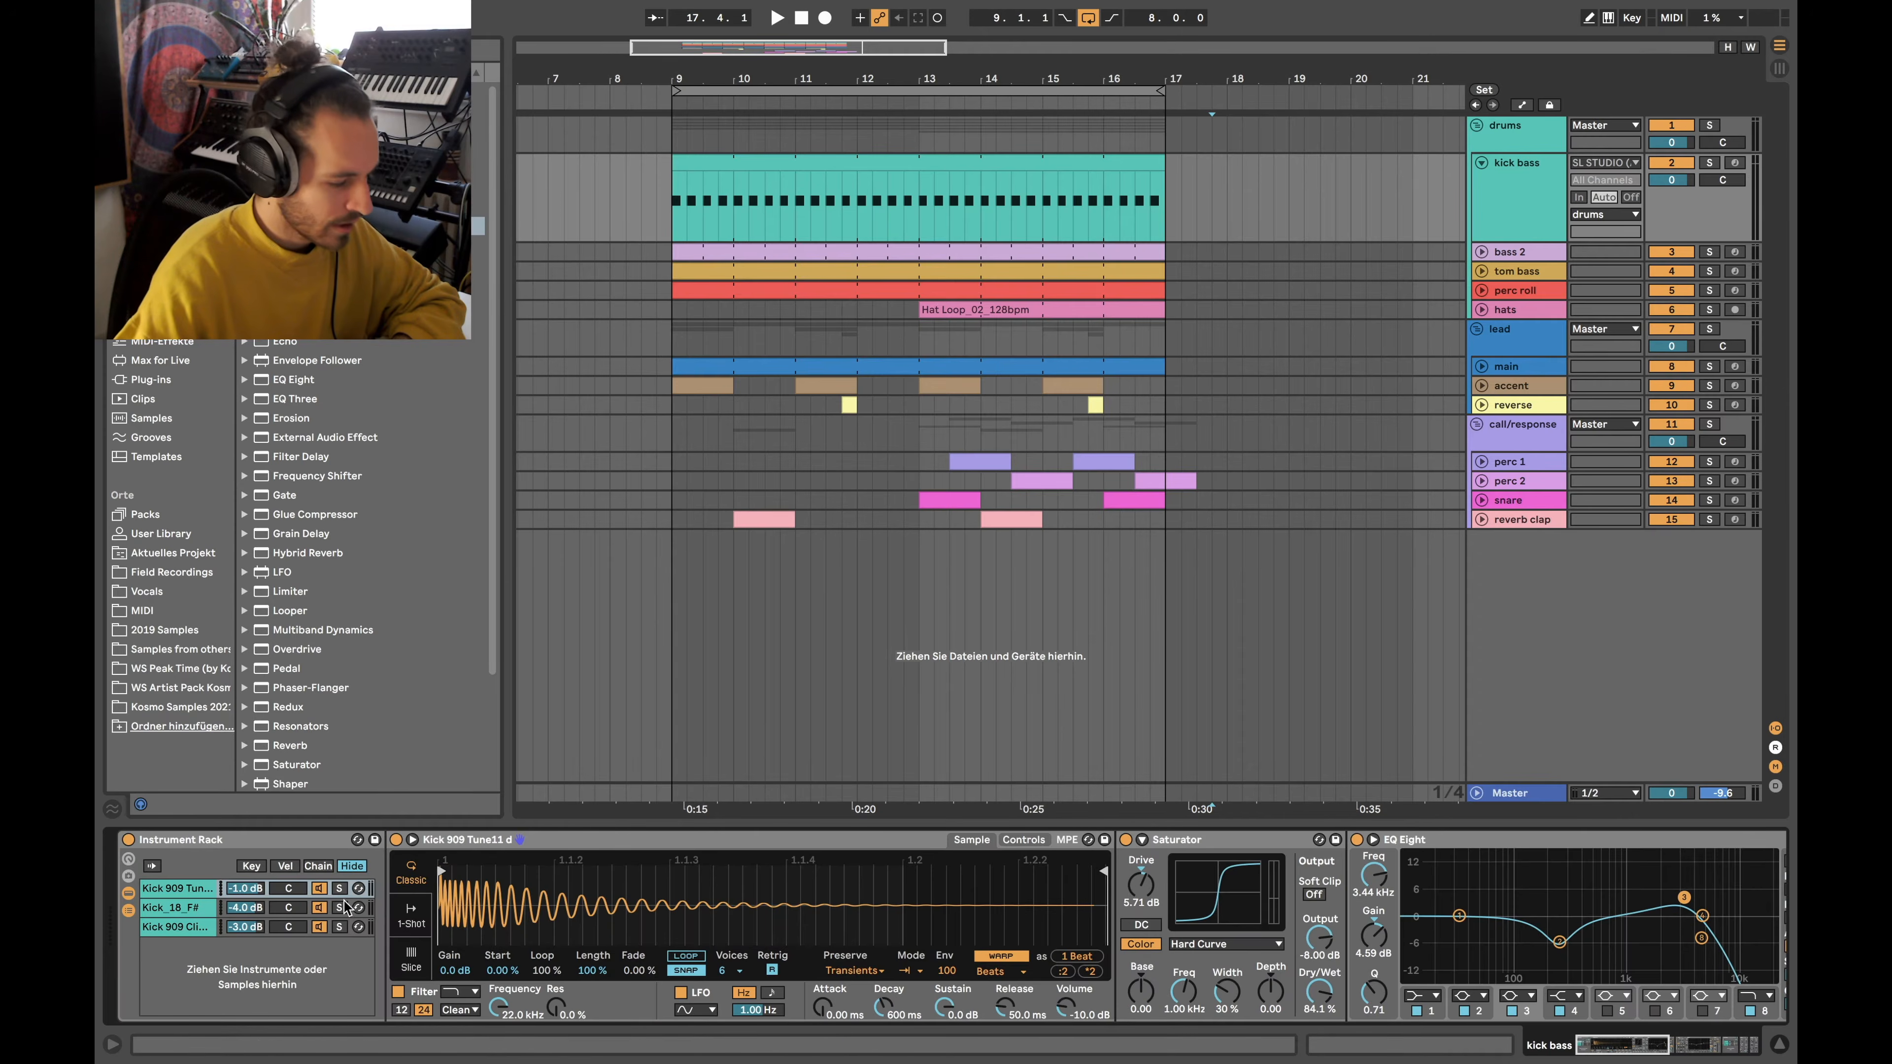
pyautogui.click(339, 888)
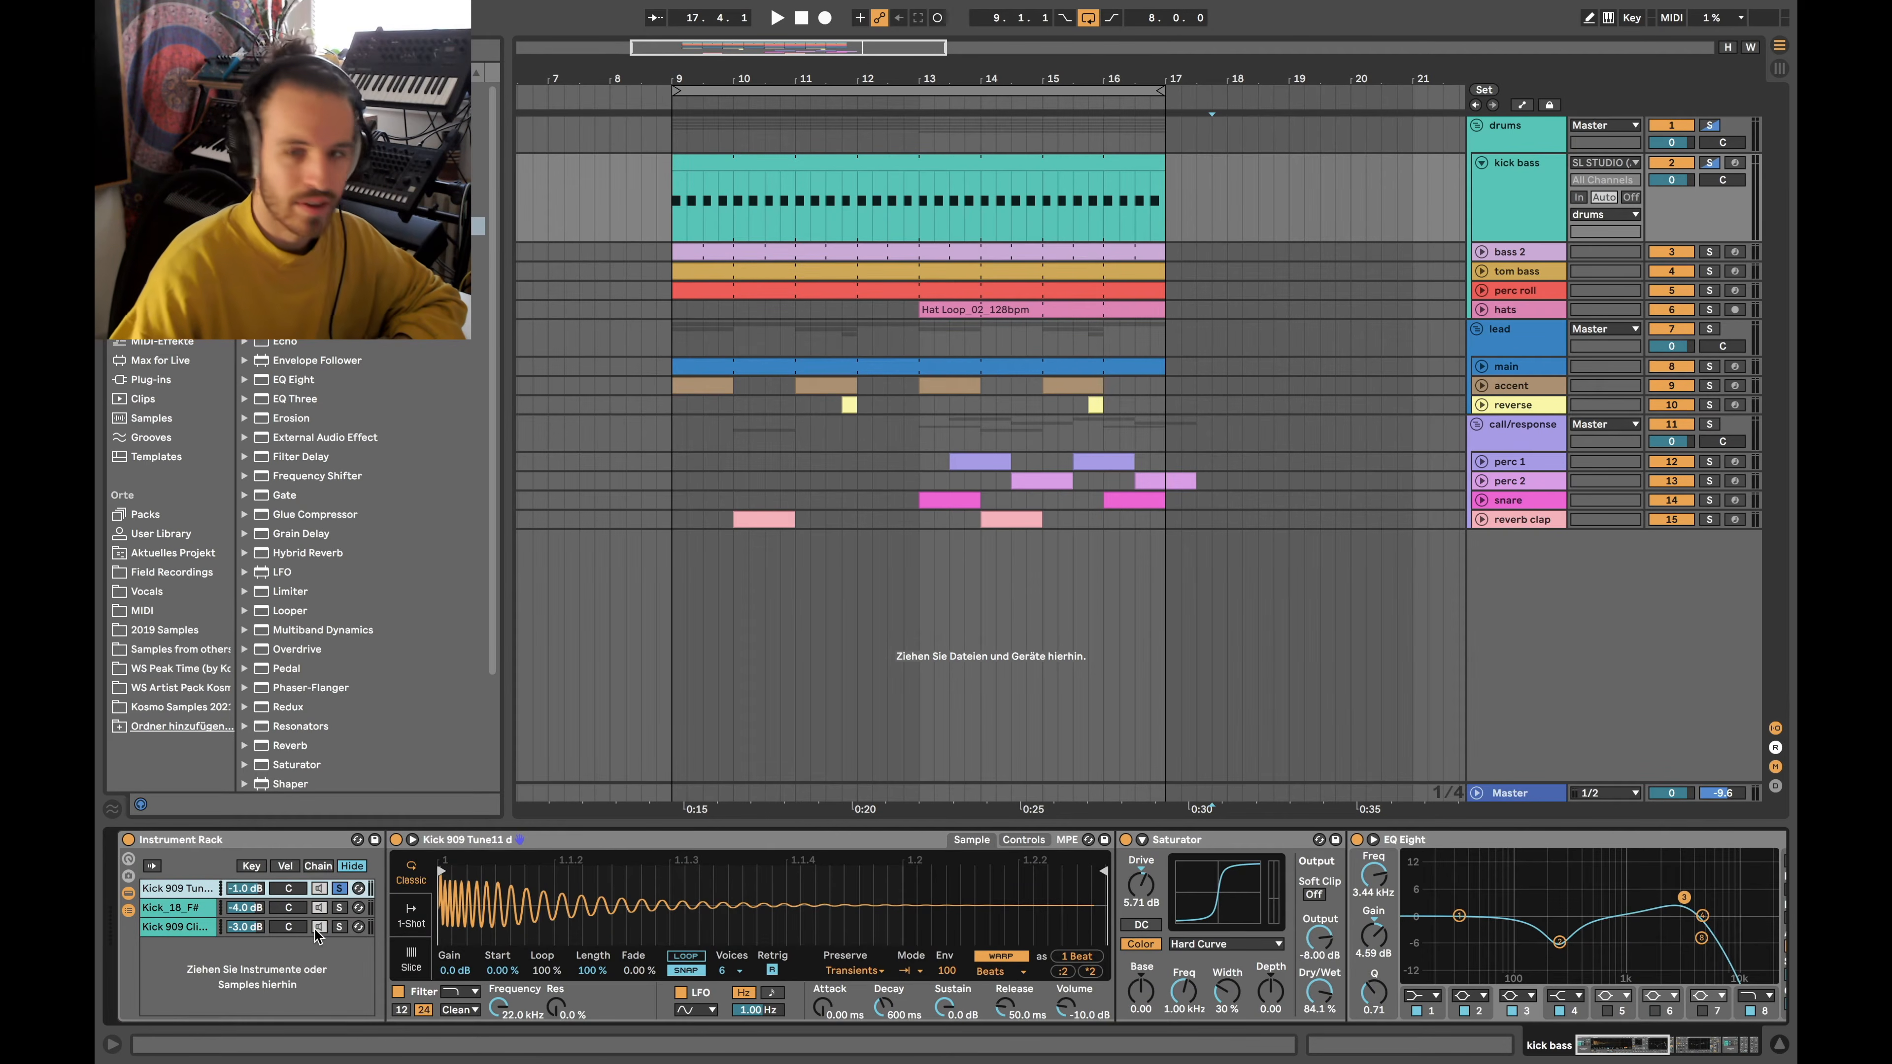
# Inspect the layer's Sampler, Hard Curve Saturator and EQ Eight 6.32 dB cut at 250 Hz
pyautogui.click(540, 842)
pyautogui.hscroll(5, 912, 849)
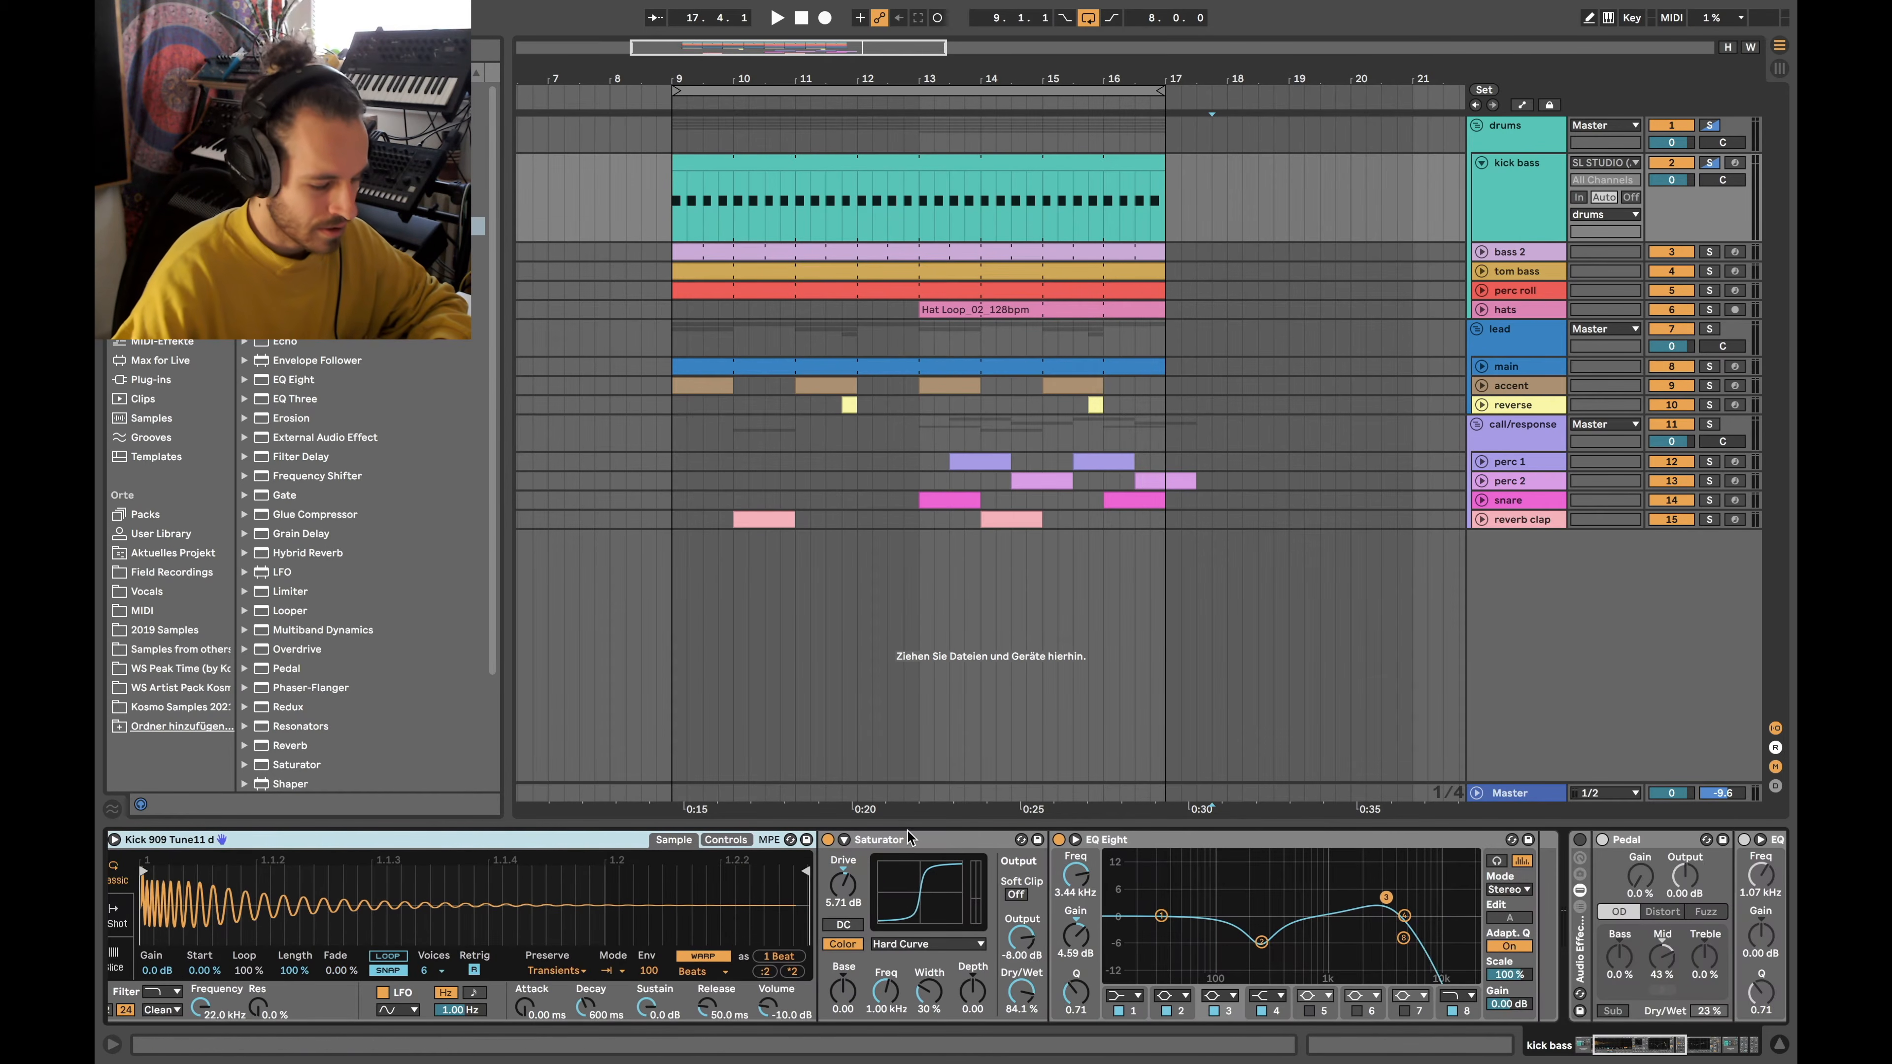
pyautogui.click(912, 849)
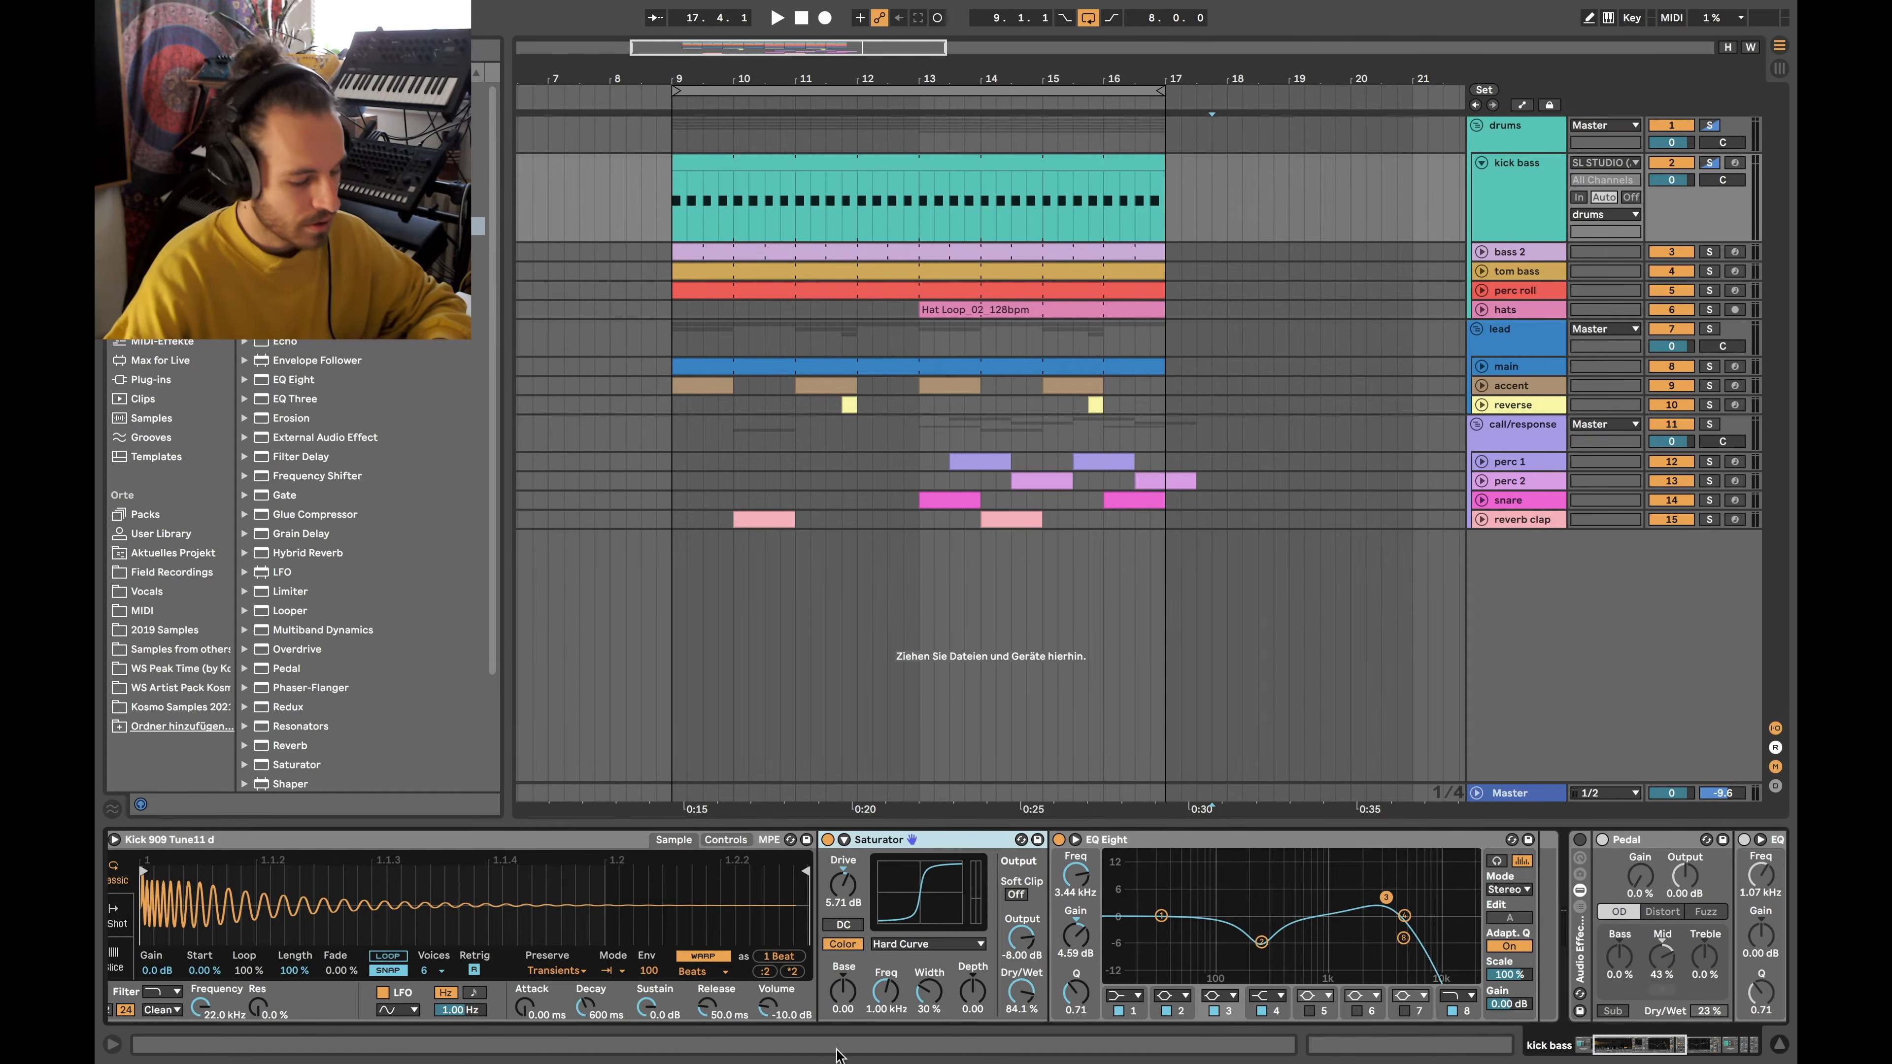
pyautogui.click(1262, 942)
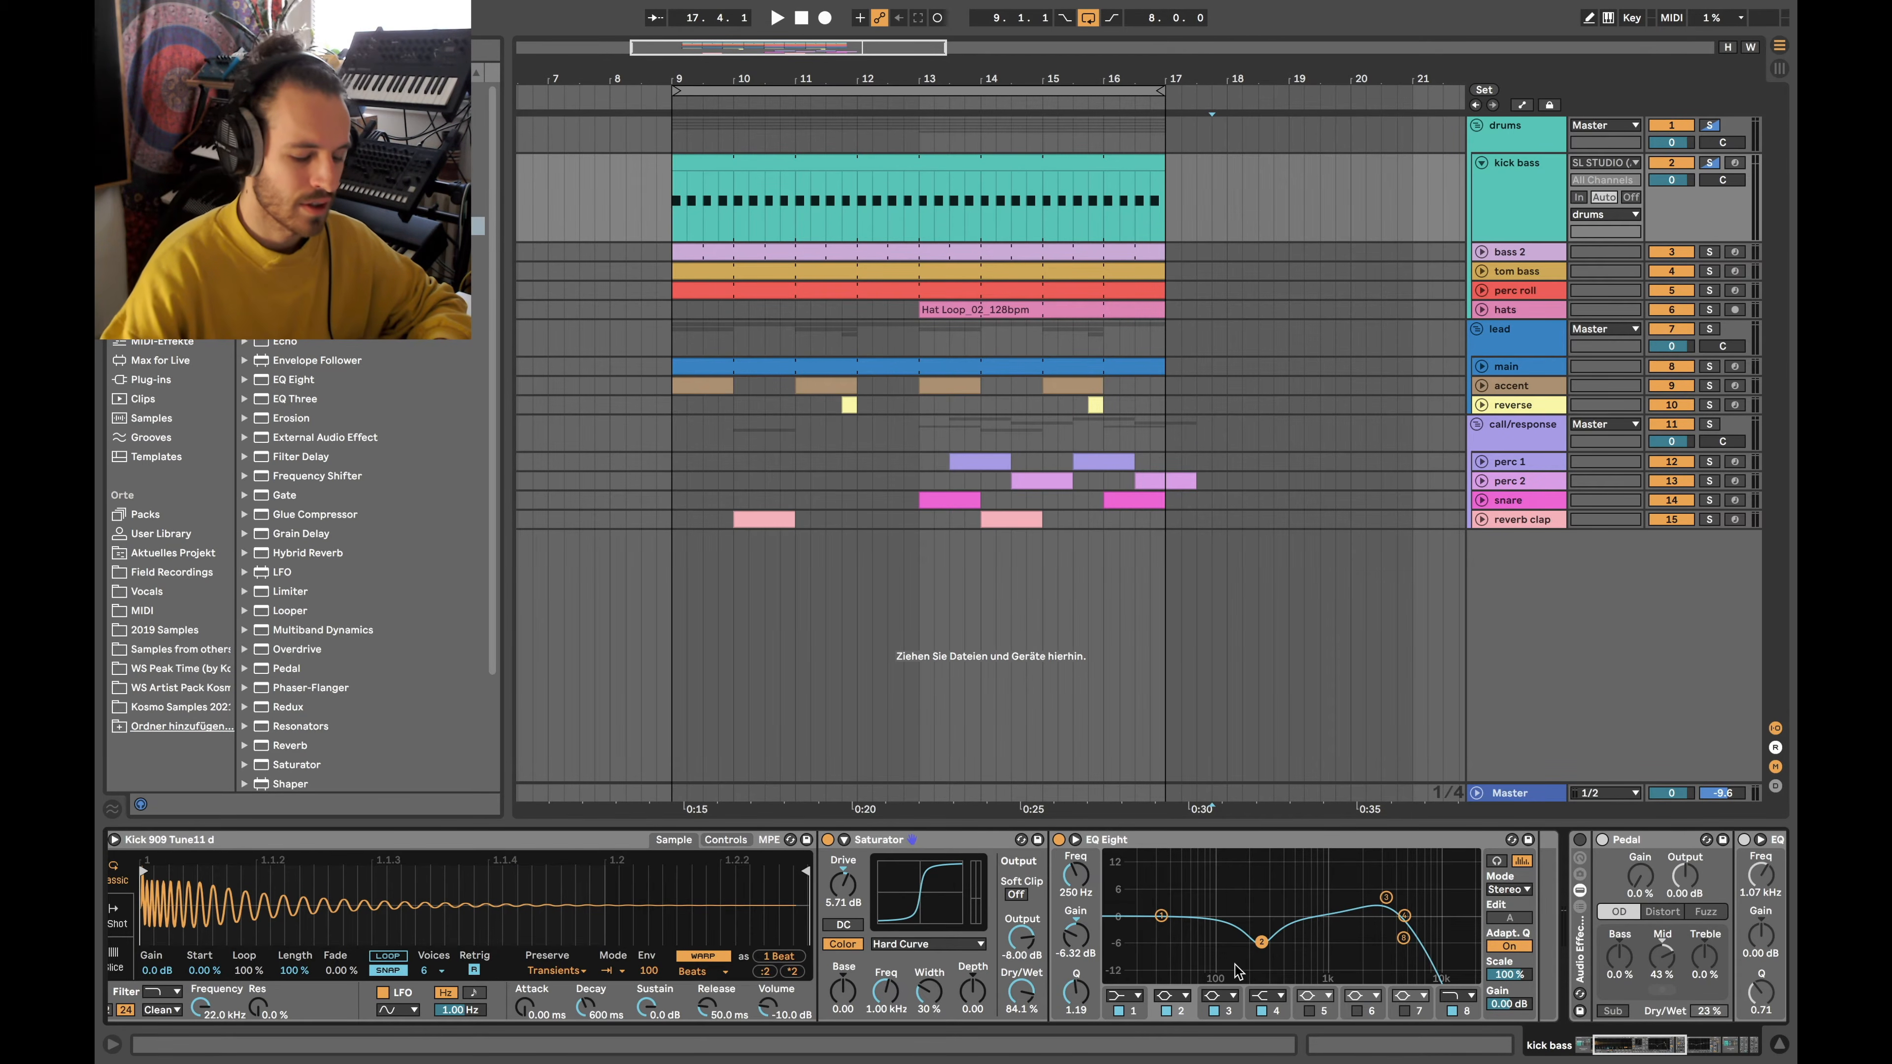
pyautogui.scroll(5, 1129, 902)
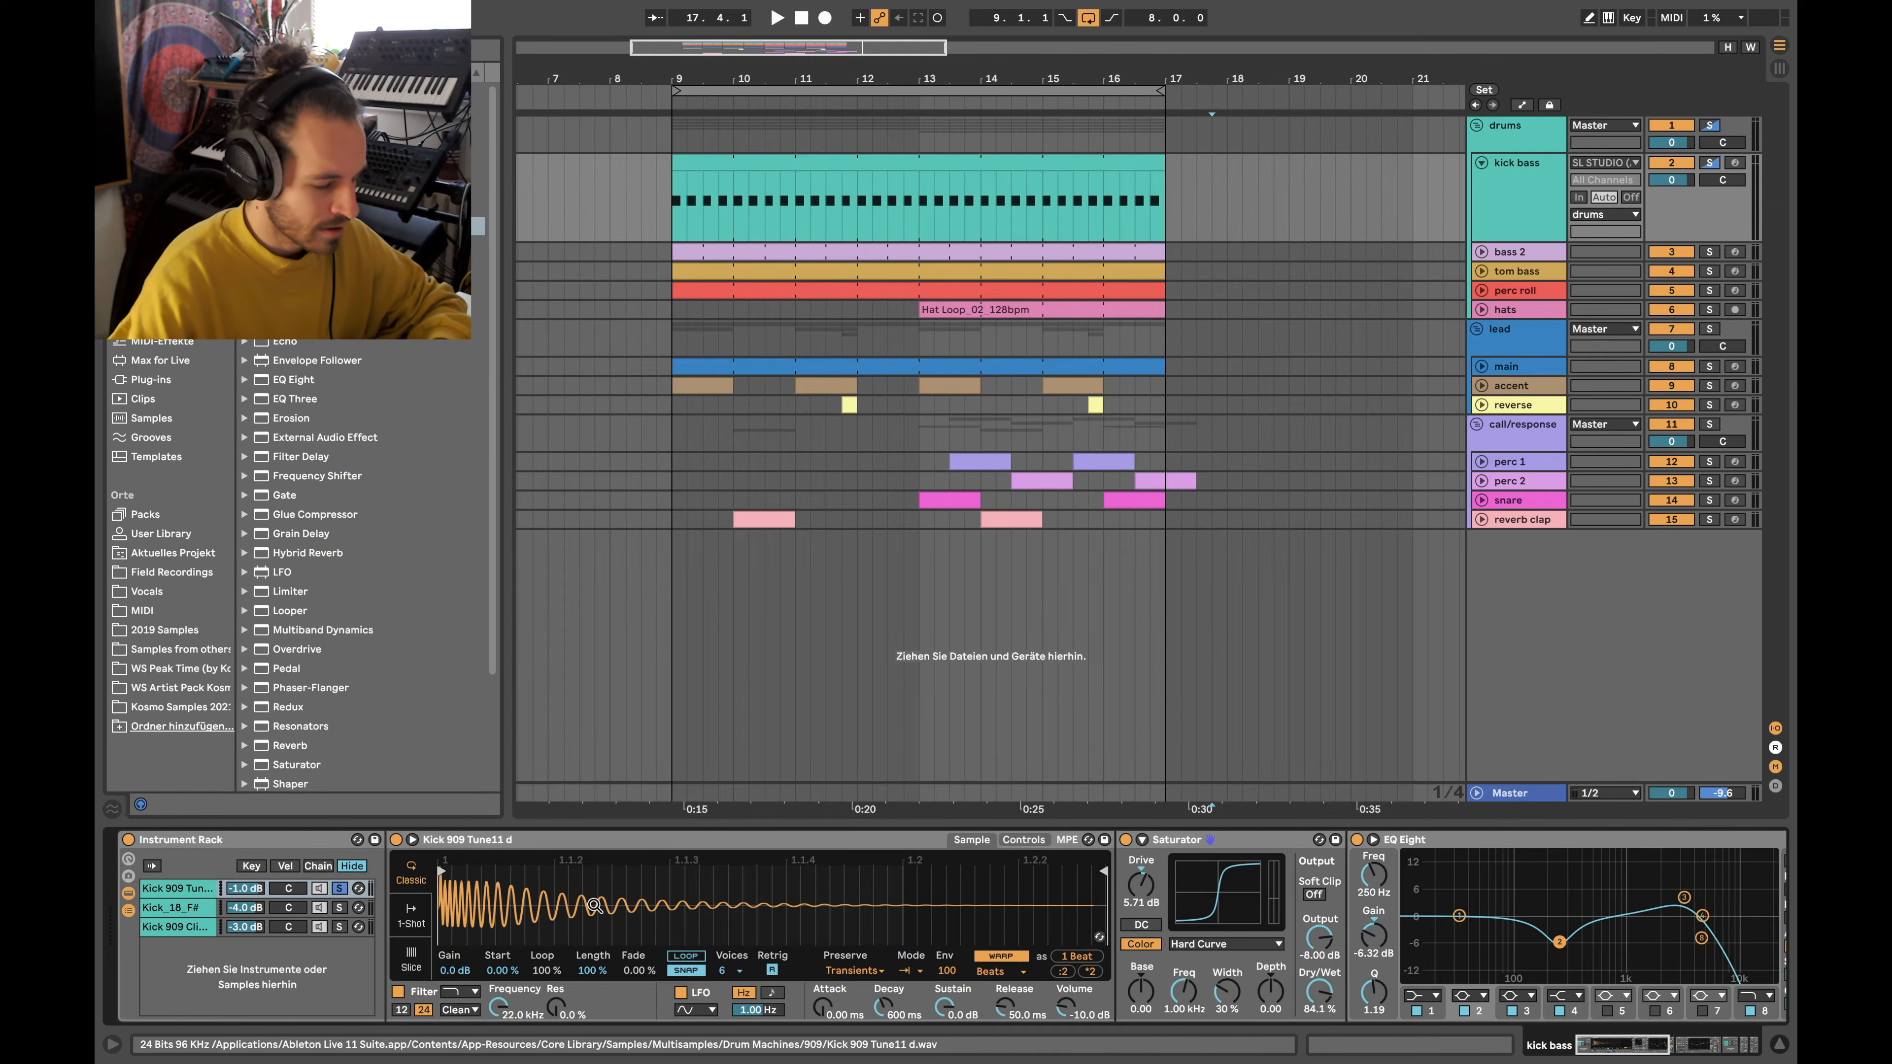
pyautogui.click(693, 208)
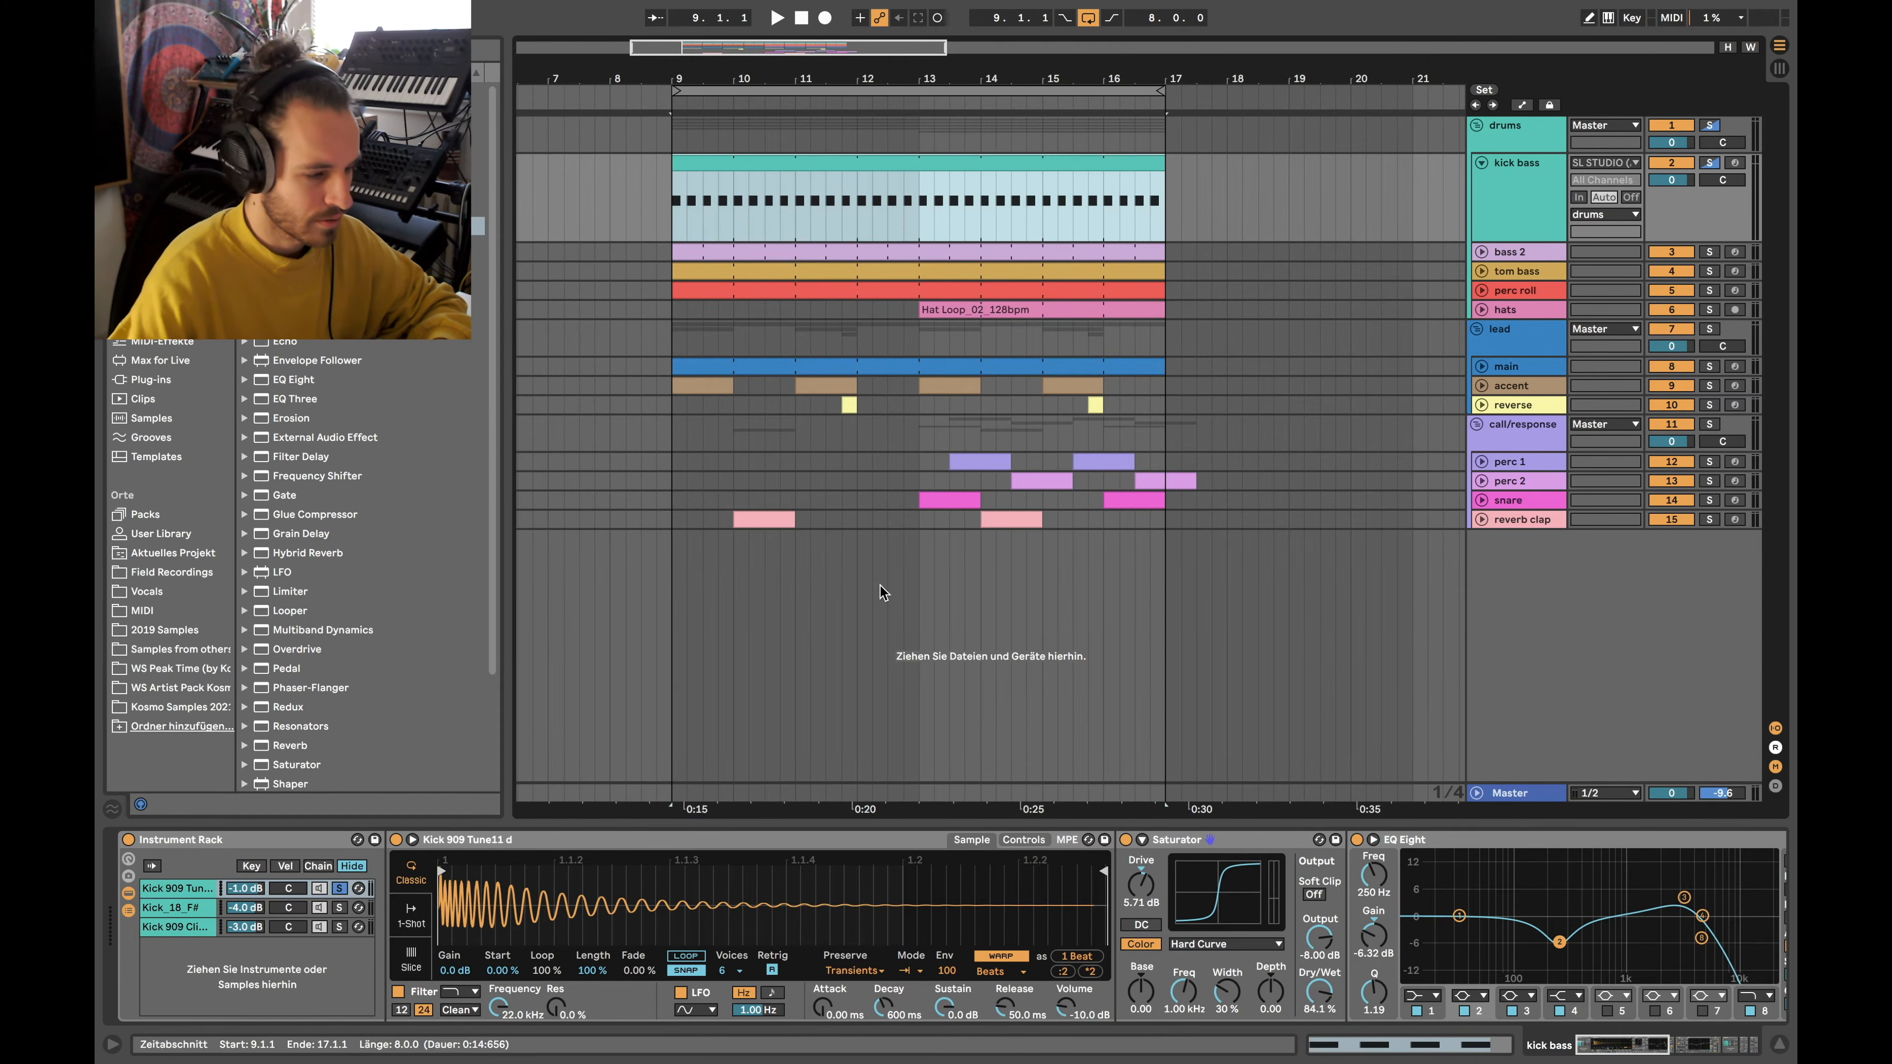
pyautogui.press('space')
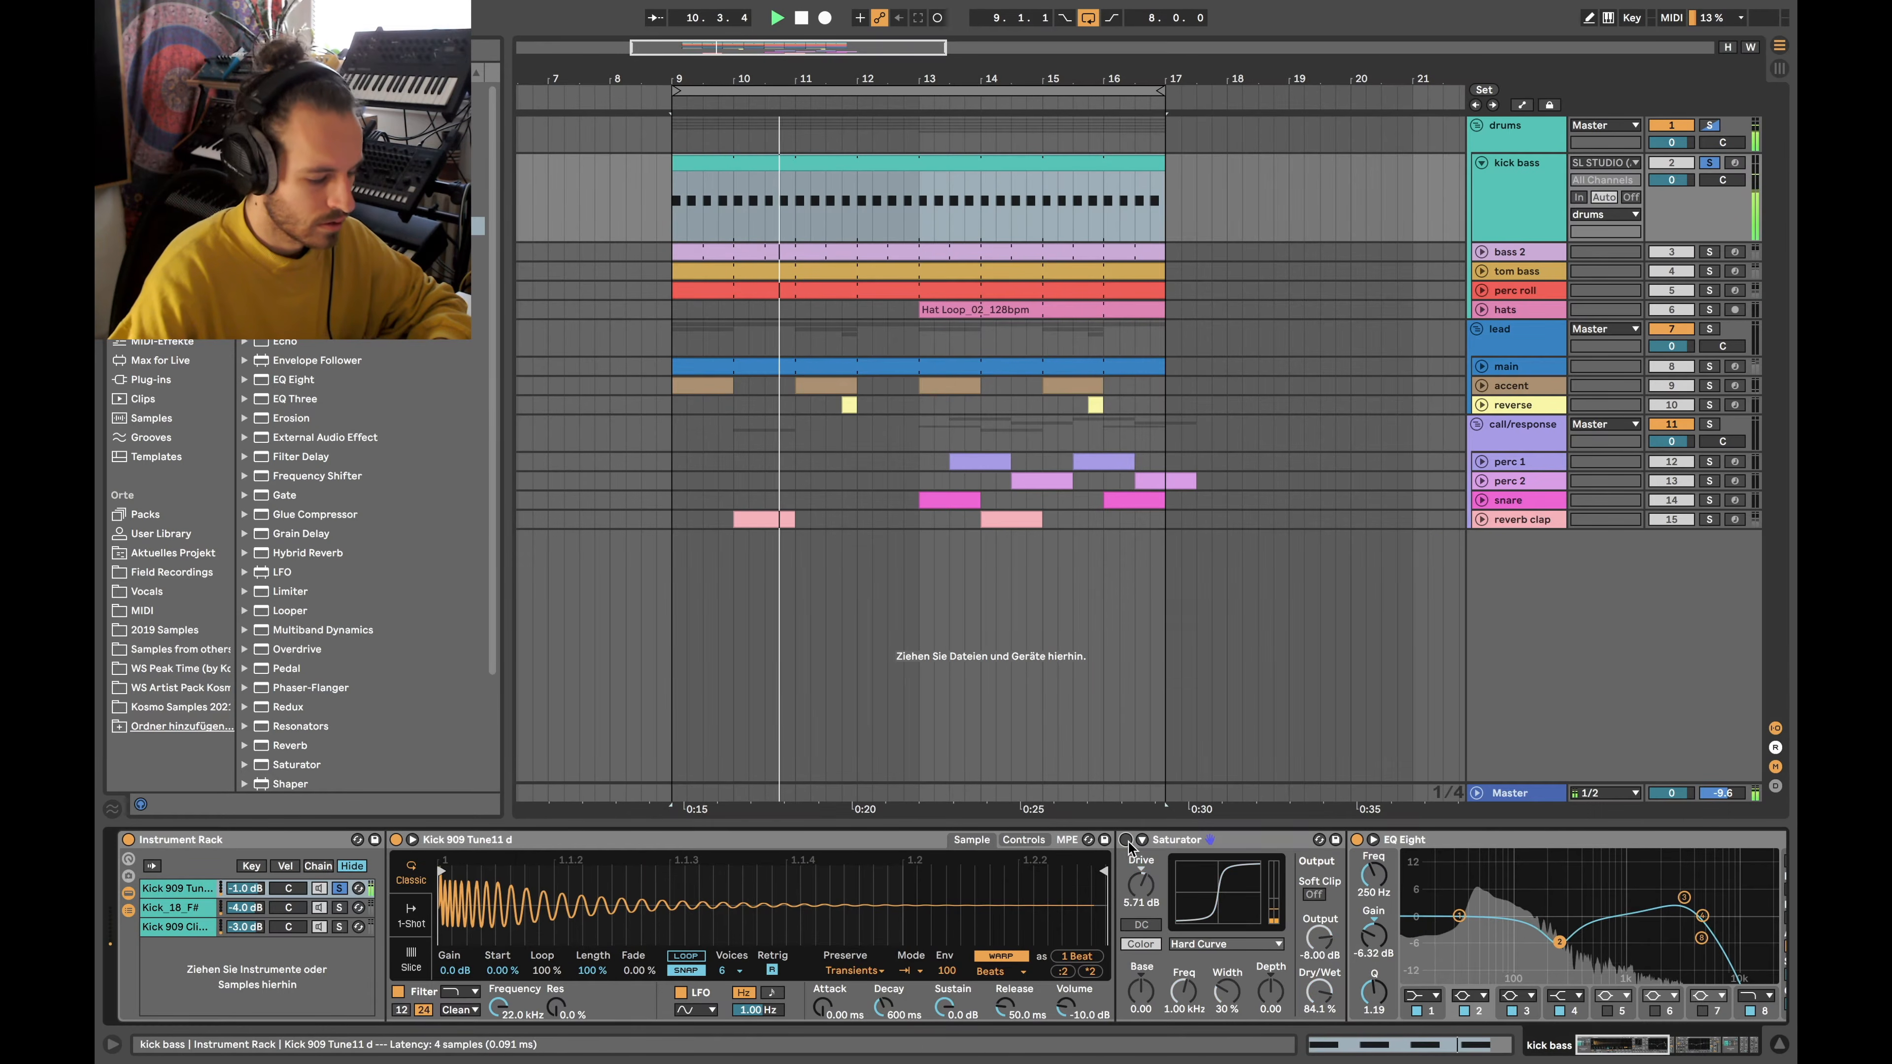
pyautogui.press('space')
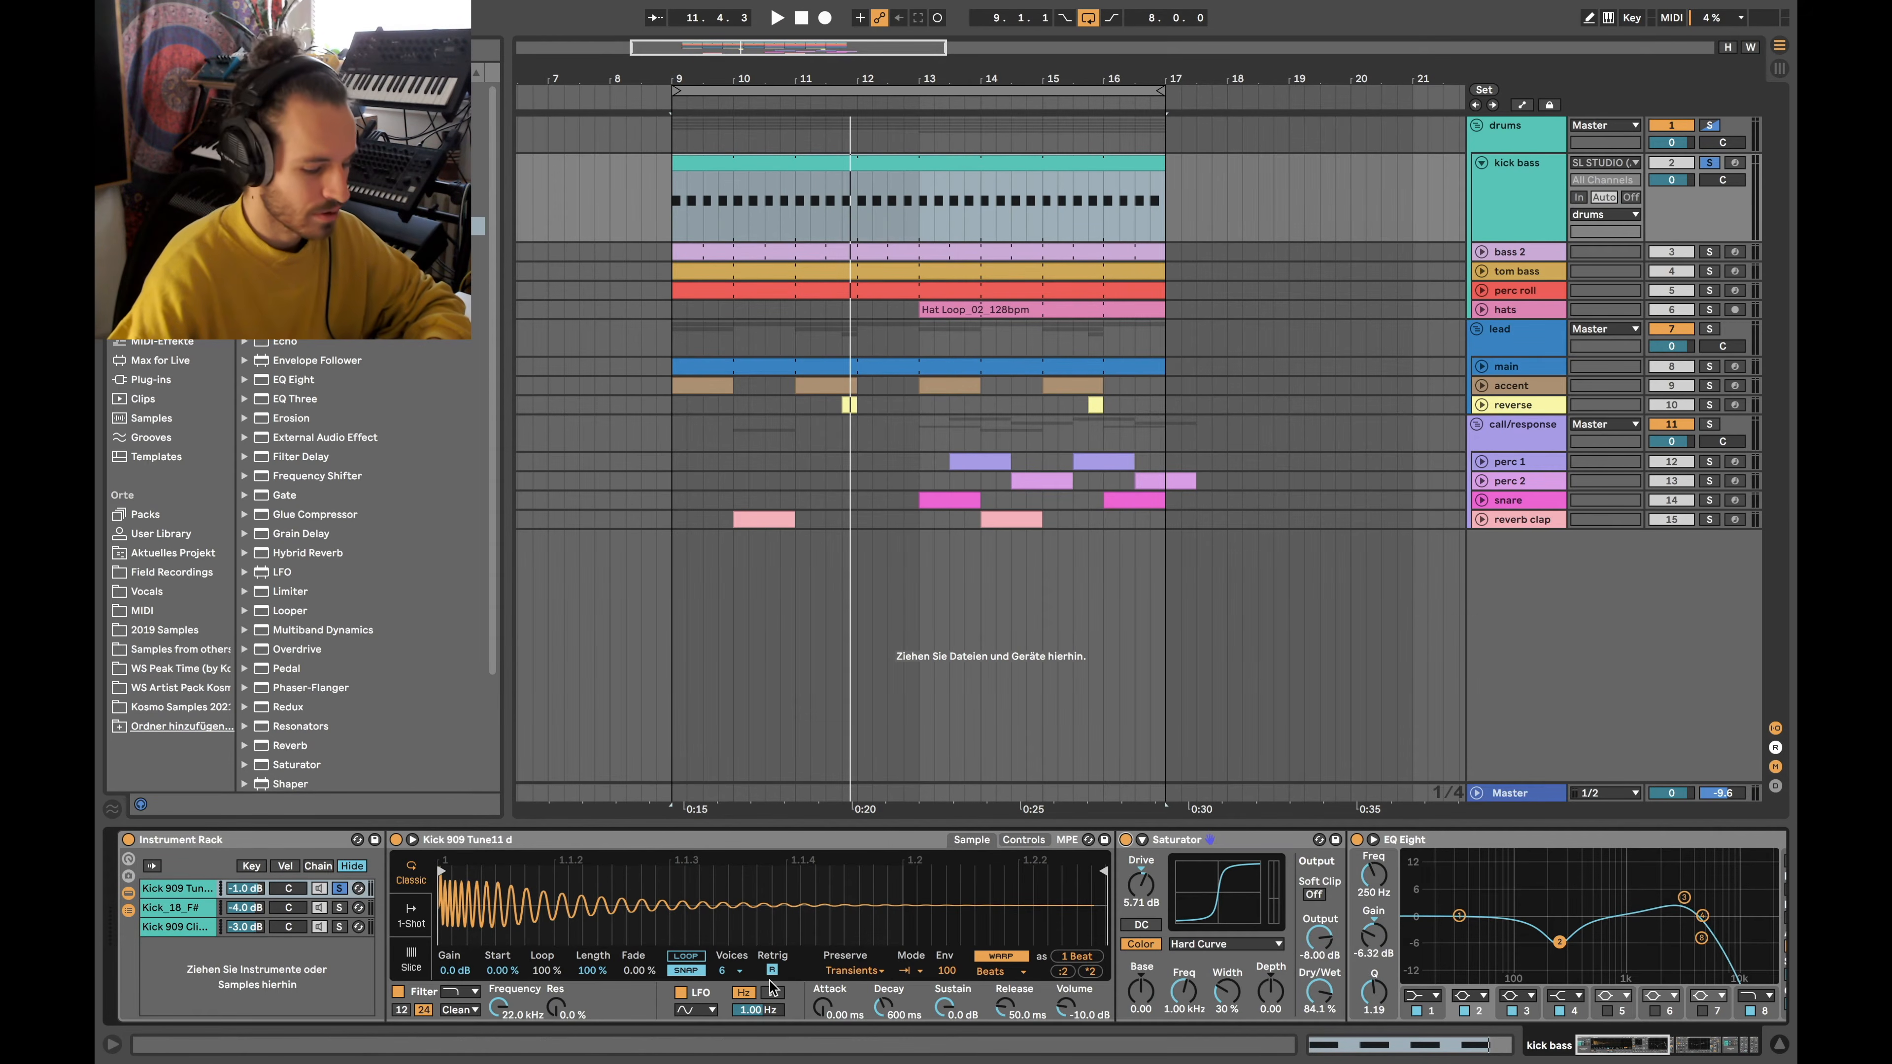
pyautogui.hscroll(2, 773, 988)
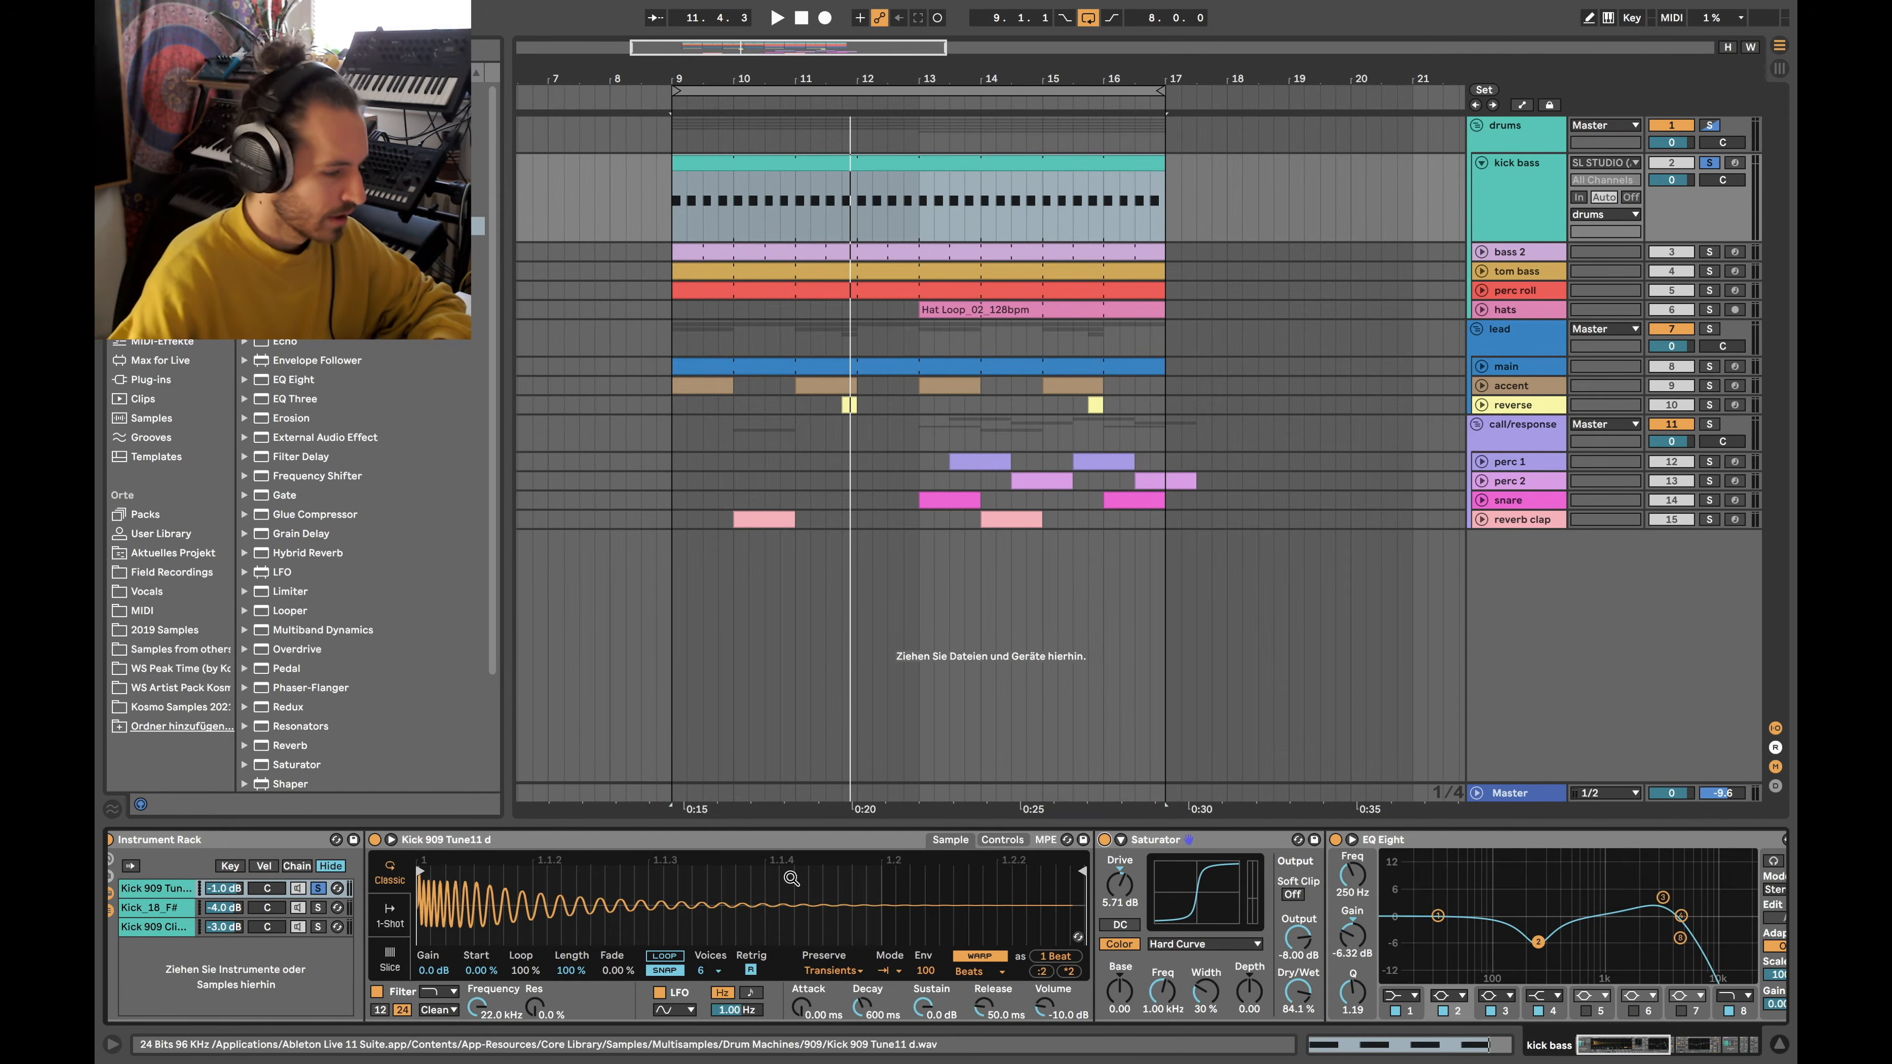
pyautogui.doubleClick(749, 162)
pyautogui.moveTo(759, 805); pyautogui.dragTo(517, 995)
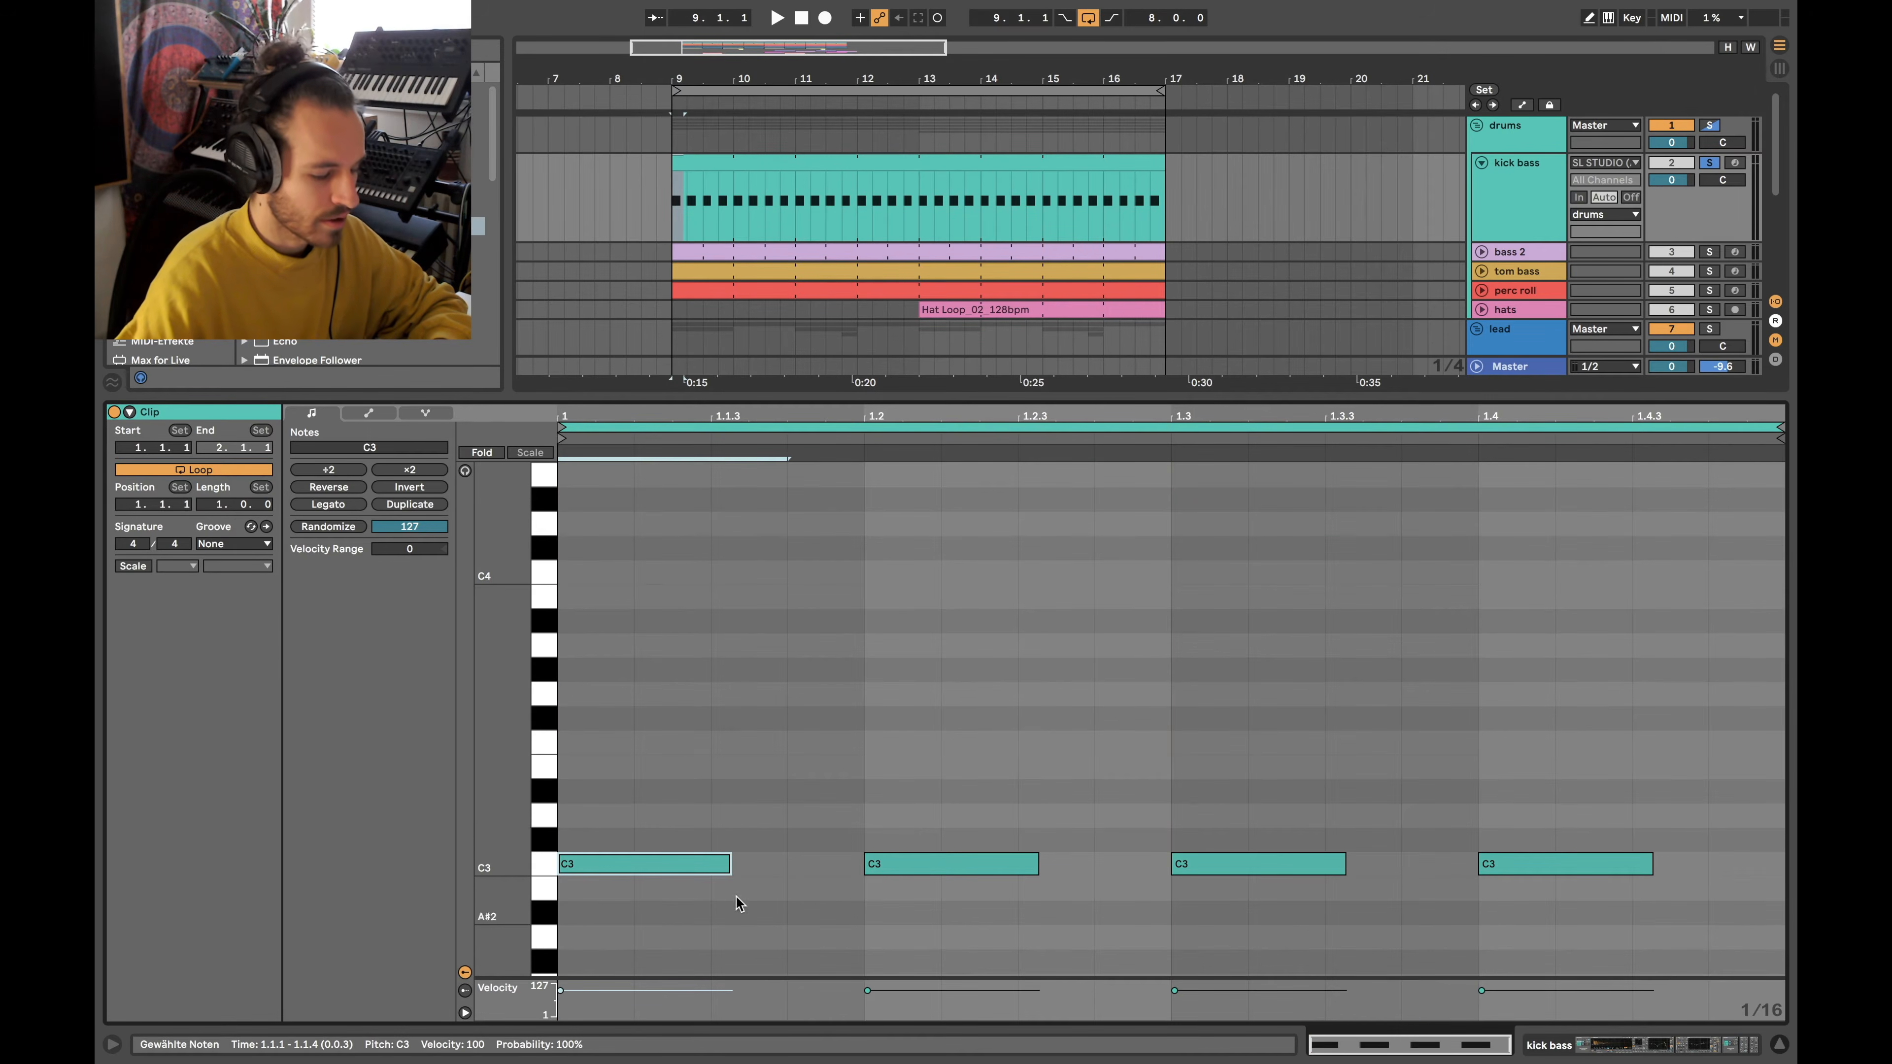
pyautogui.hotkey('shift', 'Tab')
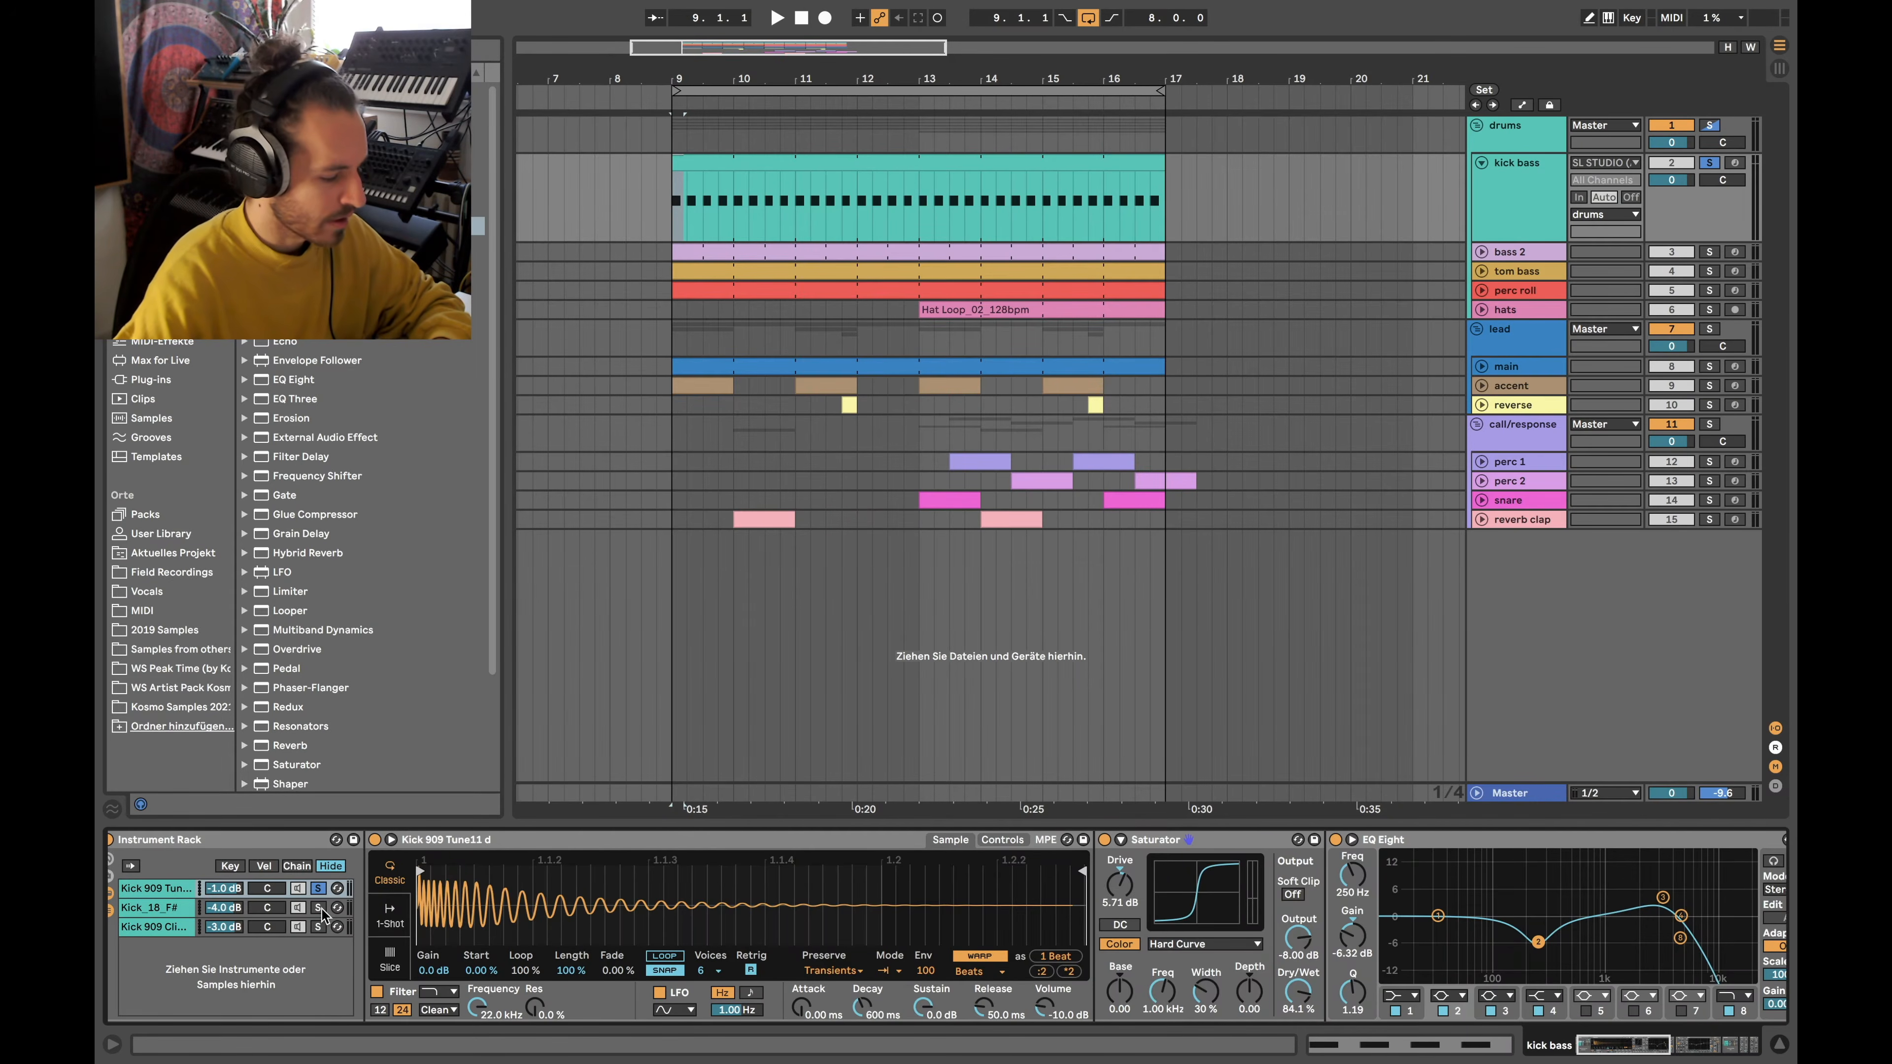
# Solo the Kick 909 Click Layer instead and inspect its Simpler, Pedal and Echo devices
pyautogui.click(319, 926)
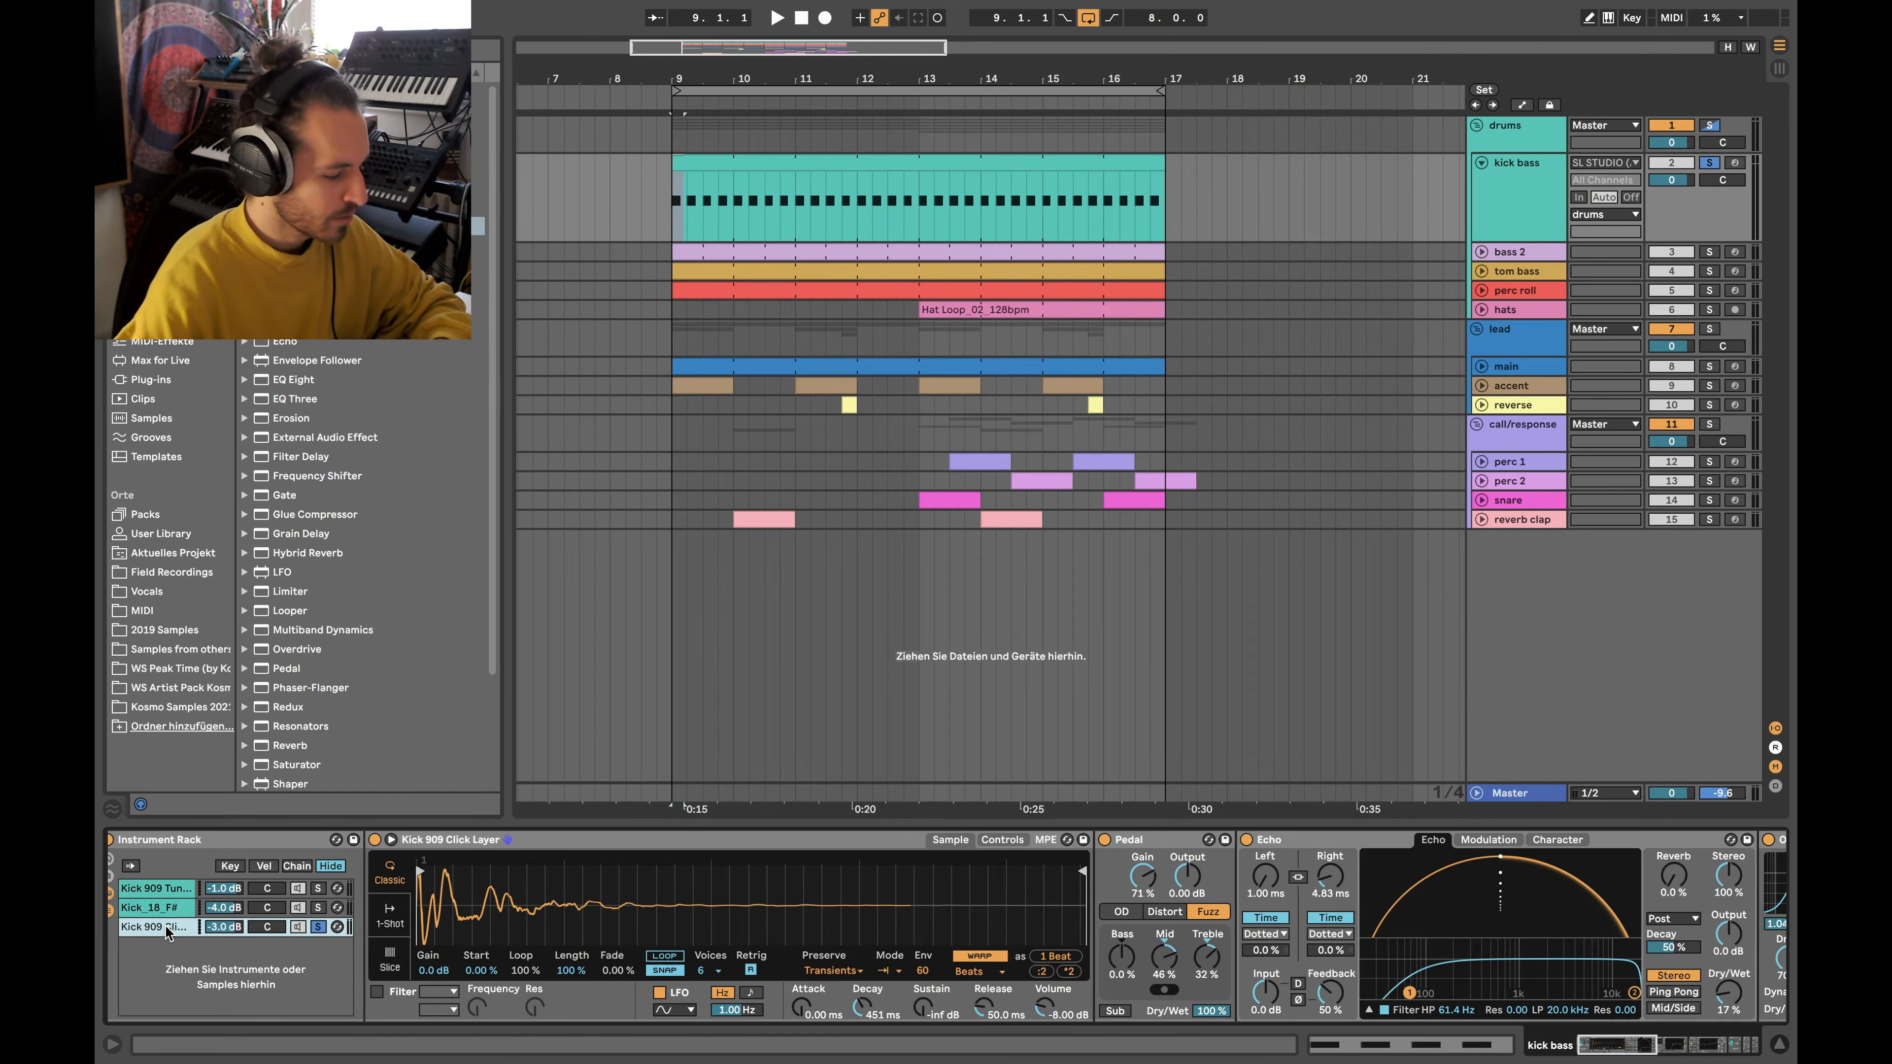
pyautogui.hscroll(-1, 612, 907)
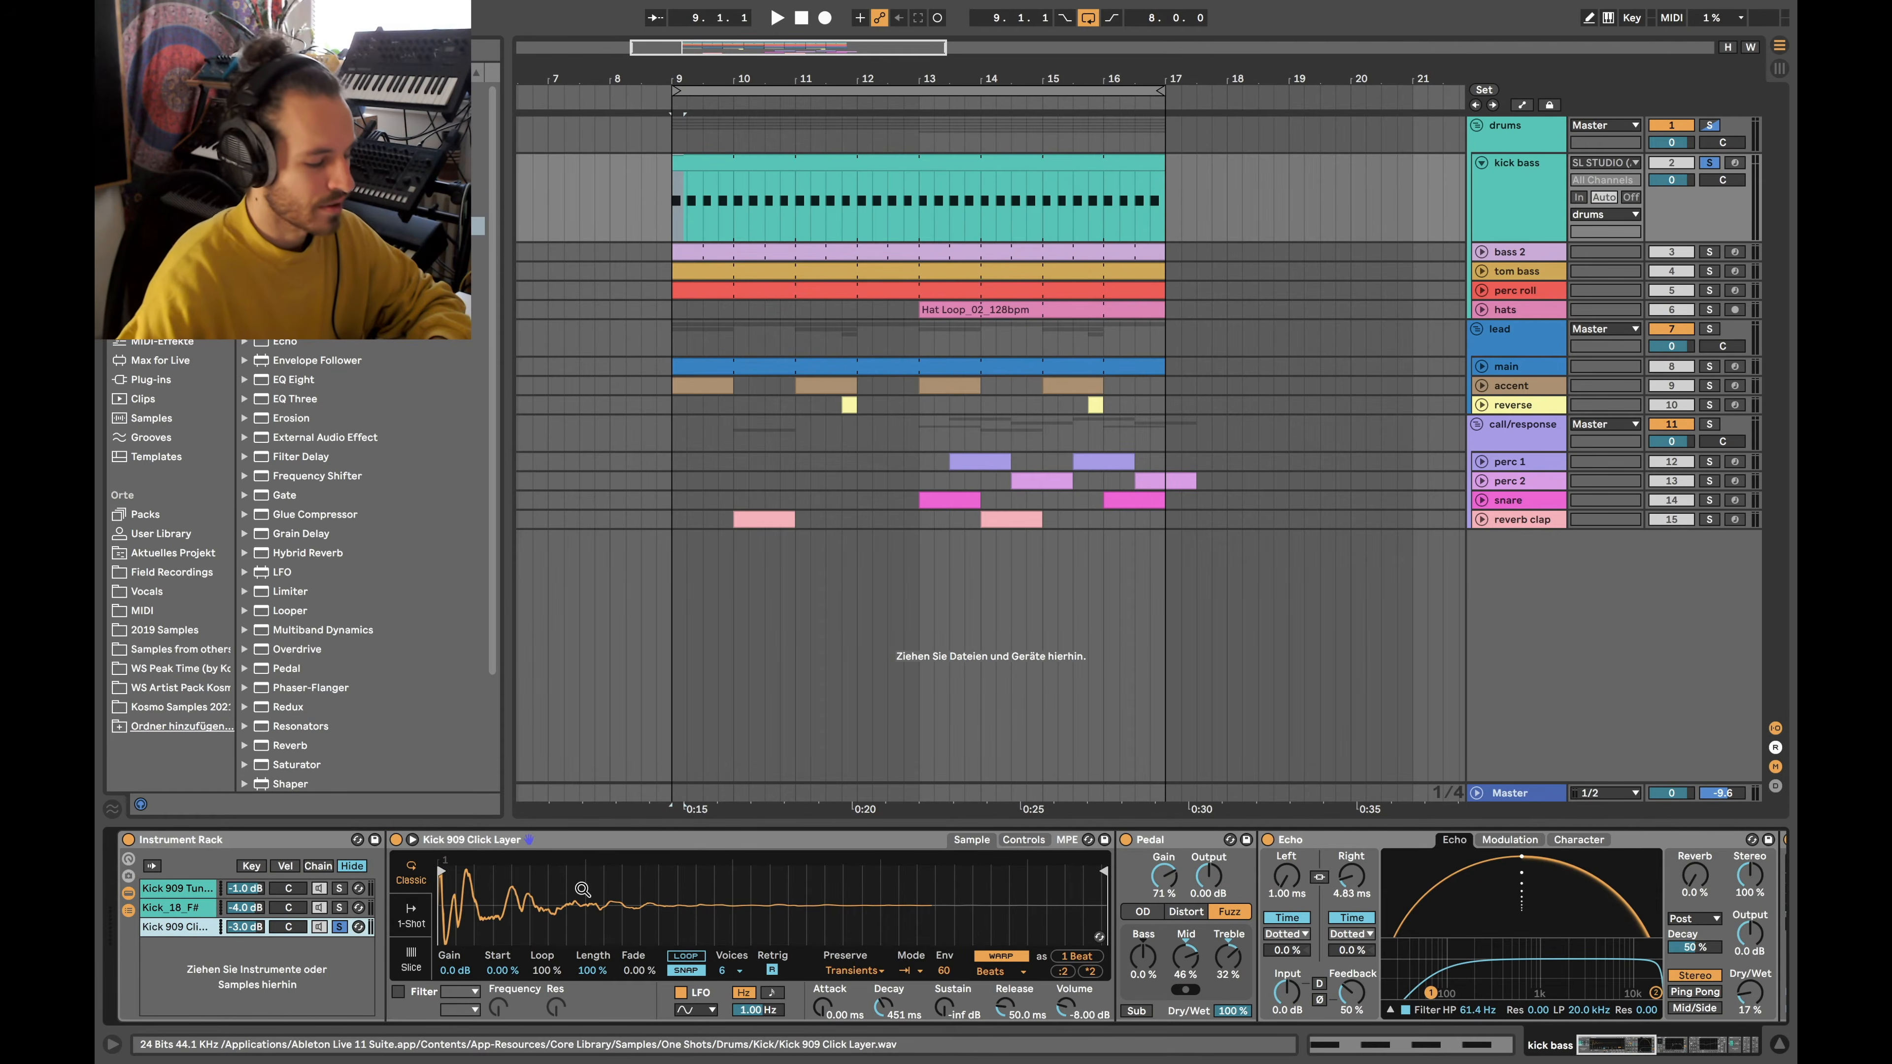
pyautogui.click(506, 855)
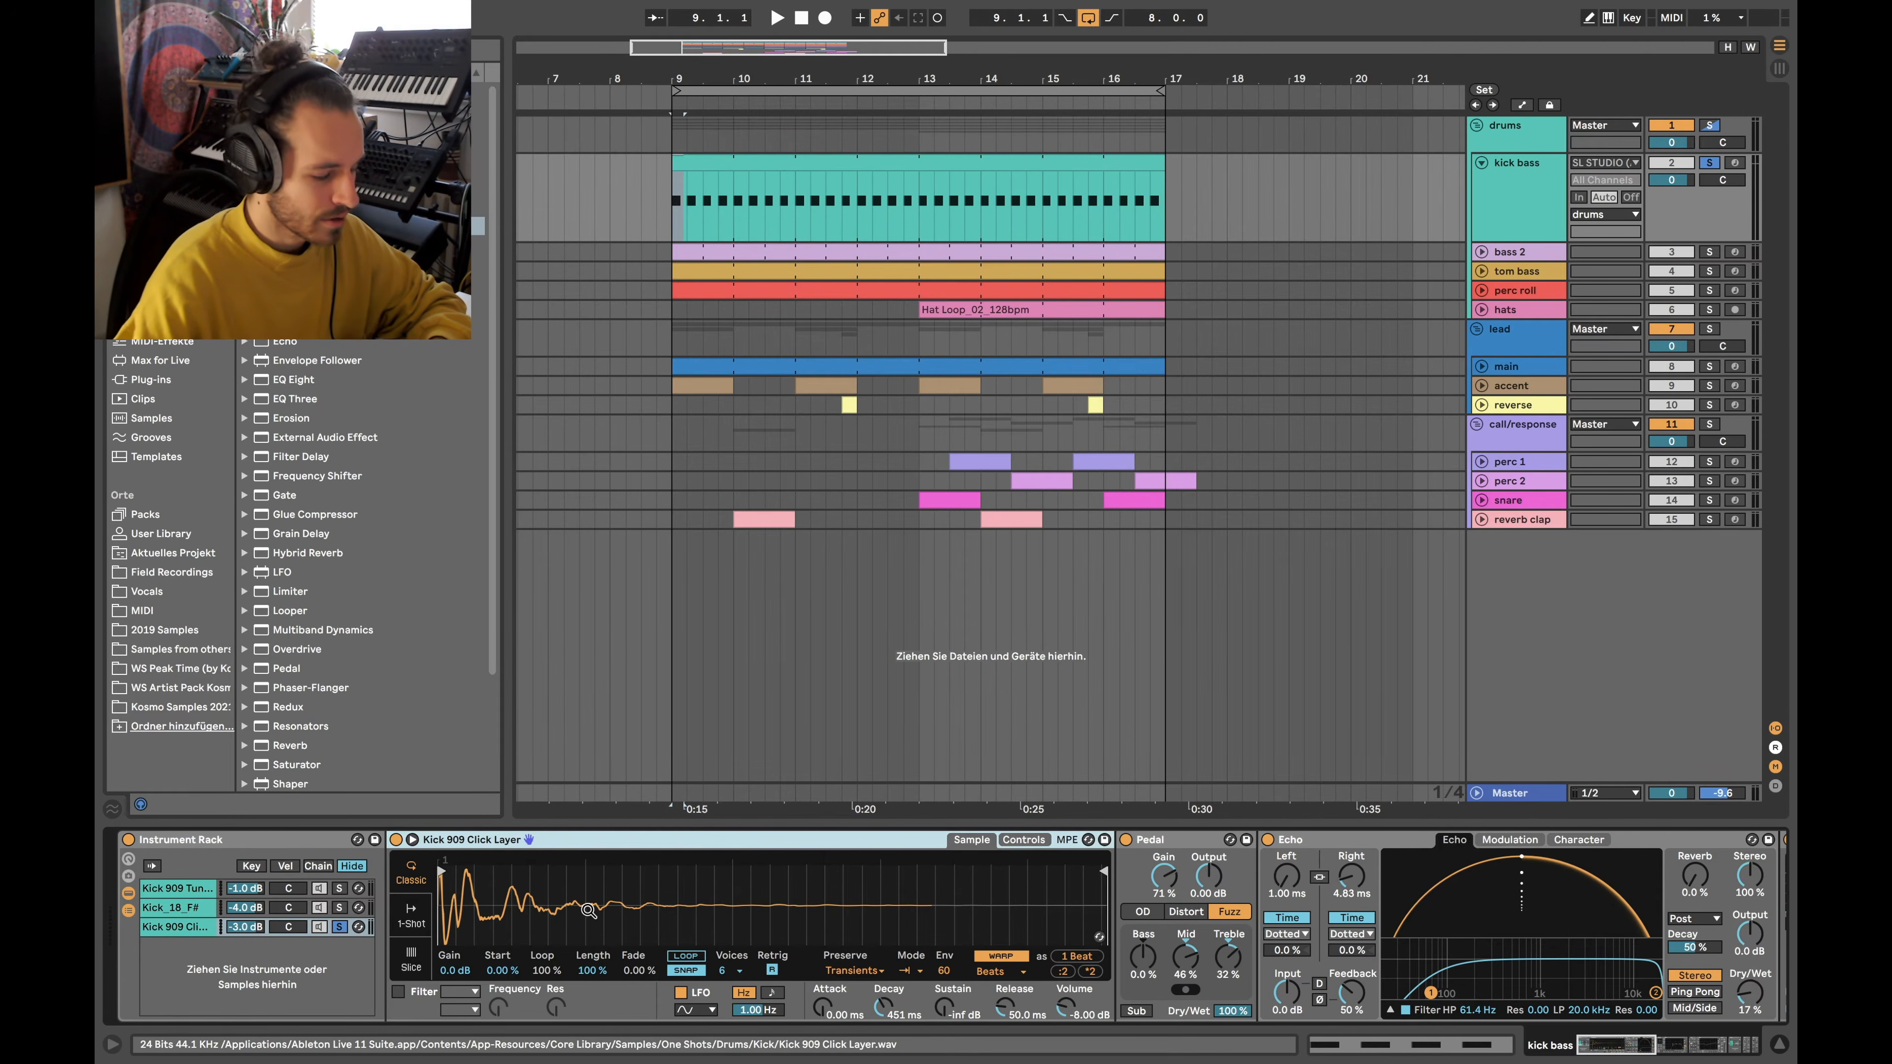
pyautogui.hscroll(5, 968, 915)
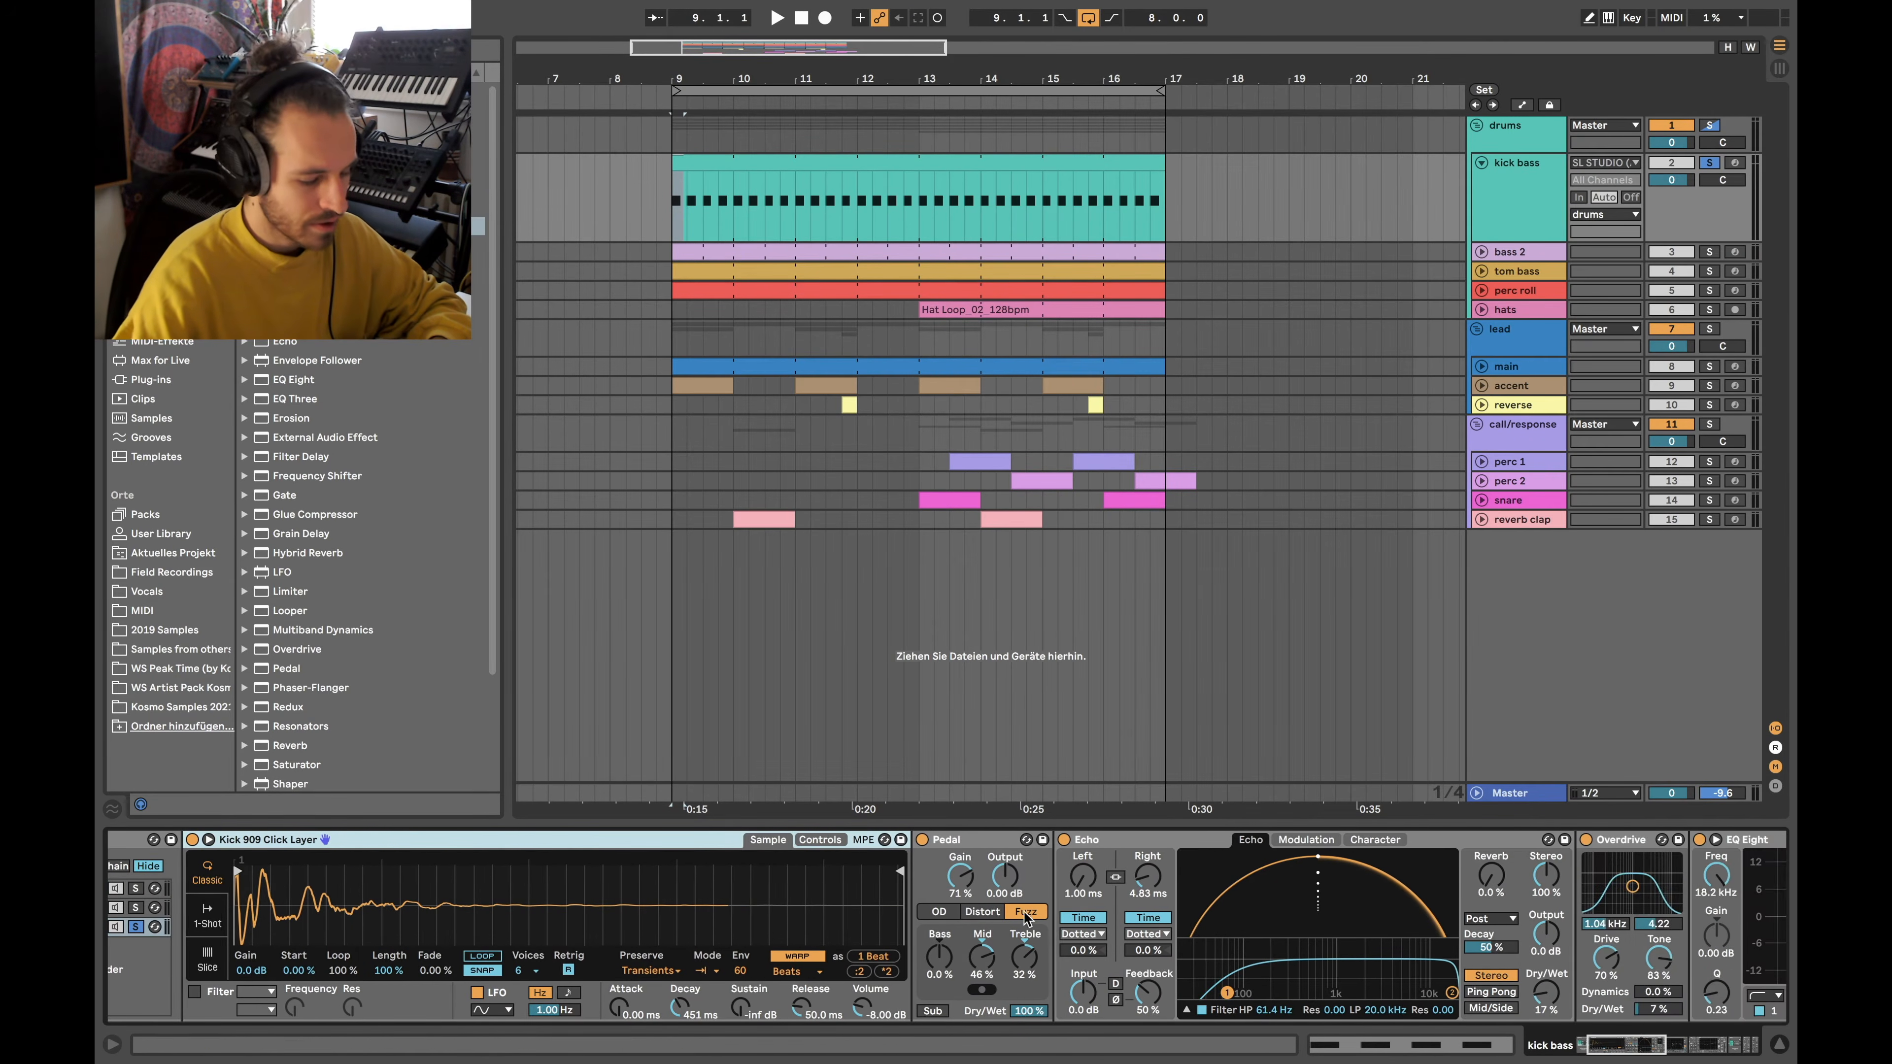
pyautogui.click(970, 842)
pyautogui.hscroll(6, 1095, 868)
pyautogui.hscroll(7, 1096, 864)
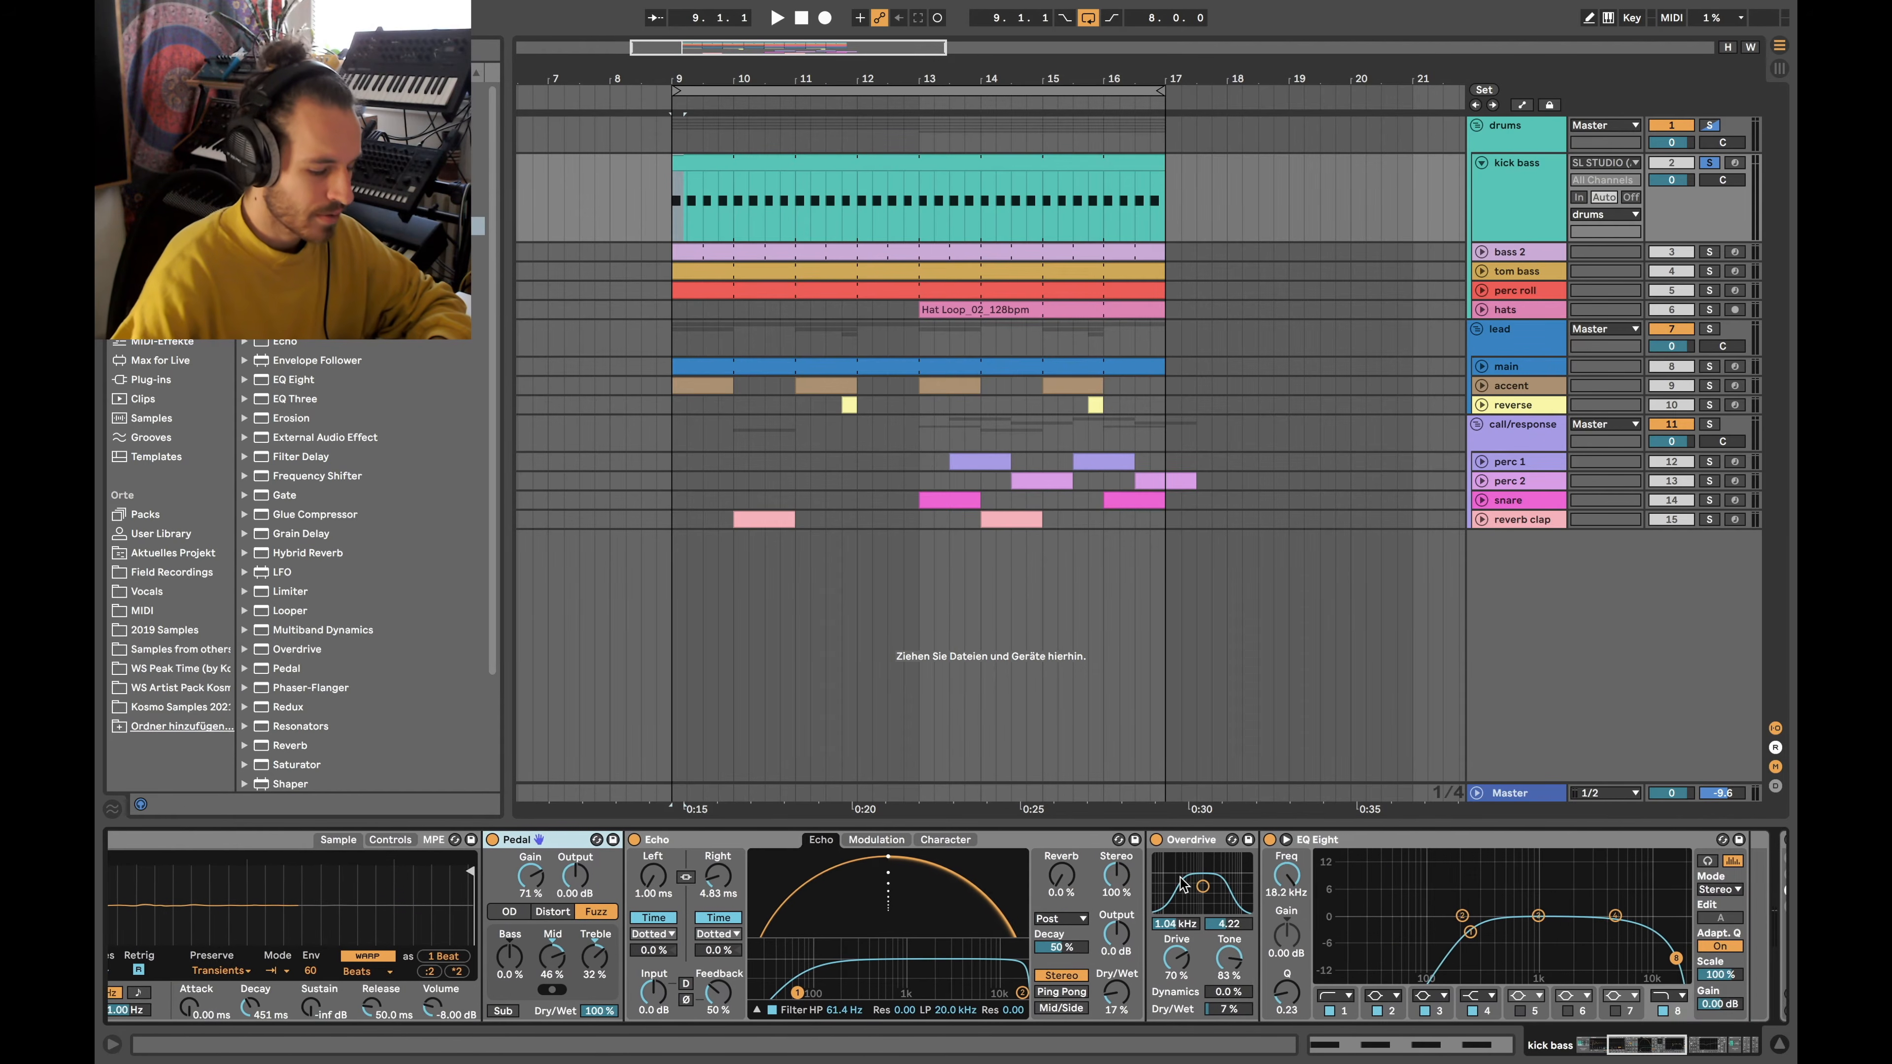
pyautogui.click(892, 844)
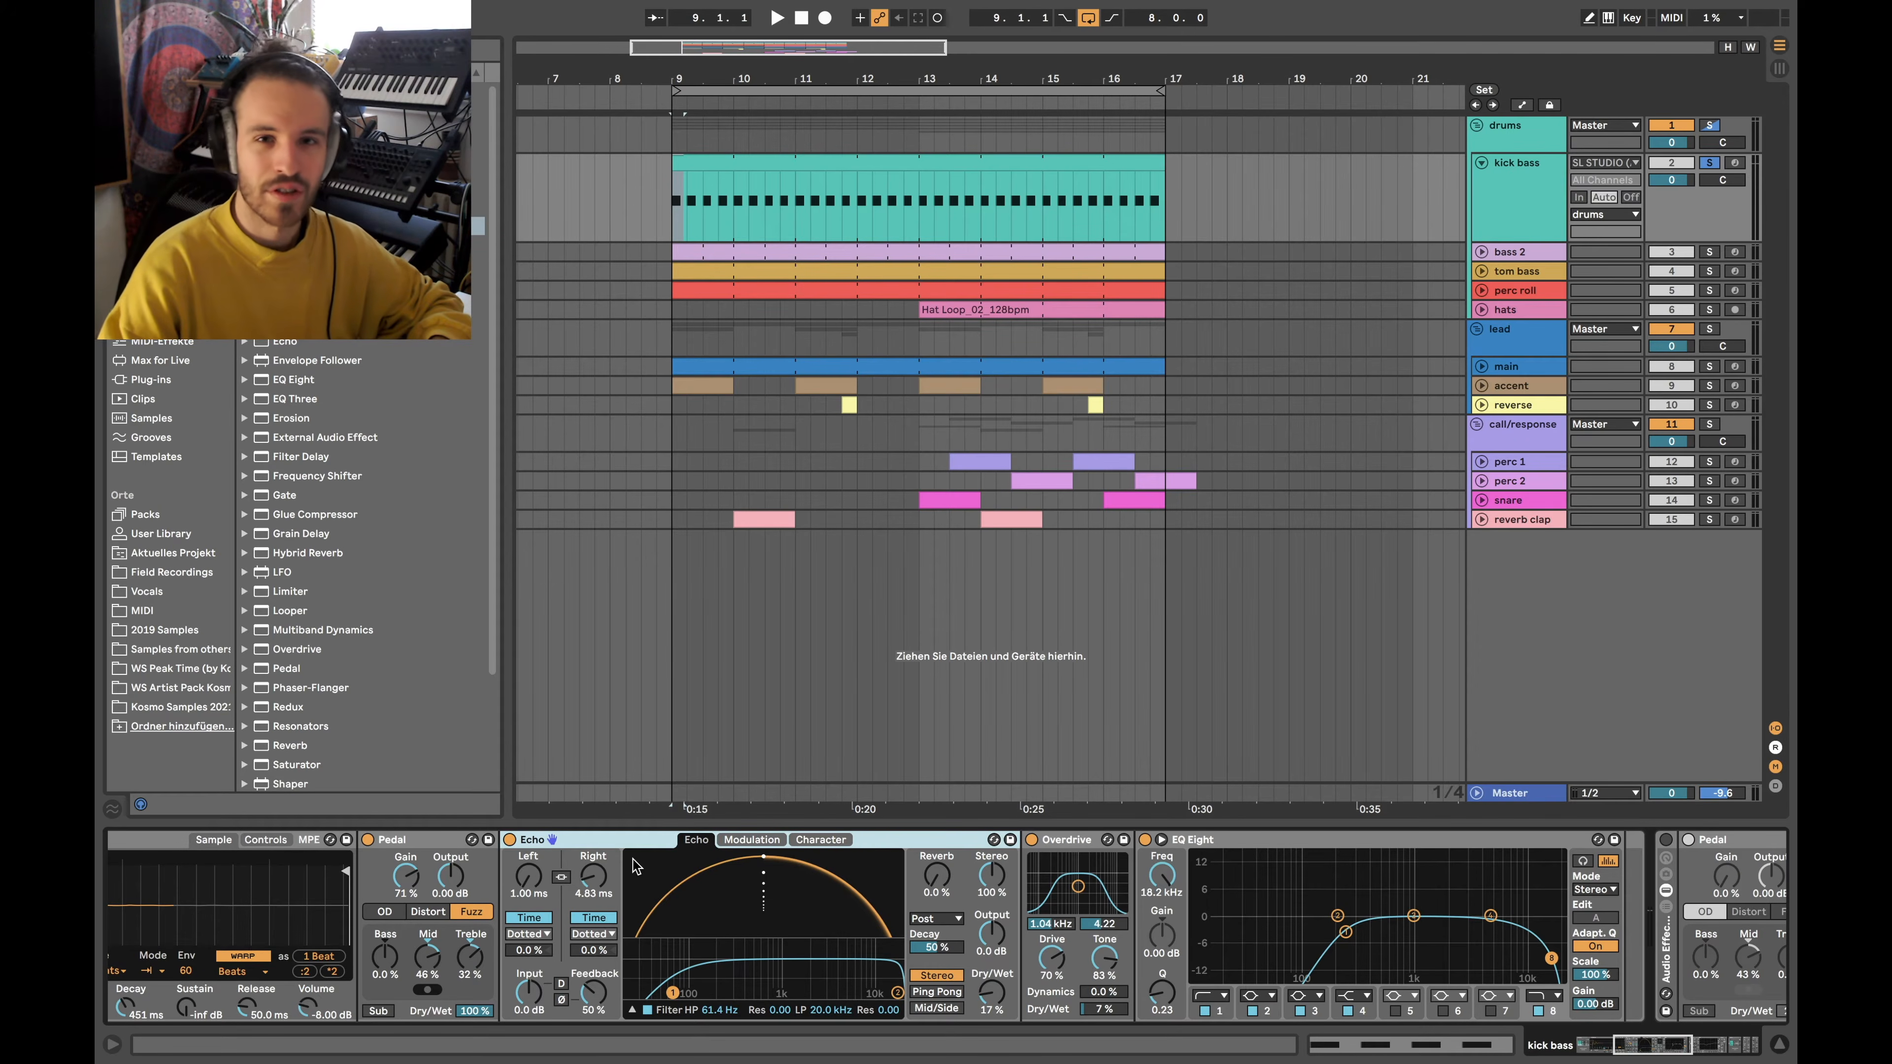
pyautogui.hscroll(-3, 635, 865)
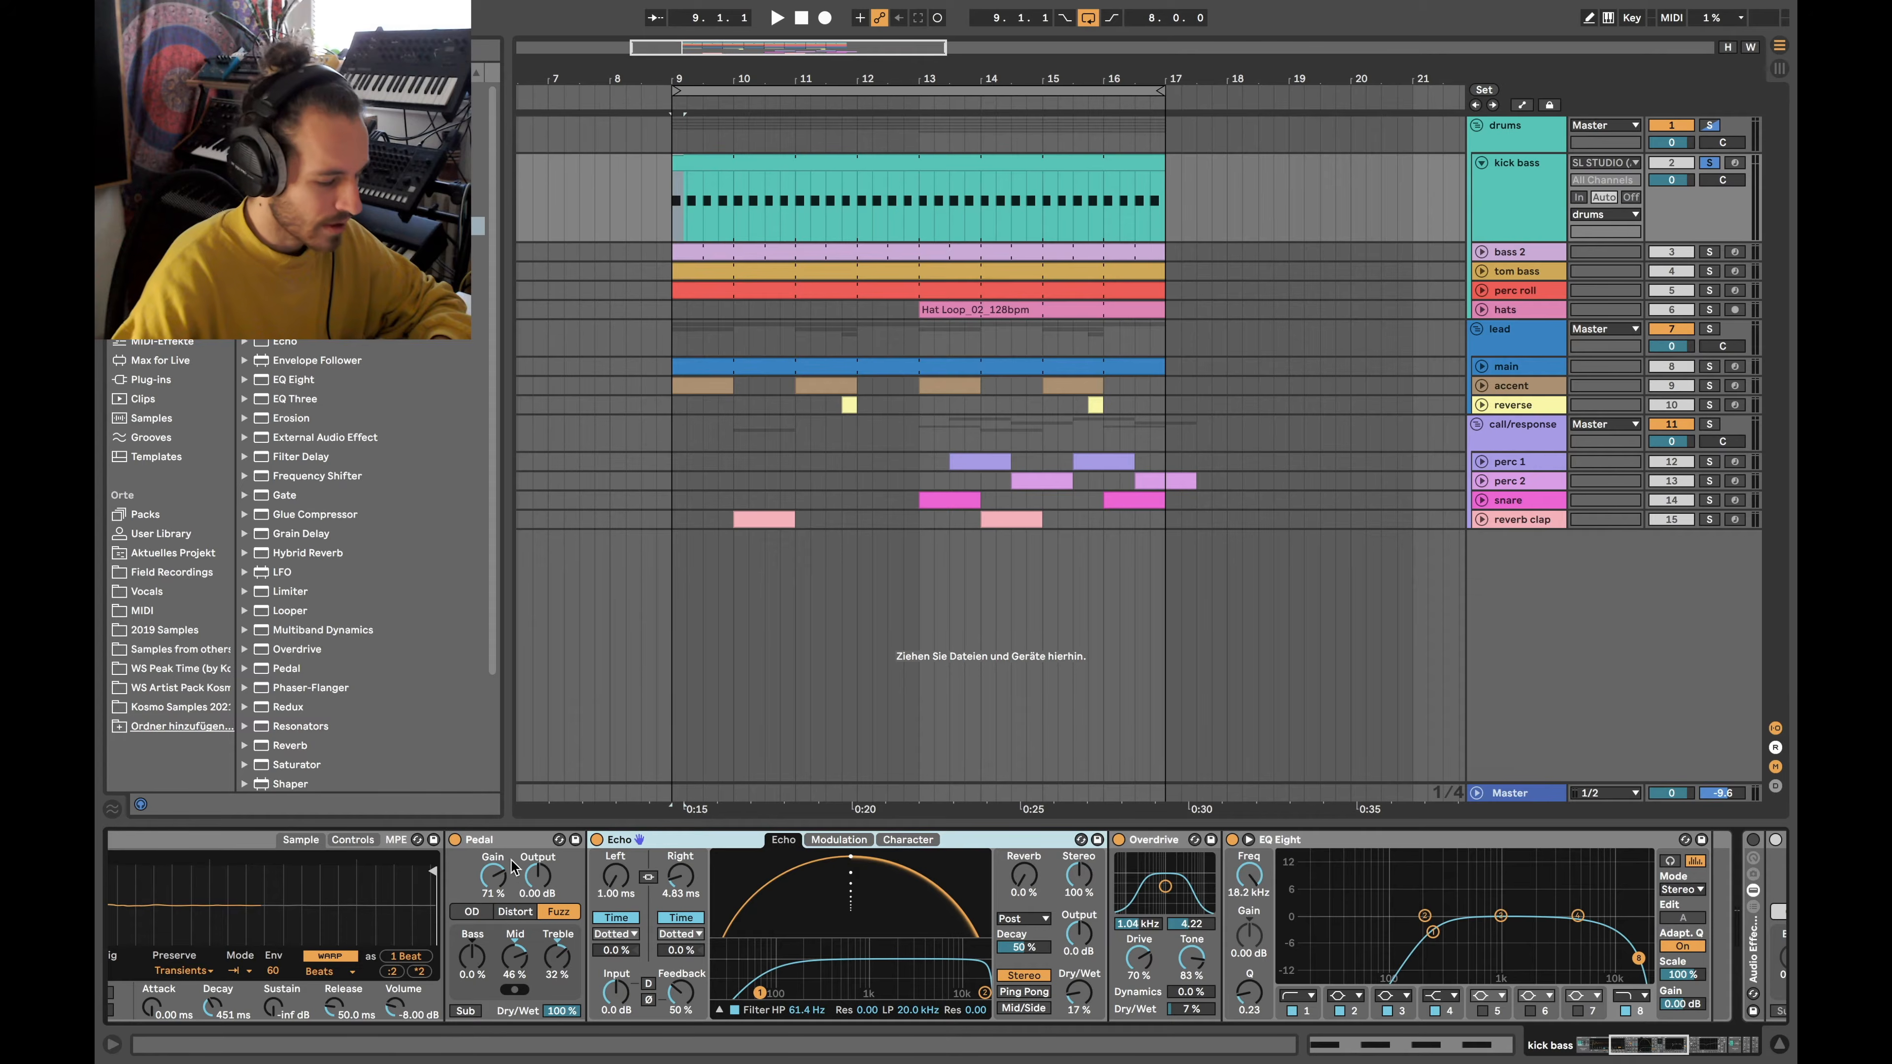
# Inspect the Click Layer's Pedal, Overdrive, Echo and EQ Eight effects
pyautogui.click(495, 841)
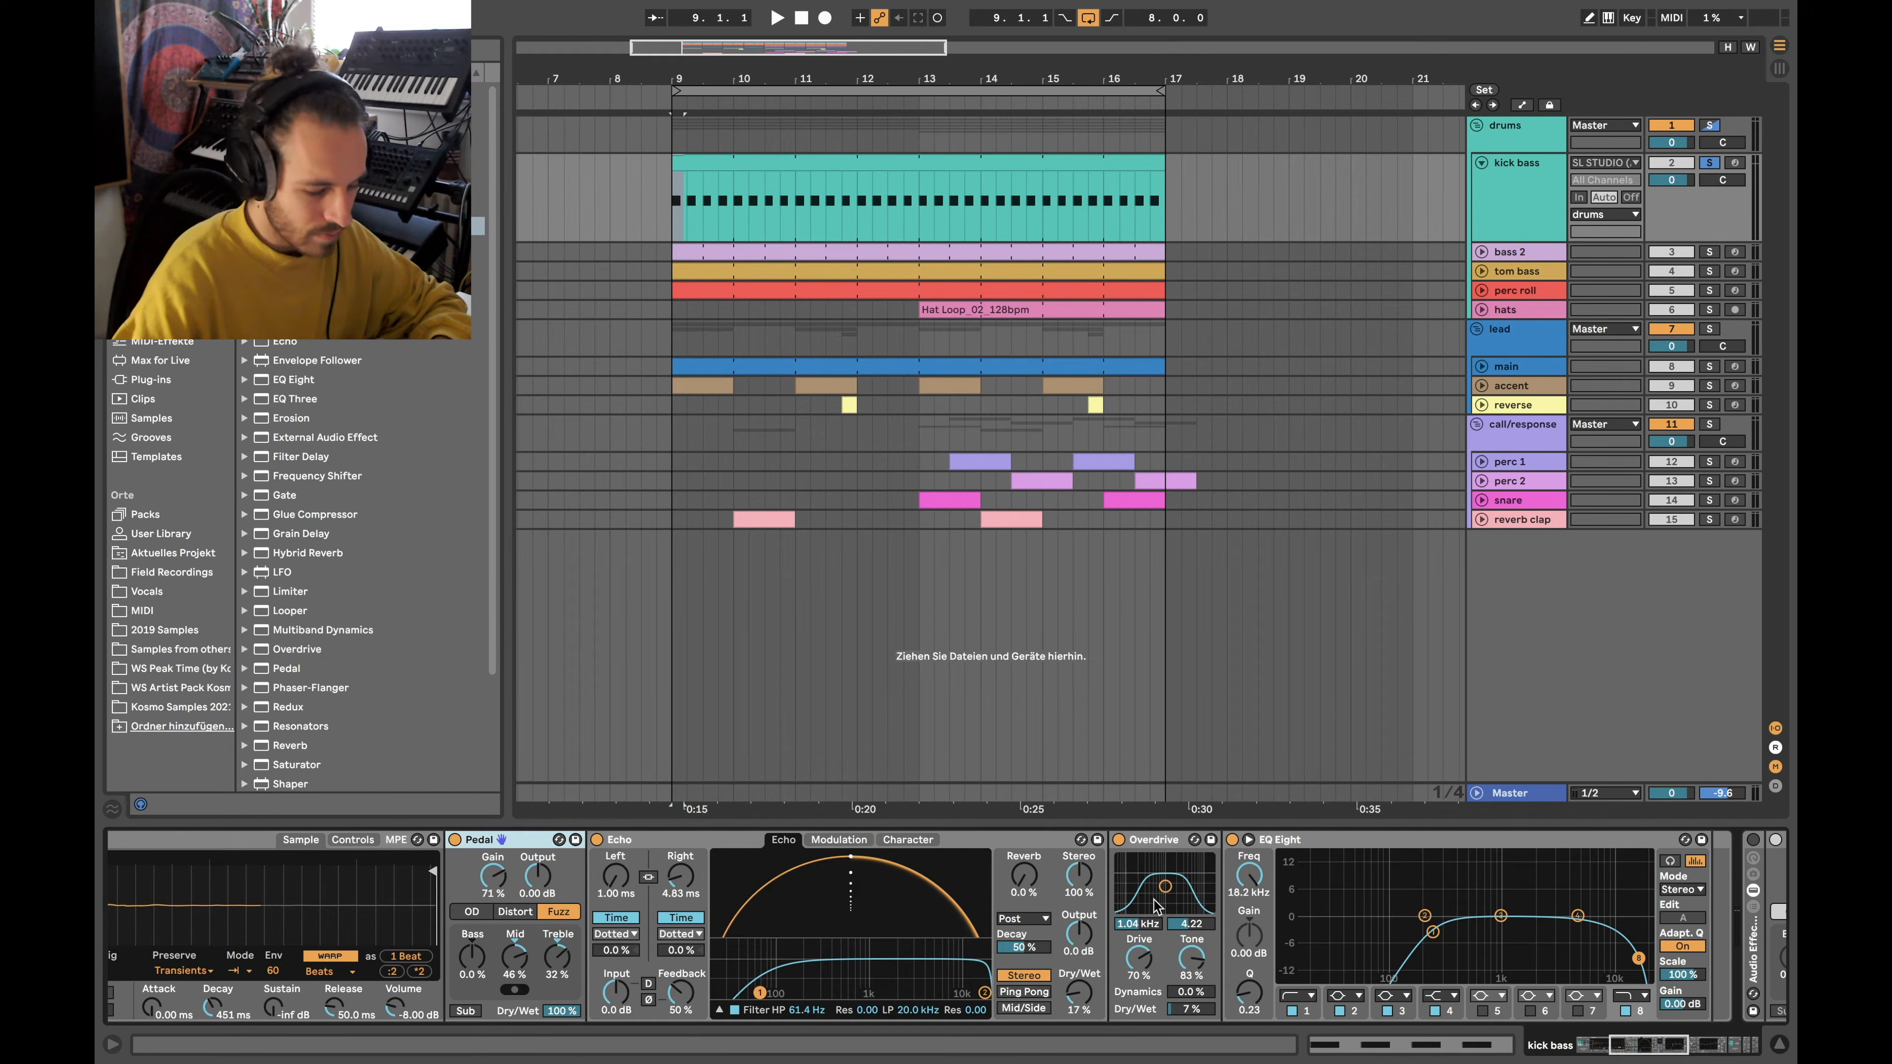
pyautogui.click(1166, 846)
pyautogui.hscroll(2, 1267, 932)
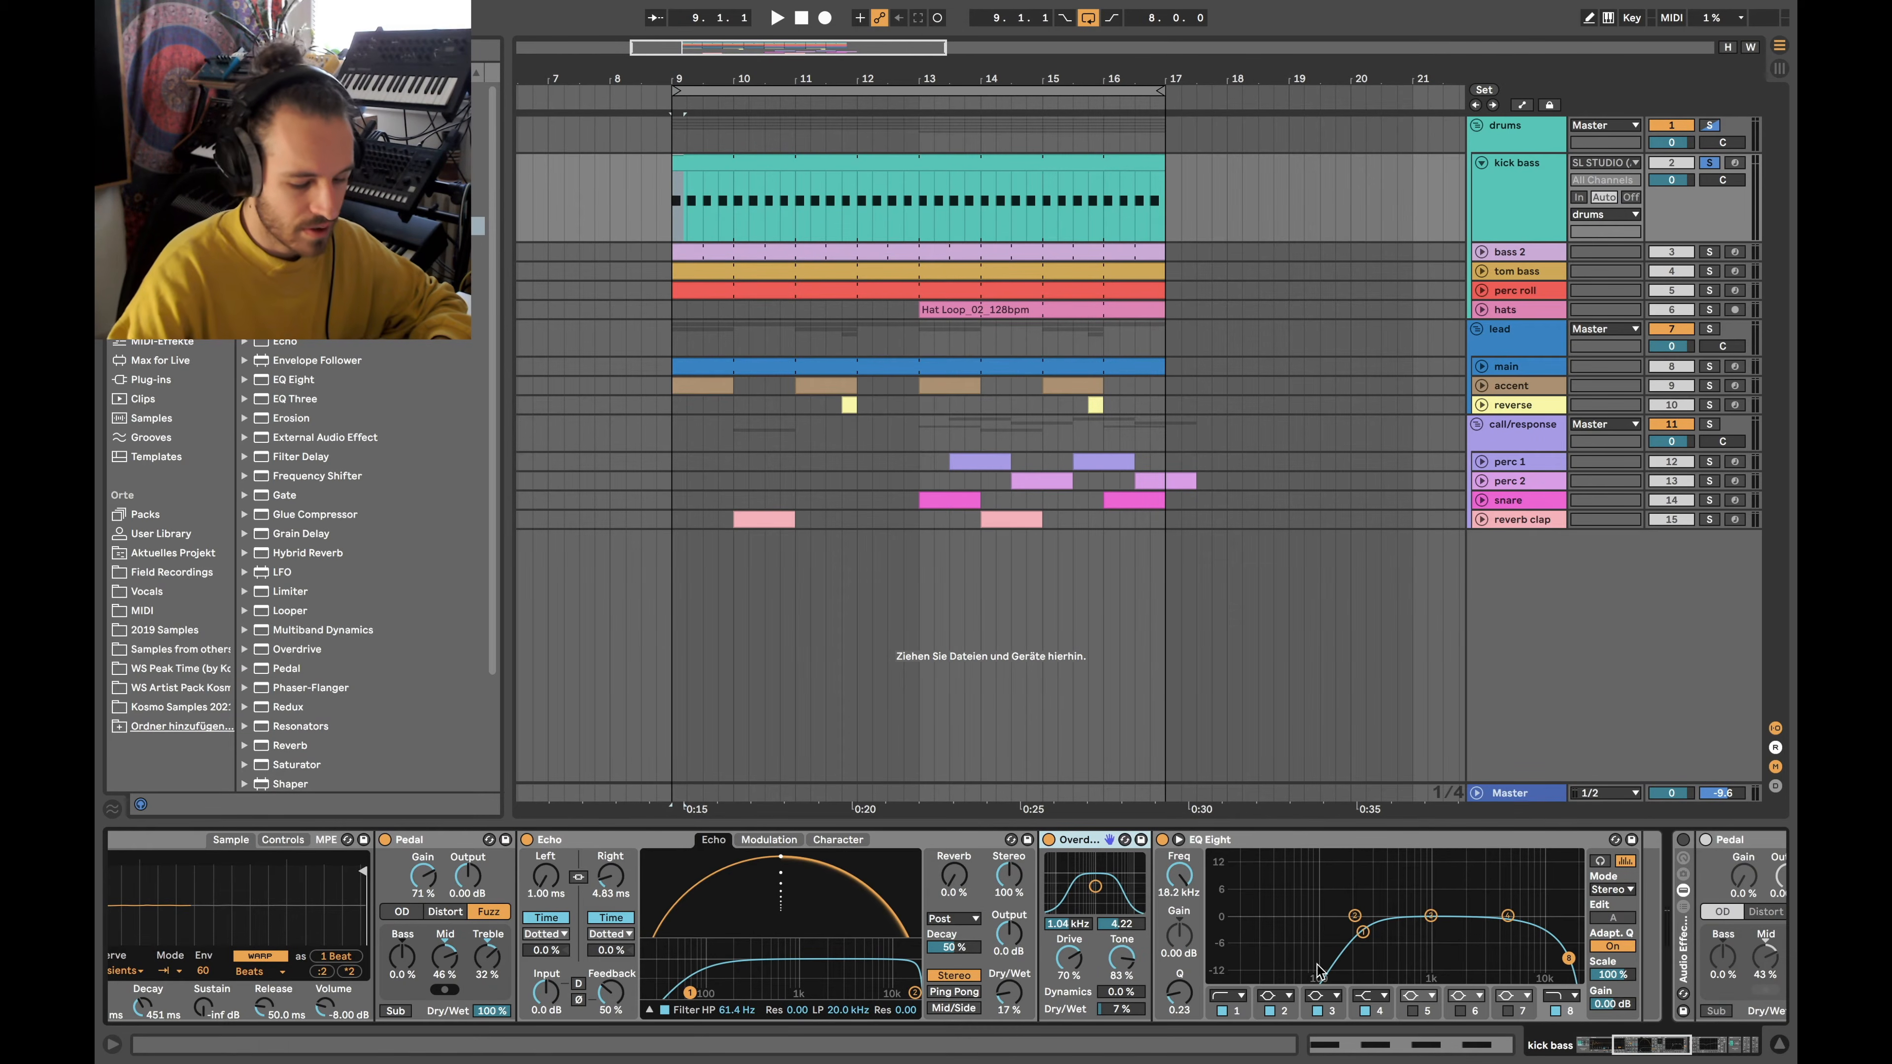
pyautogui.hscroll(-15, 1240, 911)
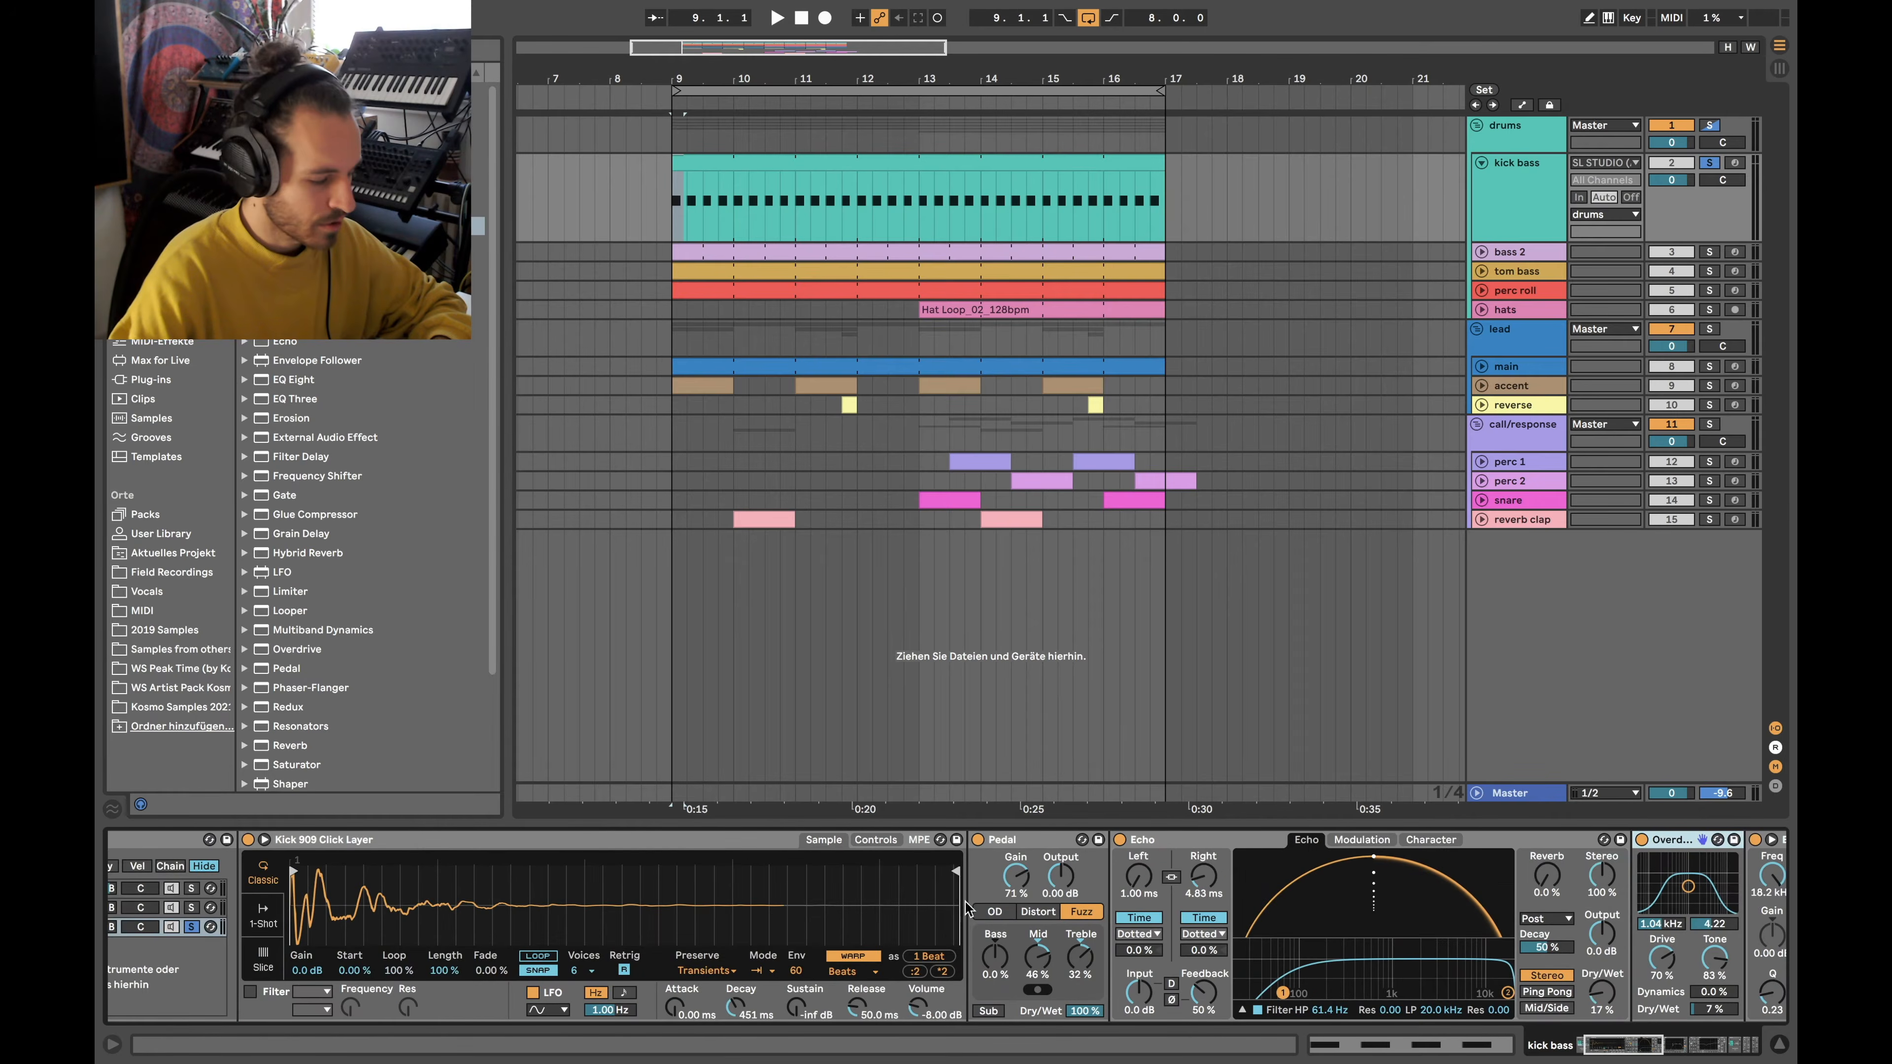
pyautogui.click(1039, 840)
pyautogui.hscroll(18, 1043, 841)
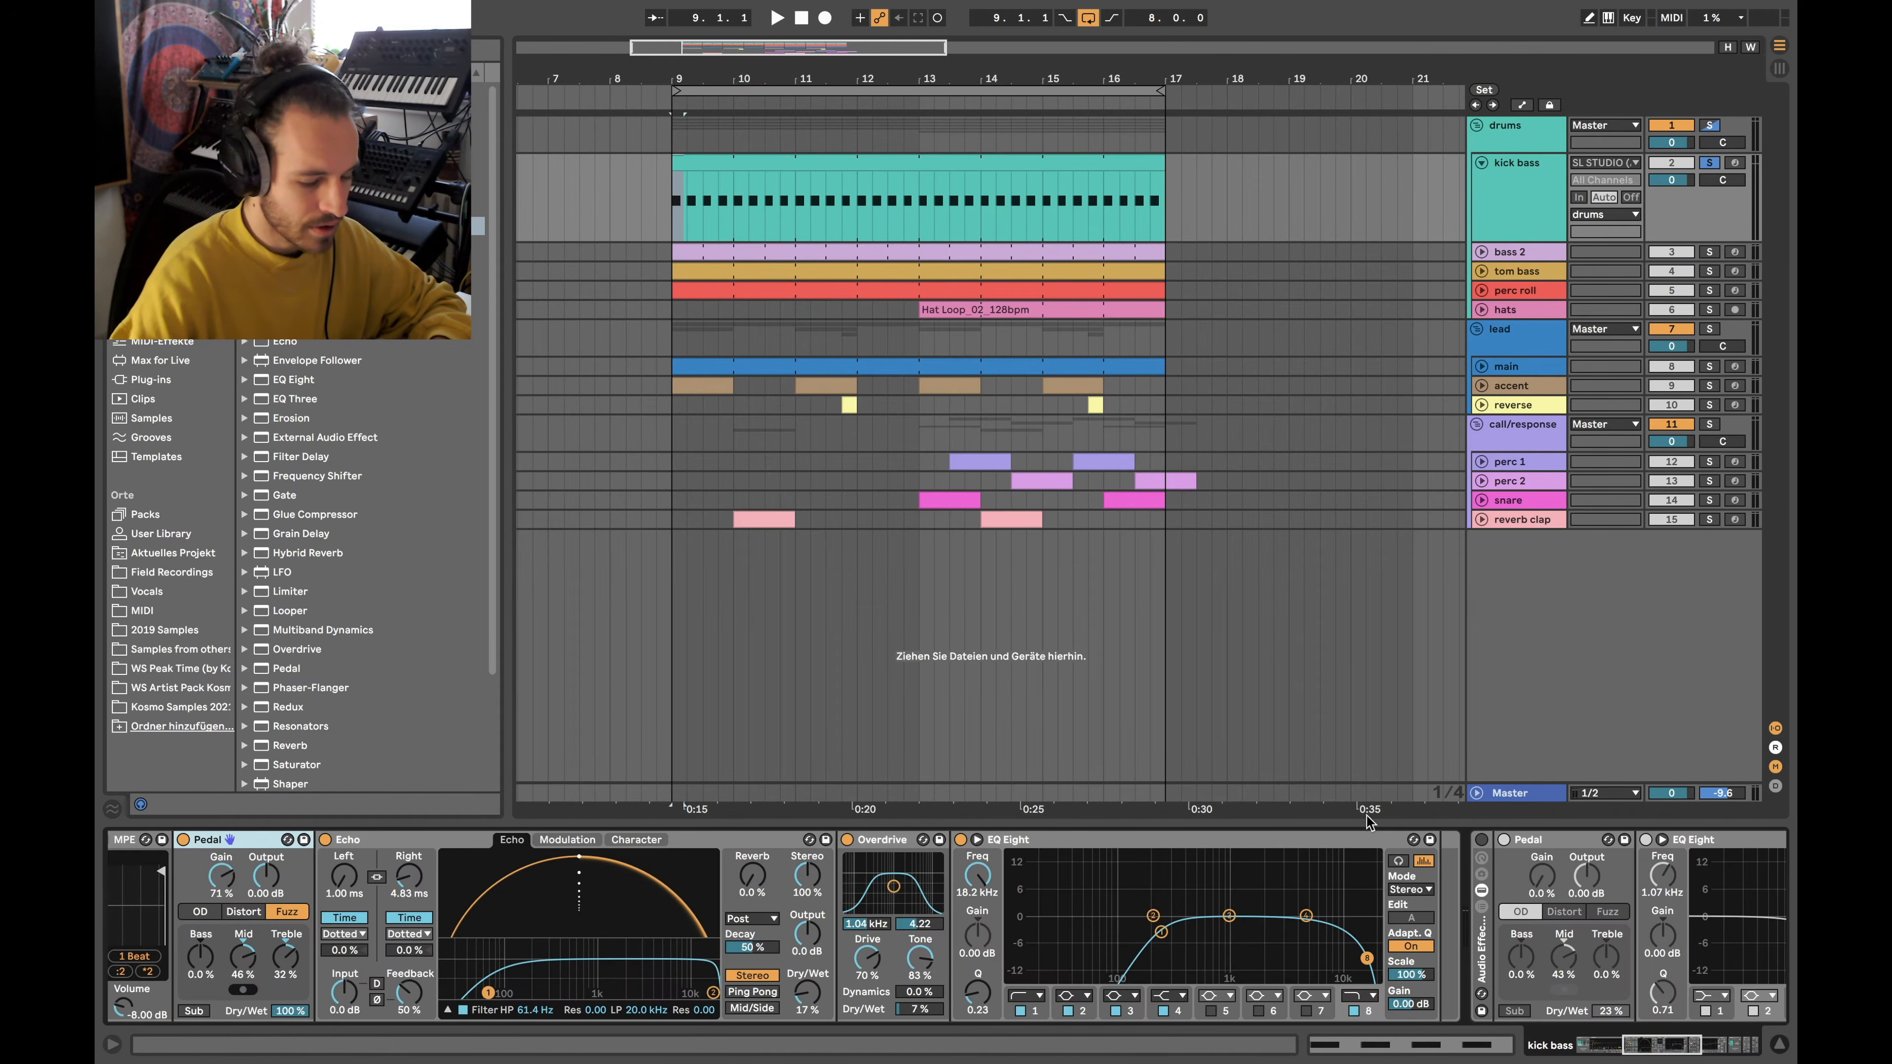
pyautogui.keyDown('shift'); pyautogui.click(1231, 846); pyautogui.keyUp('shift')
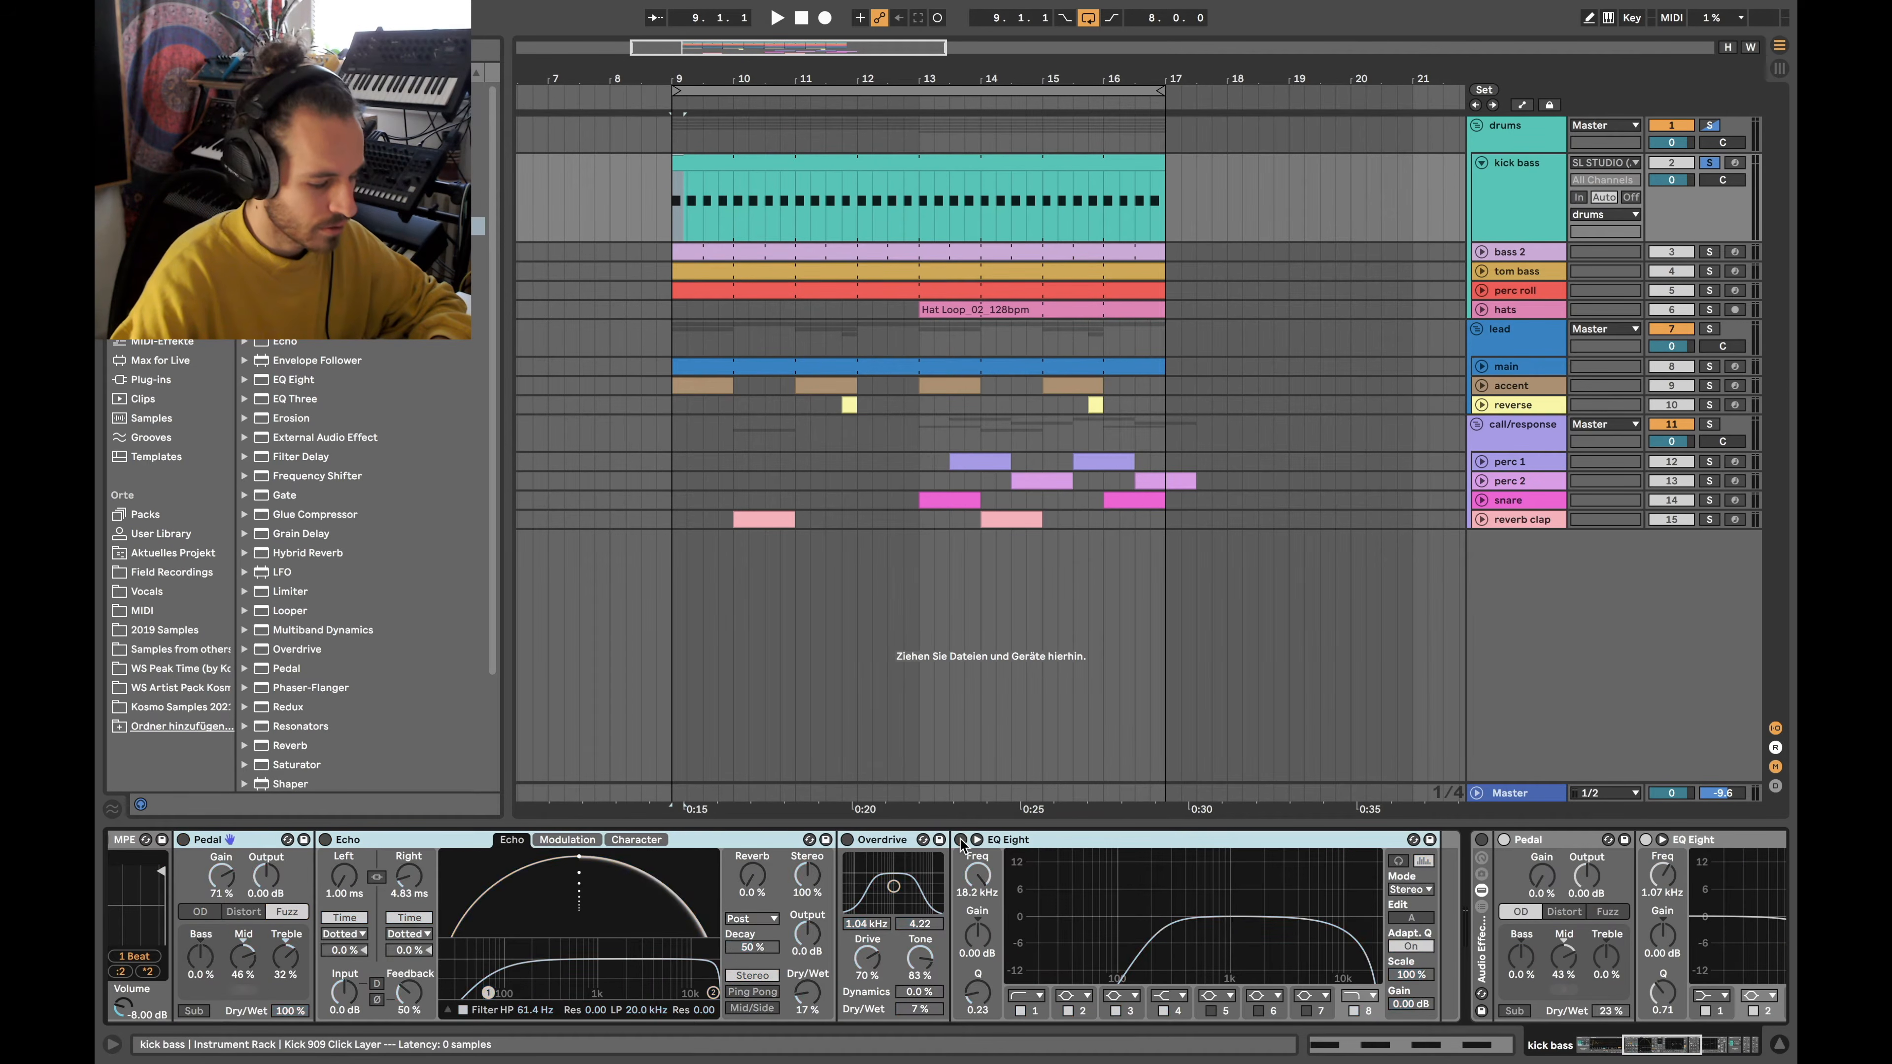
pyautogui.hscroll(-5, 960, 844)
pyautogui.hscroll(-12, 961, 844)
# Audition the click layer from bar 9, then stop and unsolo the Kick 909 Click Layer chain
pyautogui.press('space')
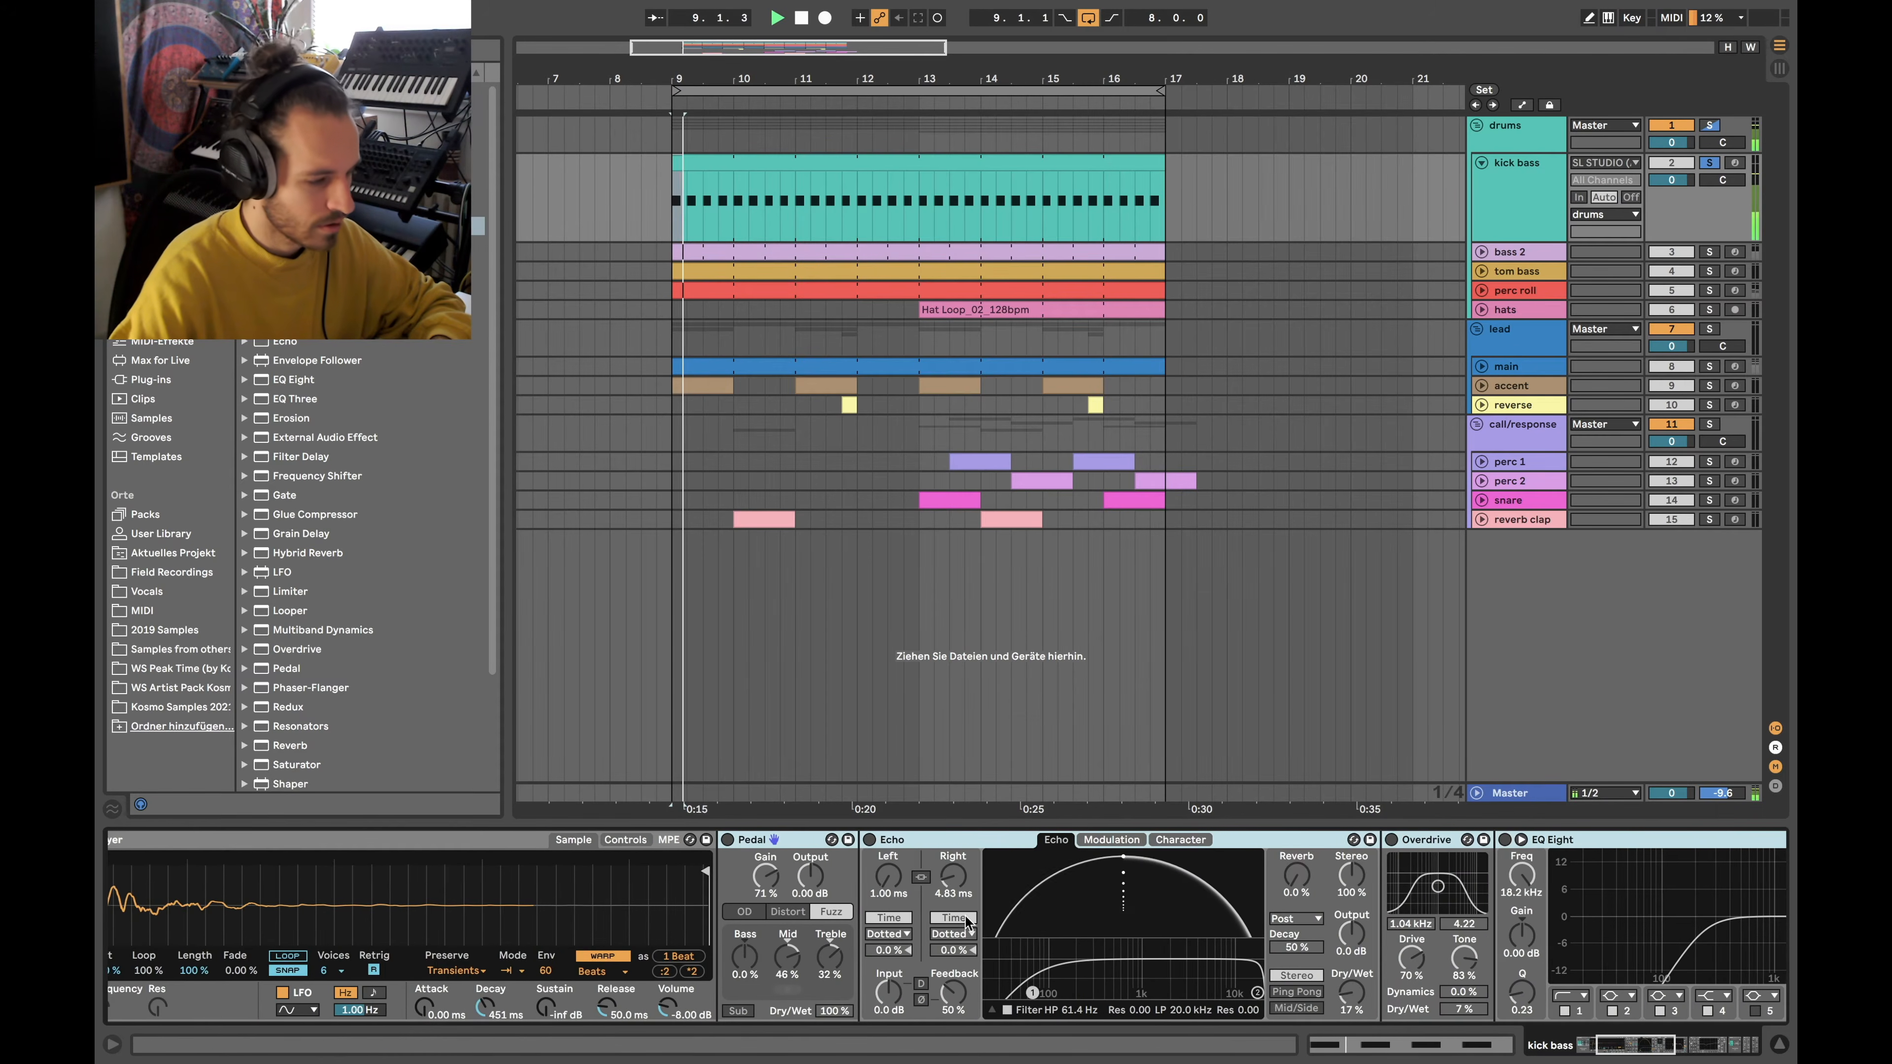
pyautogui.hscroll(-4, 832, 900)
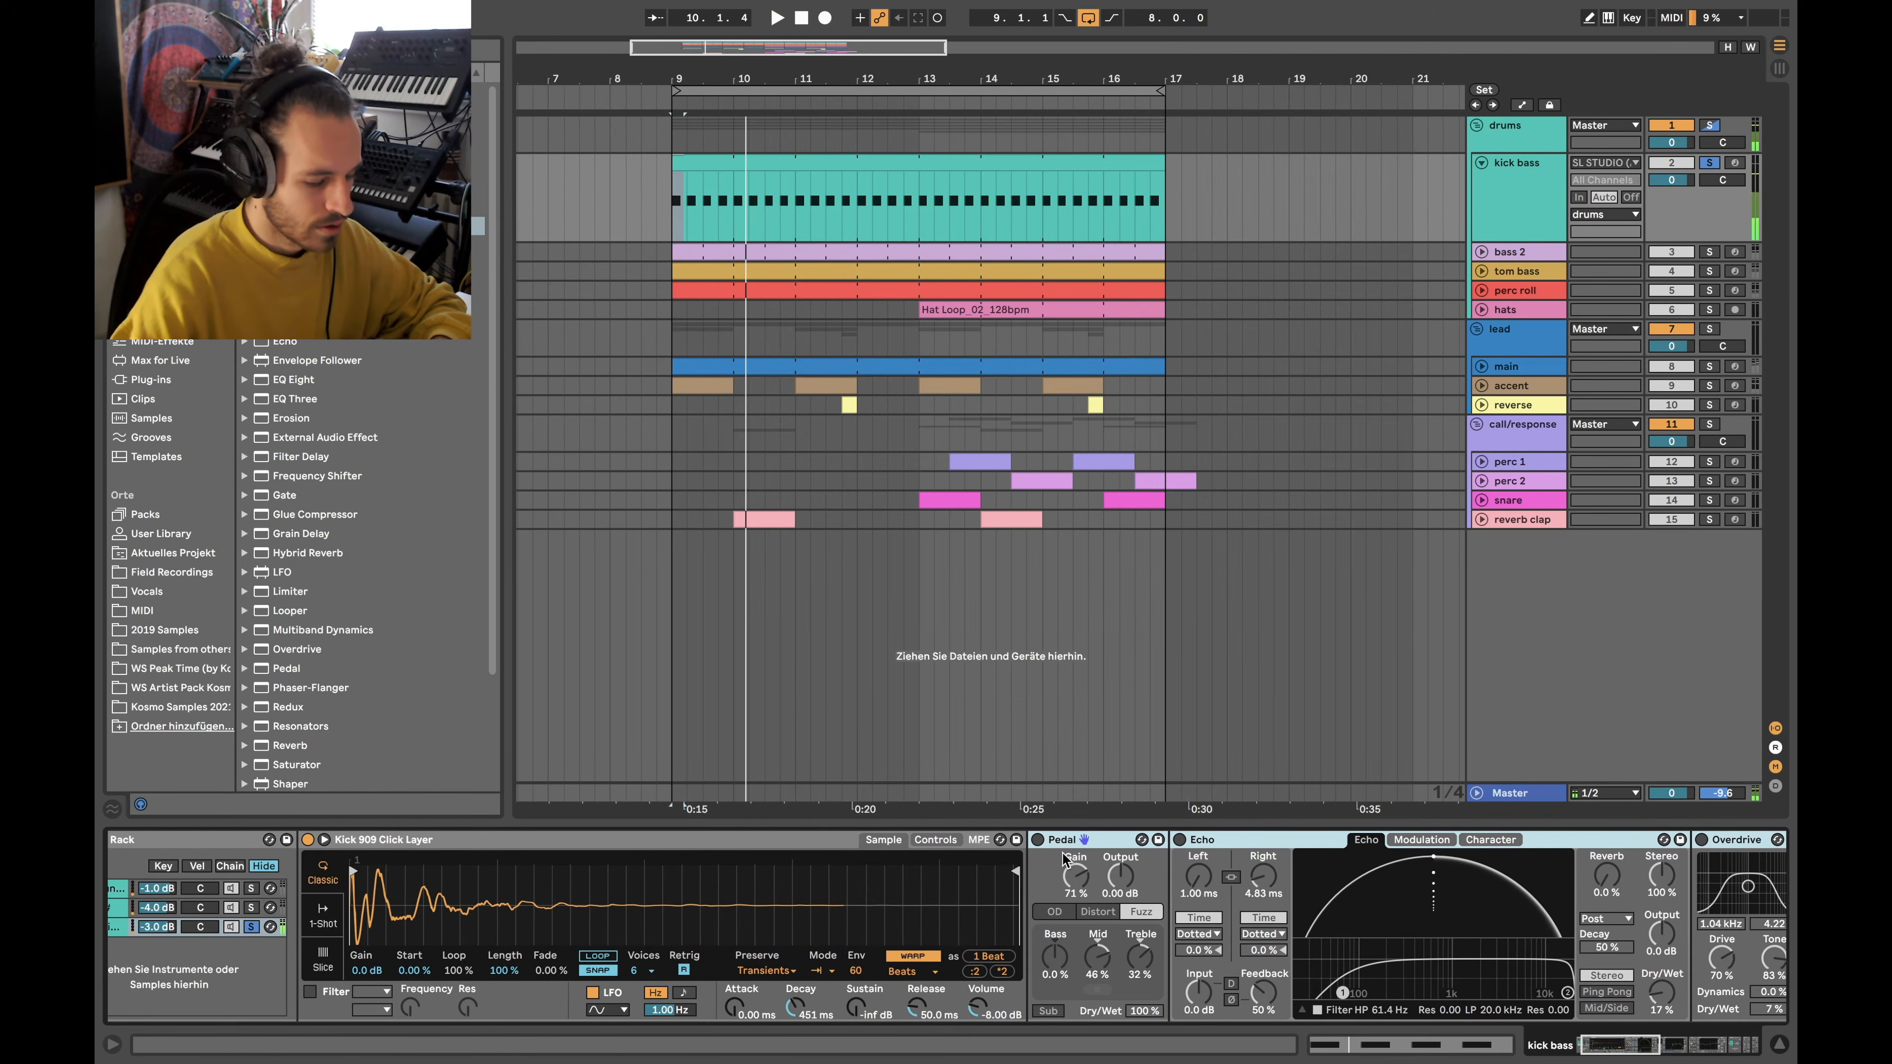
pyautogui.press('space')
pyautogui.hscroll(11, 1094, 942)
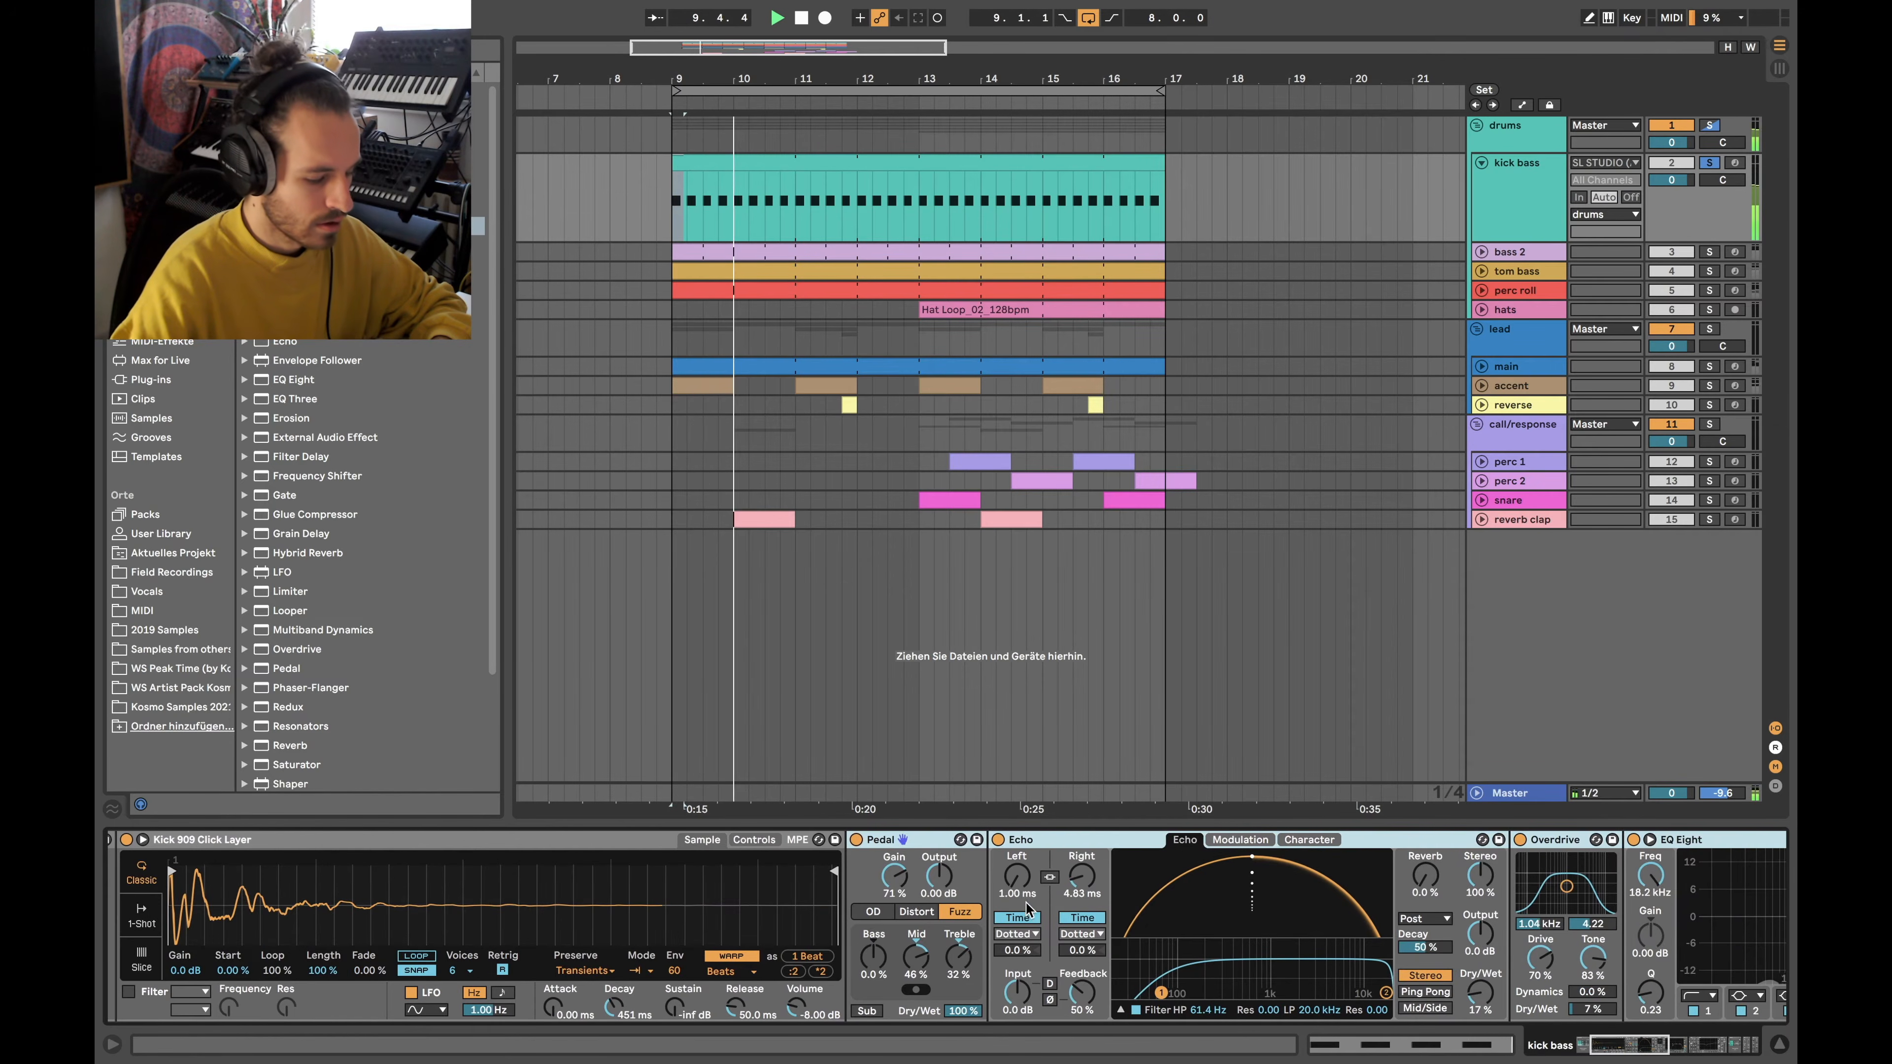
pyautogui.press('space')
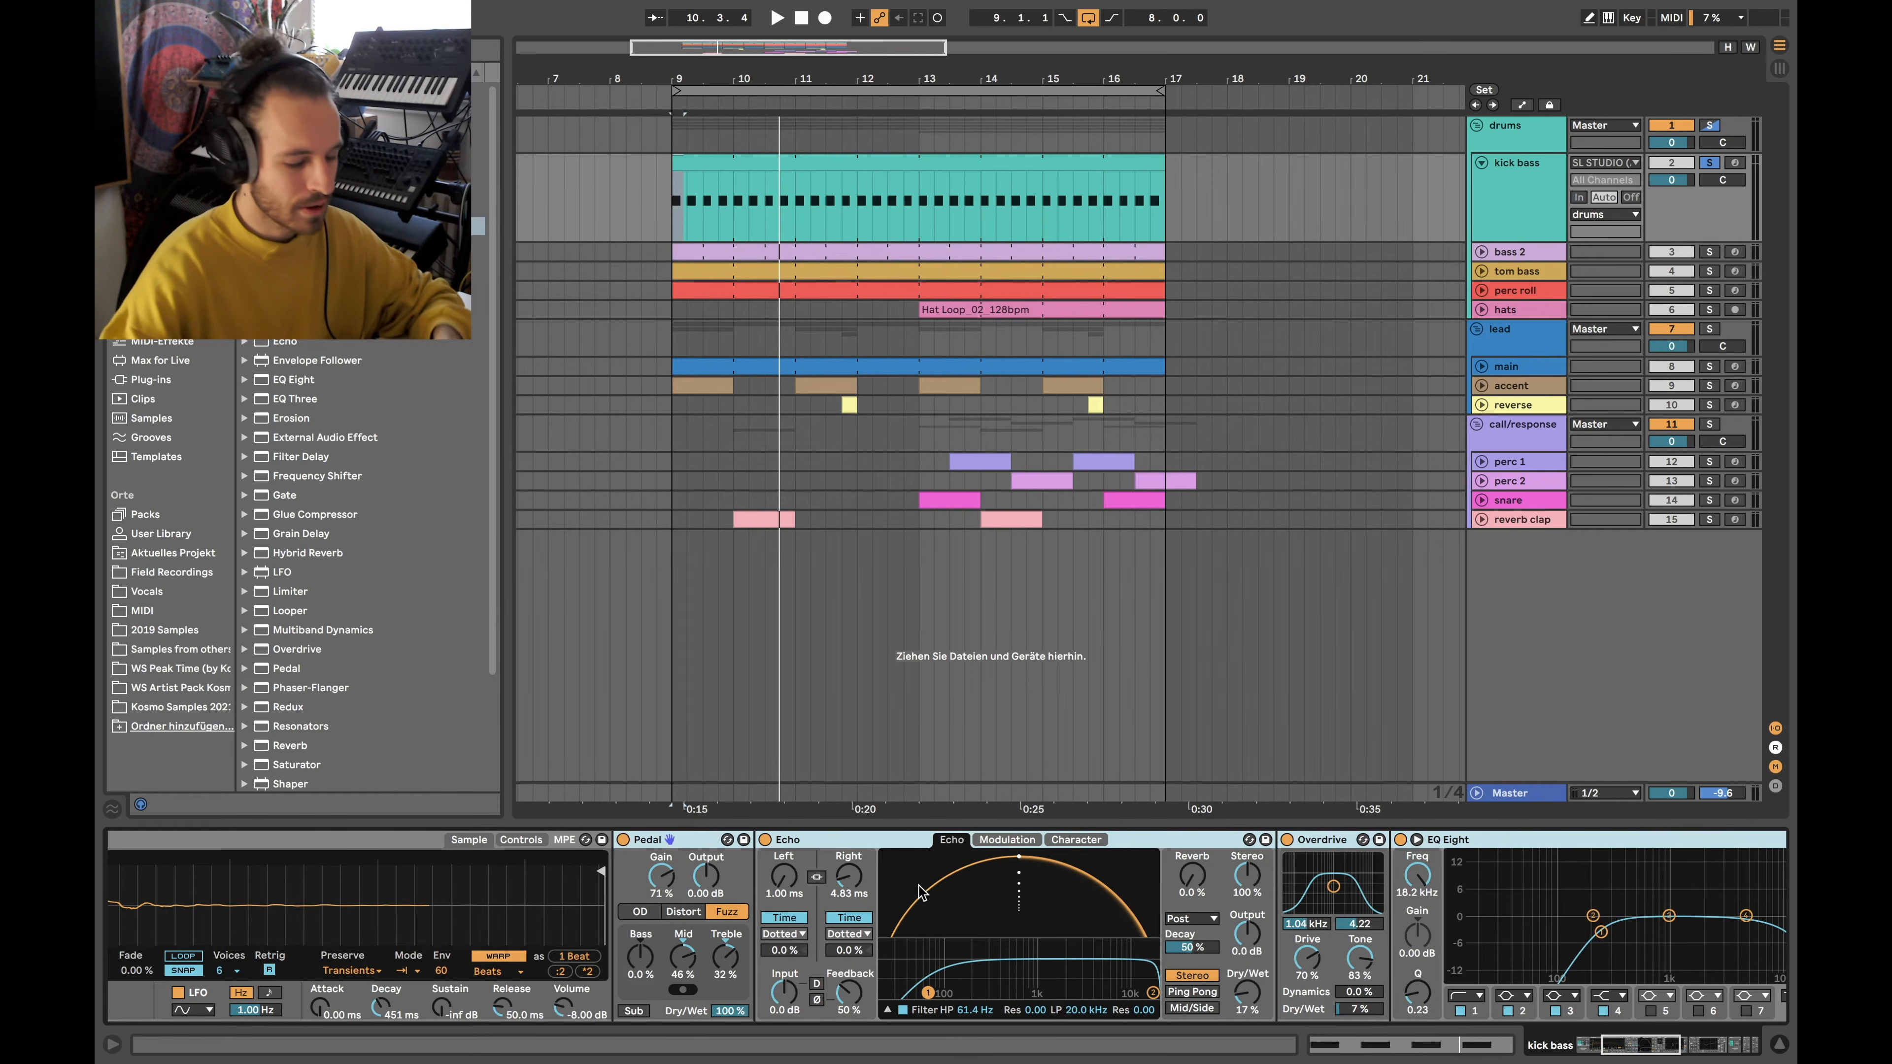
pyautogui.hscroll(-13, 968, 901)
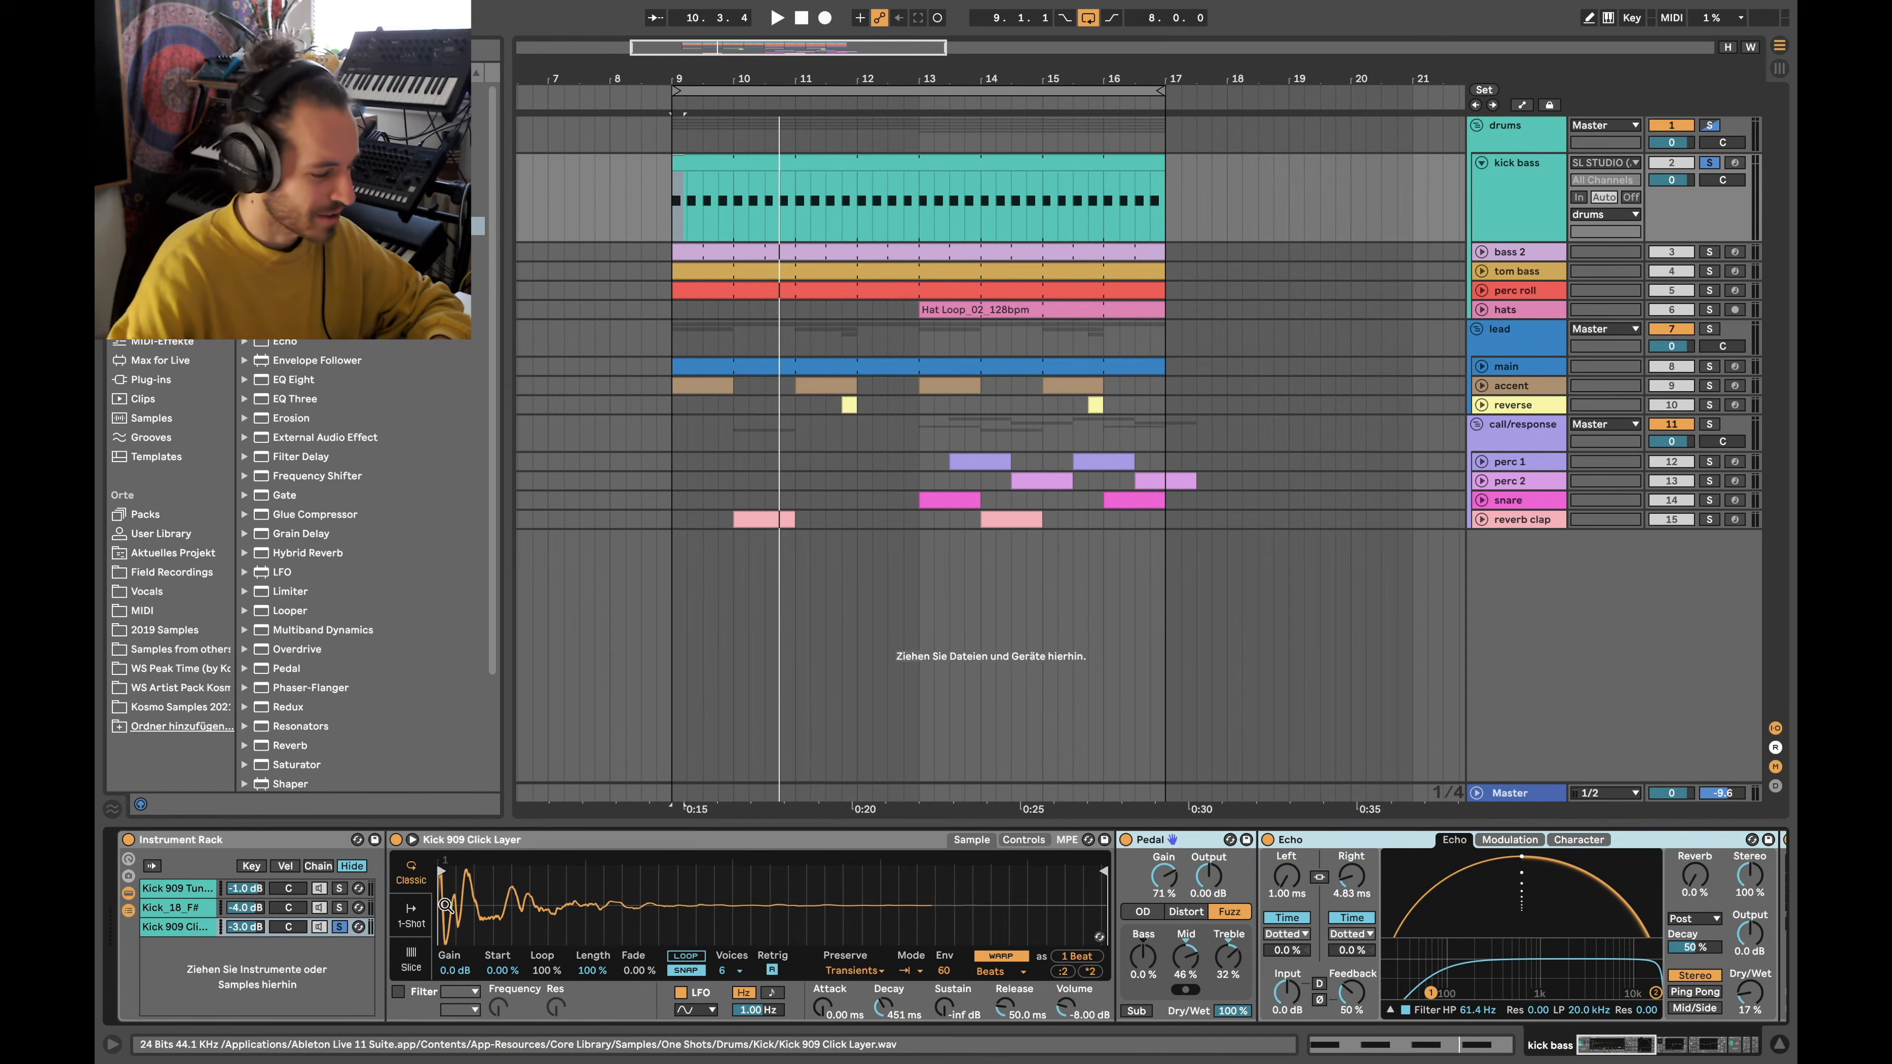
pyautogui.click(339, 908)
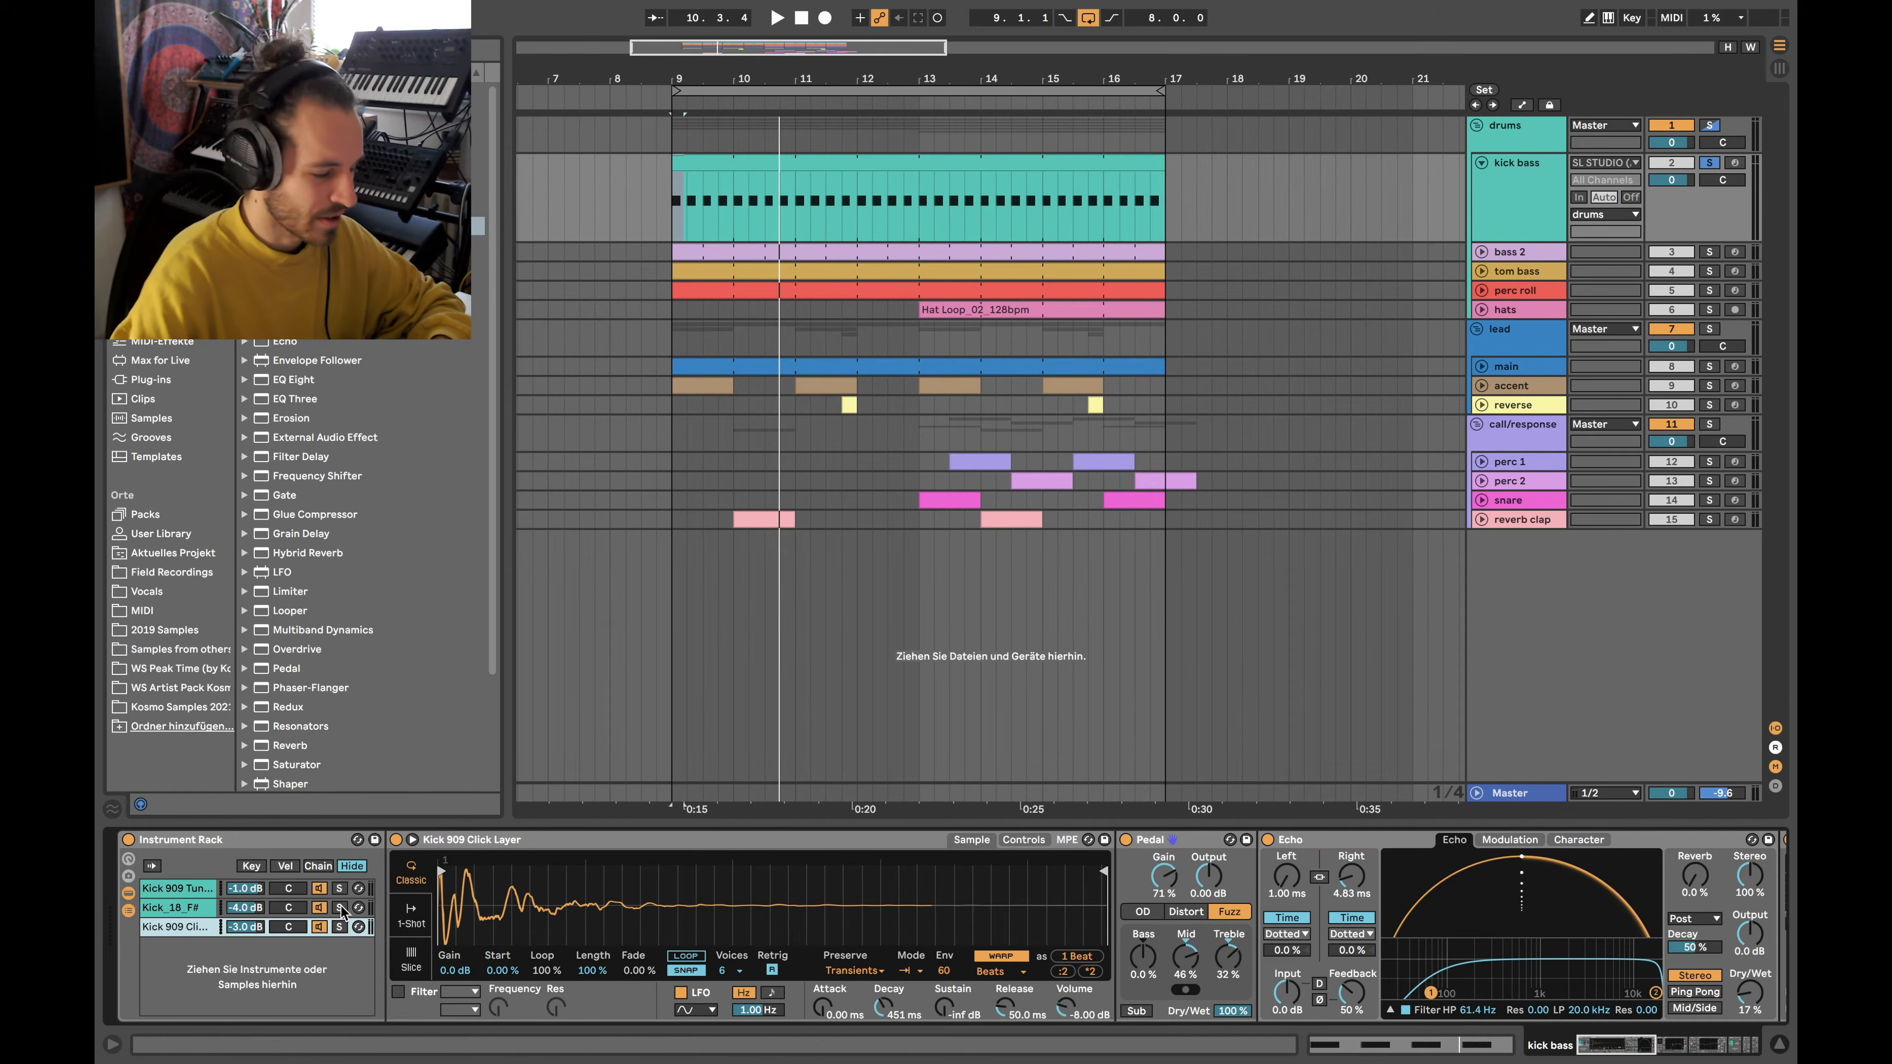
# Select and play the Kick_18_F# layer, checking its Simpler controls and sample waveform
pyautogui.click(188, 909)
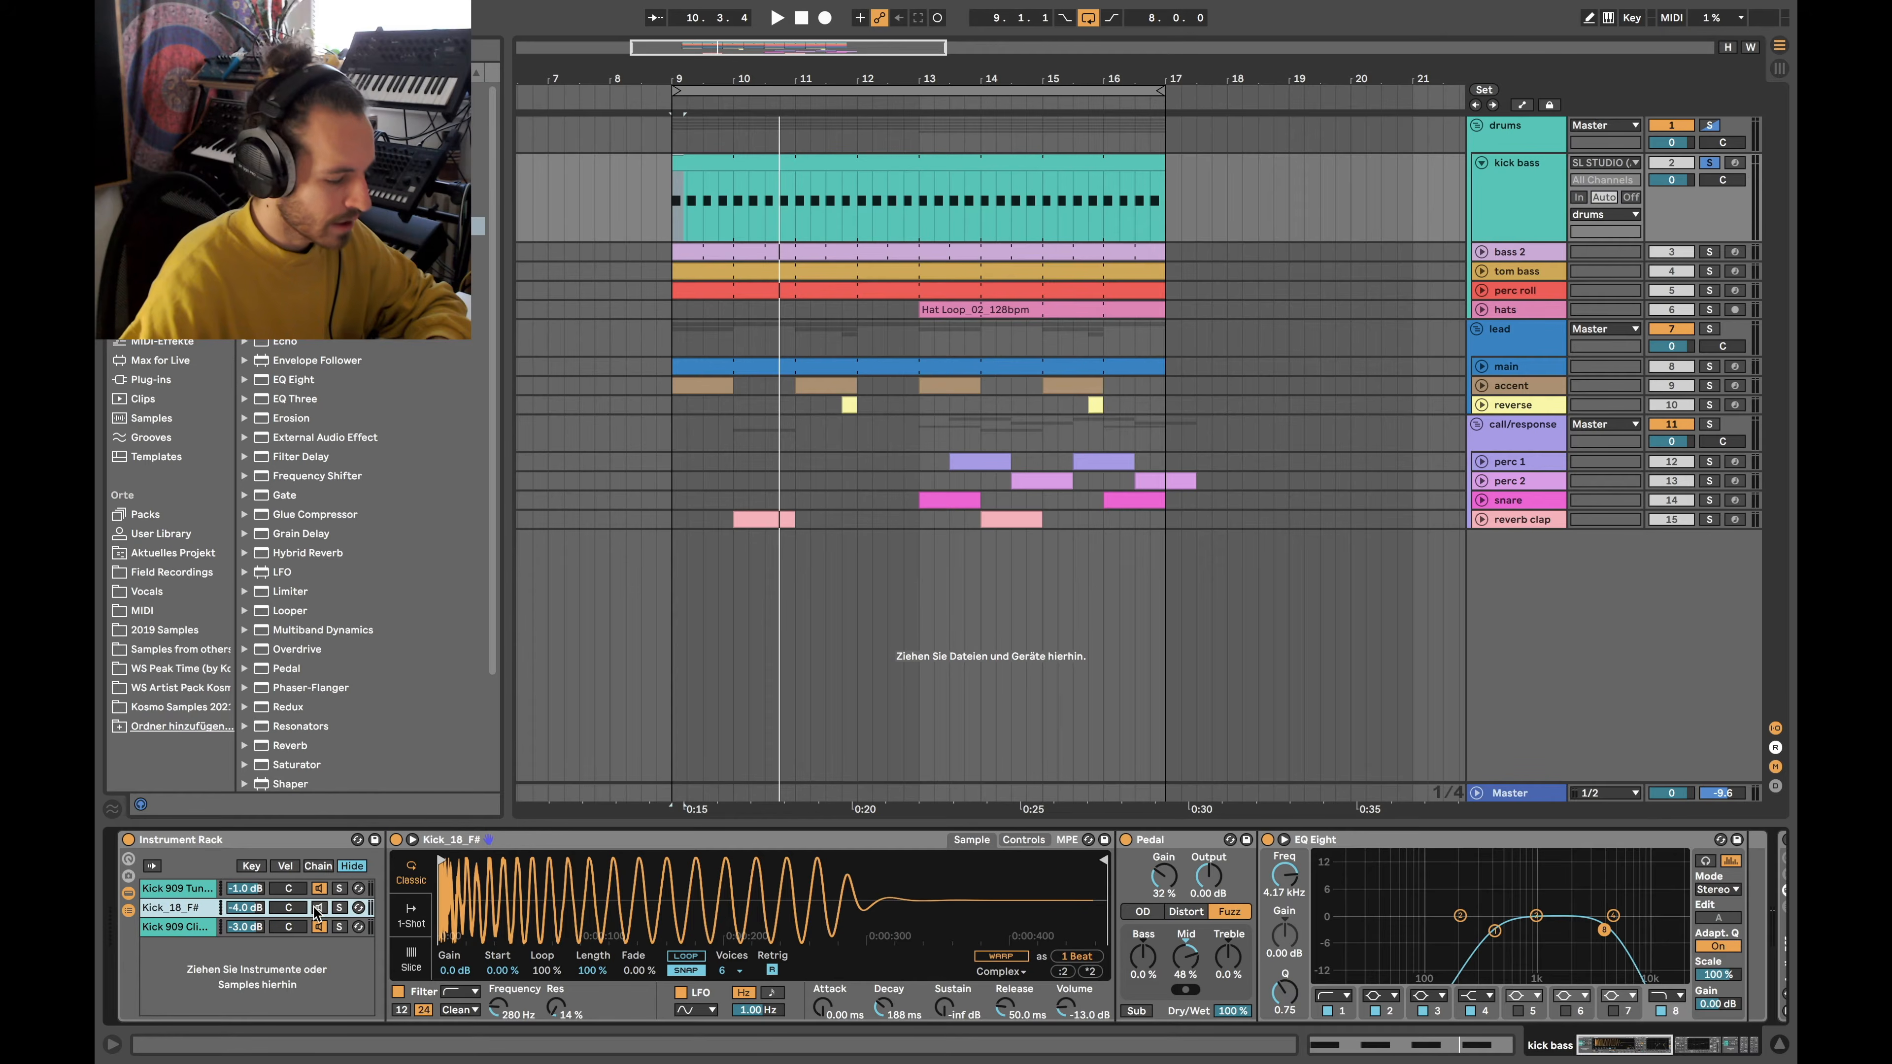
pyautogui.press('space')
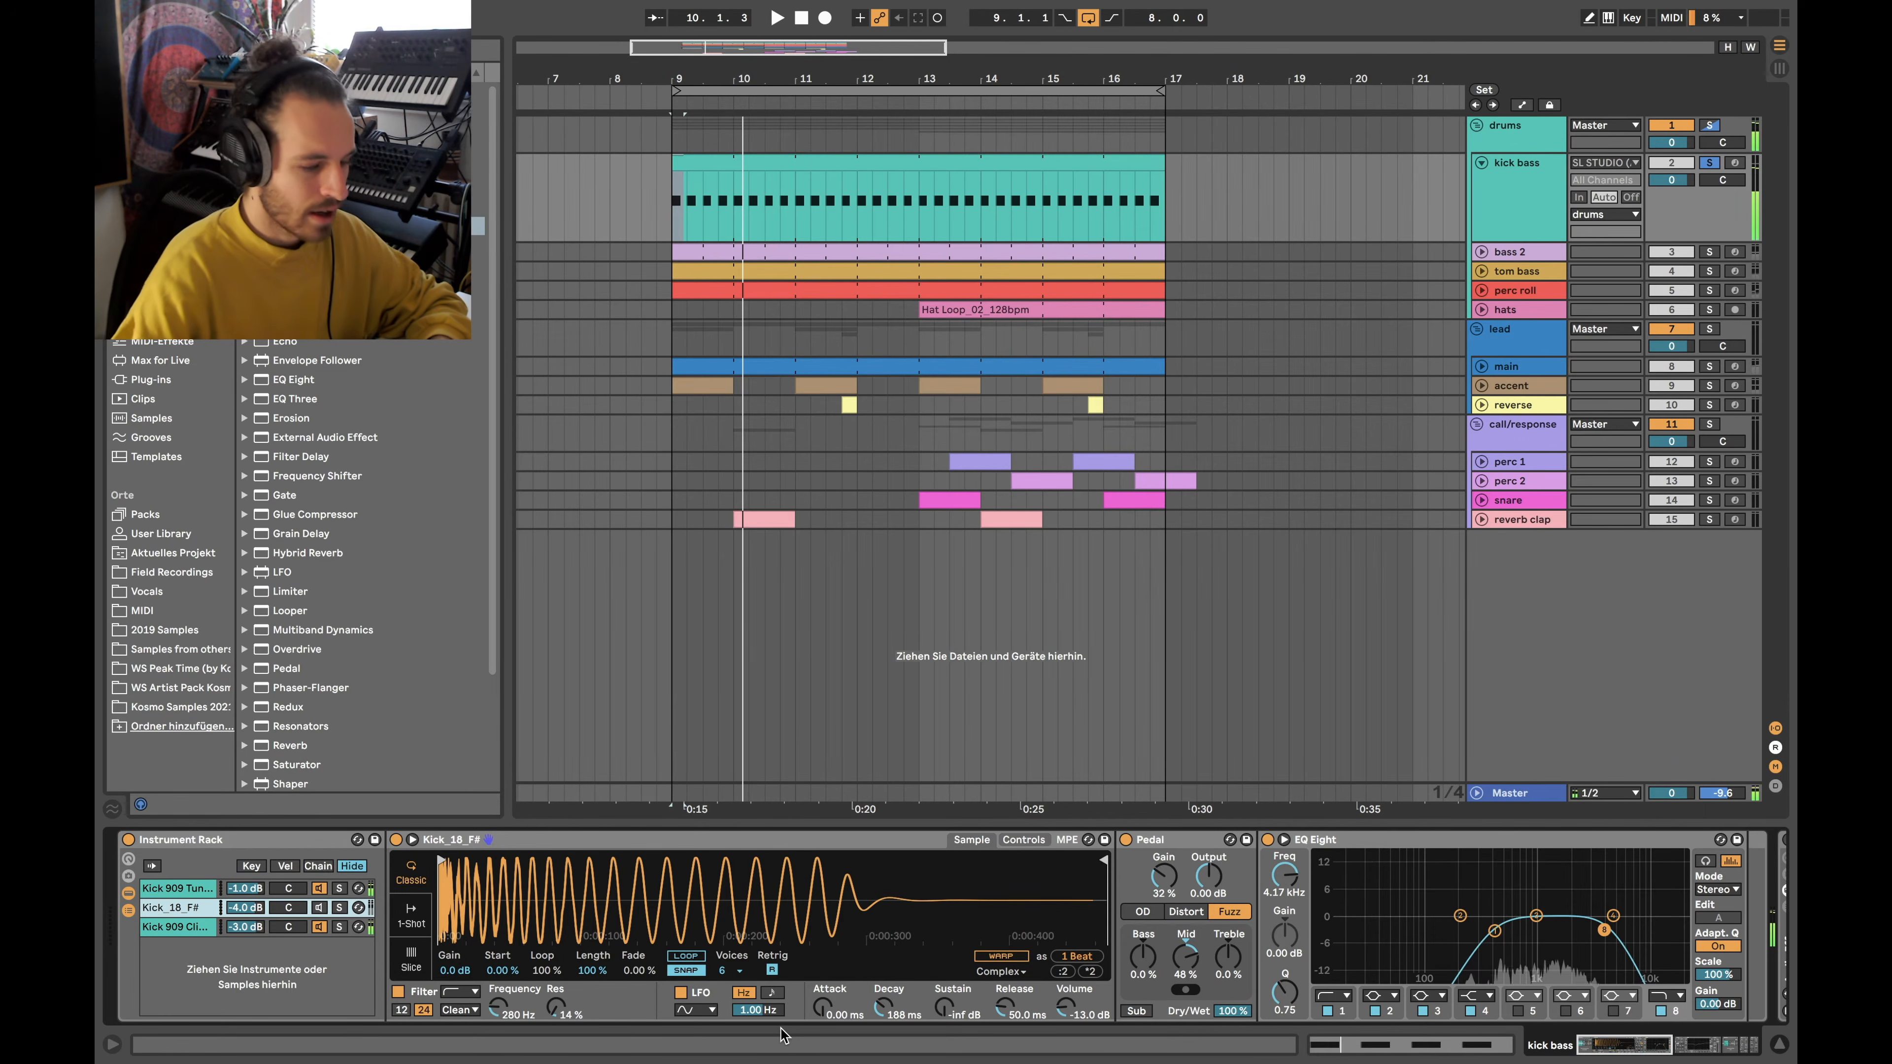
pyautogui.press('space')
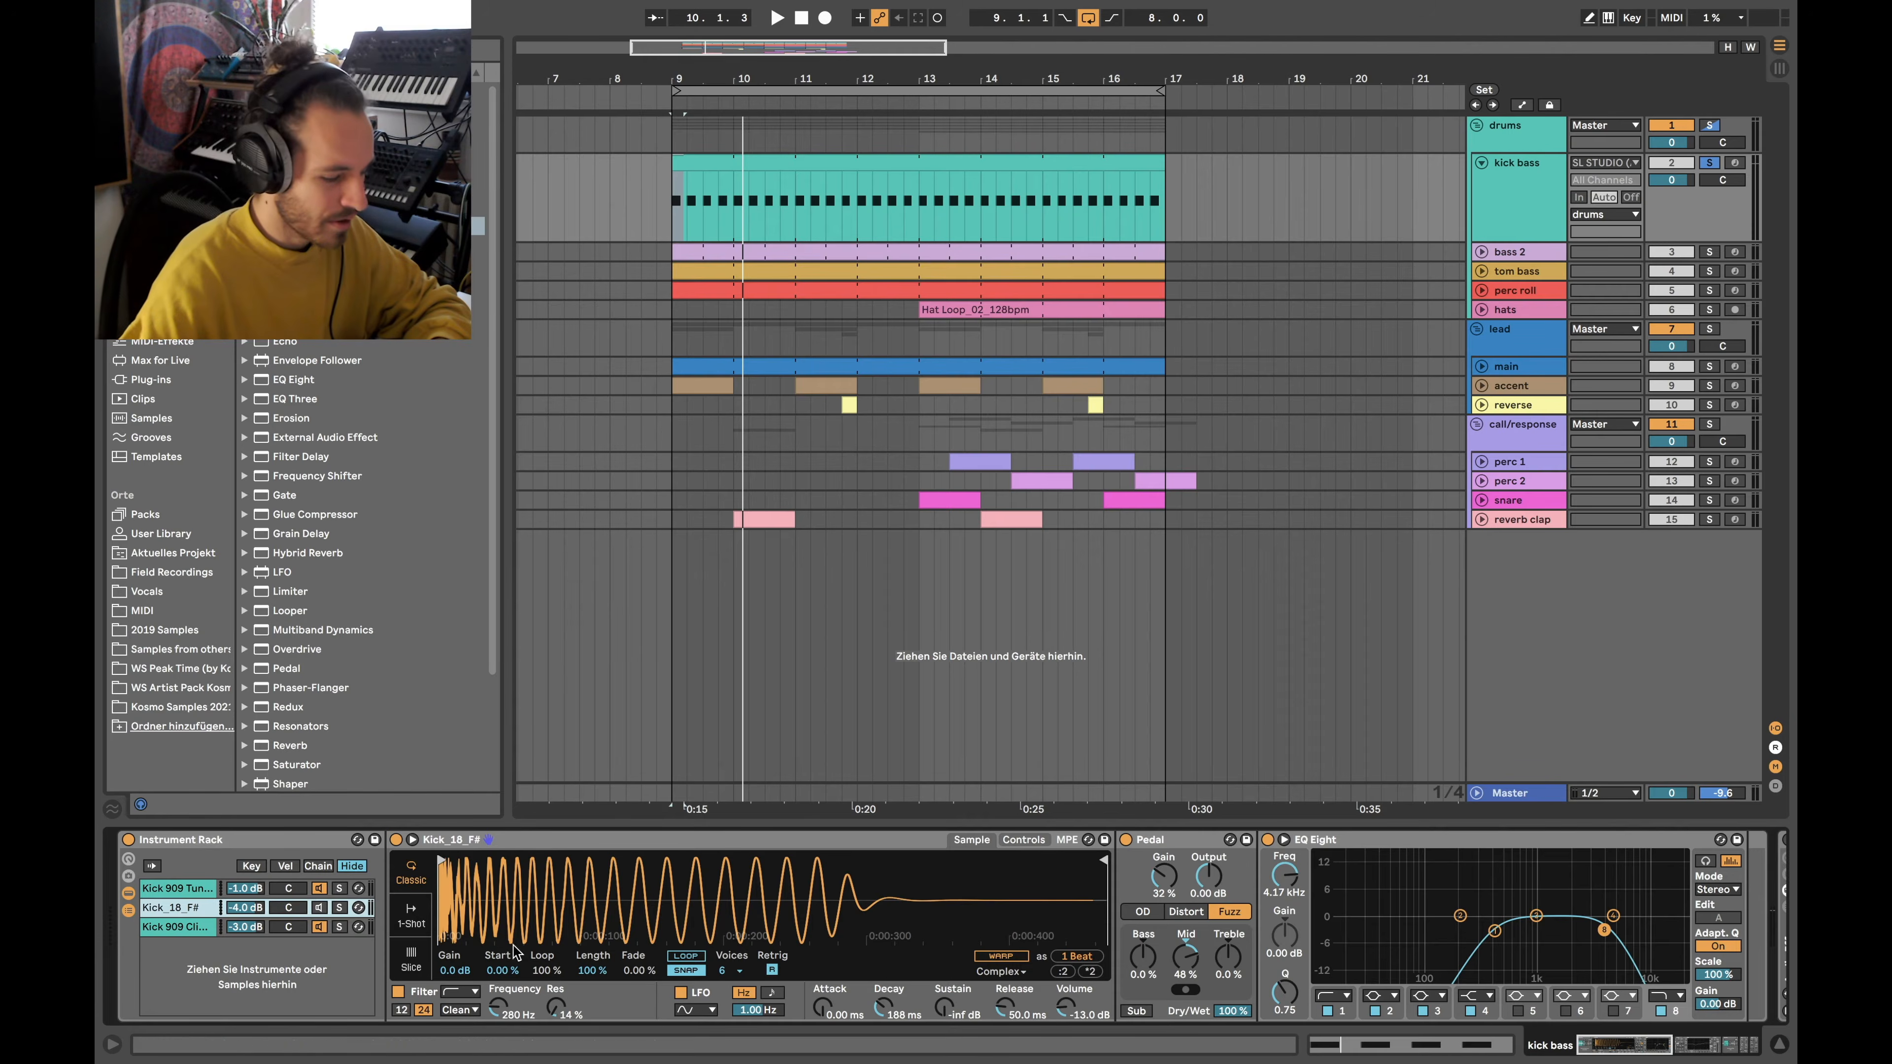
pyautogui.hscroll(5, 511, 860)
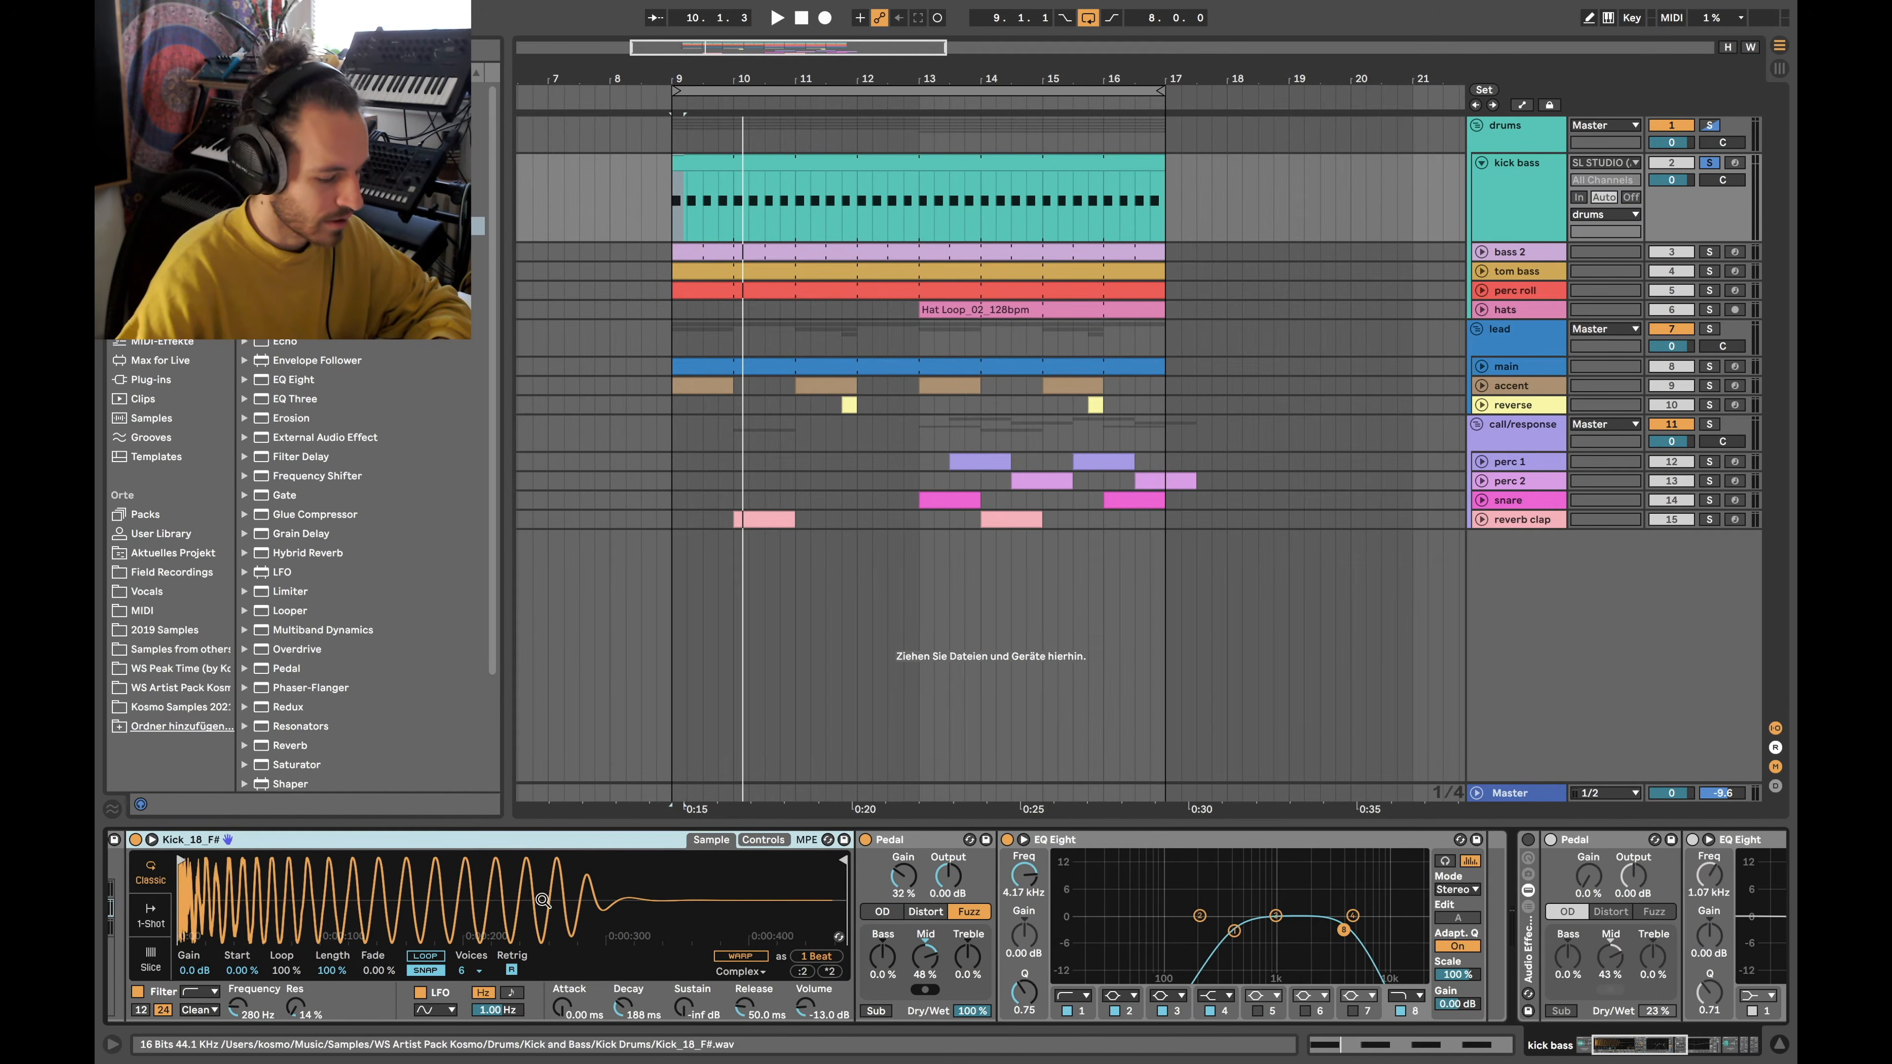
pyautogui.hscroll(-3, 511, 859)
pyautogui.click(901, 840)
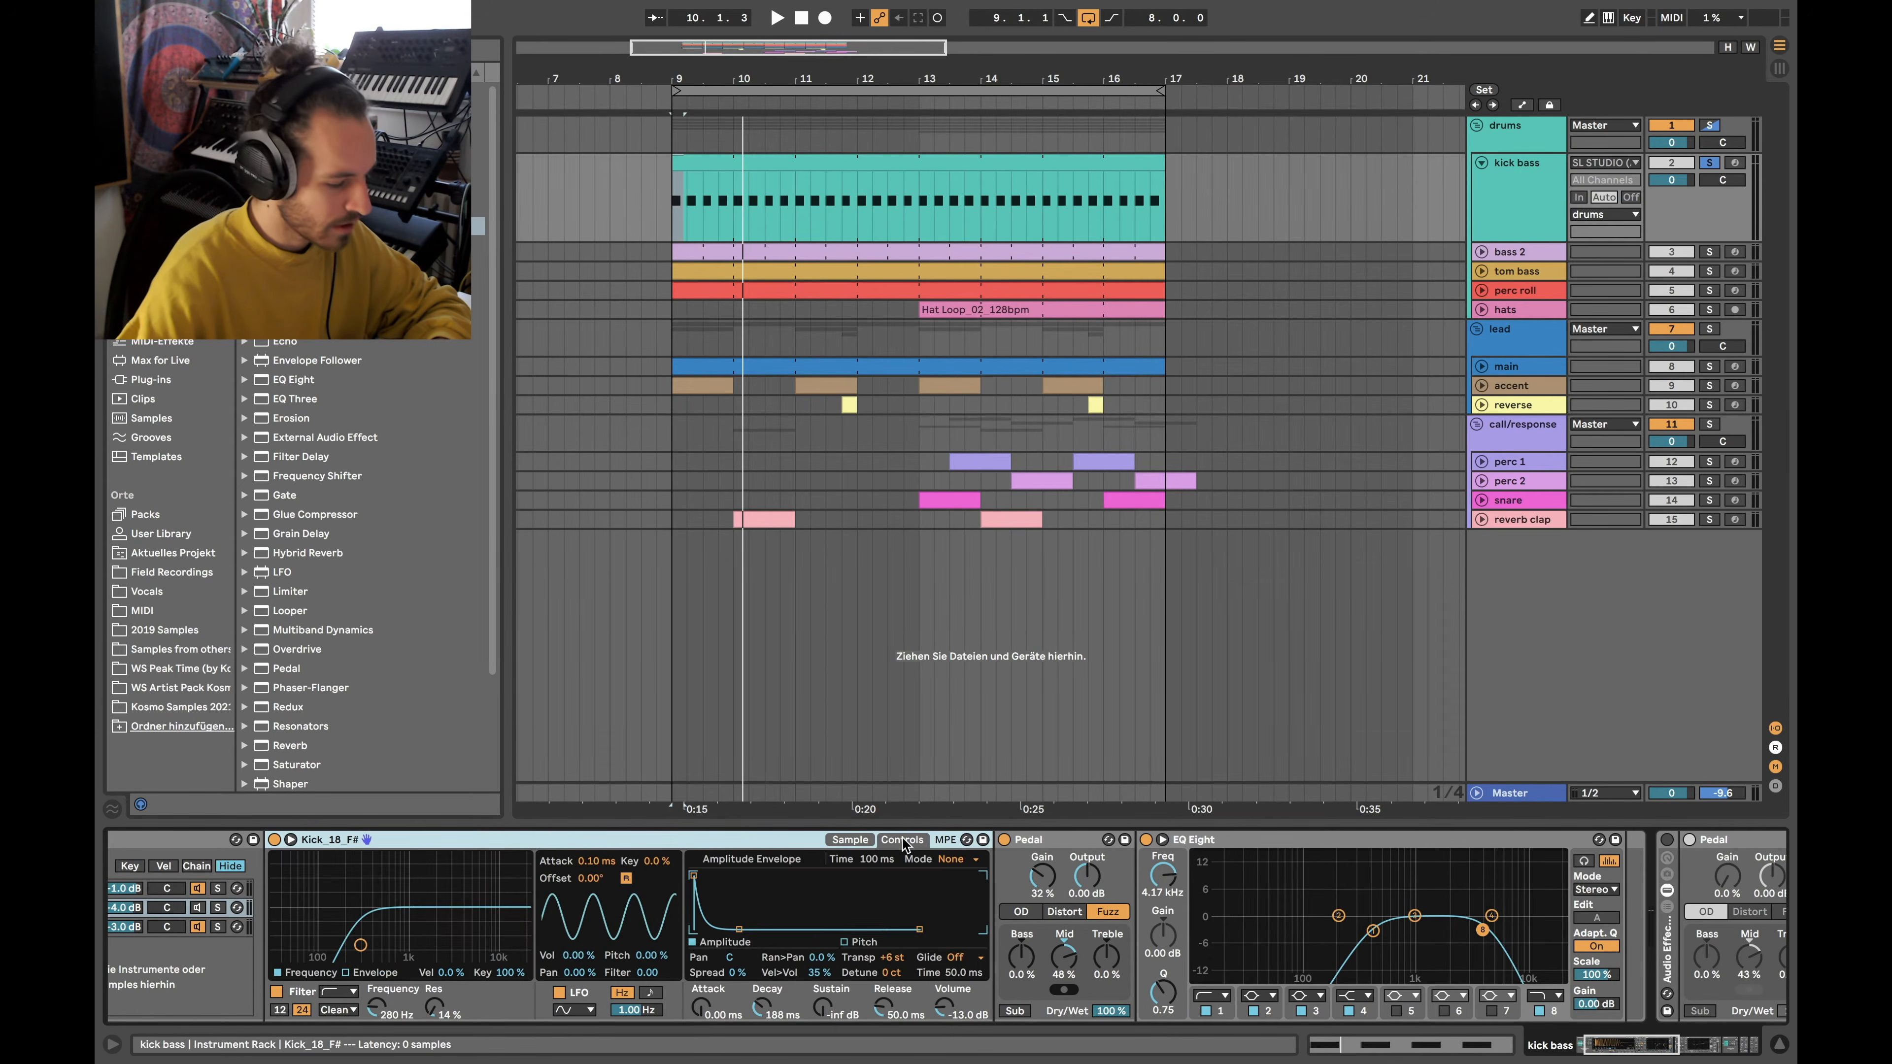
pyautogui.click(849, 840)
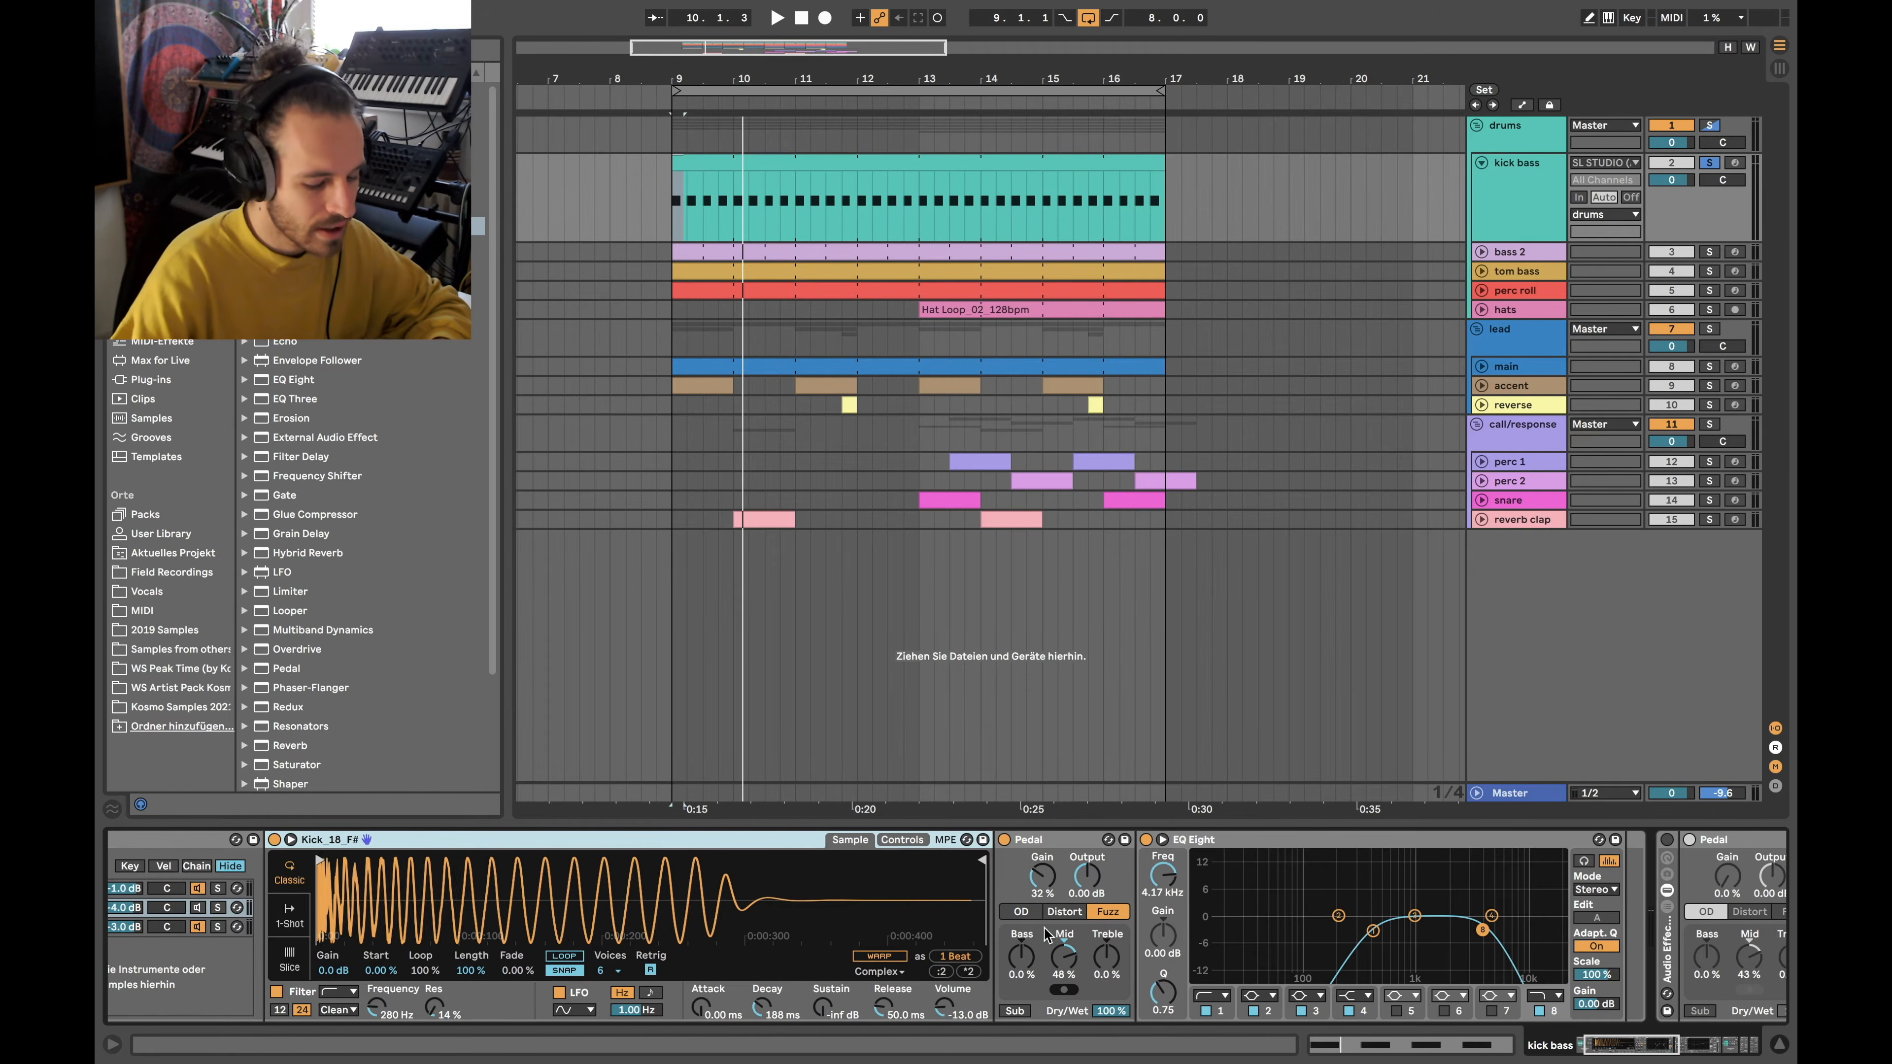
pyautogui.hscroll(4, 1189, 961)
pyautogui.hscroll(1, 1190, 962)
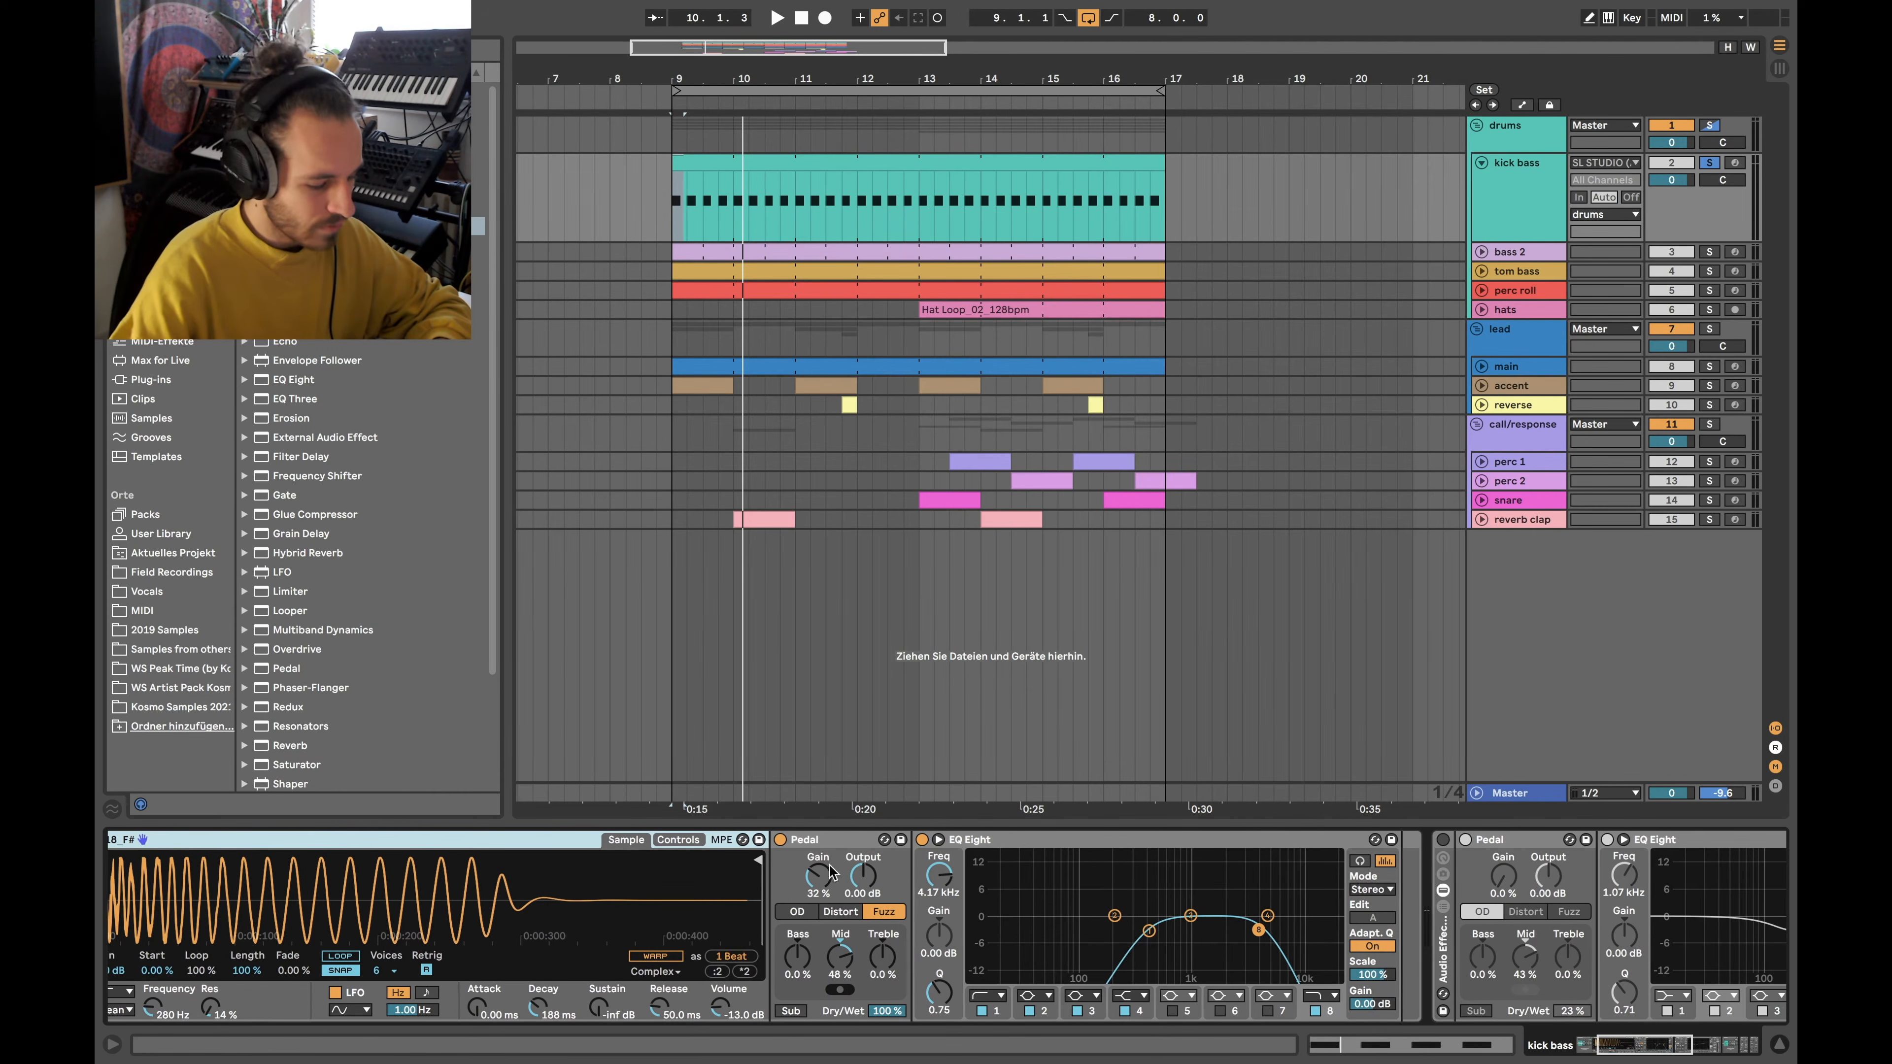
pyautogui.hscroll(-2, 953, 945)
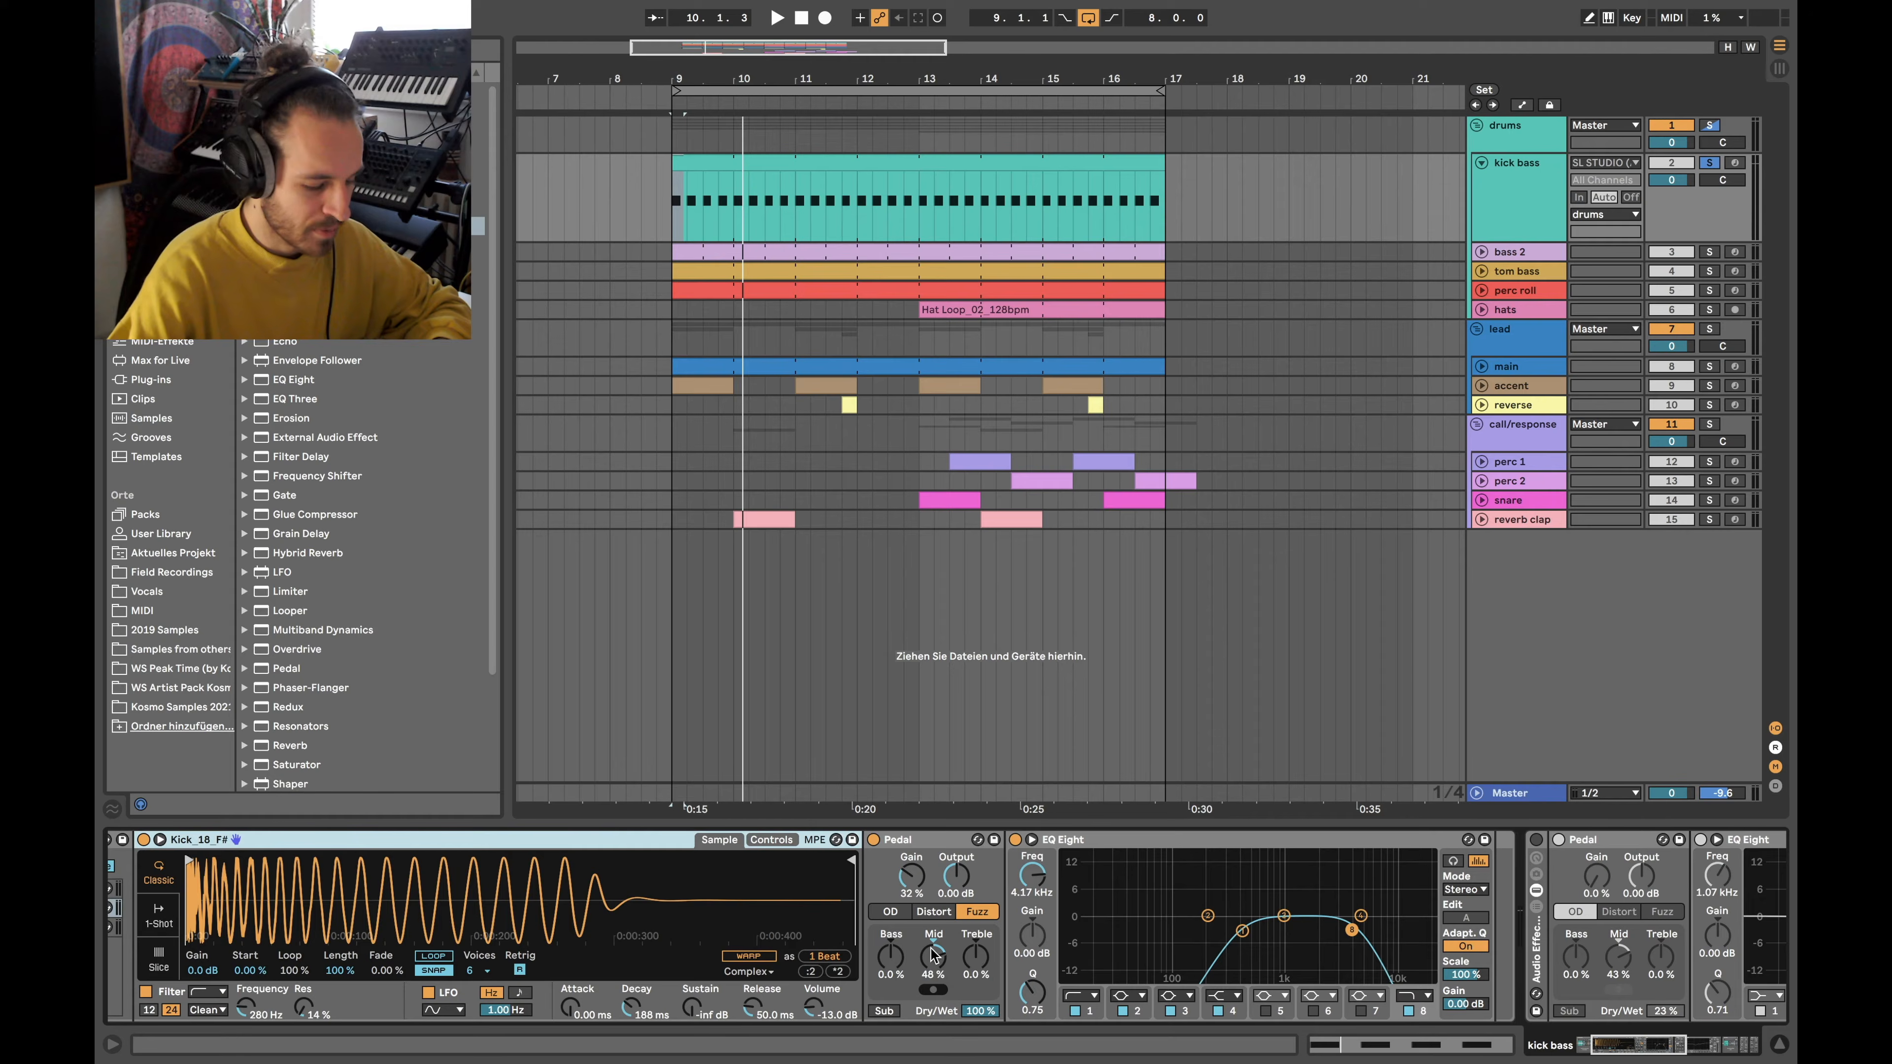
pyautogui.hscroll(-5, 1244, 945)
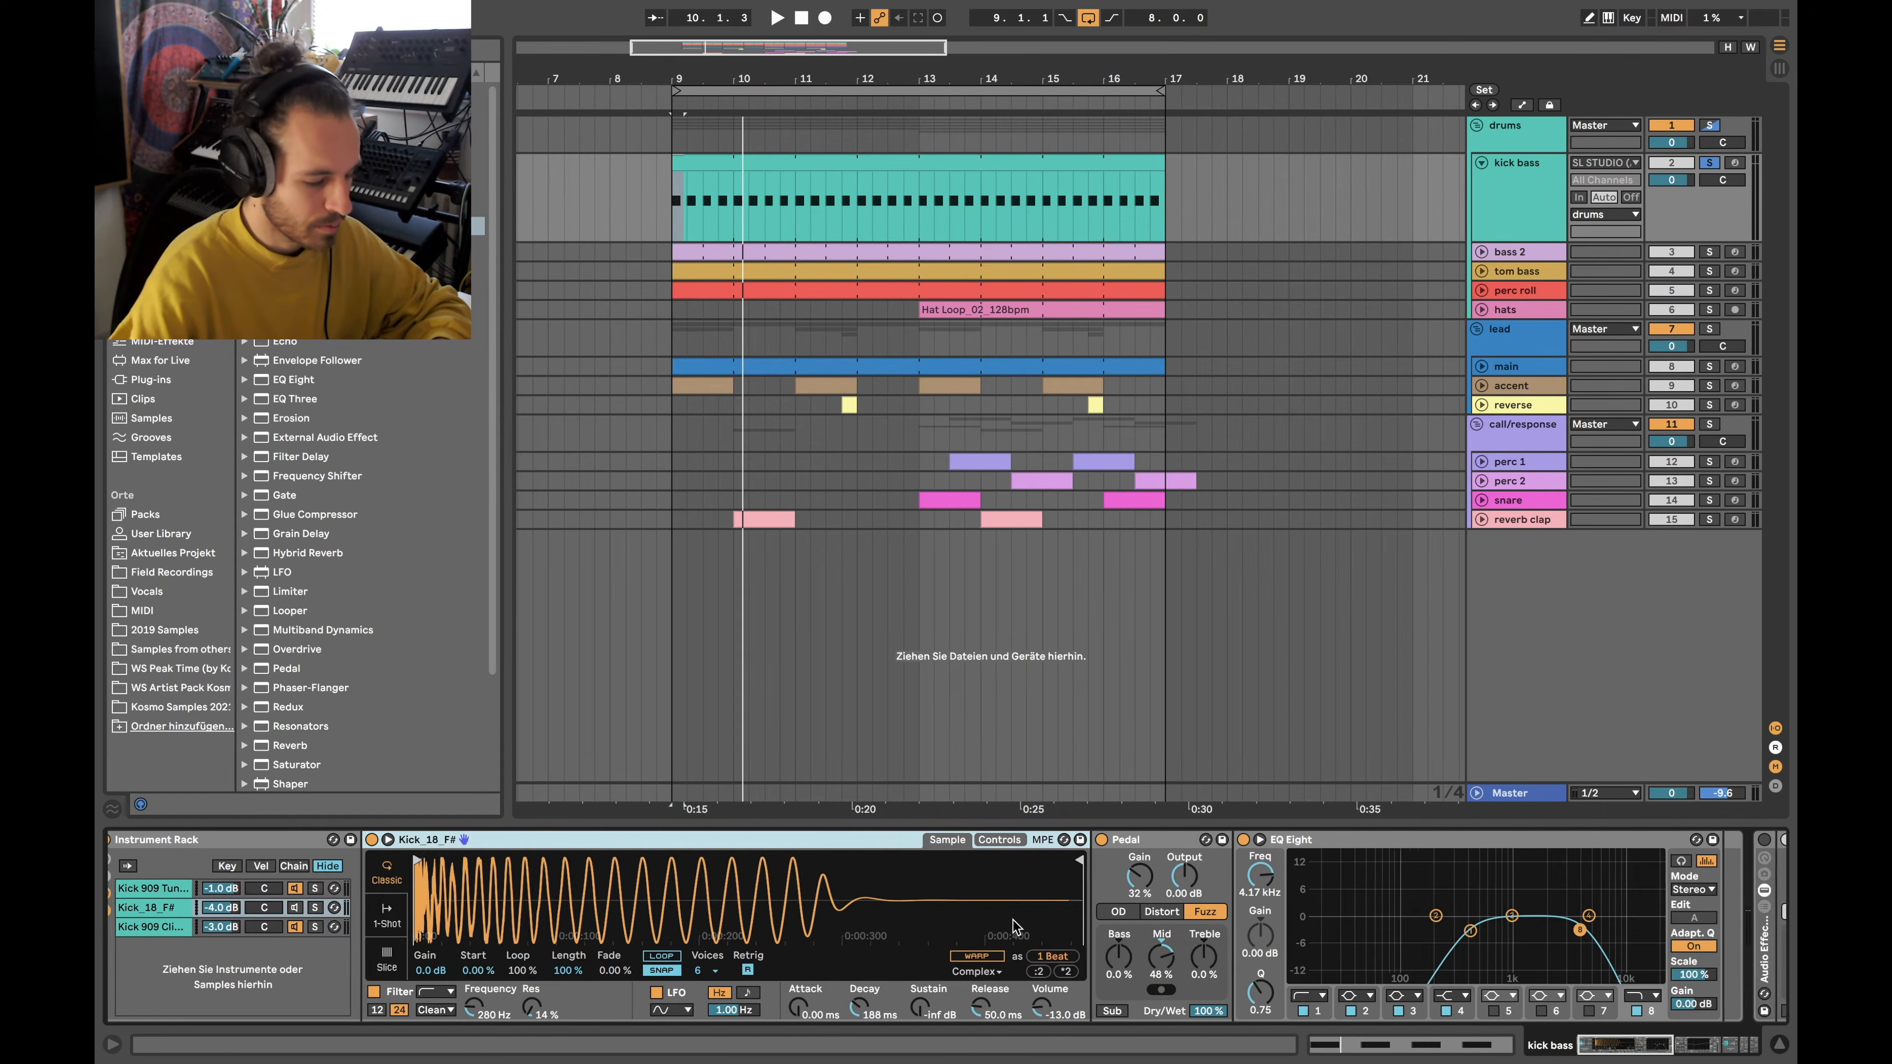
# Compare Kick_18_F# played solo versus with all kick layers sounding
pyautogui.click(339, 907)
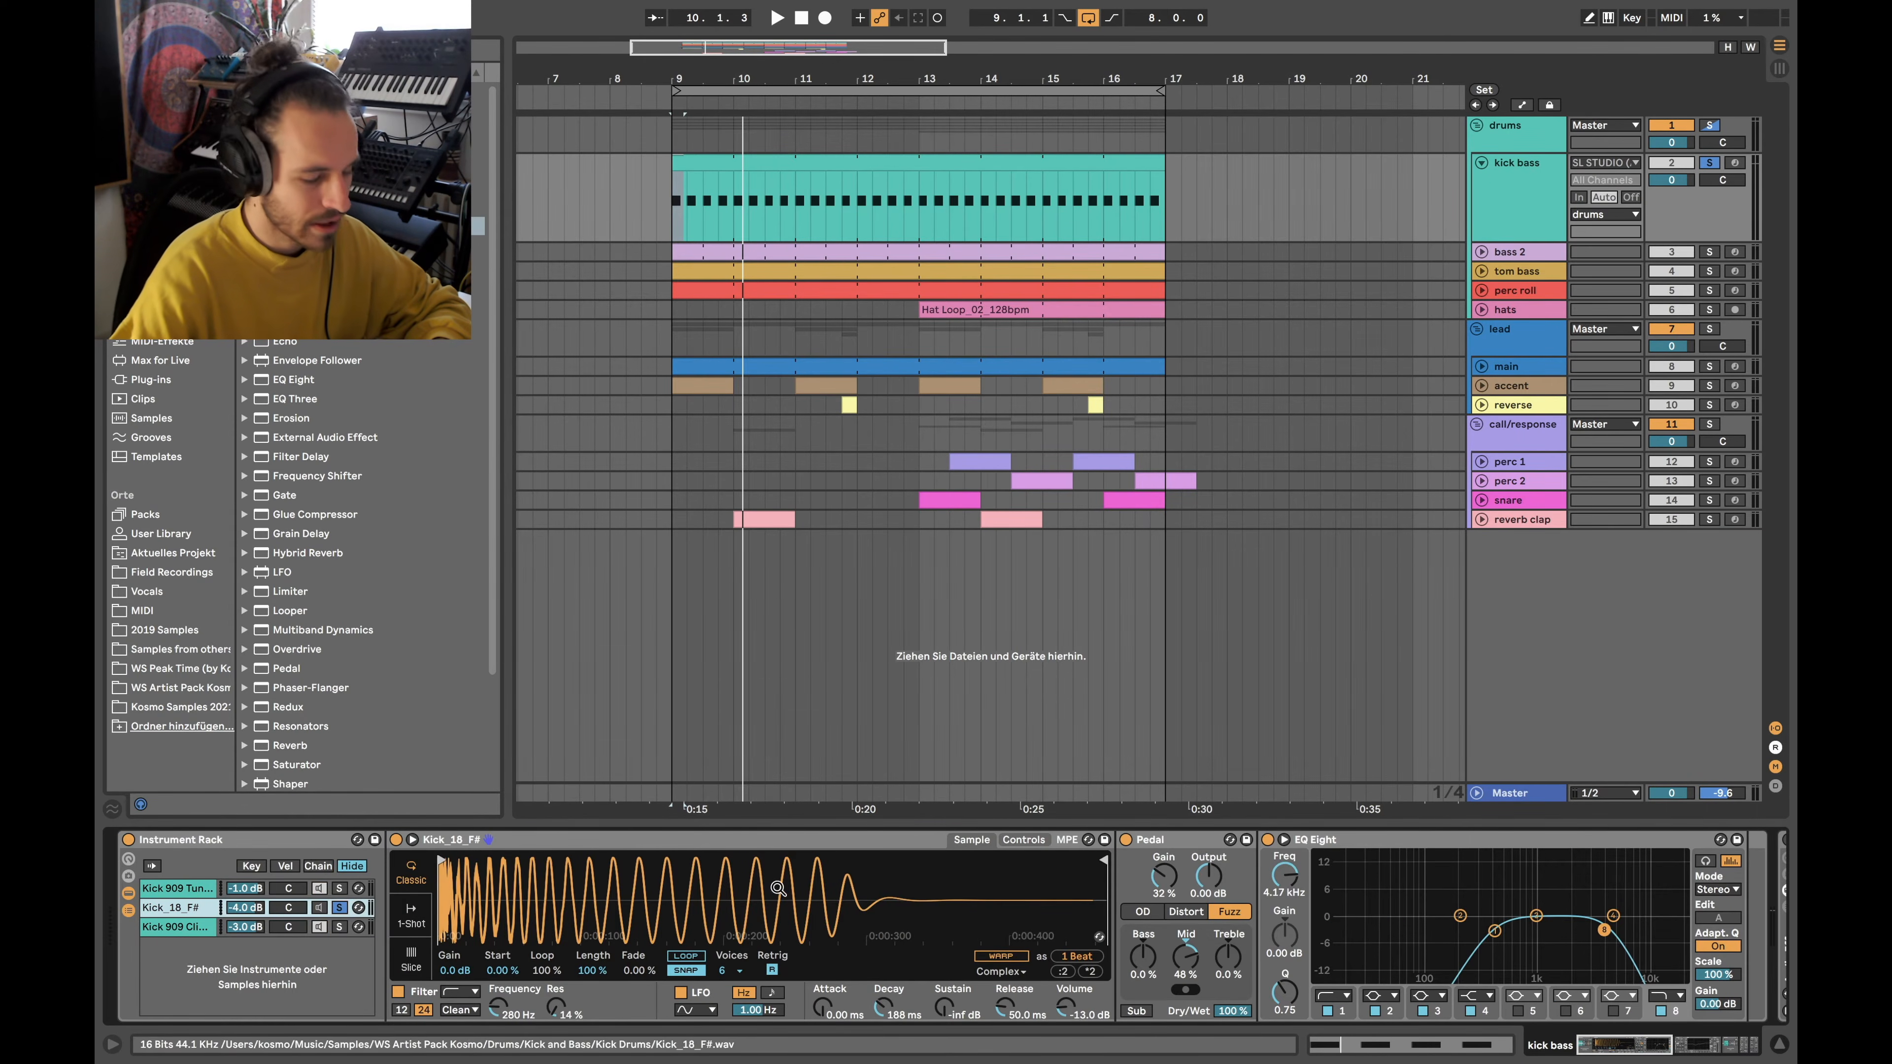
pyautogui.press('space')
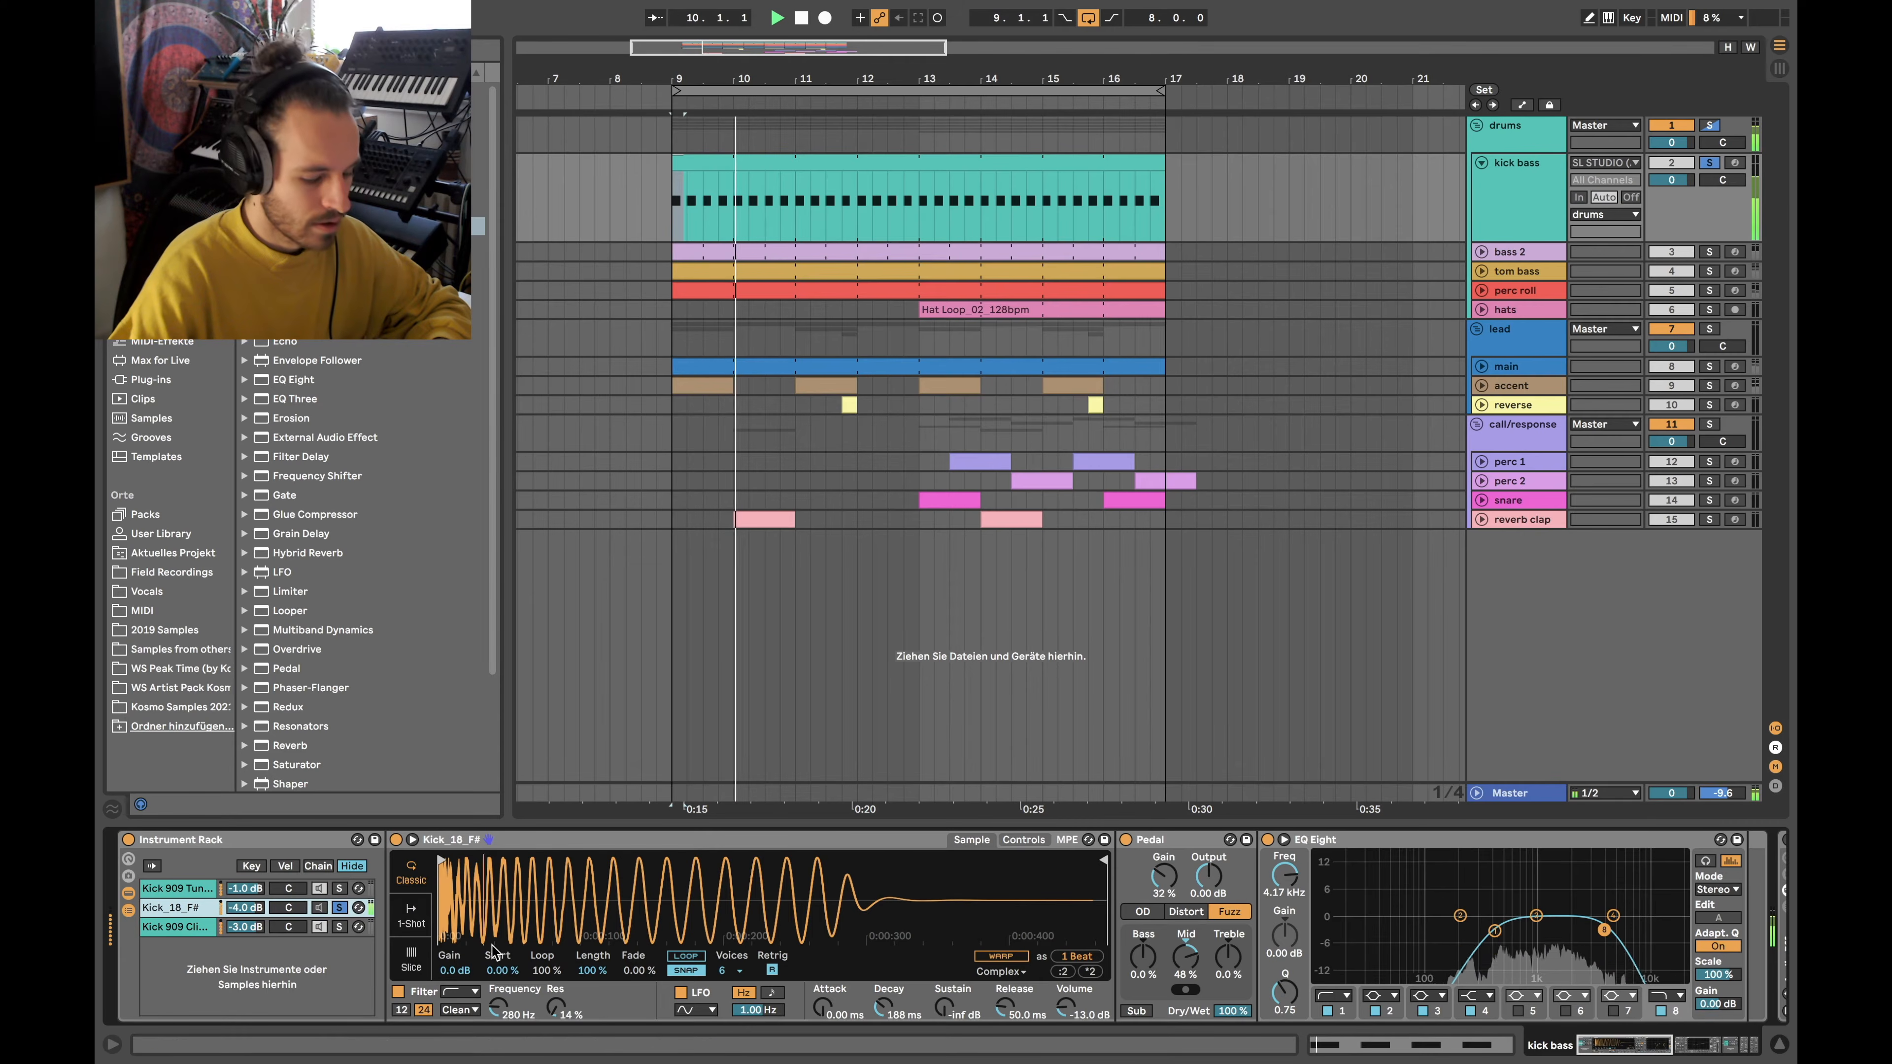
pyautogui.press('space')
pyautogui.click(339, 907)
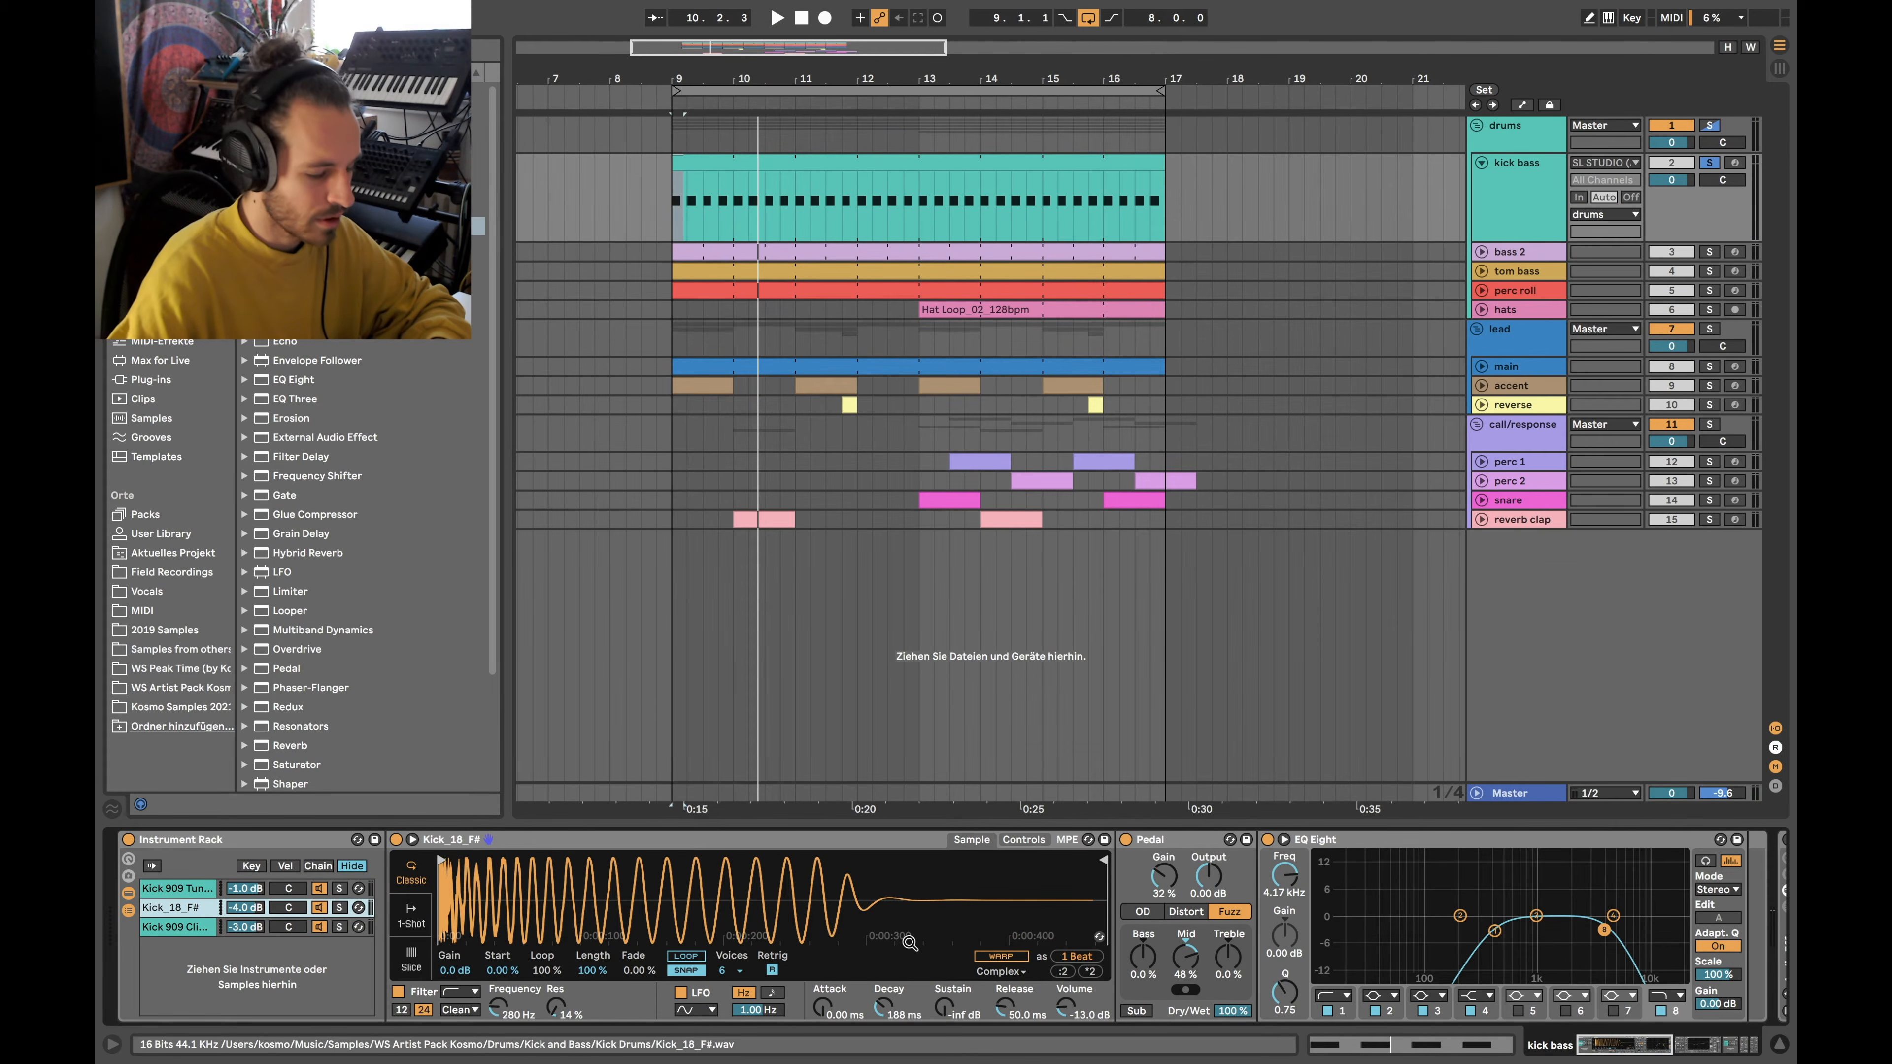
pyautogui.press('space')
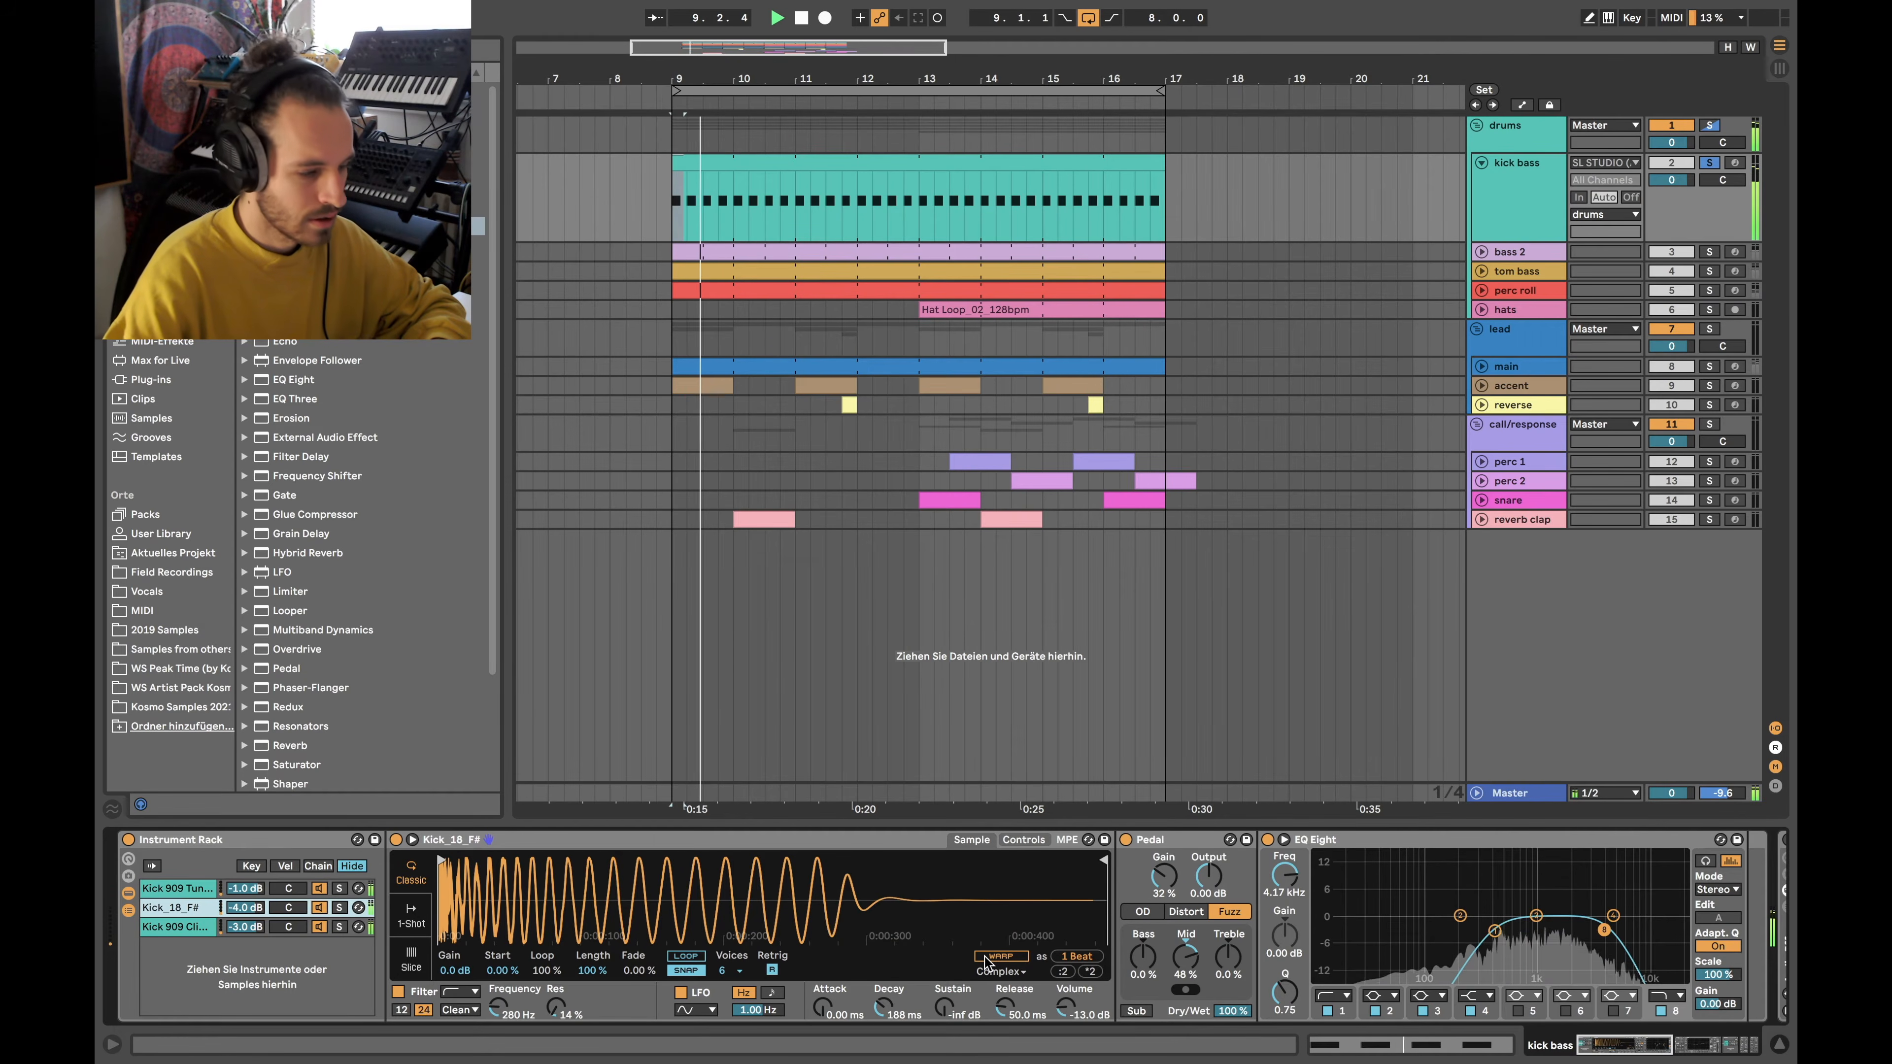
pyautogui.press('space')
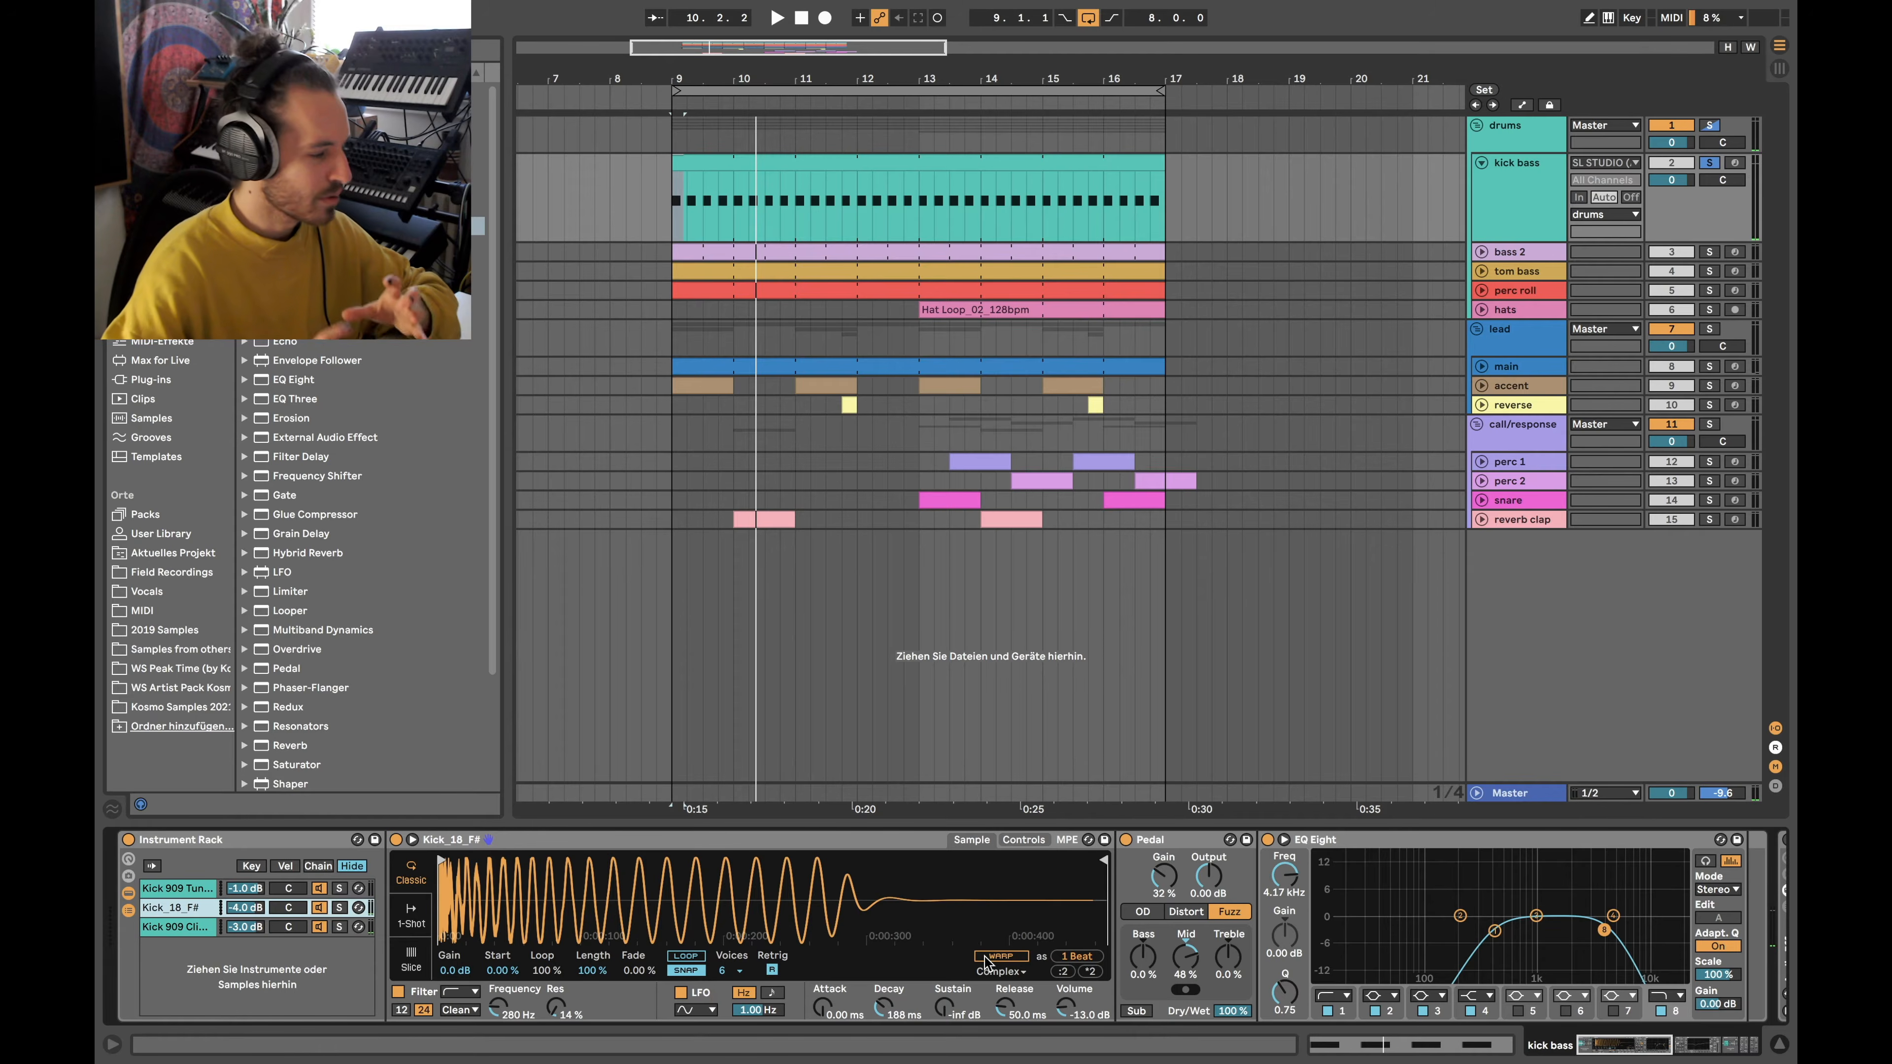
pyautogui.hscroll(10, 870, 894)
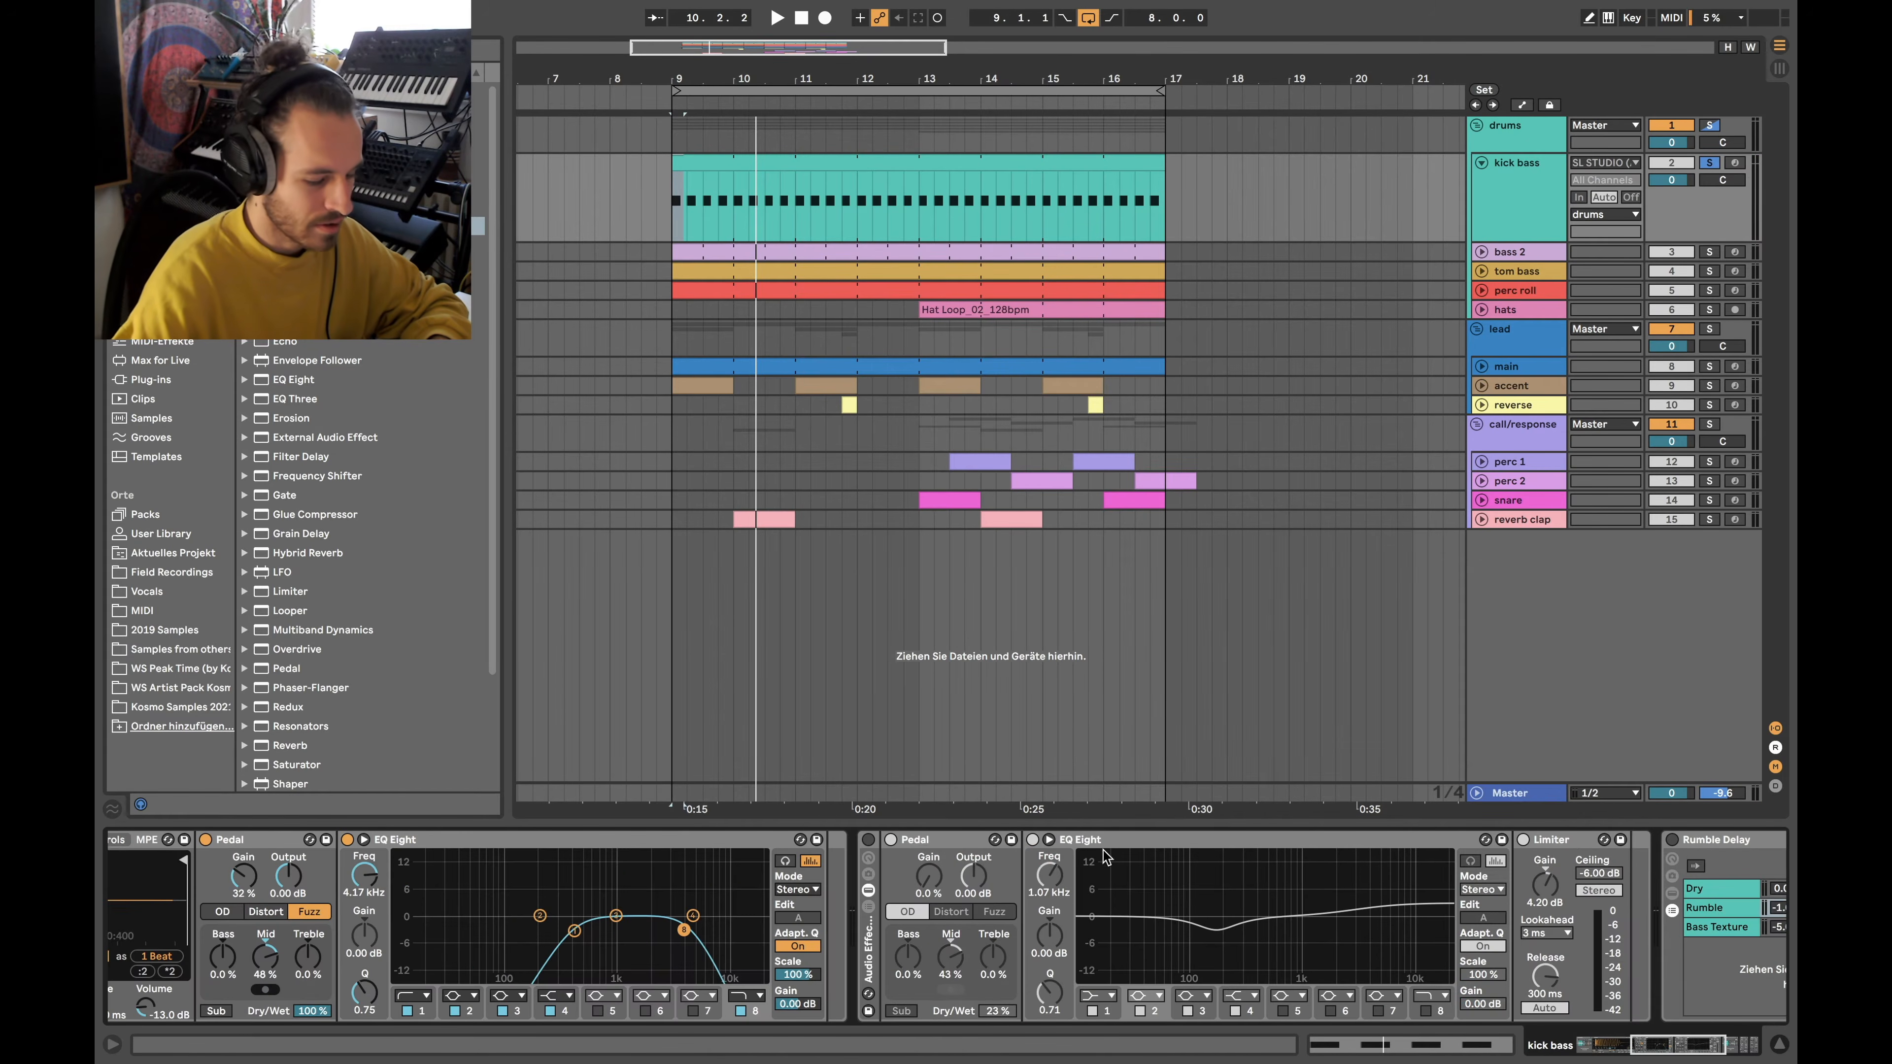
# Switch on the Audio Effect Rack and inspect its Pedal and EQ Eight 174 Hz cut
pyautogui.click(868, 840)
pyautogui.hscroll(4, 1043, 954)
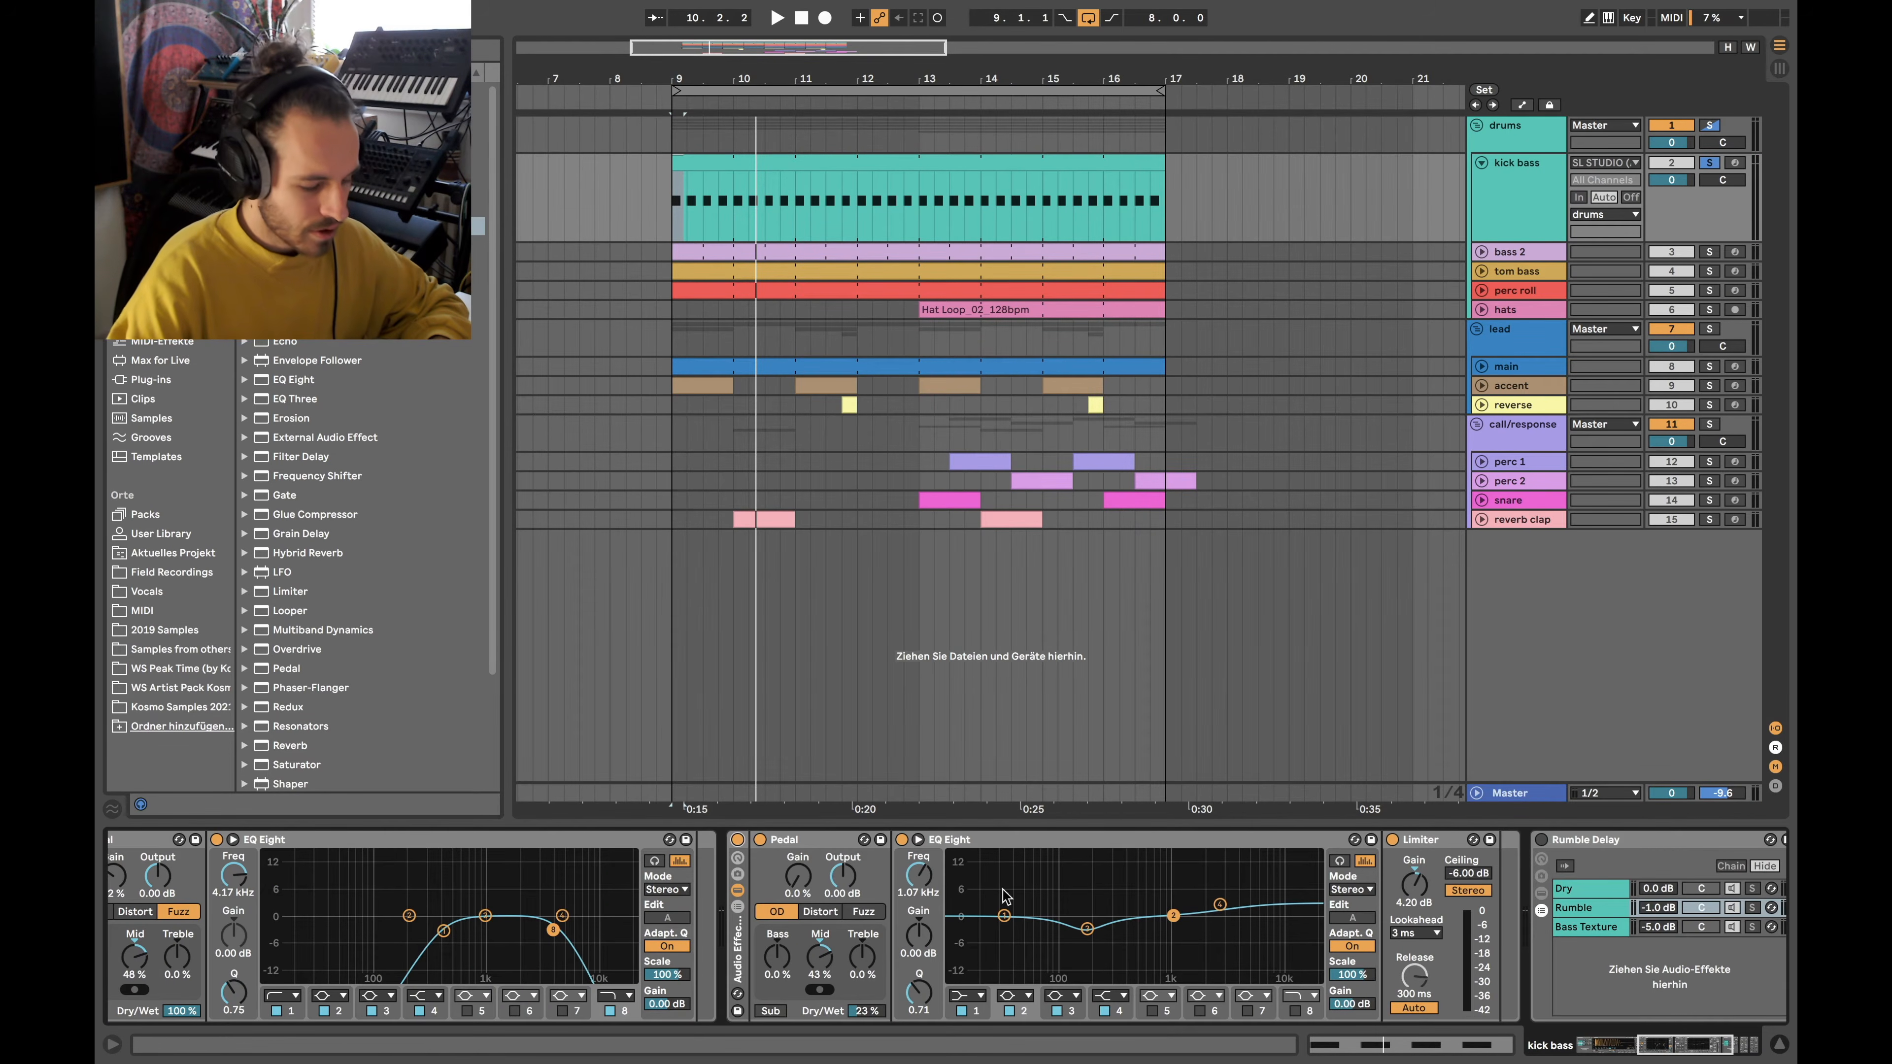
pyautogui.click(817, 847)
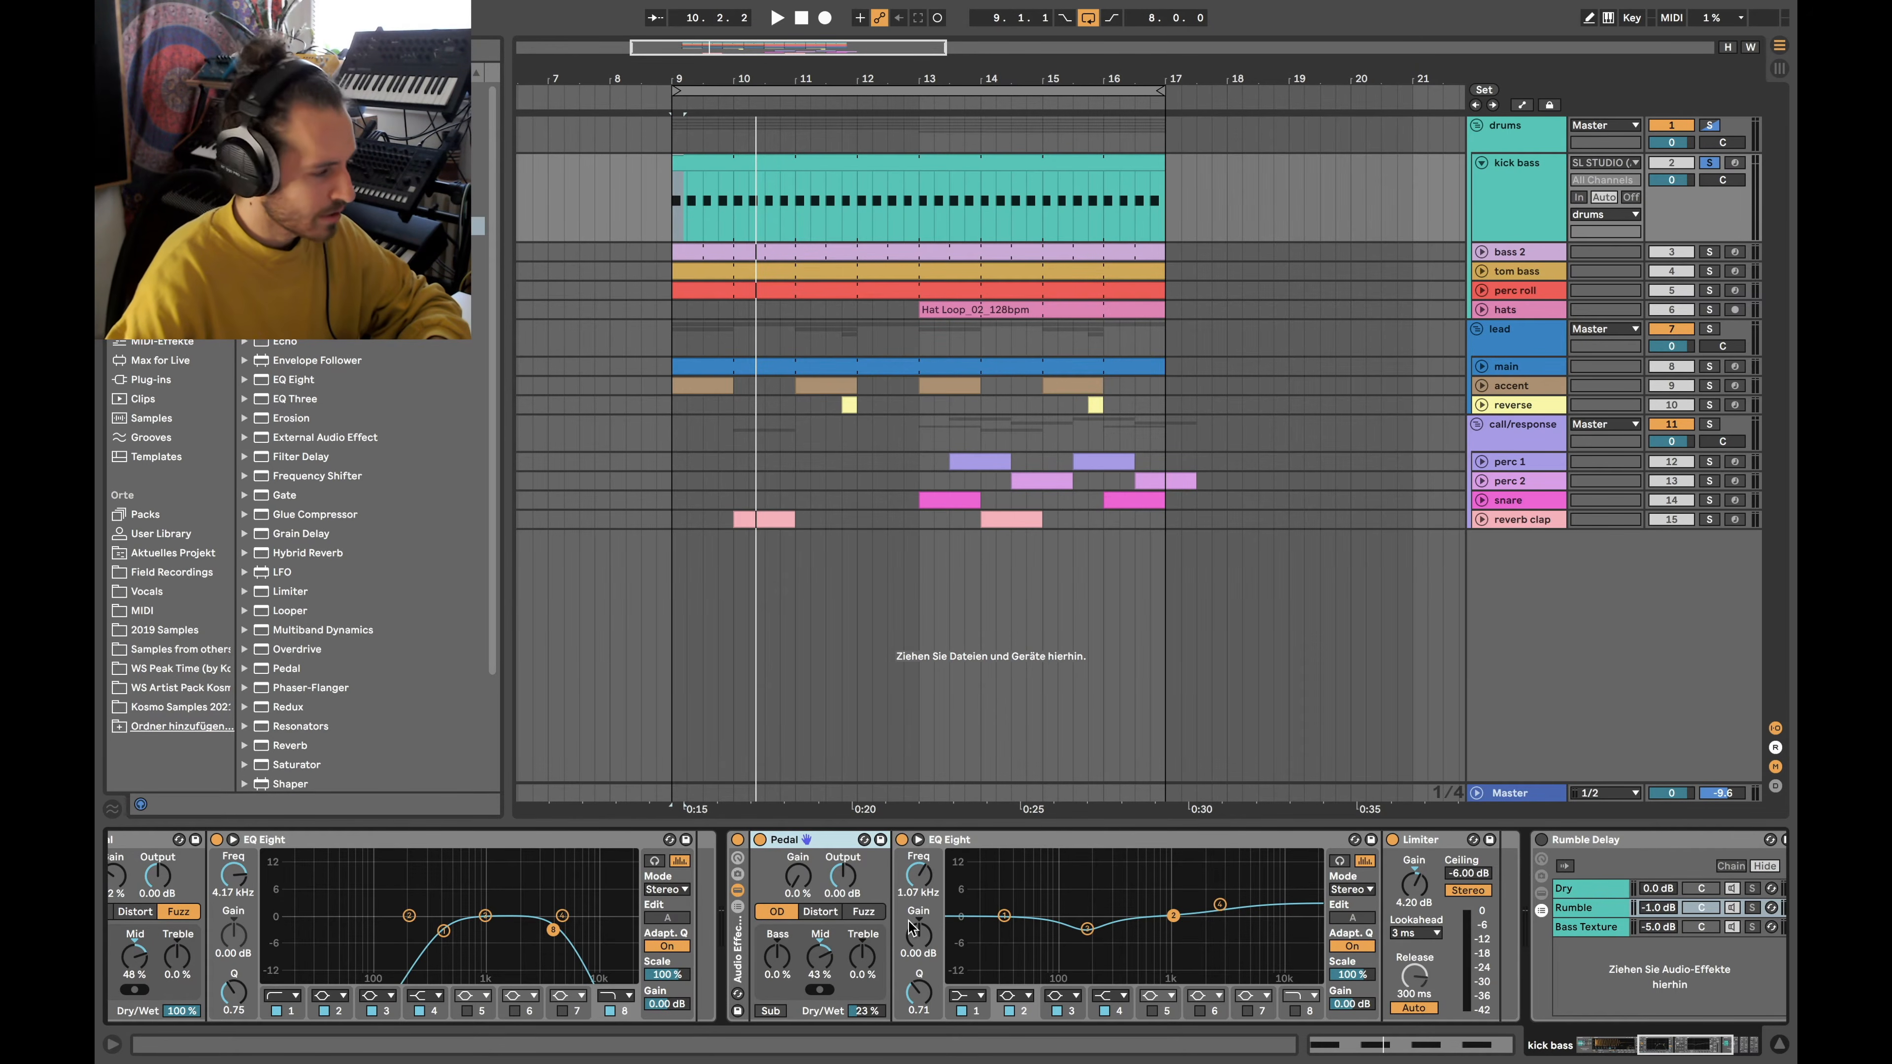
pyautogui.click(1087, 929)
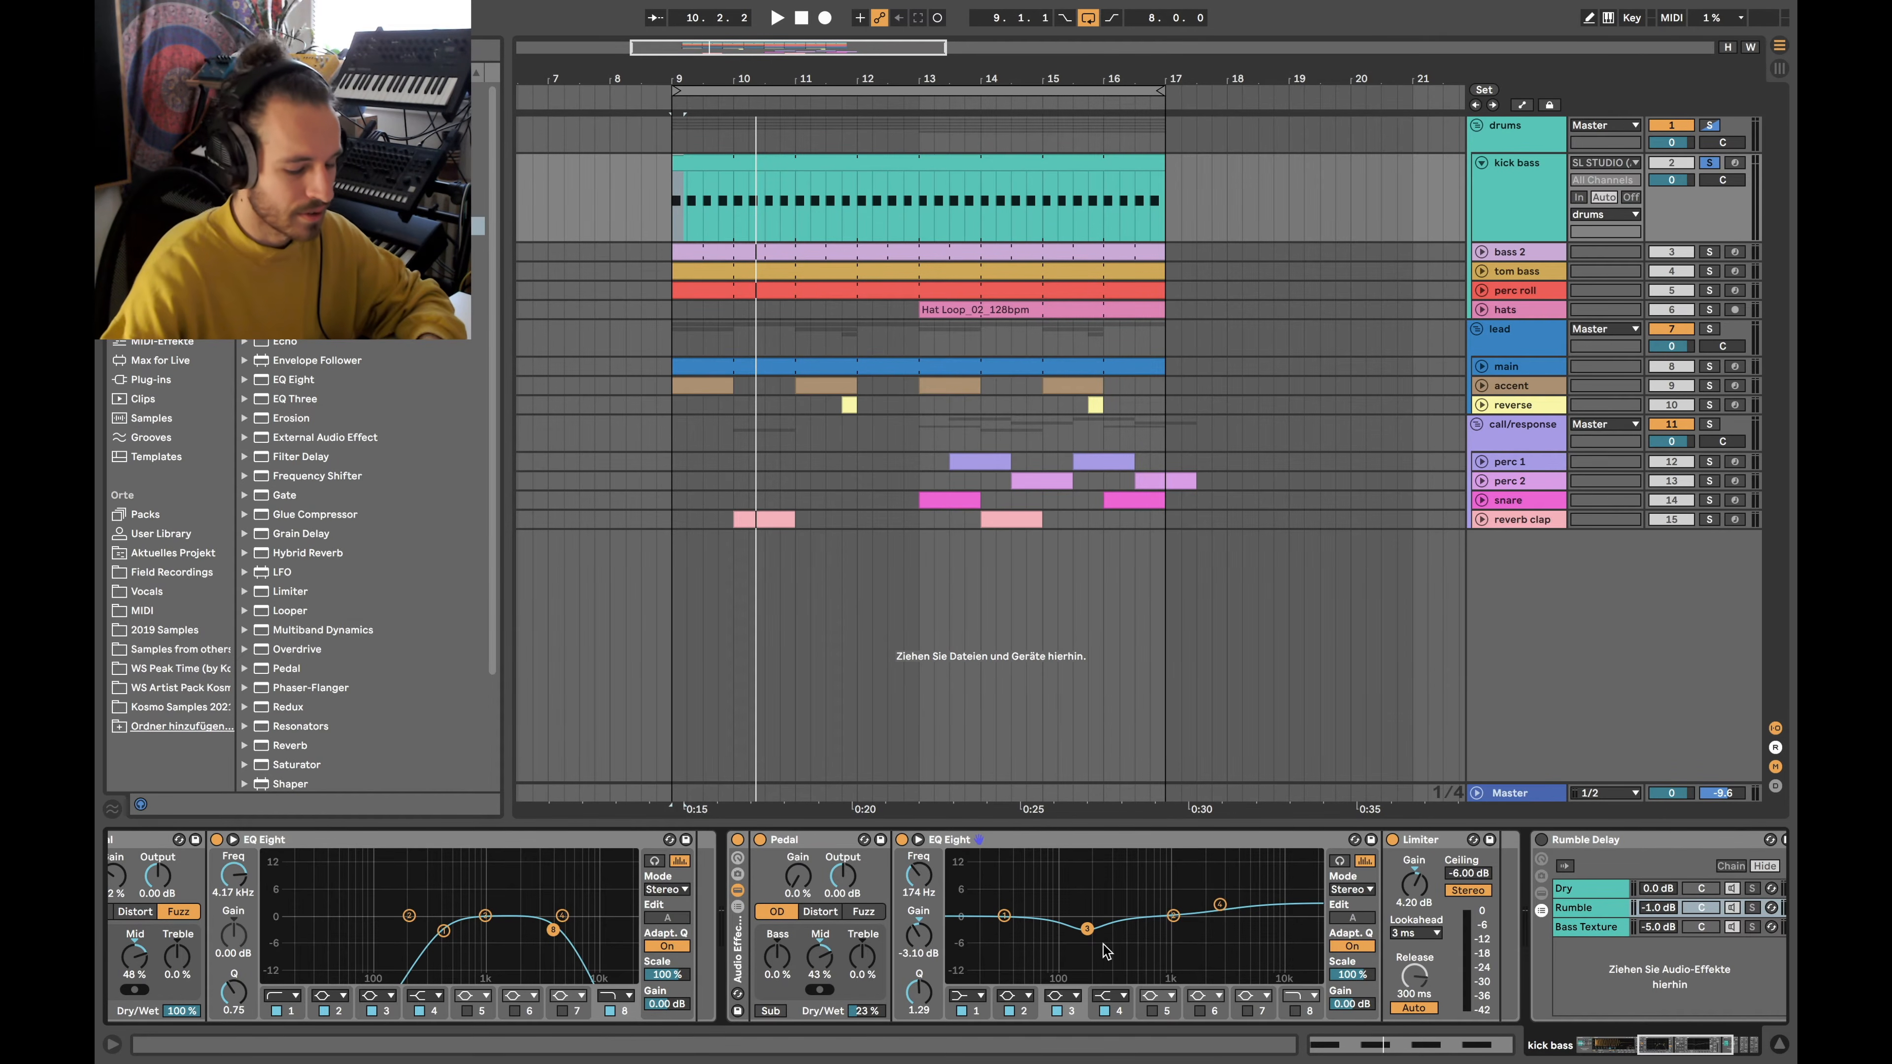
pyautogui.hscroll(3, 1386, 957)
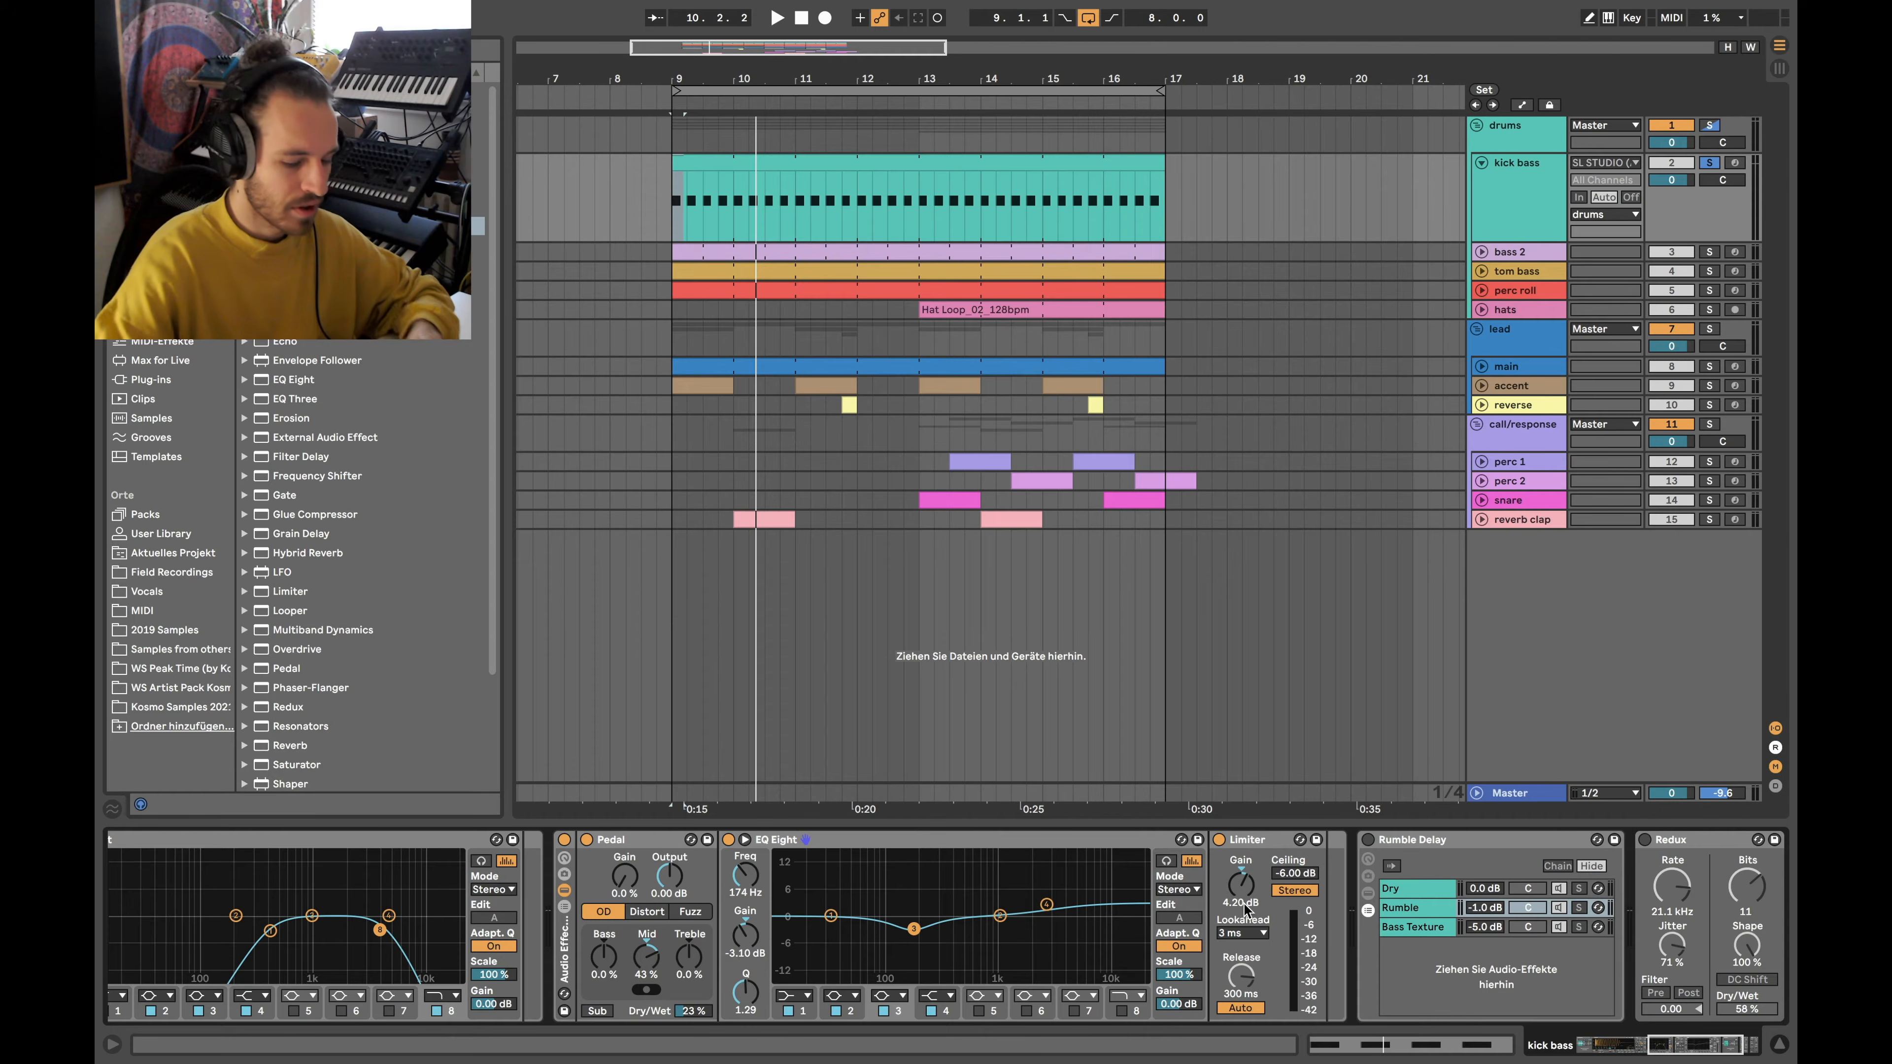
pyautogui.hscroll(-3, 1044, 853)
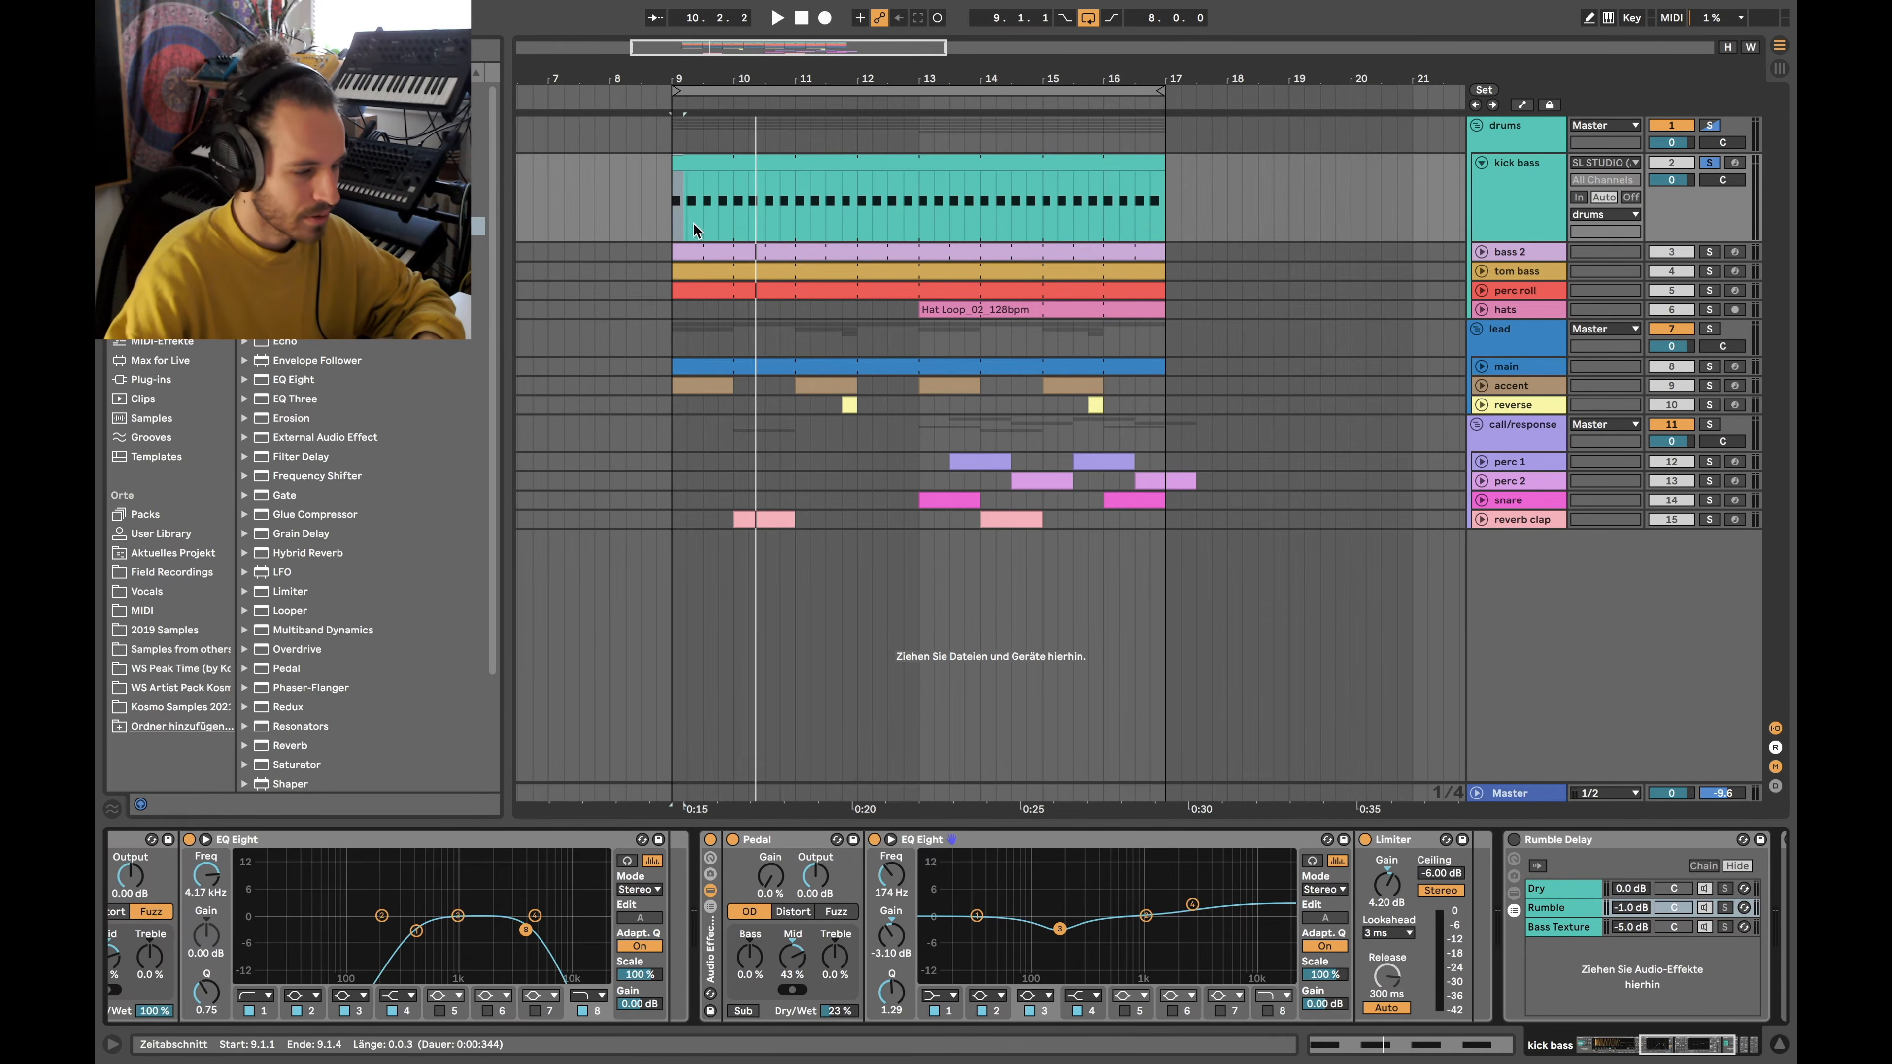
# Play the kick bass clip comparing the Audio Effect Rack off and on, then enable Rumble Delay
pyautogui.click(689, 164)
pyautogui.press('space')
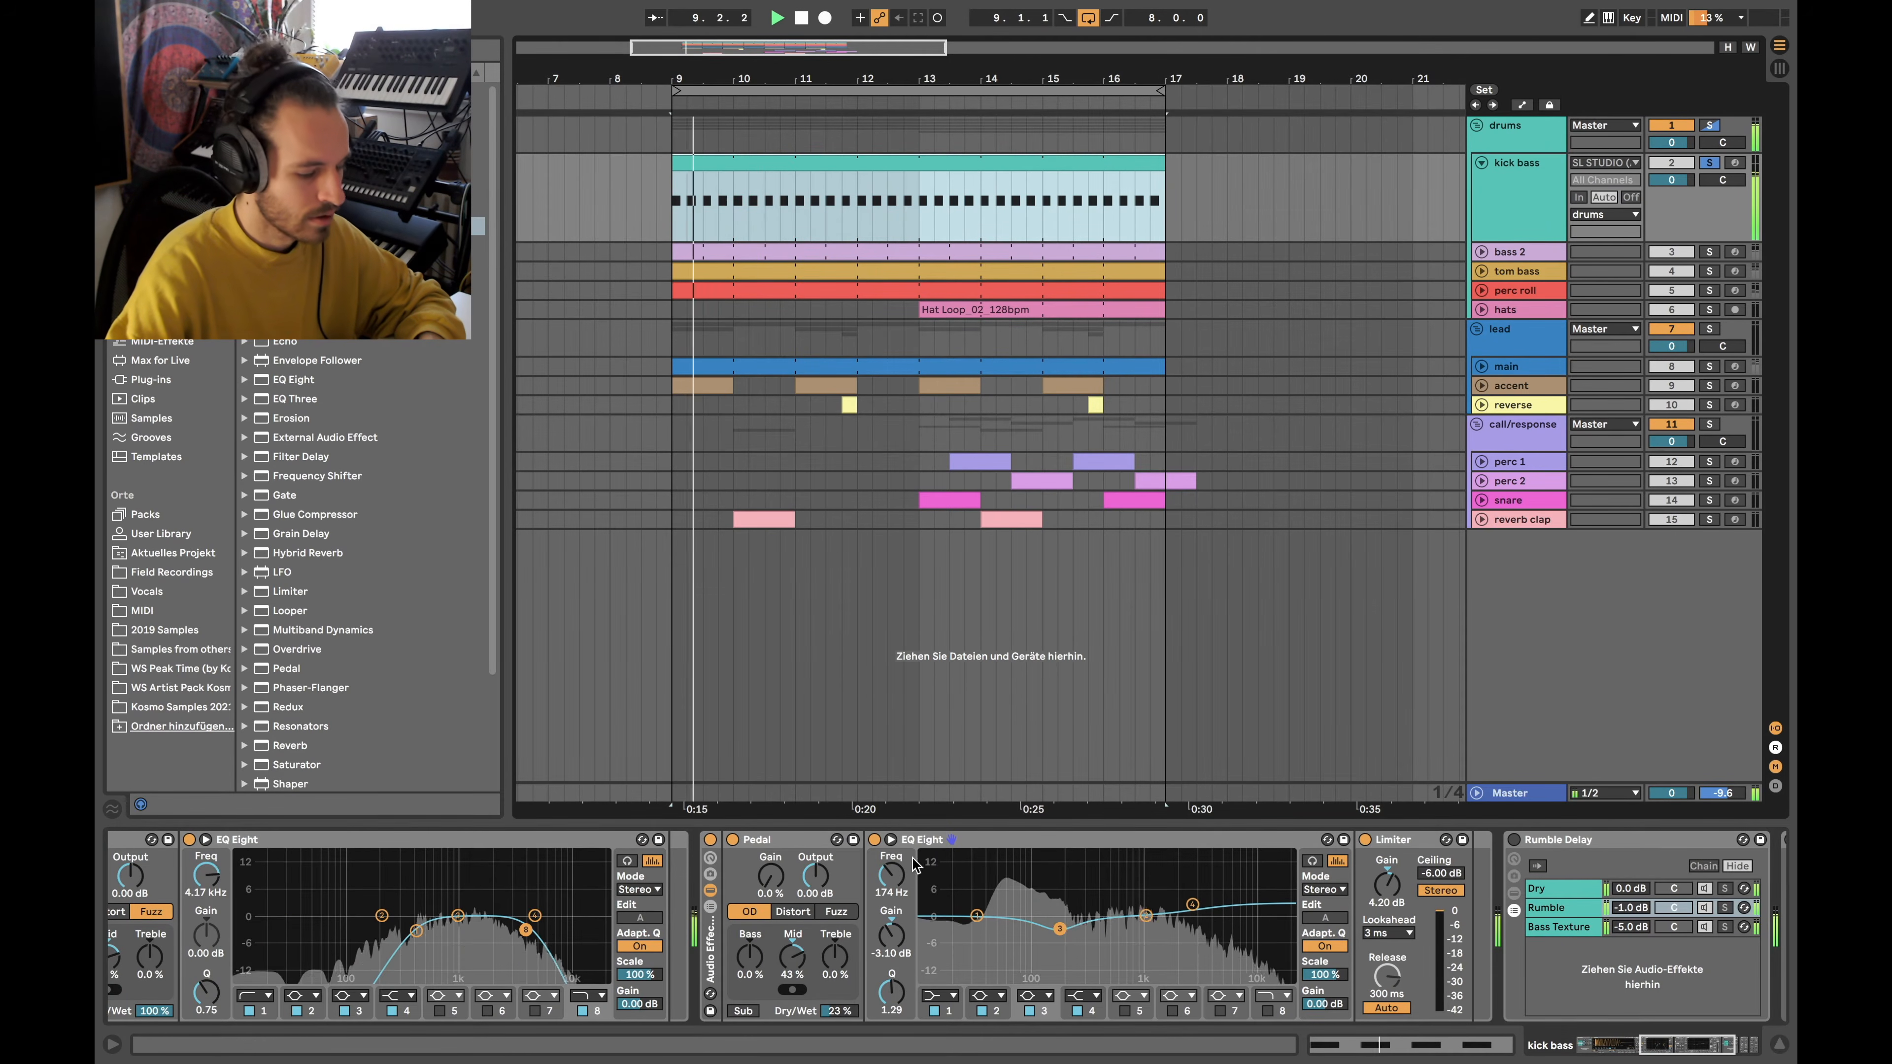
pyautogui.click(710, 840)
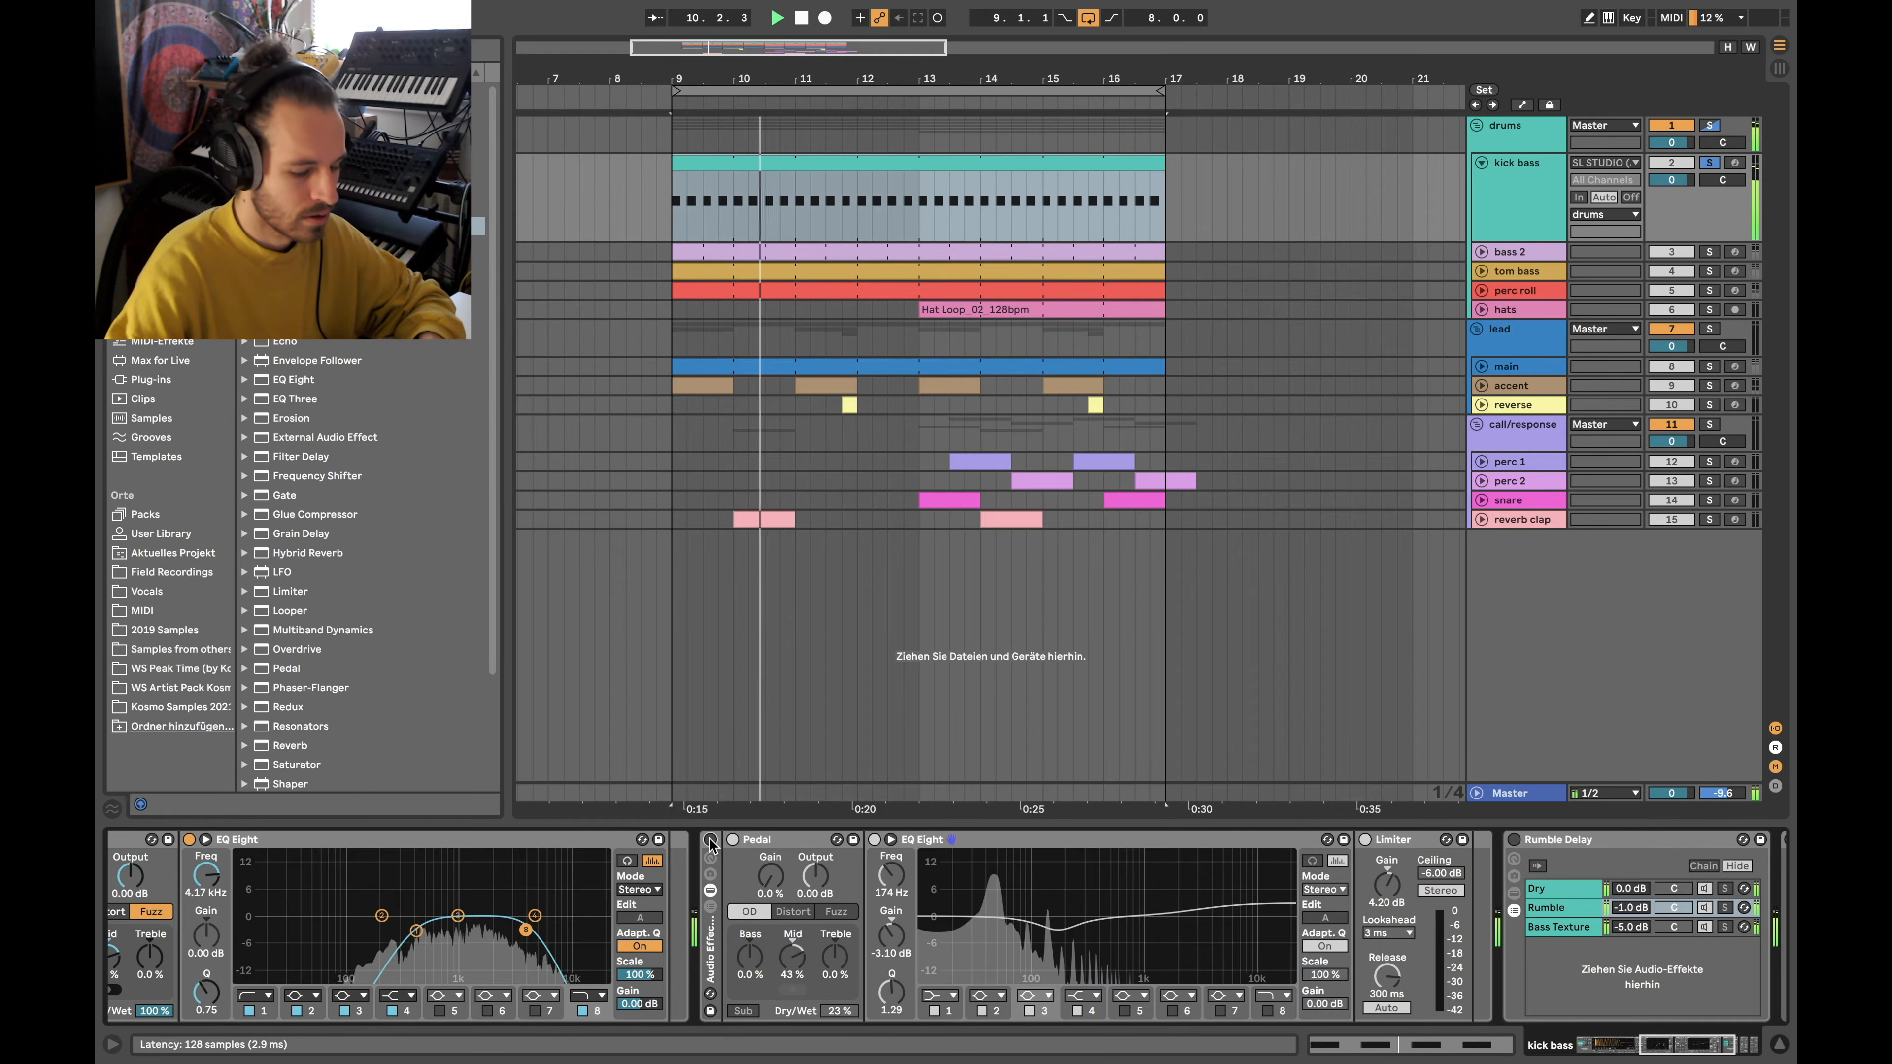
pyautogui.click(710, 840)
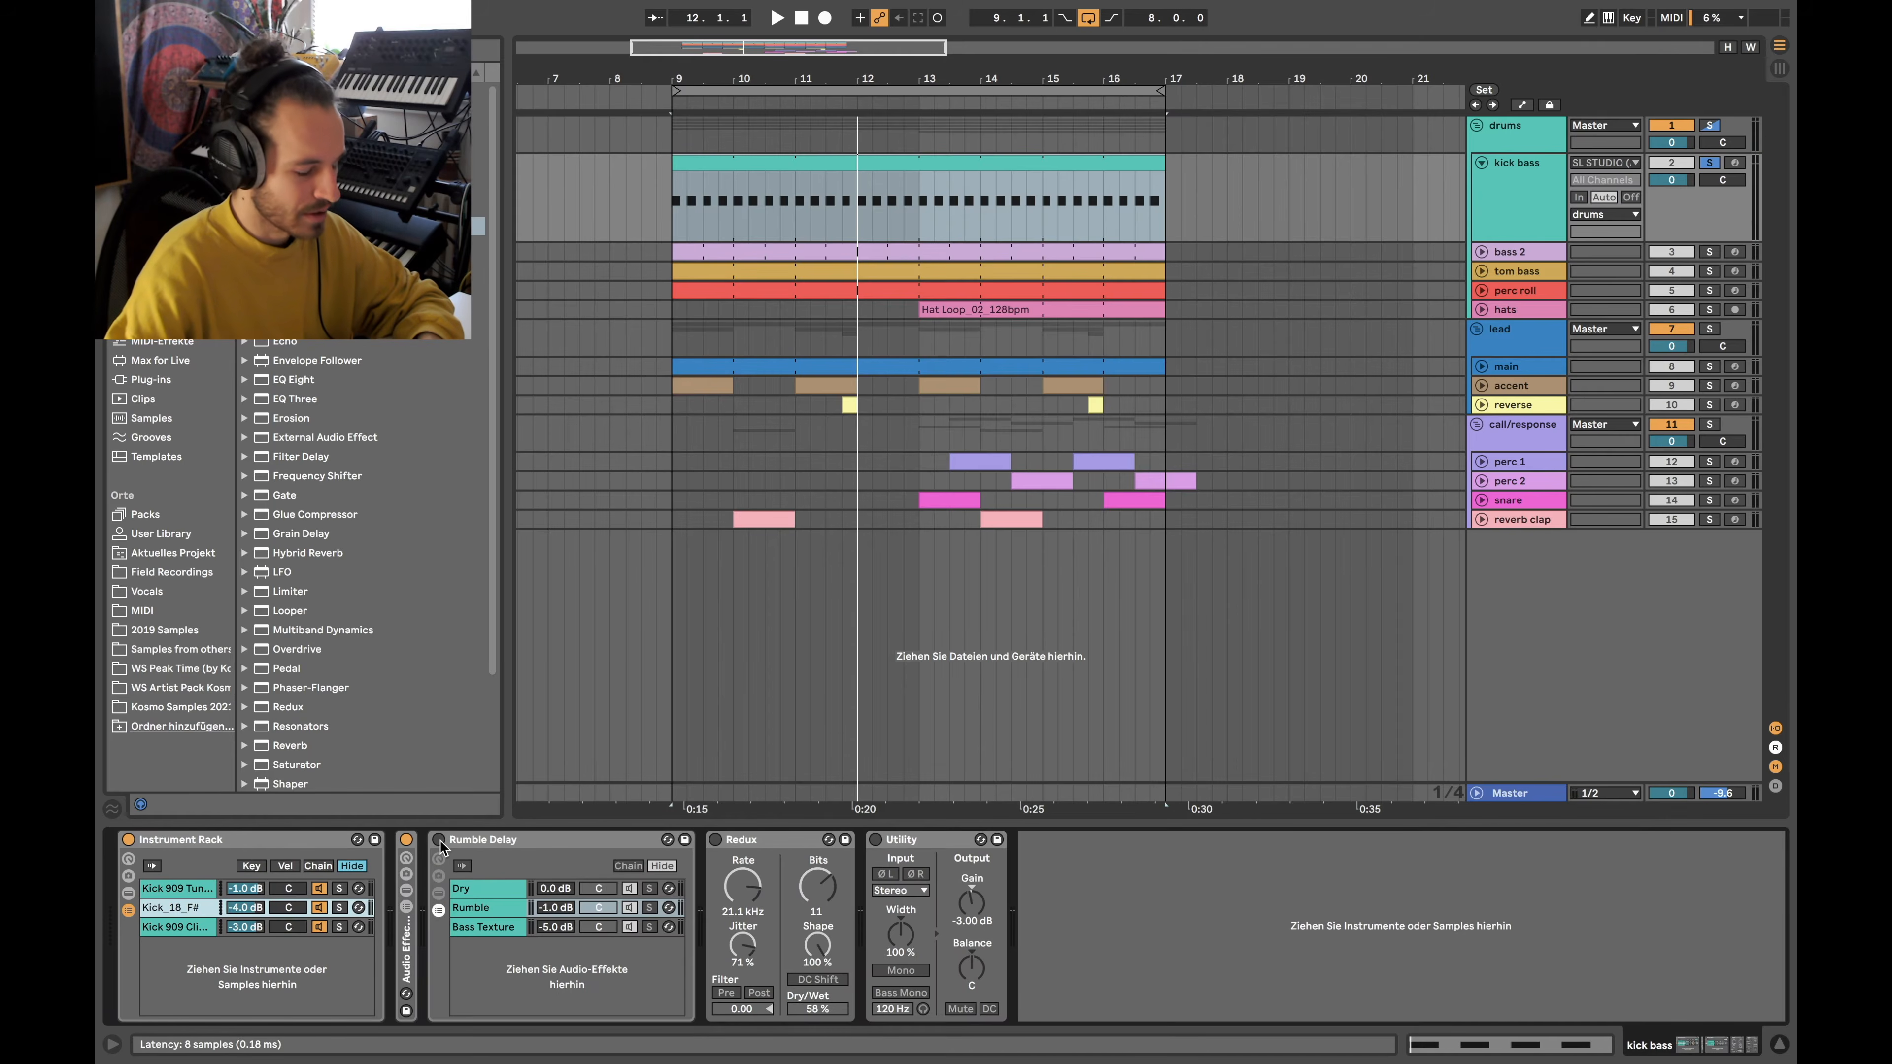
pyautogui.click(439, 840)
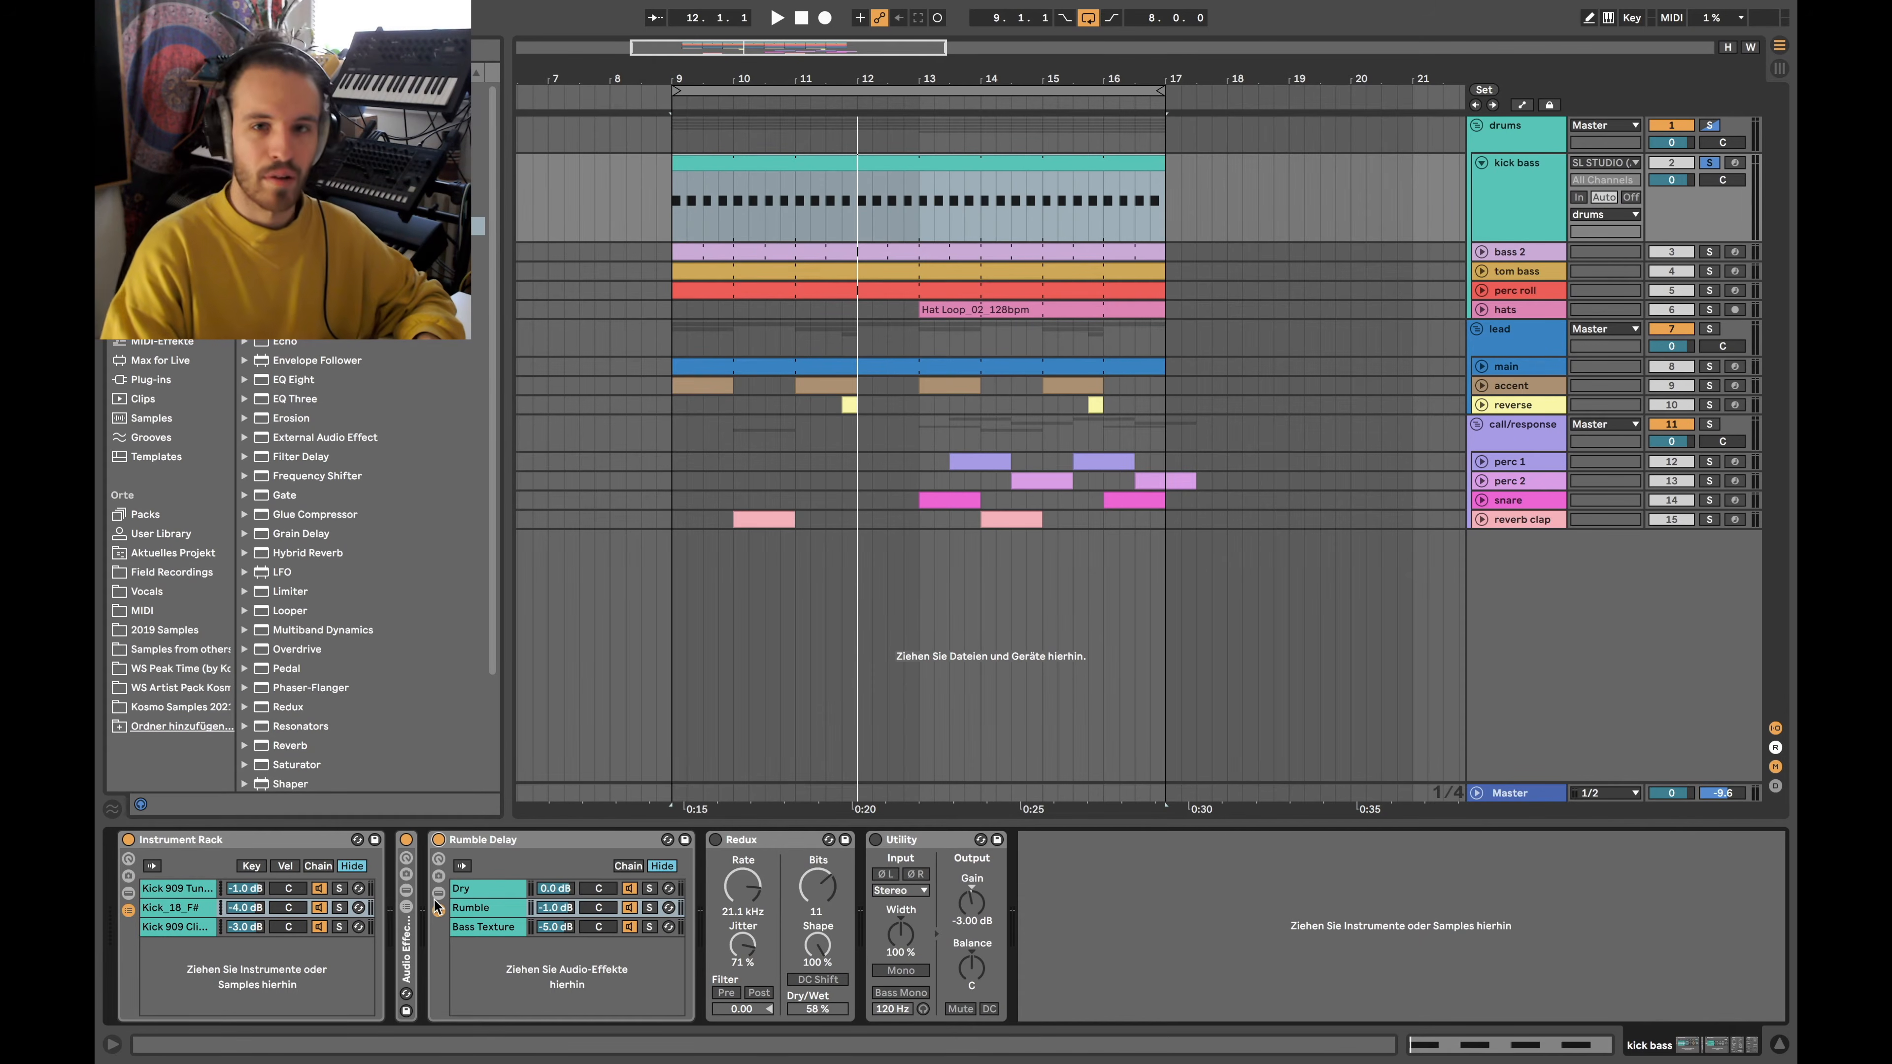
# Mute the Bass Texture and Dry chains and inspect the Rumble chain's devices through Auto Filter
pyautogui.click(629, 928)
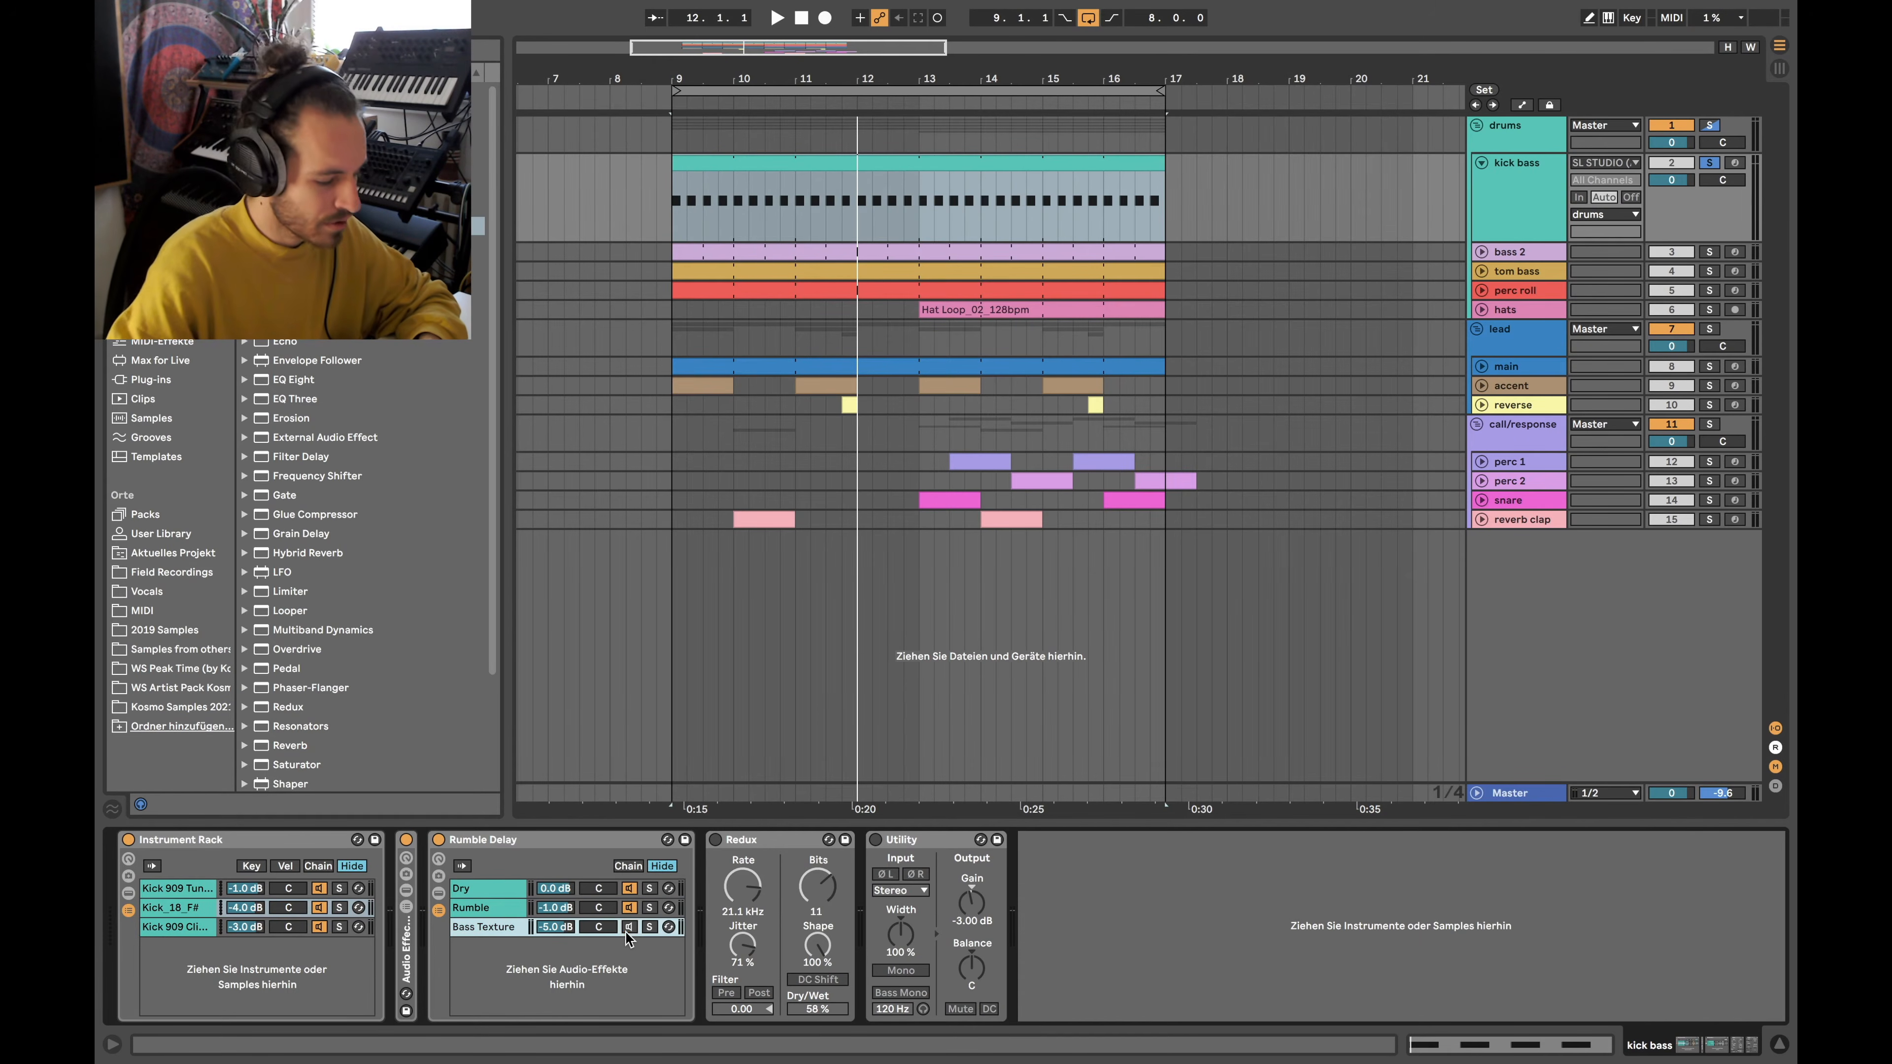
pyautogui.click(630, 889)
pyautogui.doubleClick(483, 909)
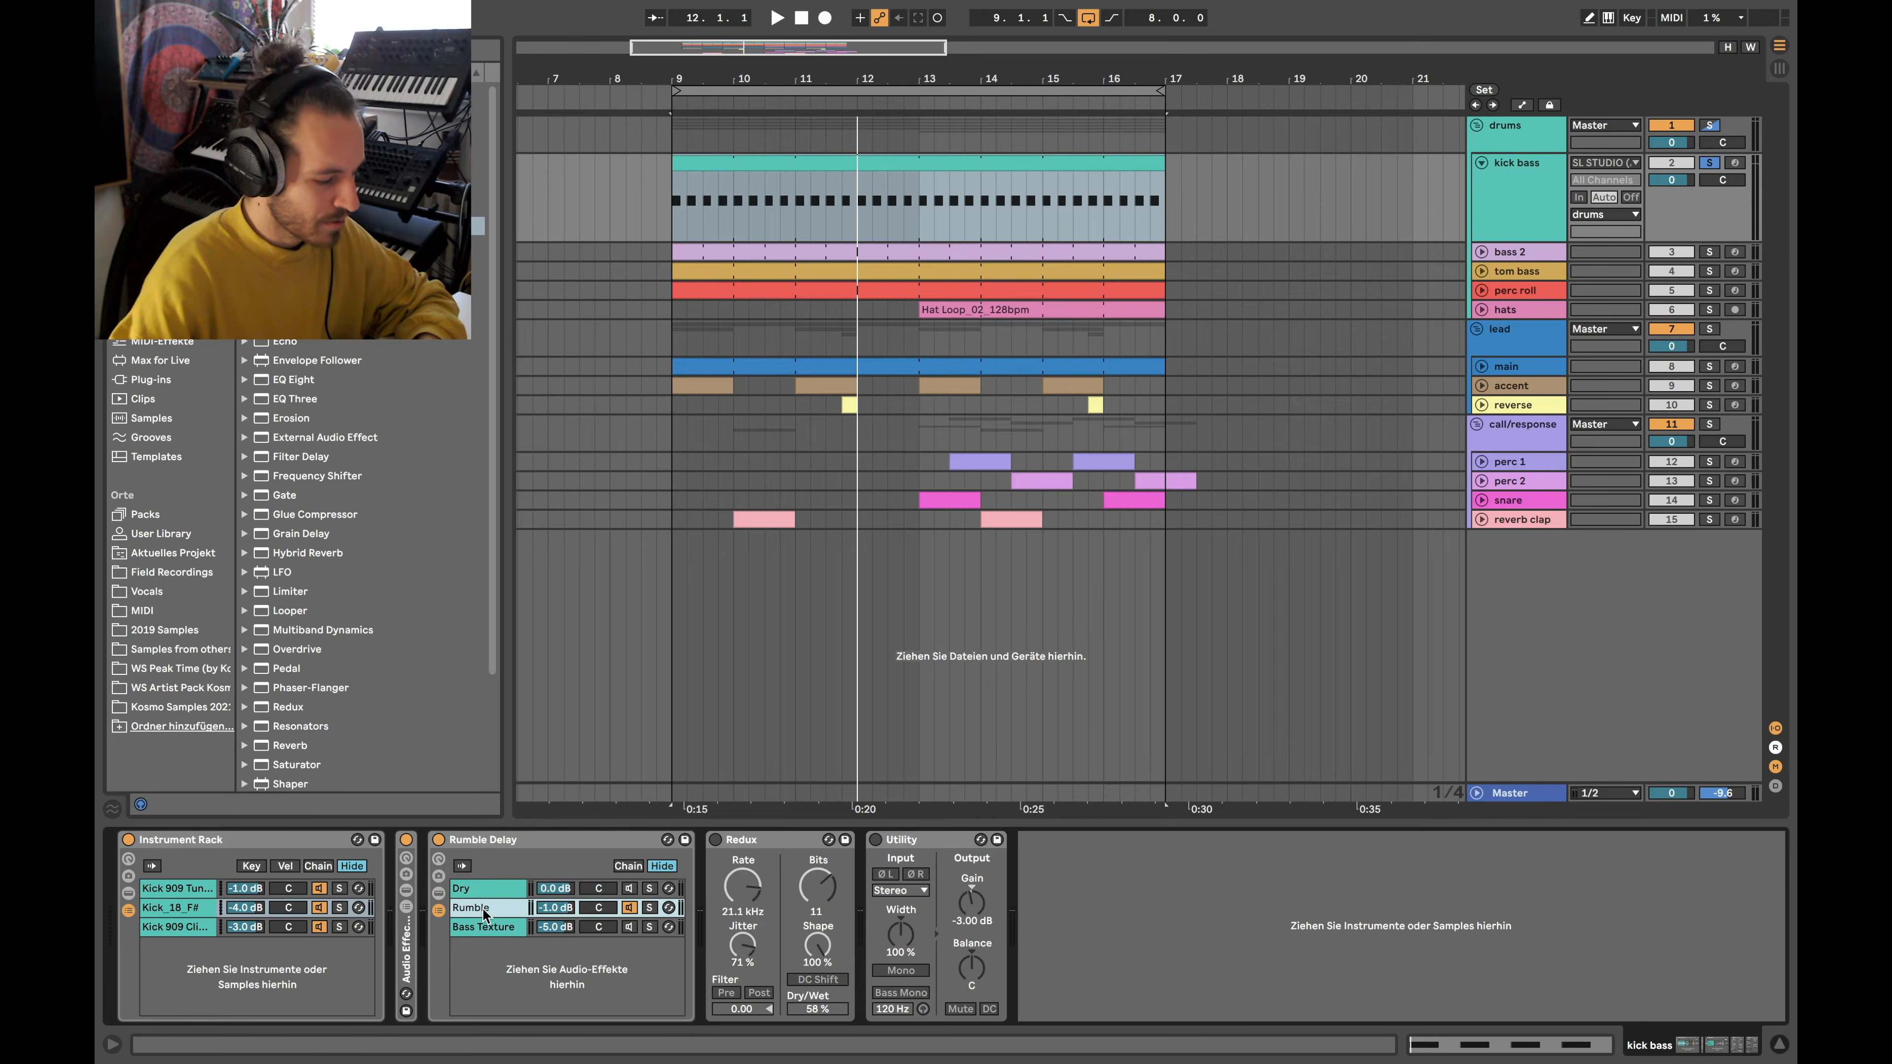
pyautogui.hscroll(6, 1162, 961)
pyautogui.hscroll(5, 1168, 962)
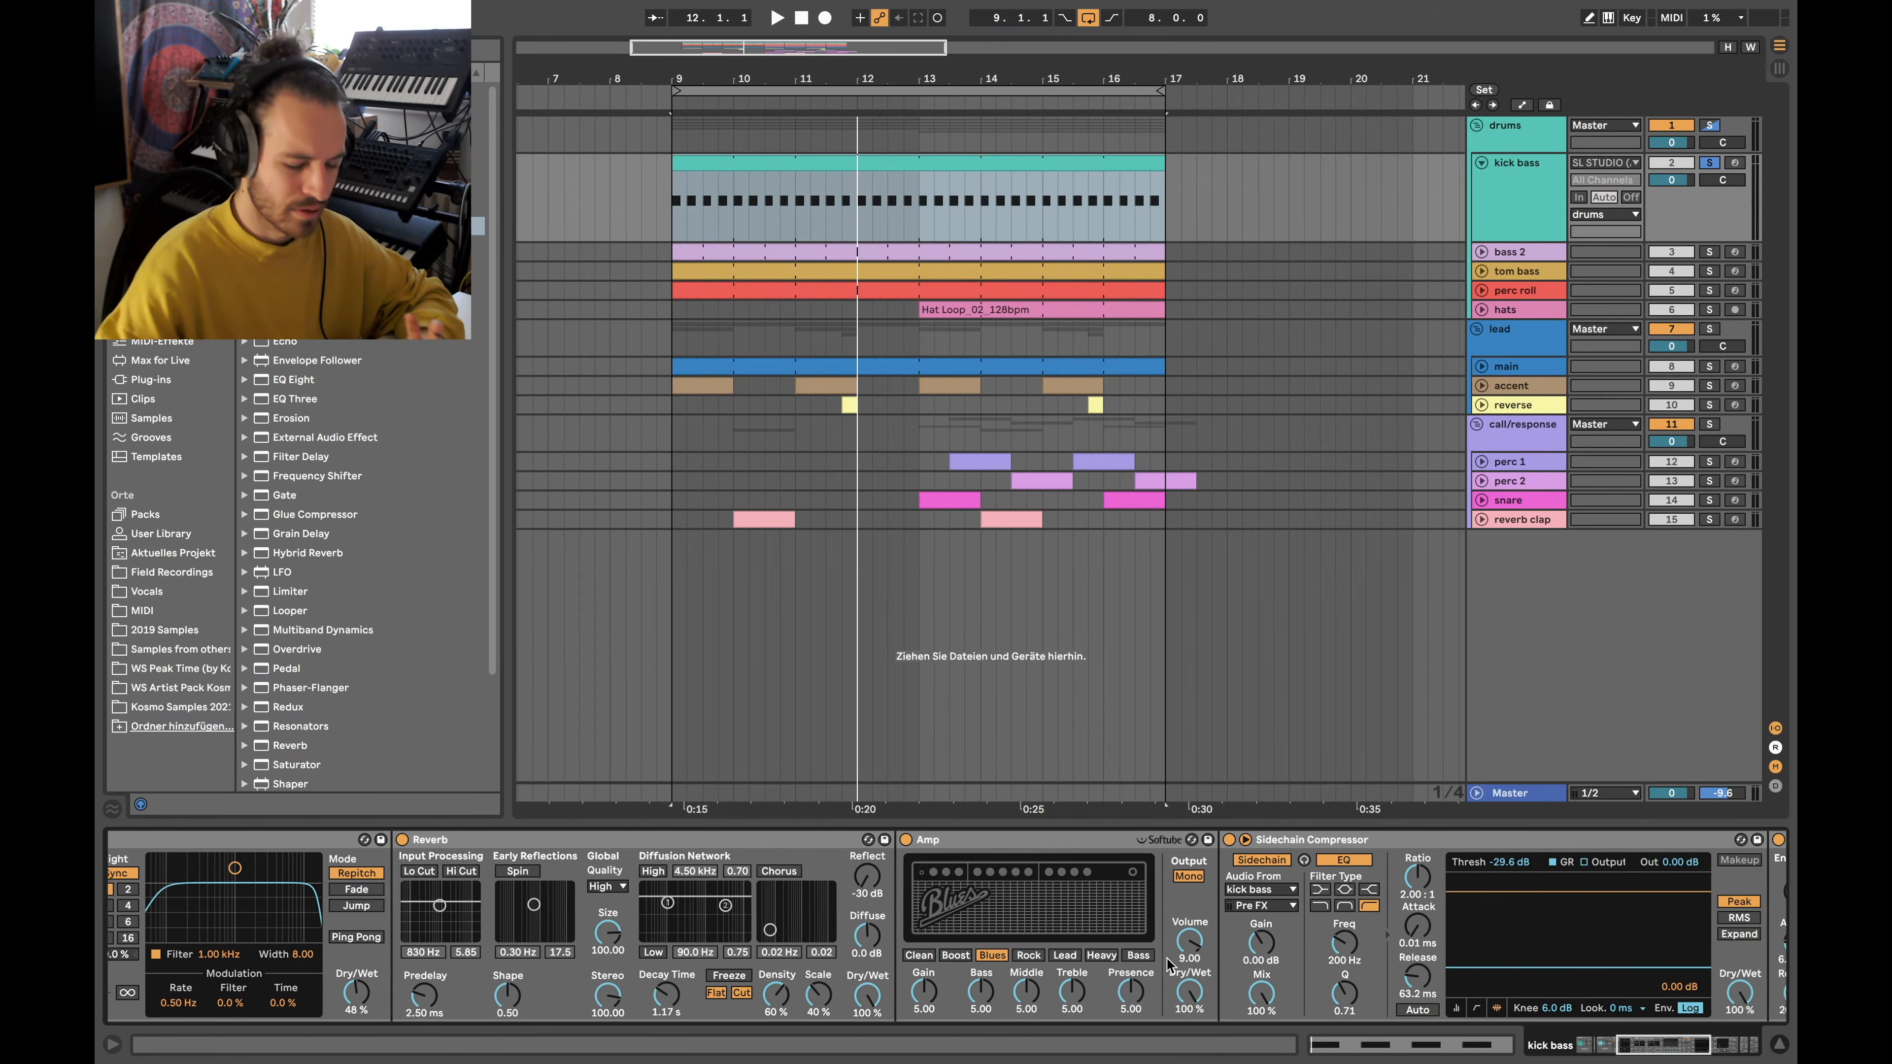
pyautogui.hscroll(4, 930, 970)
pyautogui.hscroll(-10, 929, 973)
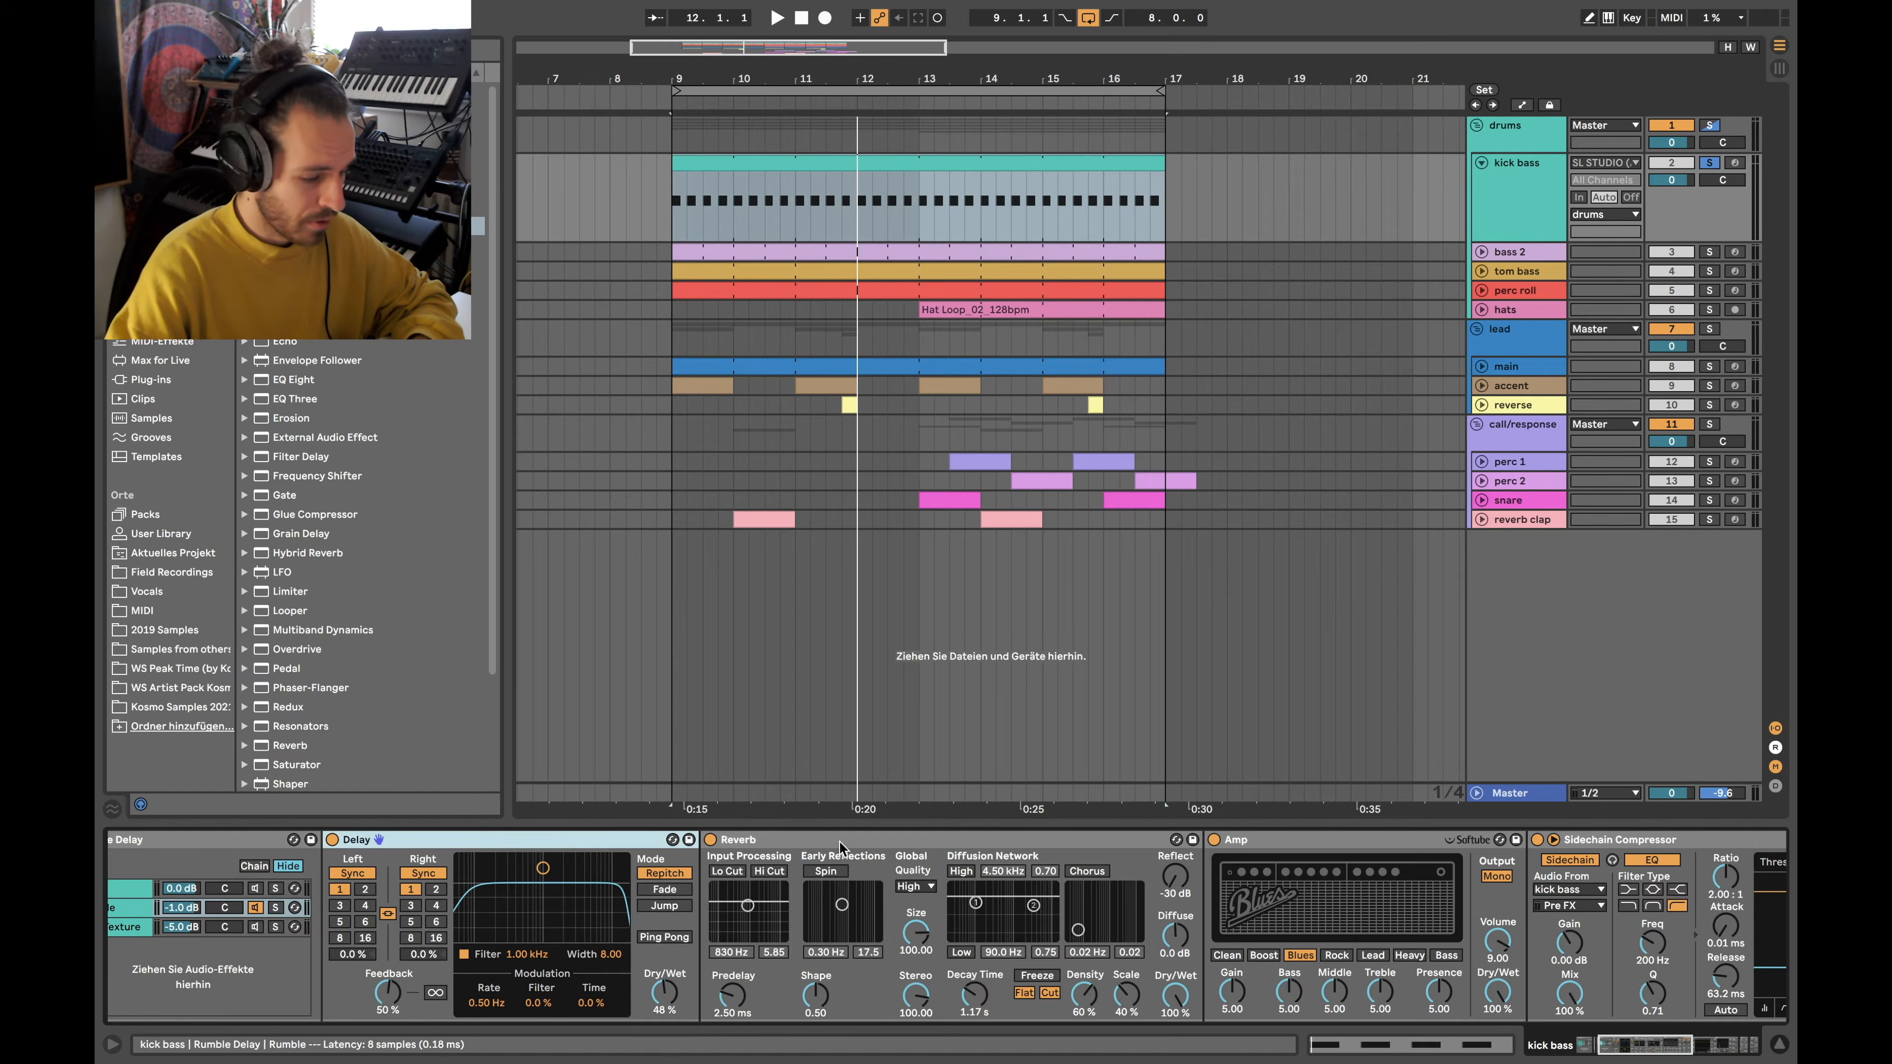
pyautogui.hscroll(10, 1049, 945)
pyautogui.hscroll(6, 1049, 945)
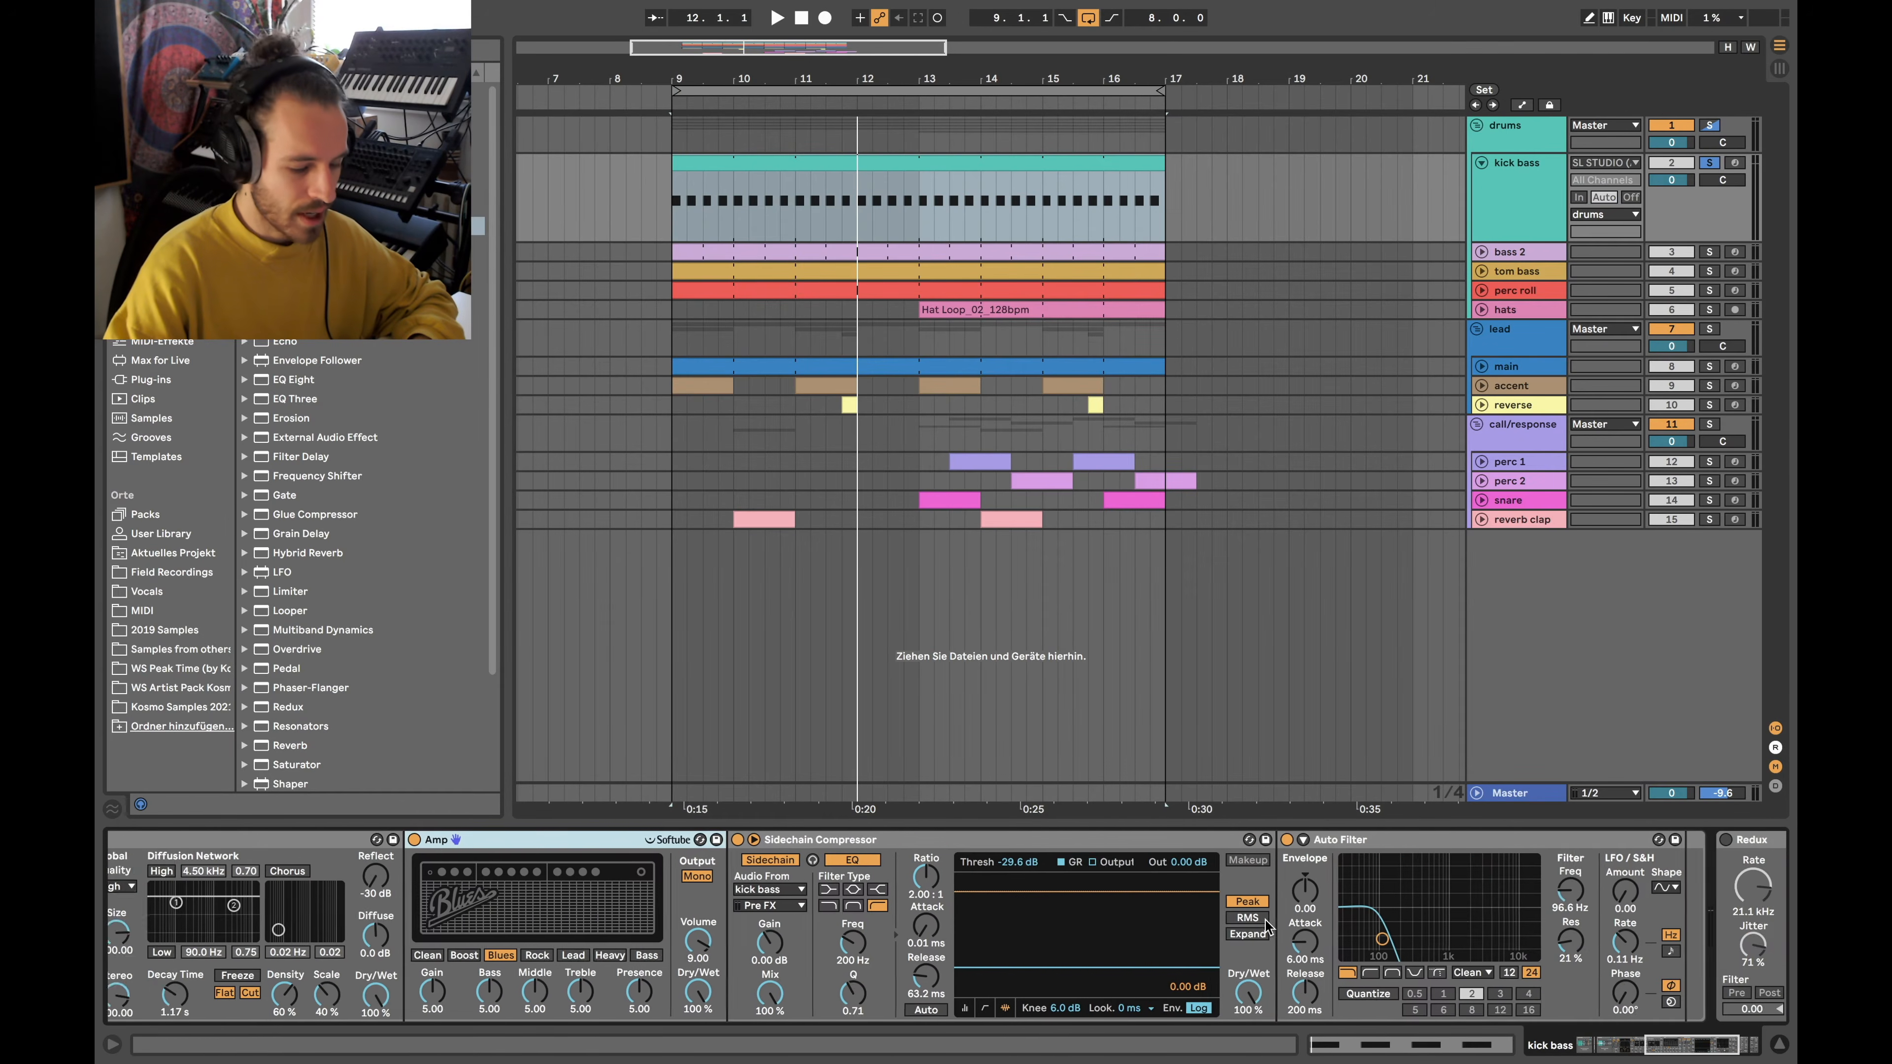
pyautogui.click(1282, 839)
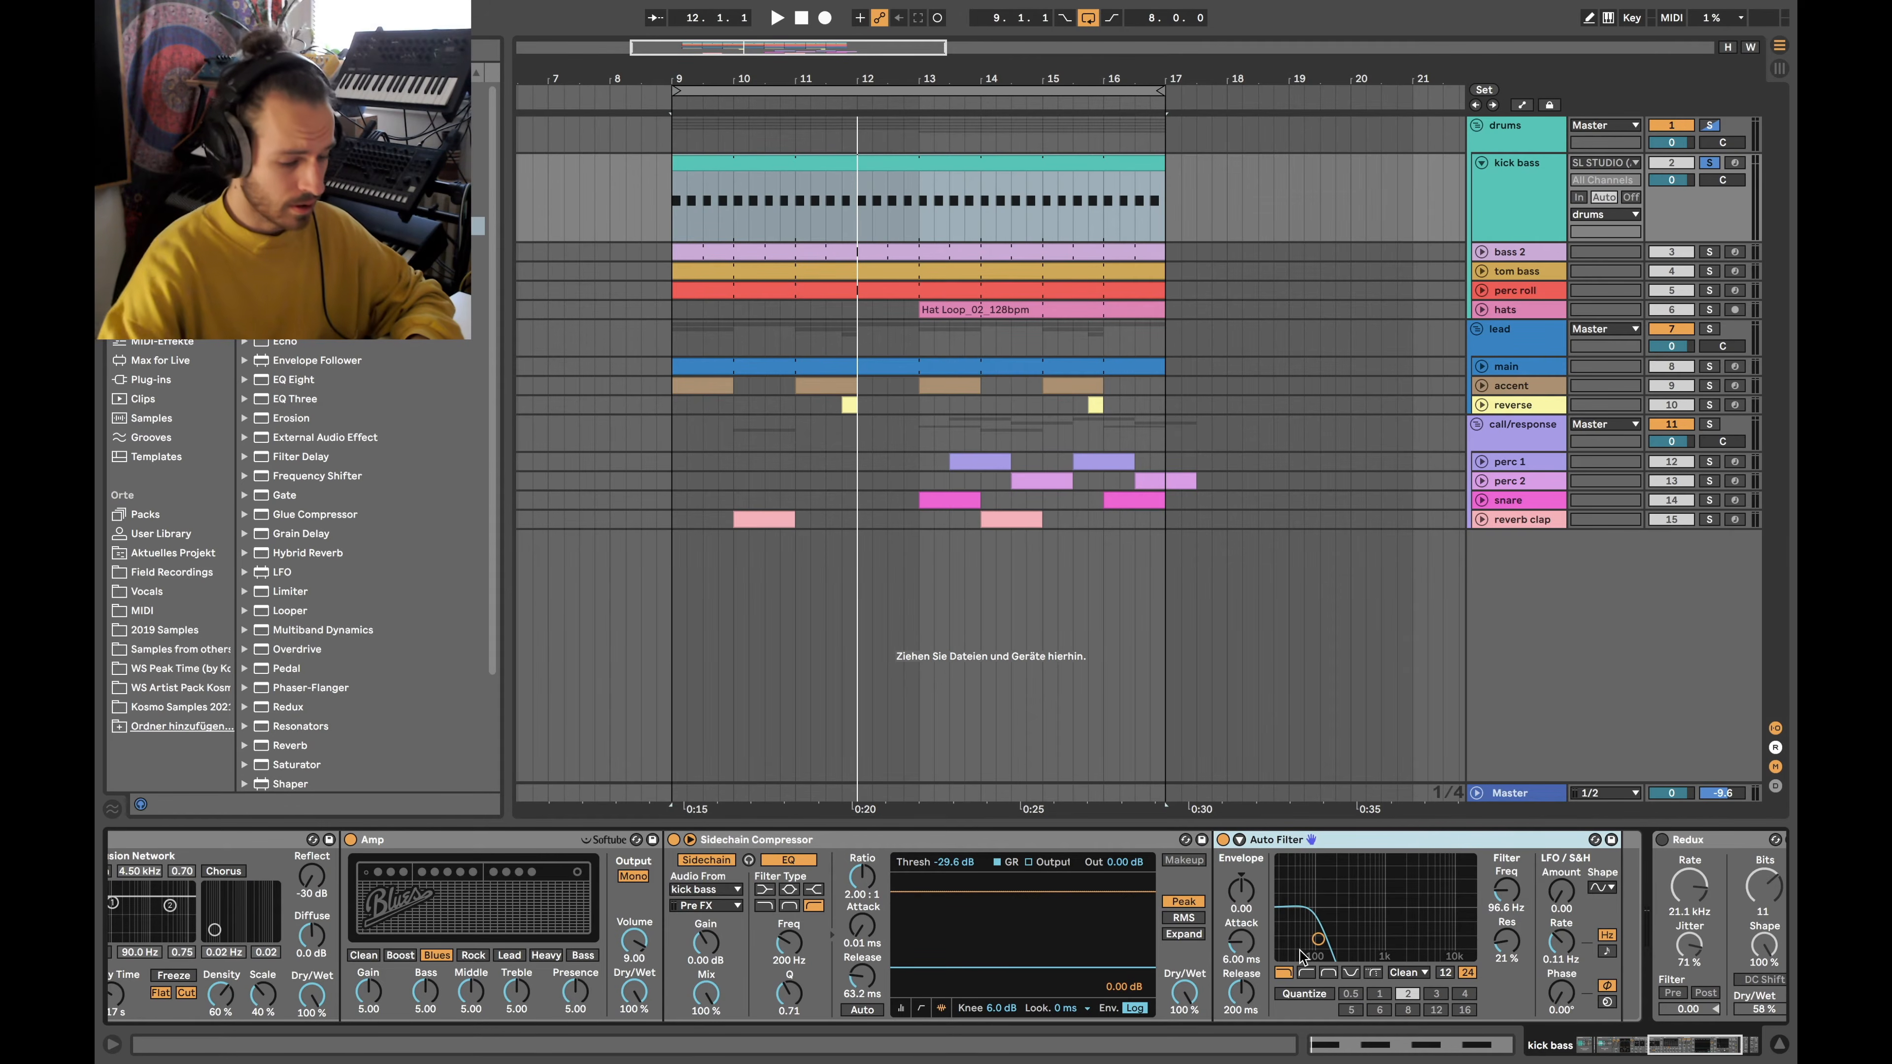
pyautogui.hscroll(-20, 819, 901)
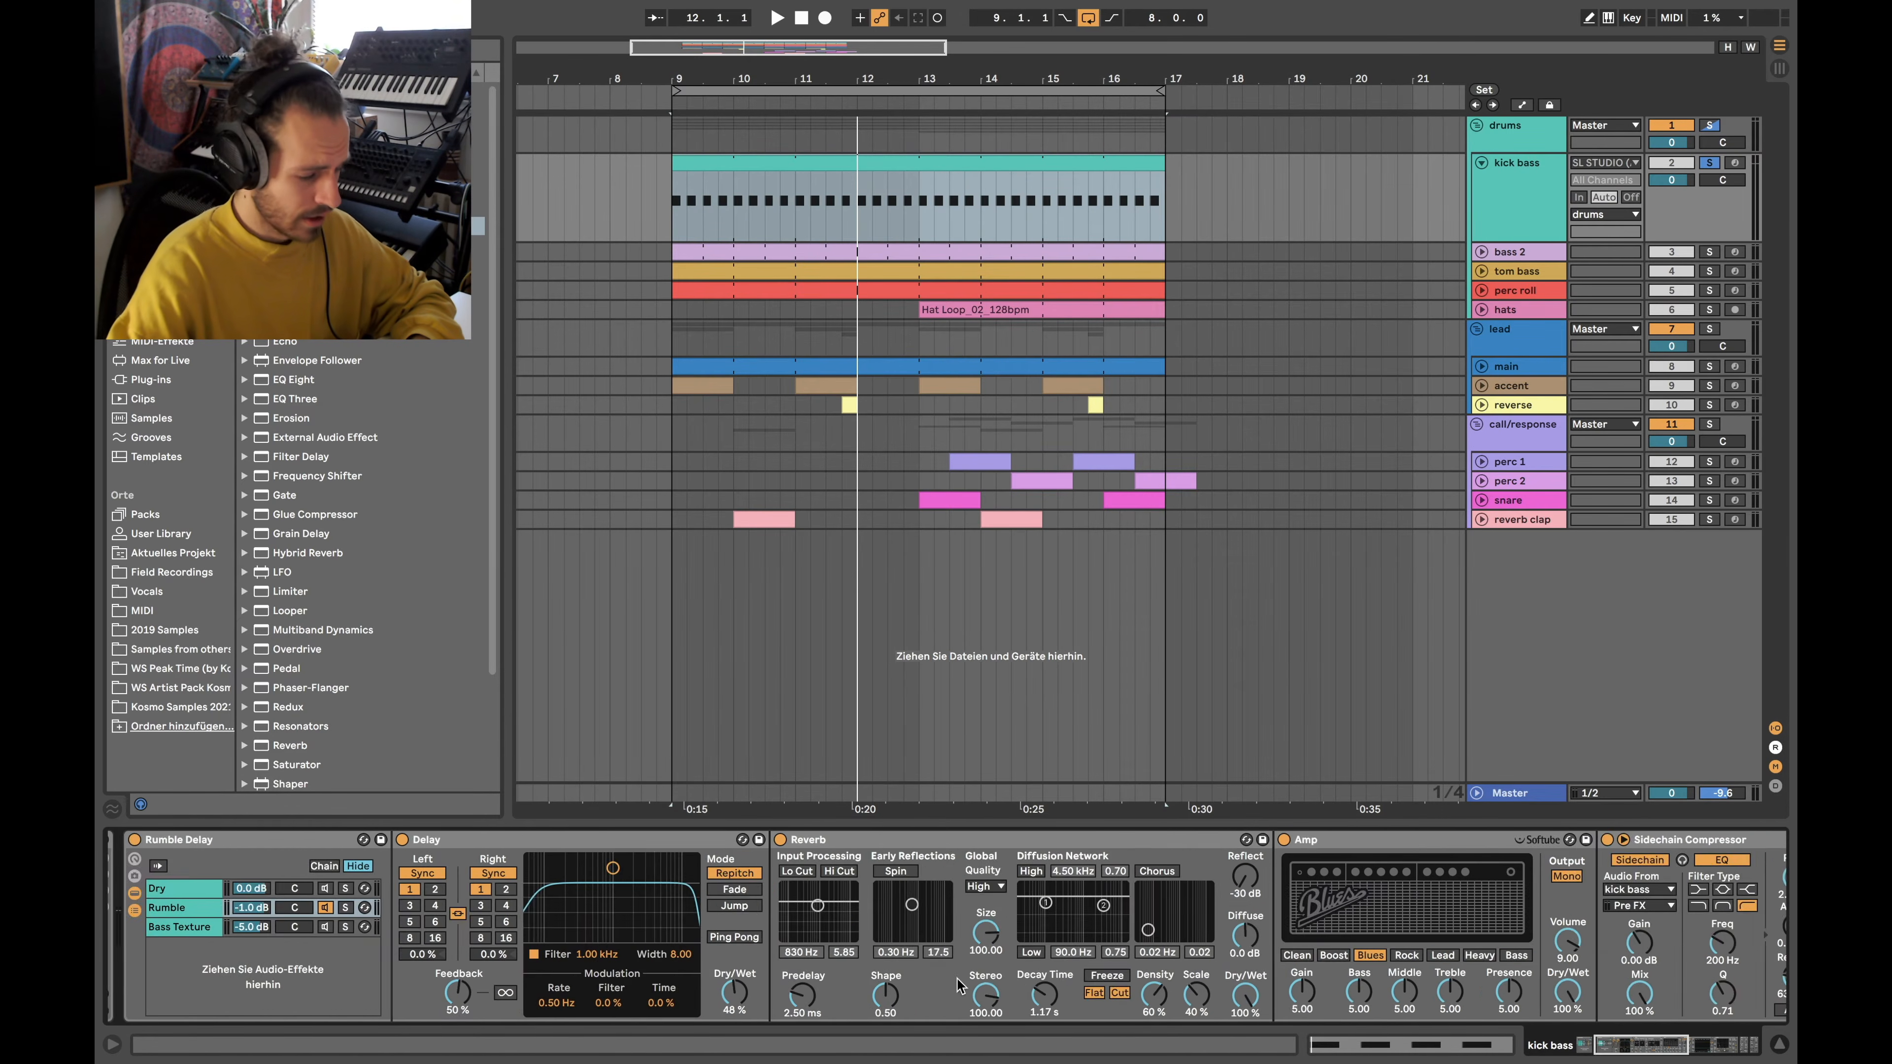
# Audition the Rumble and Dry chains soloed during playback, then unsolo them and view Bass Texture
pyautogui.click(488, 908)
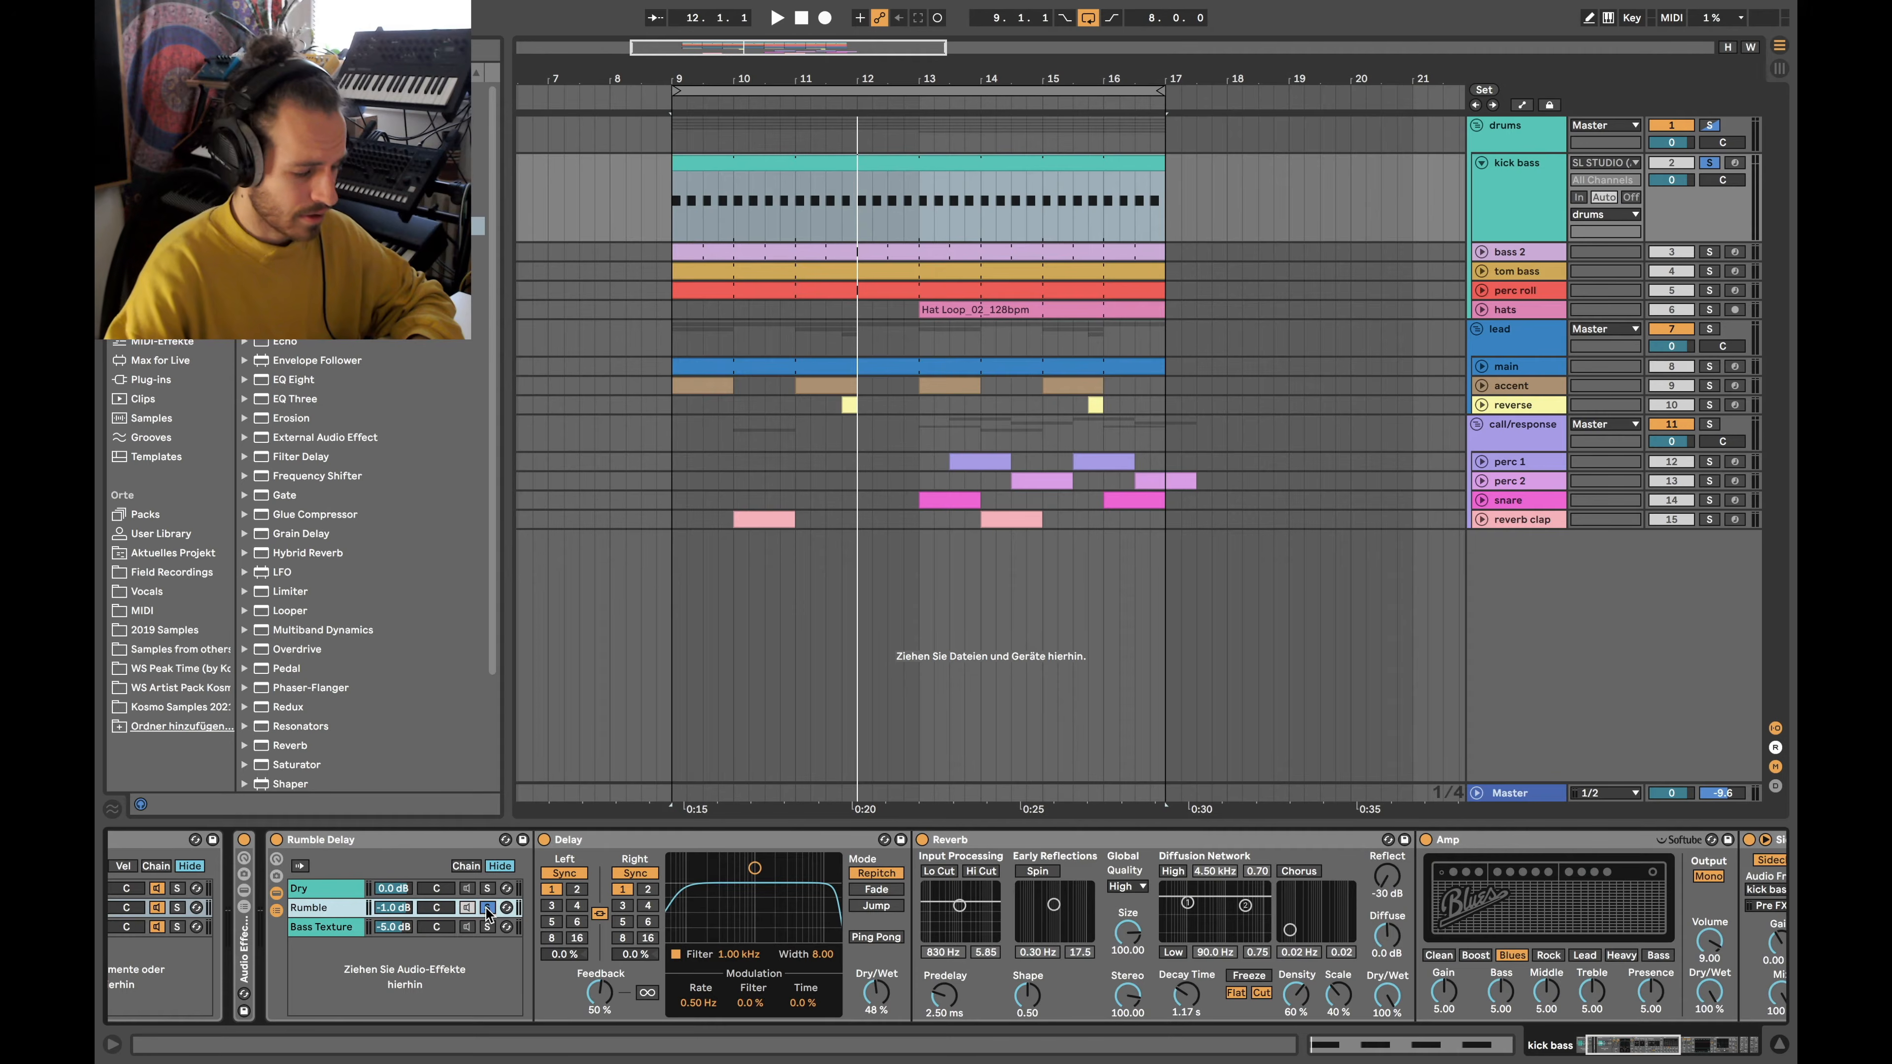
pyautogui.press('space')
pyautogui.click(491, 893)
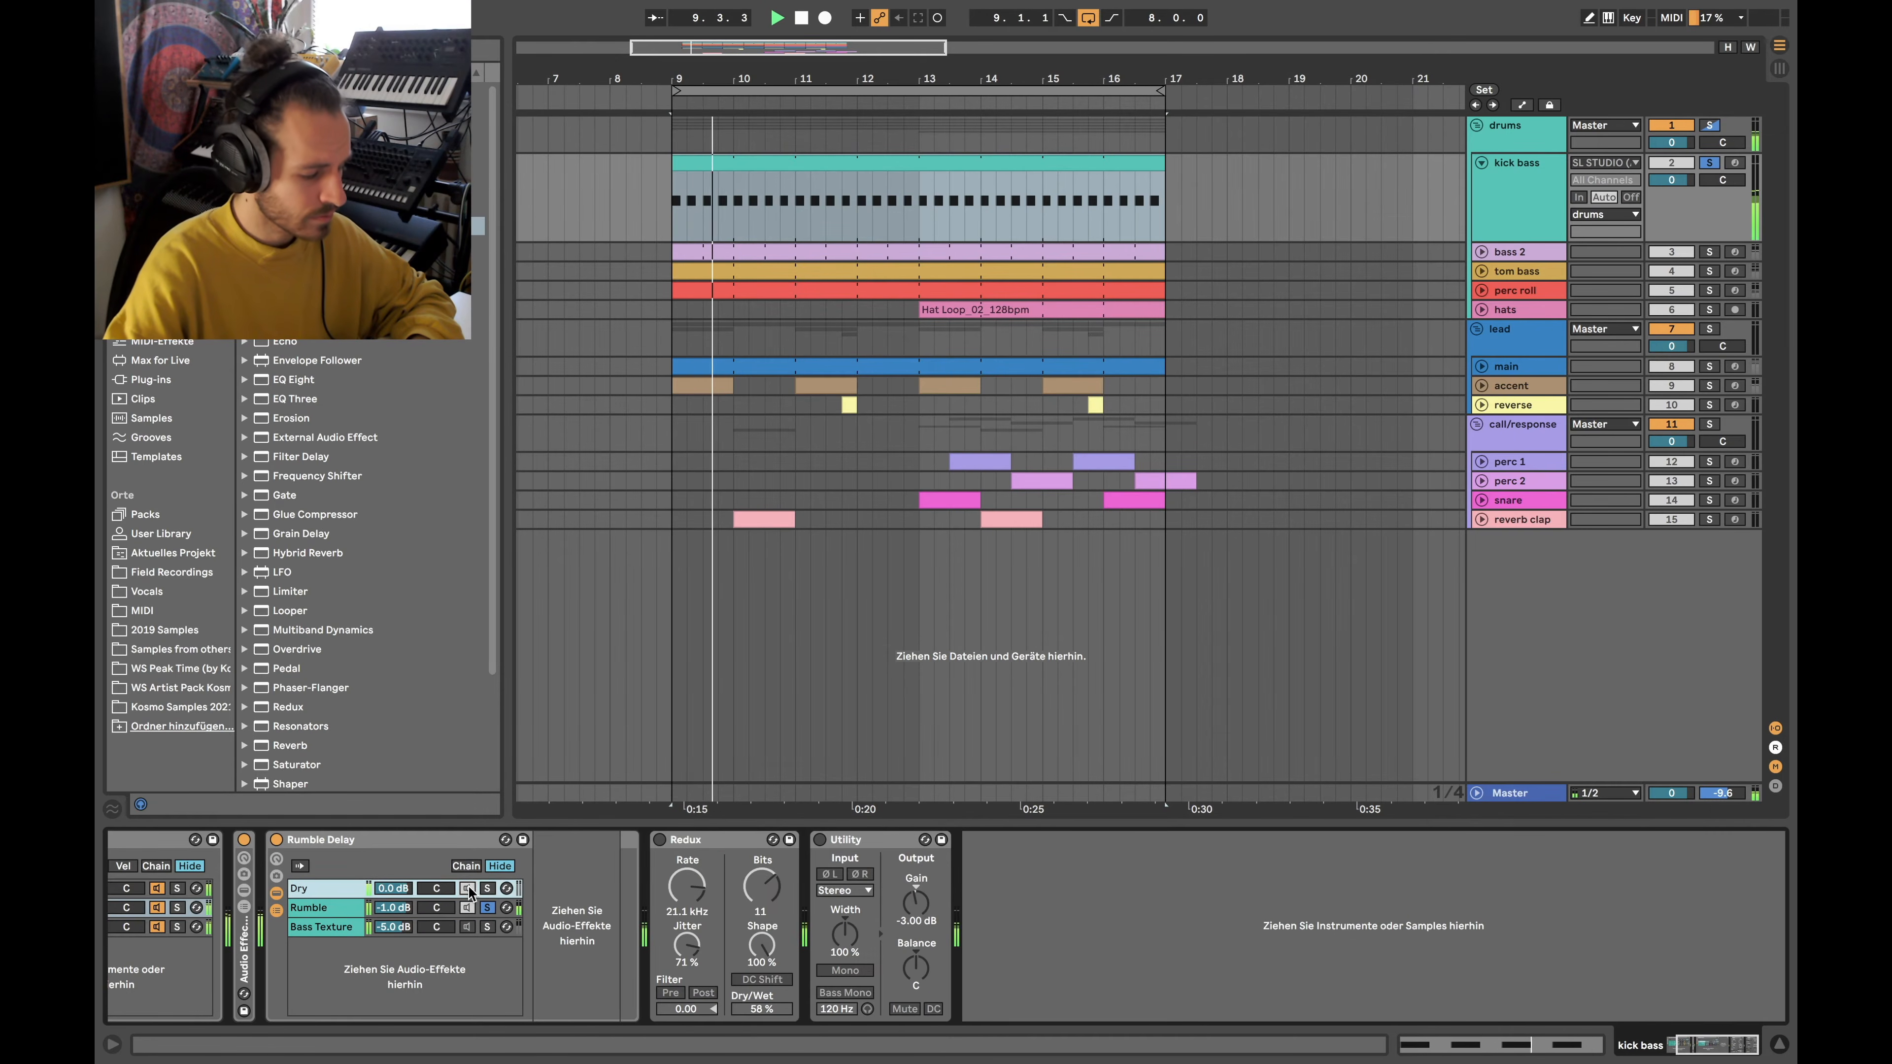
pyautogui.click(487, 889)
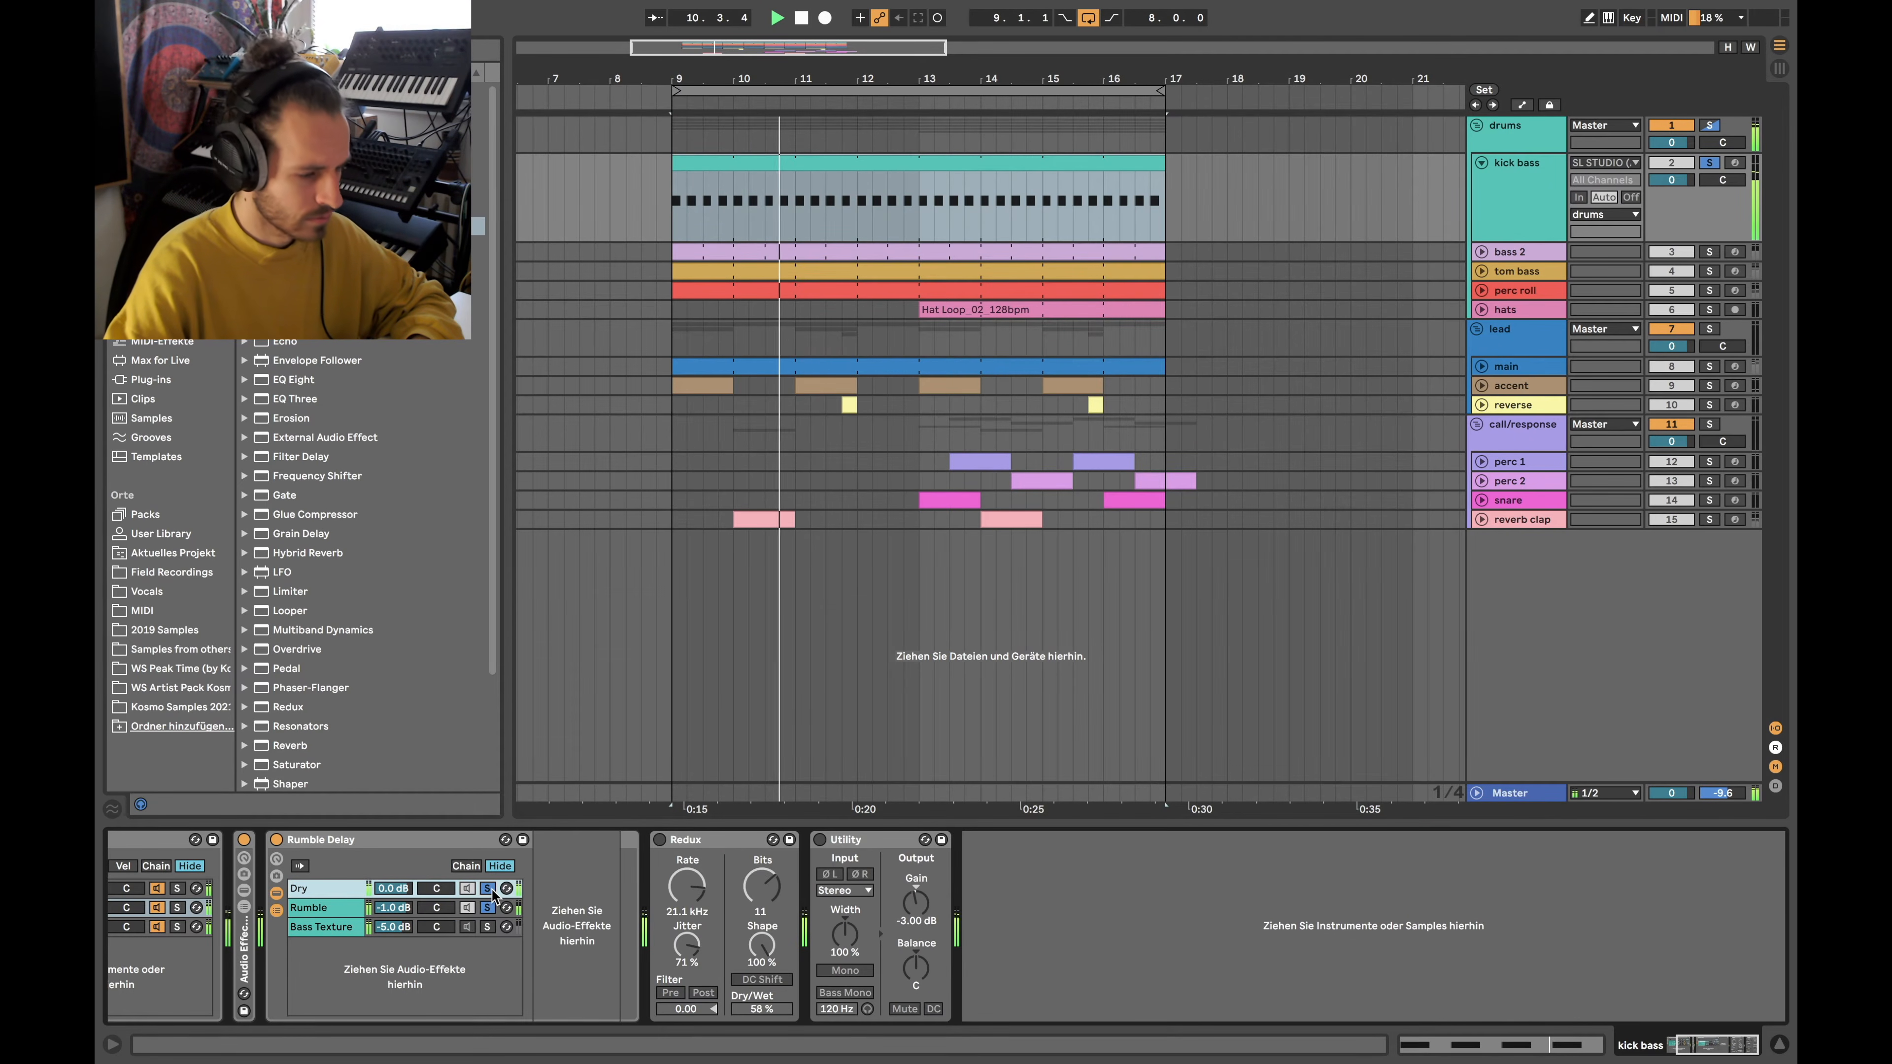
pyautogui.click(488, 889)
pyautogui.click(488, 908)
pyautogui.press('space')
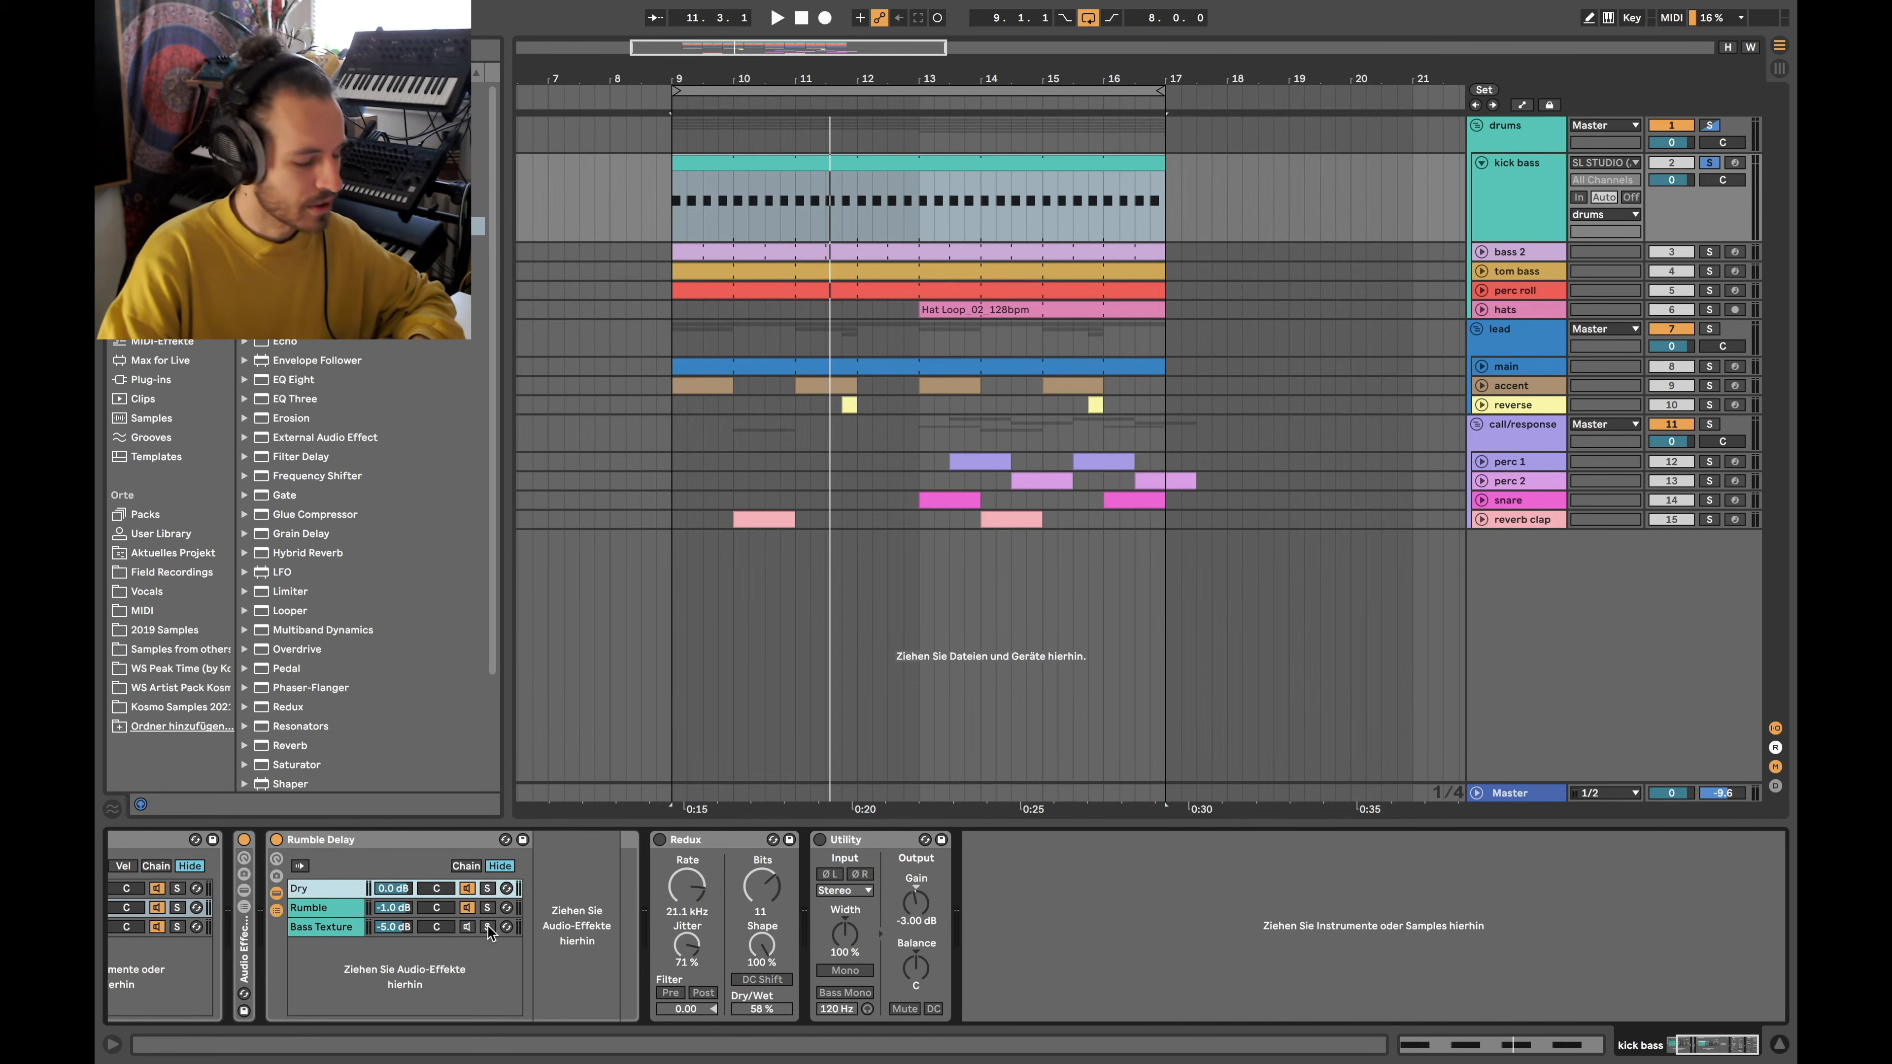
pyautogui.click(468, 927)
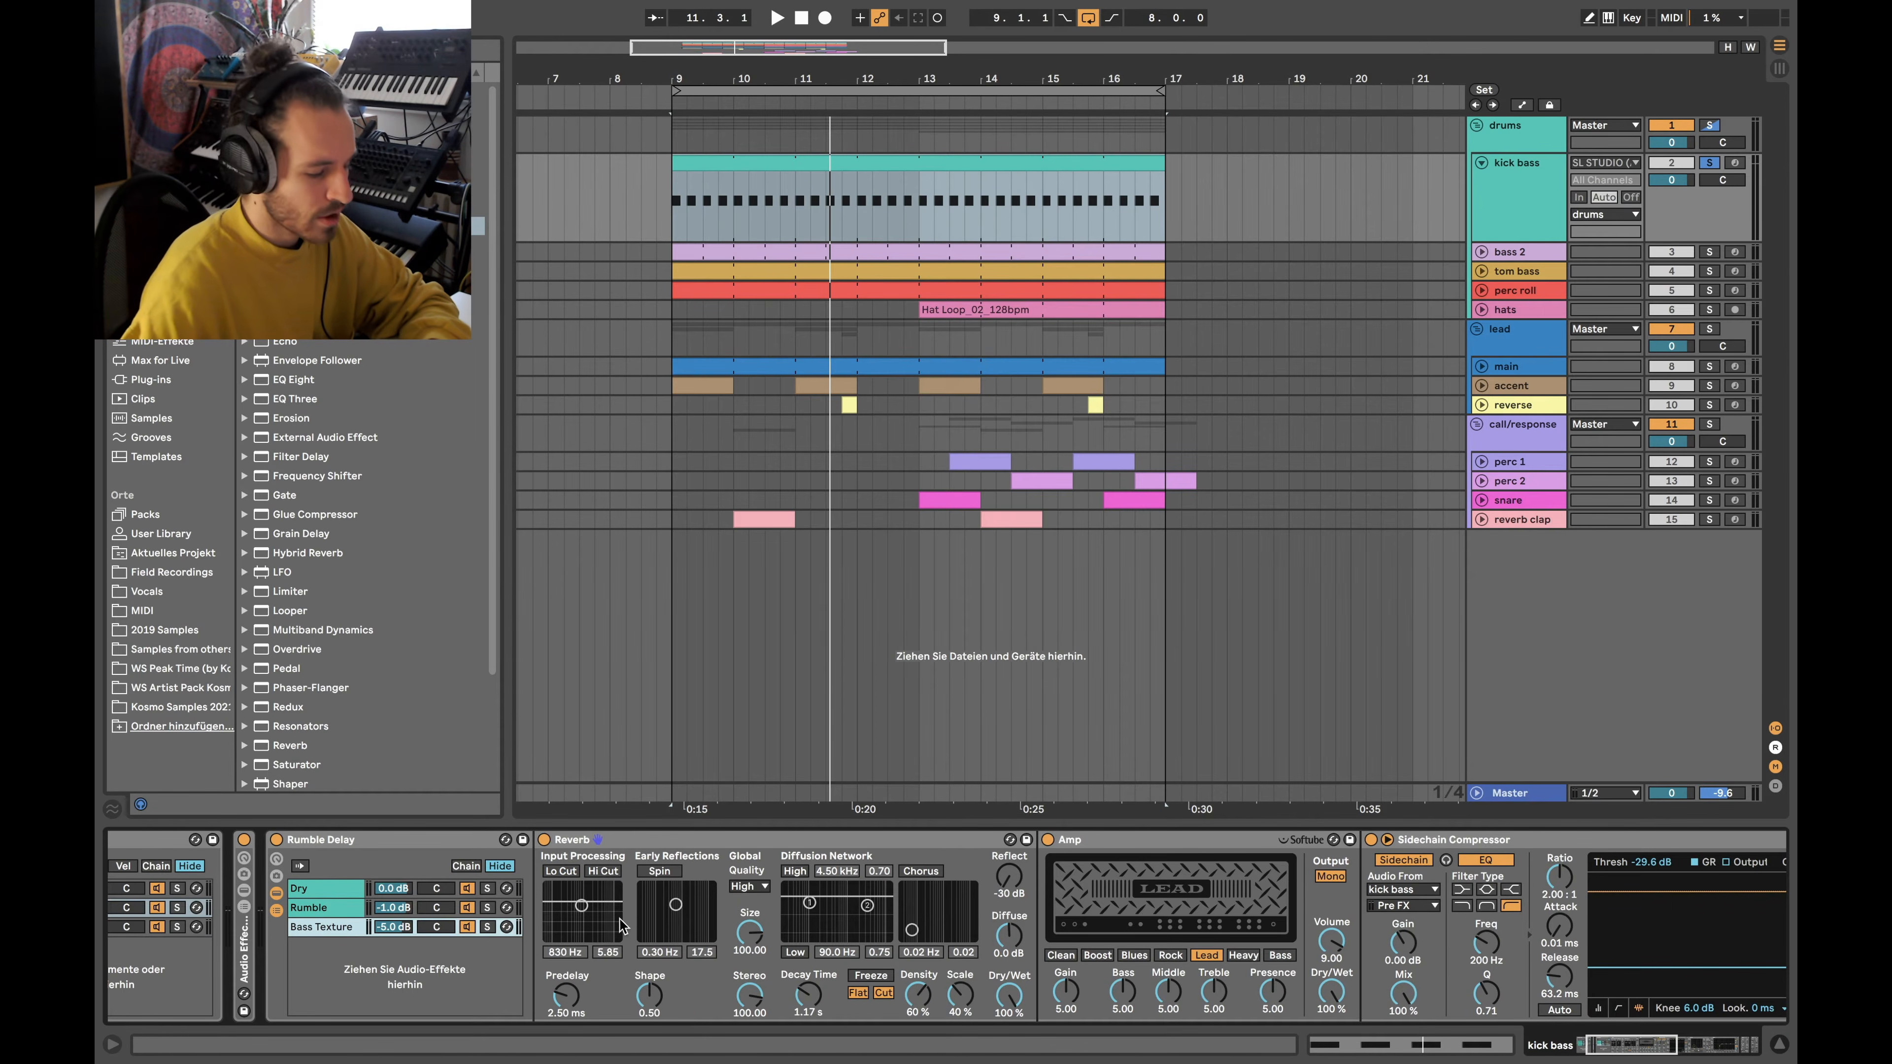
pyautogui.hscroll(5, 752, 935)
pyautogui.hscroll(3, 781, 907)
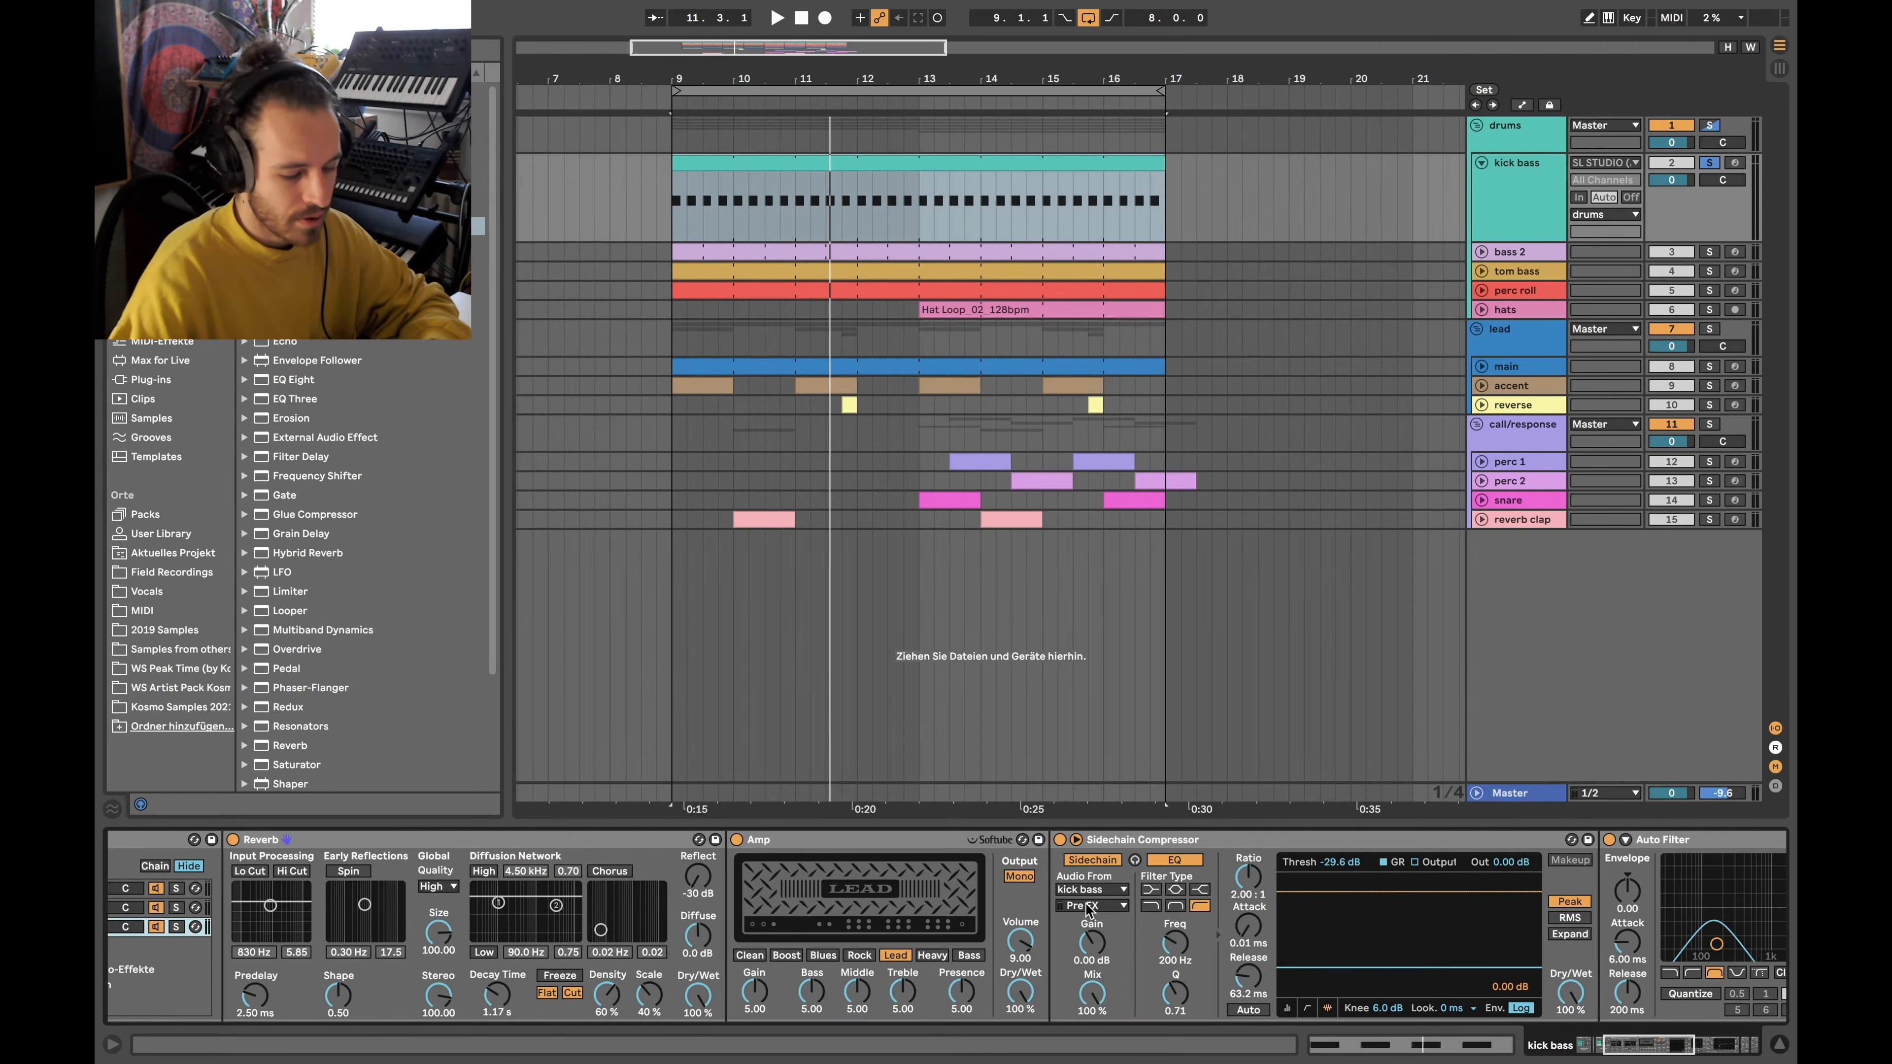
pyautogui.hscroll(12, 1087, 907)
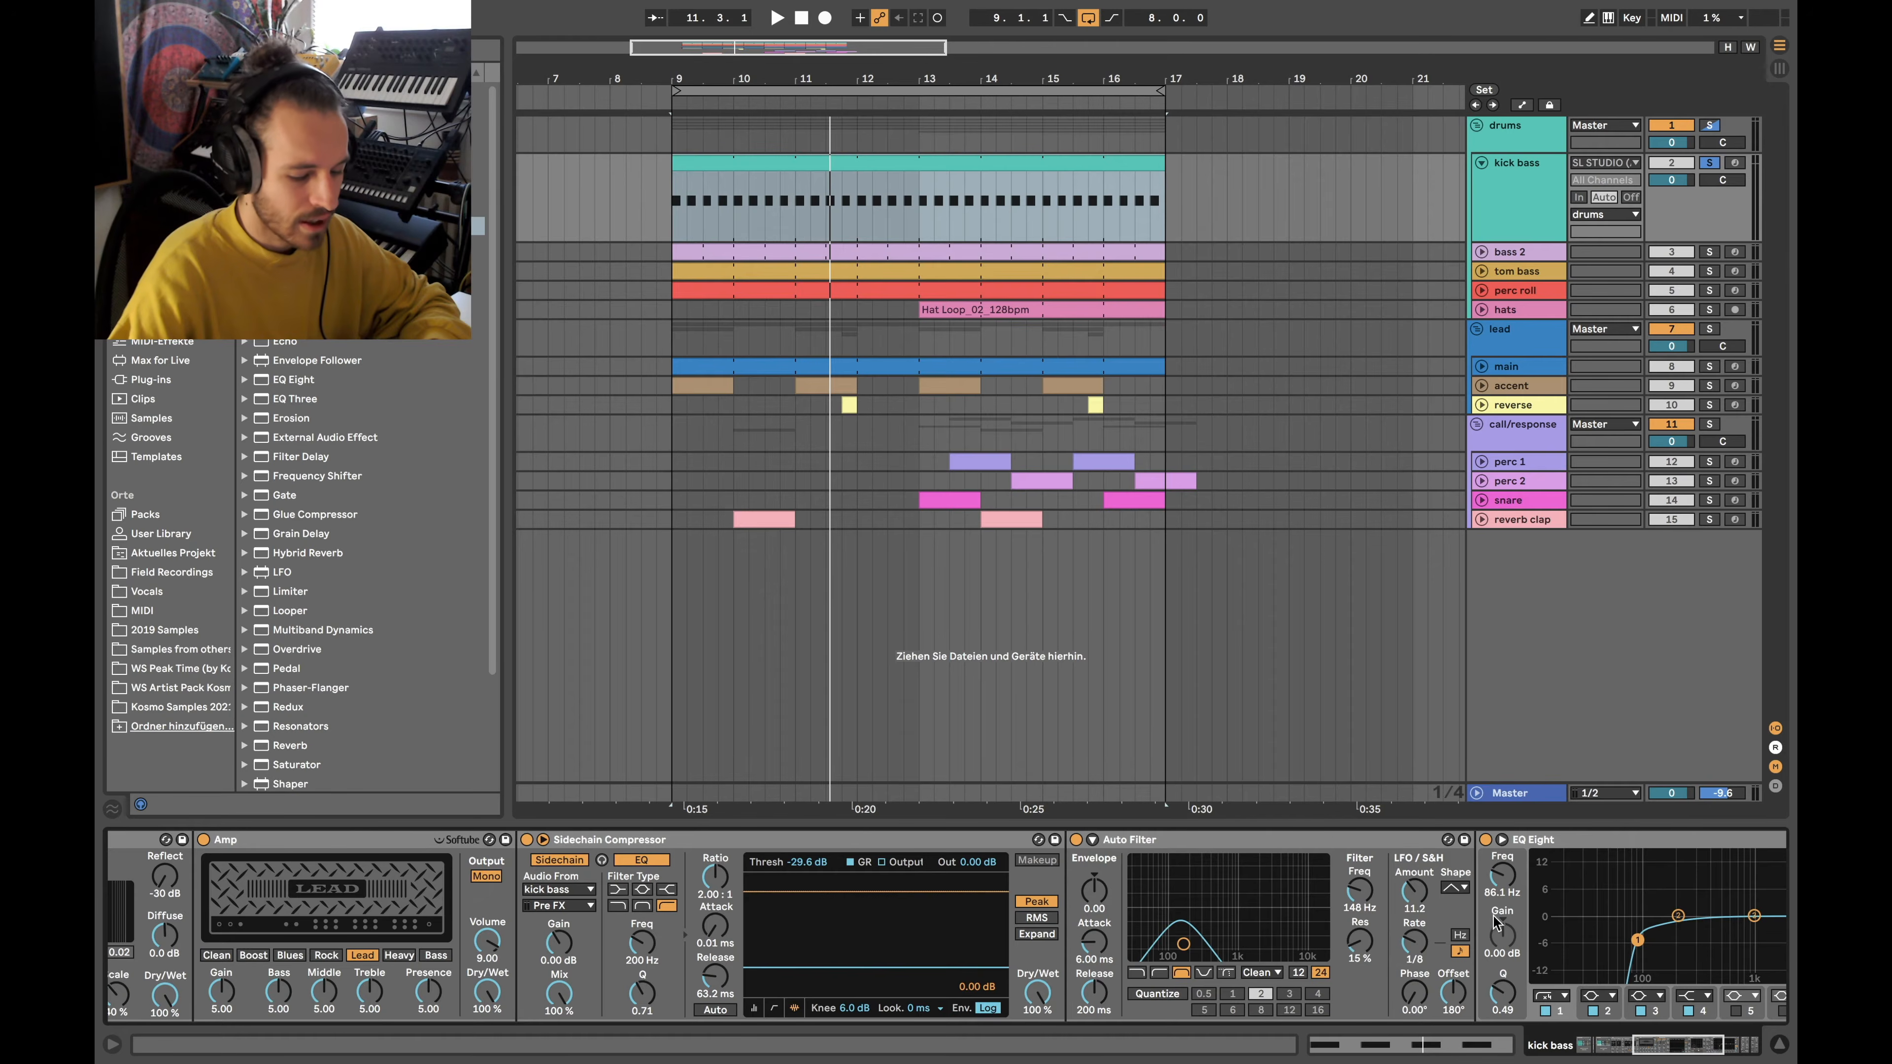
pyautogui.hscroll(3, 1385, 882)
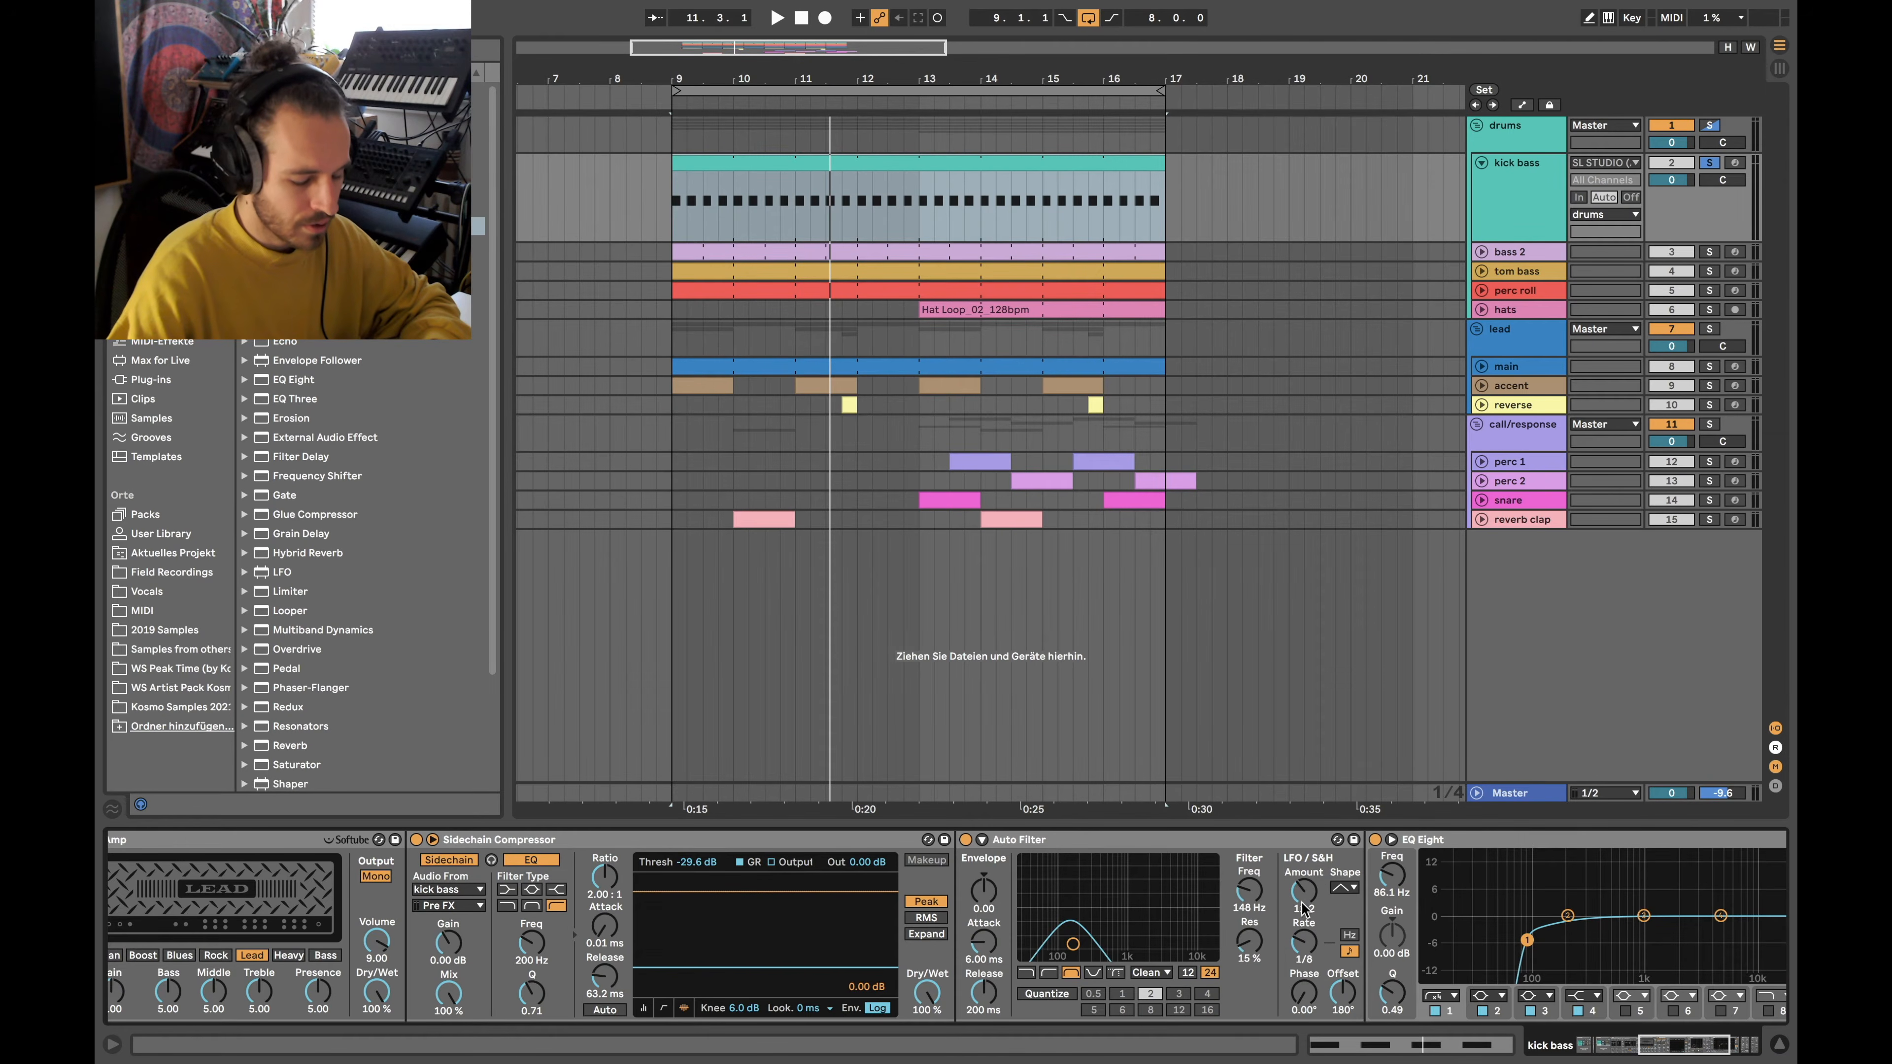
pyautogui.hscroll(-20, 1350, 886)
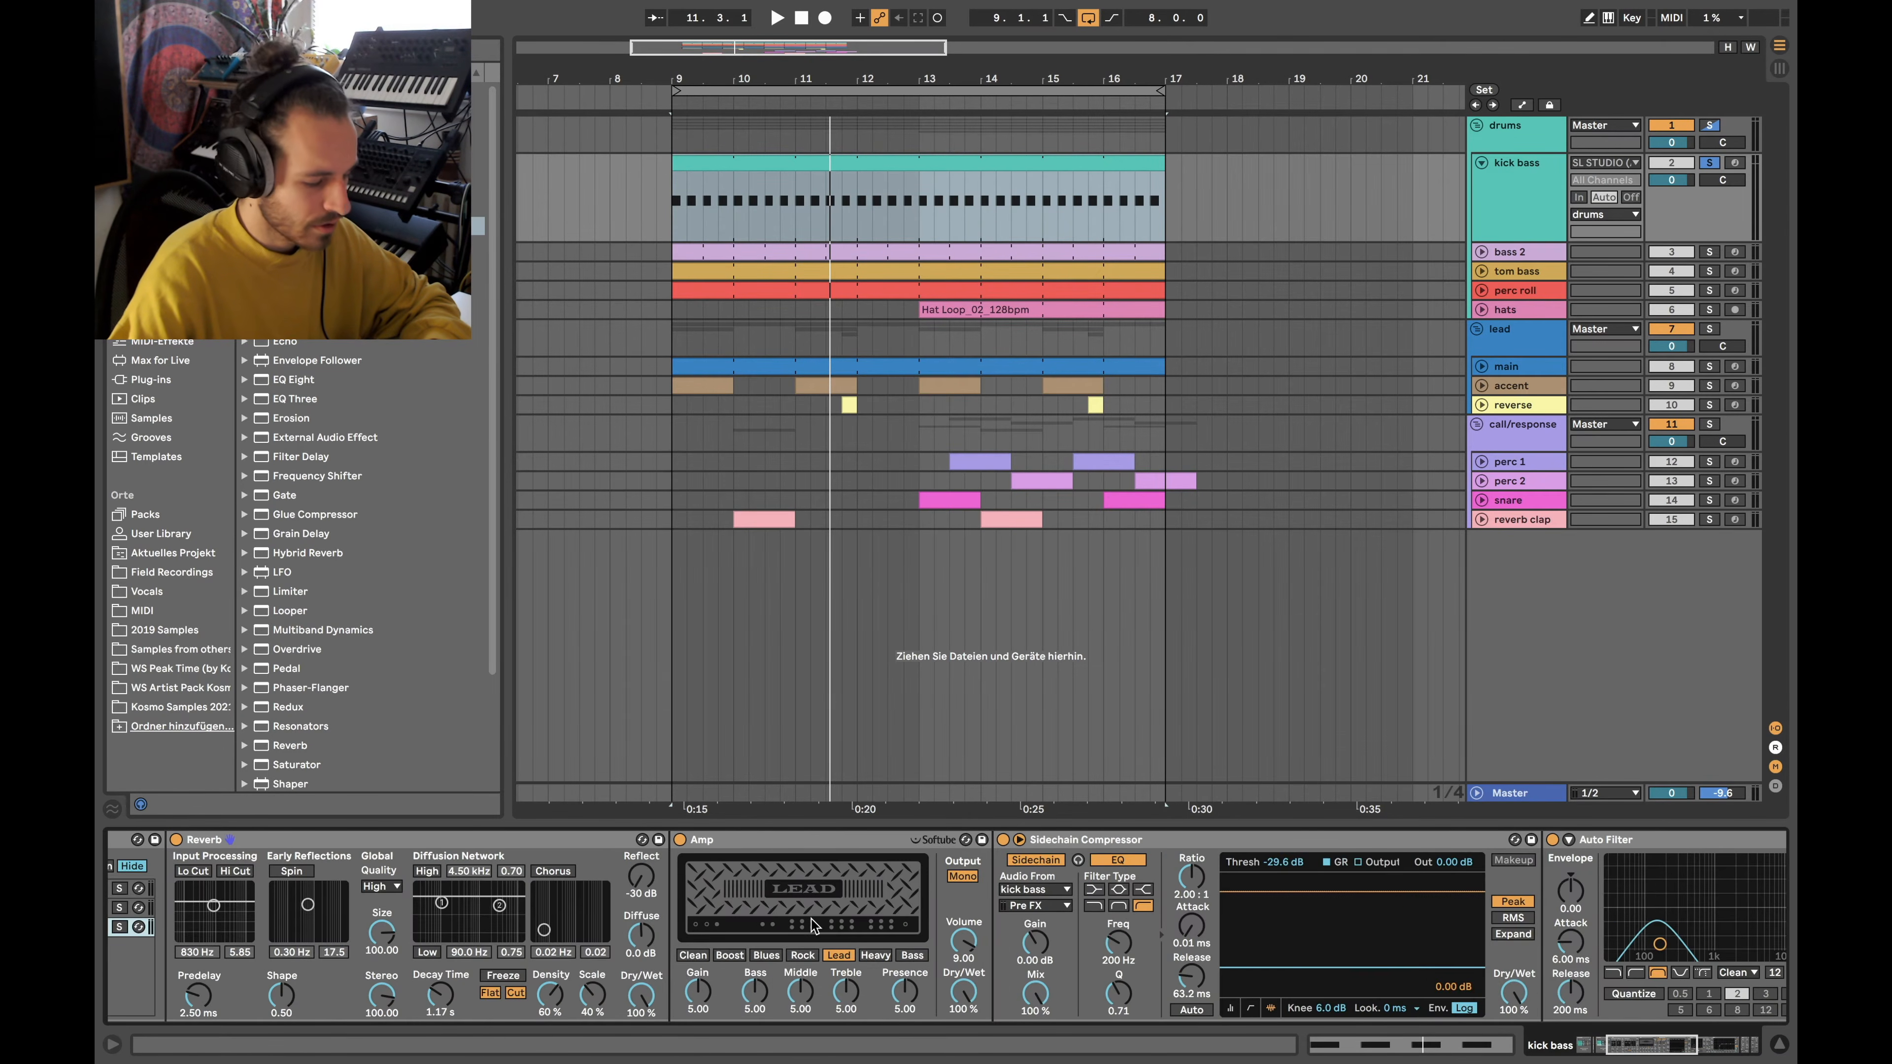
pyautogui.click(487, 926)
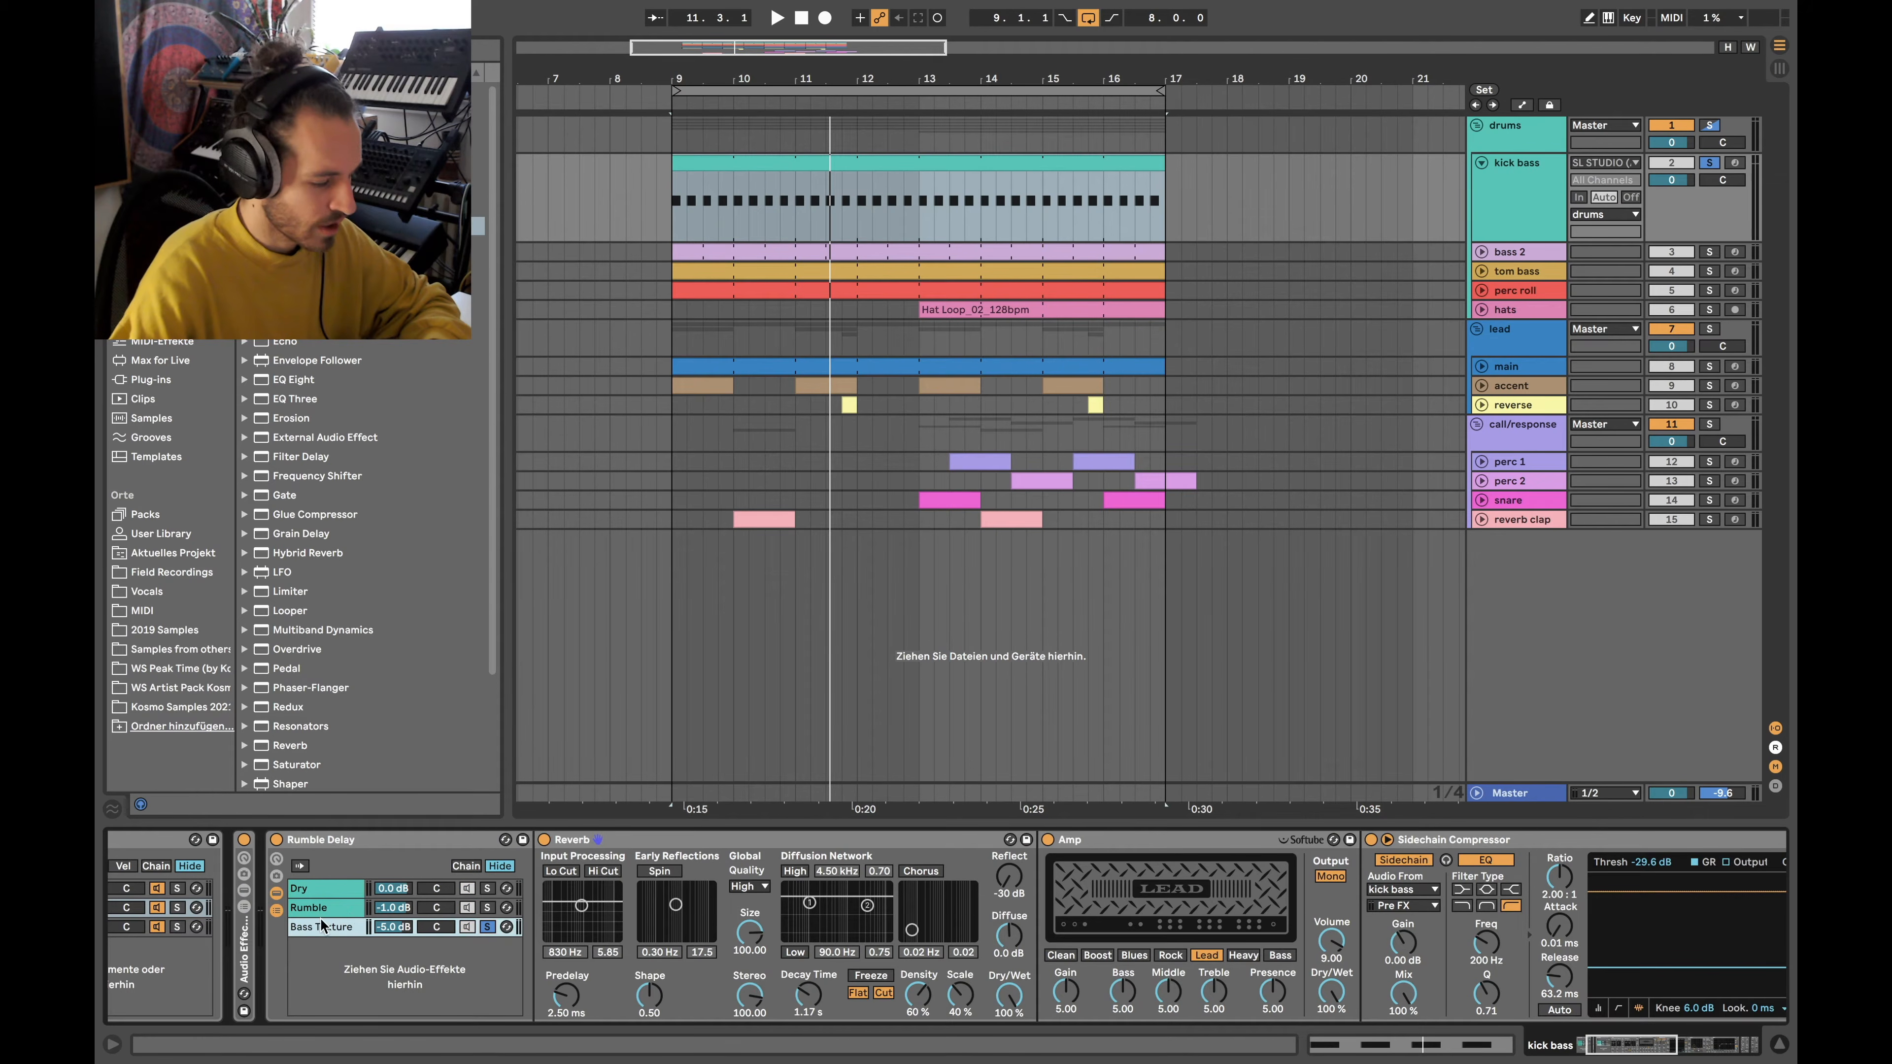
pyautogui.hscroll(20, 790, 933)
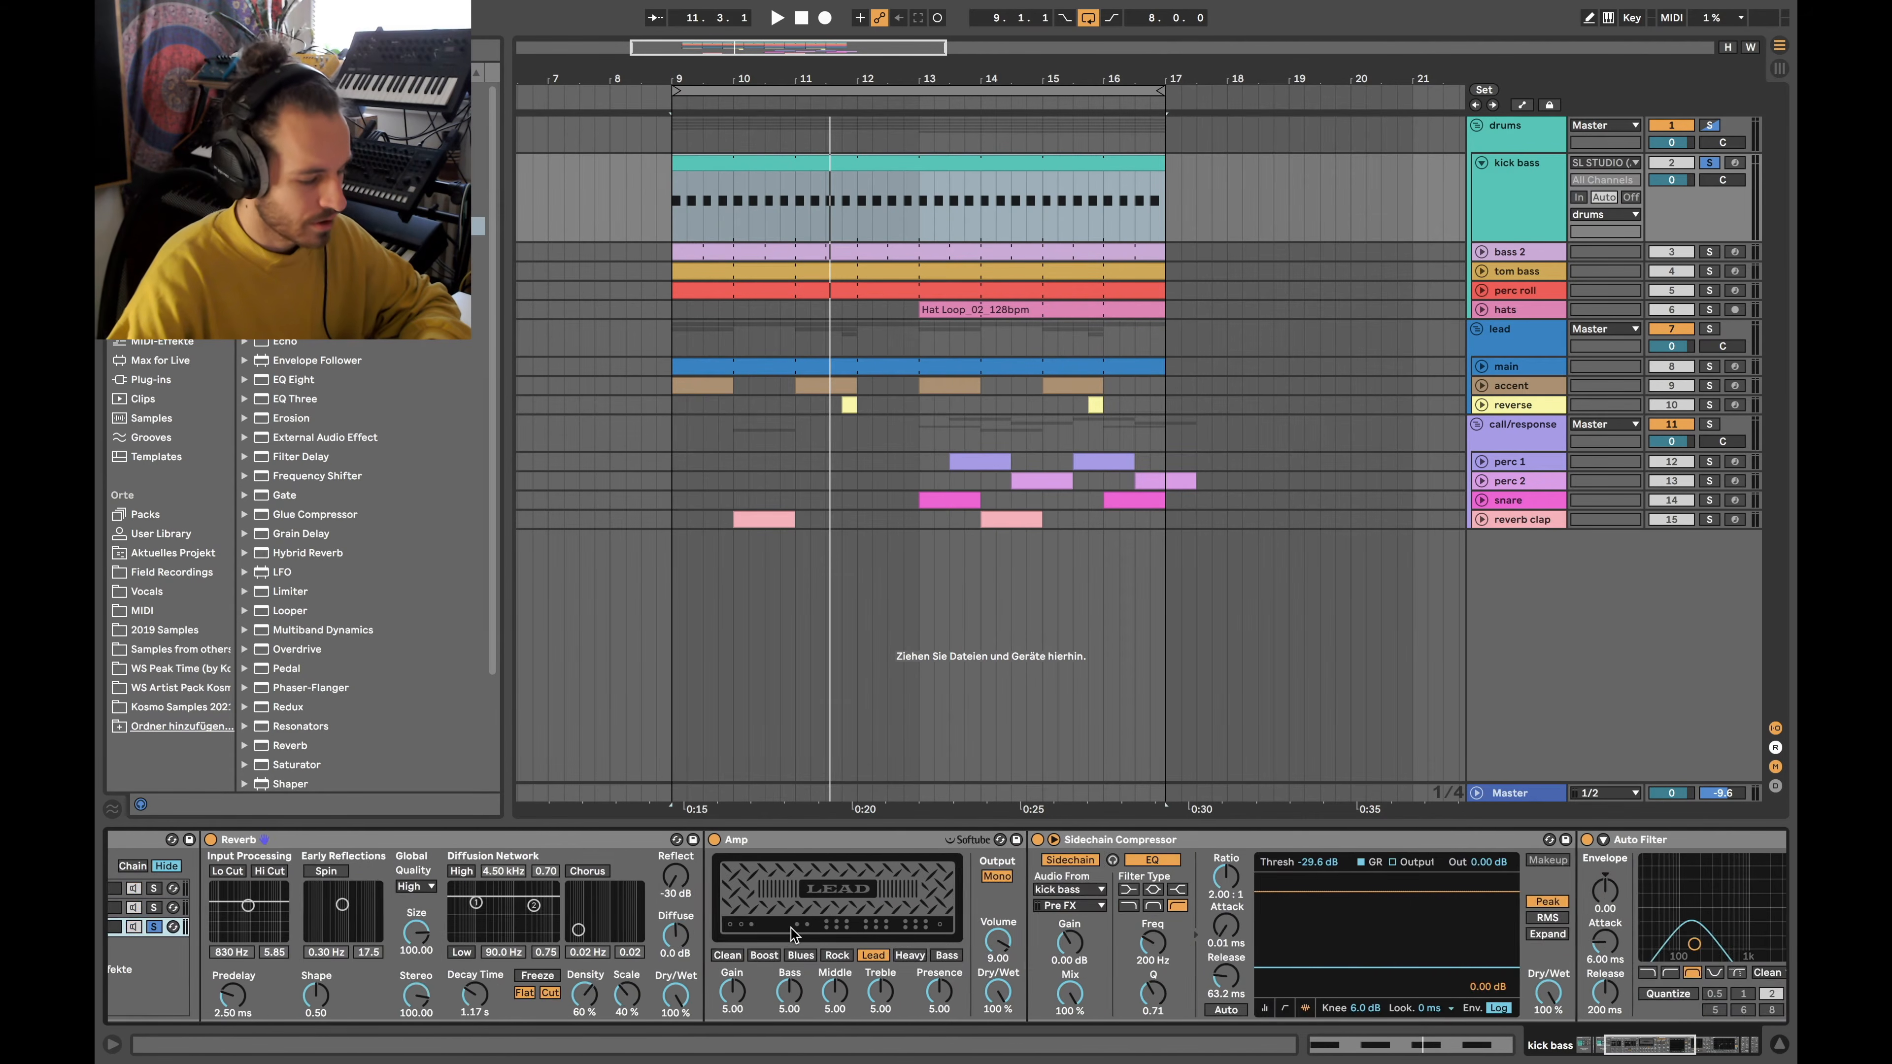
pyautogui.doubleClick(1268, 898)
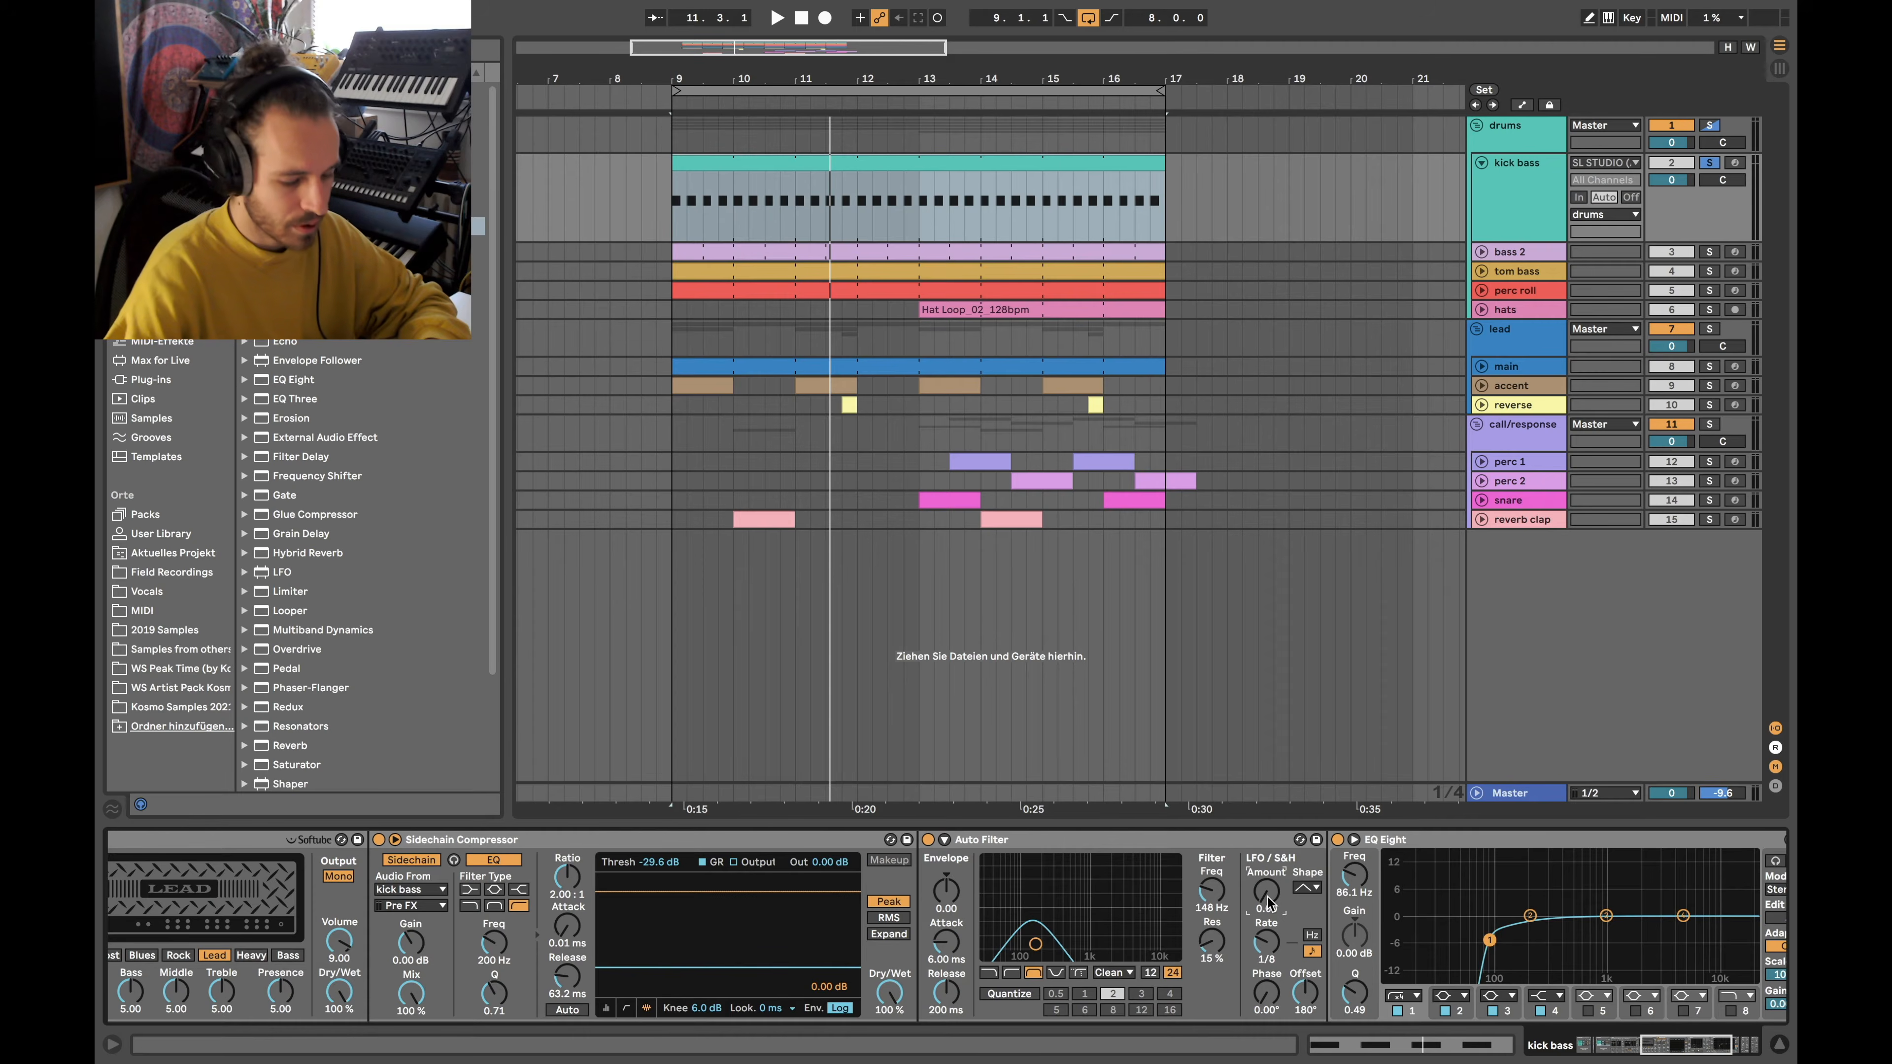
pyautogui.press('space')
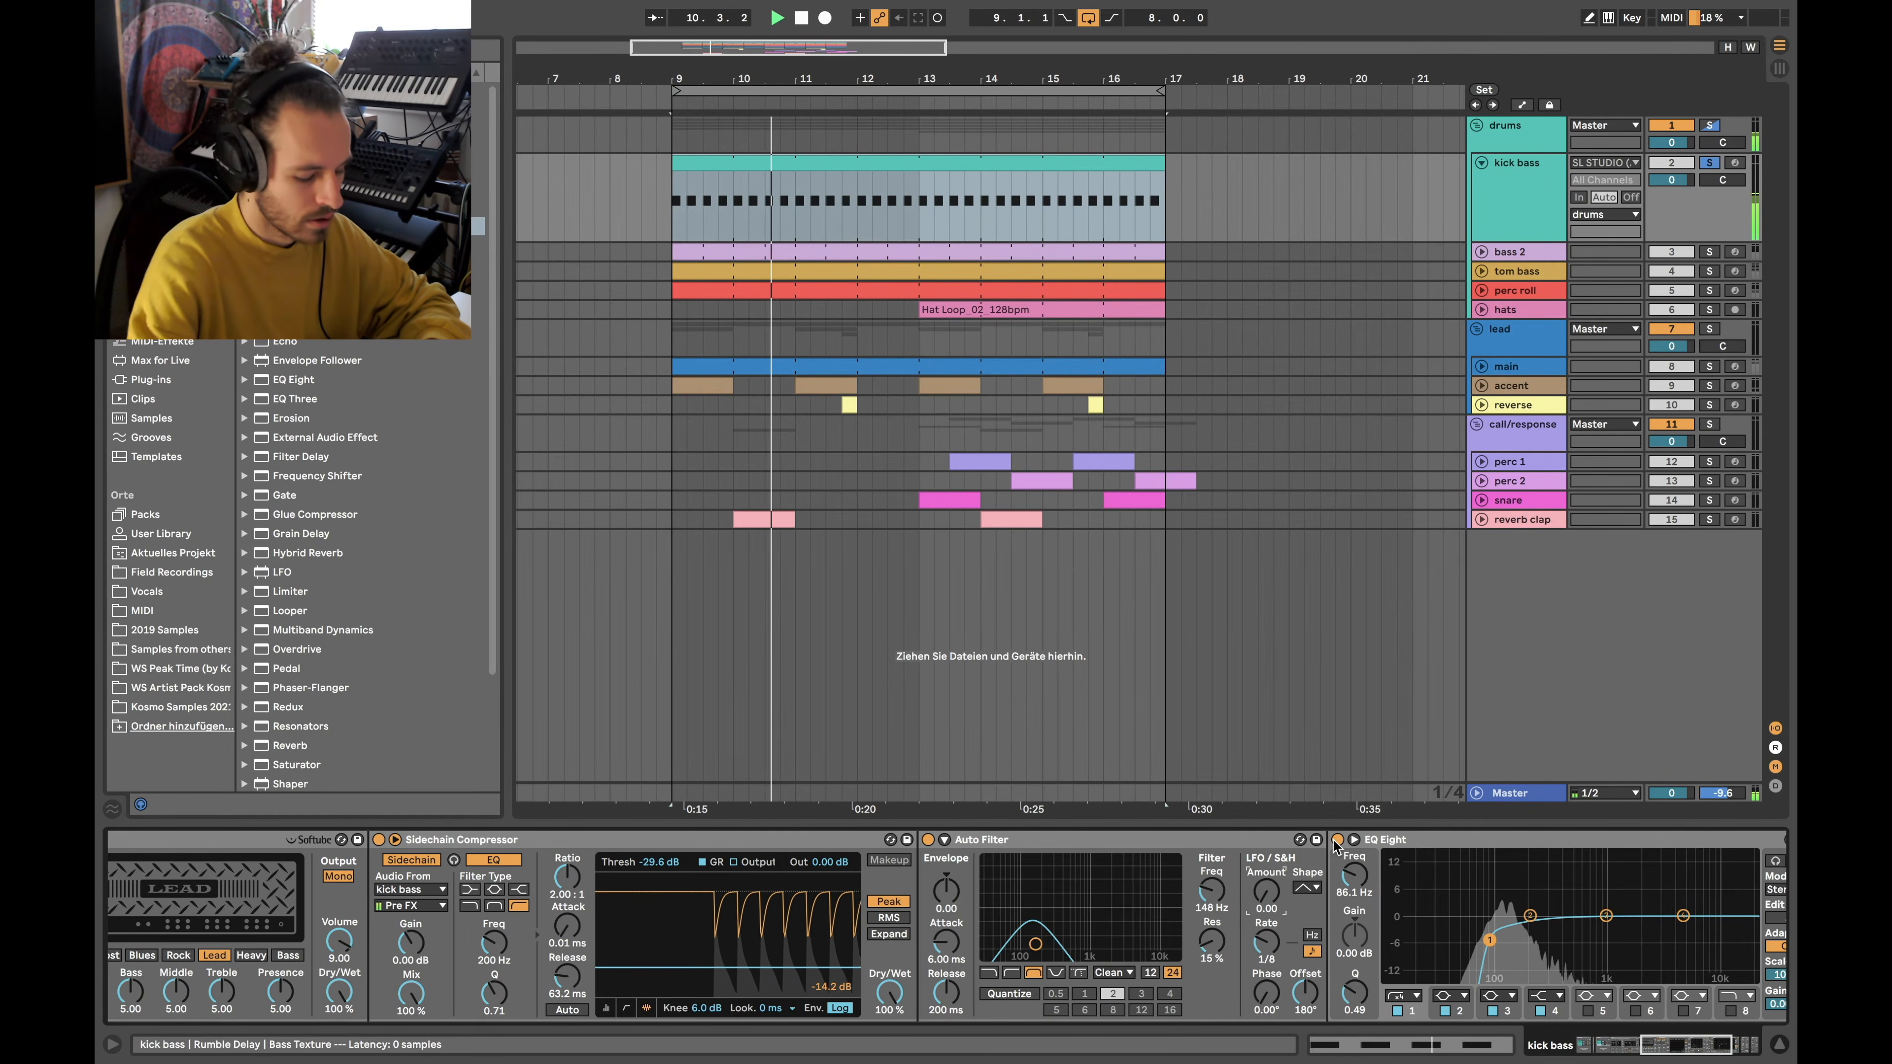
pyautogui.press('super+z')
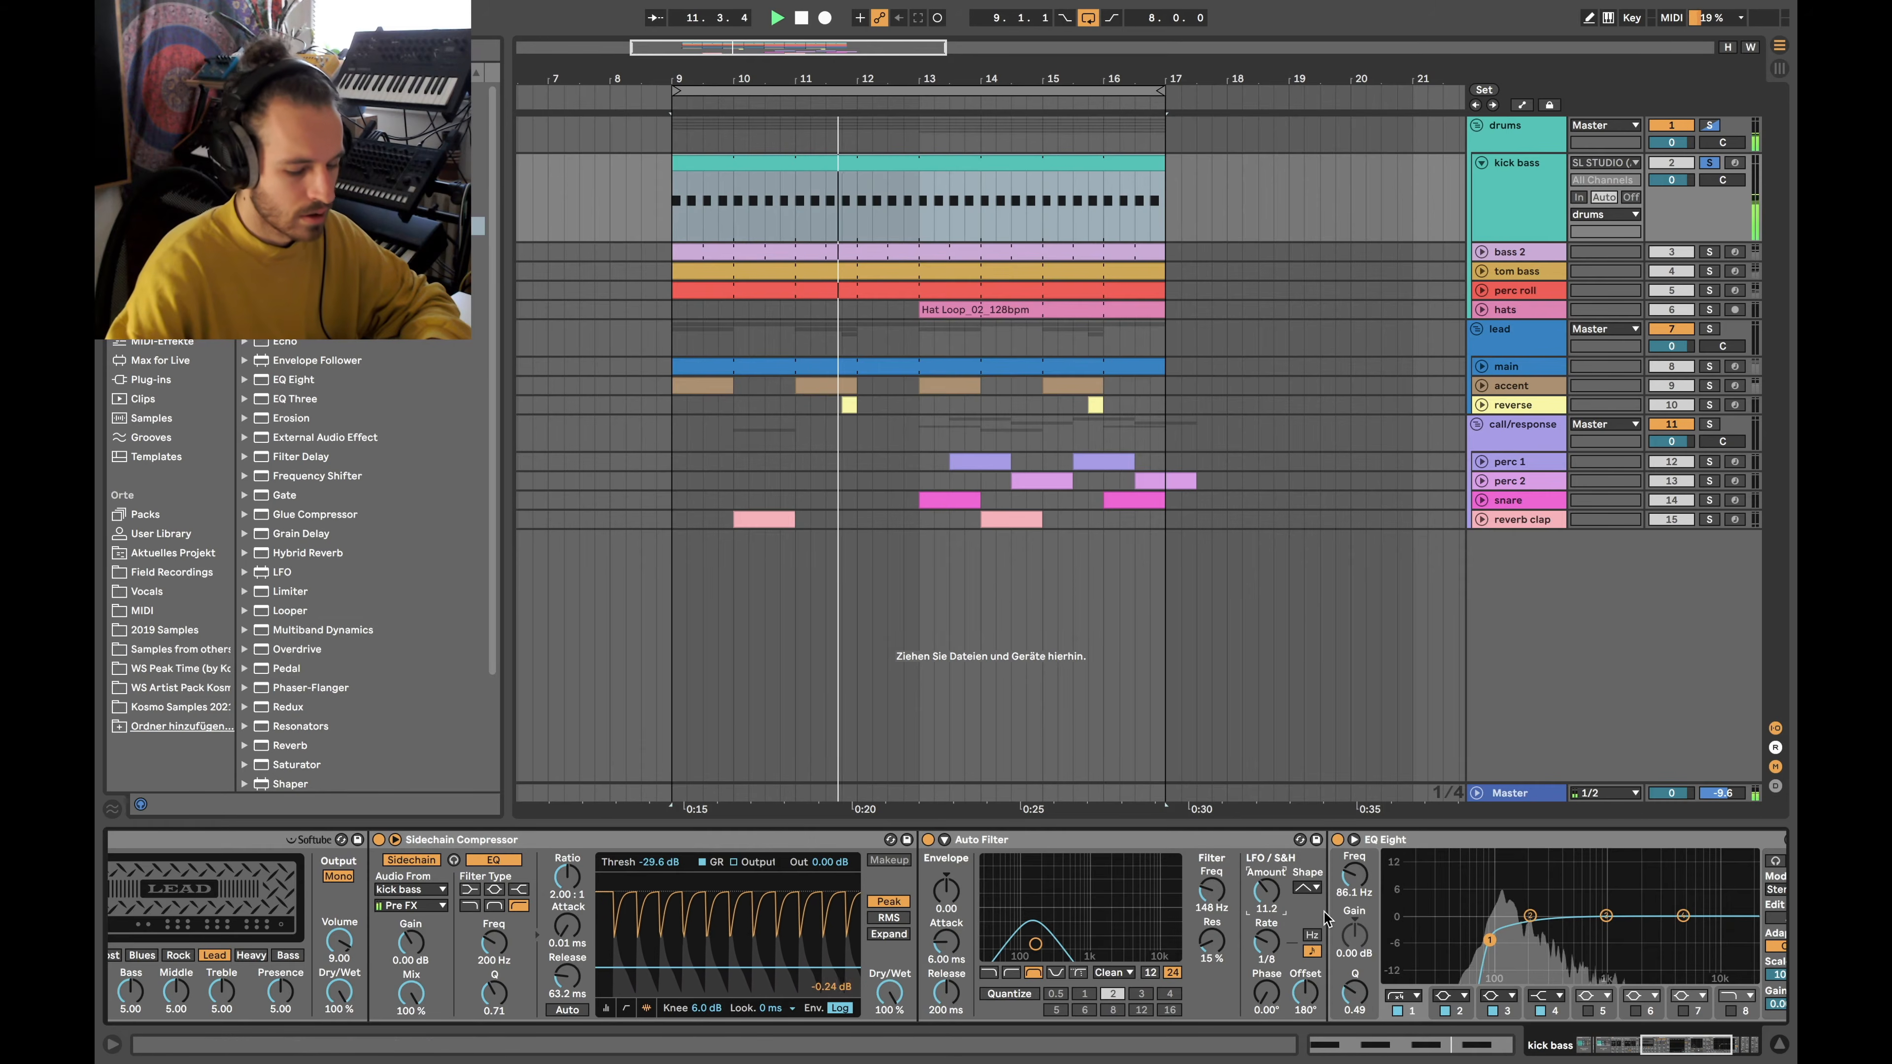
pyautogui.press('space')
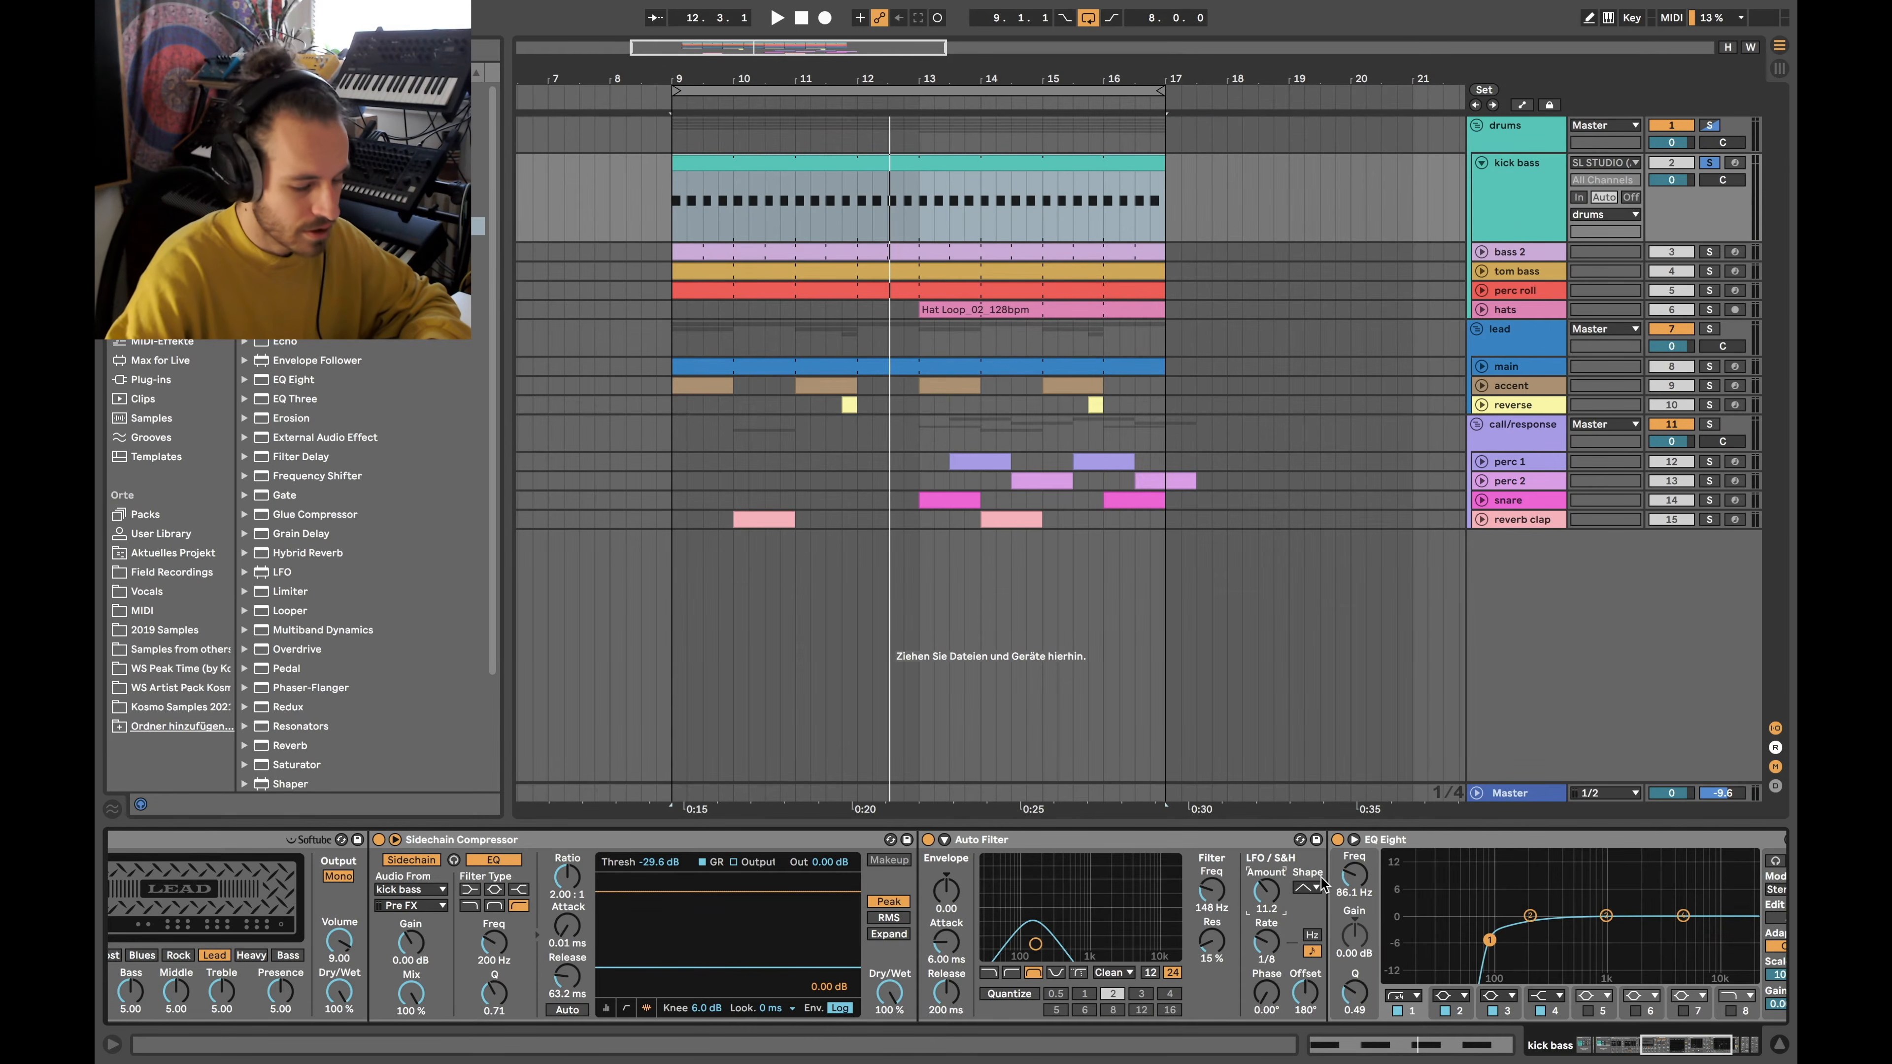
pyautogui.hscroll(-15, 954, 924)
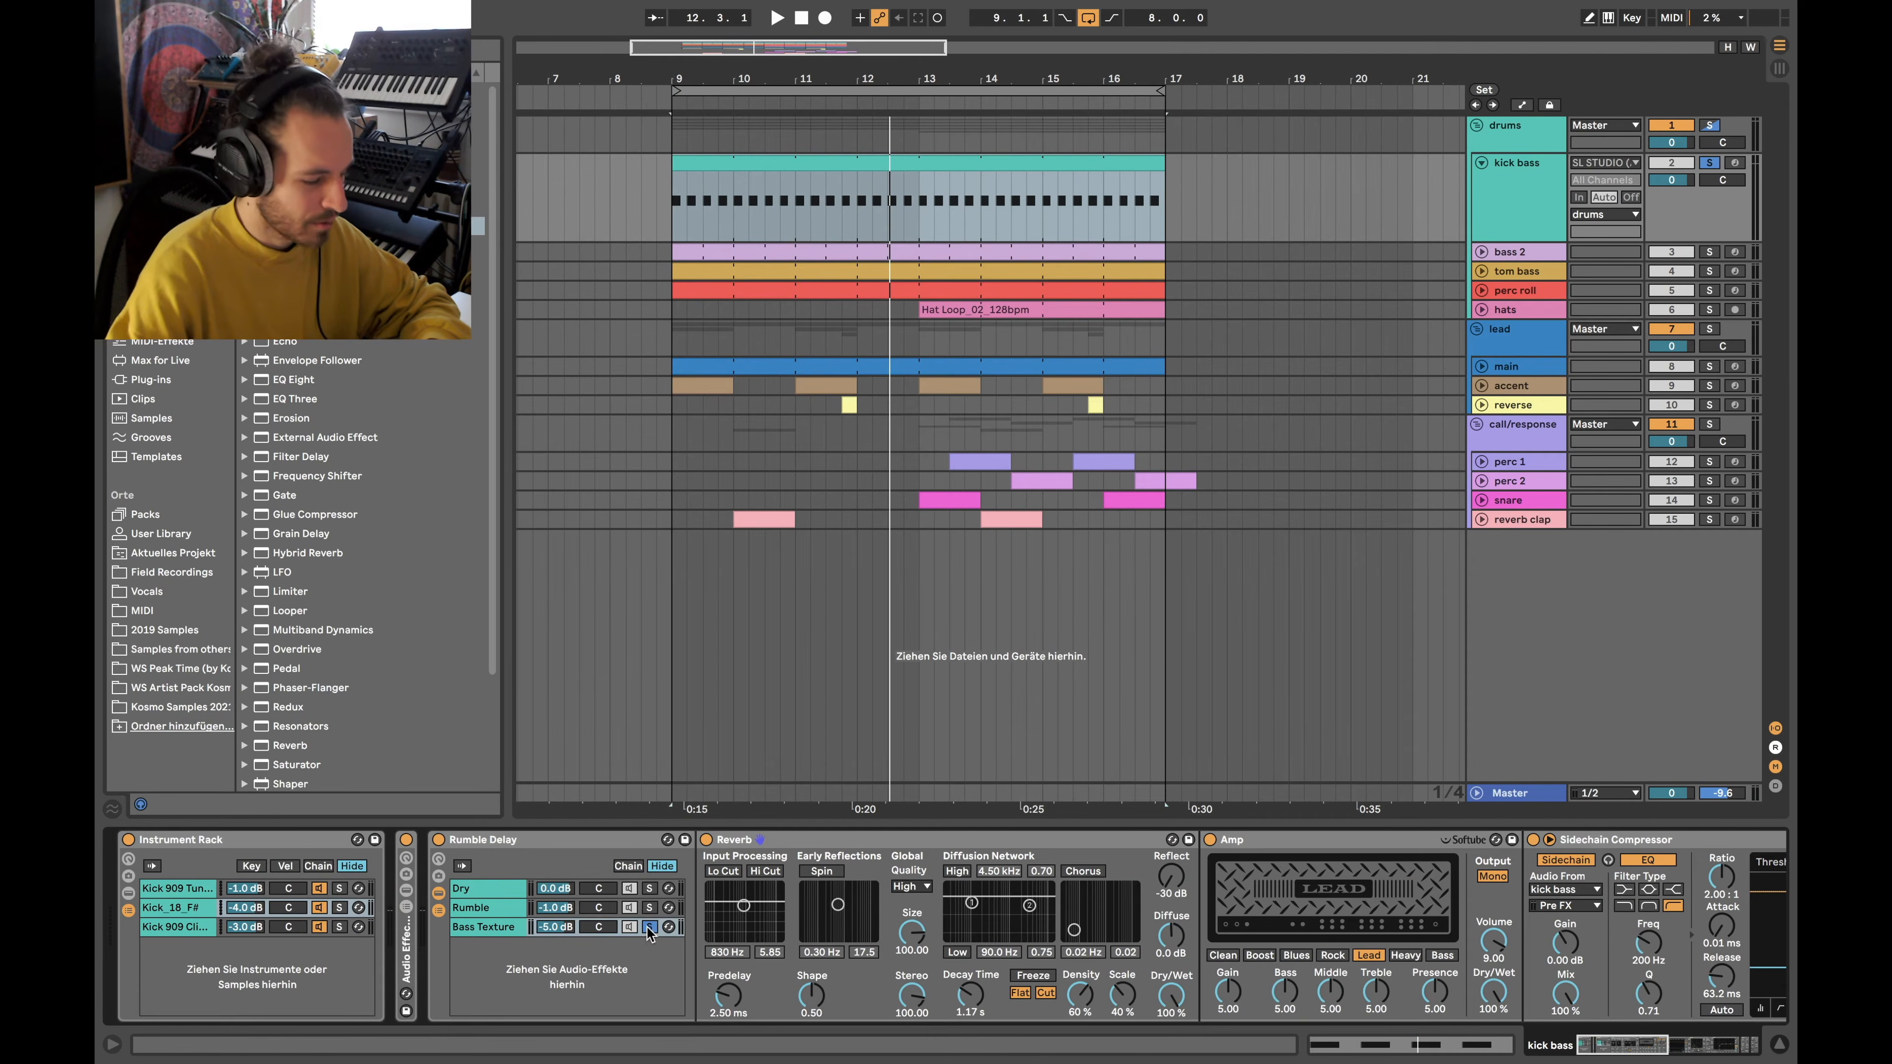
pyautogui.click(649, 926)
pyautogui.click(1709, 162)
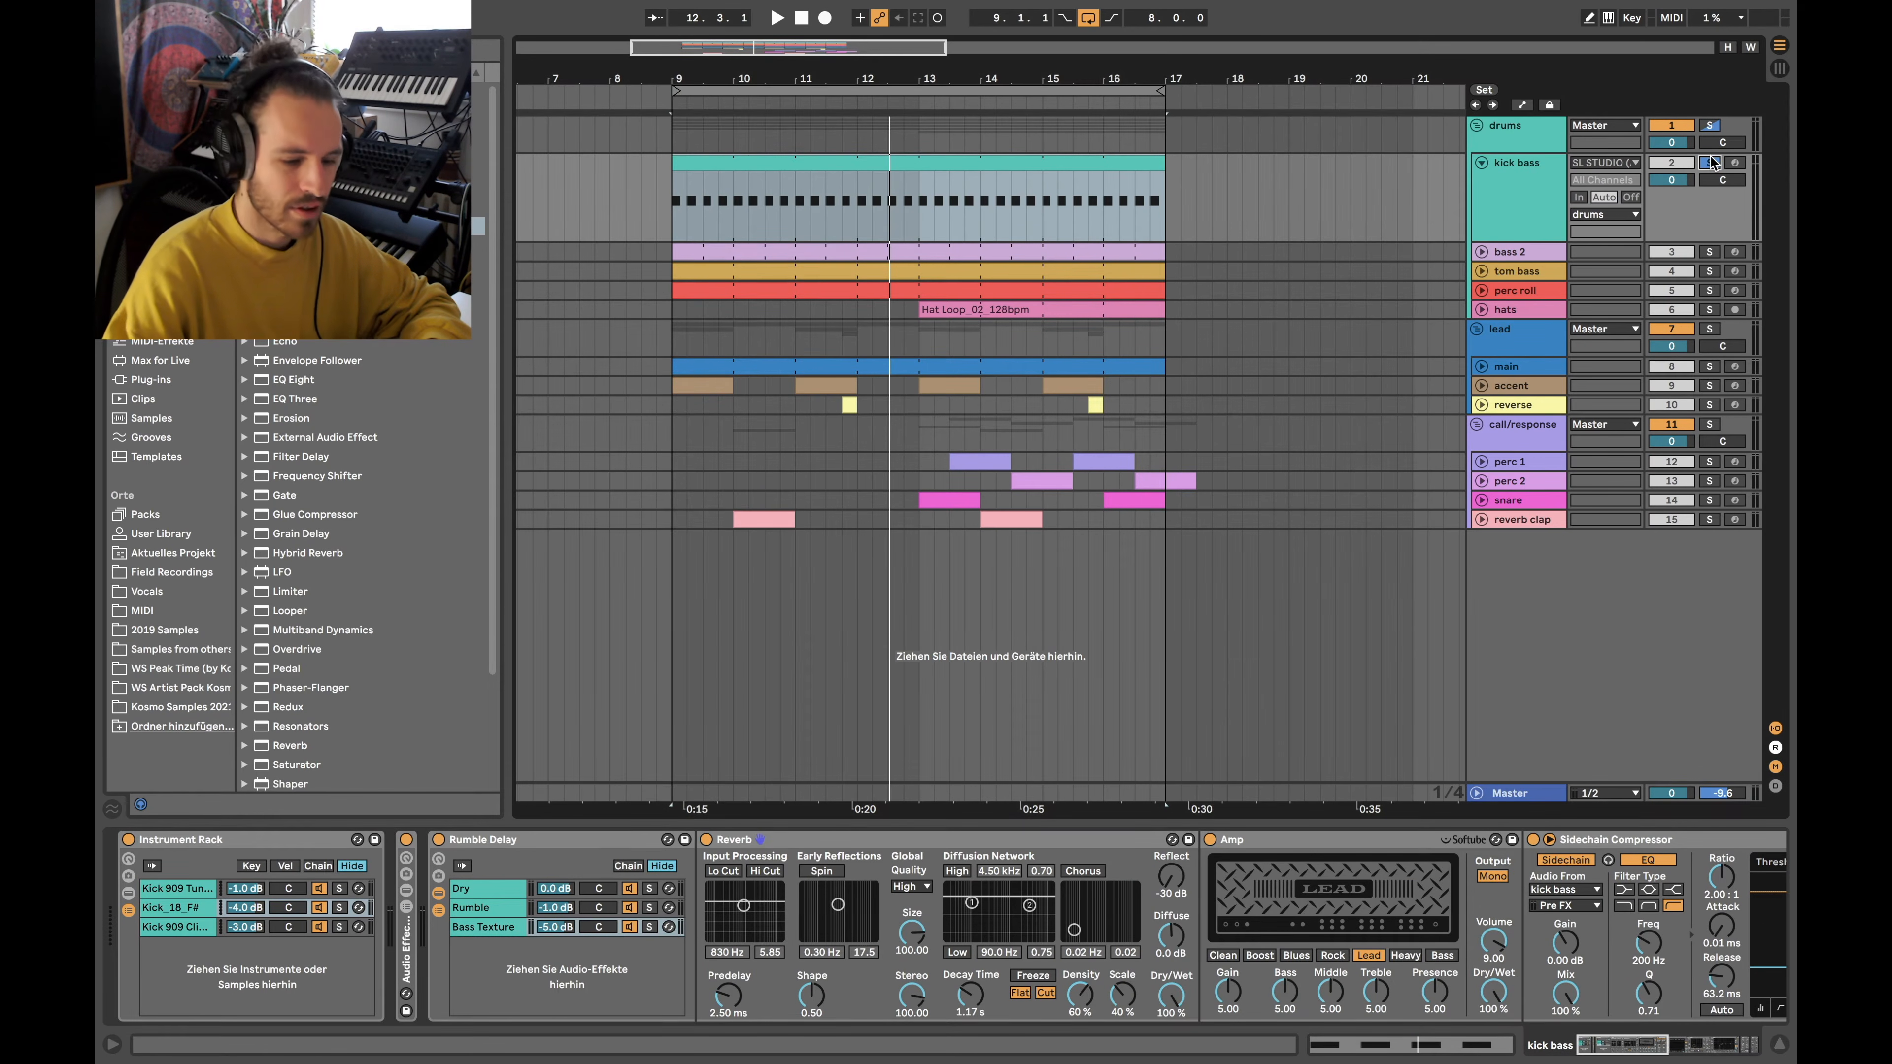
pyautogui.click(747, 161)
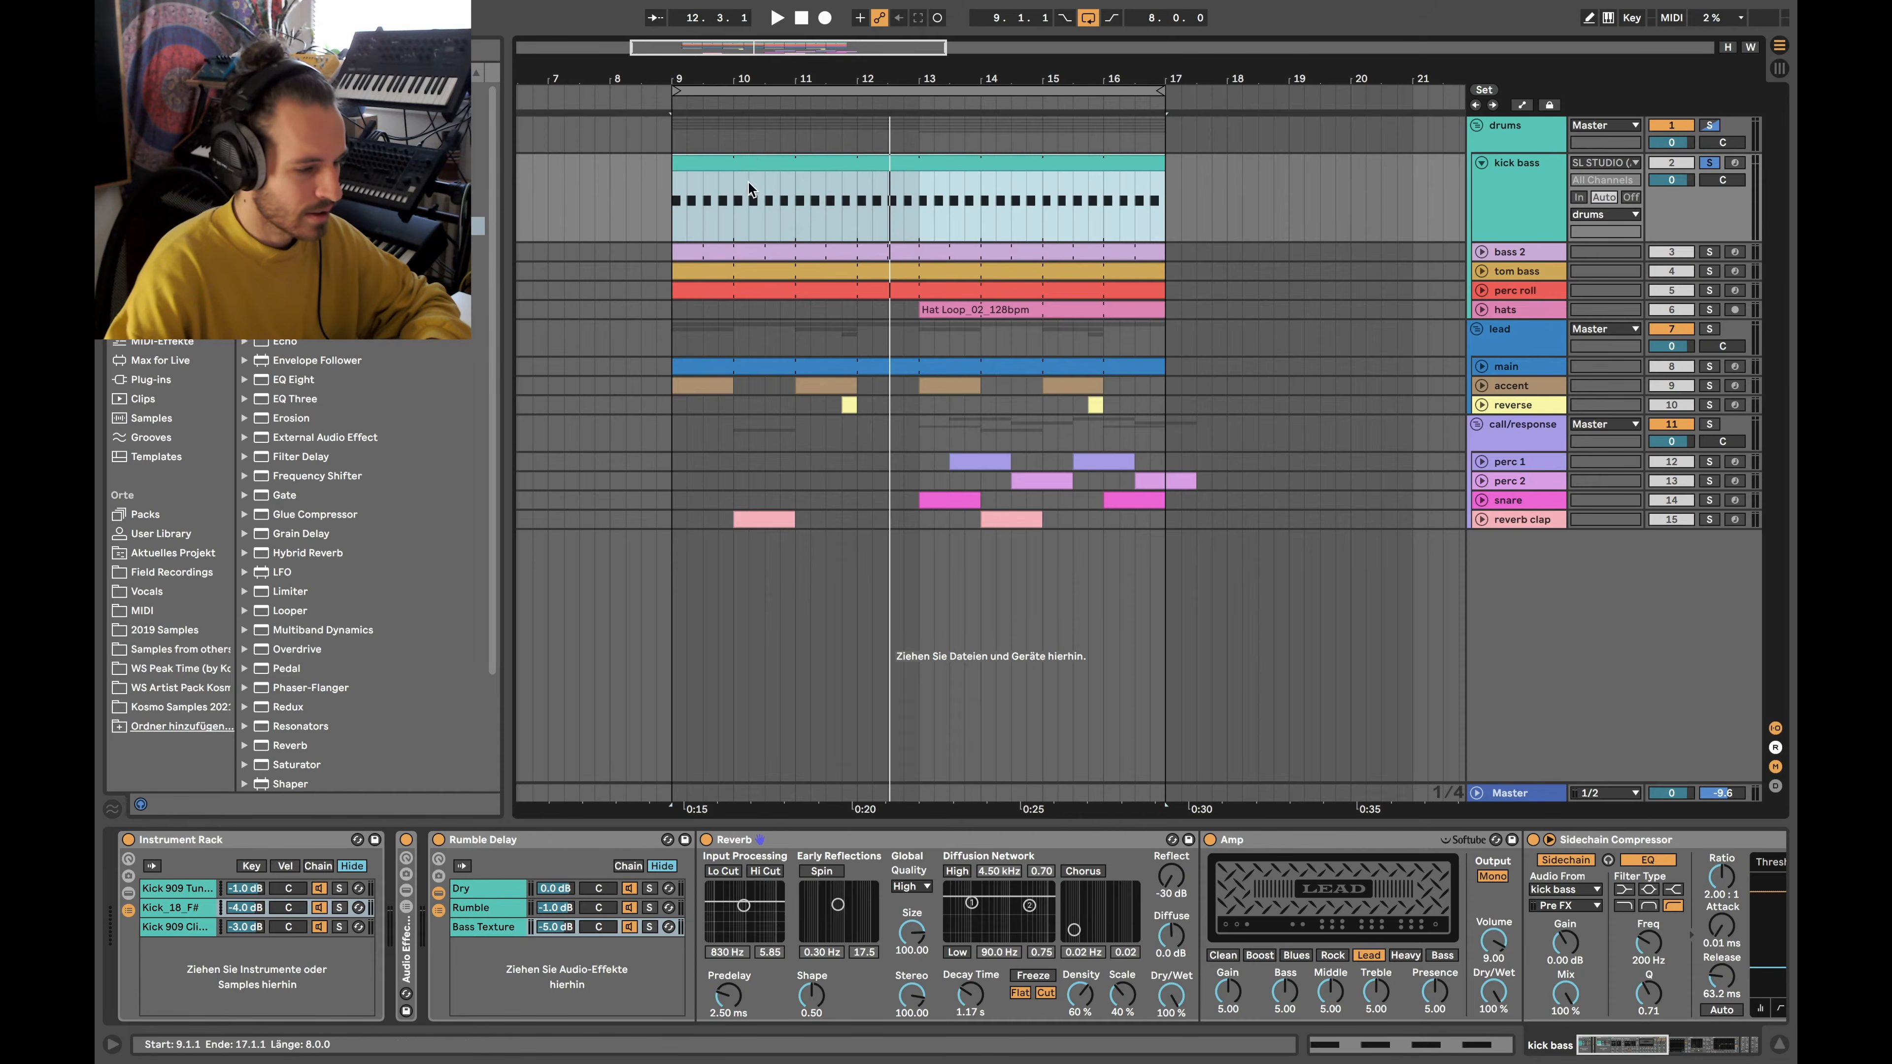
# Enable the Dry chain's Redux and Utility, comparing Redux bypassed and active during playback from bar 9
pyautogui.click(455, 890)
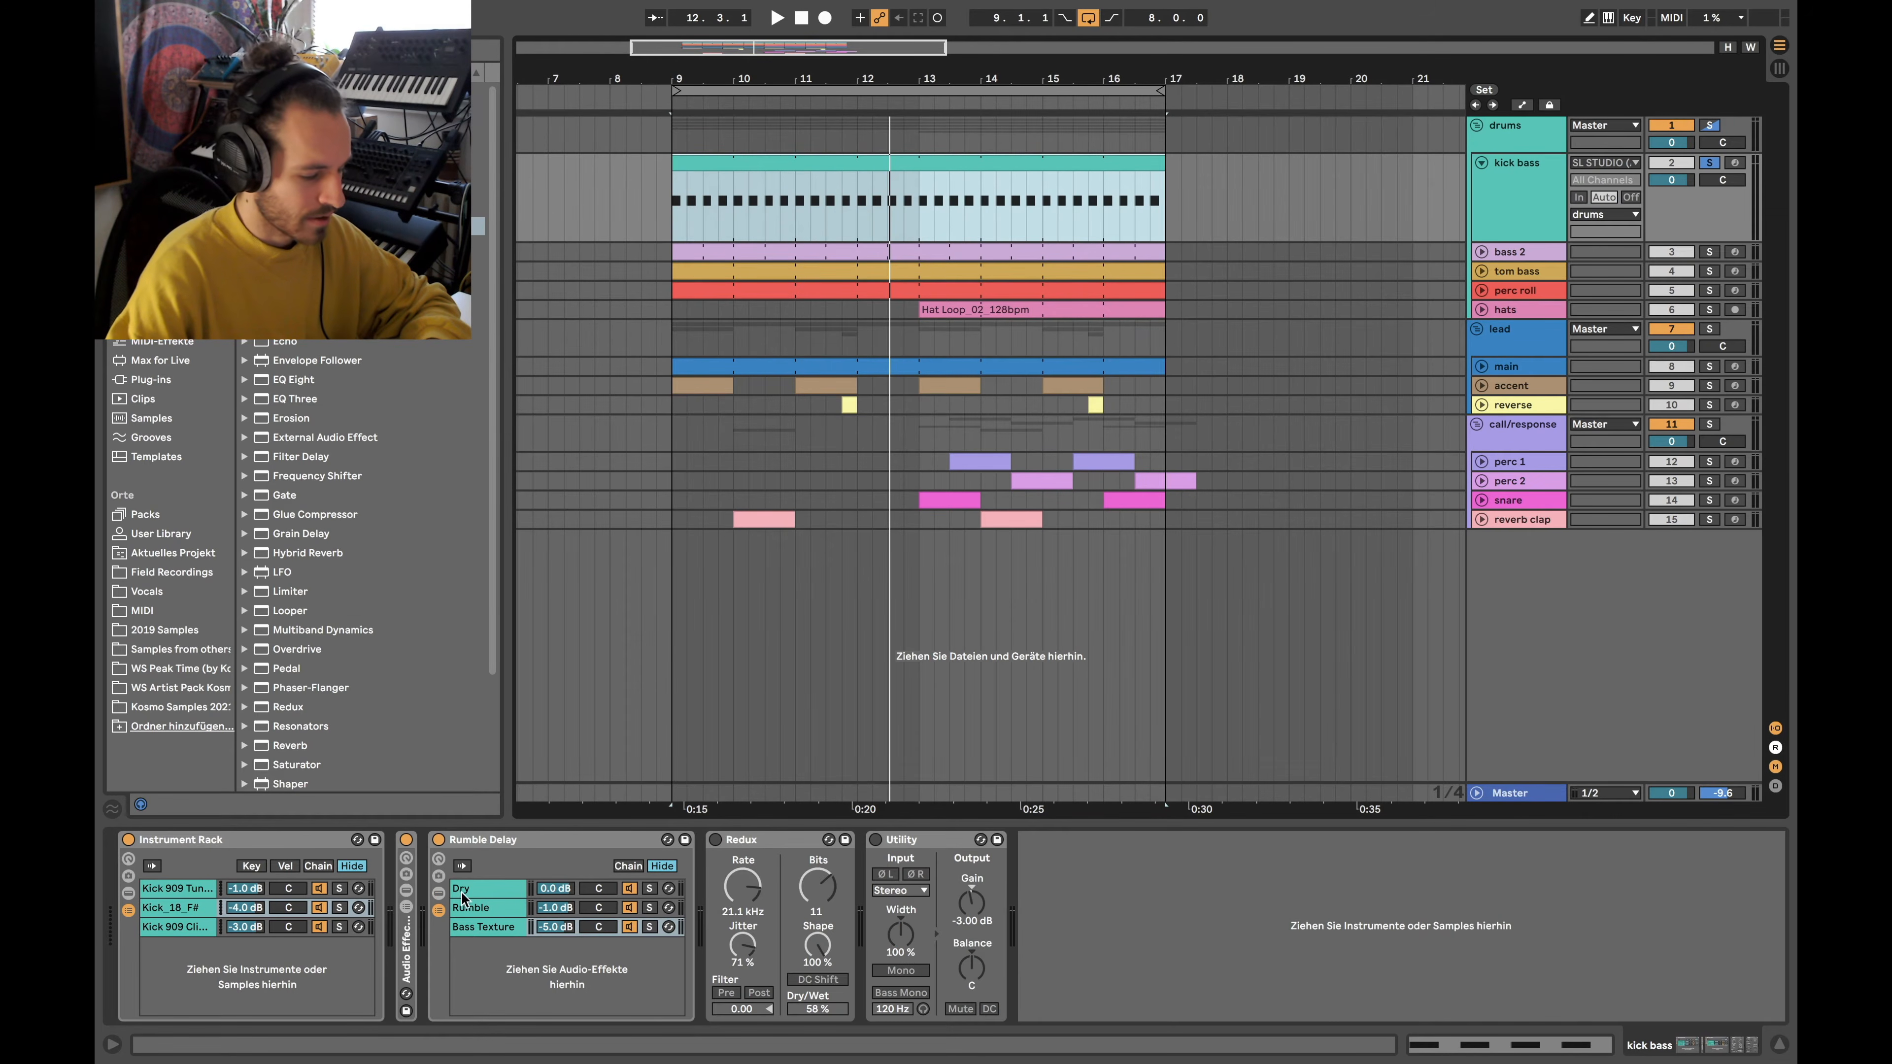
pyautogui.click(715, 840)
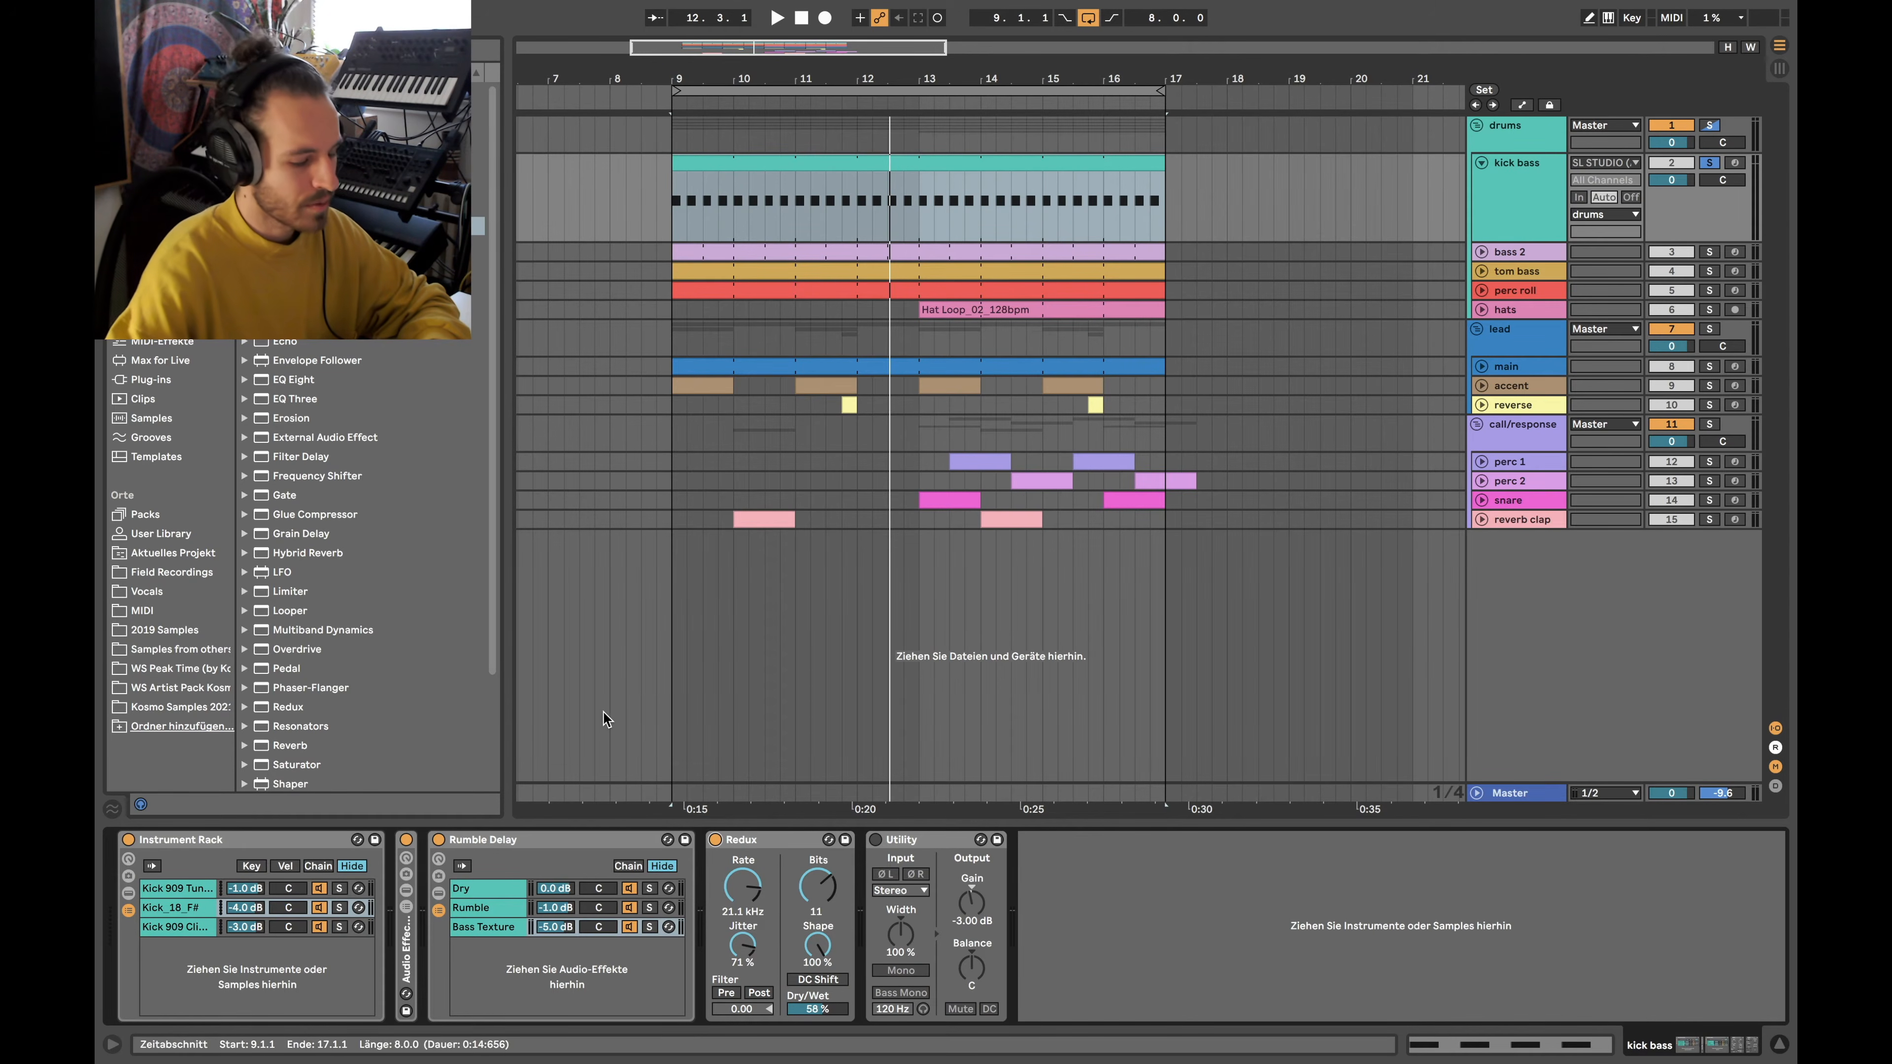
pyautogui.click(710, 165)
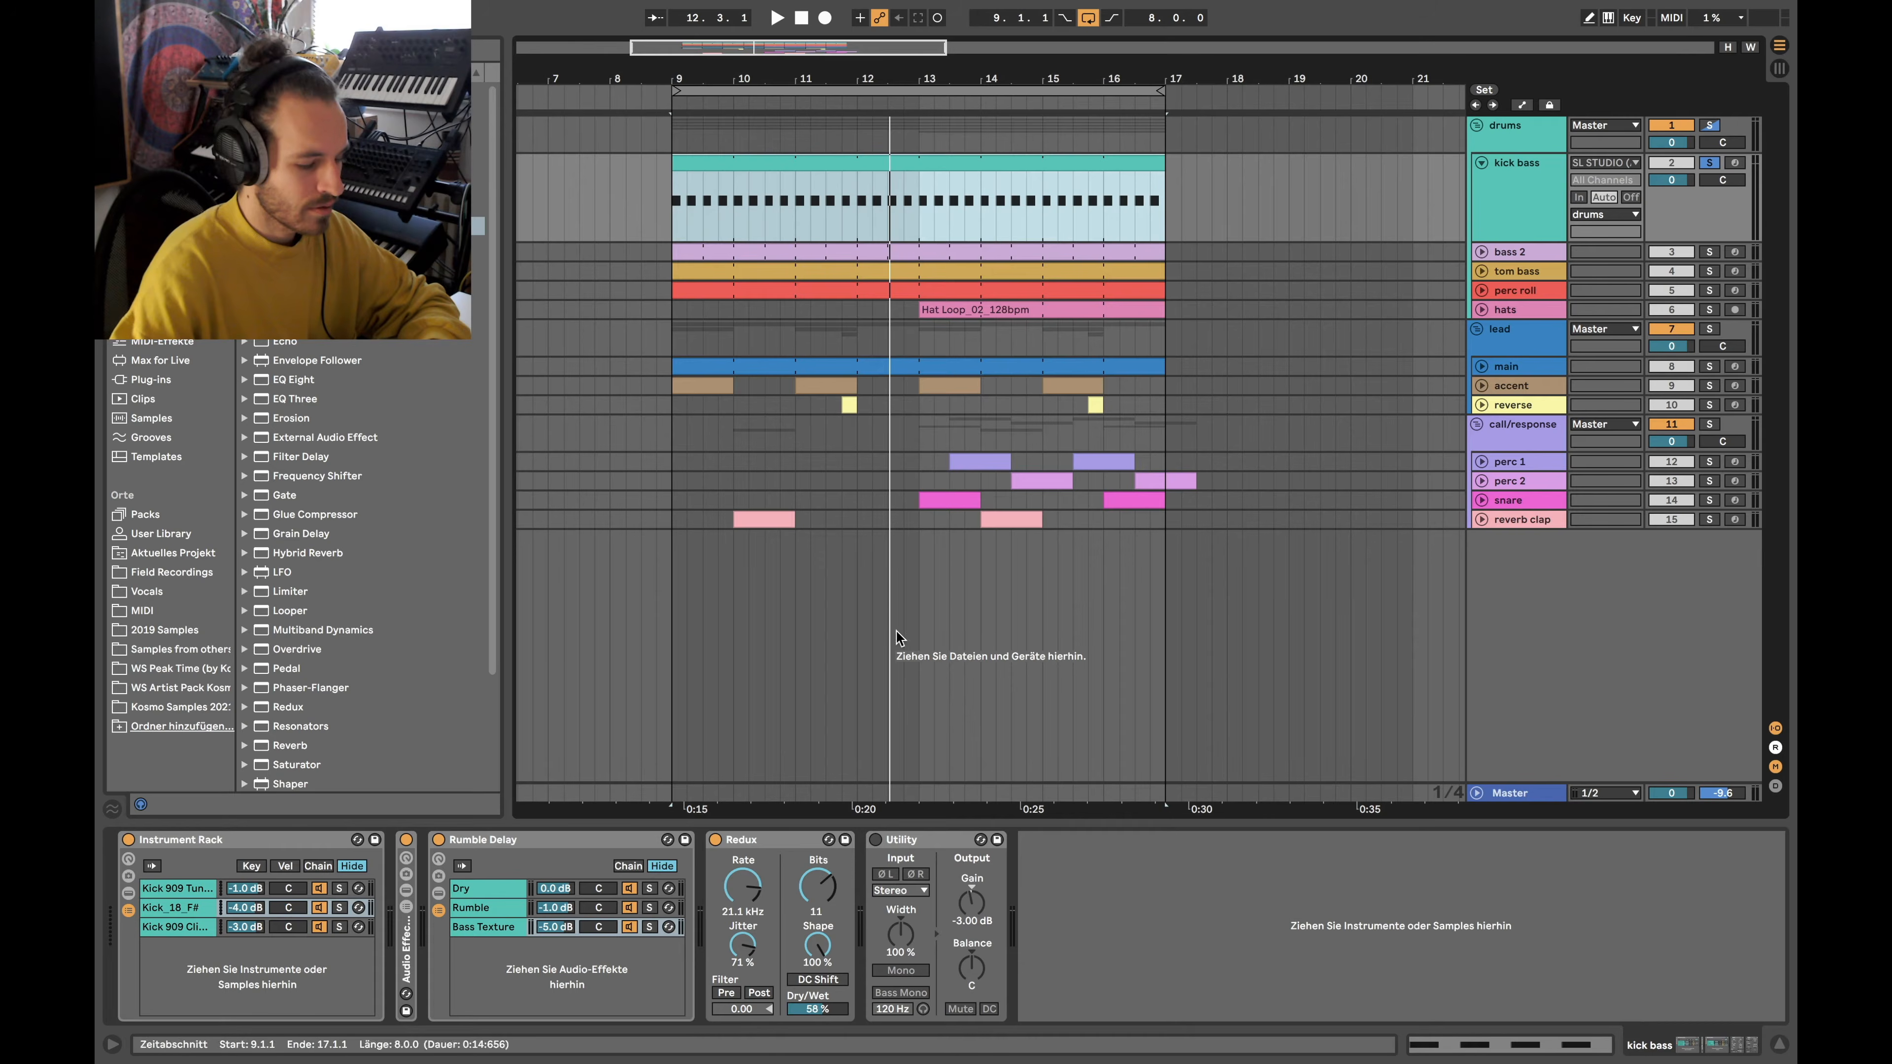
pyautogui.click(876, 840)
pyautogui.click(716, 840)
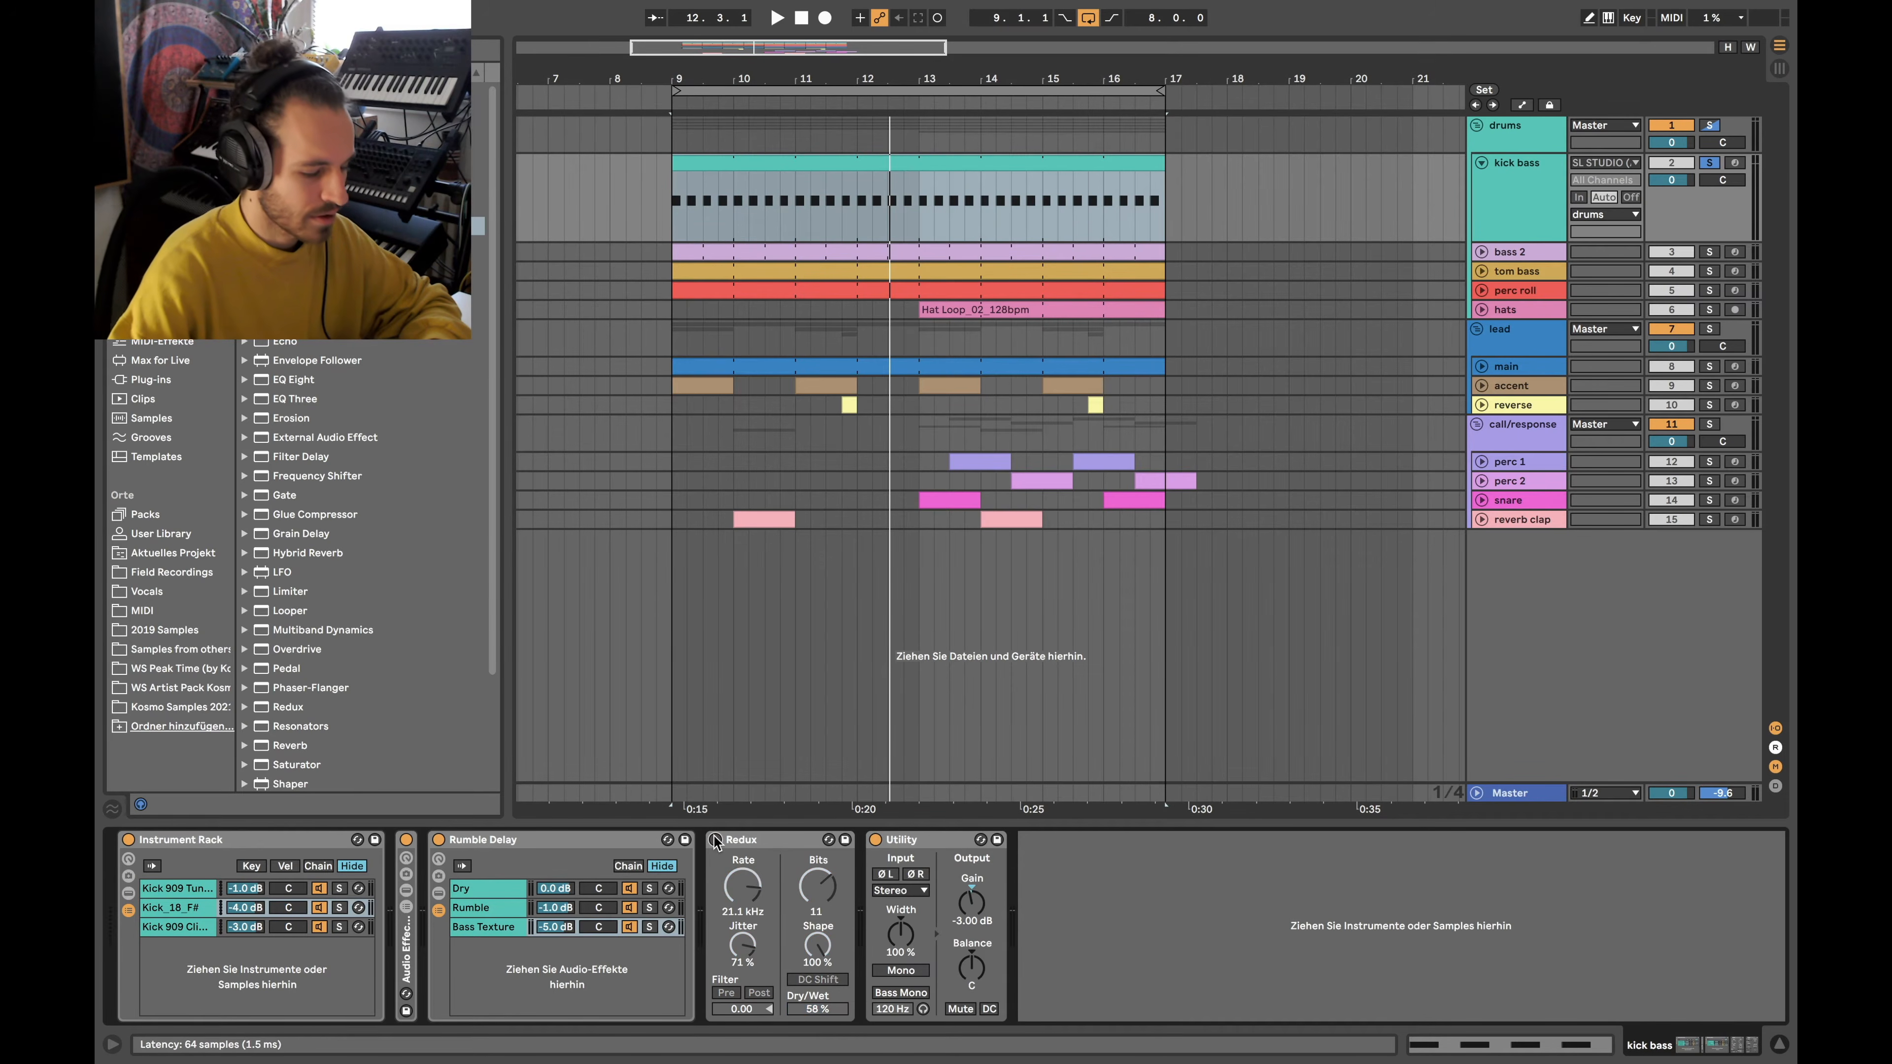
pyautogui.press('space')
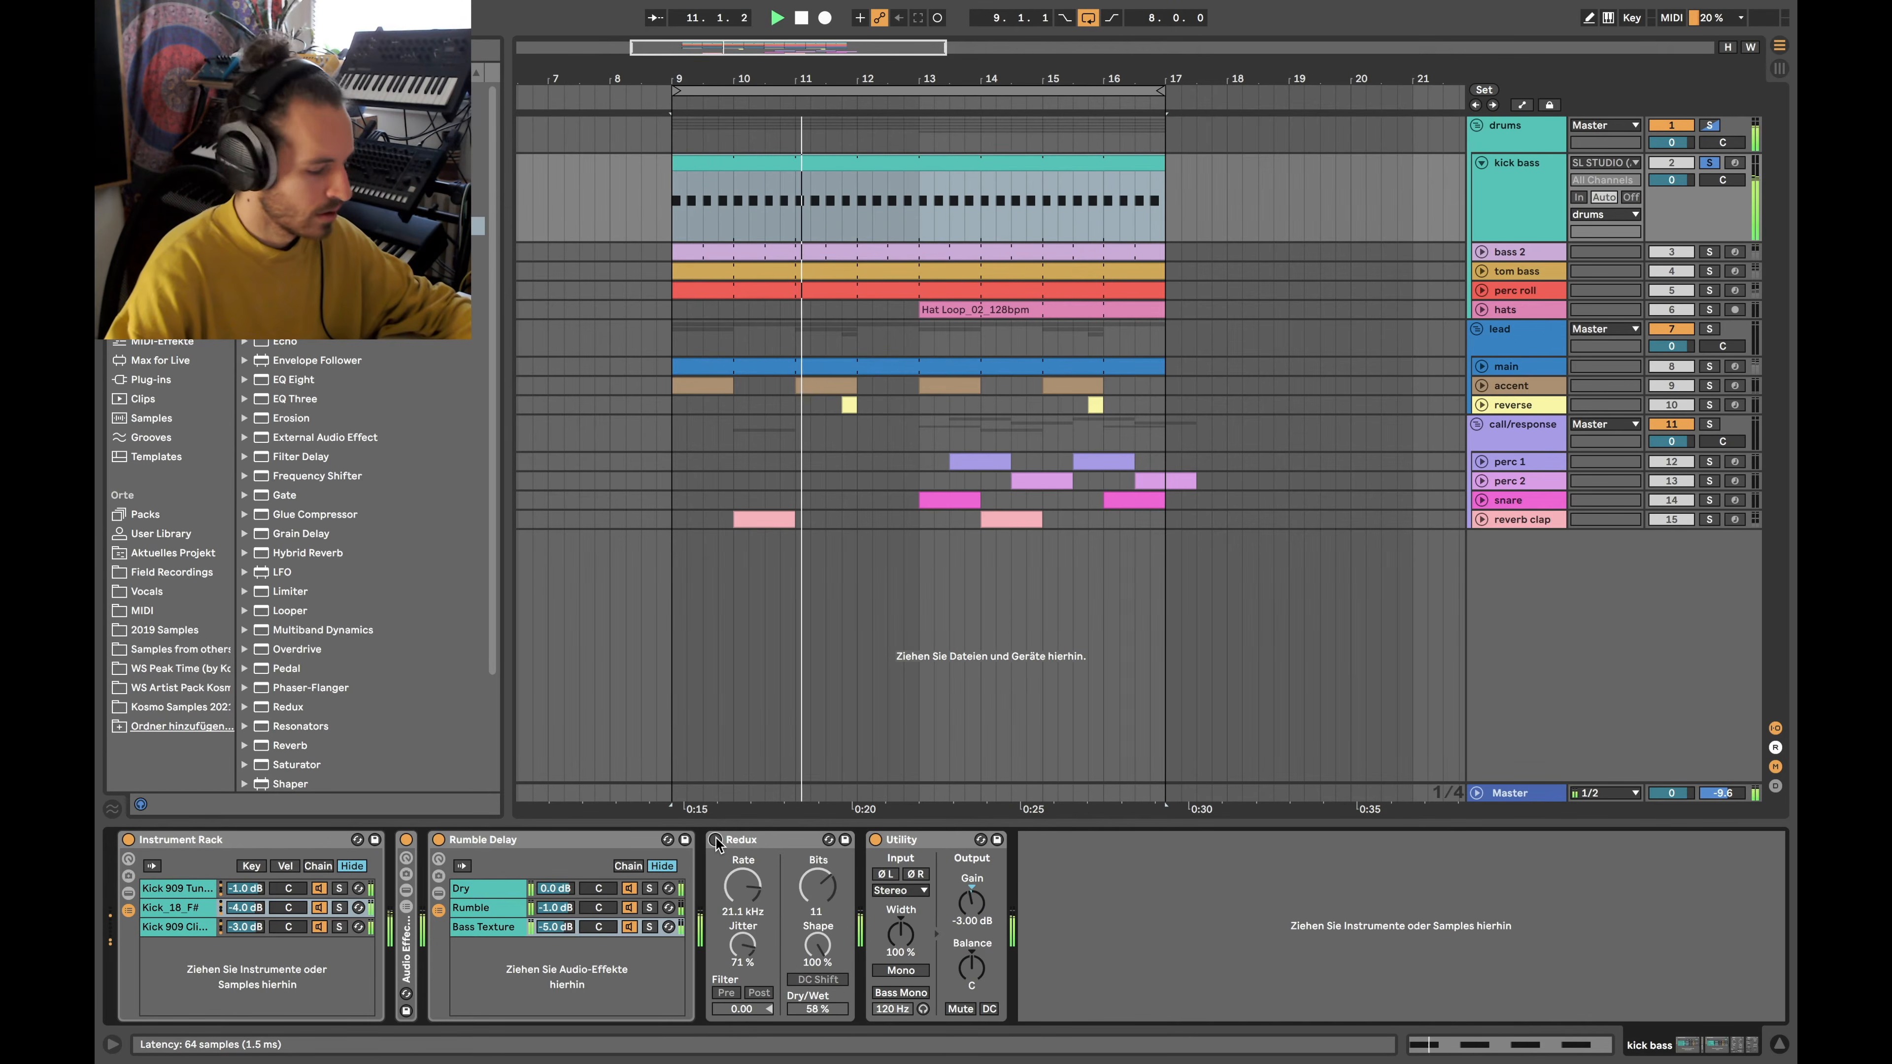
pyautogui.click(715, 839)
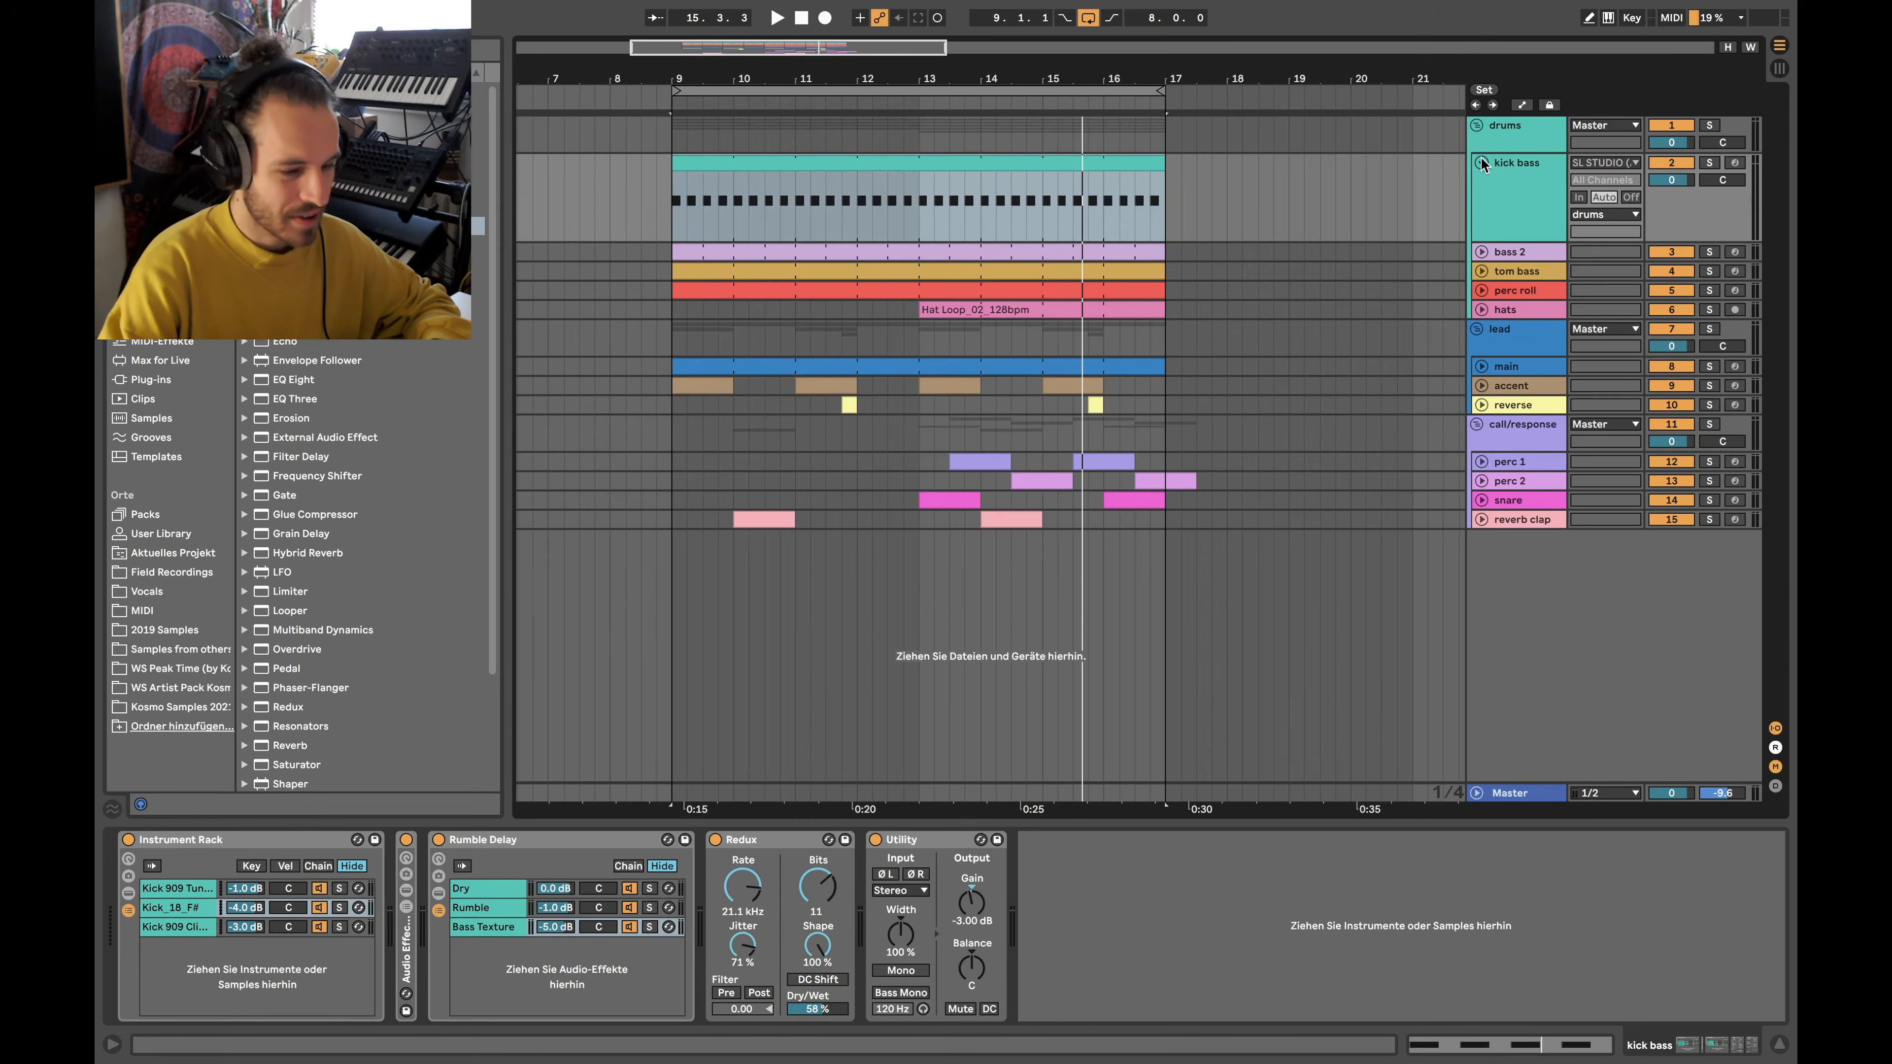
# Collapse kick bass, unfold bass 2 and tom bass, and view their instruments
pyautogui.click(1481, 163)
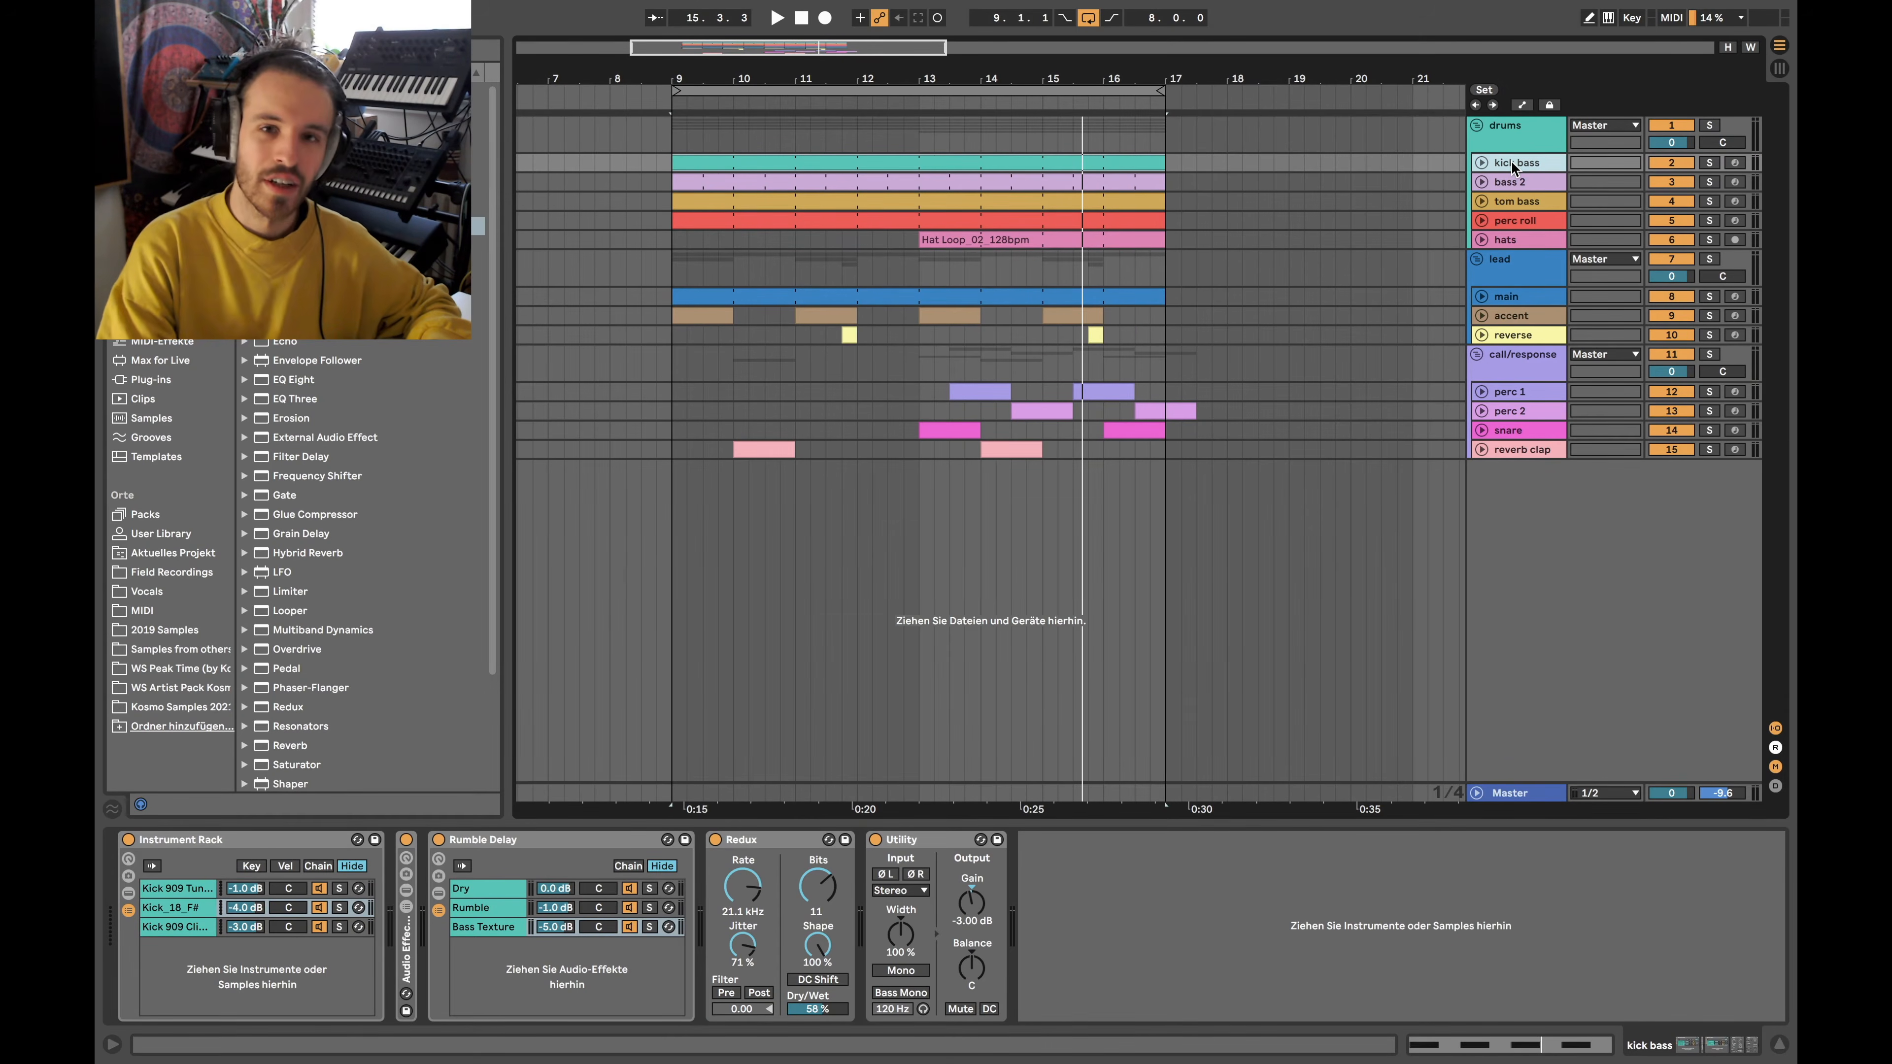
pyautogui.click(1480, 201)
pyautogui.click(1480, 182)
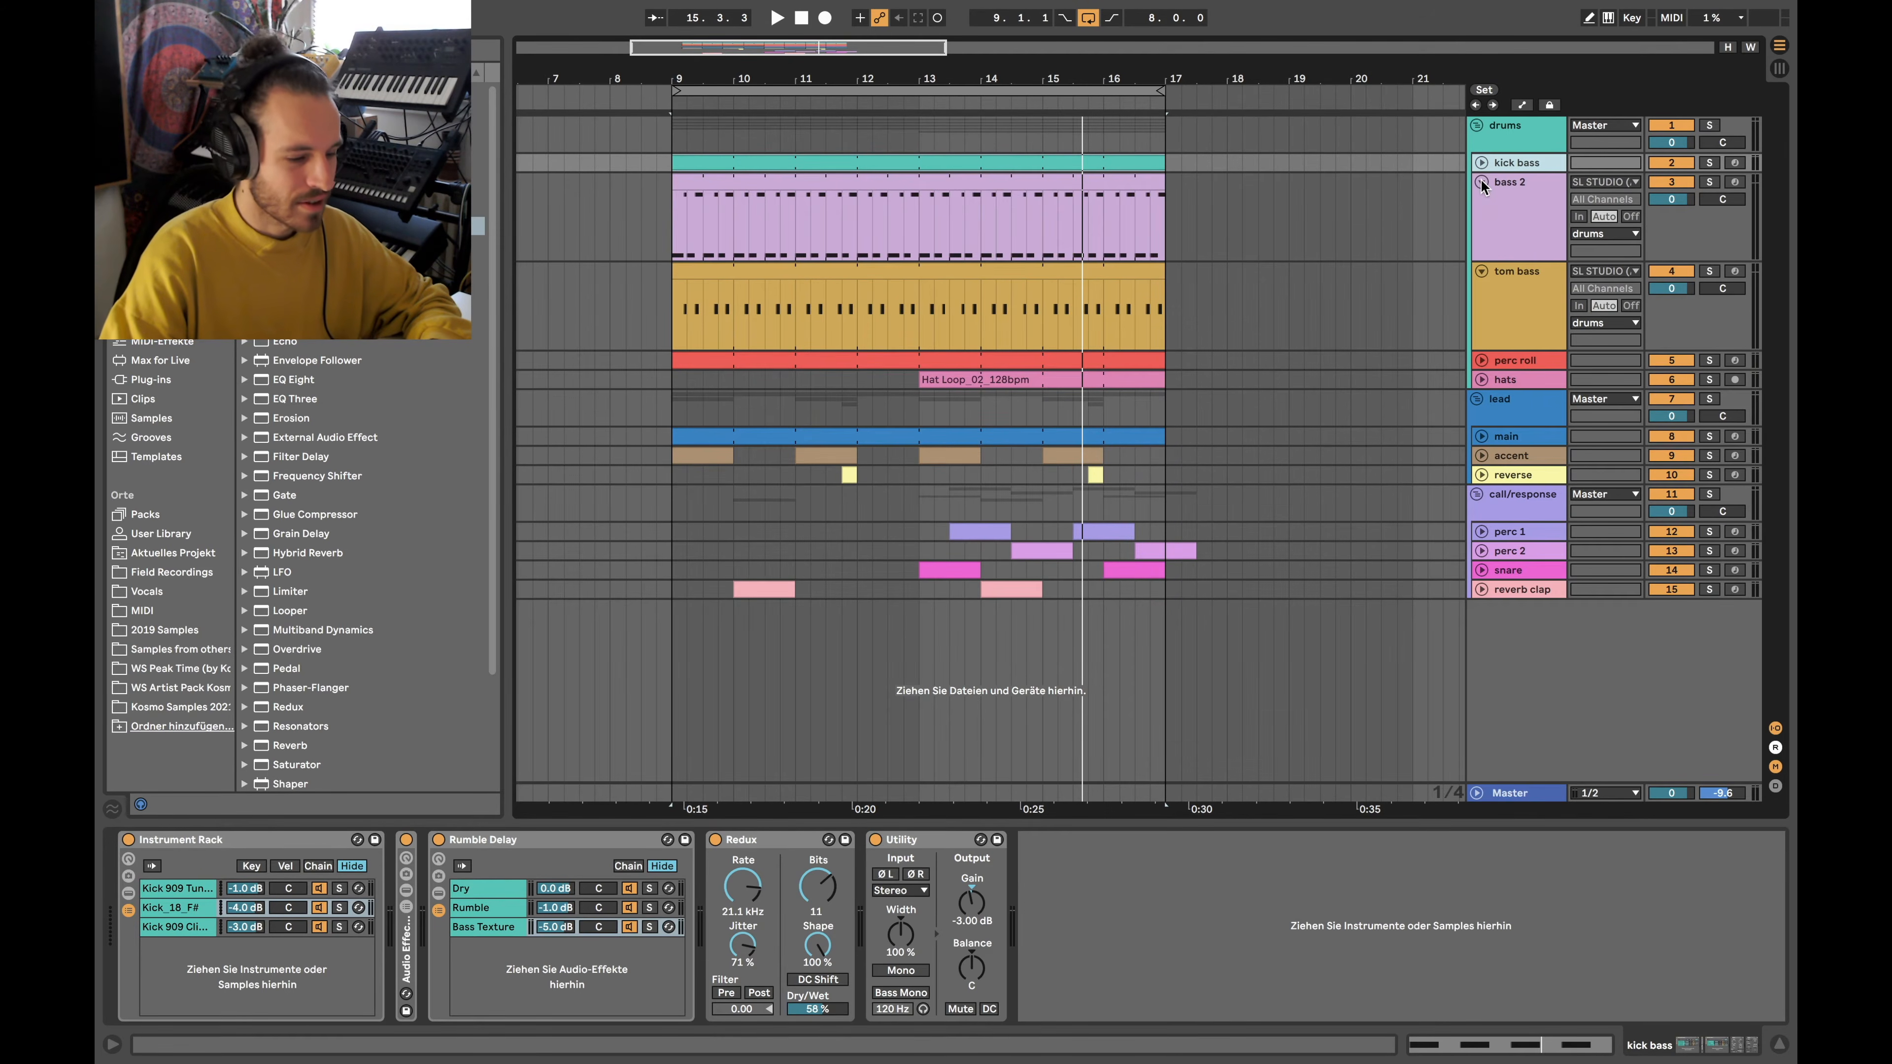
pyautogui.click(1525, 218)
pyautogui.click(1541, 307)
pyautogui.click(1540, 237)
pyautogui.click(1512, 294)
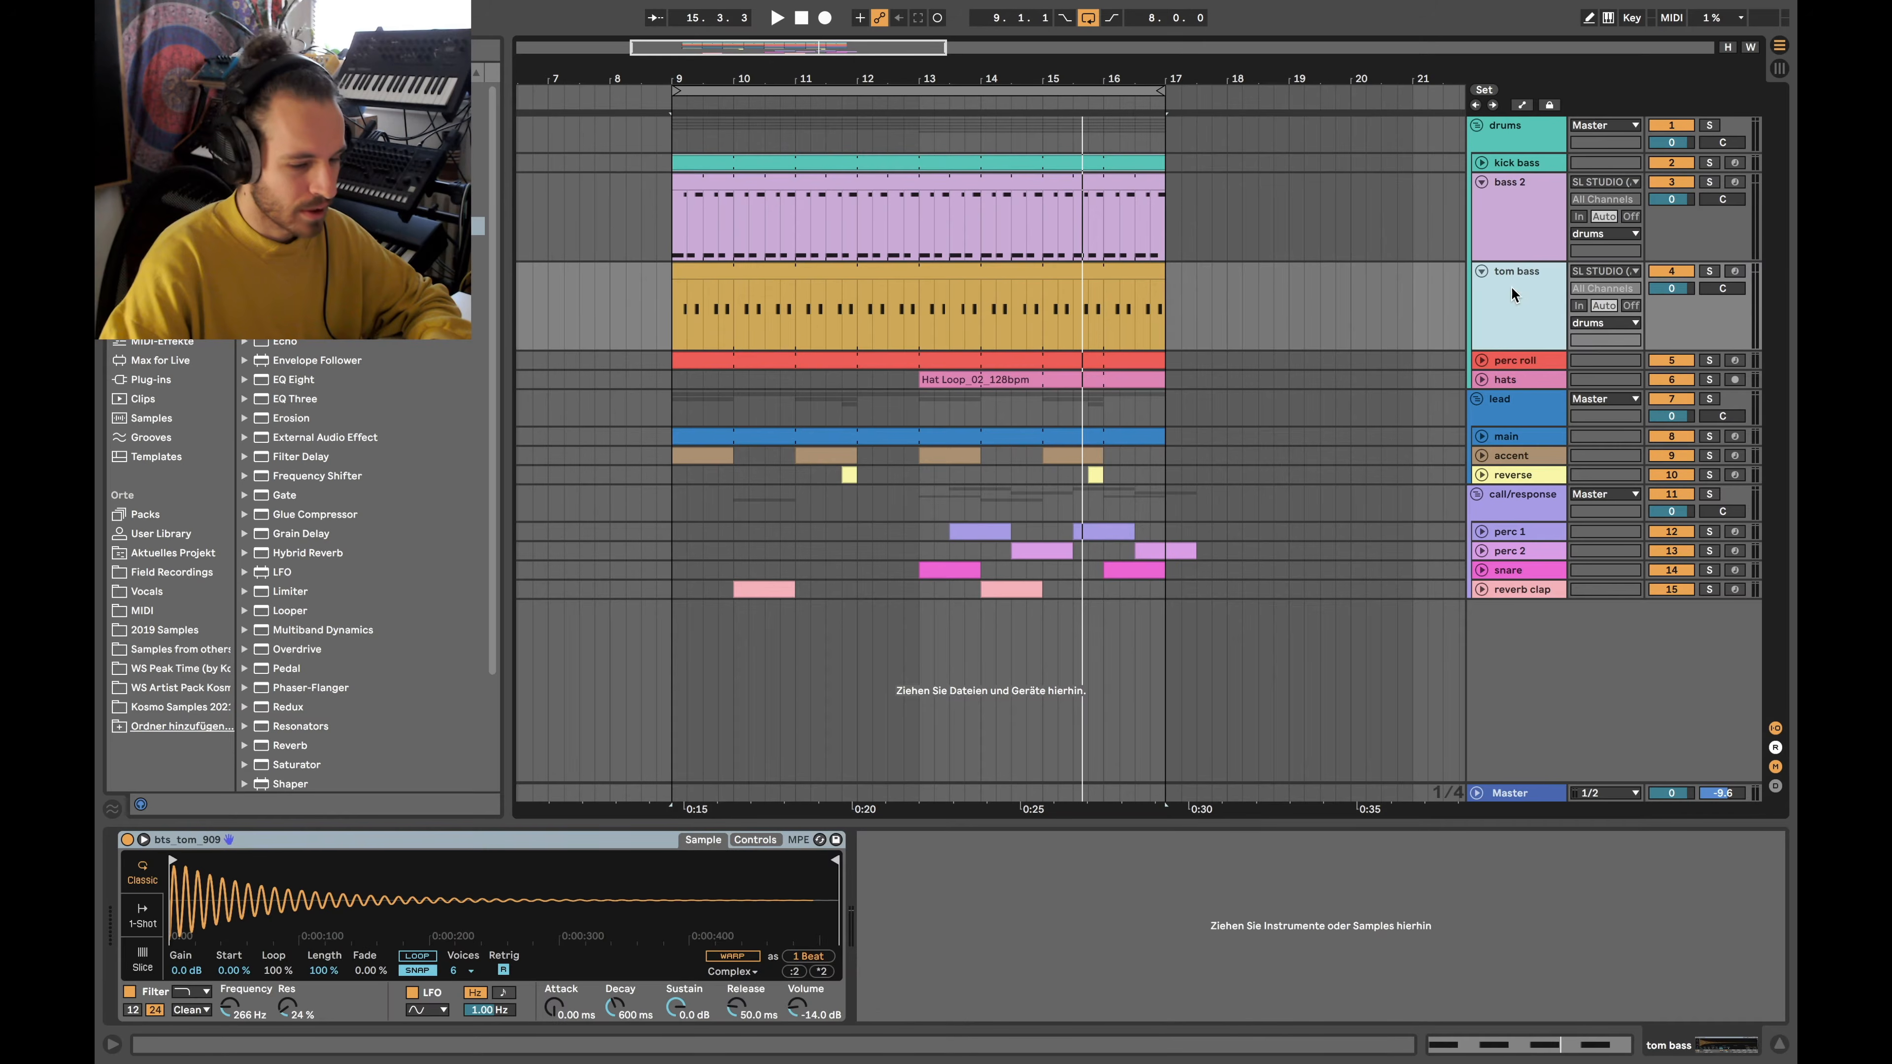
# Solo tom bass and kick bass, zoom to the tom bass clip, and play from bar 9
pyautogui.click(1709, 272)
pyautogui.click(1709, 162)
pyautogui.click(713, 285)
pyautogui.press('z')
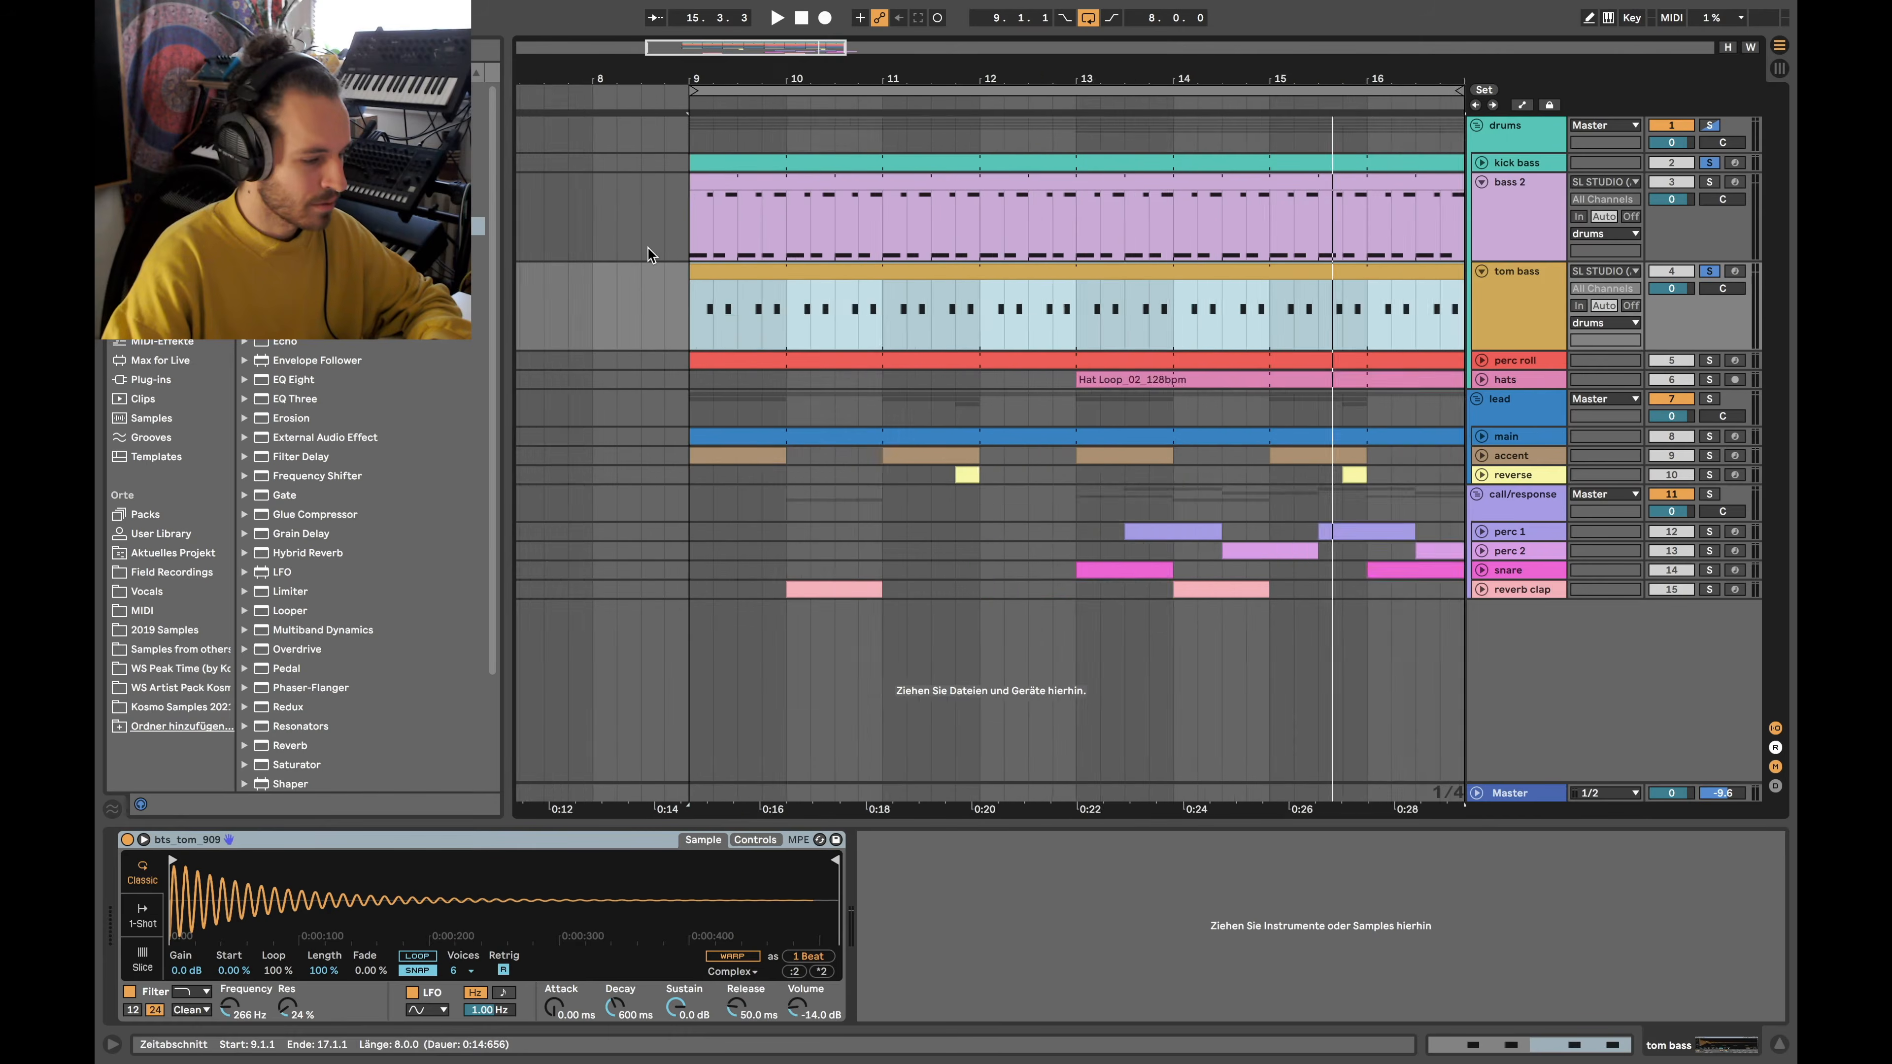
pyautogui.scroll(3, 648, 249)
pyautogui.click(752, 225)
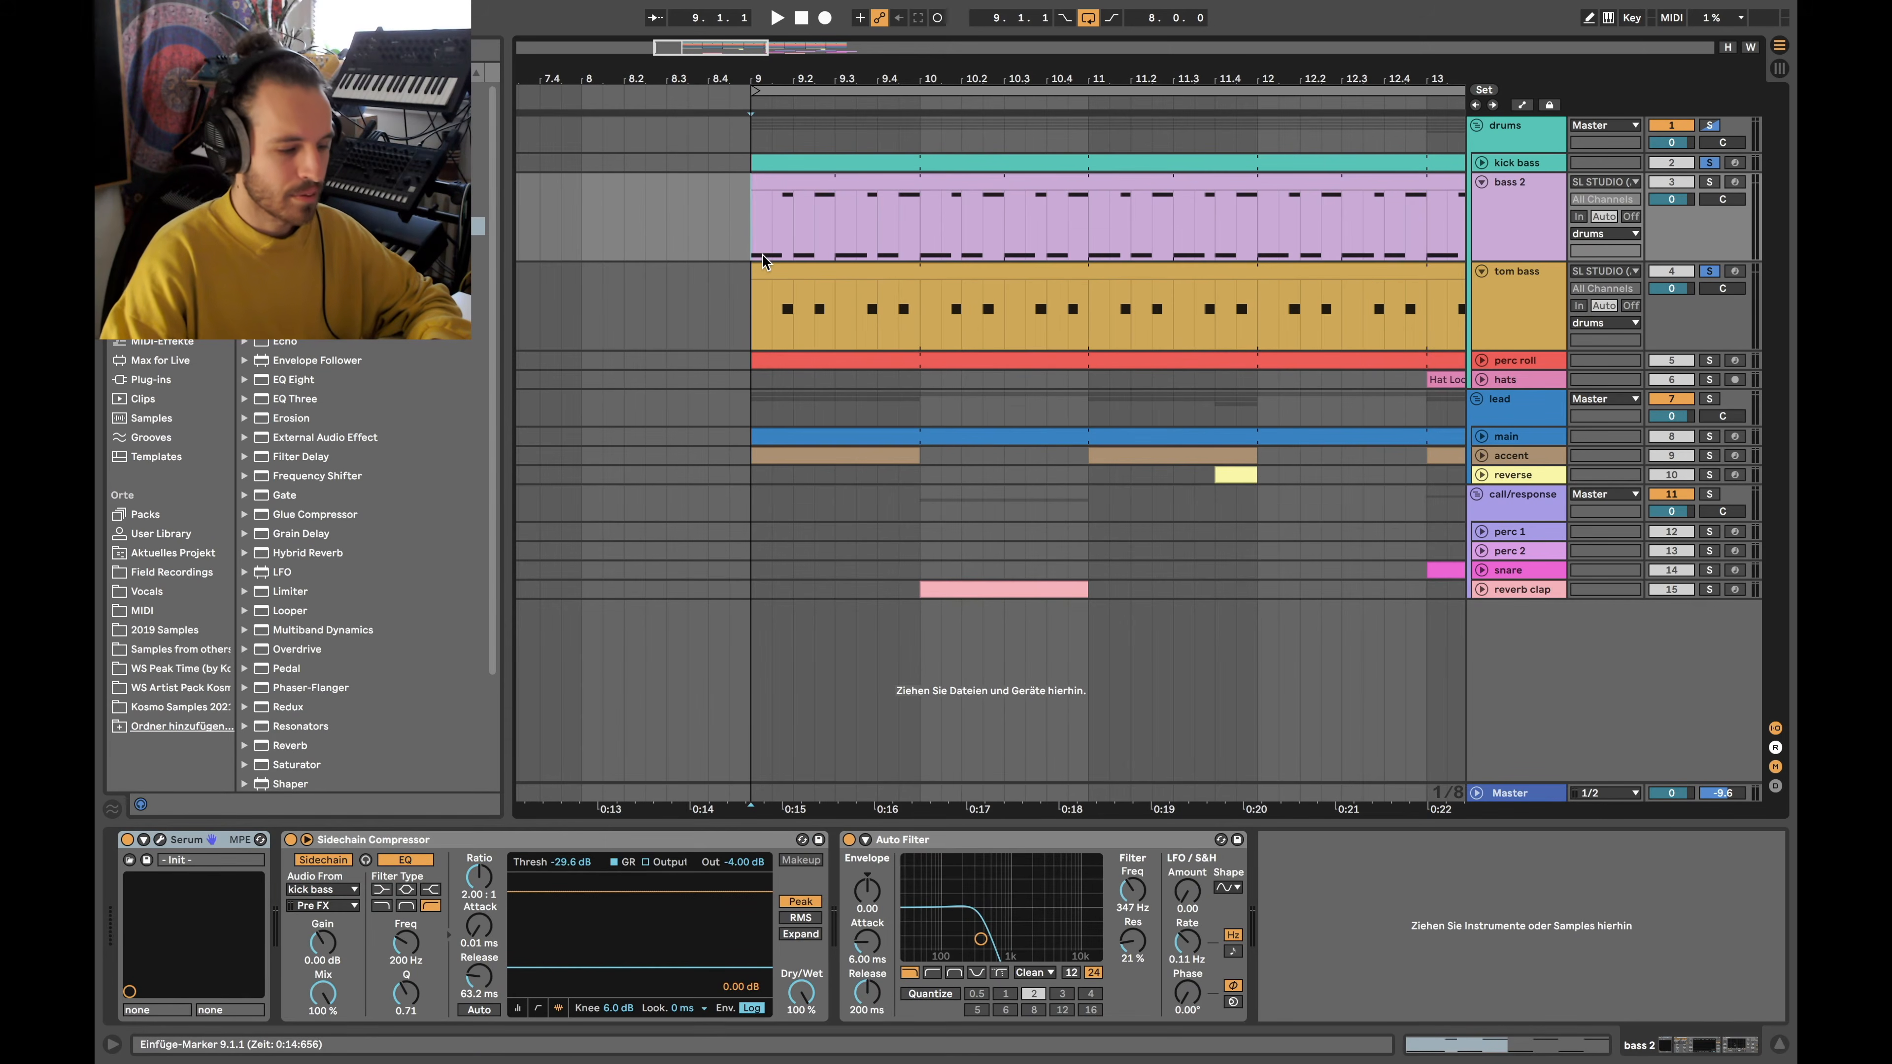
pyautogui.click(774, 277)
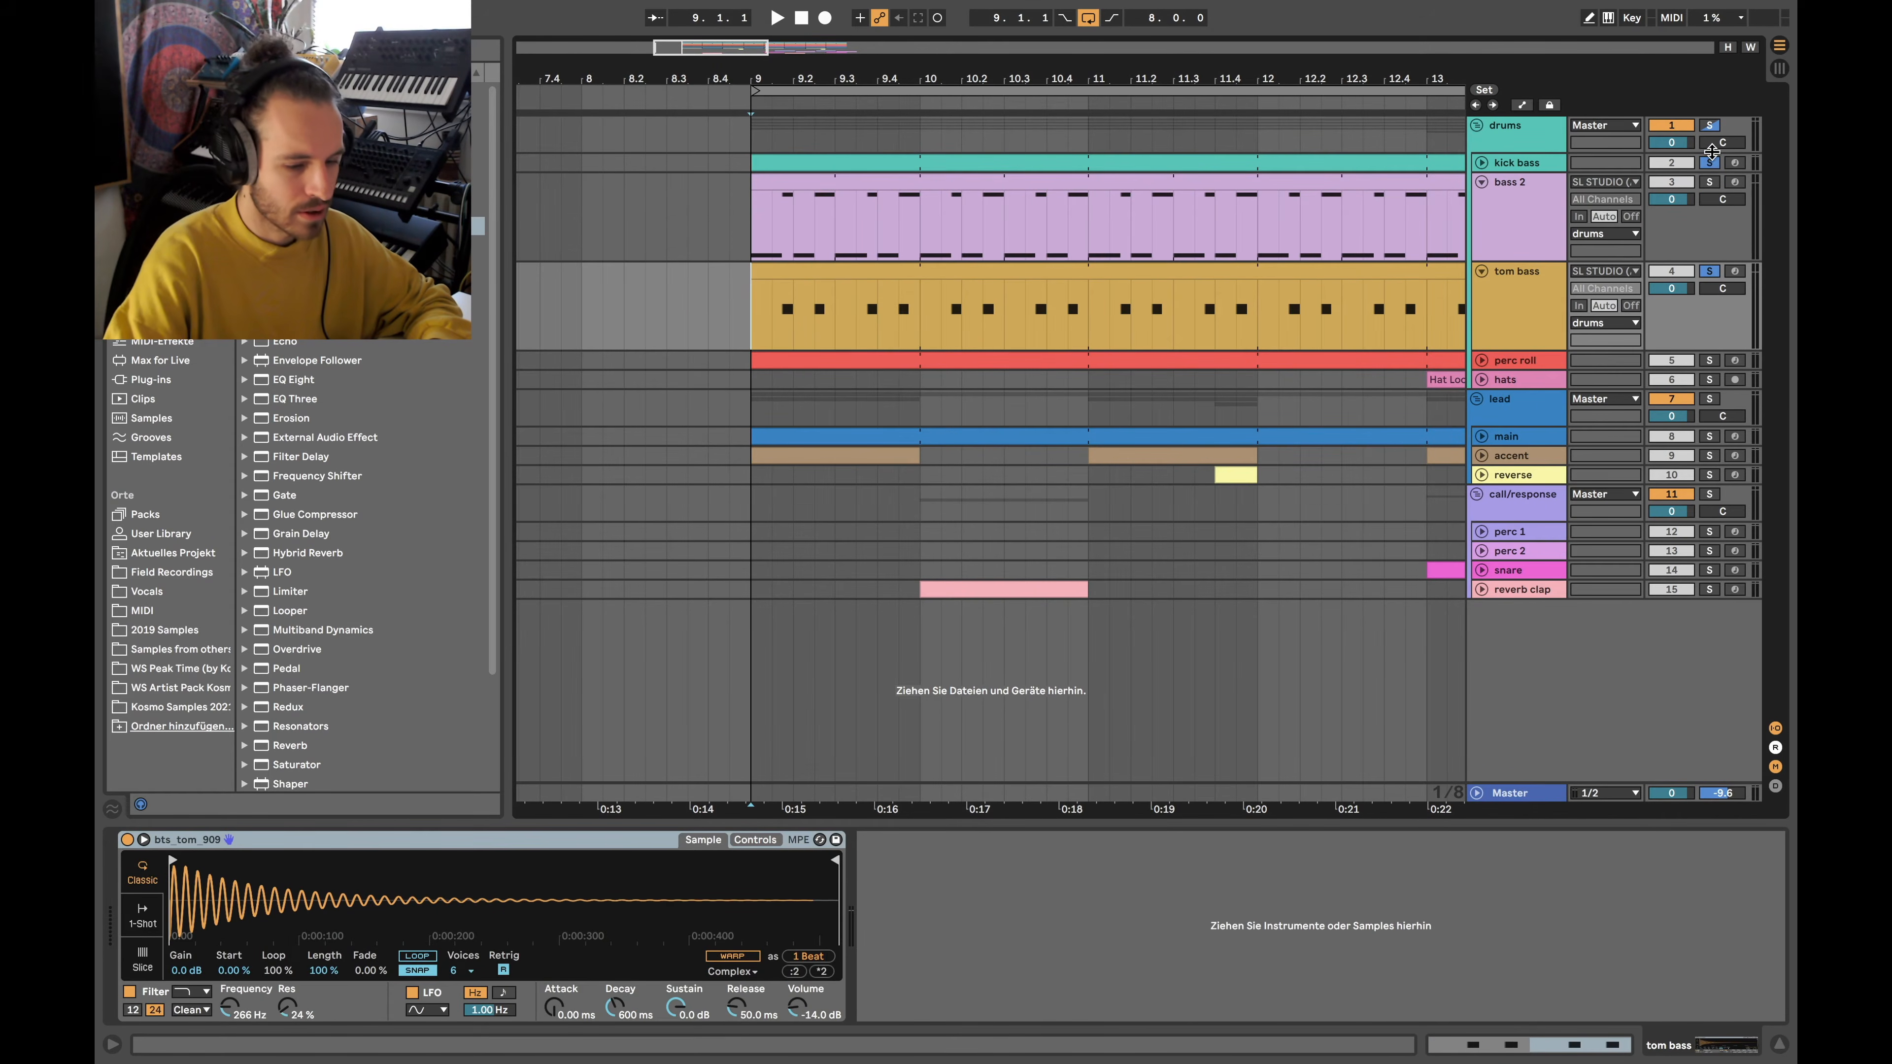
pyautogui.press('space')
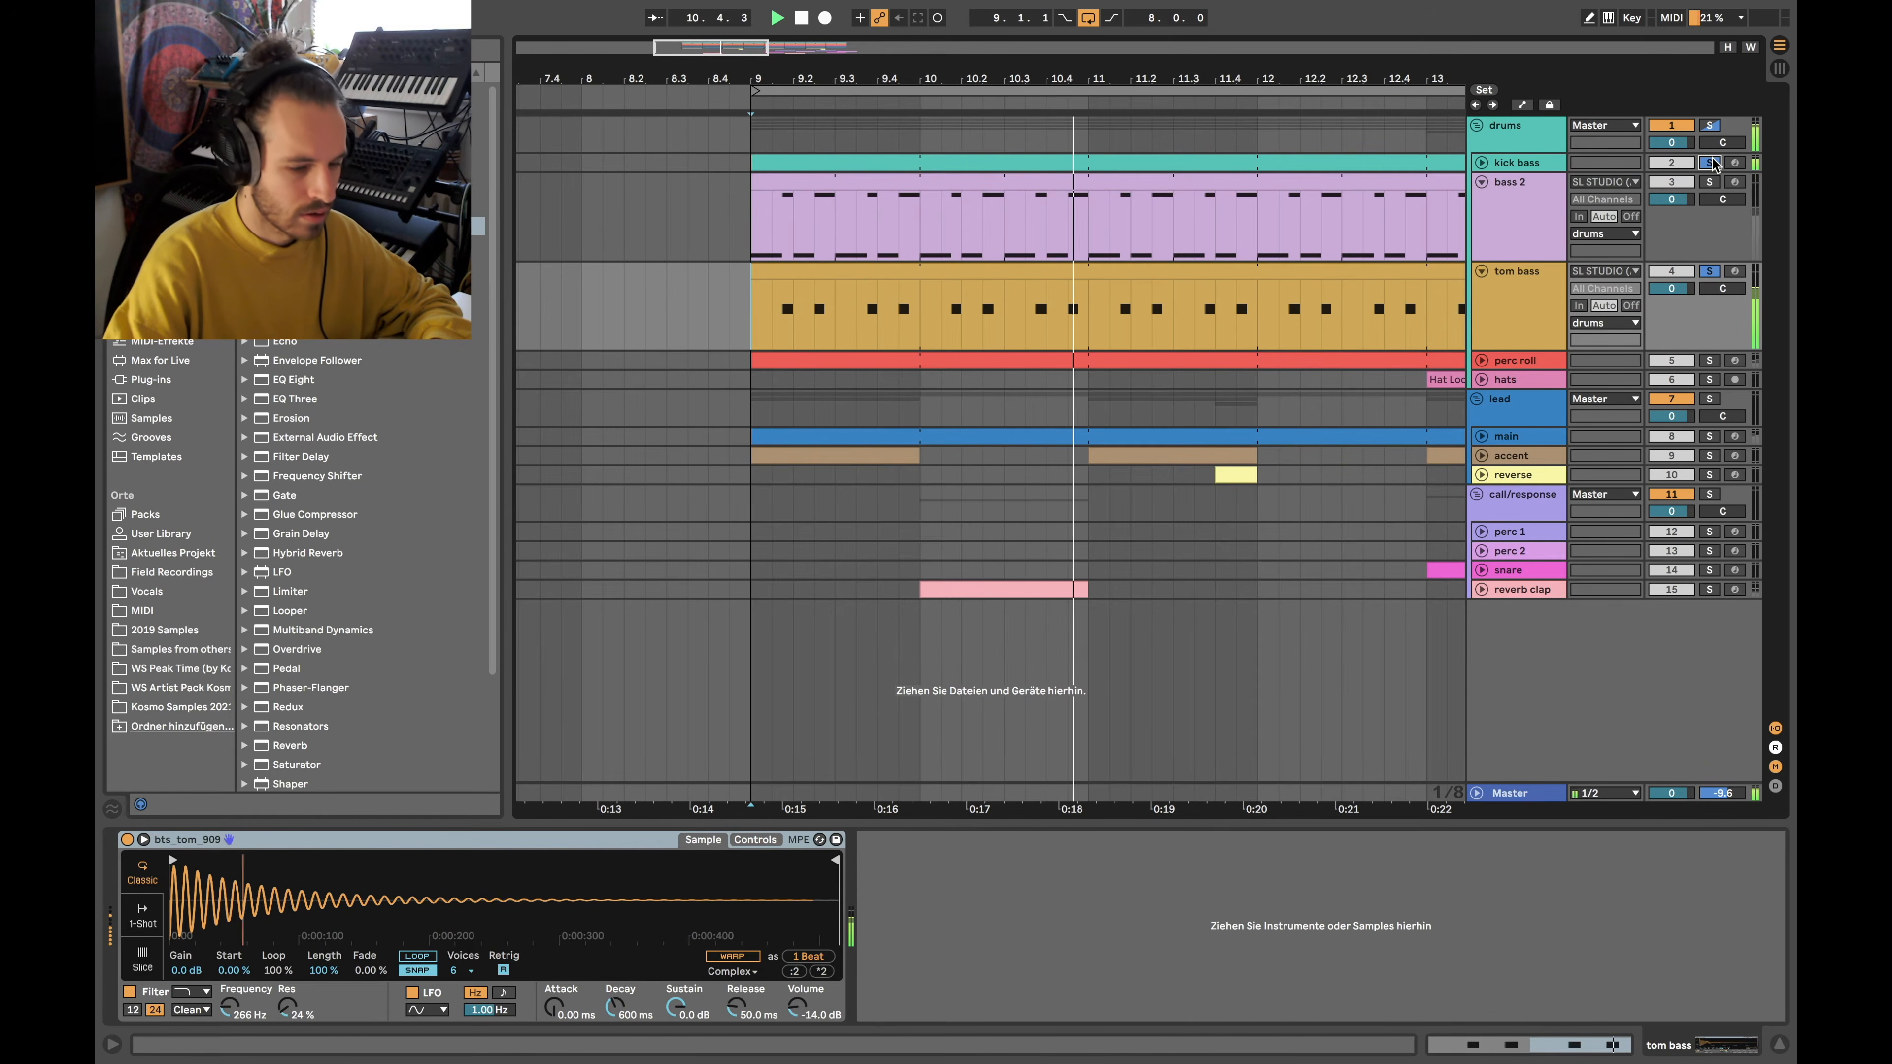
pyautogui.press('space')
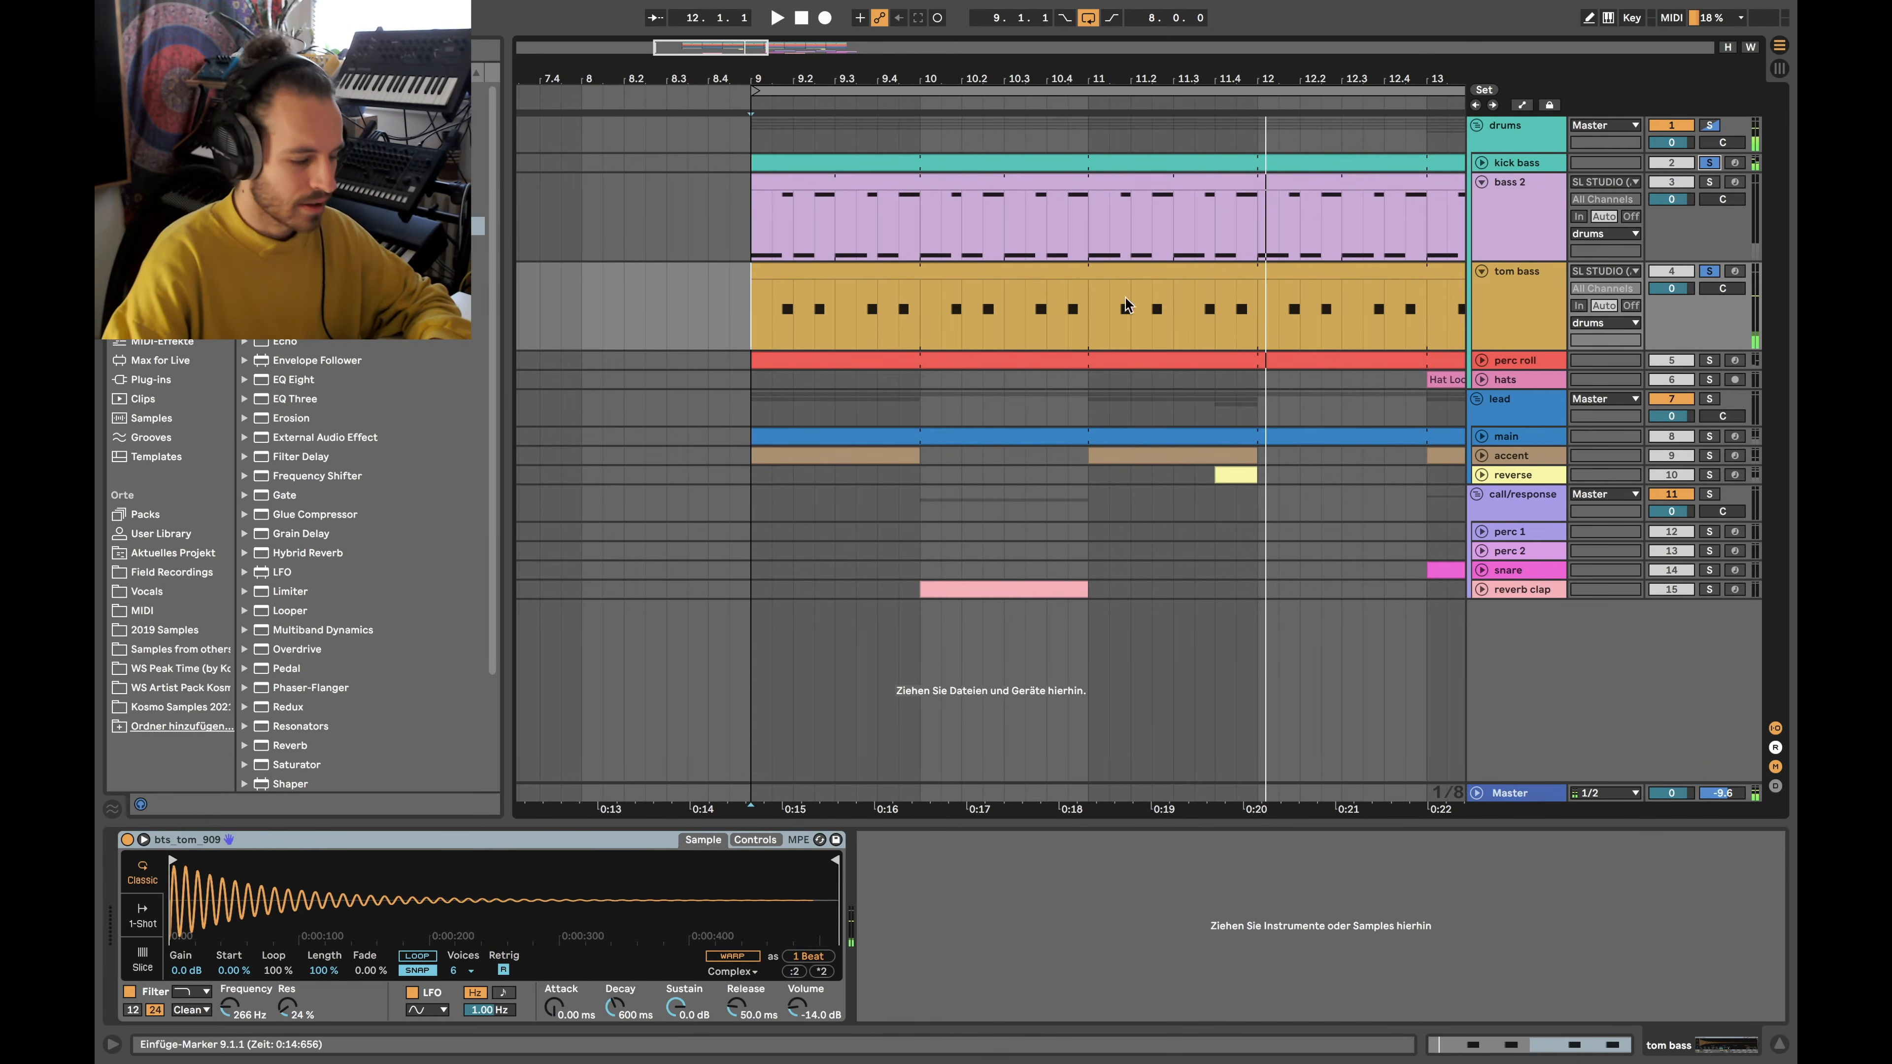
# Check the tom sampler's filter and envelope, solo bass 2, and open its Serum patch
pyautogui.click(755, 839)
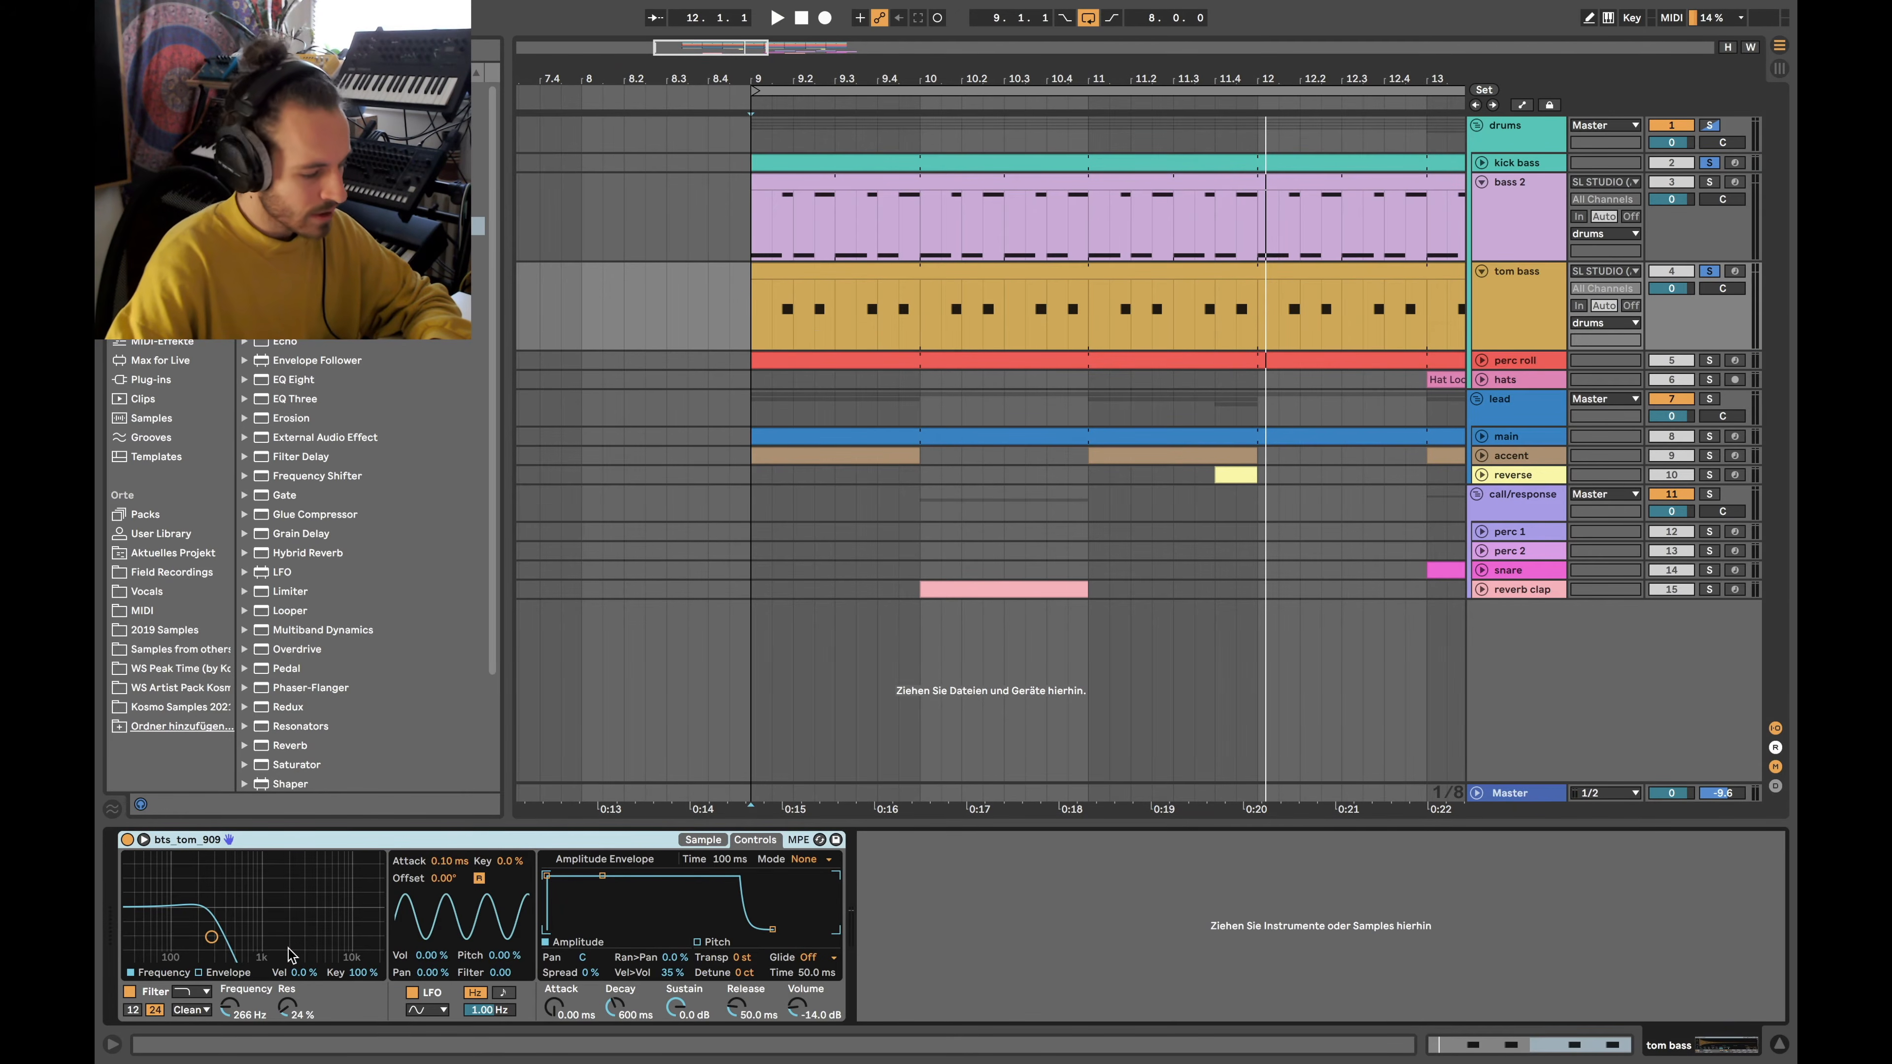
pyautogui.hscroll(3, 873, 239)
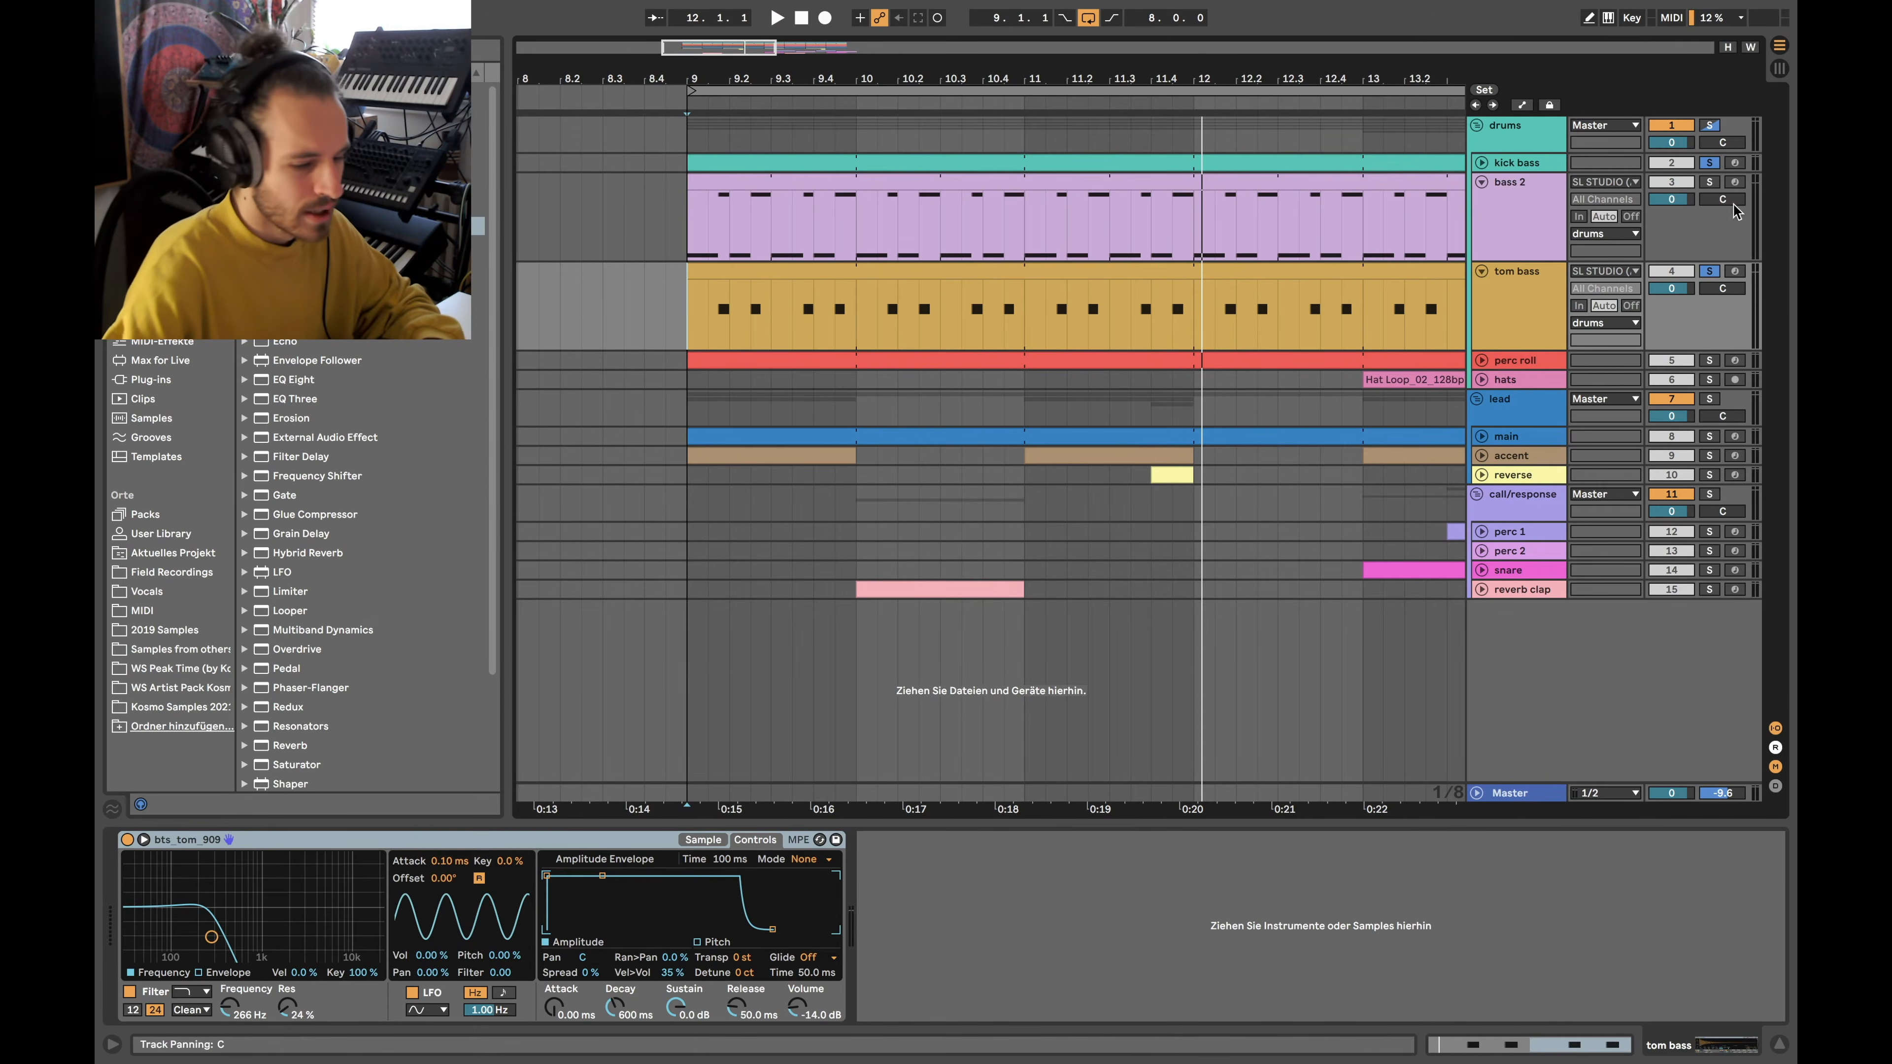
pyautogui.click(1708, 184)
pyautogui.click(881, 198)
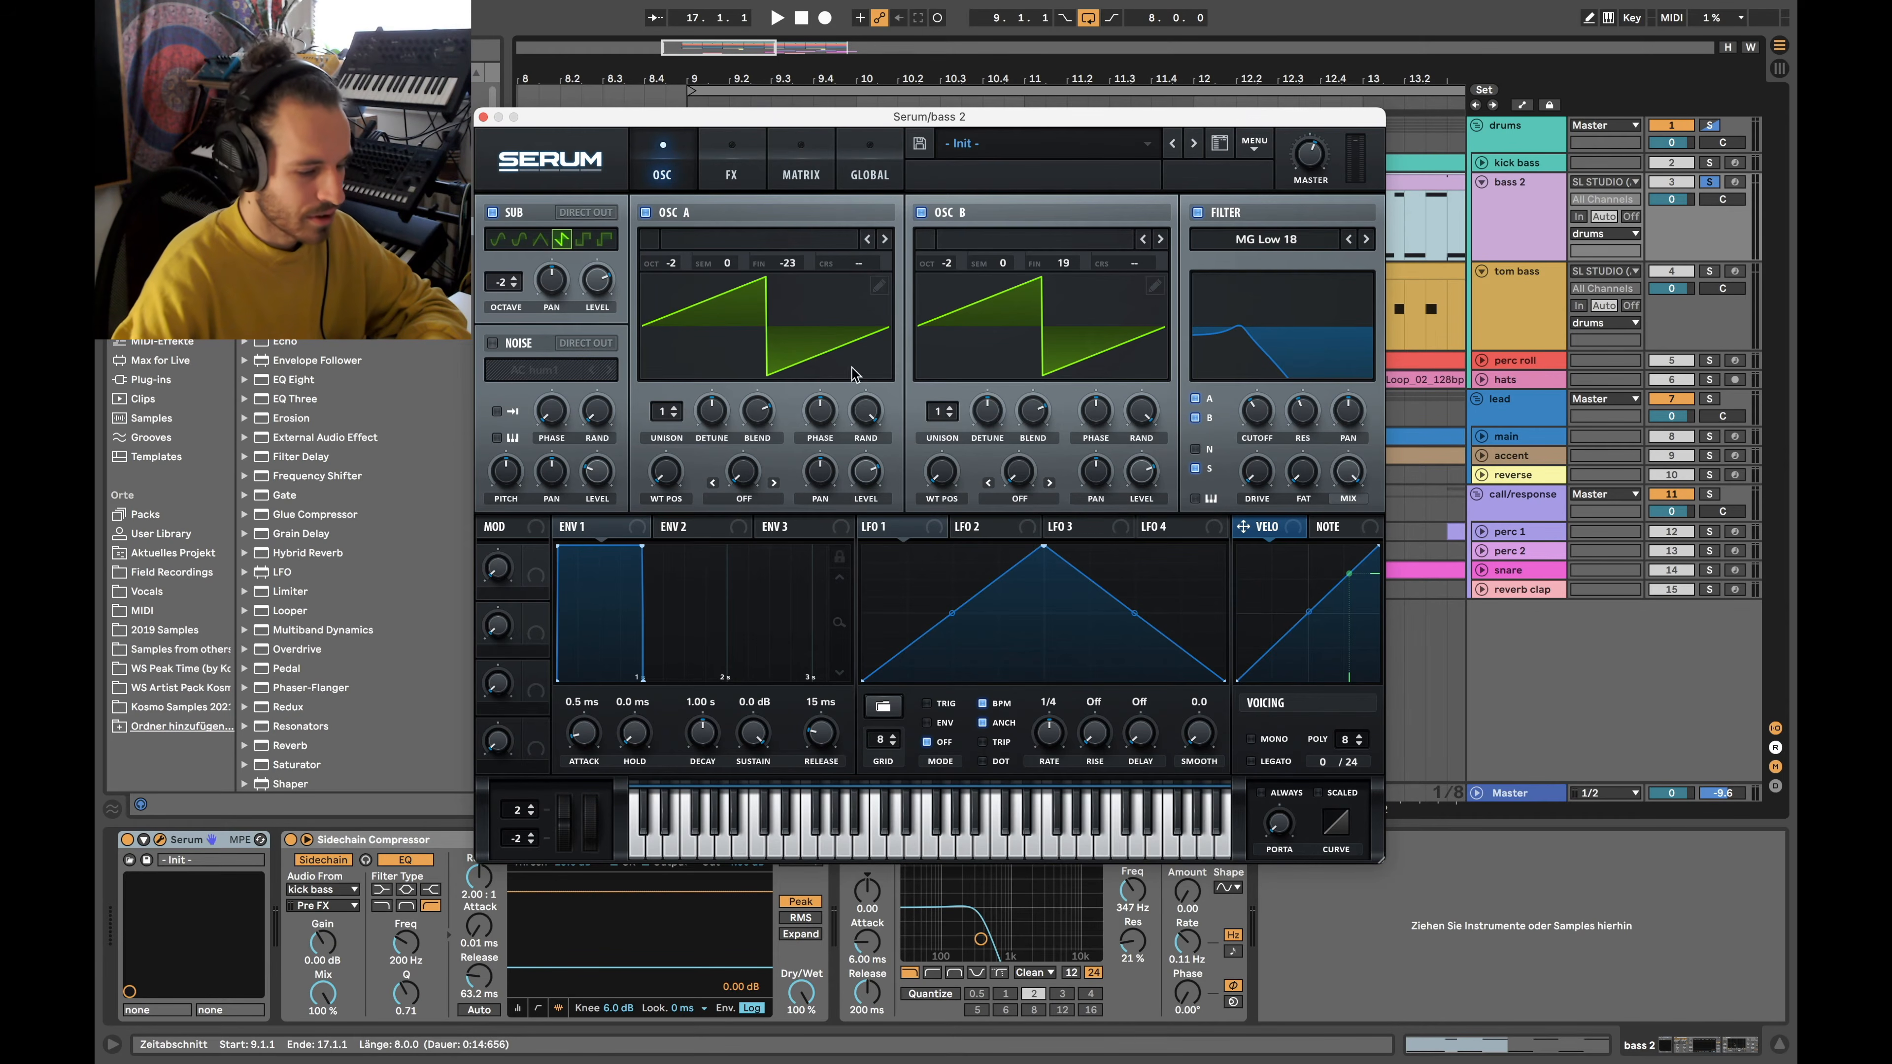
# Close the bass 2 Serum window and return to the arrangement
pyautogui.click(483, 117)
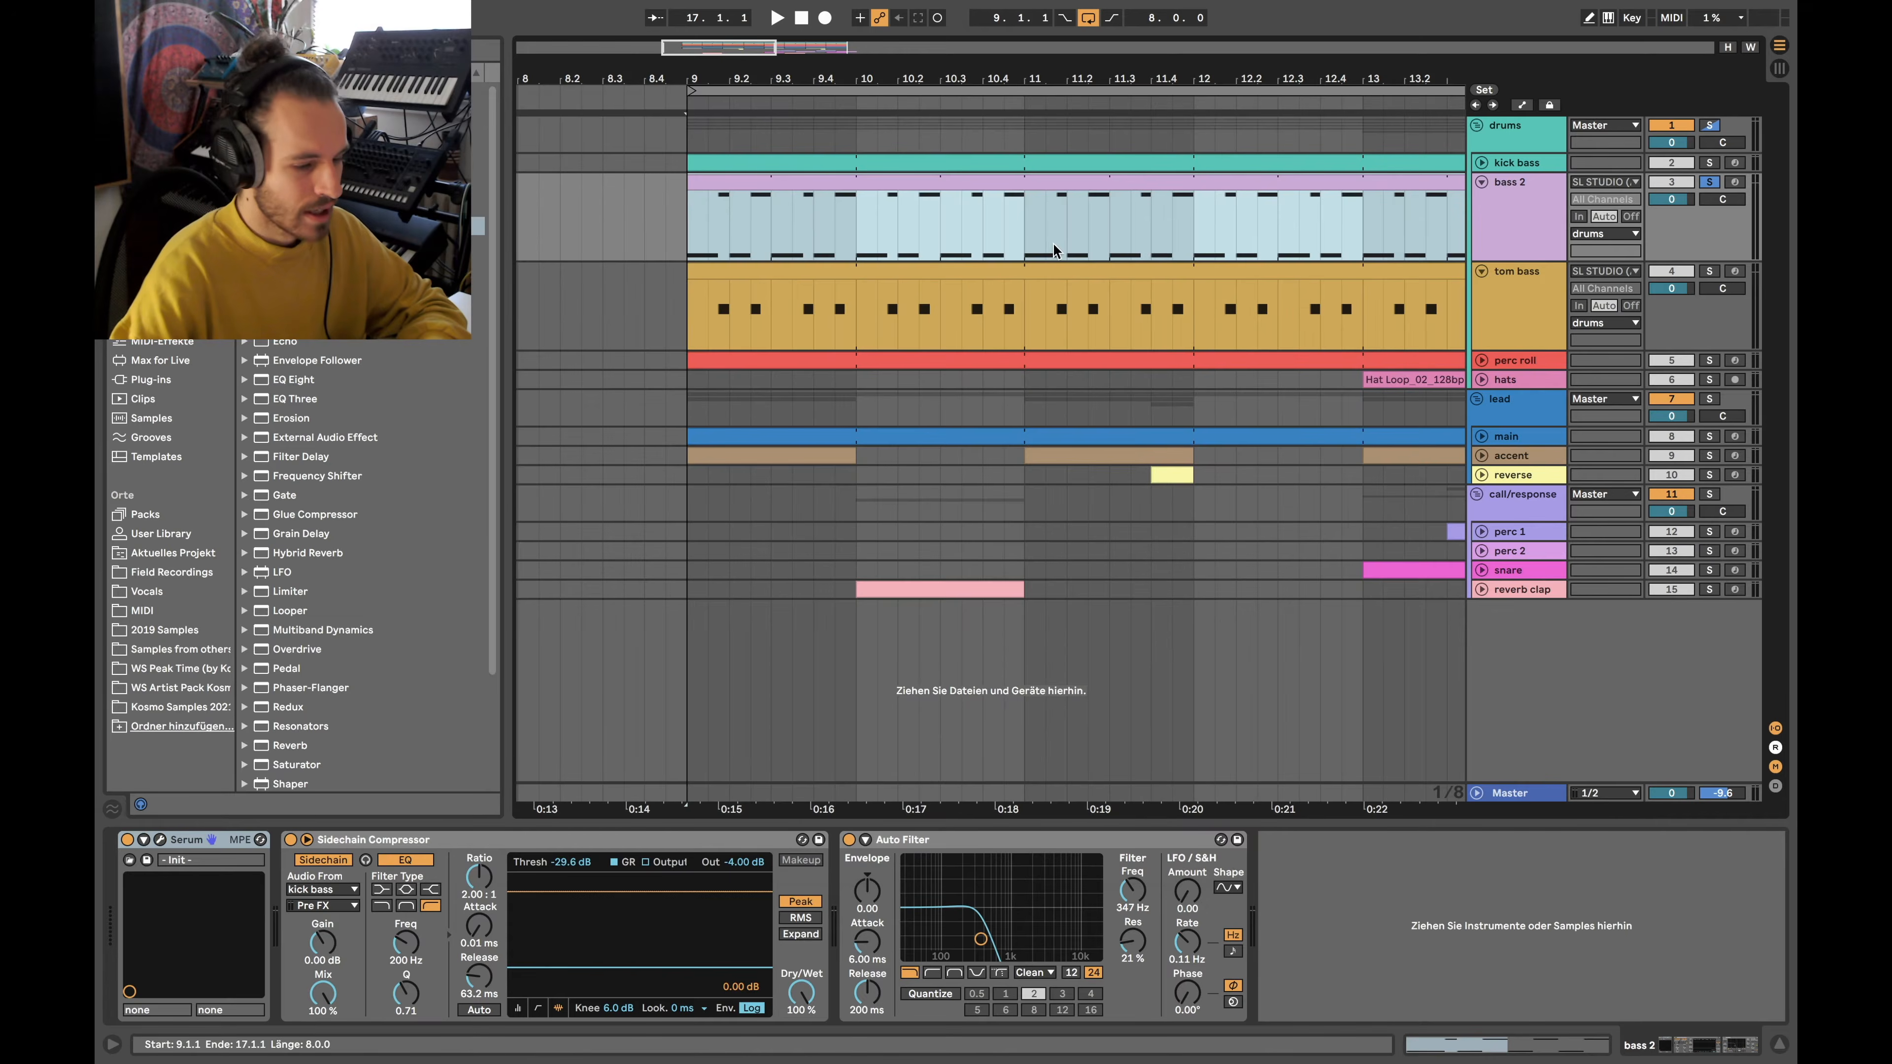
pyautogui.hscroll(3, 1275, 256)
pyautogui.scroll(-6, 1274, 256)
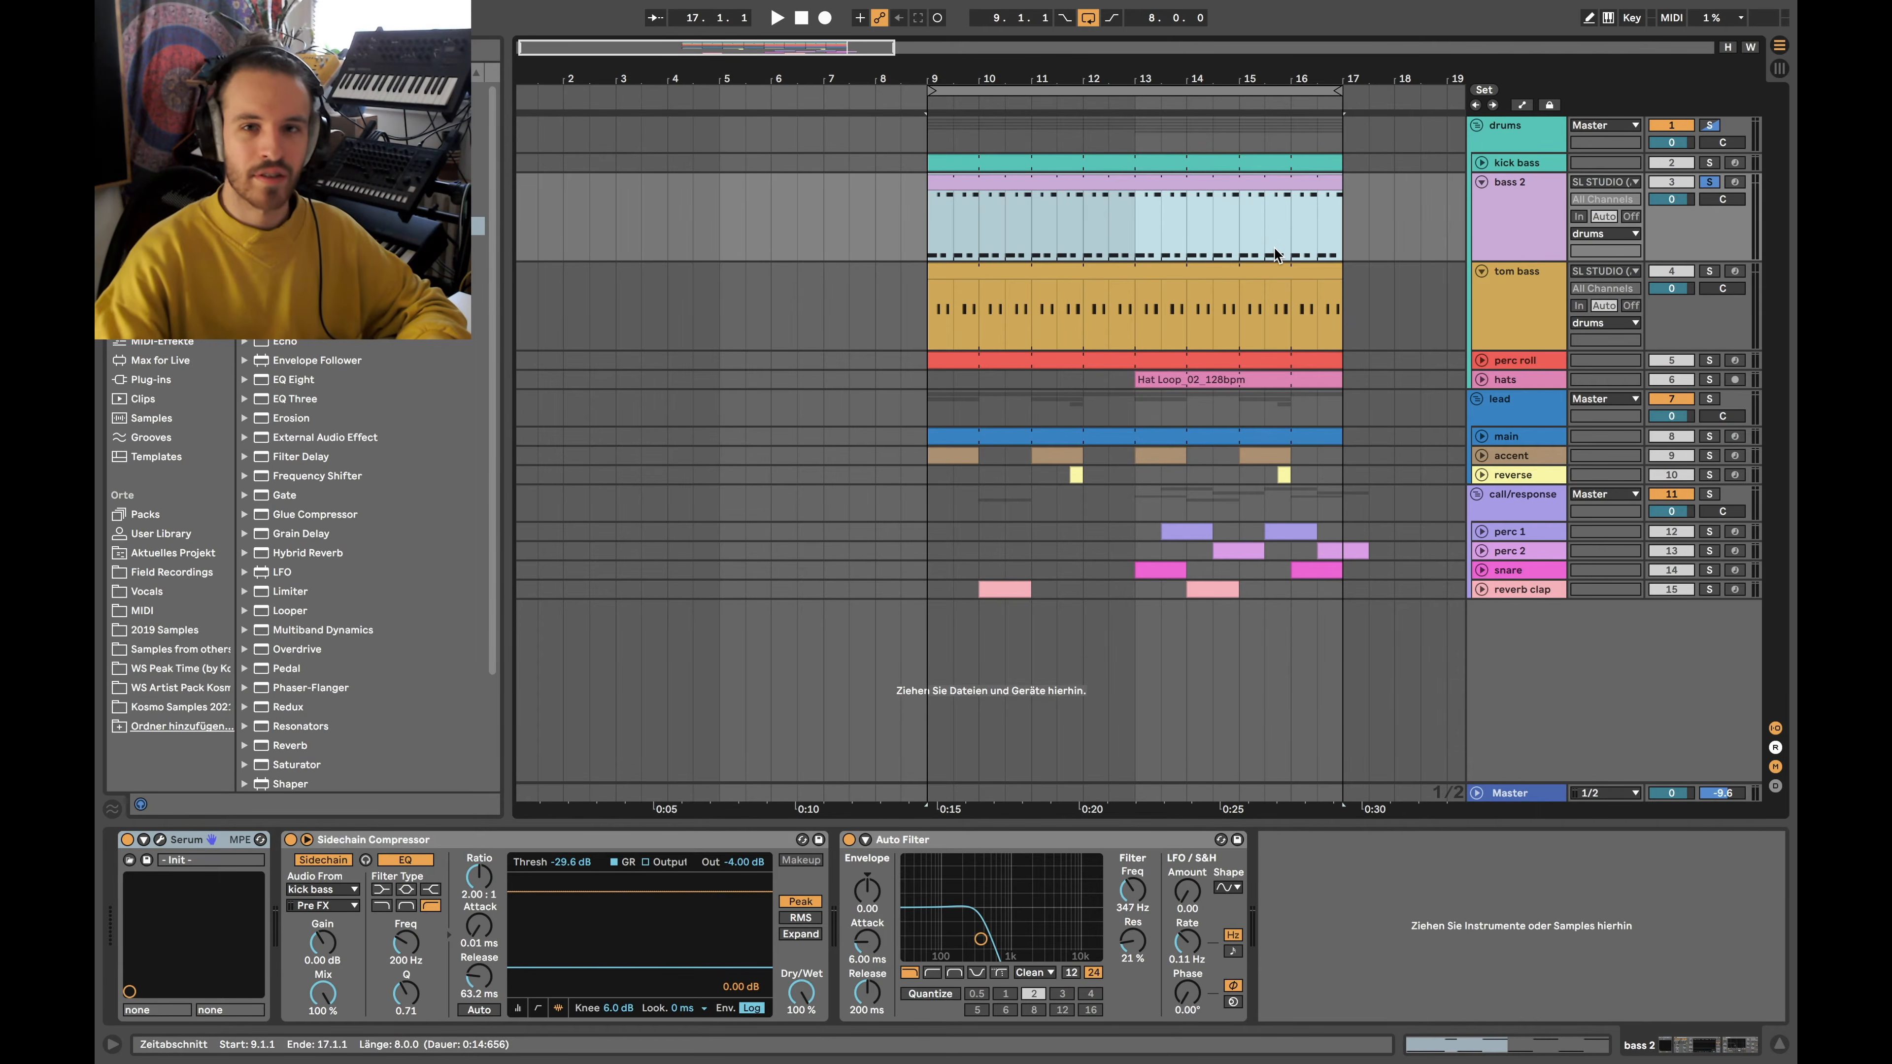
pyautogui.scroll(4, 1148, 235)
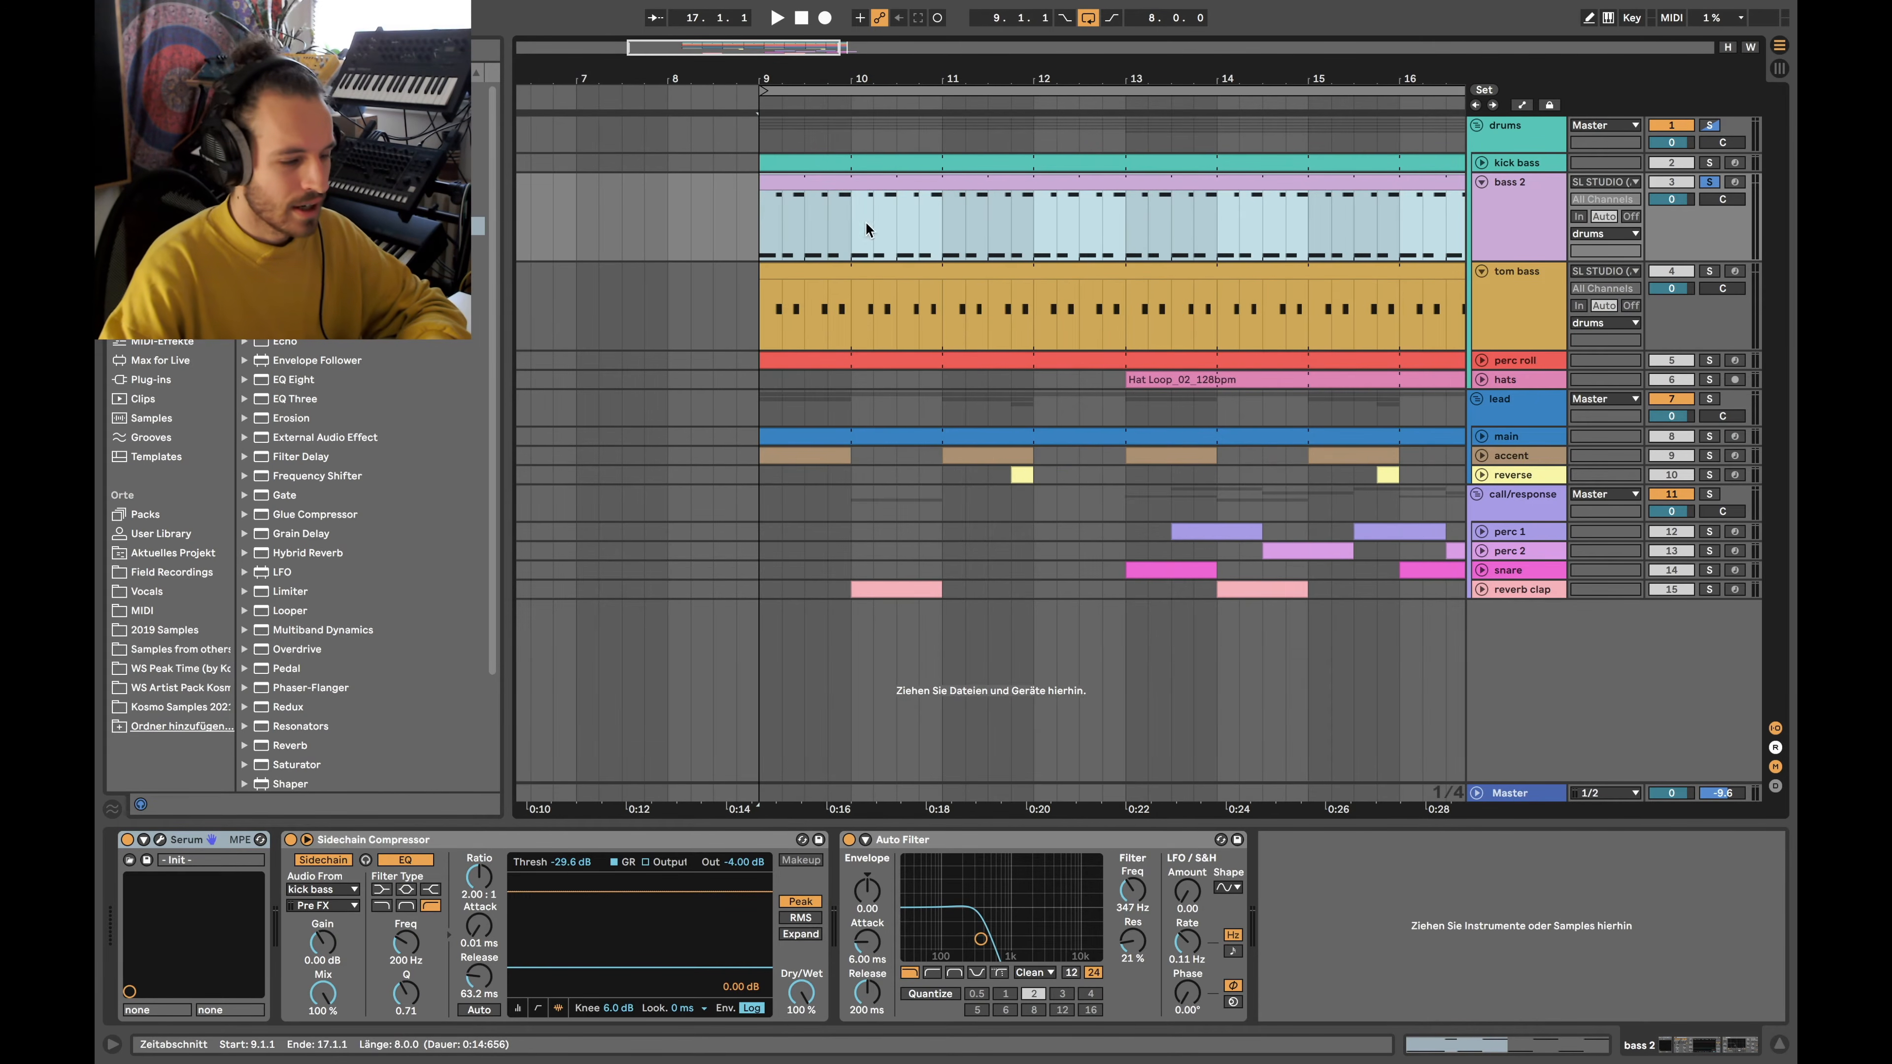
pyautogui.scroll(8, 763, 217)
# Select the tom hit at 9.2.3, then the bass 2 clip, and play from bar 9
pyautogui.moveTo(866, 308); pyautogui.dragTo(1063, 316)
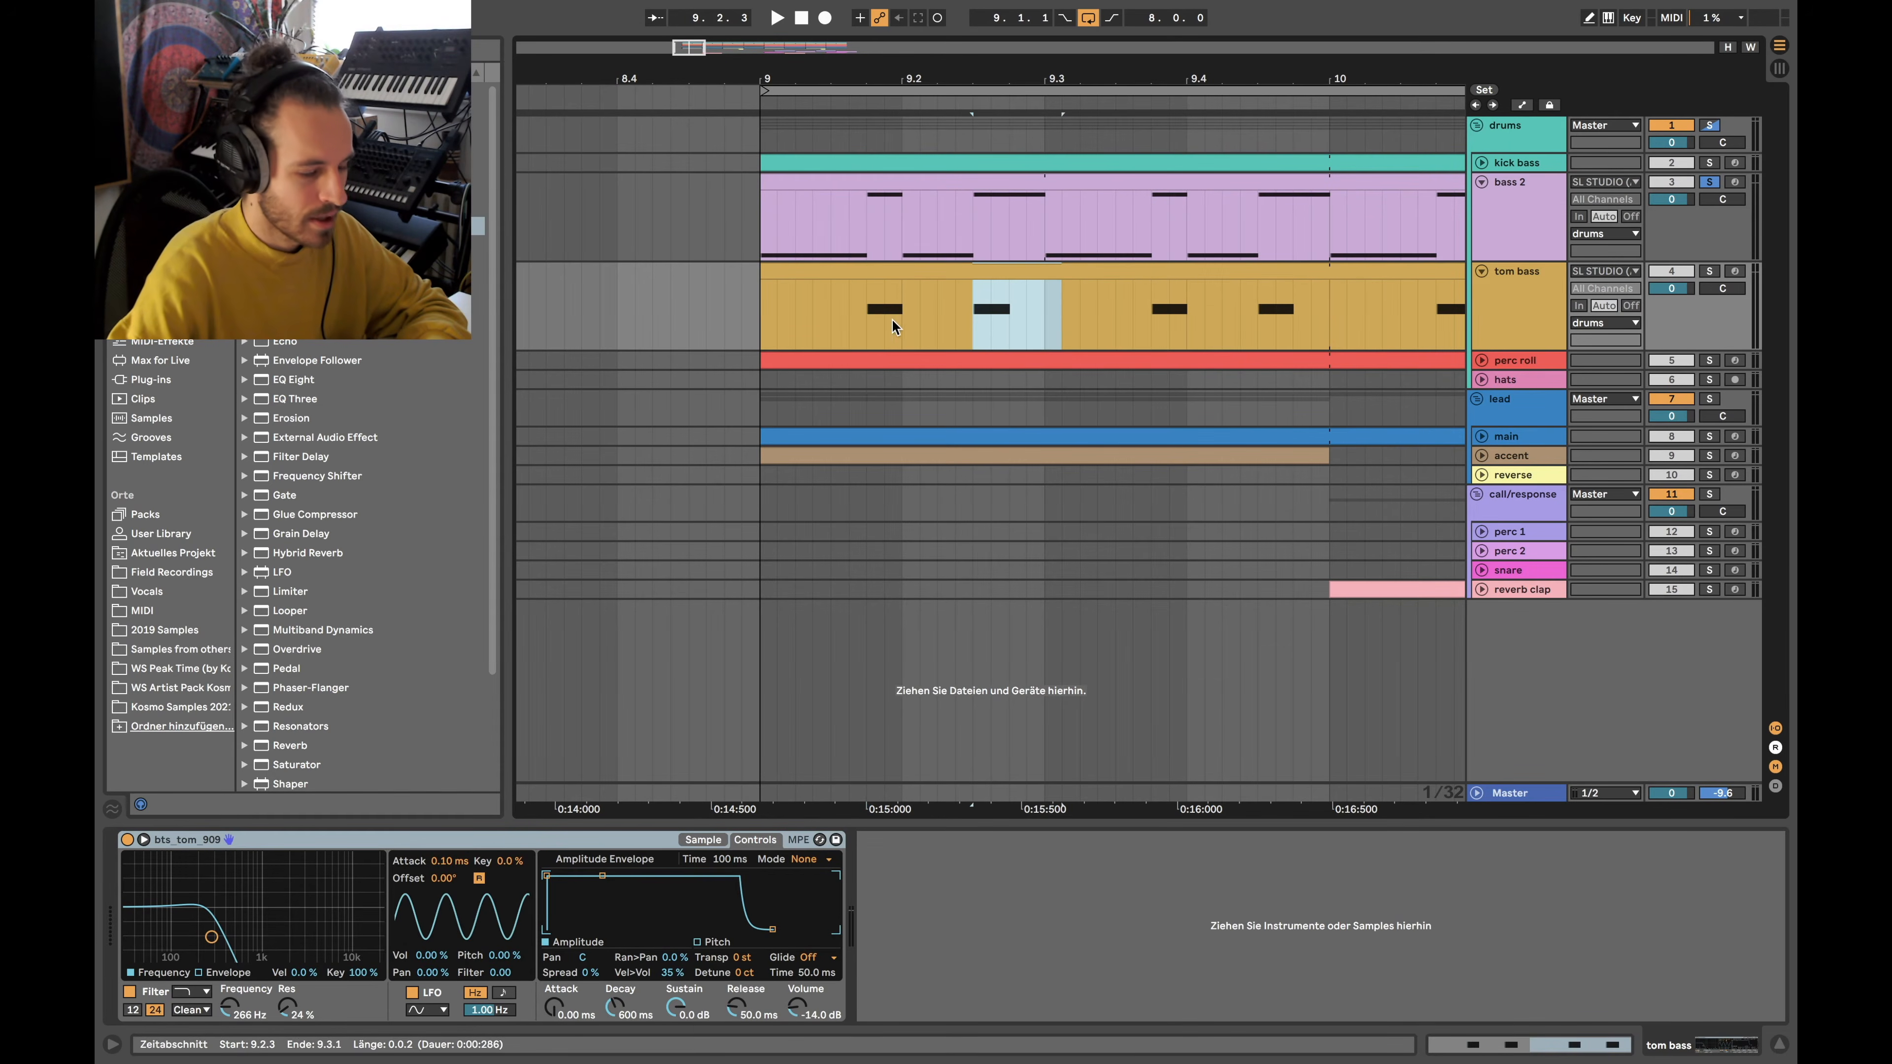
pyautogui.click(861, 309)
pyautogui.moveTo(974, 308); pyautogui.dragTo(1024, 299)
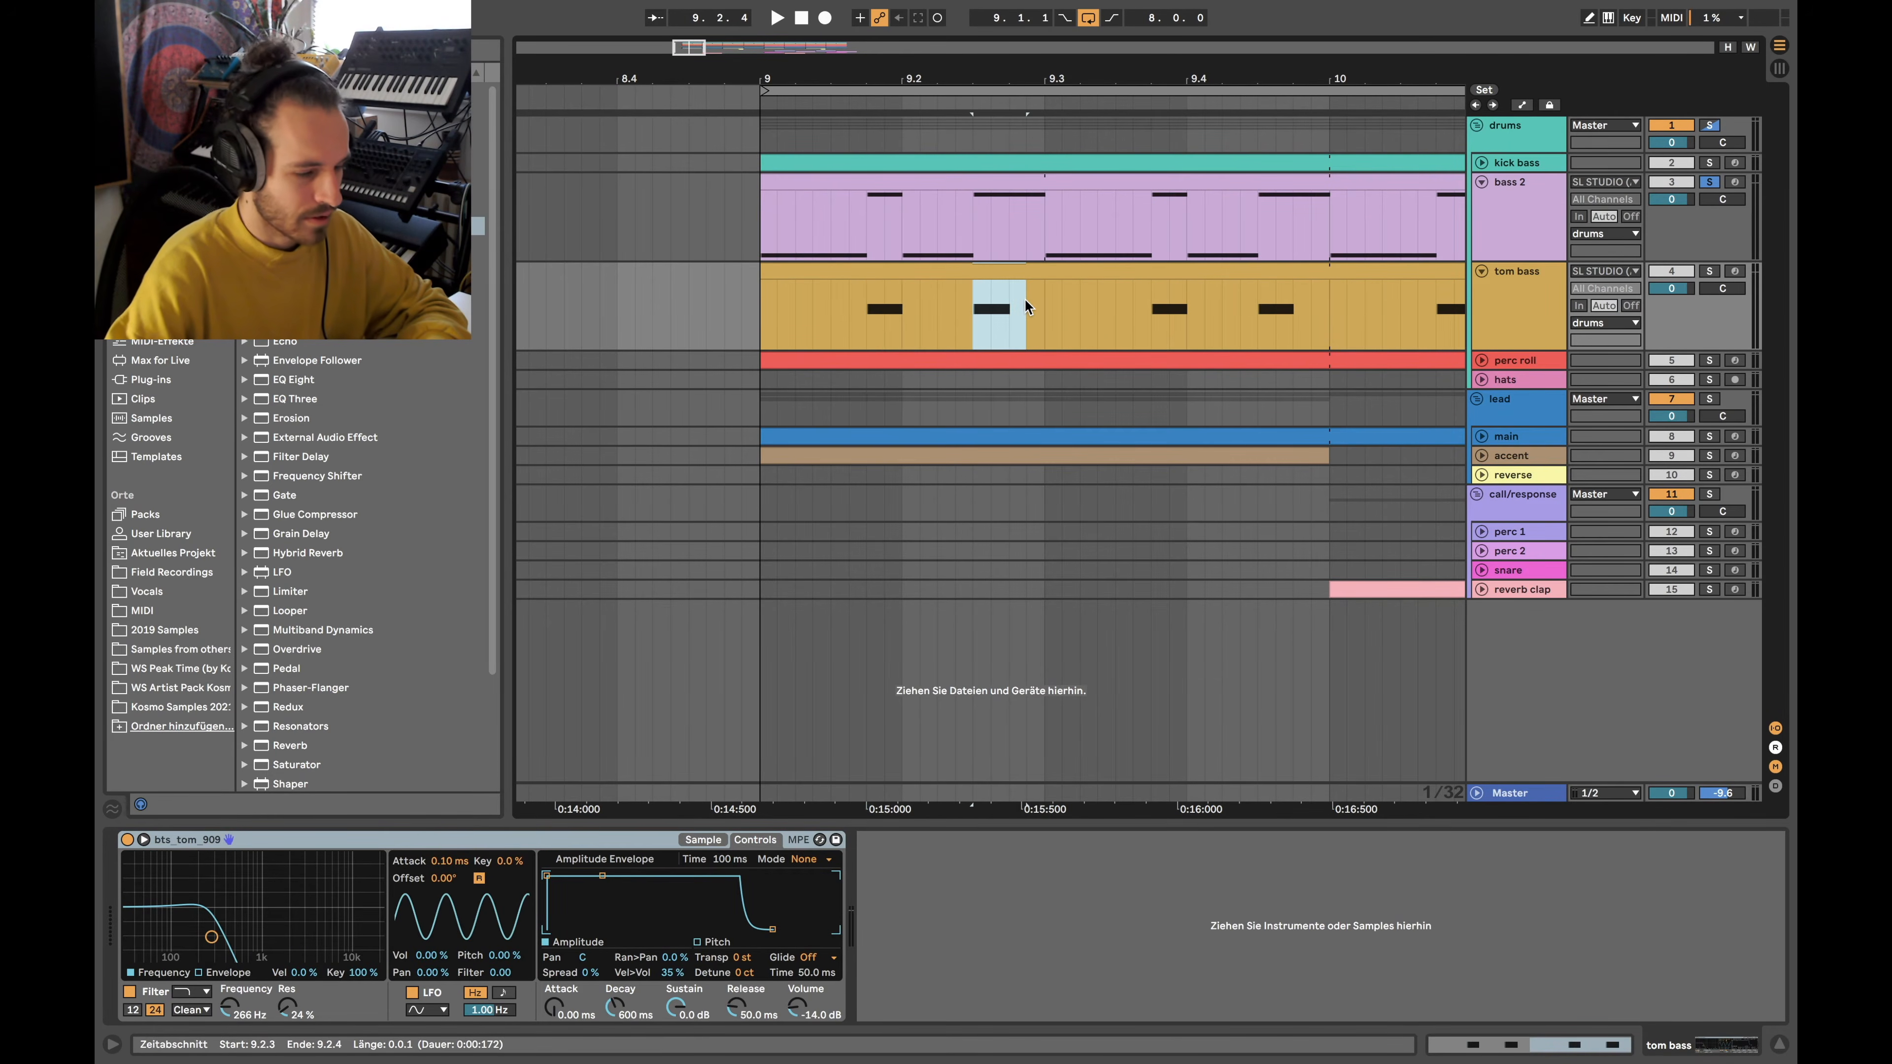
pyautogui.scroll(-3, 922, 235)
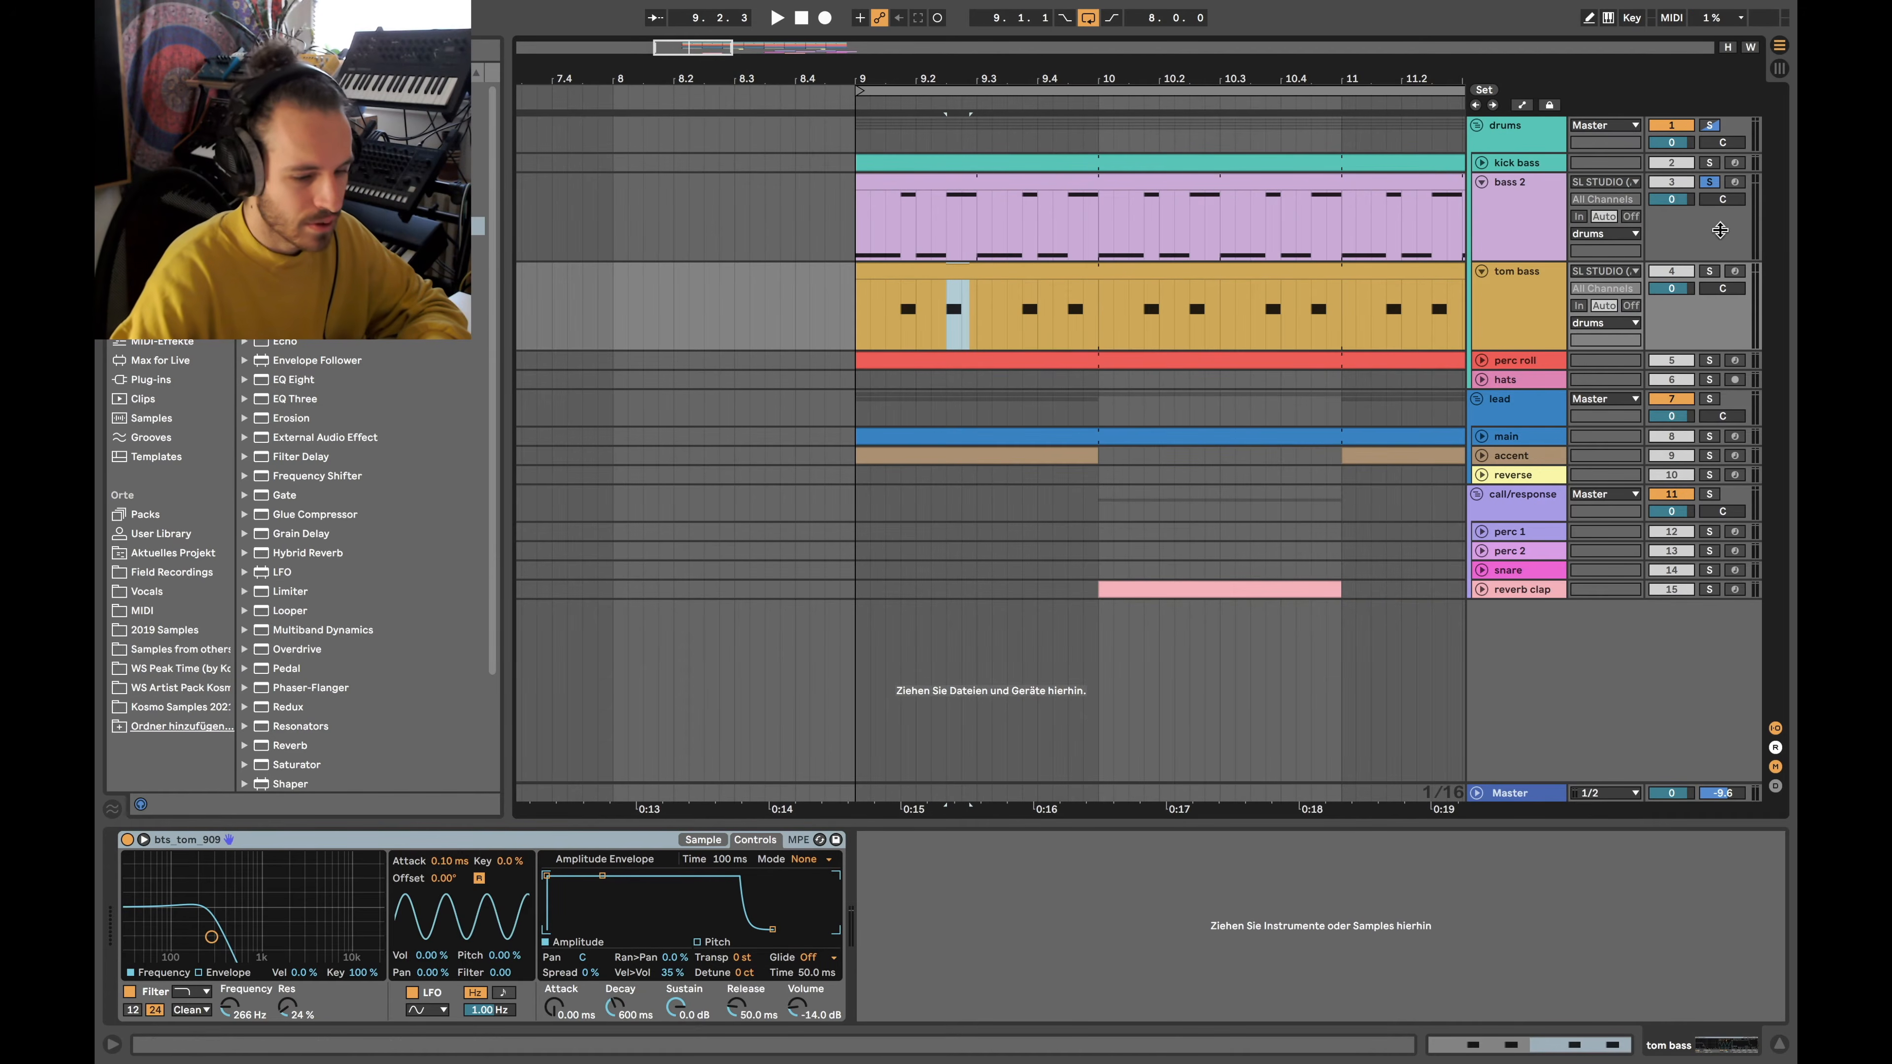
pyautogui.click(918, 248)
pyautogui.scroll(-3, 936, 257)
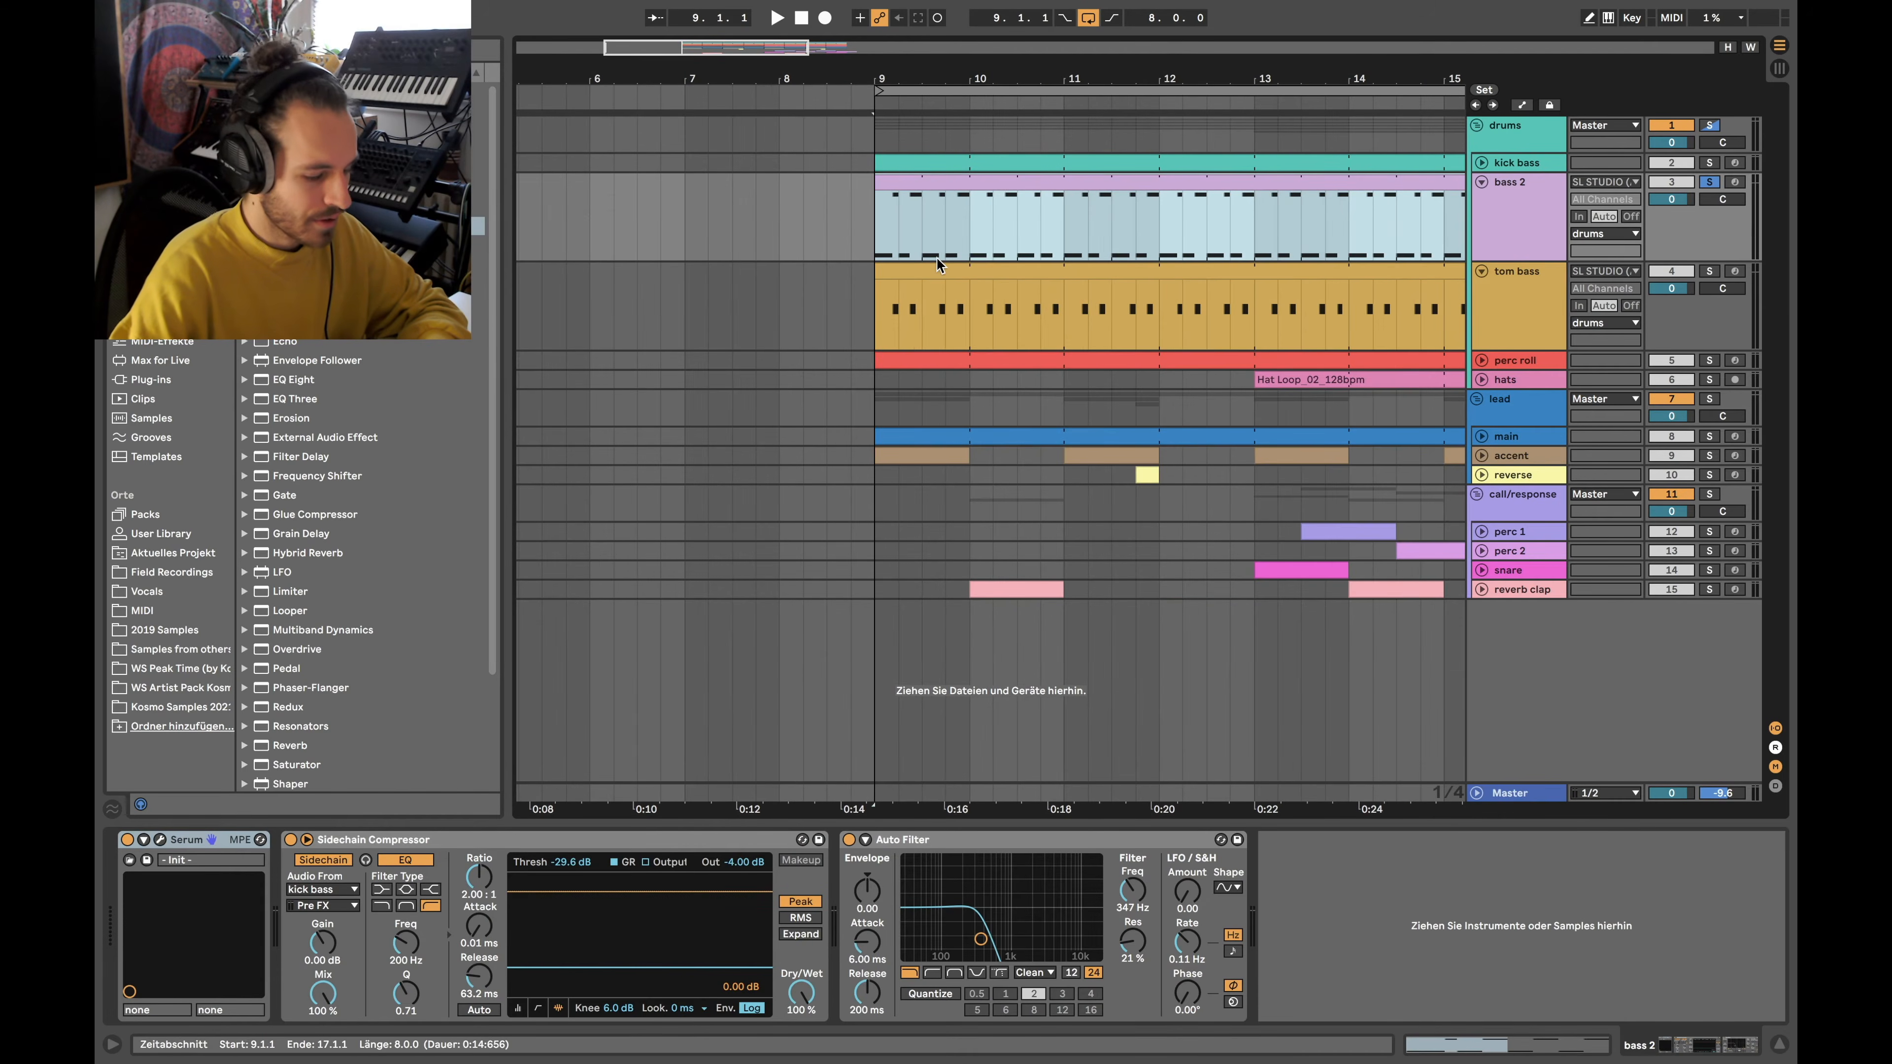
pyautogui.press('space')
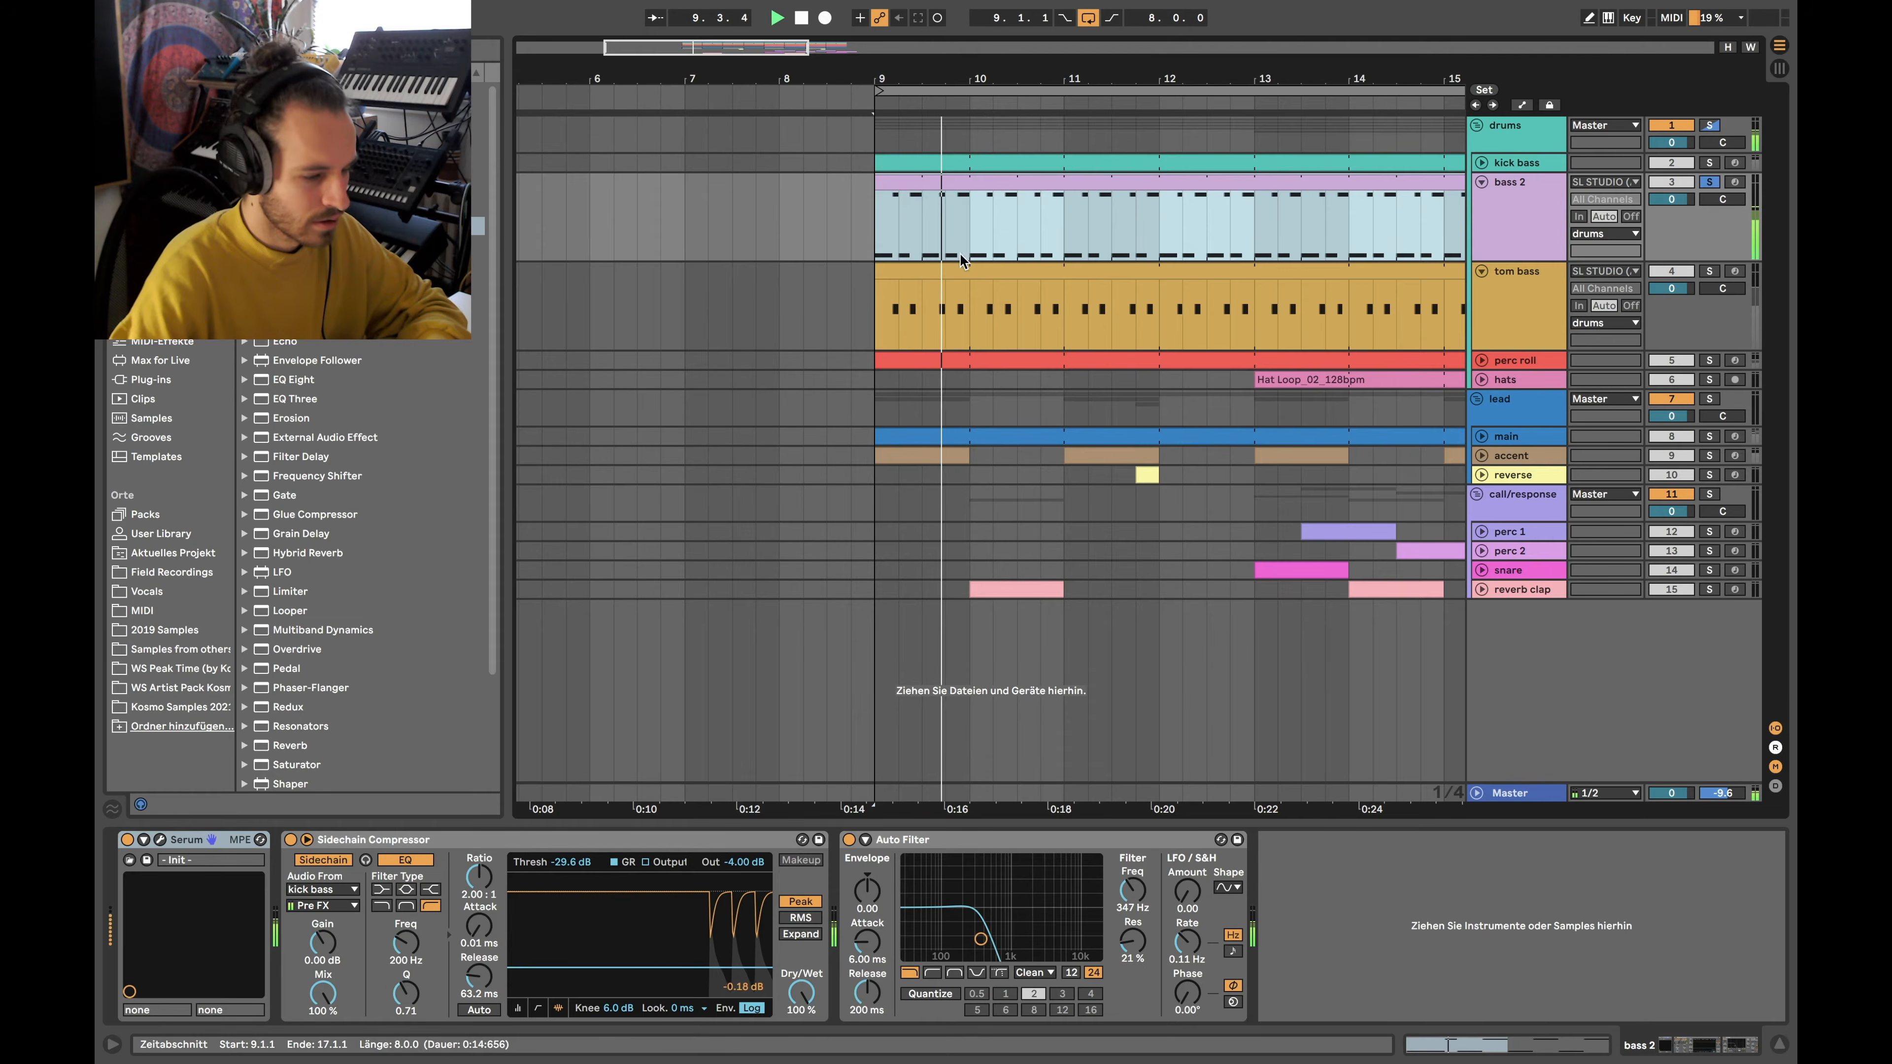
# Stop playback and inspect the bass 2 clip's G2 and G3 notes
pyautogui.doubleClick(1099, 210)
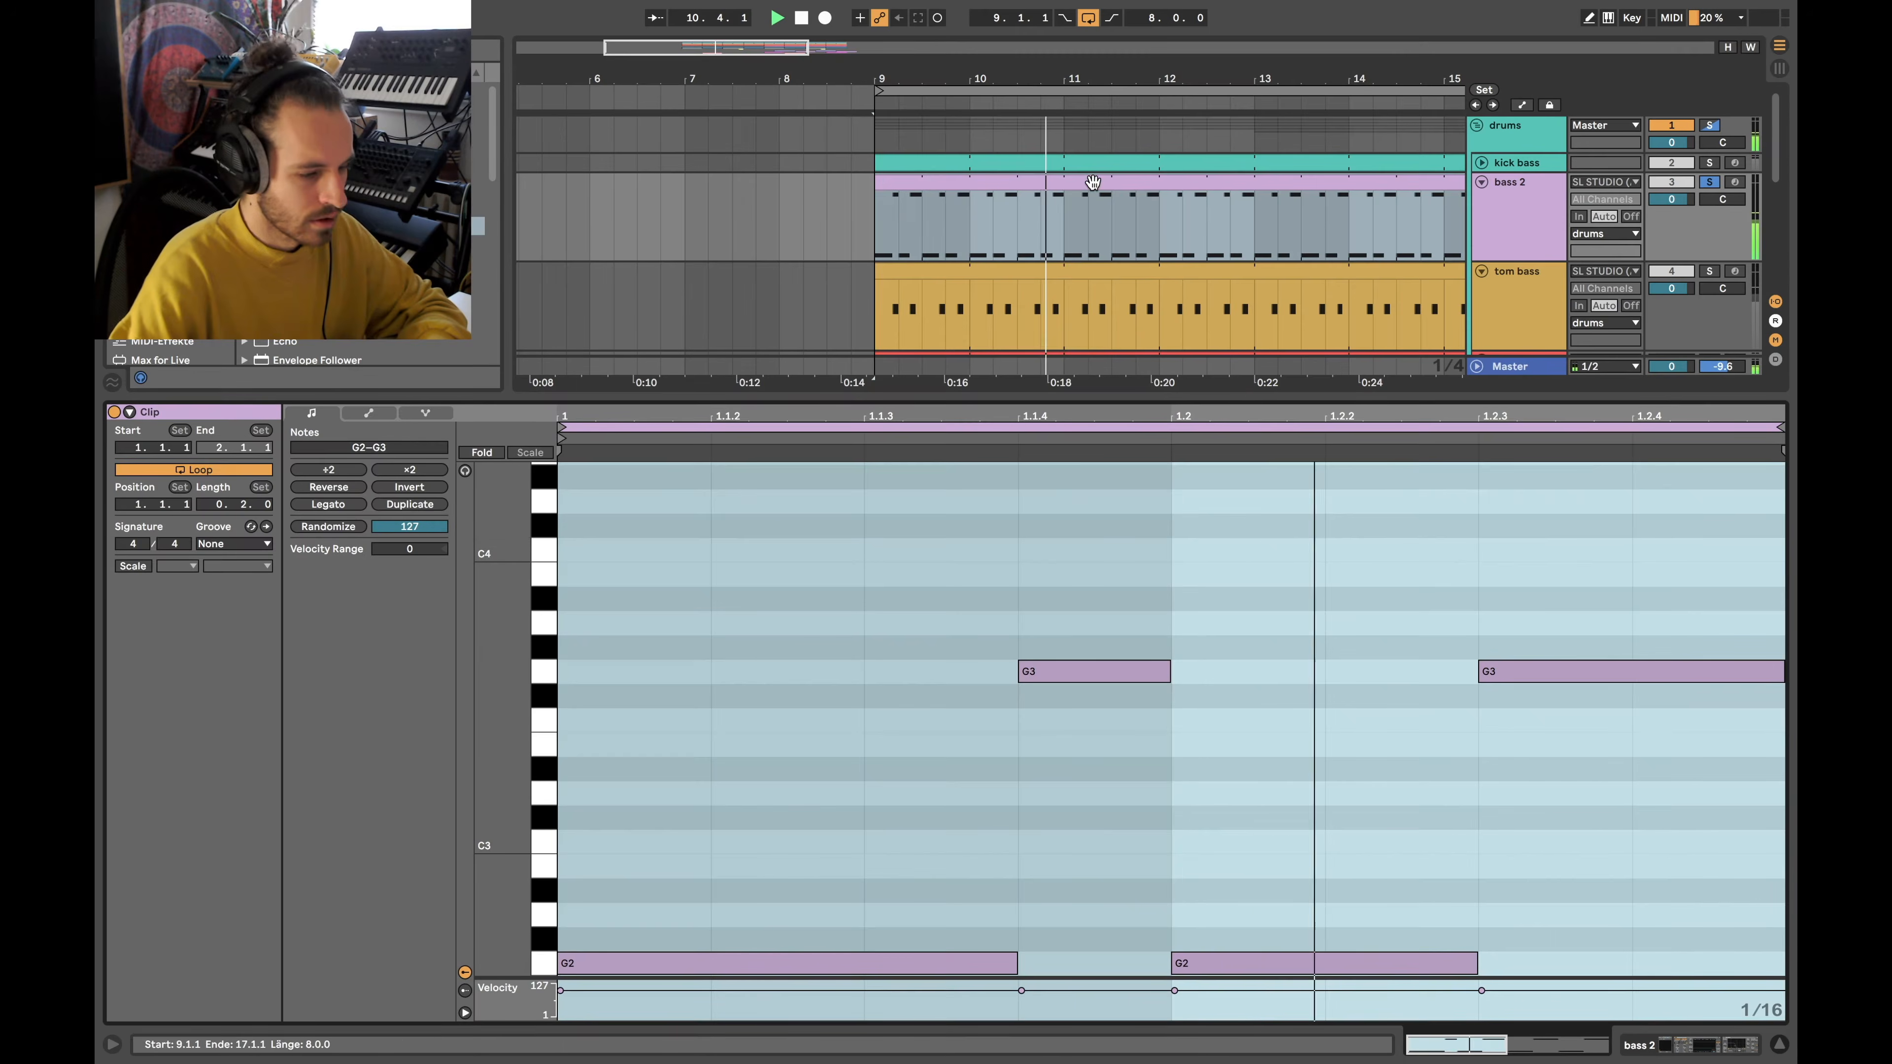
pyautogui.press('space')
pyautogui.moveTo(730, 602); pyautogui.dragTo(1573, 984)
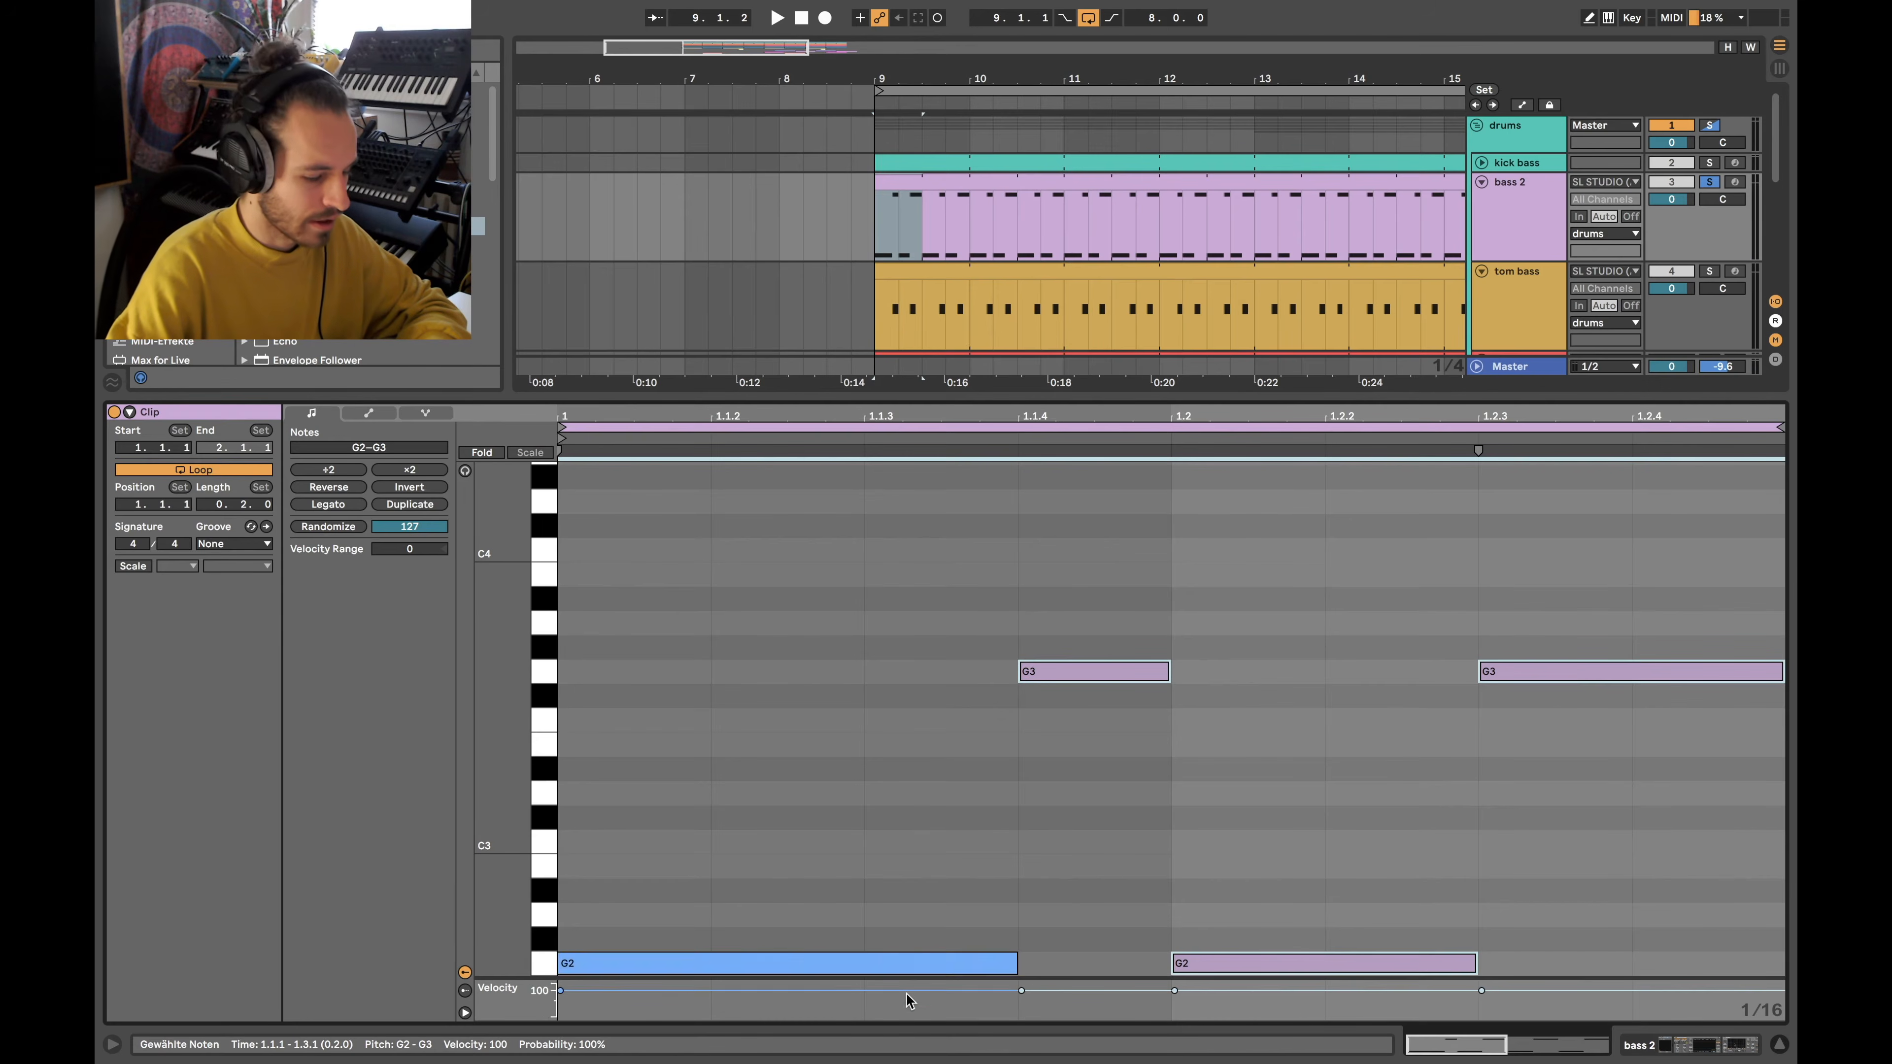
pyautogui.click(913, 956)
pyautogui.click(1090, 673)
pyautogui.click(1062, 759)
pyautogui.moveTo(1062, 759); pyautogui.dragTo(1546, 610)
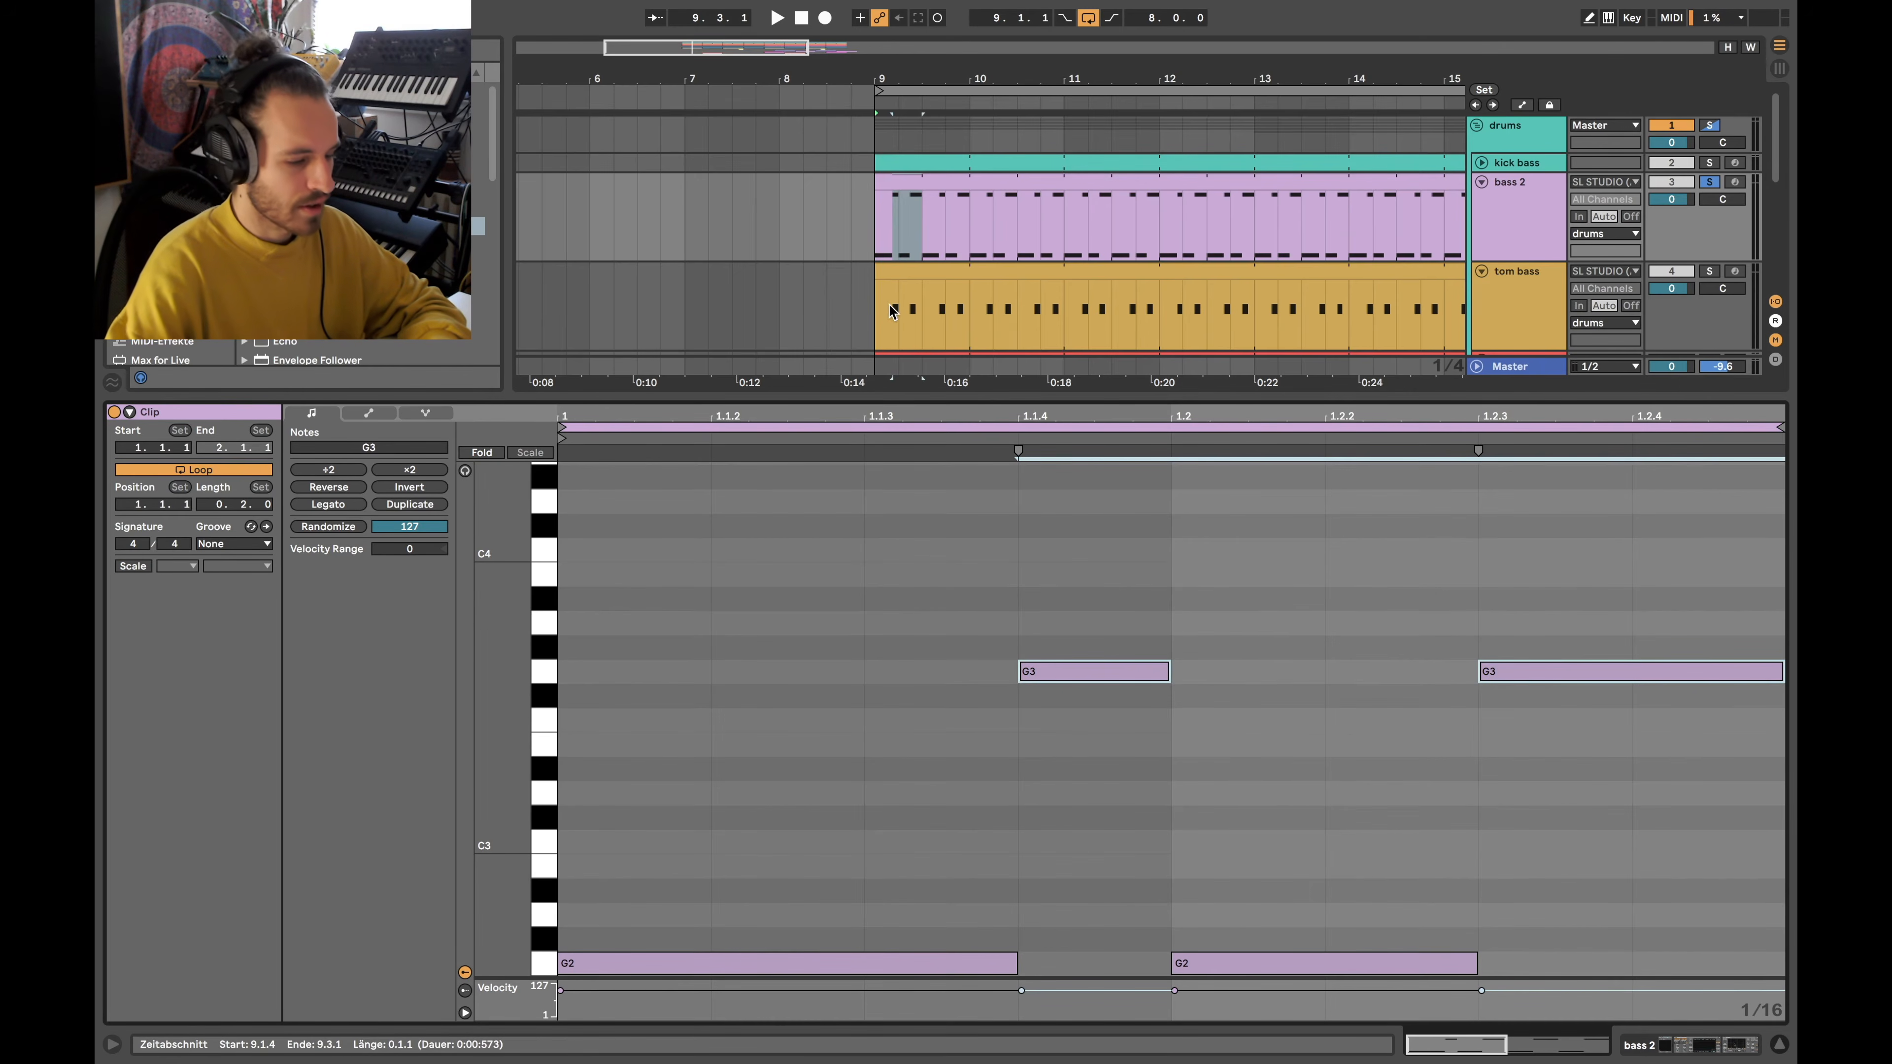
pyautogui.scroll(5, 893, 311)
# Check the tom hit at 9.2.3, solo kick bass, bass 2 and tom bass, and play from bar 9
pyautogui.click(936, 305)
pyautogui.click(1017, 308)
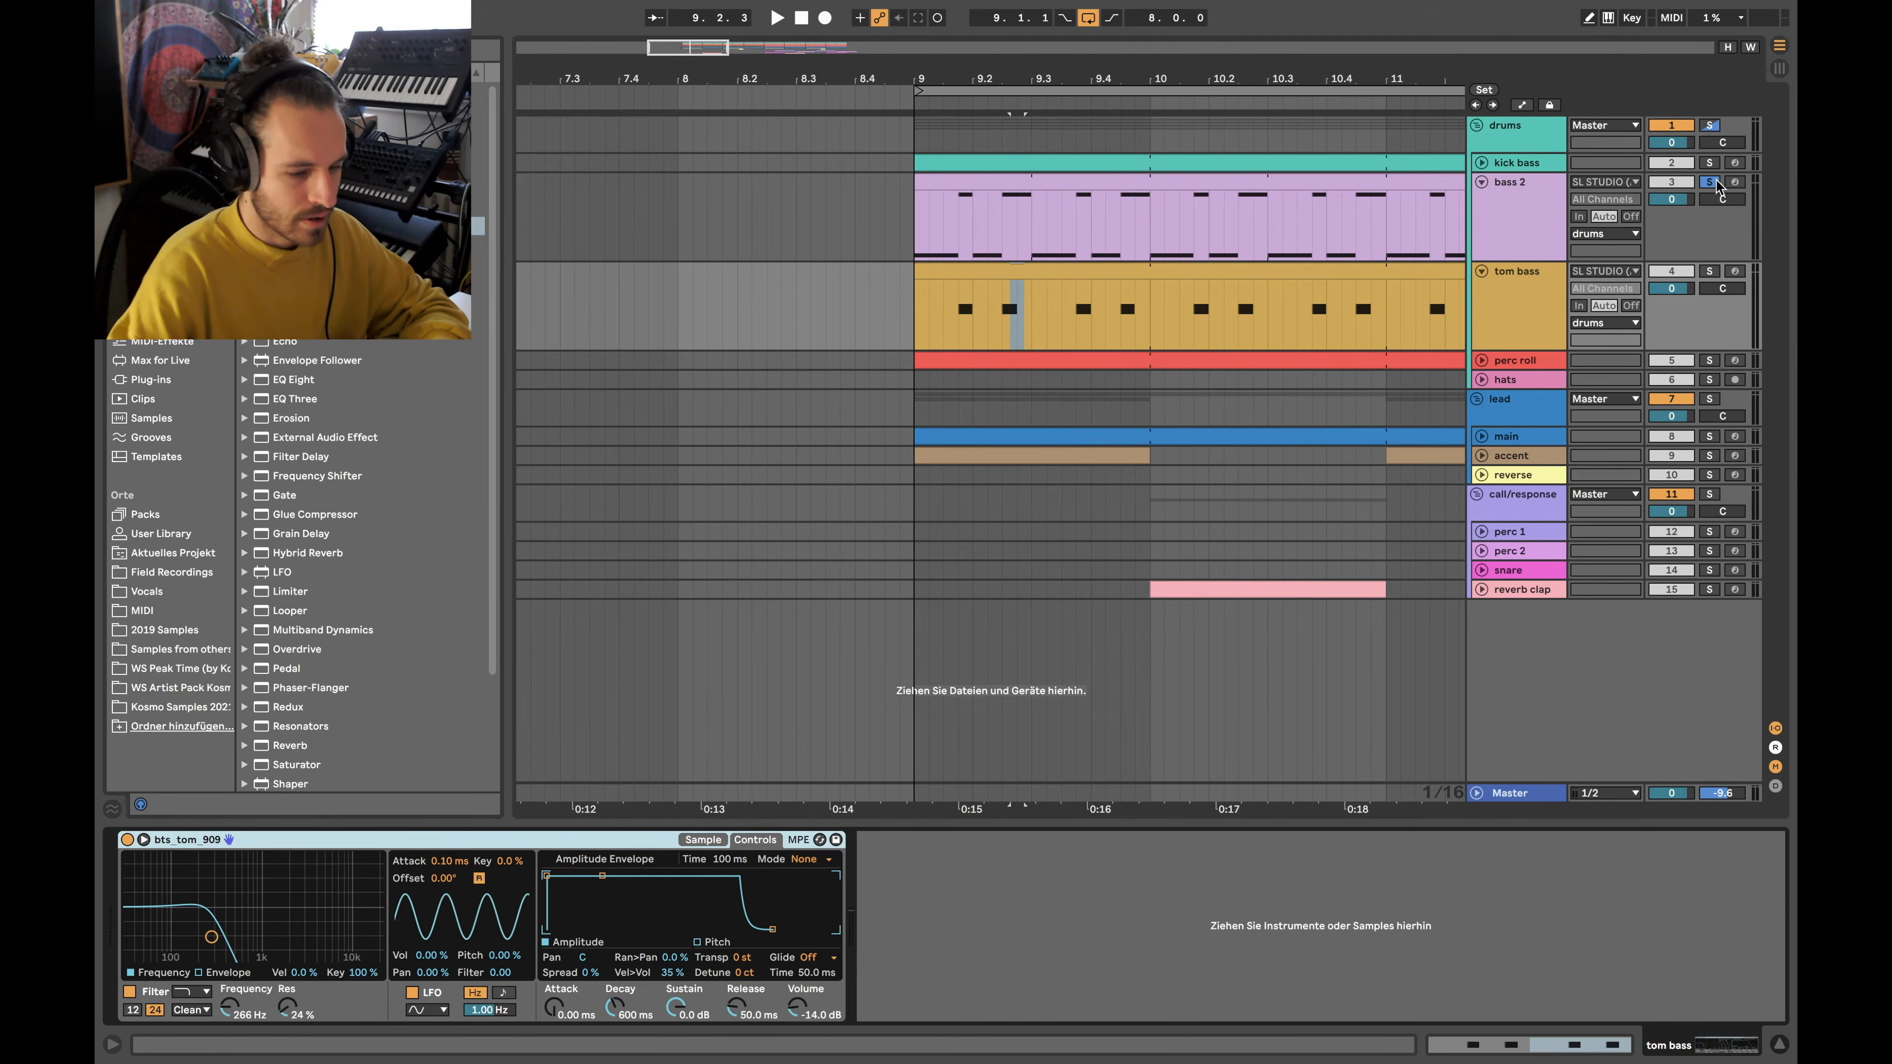
pyautogui.click(1716, 182)
pyautogui.click(1713, 162)
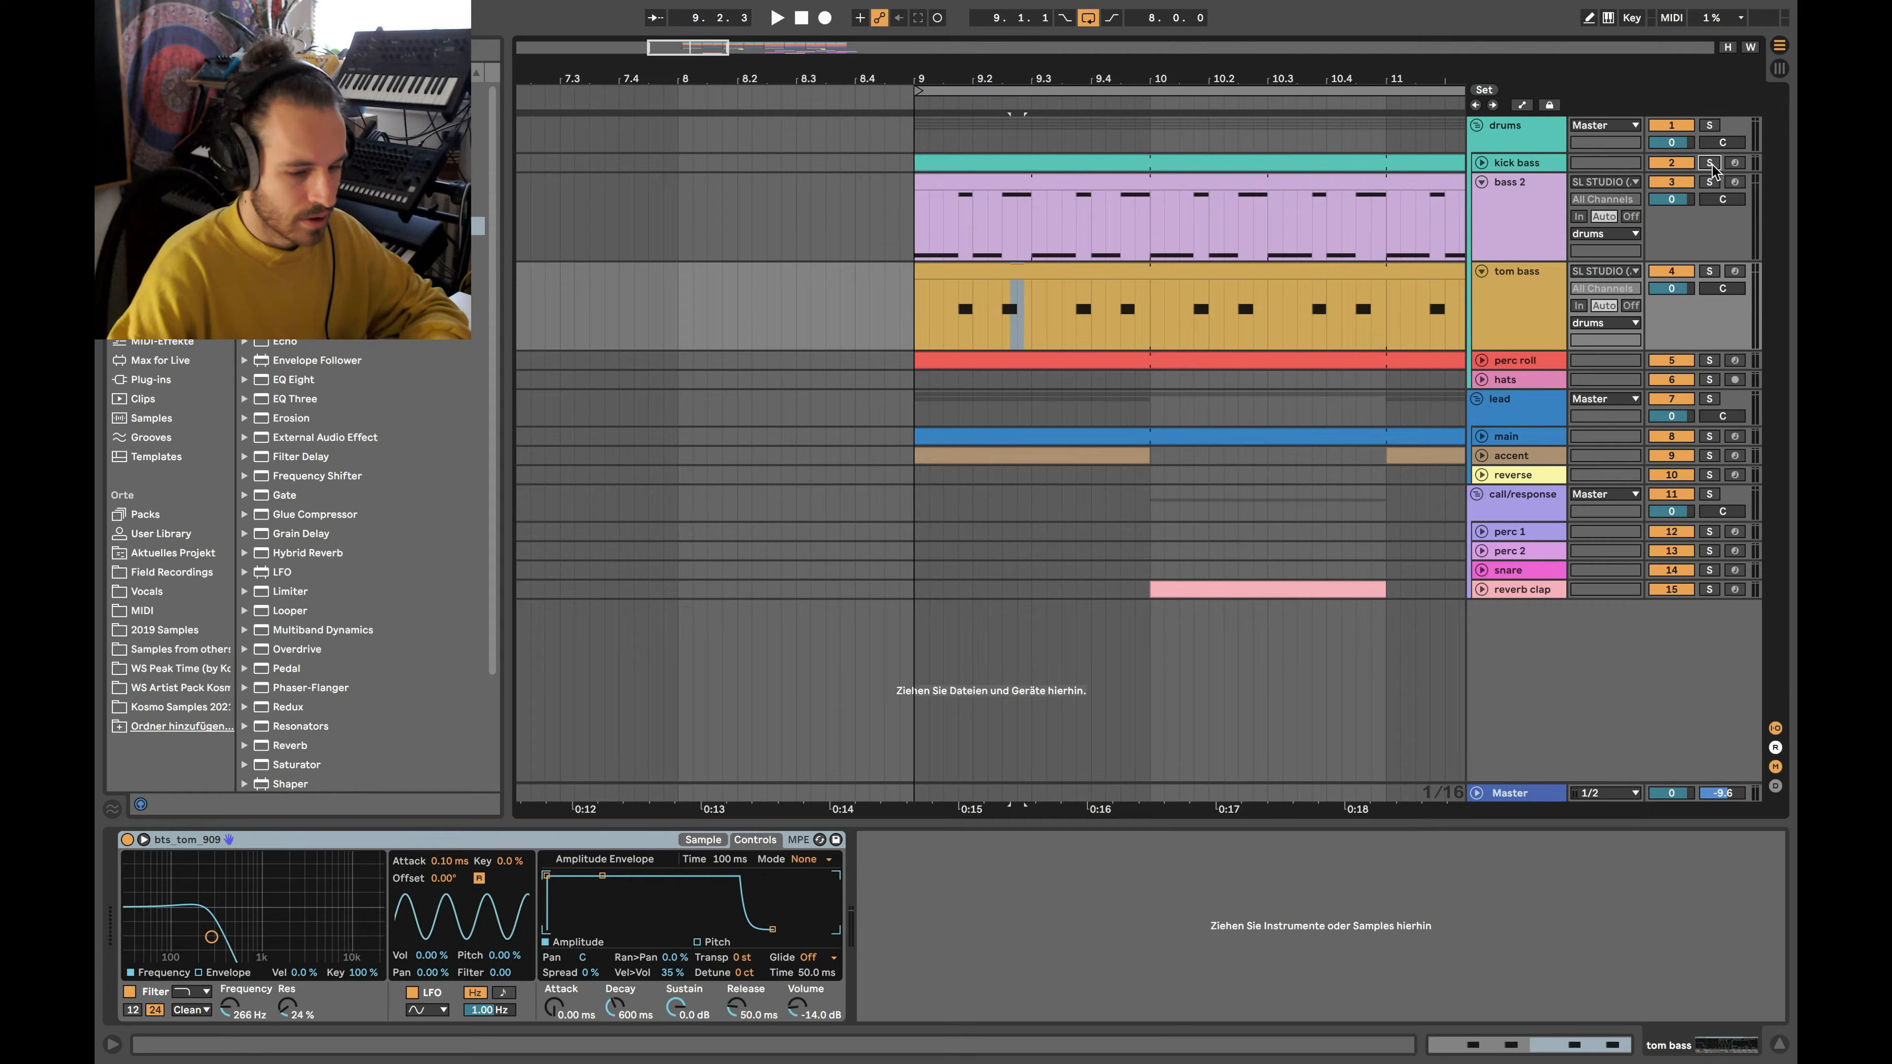
pyautogui.keyDown('super'); pyautogui.click(1713, 183); pyautogui.keyUp('super')
pyautogui.keyDown('super'); pyautogui.click(1716, 272); pyautogui.keyUp('super')
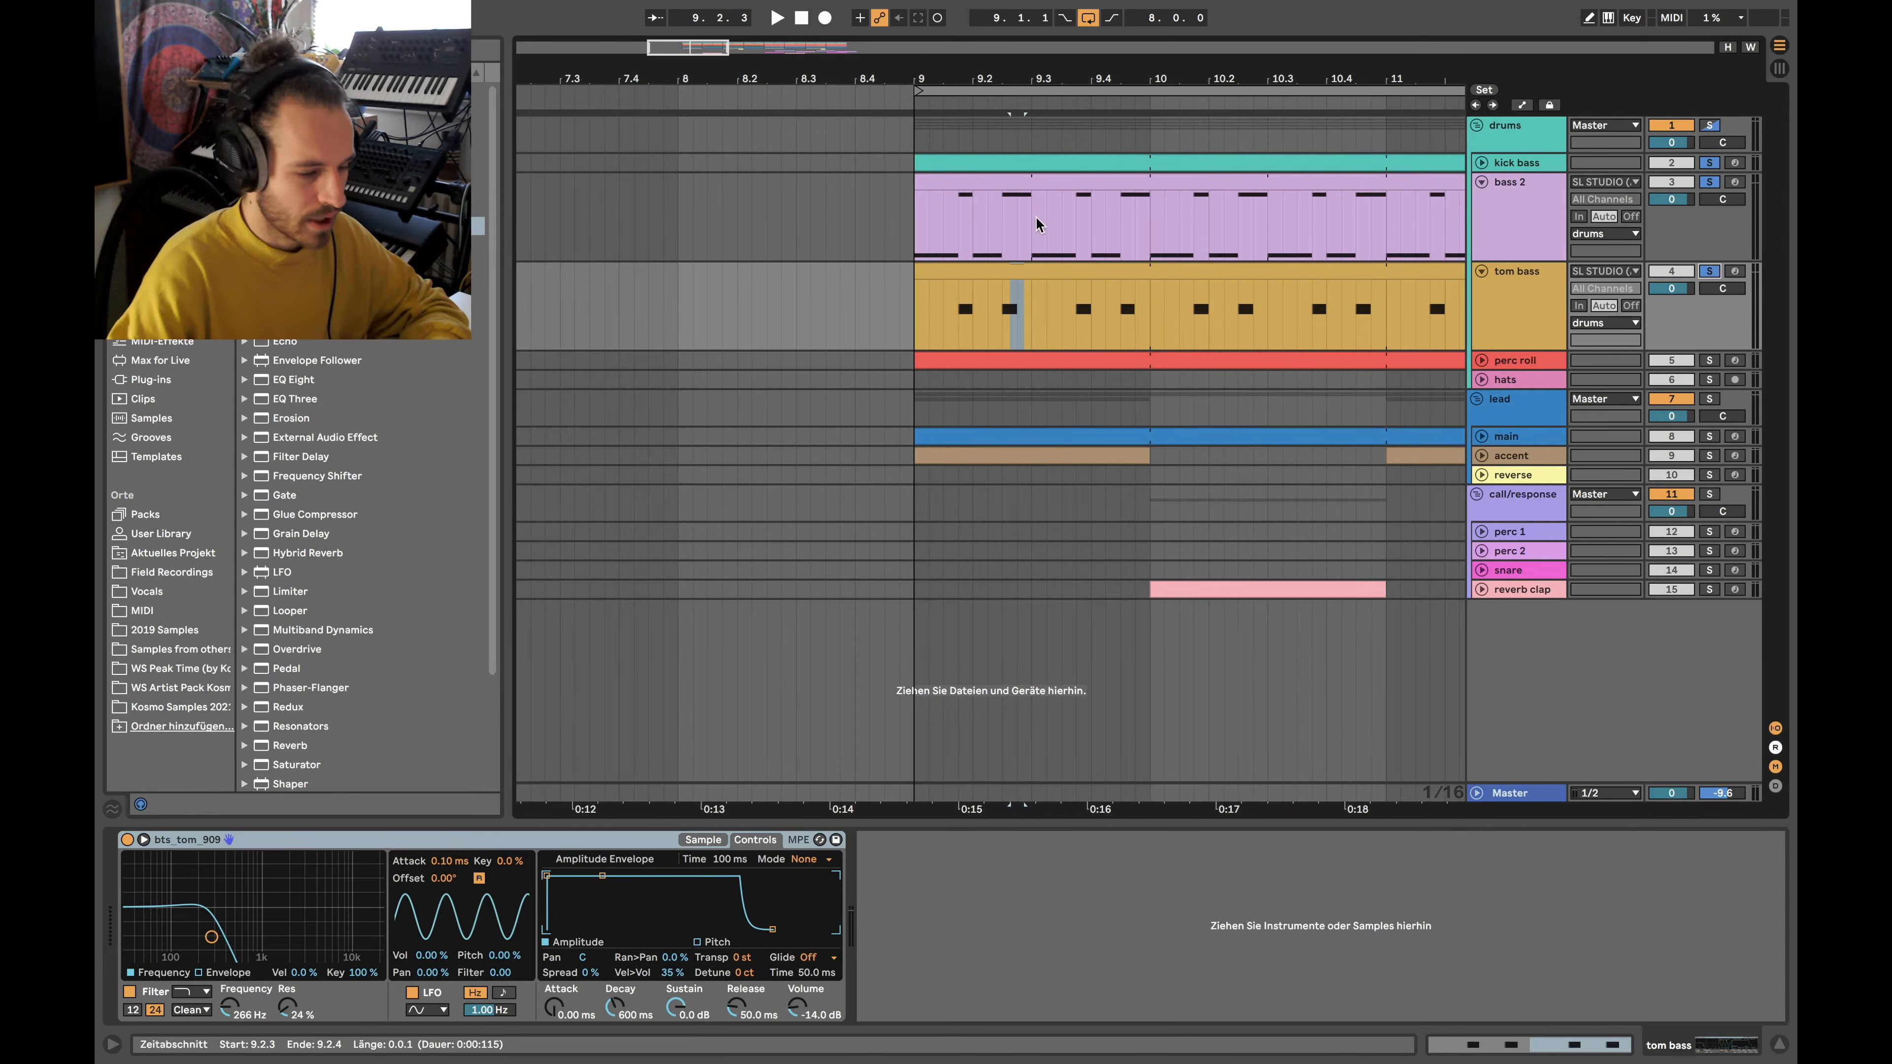
pyautogui.click(936, 159)
pyautogui.scroll(-5, 910, 234)
pyautogui.press('space')
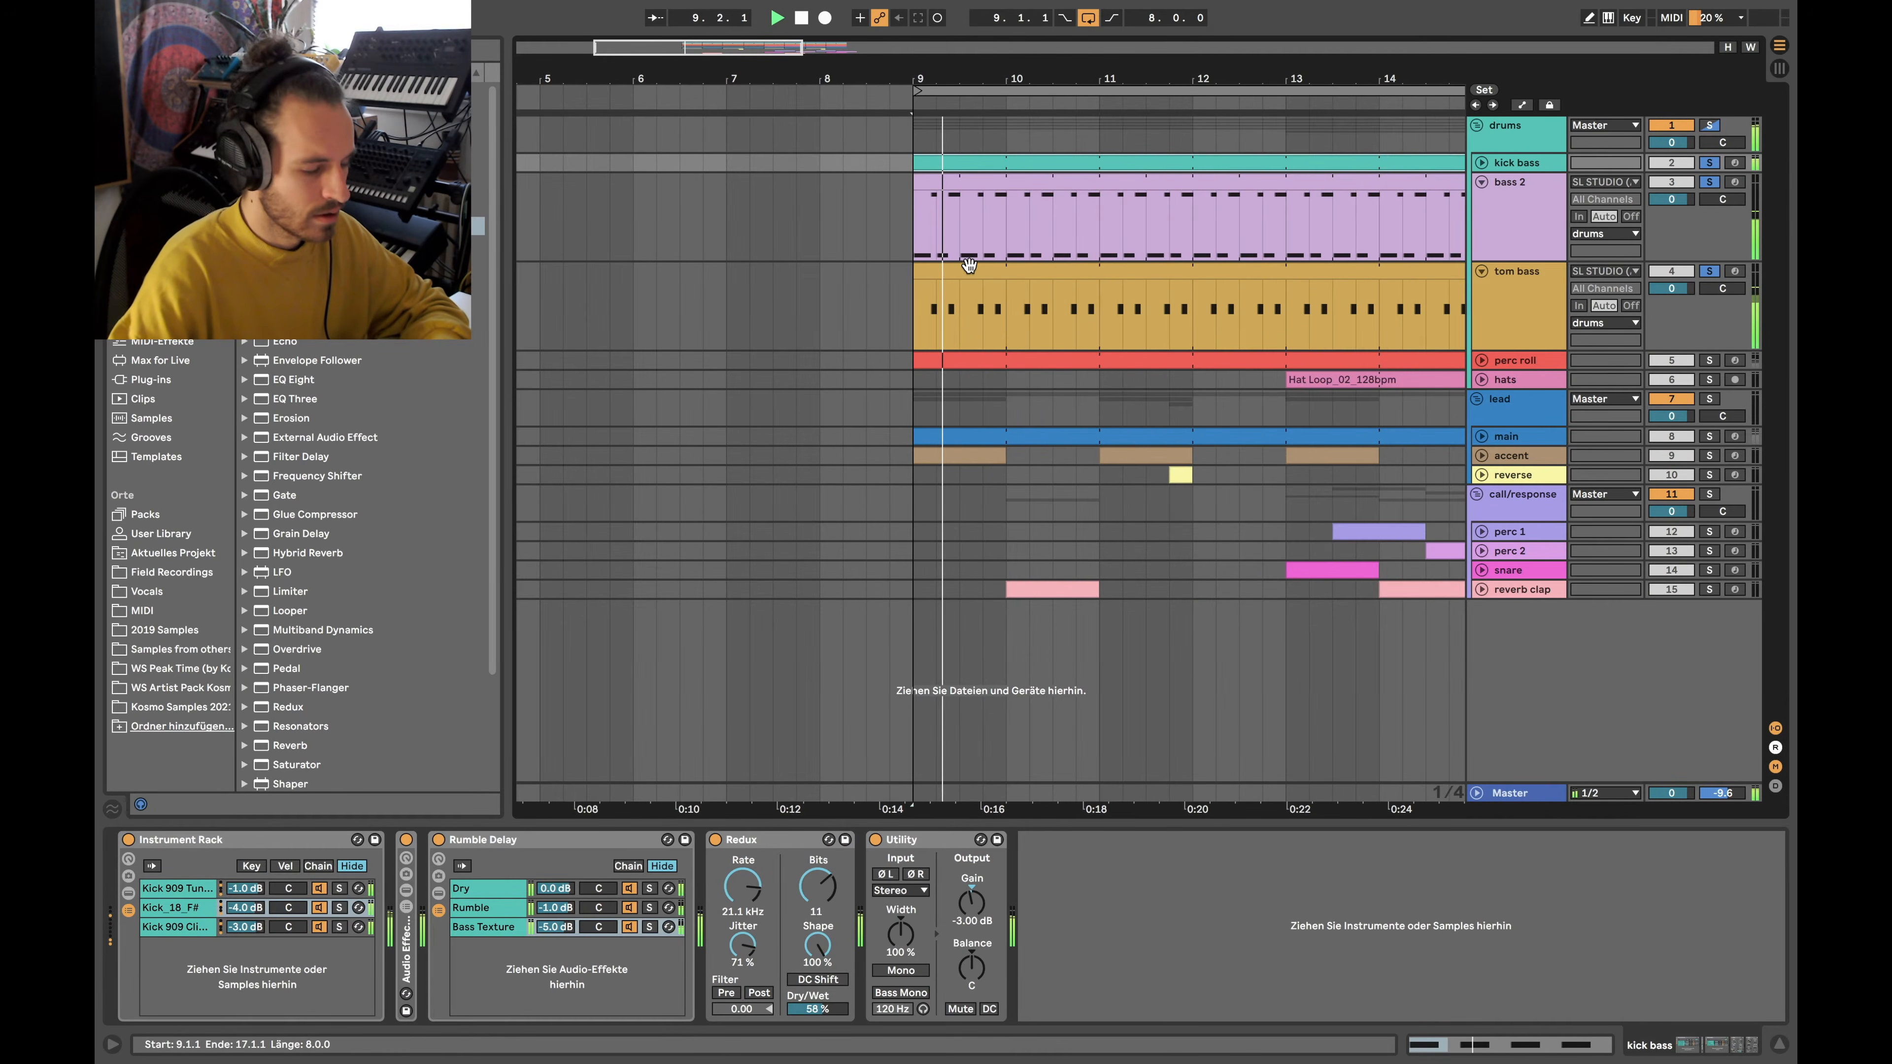
# Stop playback, fold tom bass, and unfold hats to inspect its Hat Loop clip from bar 13
pyautogui.scroll(-3, 966, 298)
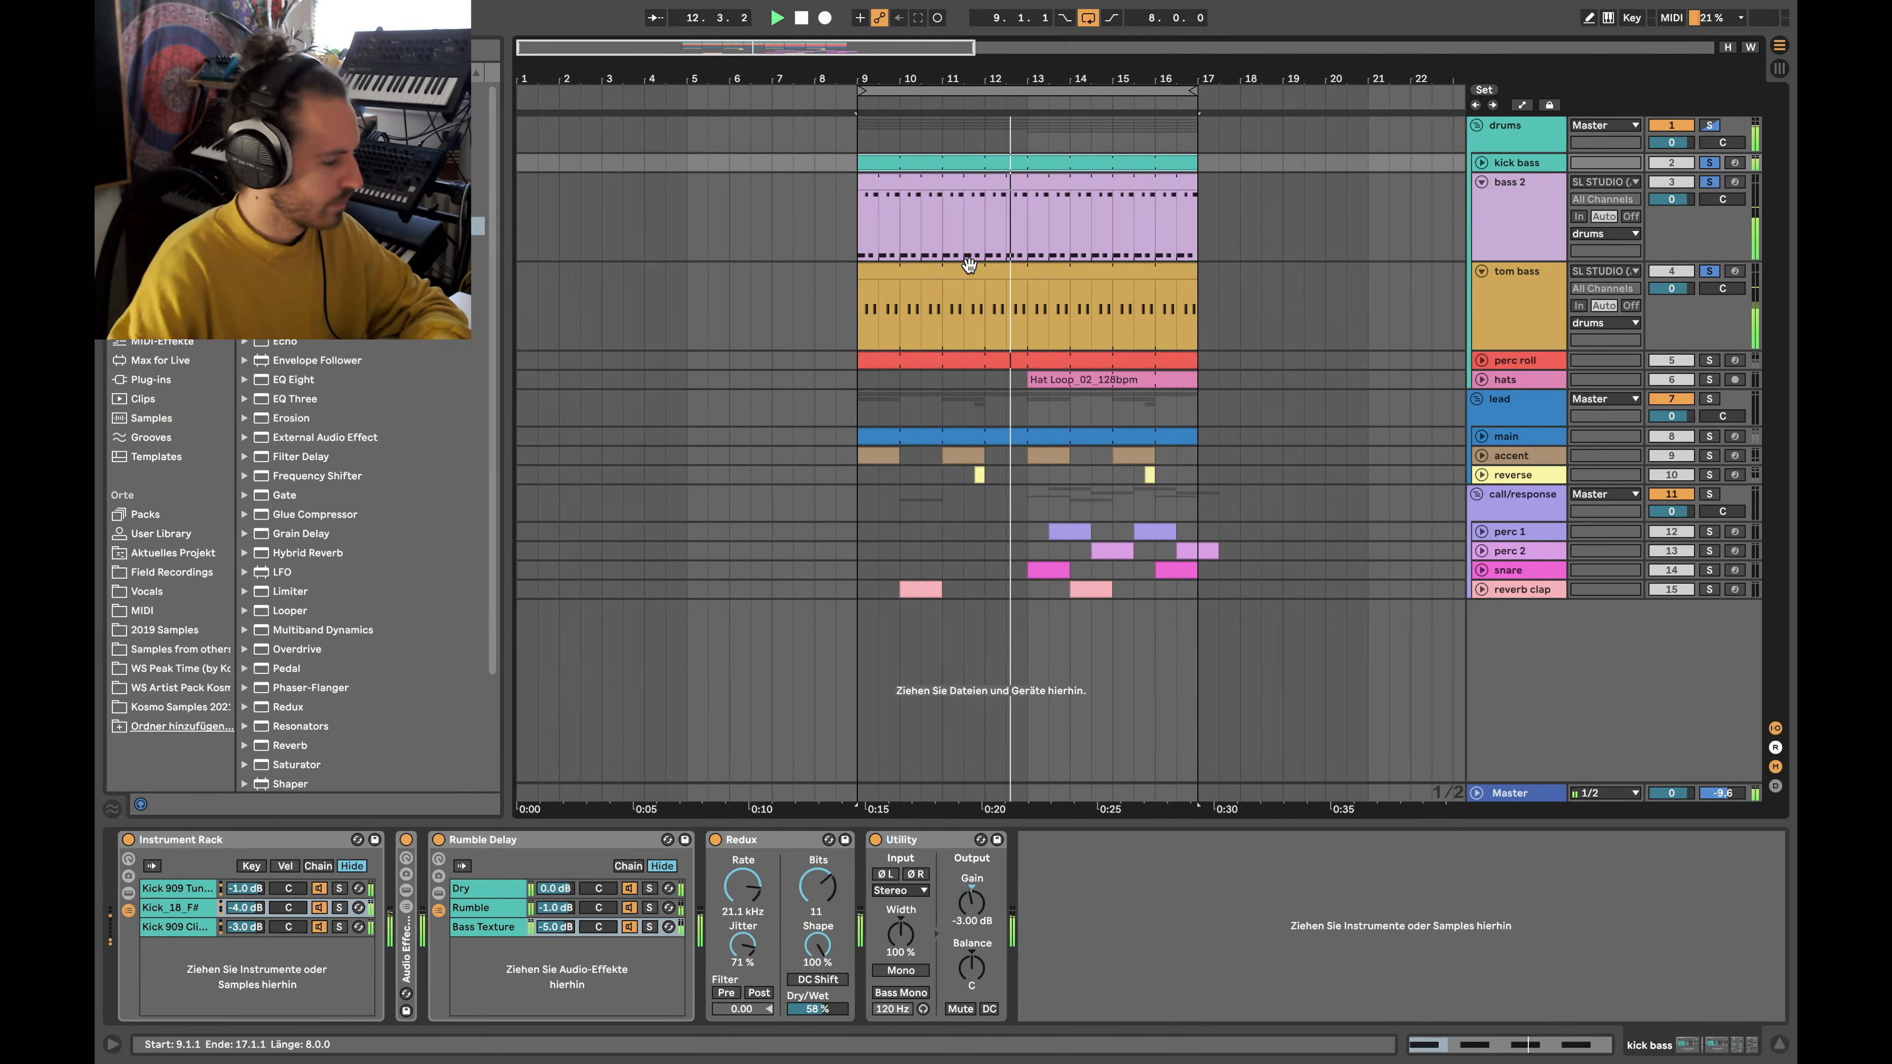
pyautogui.press('space')
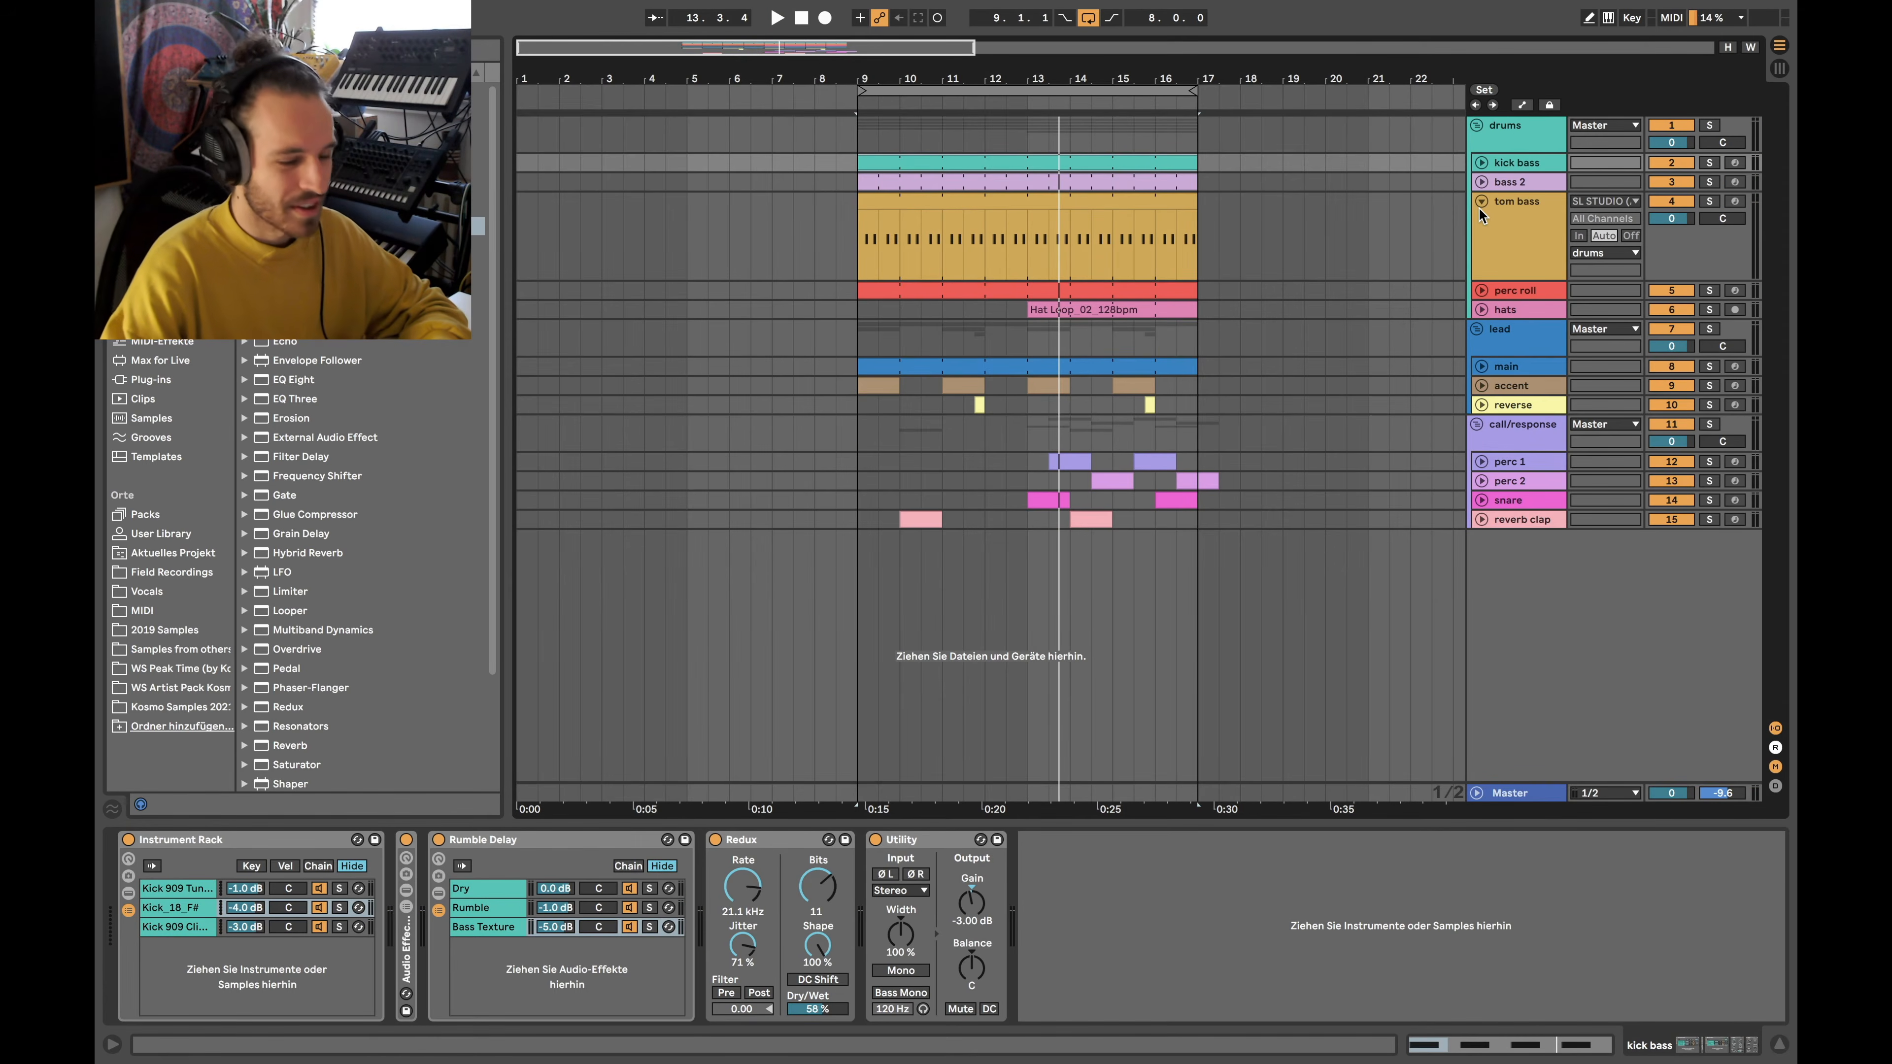
pyautogui.click(1479, 206)
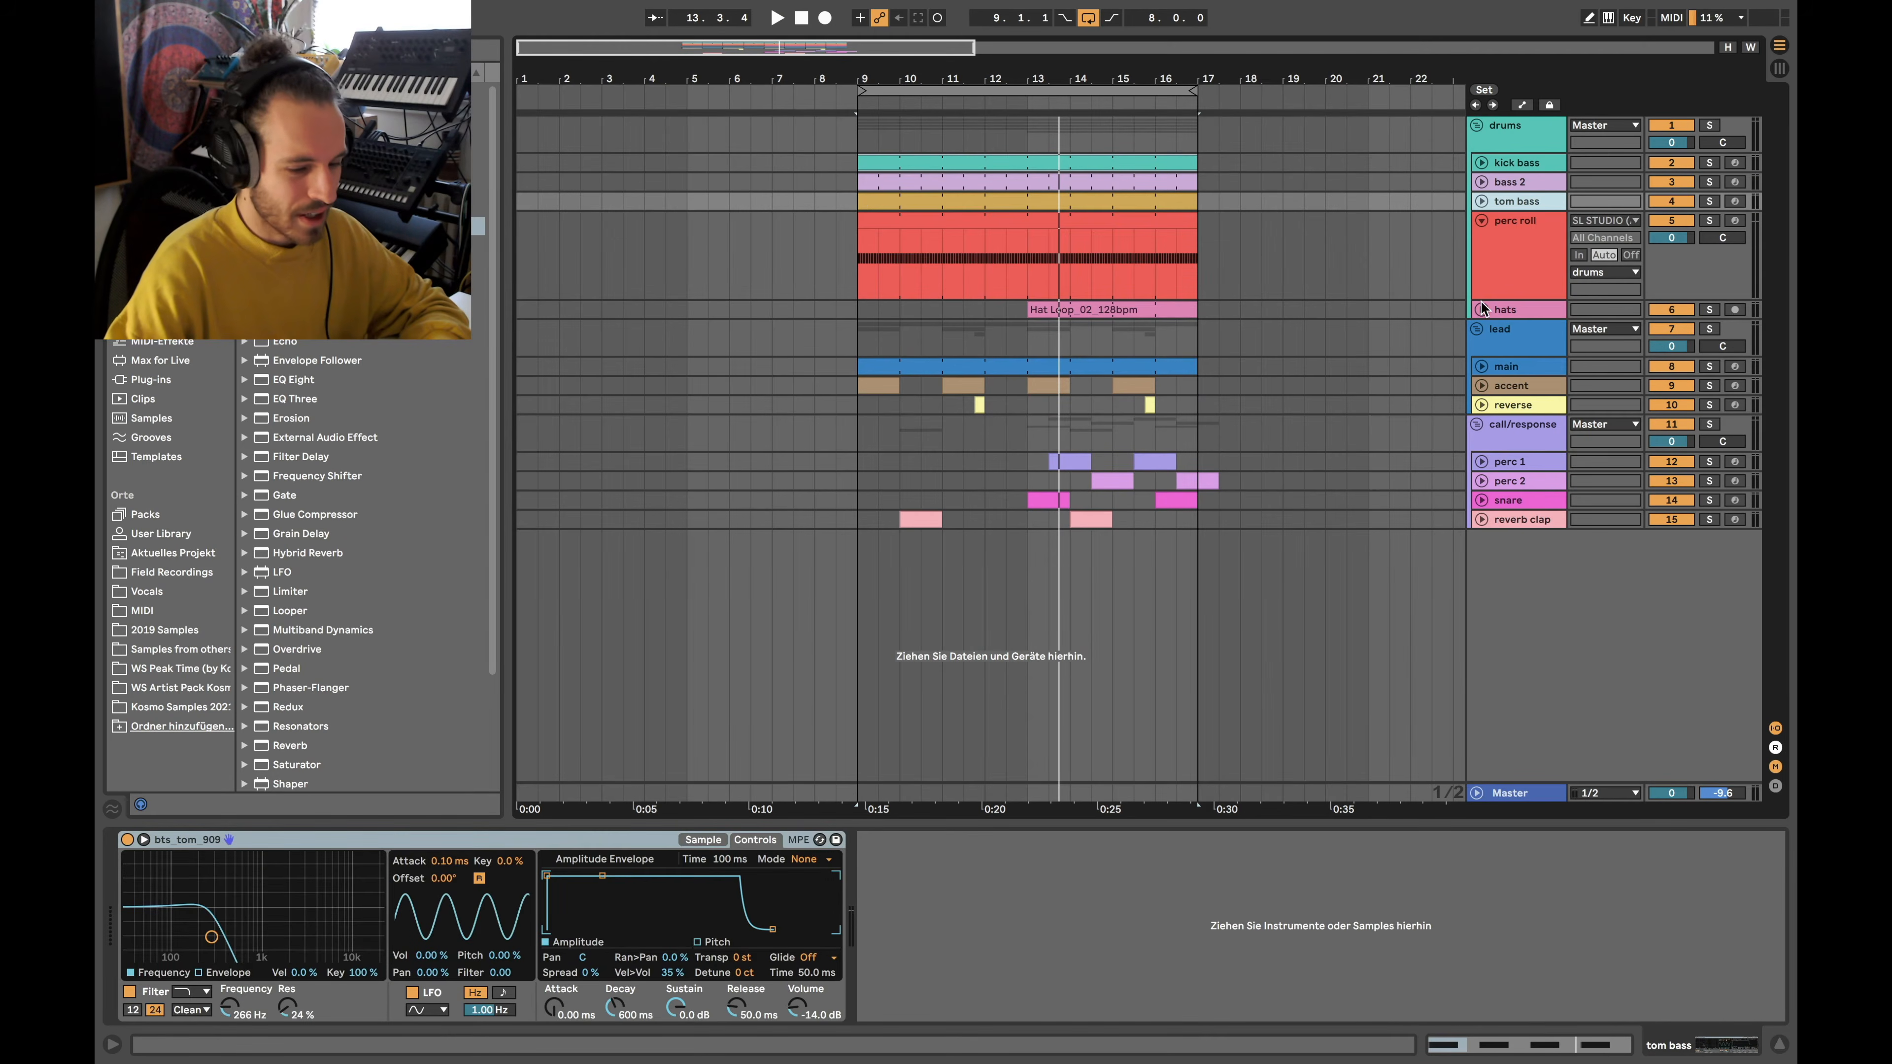
pyautogui.click(1480, 307)
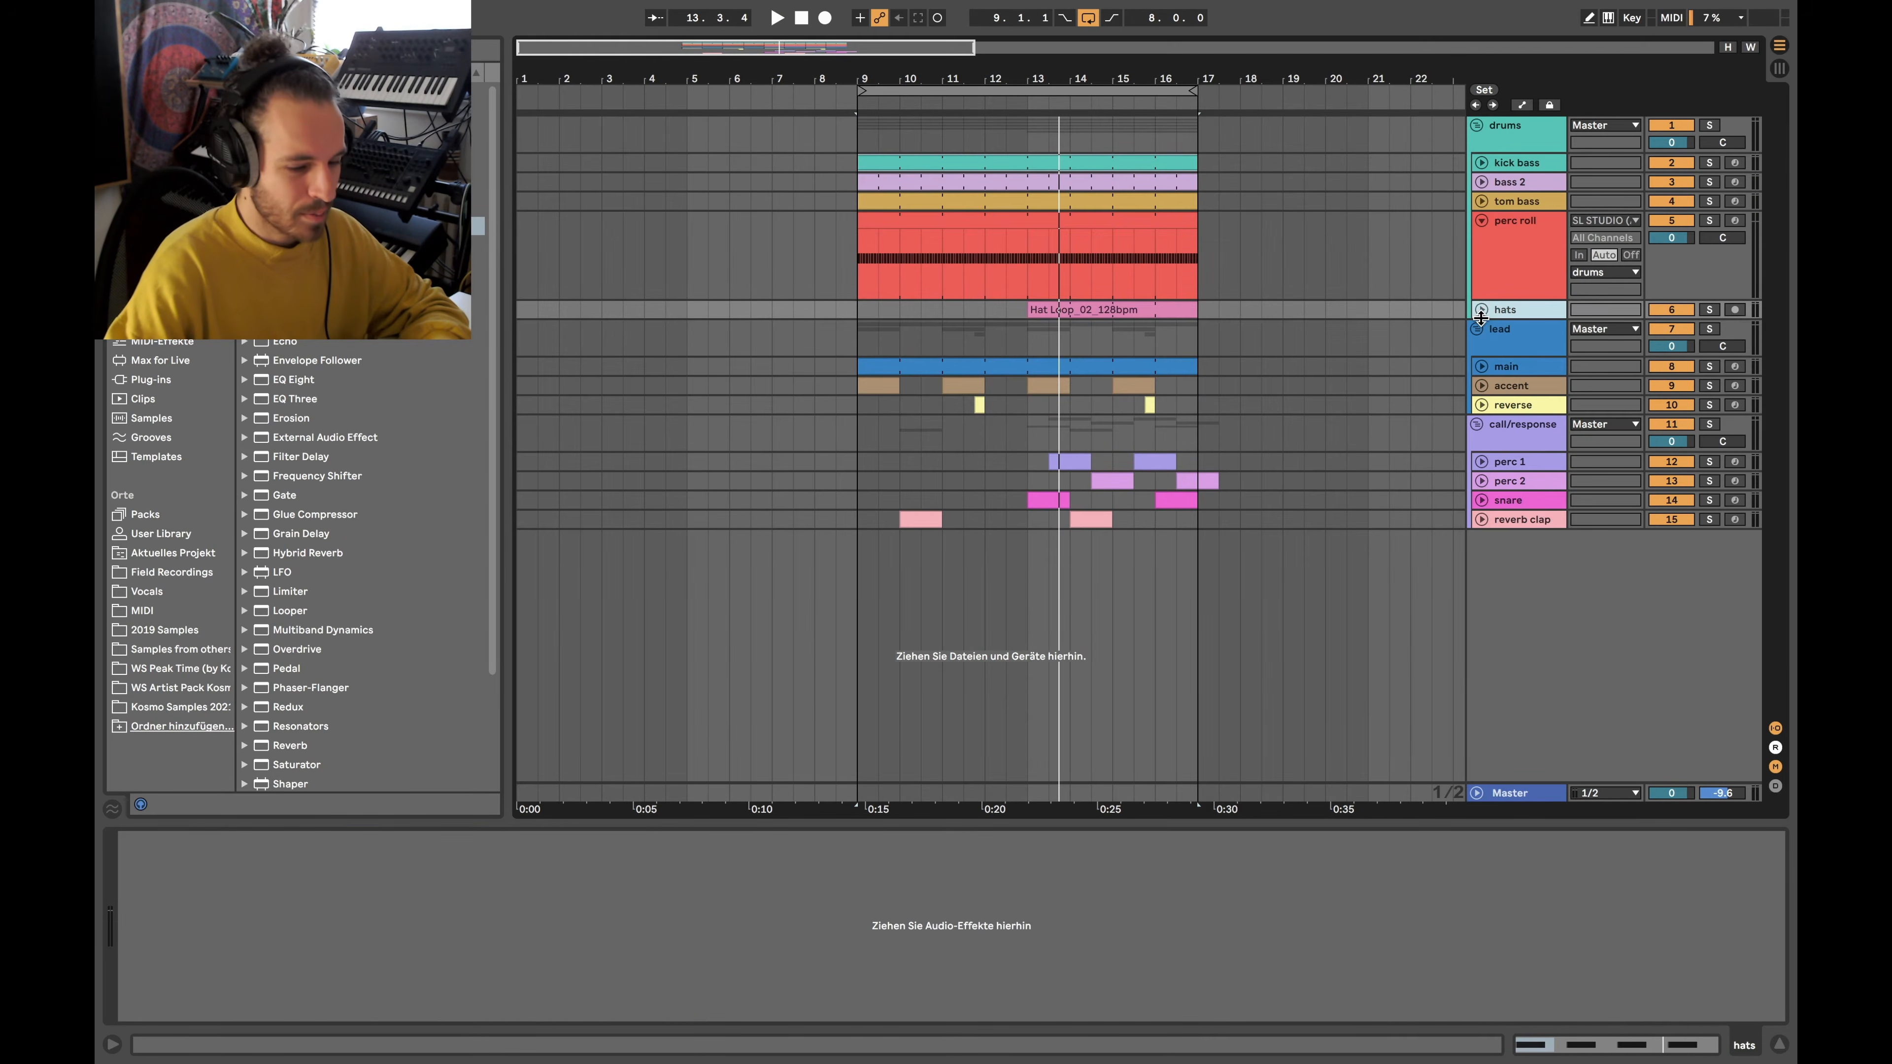
pyautogui.click(1482, 309)
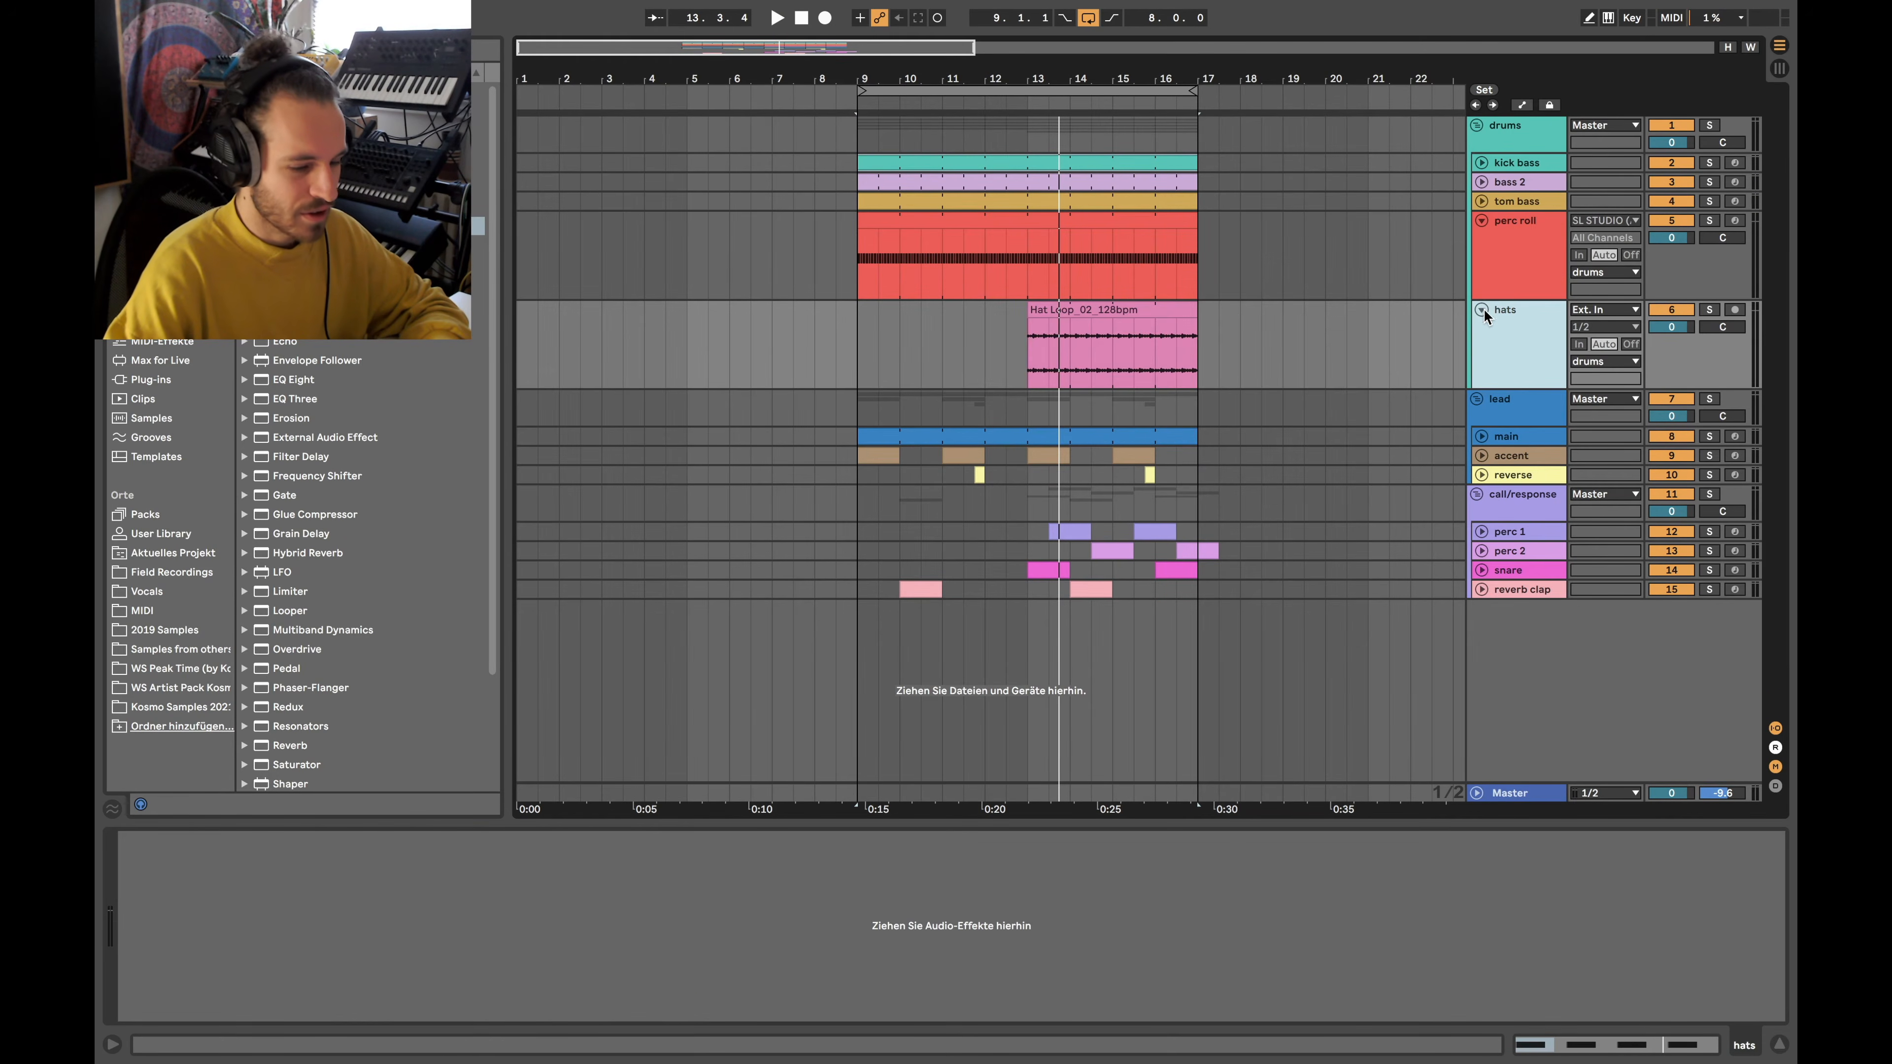
pyautogui.click(1040, 348)
pyautogui.click(1707, 311)
pyautogui.click(1707, 311)
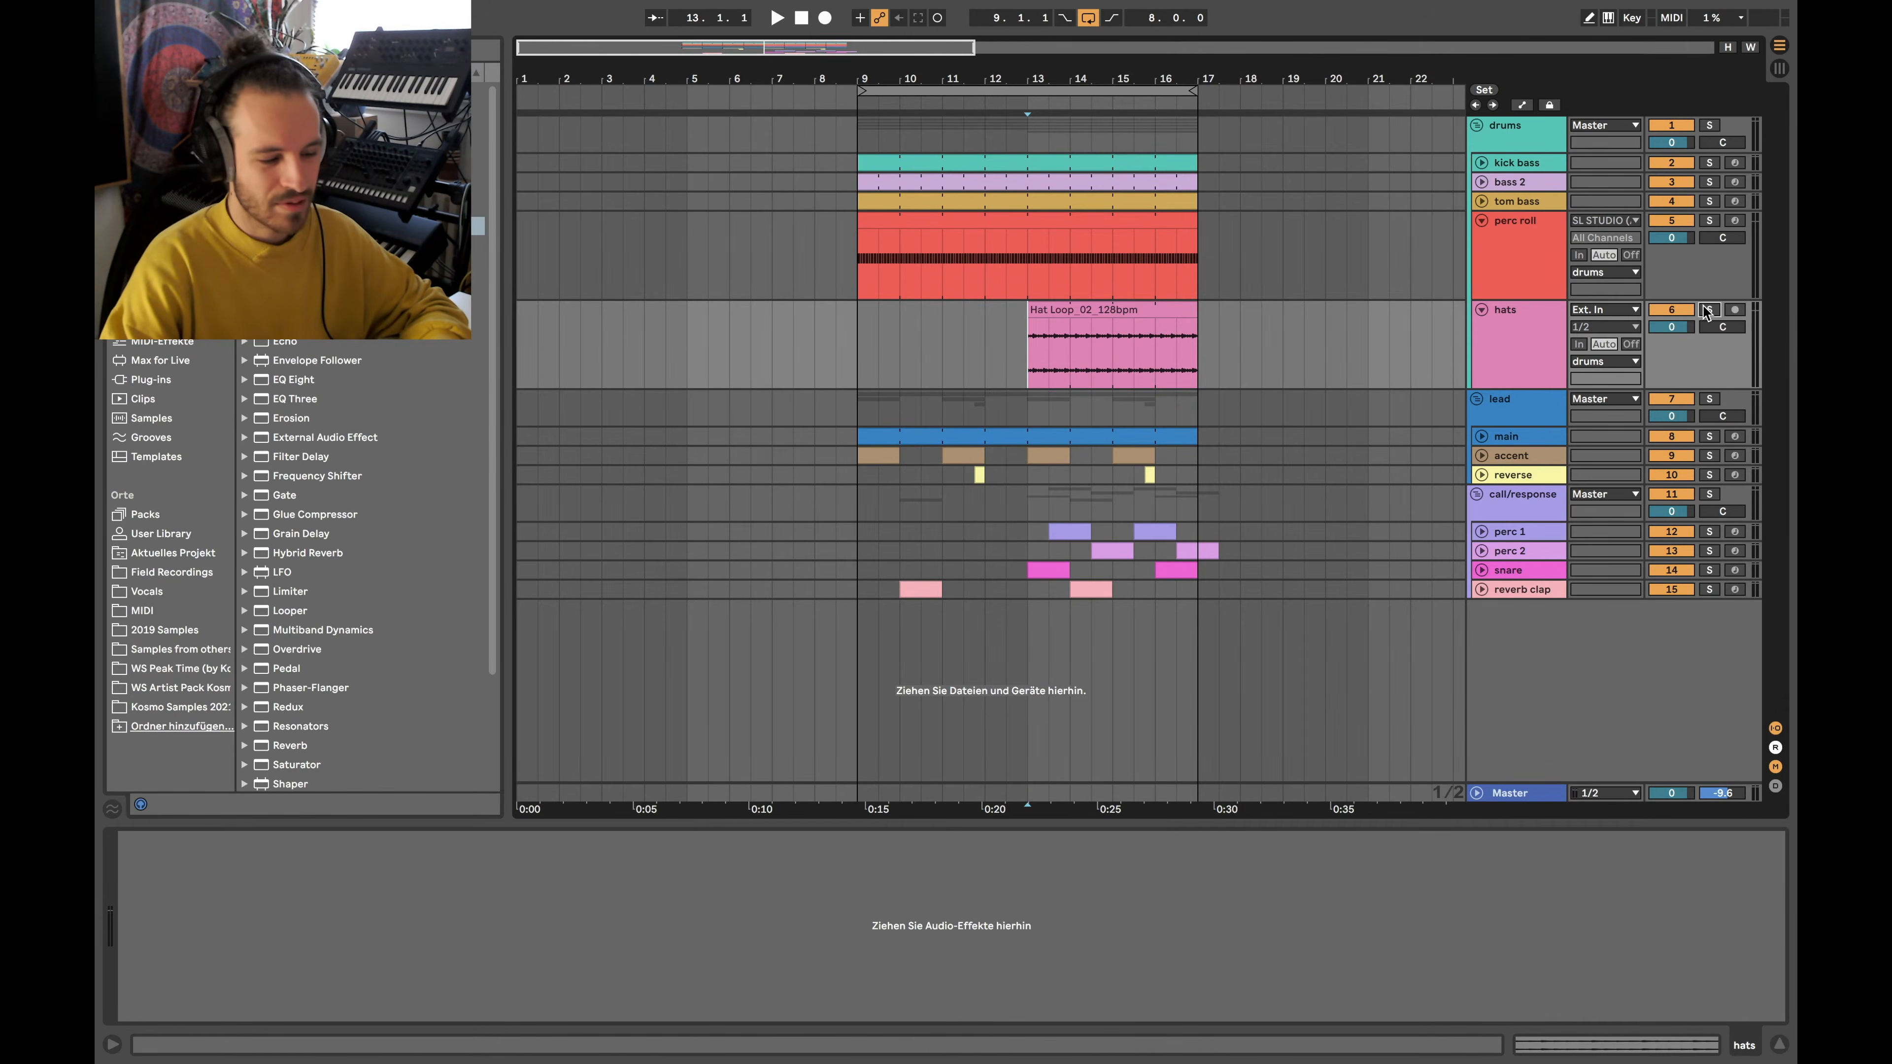
pyautogui.click(1097, 311)
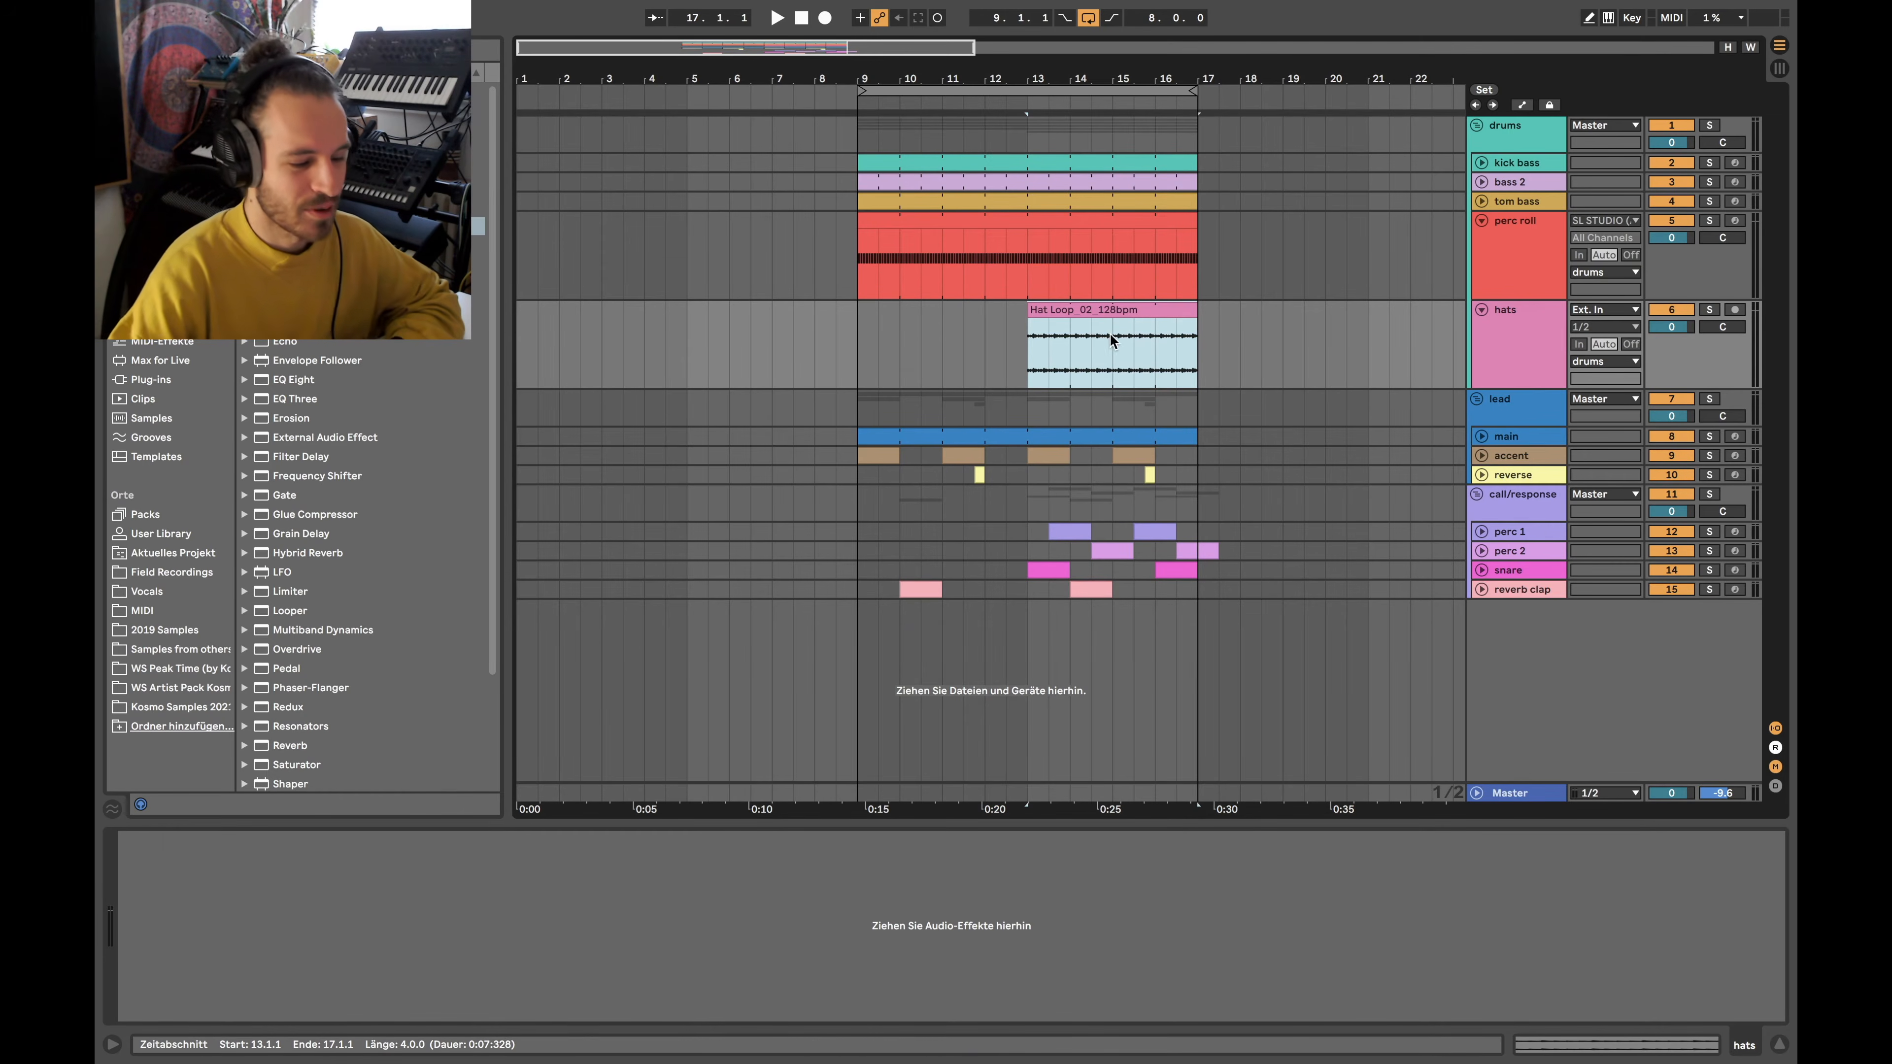
# Select bars 9–13 on the hats lane, then collapse the hats track to a single row
pyautogui.moveTo(847, 340); pyautogui.dragTo(1209, 347)
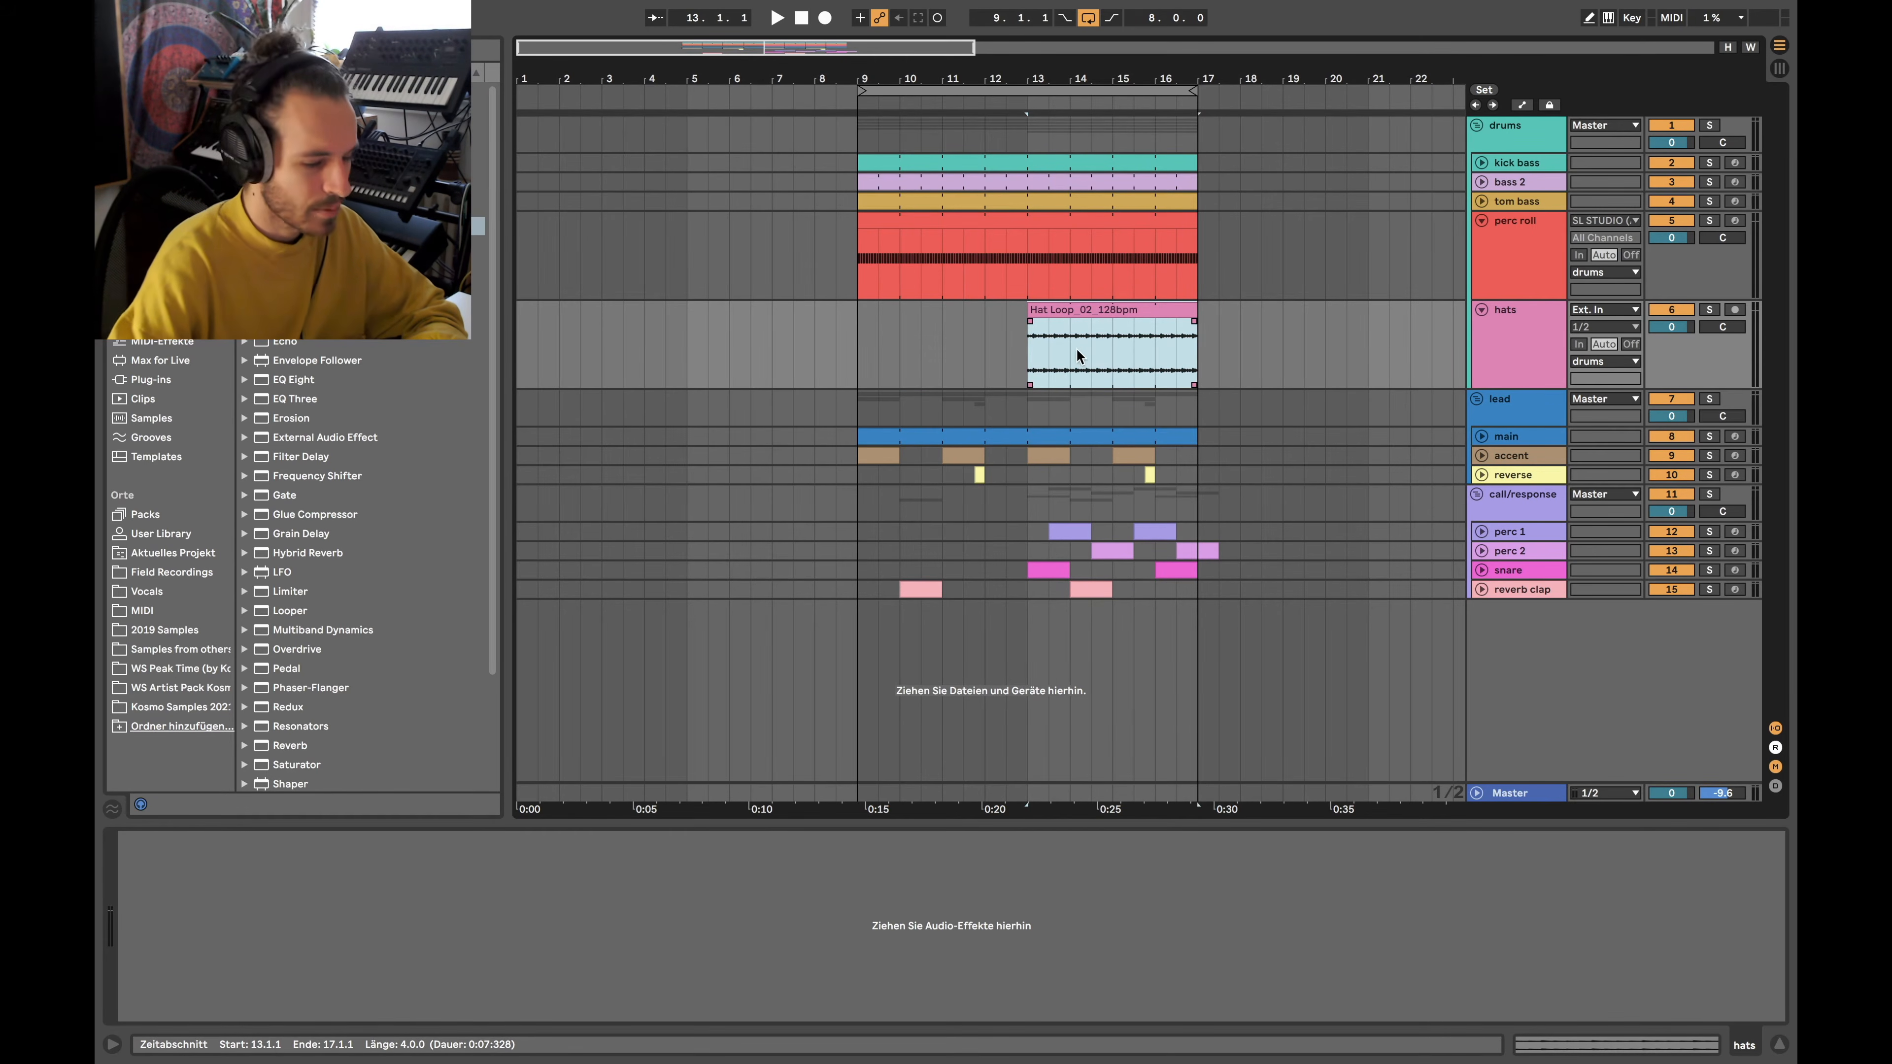
pyautogui.click(1029, 347)
pyautogui.click(1483, 310)
pyautogui.click(1483, 309)
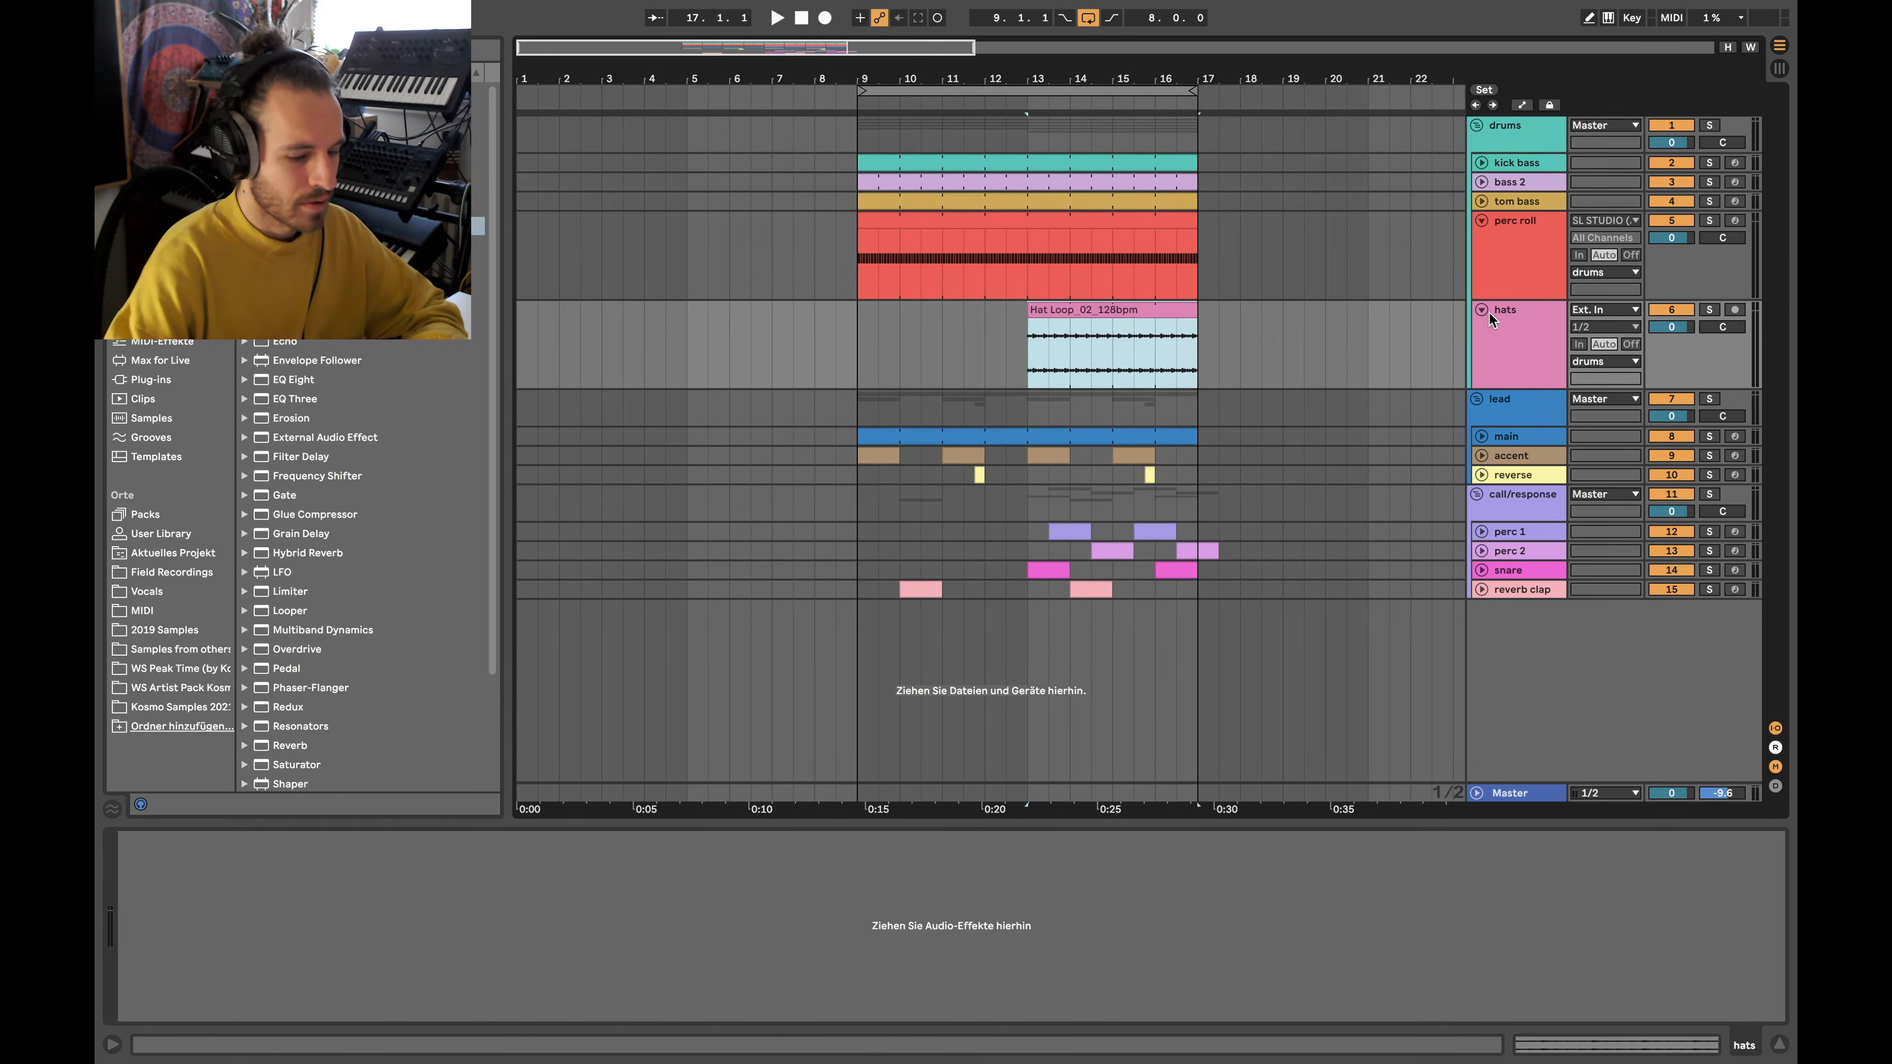
pyautogui.click(1483, 310)
pyautogui.scroll(-4, 1055, 256)
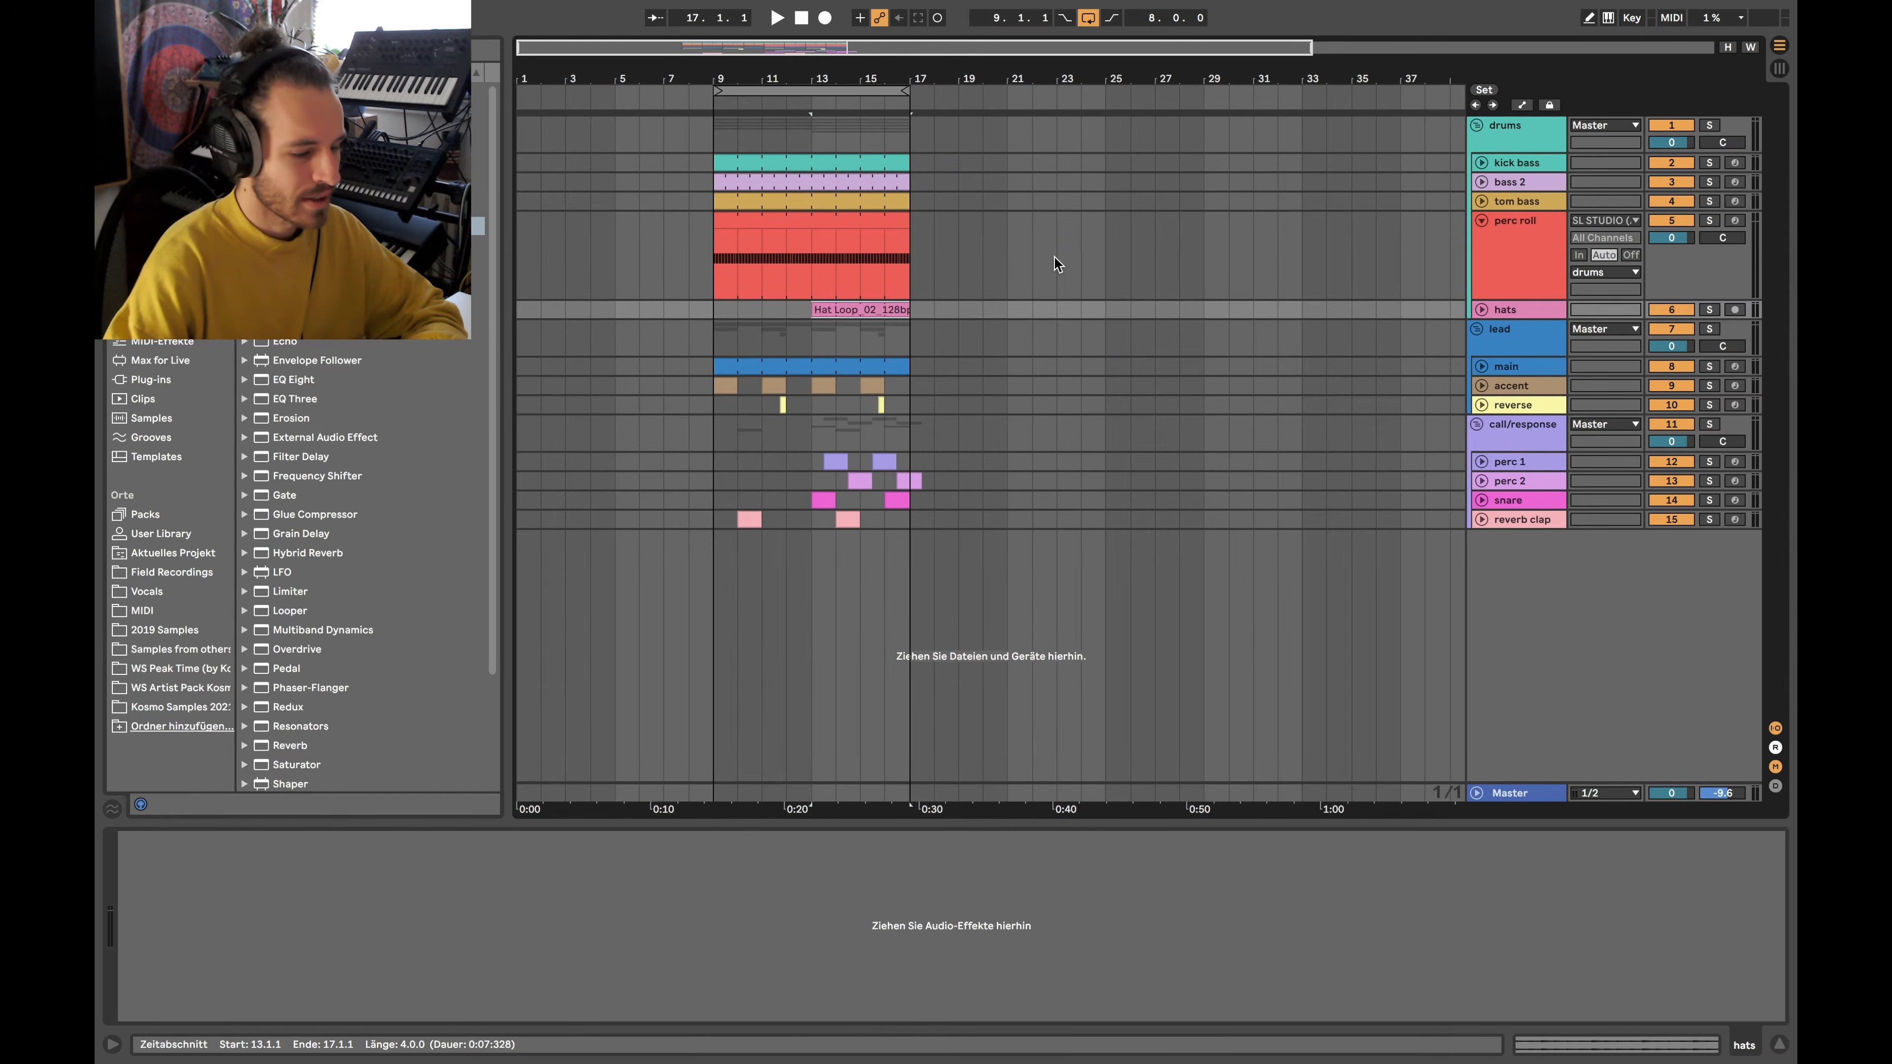
# Select the perc roll clip over bars 9–16, fold the perc roll track, and set the start at bar 11
pyautogui.scroll(6, 788, 267)
pyautogui.hscroll(-2, 787, 267)
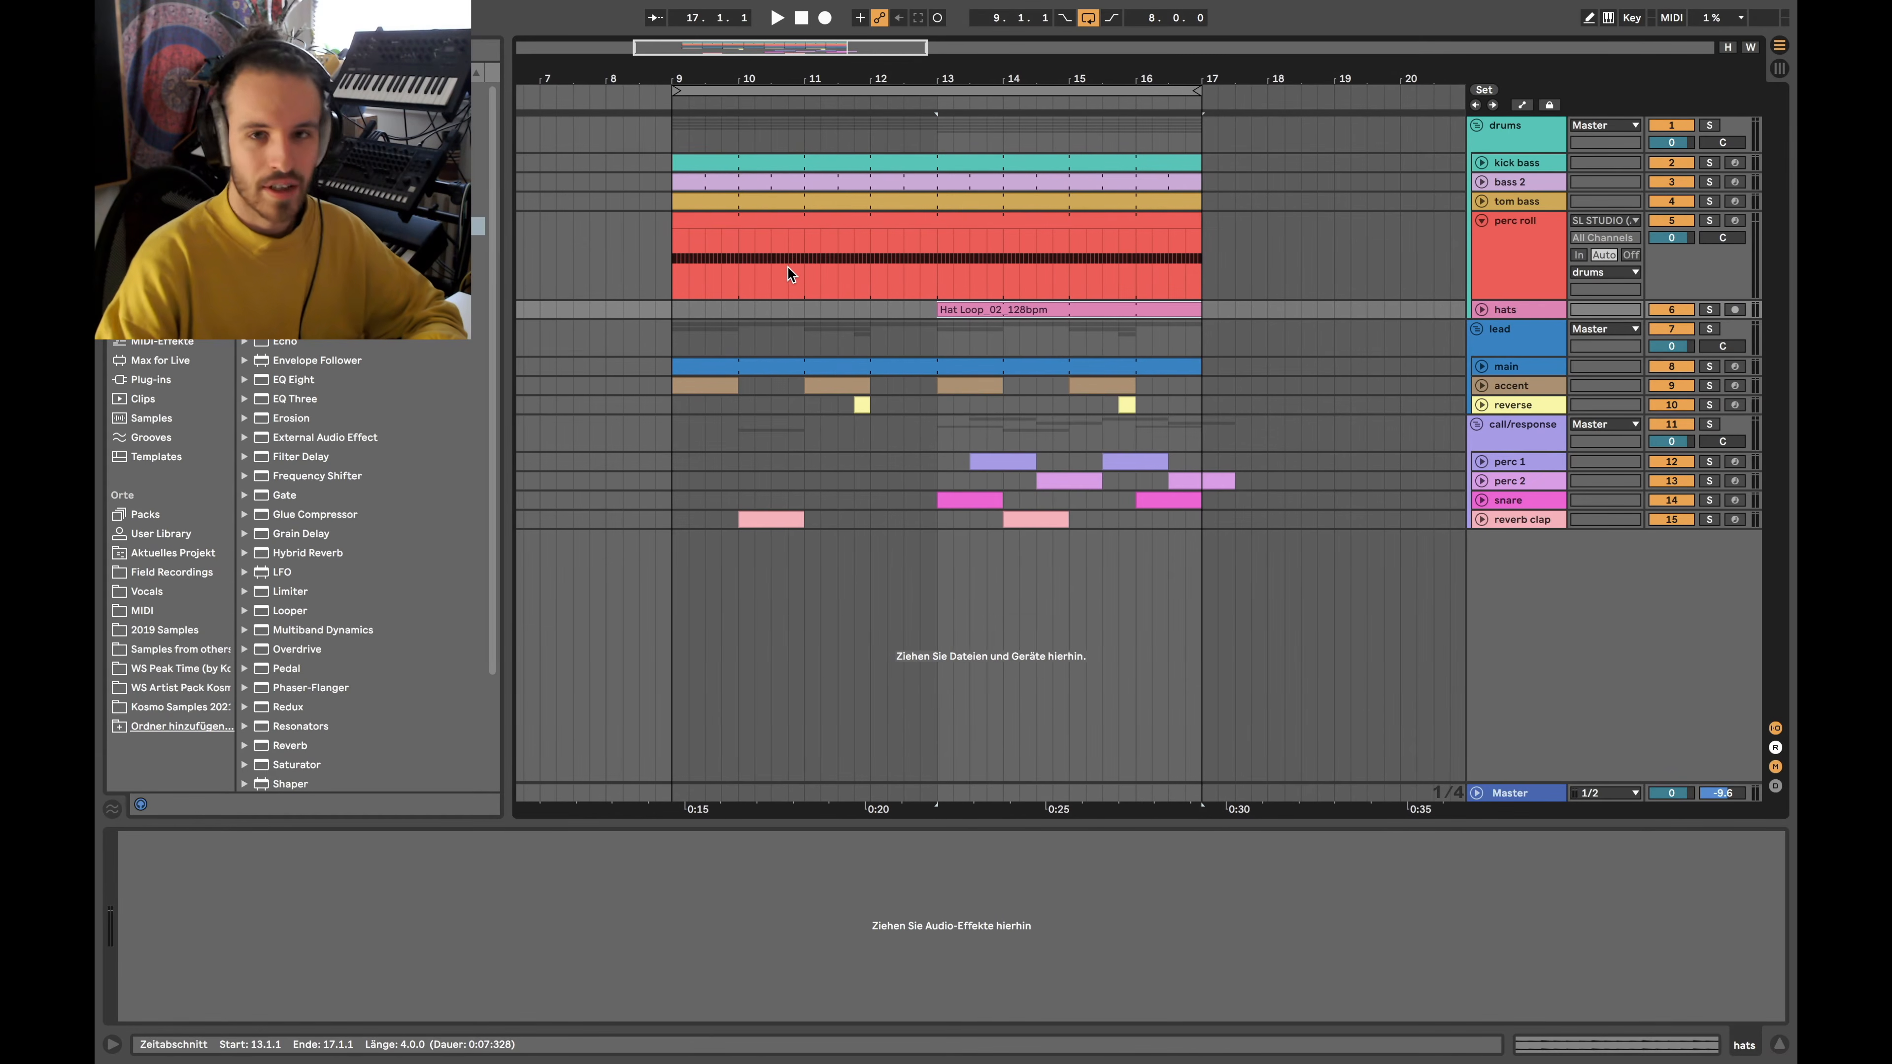
pyautogui.moveTo(672, 260); pyautogui.dragTo(1195, 247)
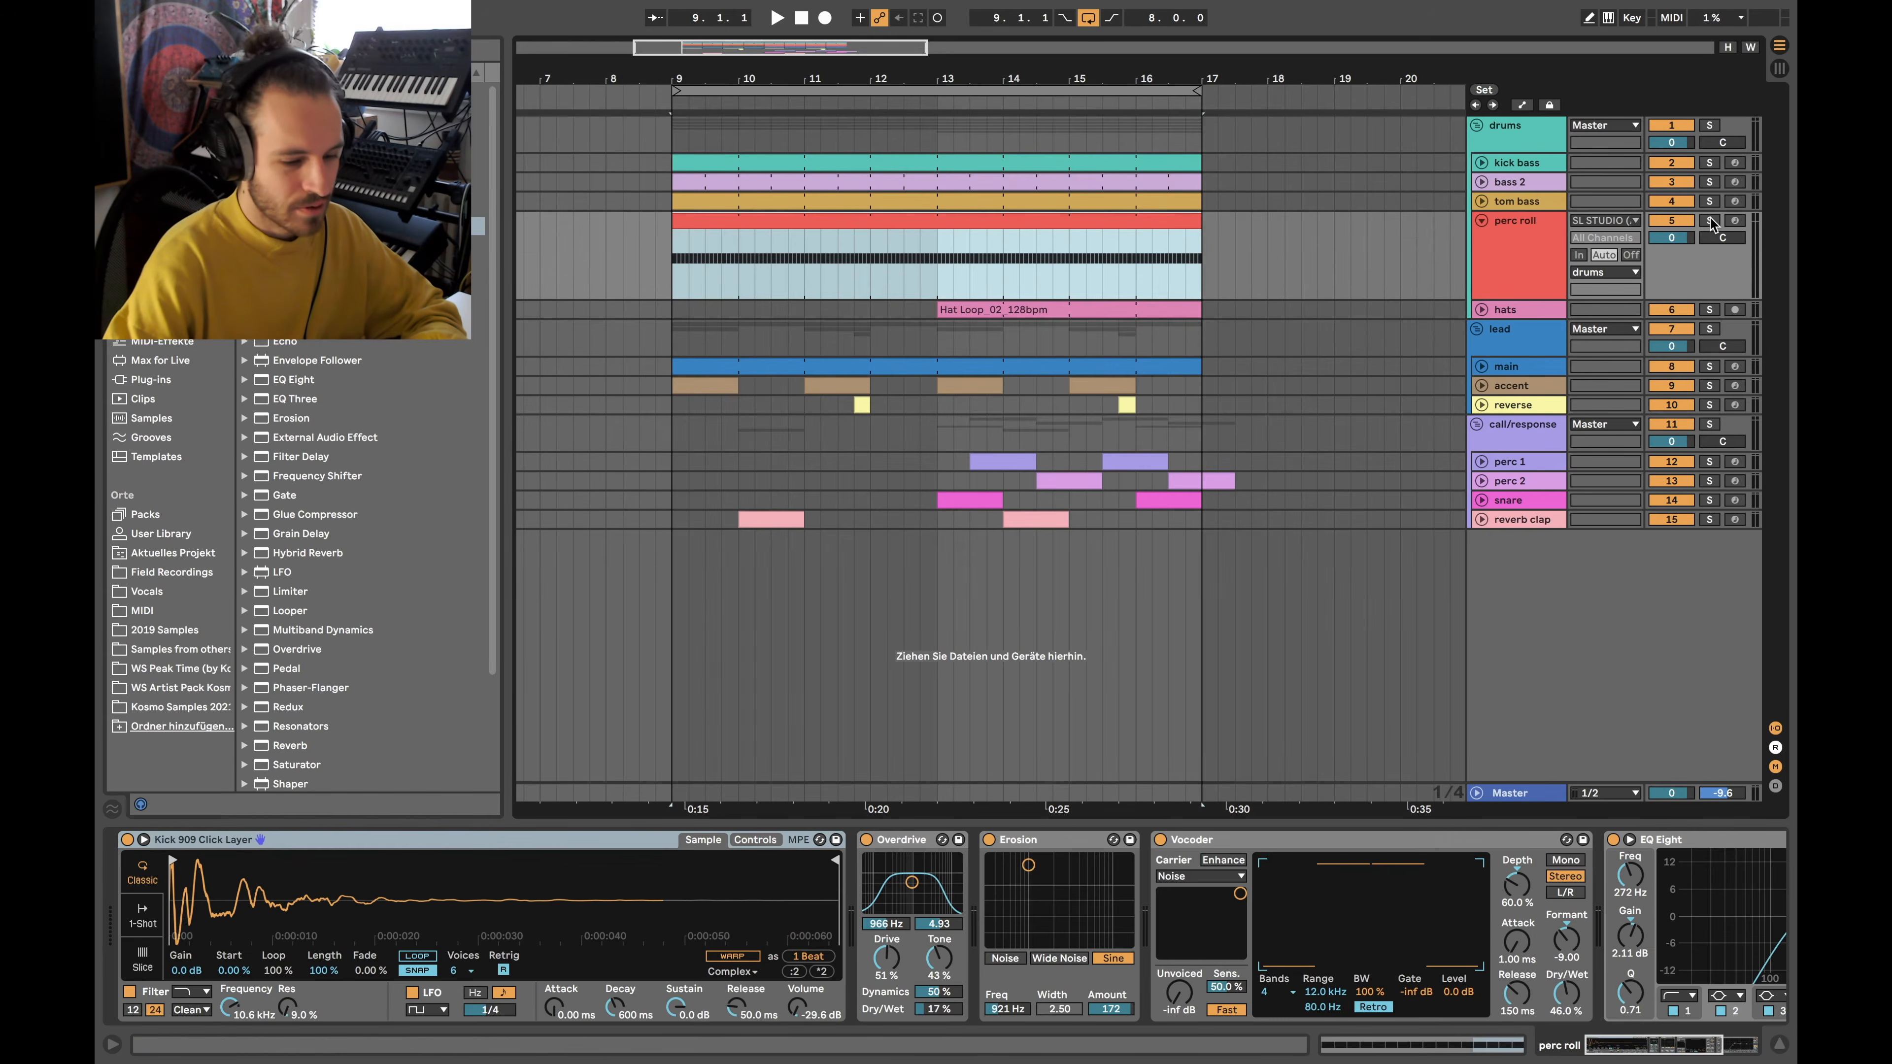
pyautogui.click(1507, 262)
pyautogui.click(892, 223)
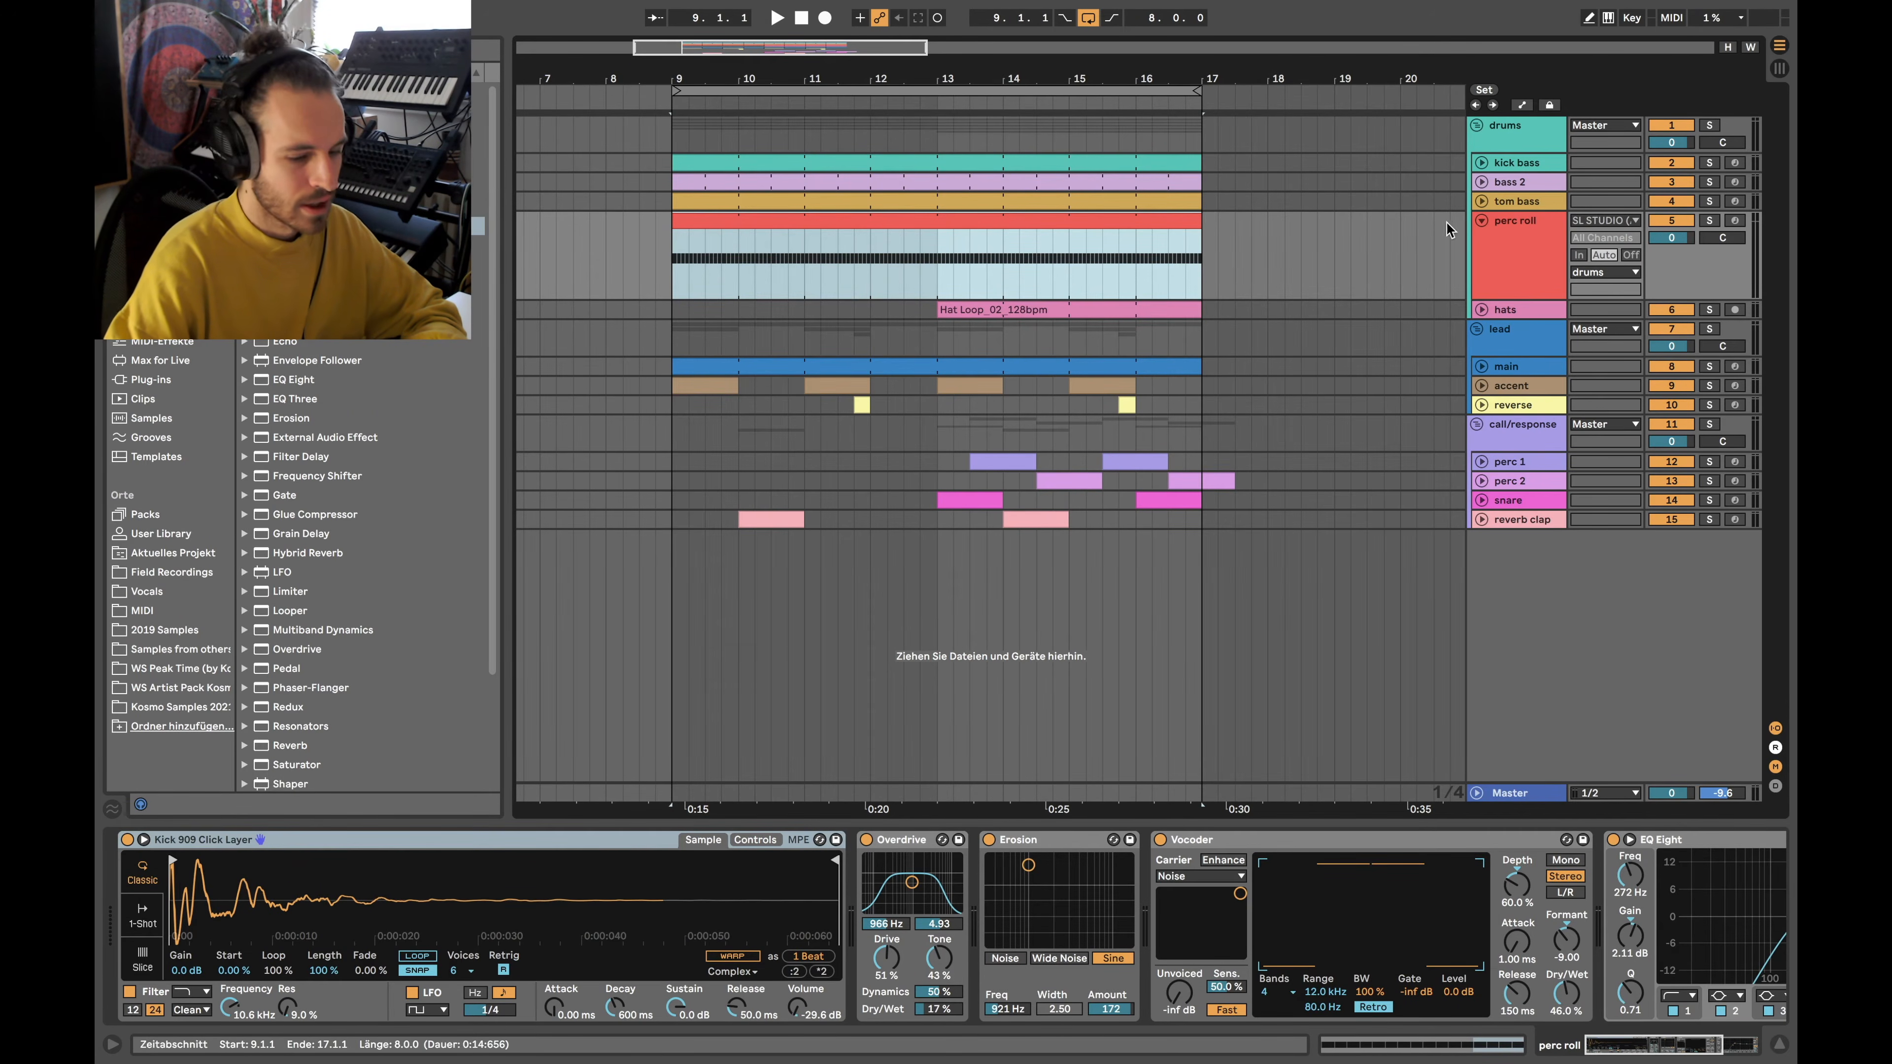
pyautogui.click(1481, 221)
pyautogui.click(805, 241)
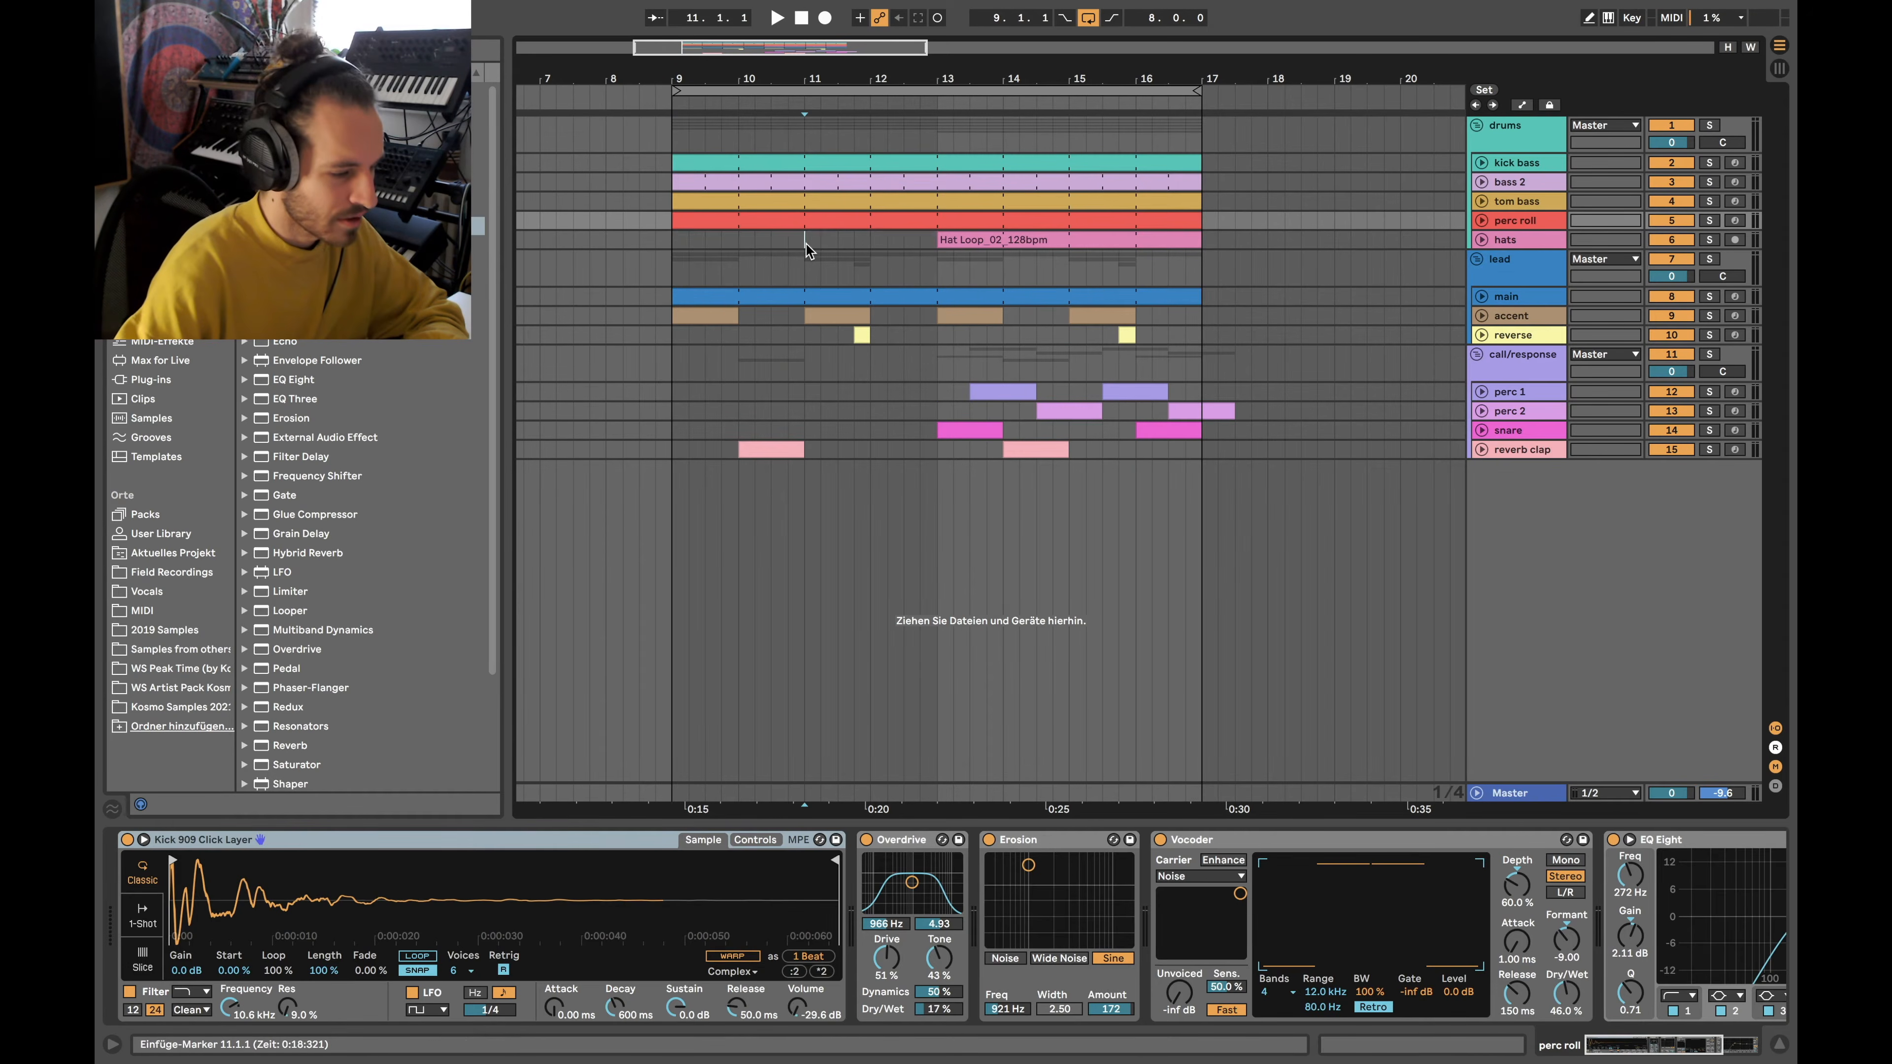
# Turn off perc roll, play and stop from bar 11, then select a beat in the main lead clip
pyautogui.click(1665, 223)
pyautogui.press('space')
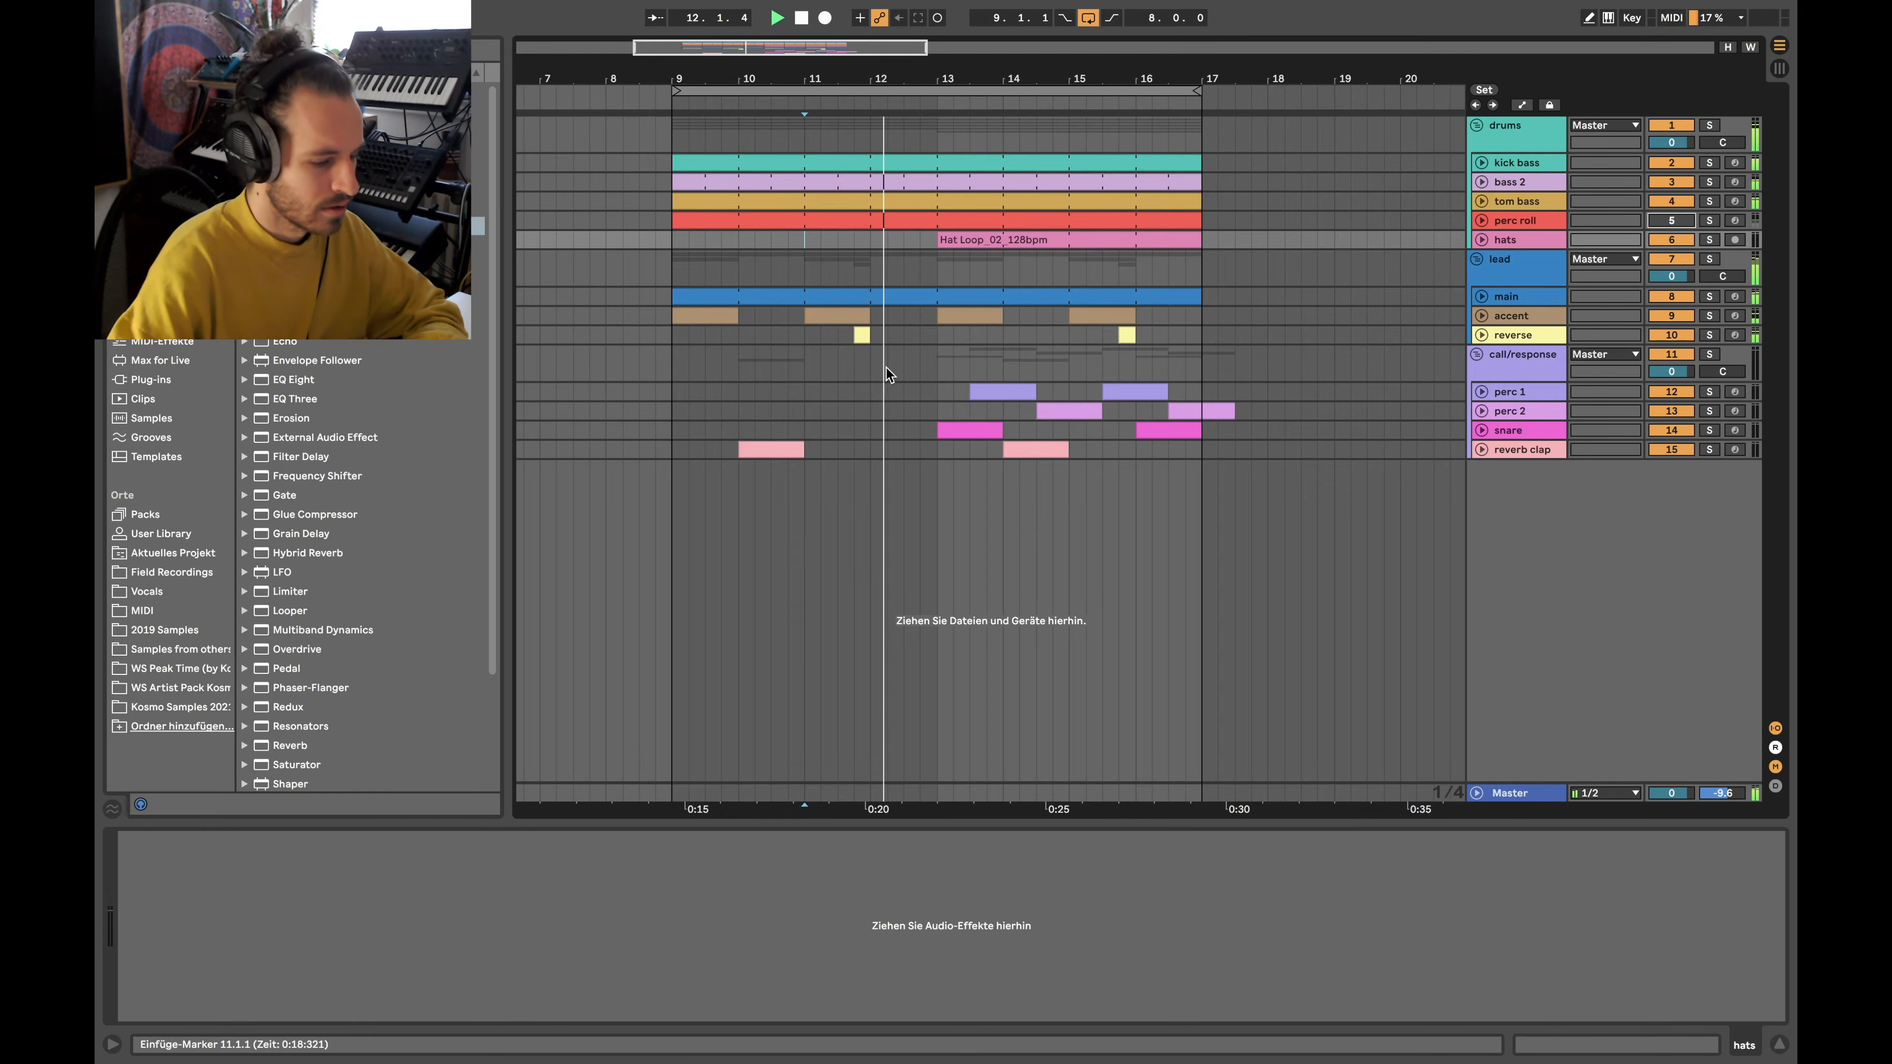
pyautogui.press('space')
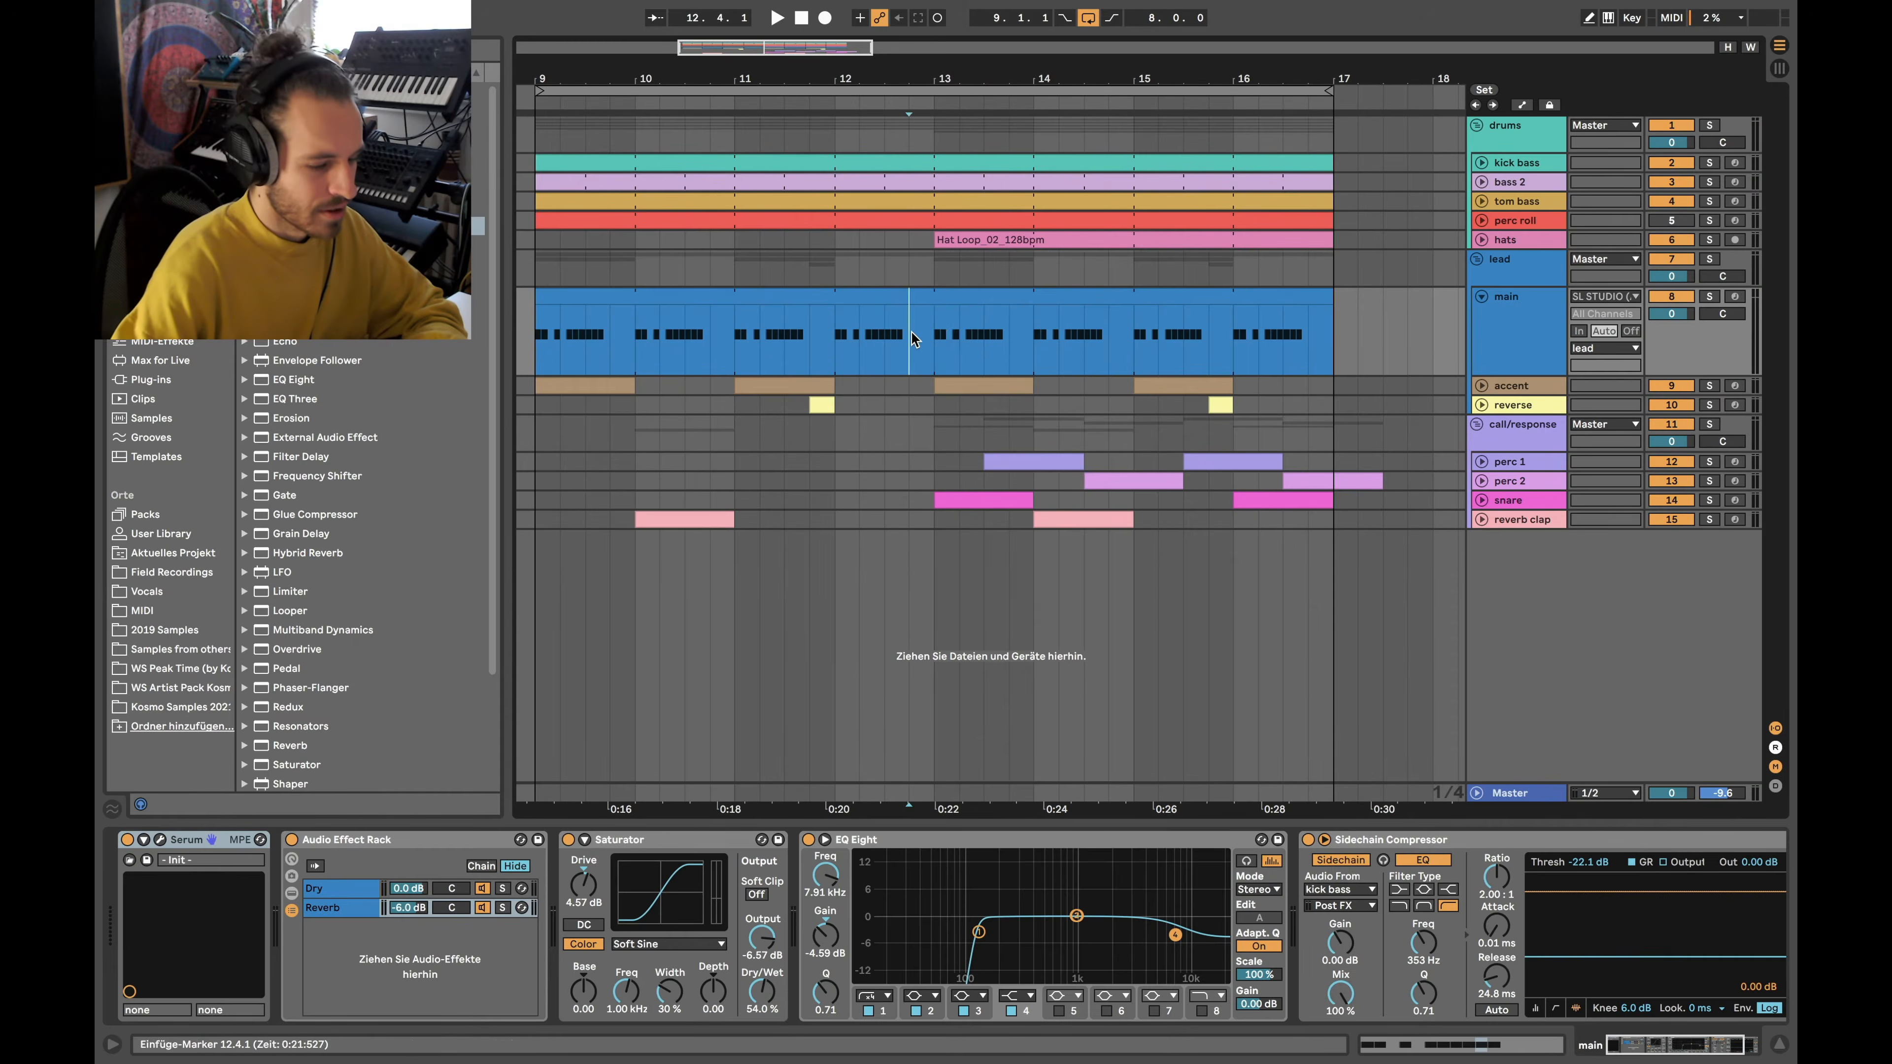
pyautogui.moveTo(909, 331); pyautogui.dragTo(890, 341)
pyautogui.click(917, 348)
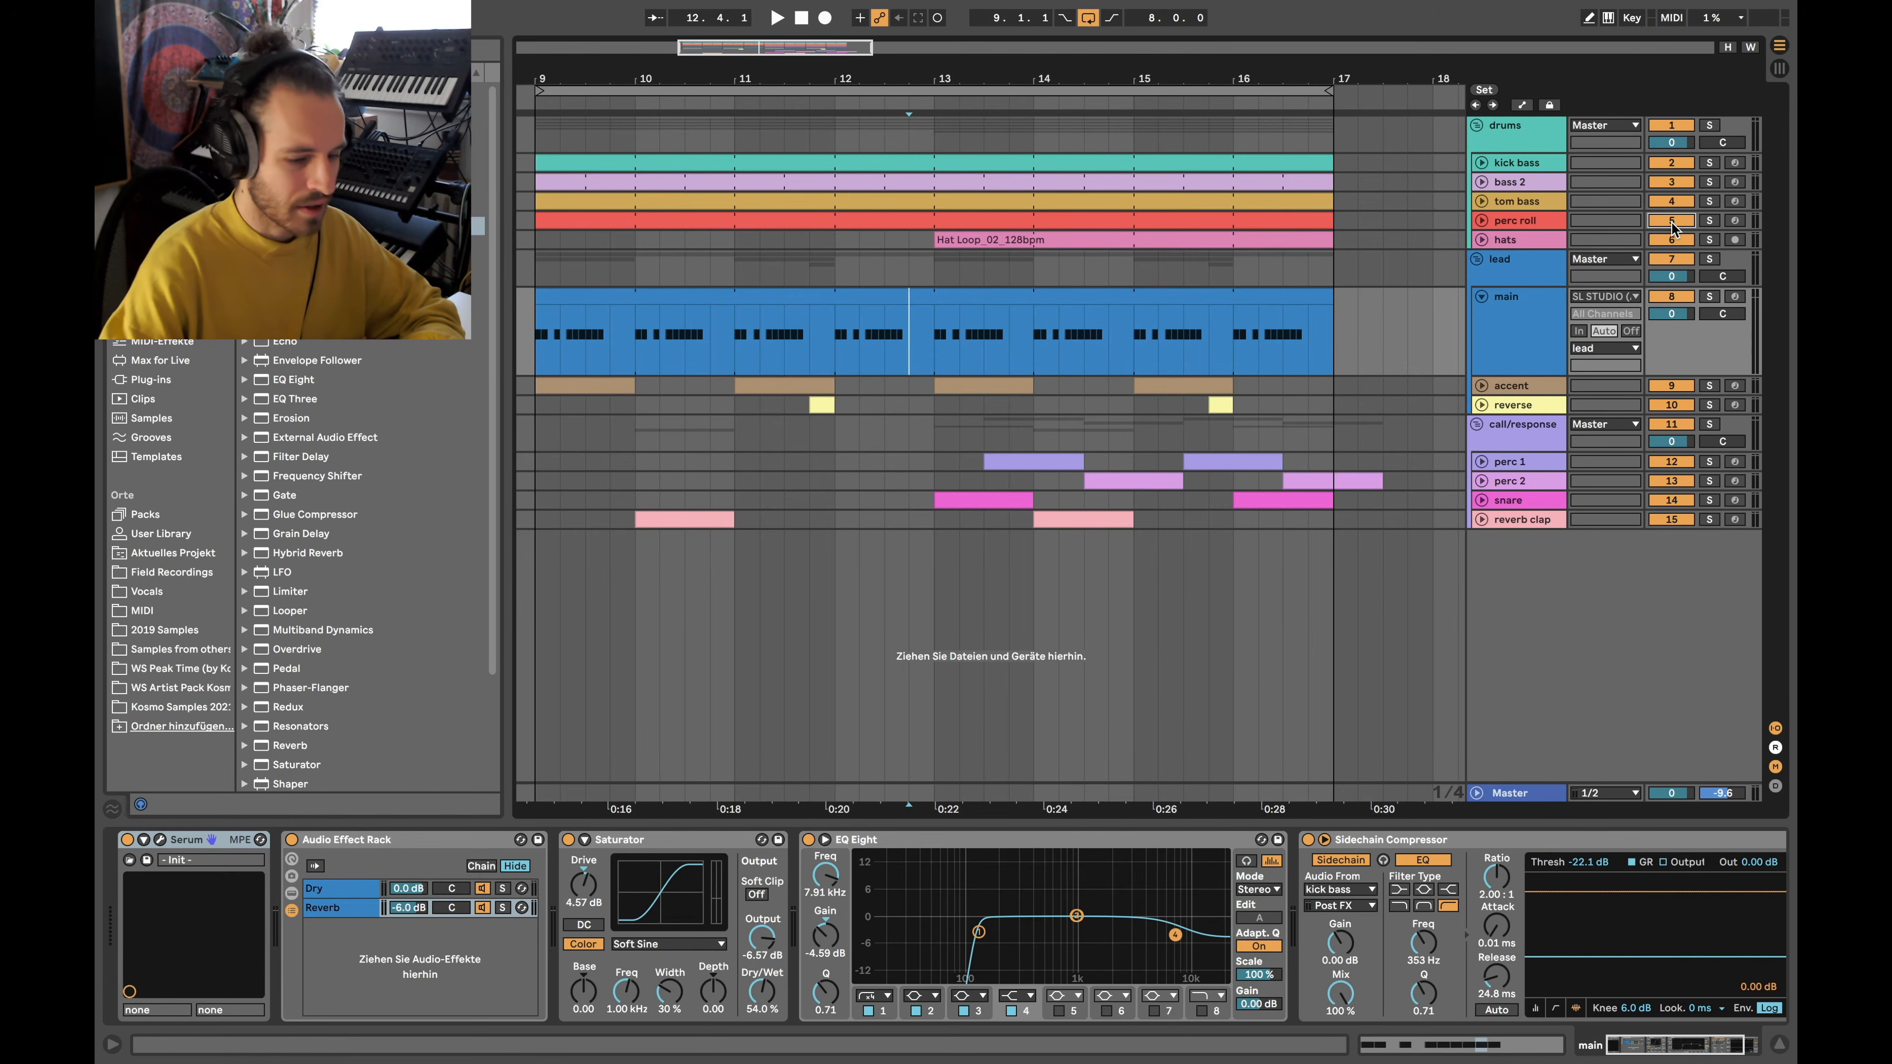
# Play from bar 12, unfold perc roll, and select bars 9 to 12.4 in its clip
pyautogui.click(829, 242)
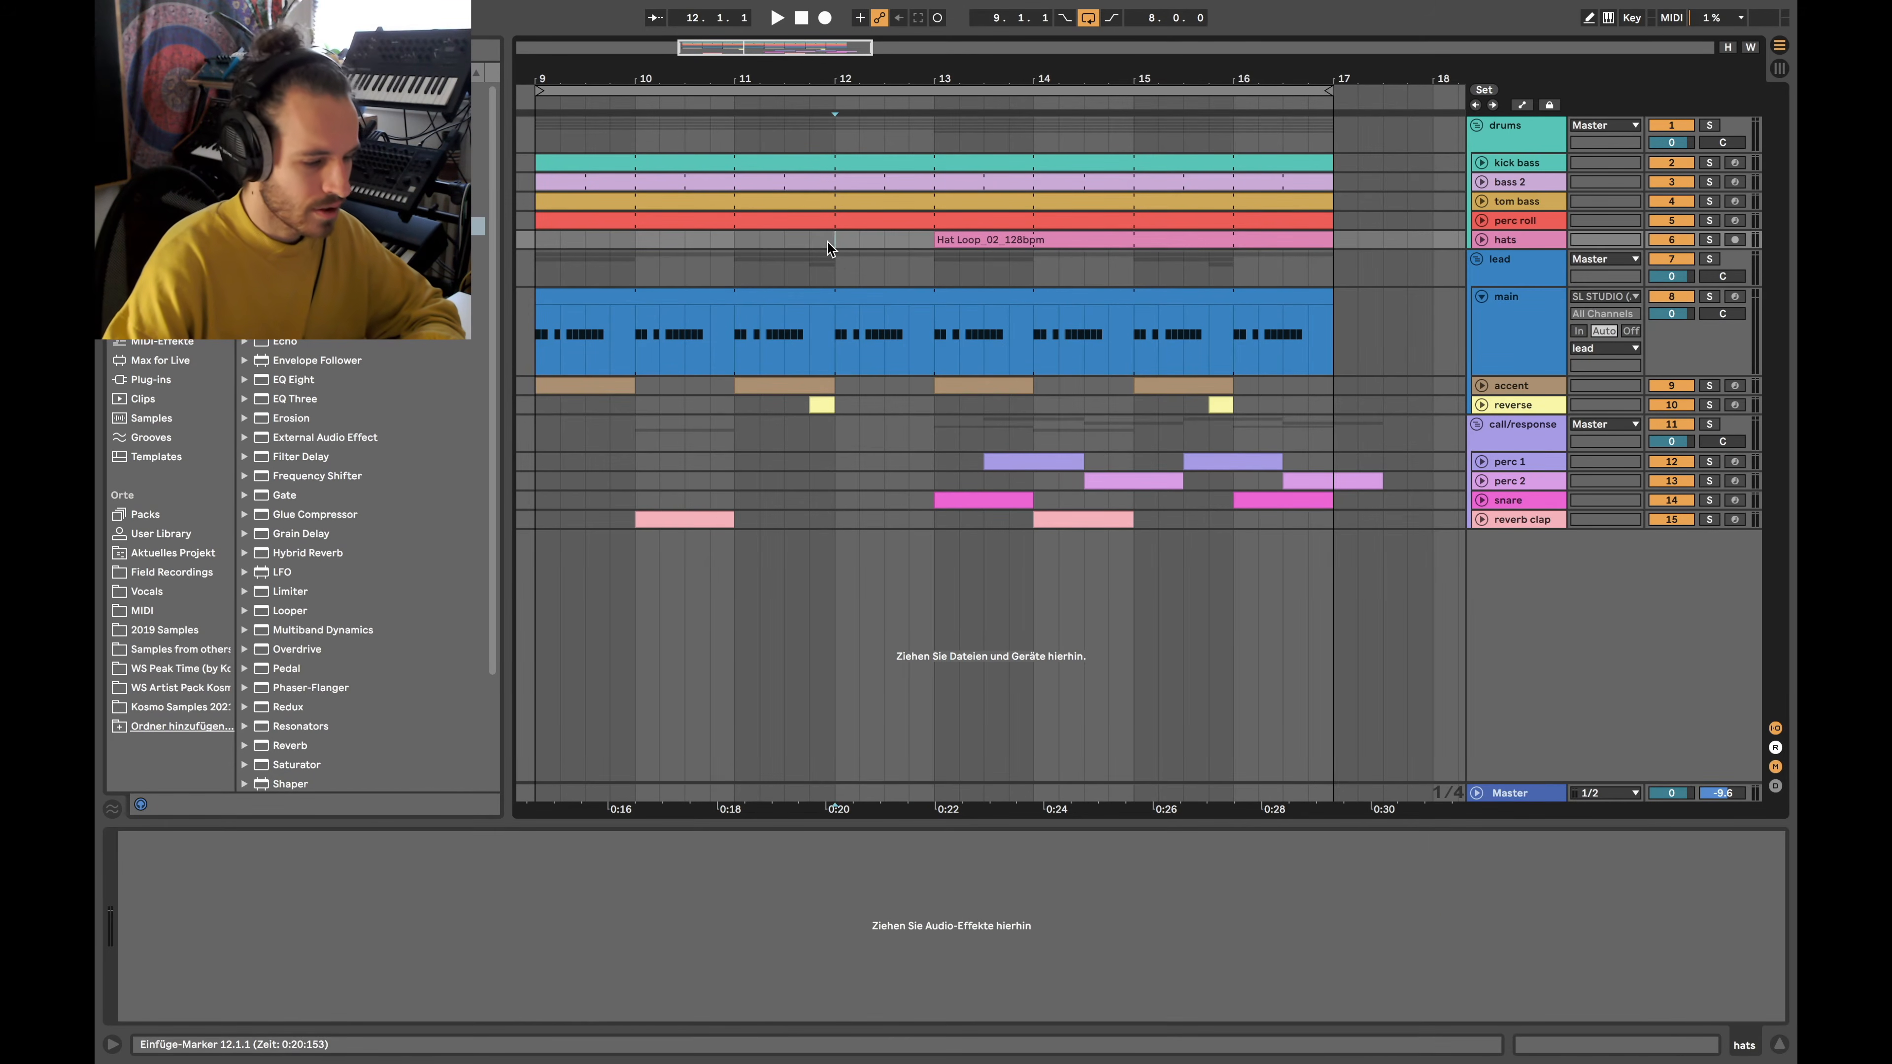
pyautogui.press('space')
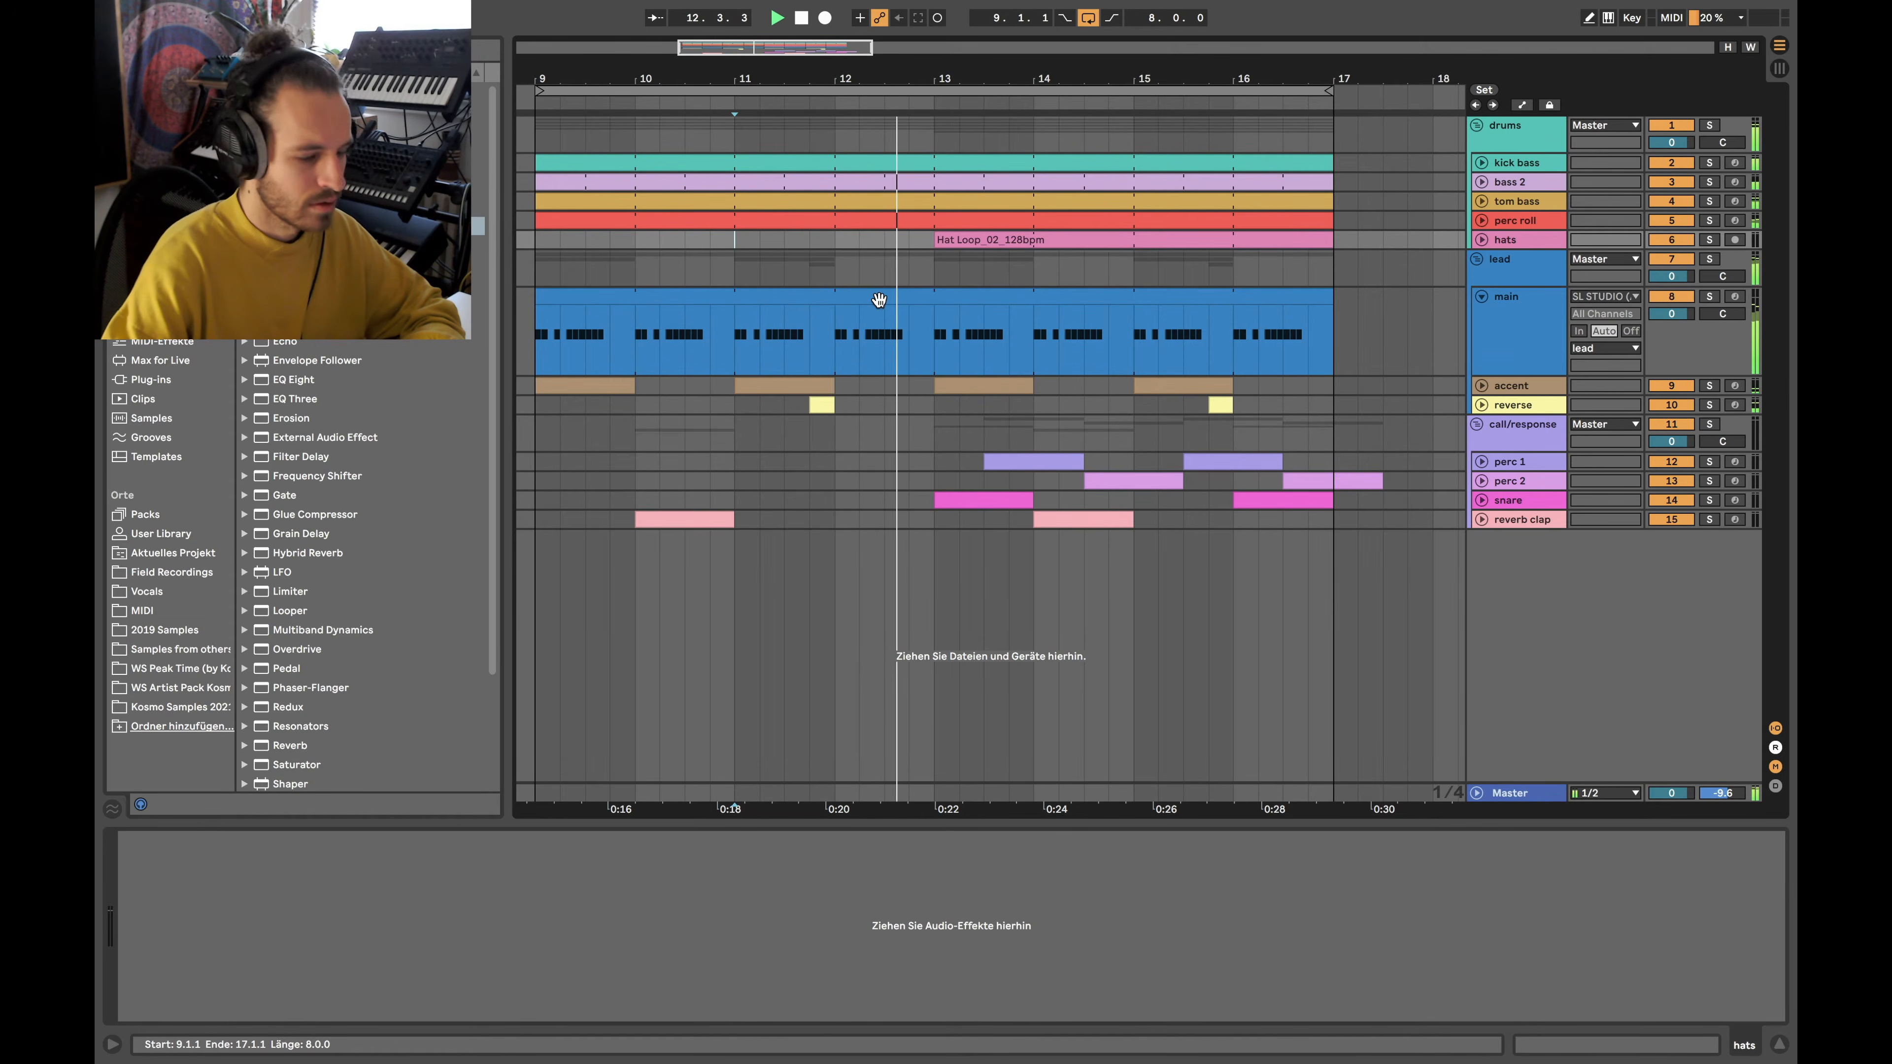
pyautogui.click(1480, 221)
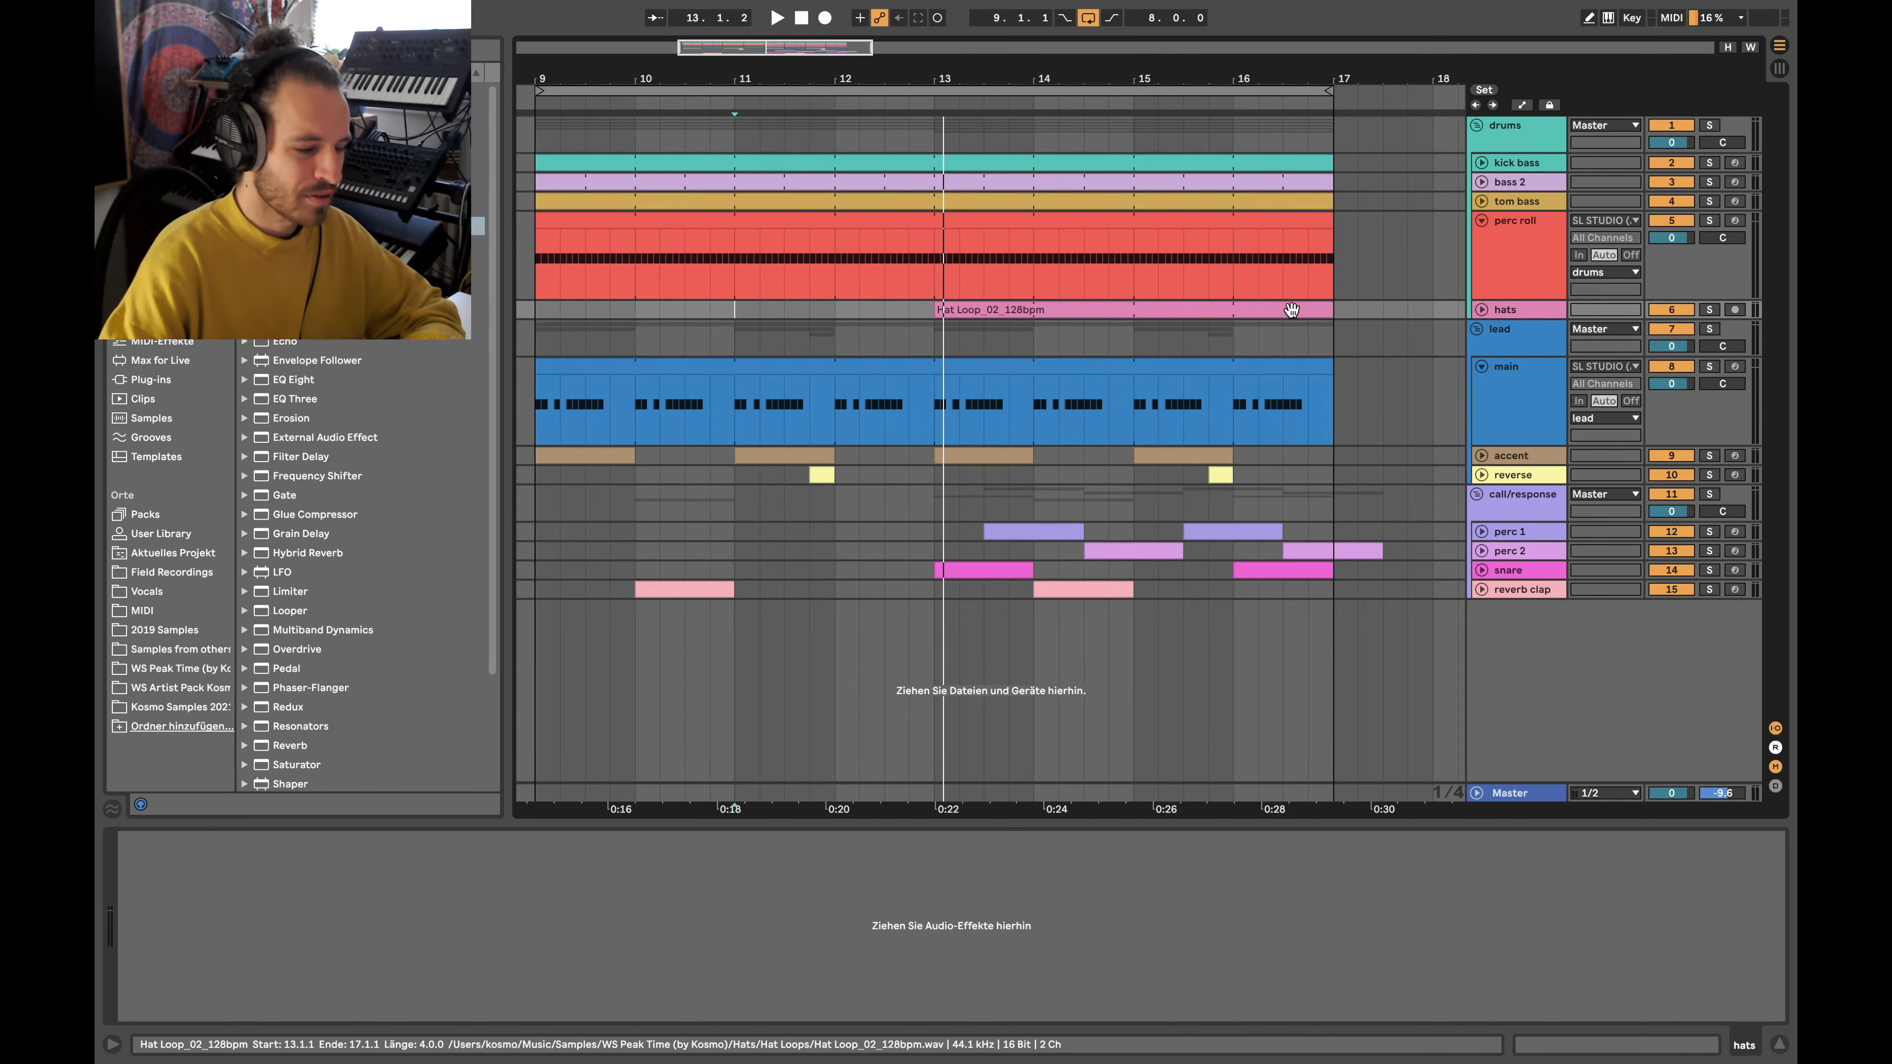
pyautogui.moveTo(909, 257)
pyautogui.mouseDown()
pyautogui.moveTo(958, 259)
pyautogui.moveTo(940, 257)
pyautogui.mouseUp()
pyautogui.moveTo(533, 258); pyautogui.dragTo(910, 249)
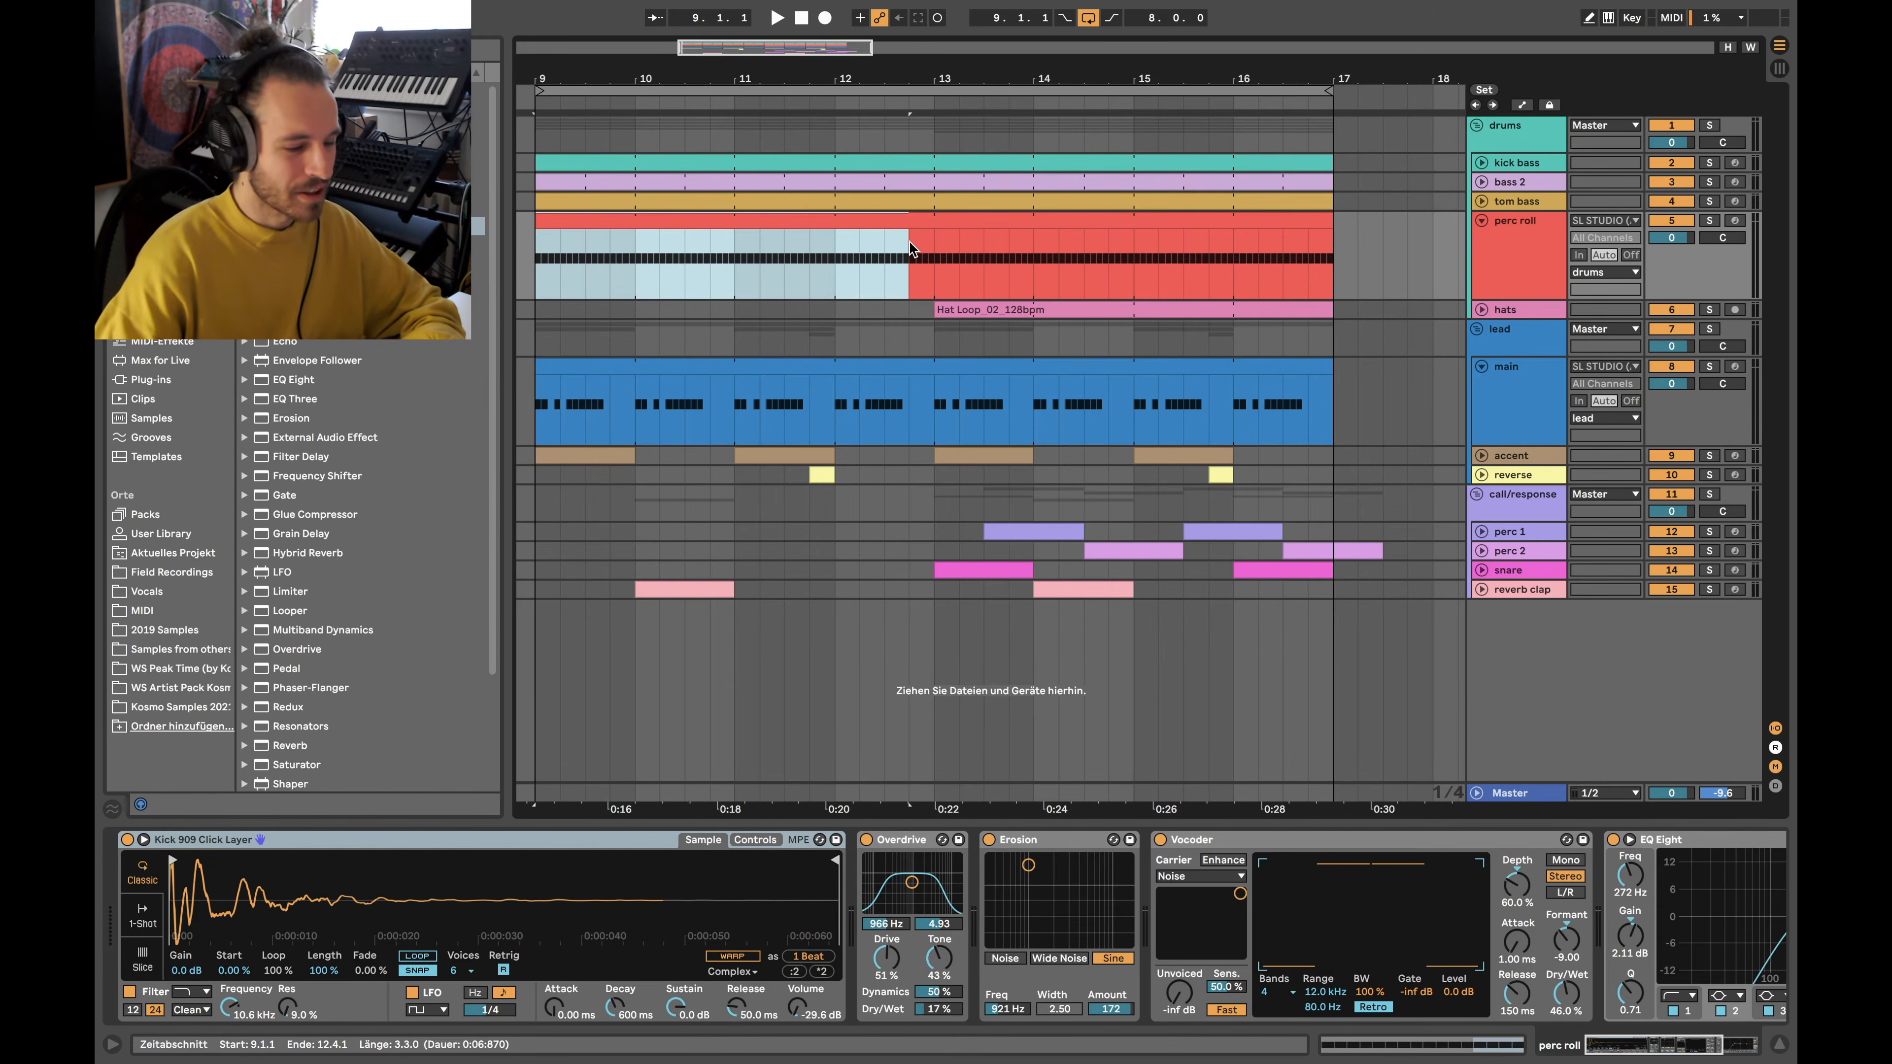
# Solo perc roll and show the Kick 909 Click Layer Simpler's filter, LFO and envelope controls
pyautogui.click(541, 233)
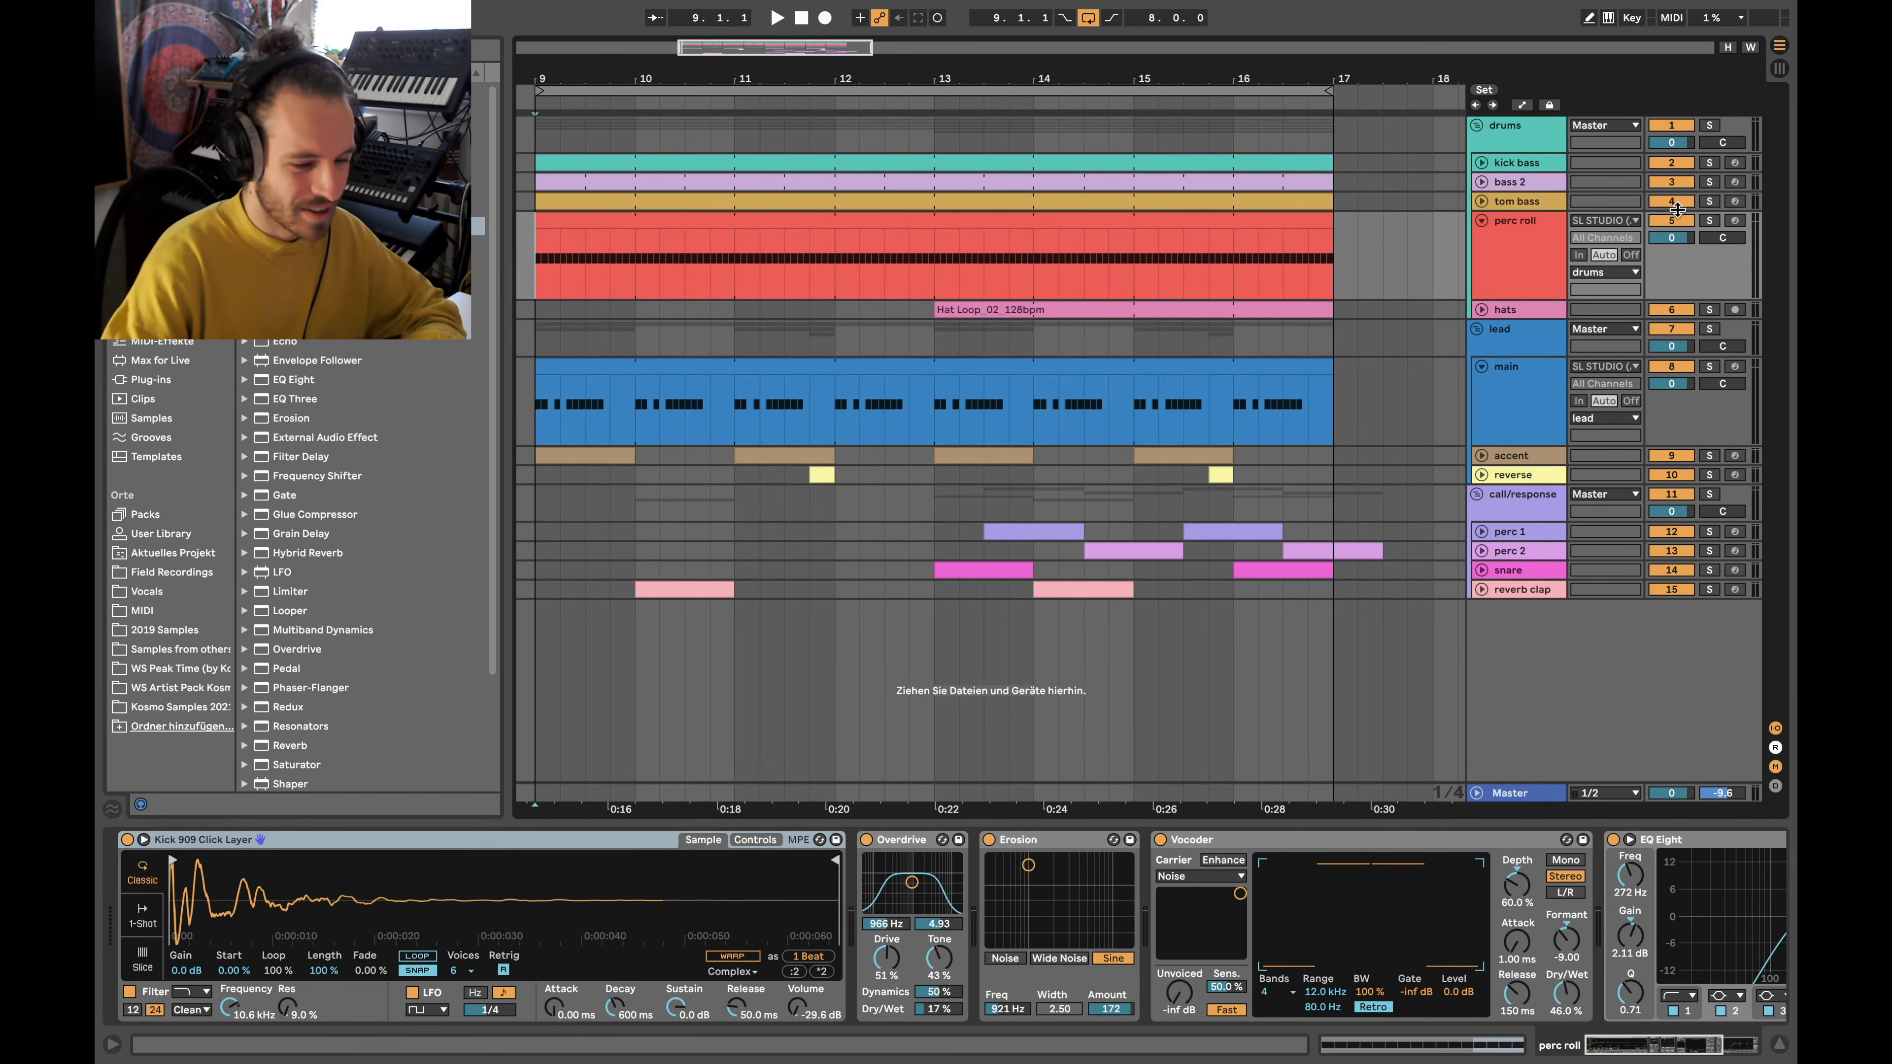
pyautogui.click(1711, 222)
pyautogui.click(655, 221)
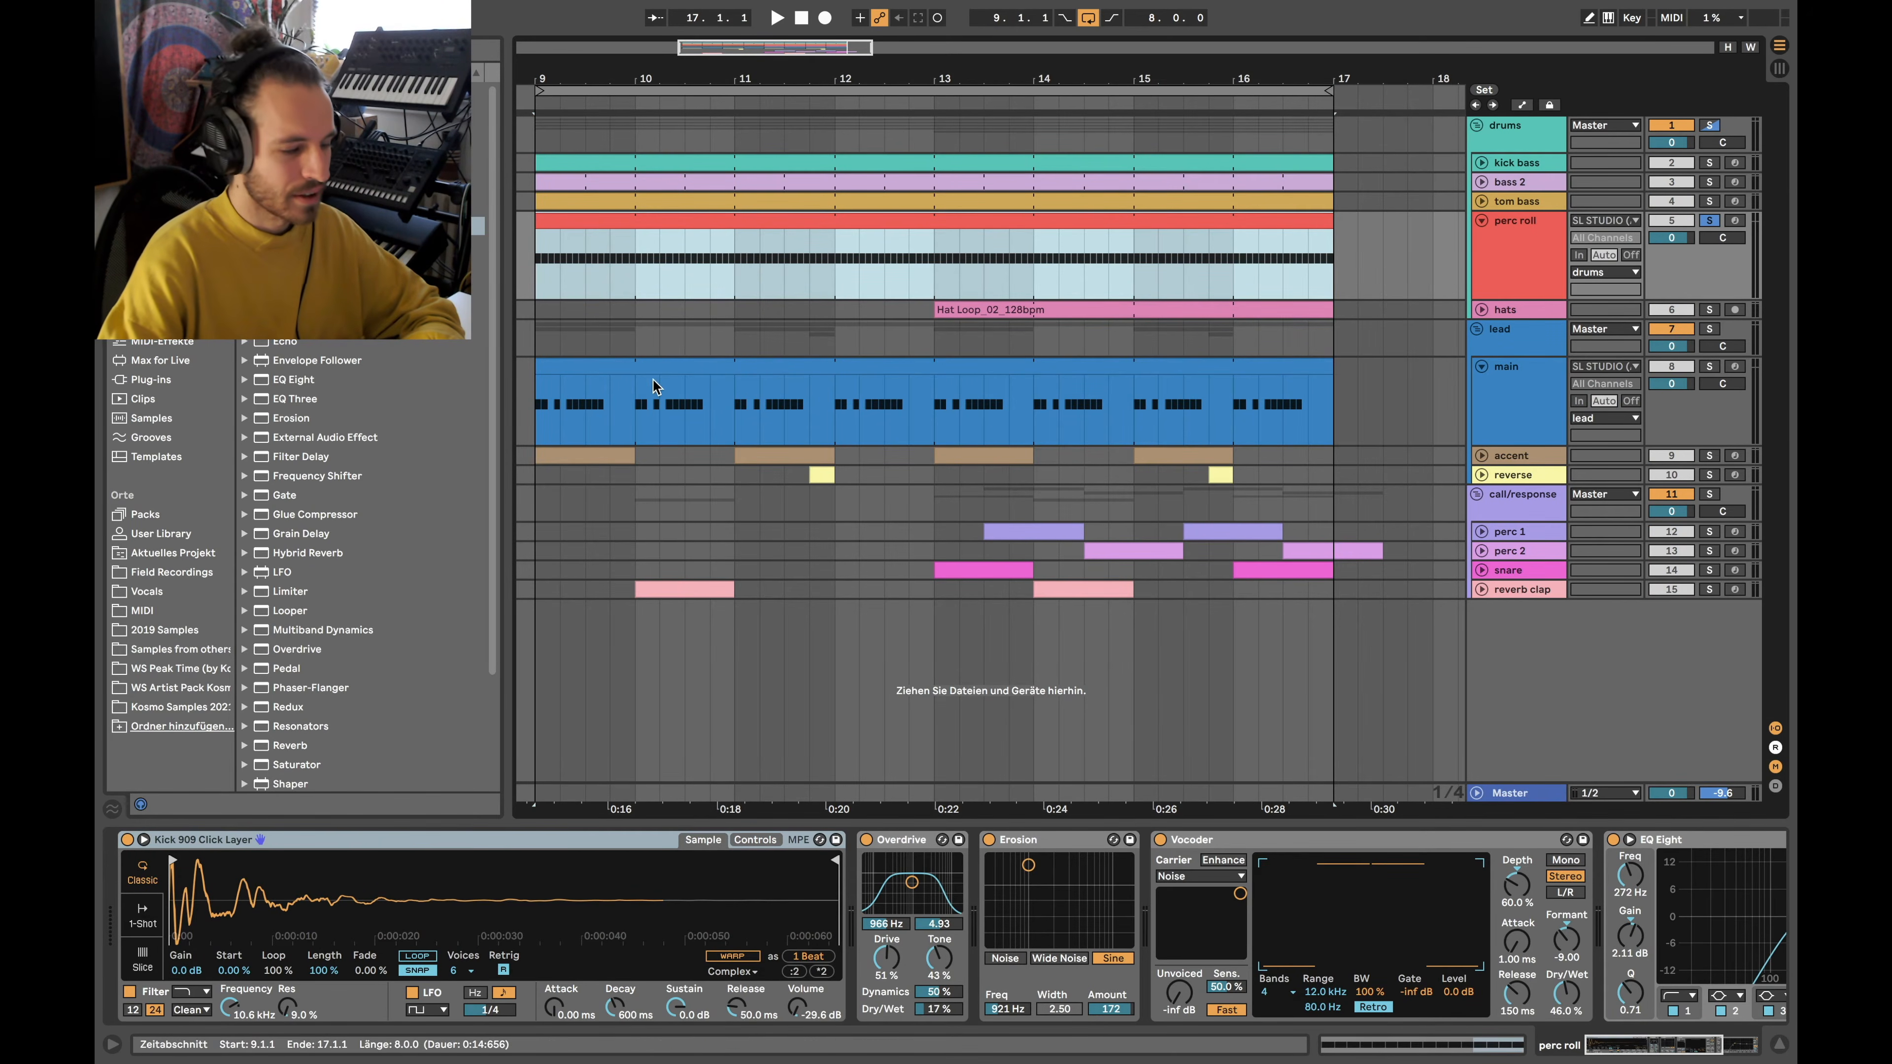
pyautogui.hscroll(3, 1071, 917)
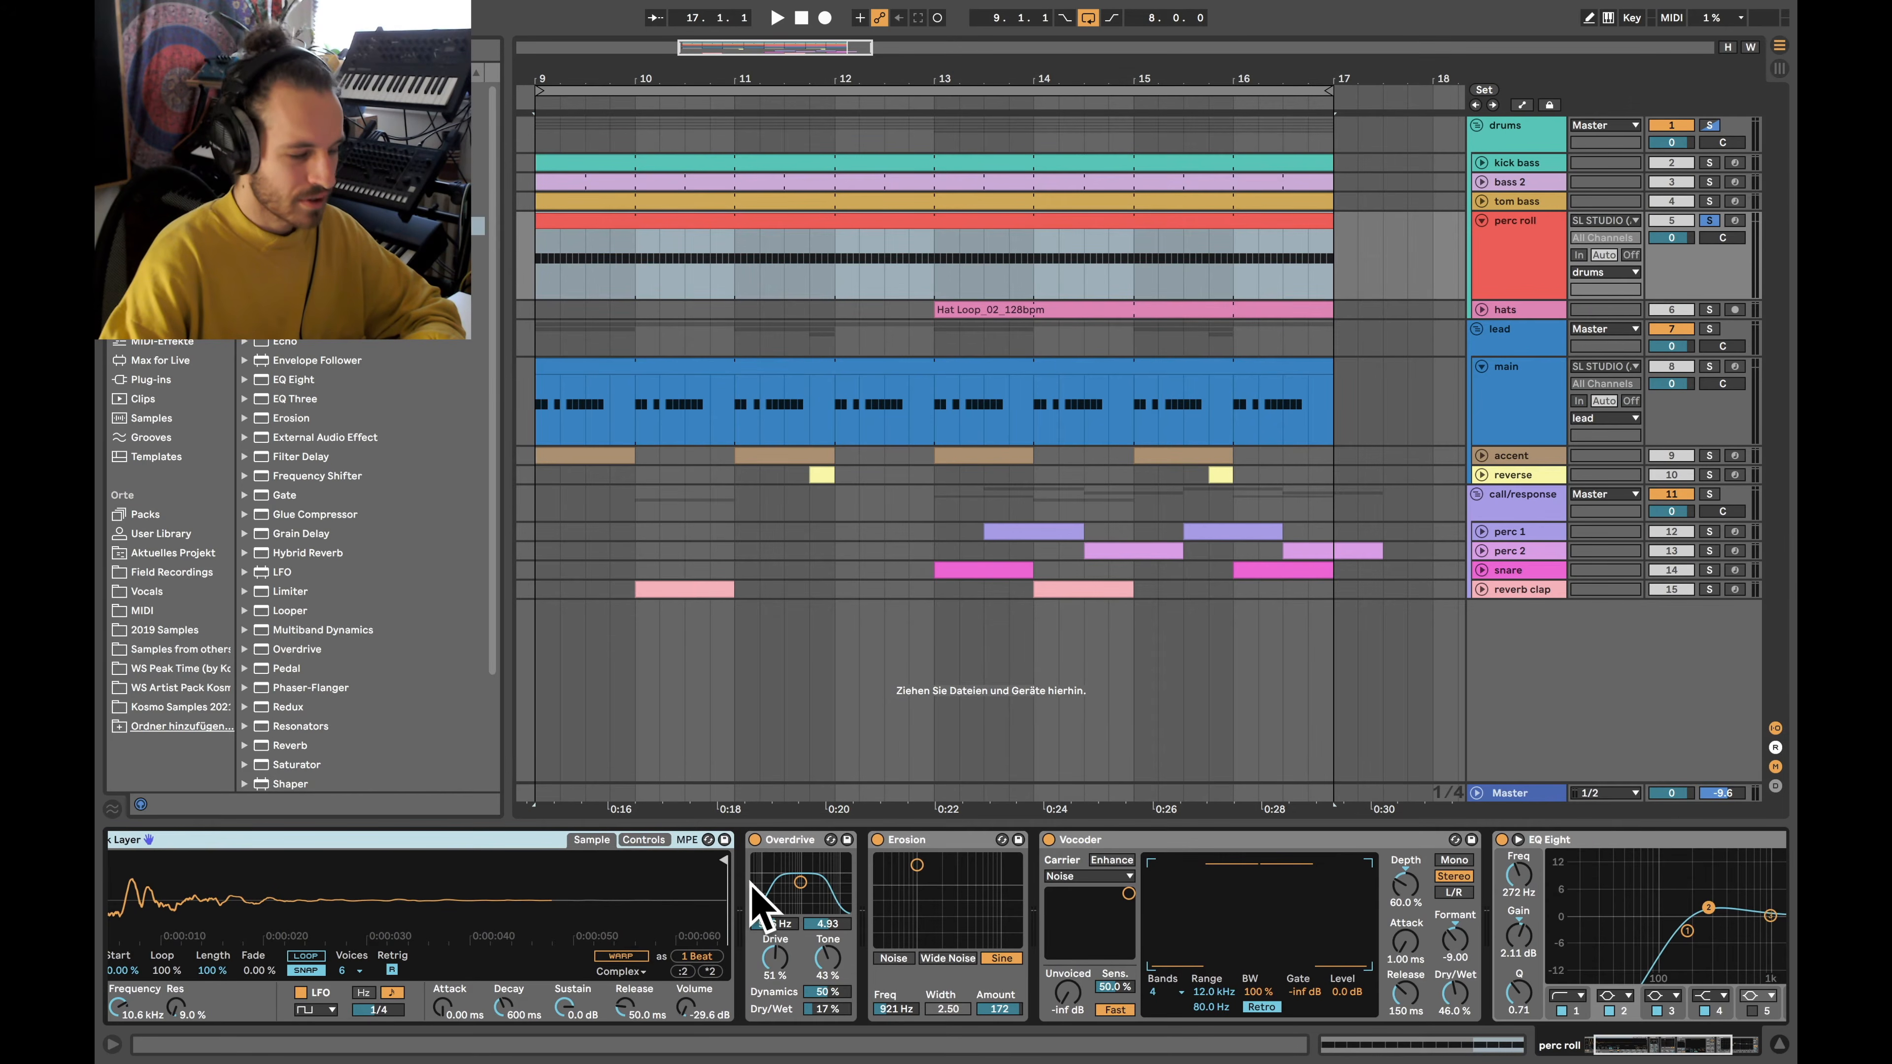
pyautogui.hscroll(6, 860, 913)
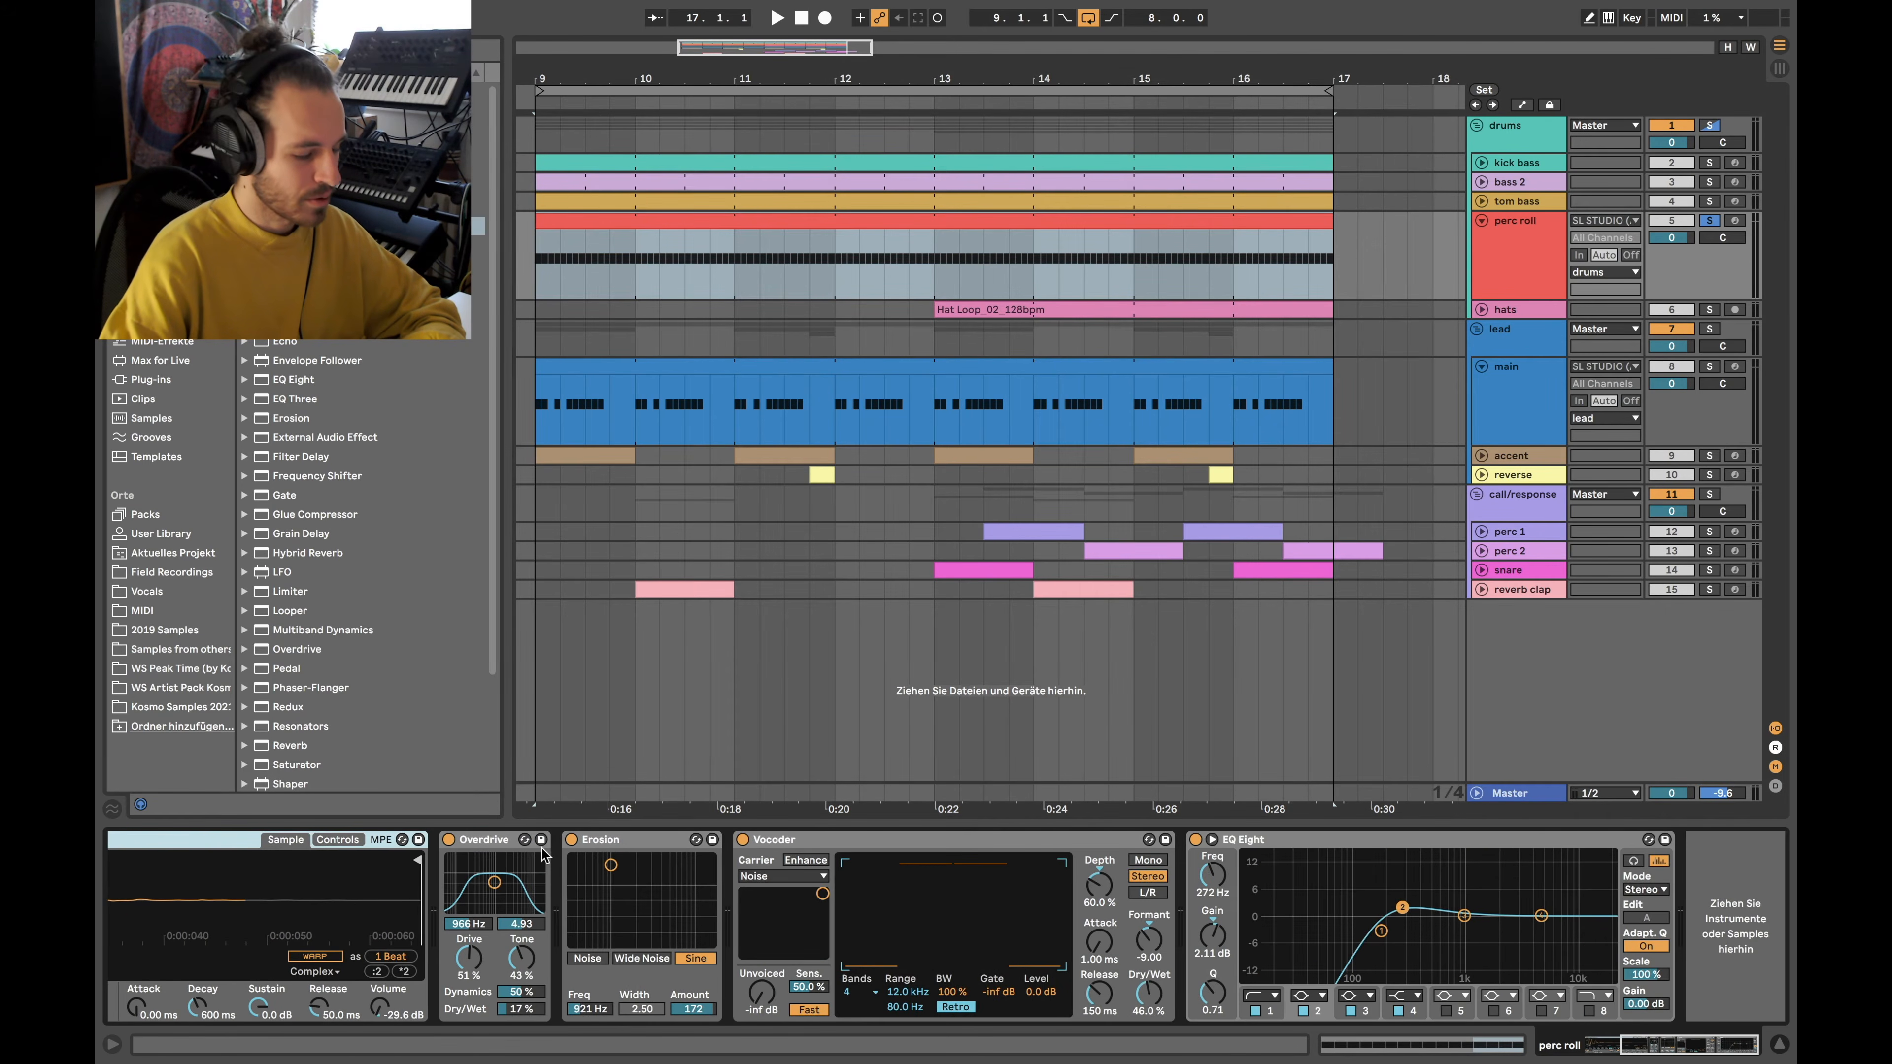
pyautogui.hscroll(-9, 472, 946)
pyautogui.click(754, 840)
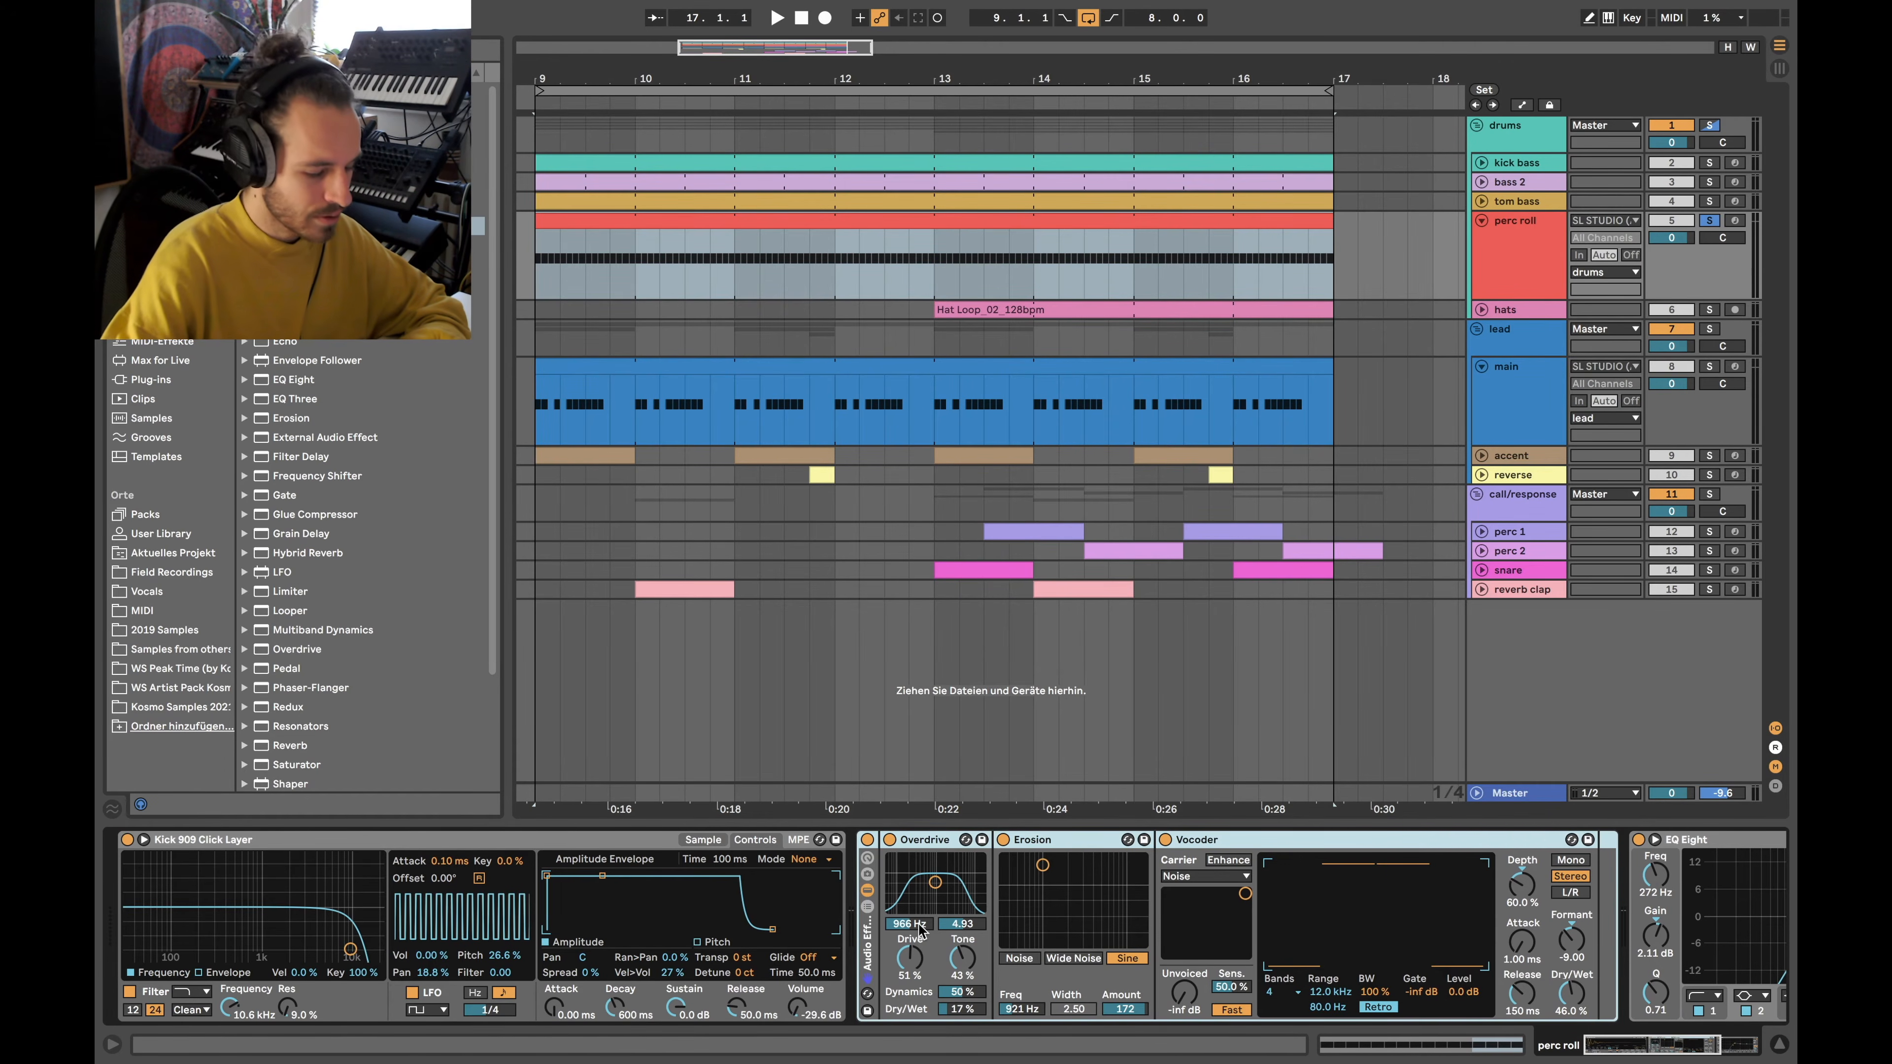
# Play the soloed perc roll while bypassing and re-enabling its effects rack and Vocoder
pyautogui.hscroll(2, 924, 931)
pyautogui.hscroll(4, 804, 927)
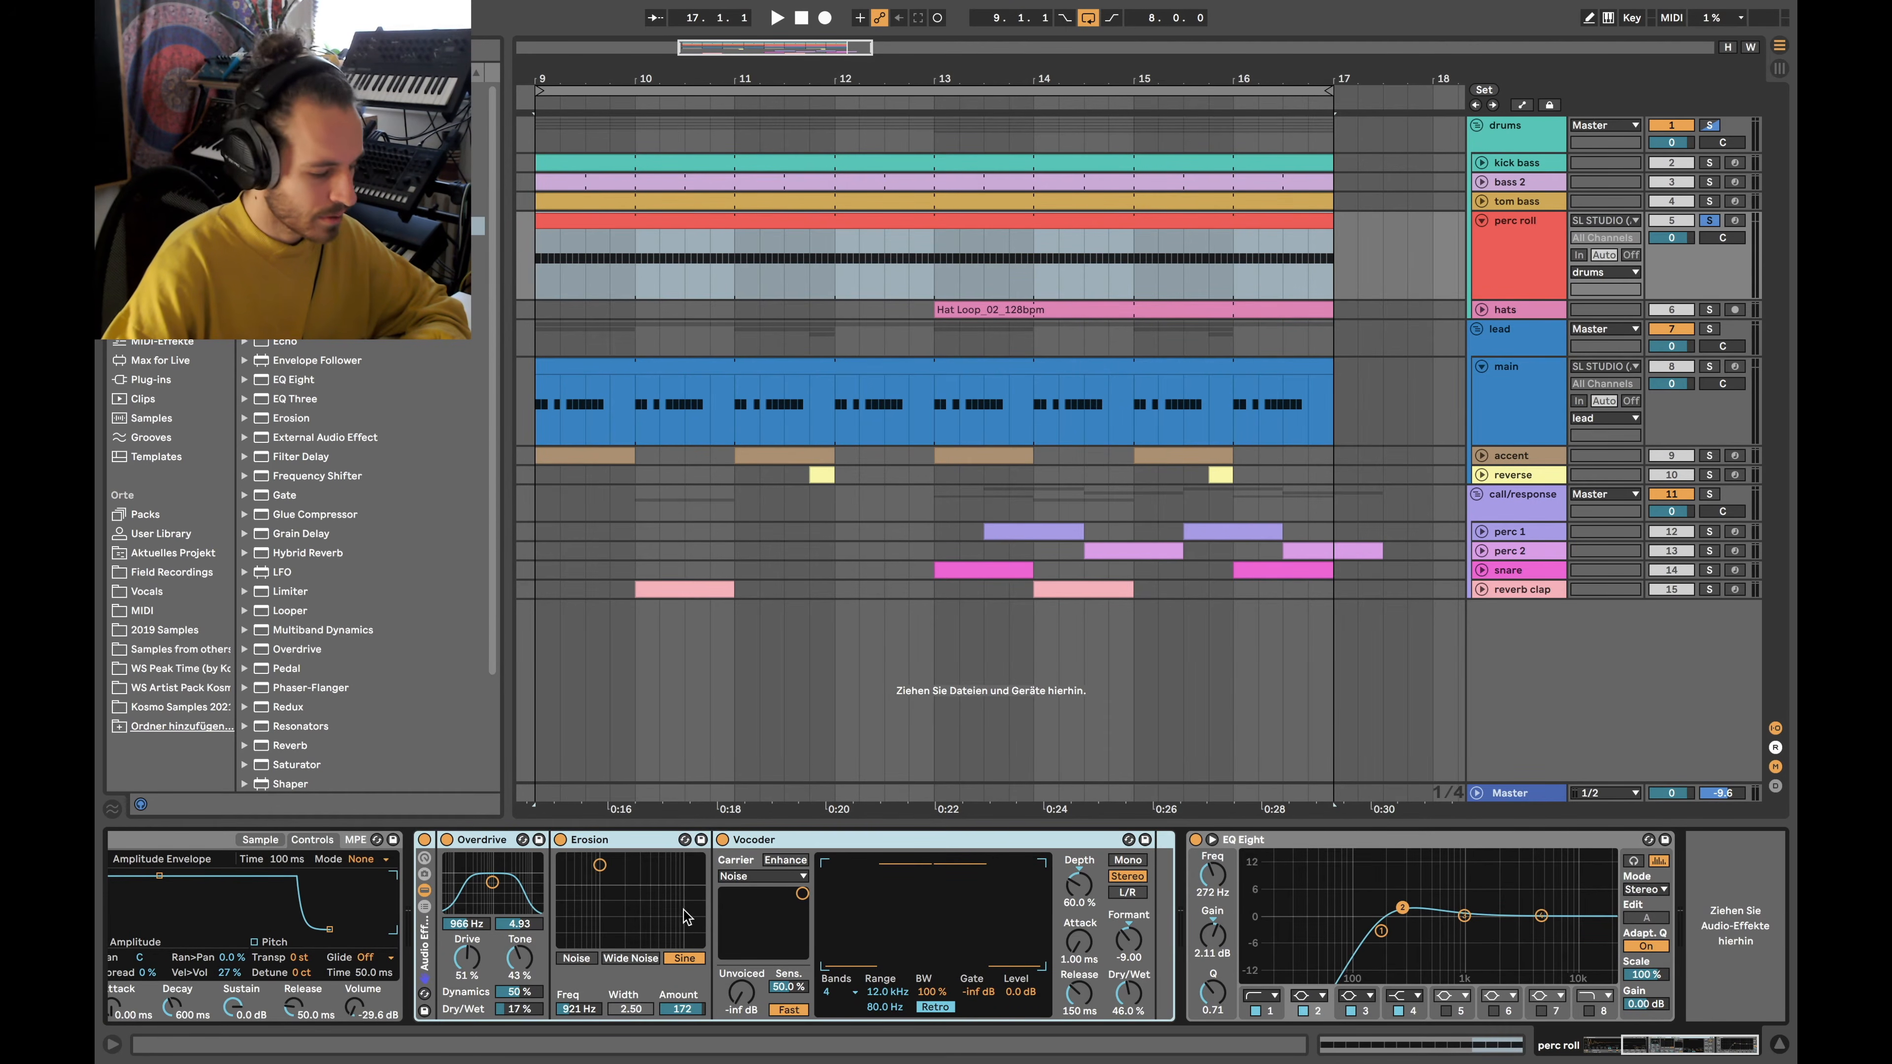
pyautogui.hscroll(-3, 700, 920)
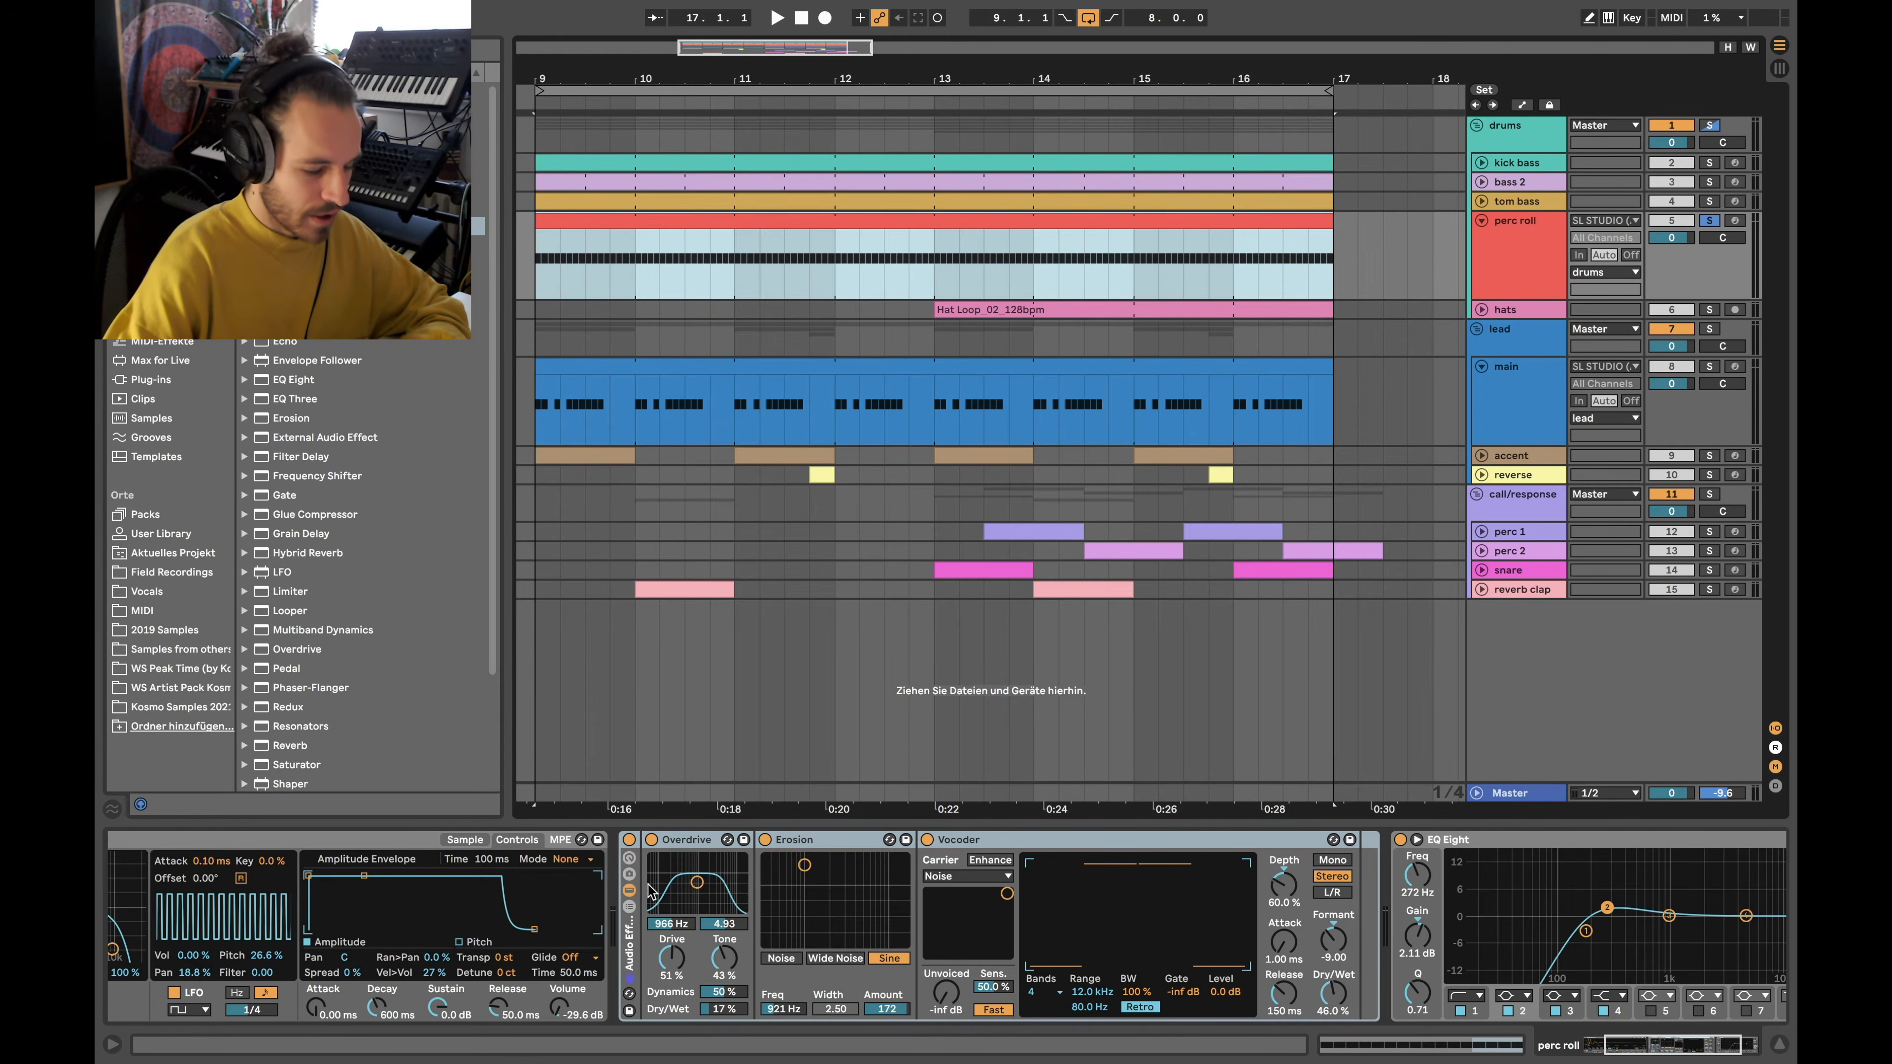
pyautogui.press('space')
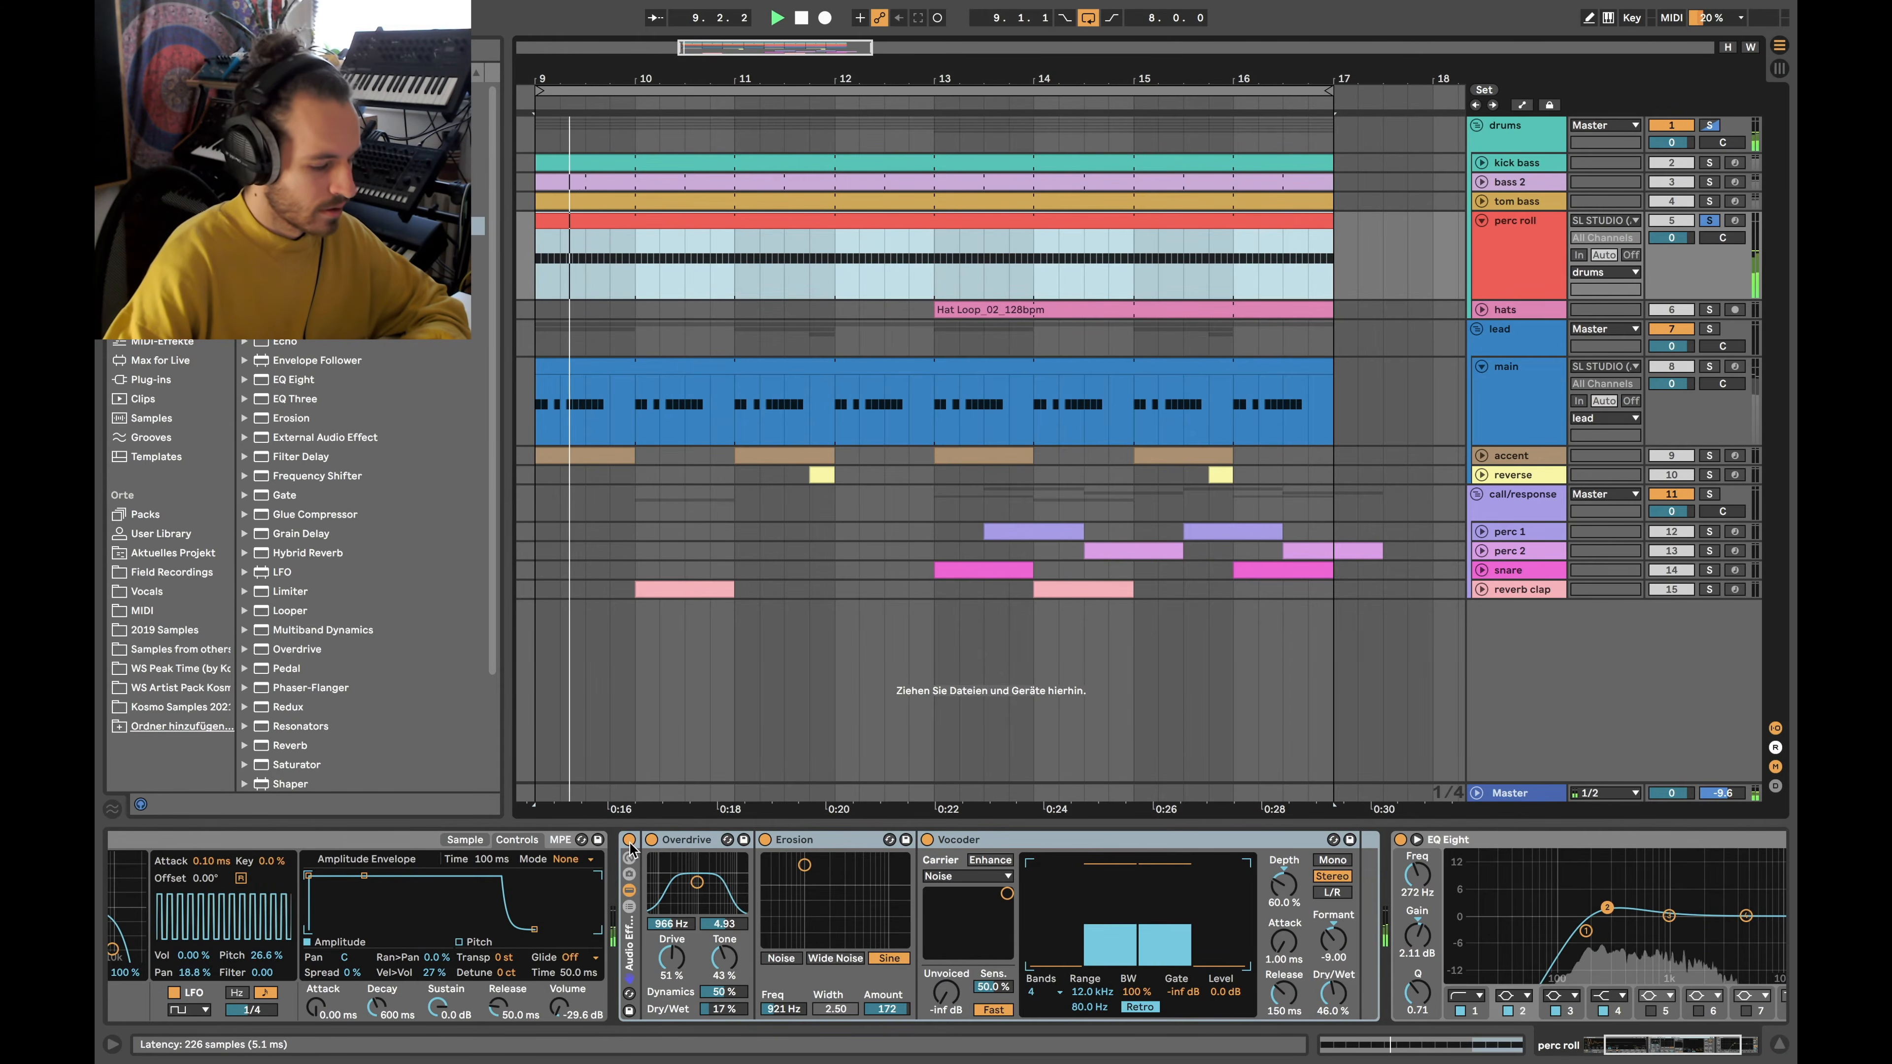
pyautogui.click(629, 840)
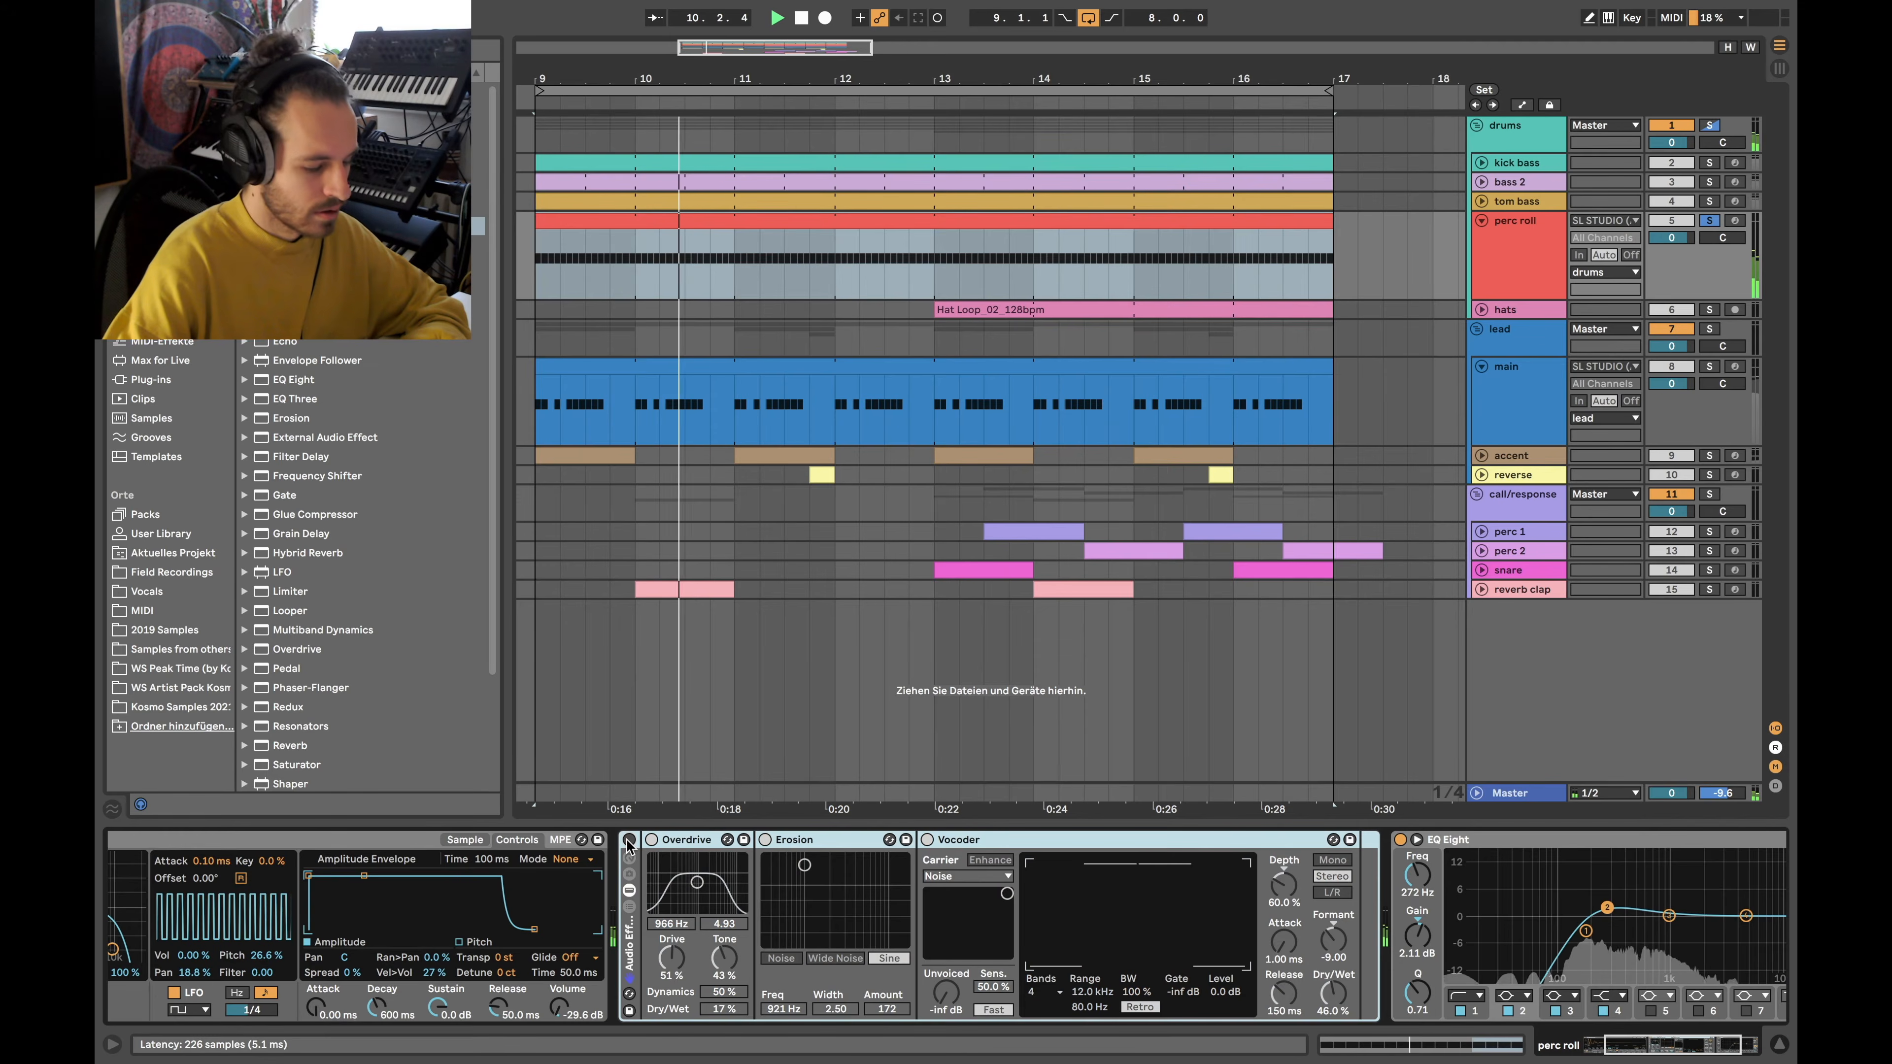
pyautogui.click(629, 841)
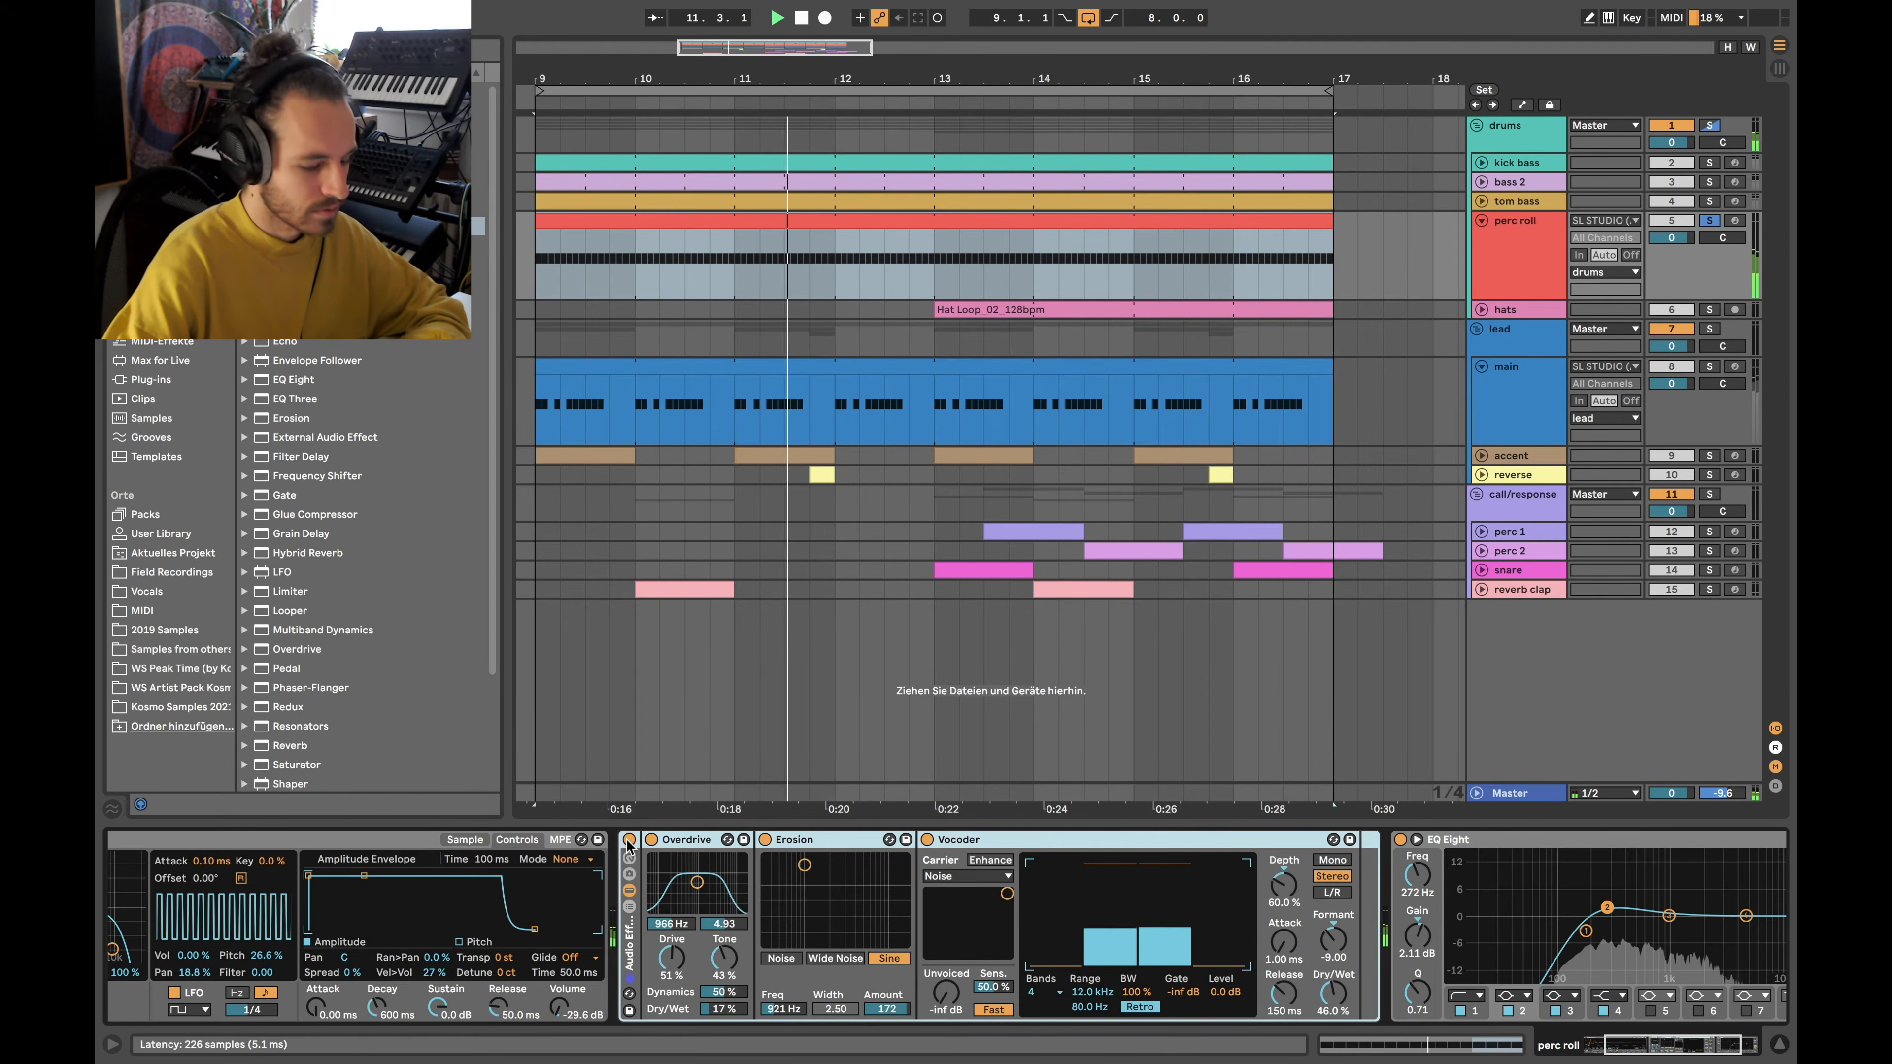
pyautogui.click(927, 840)
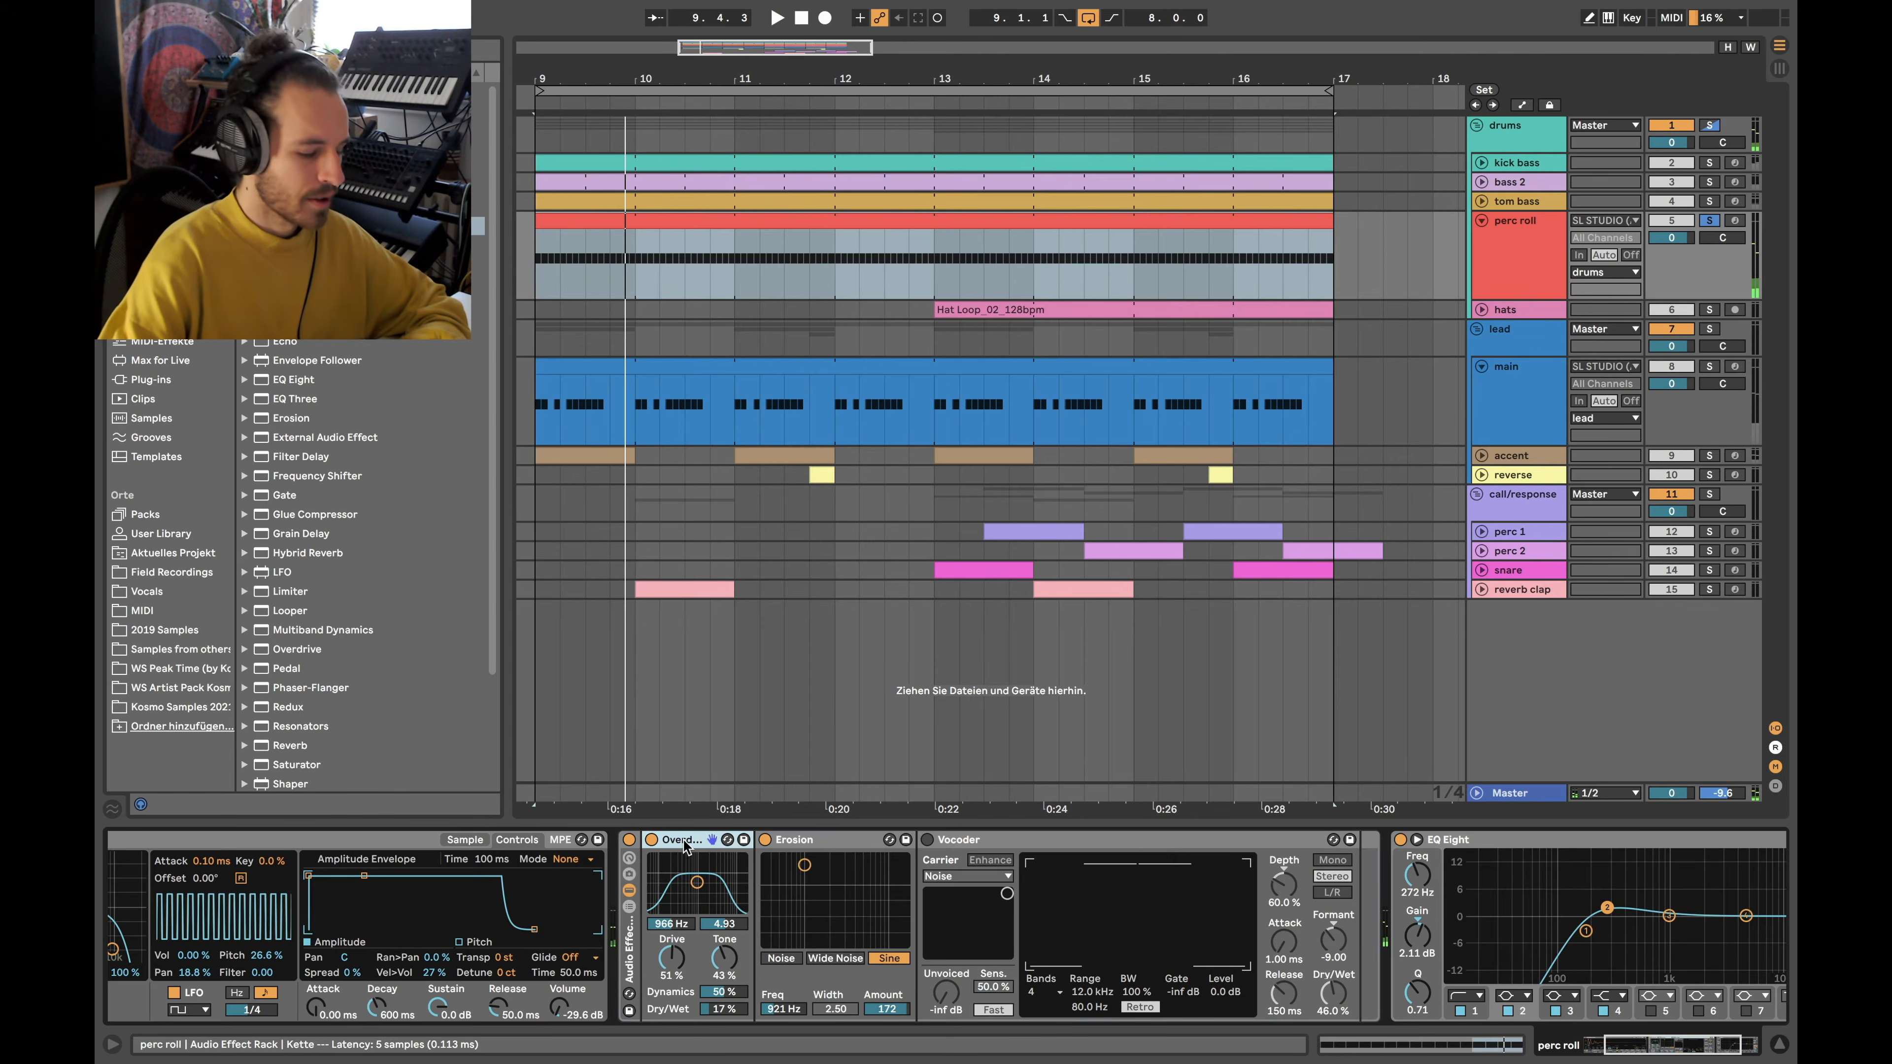
pyautogui.click(823, 840)
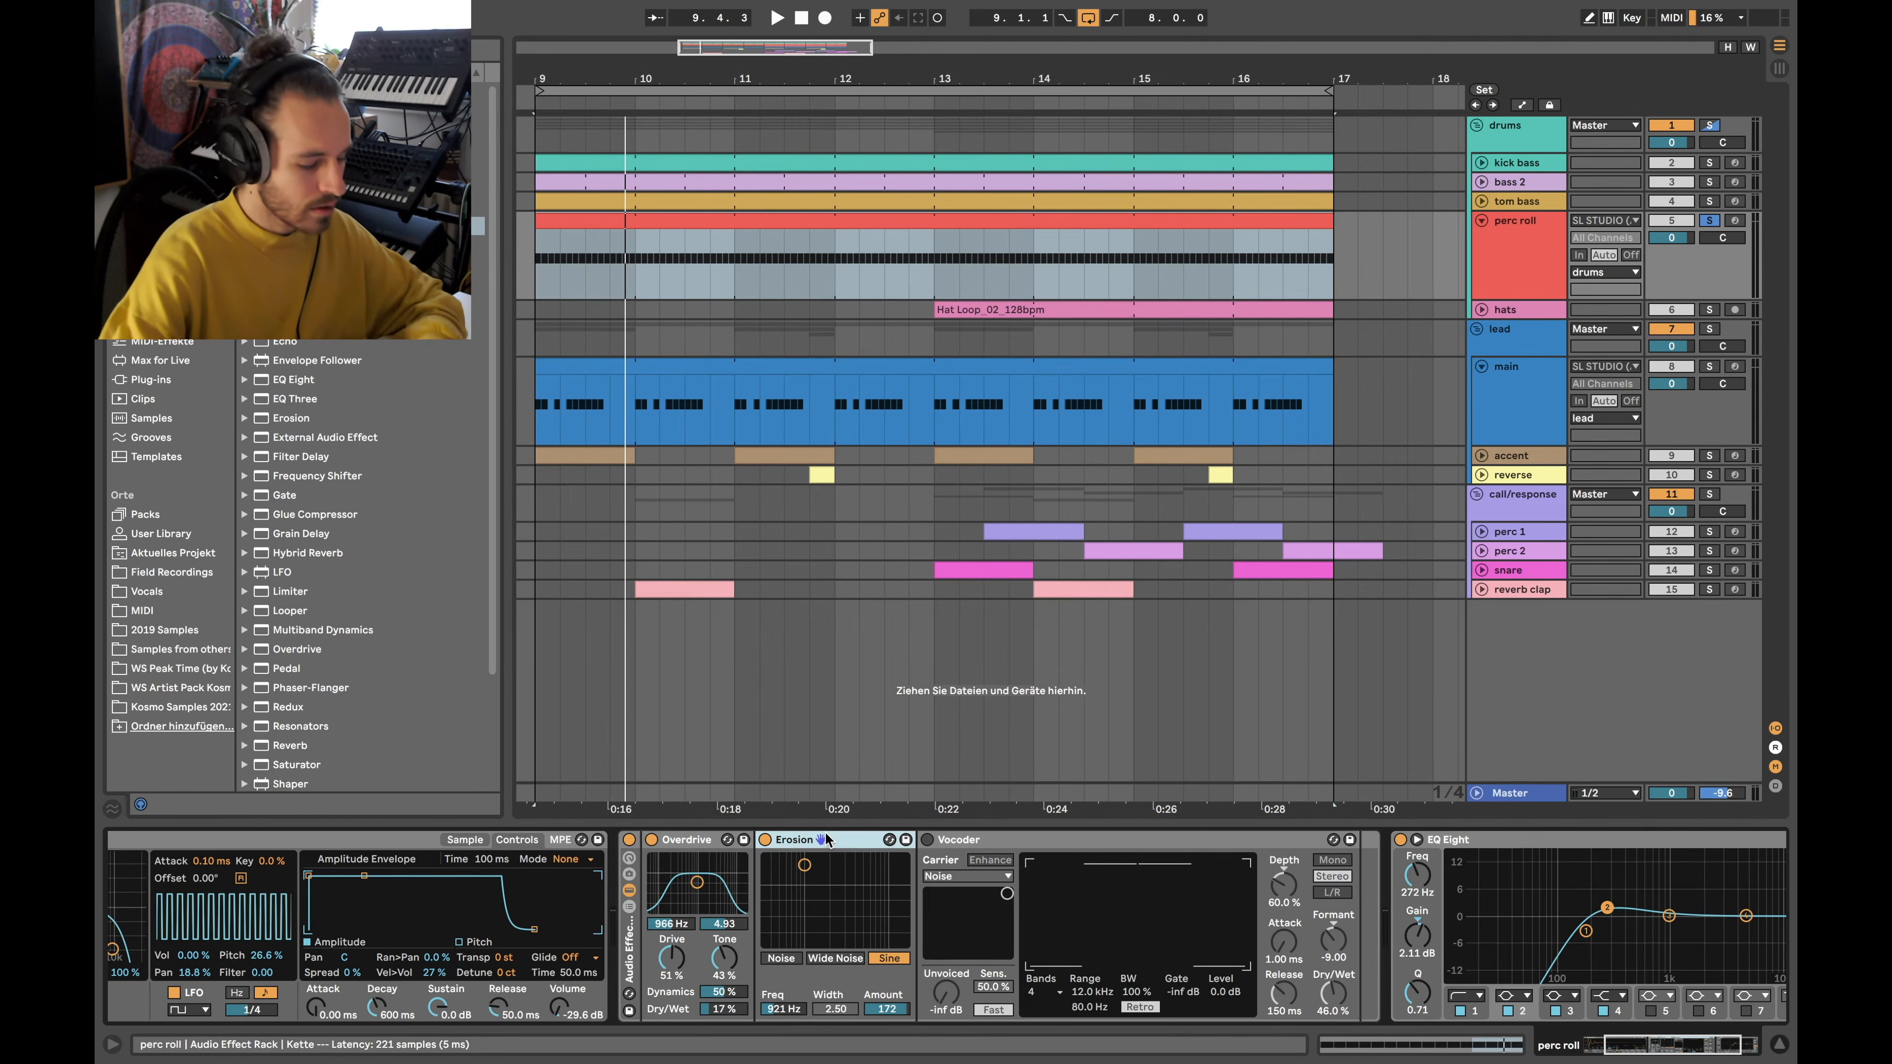
pyautogui.click(928, 840)
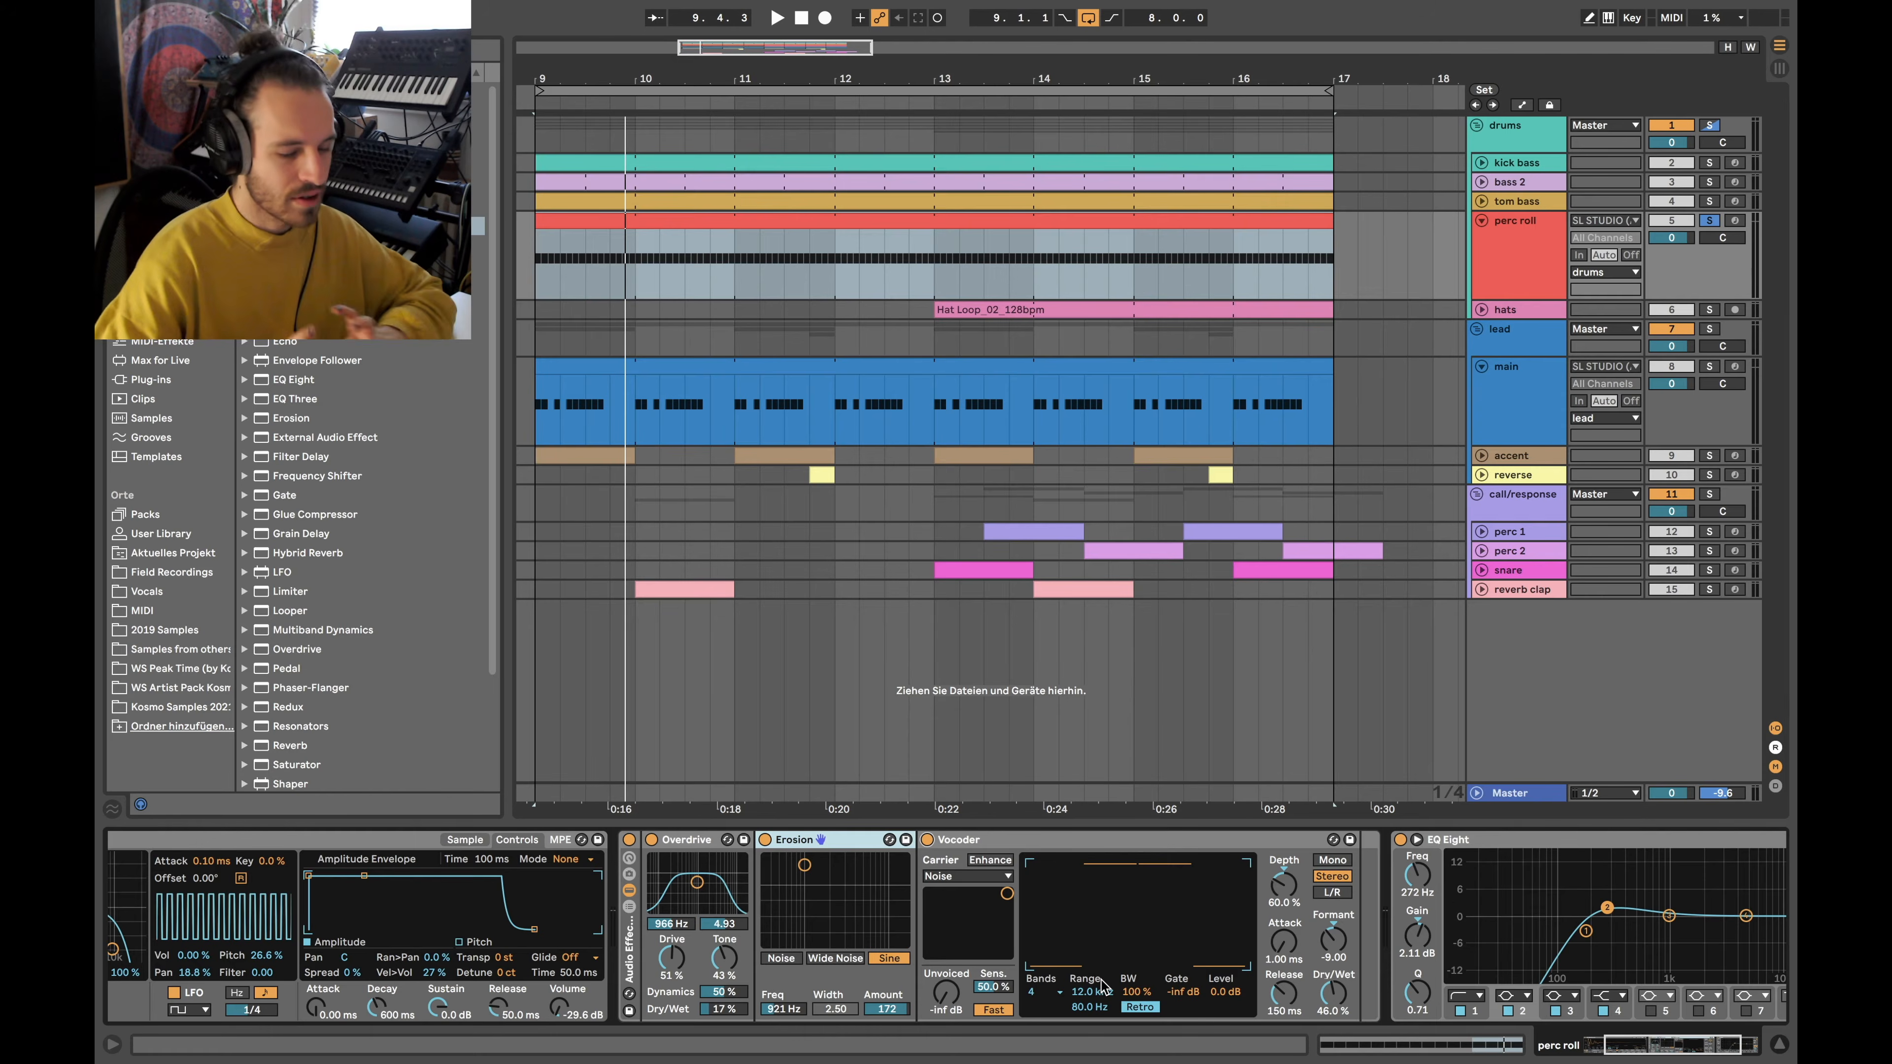
# Restart playback from bar 9, view the full EQ Eight curve, and unsolo perc roll
pyautogui.click(584, 255)
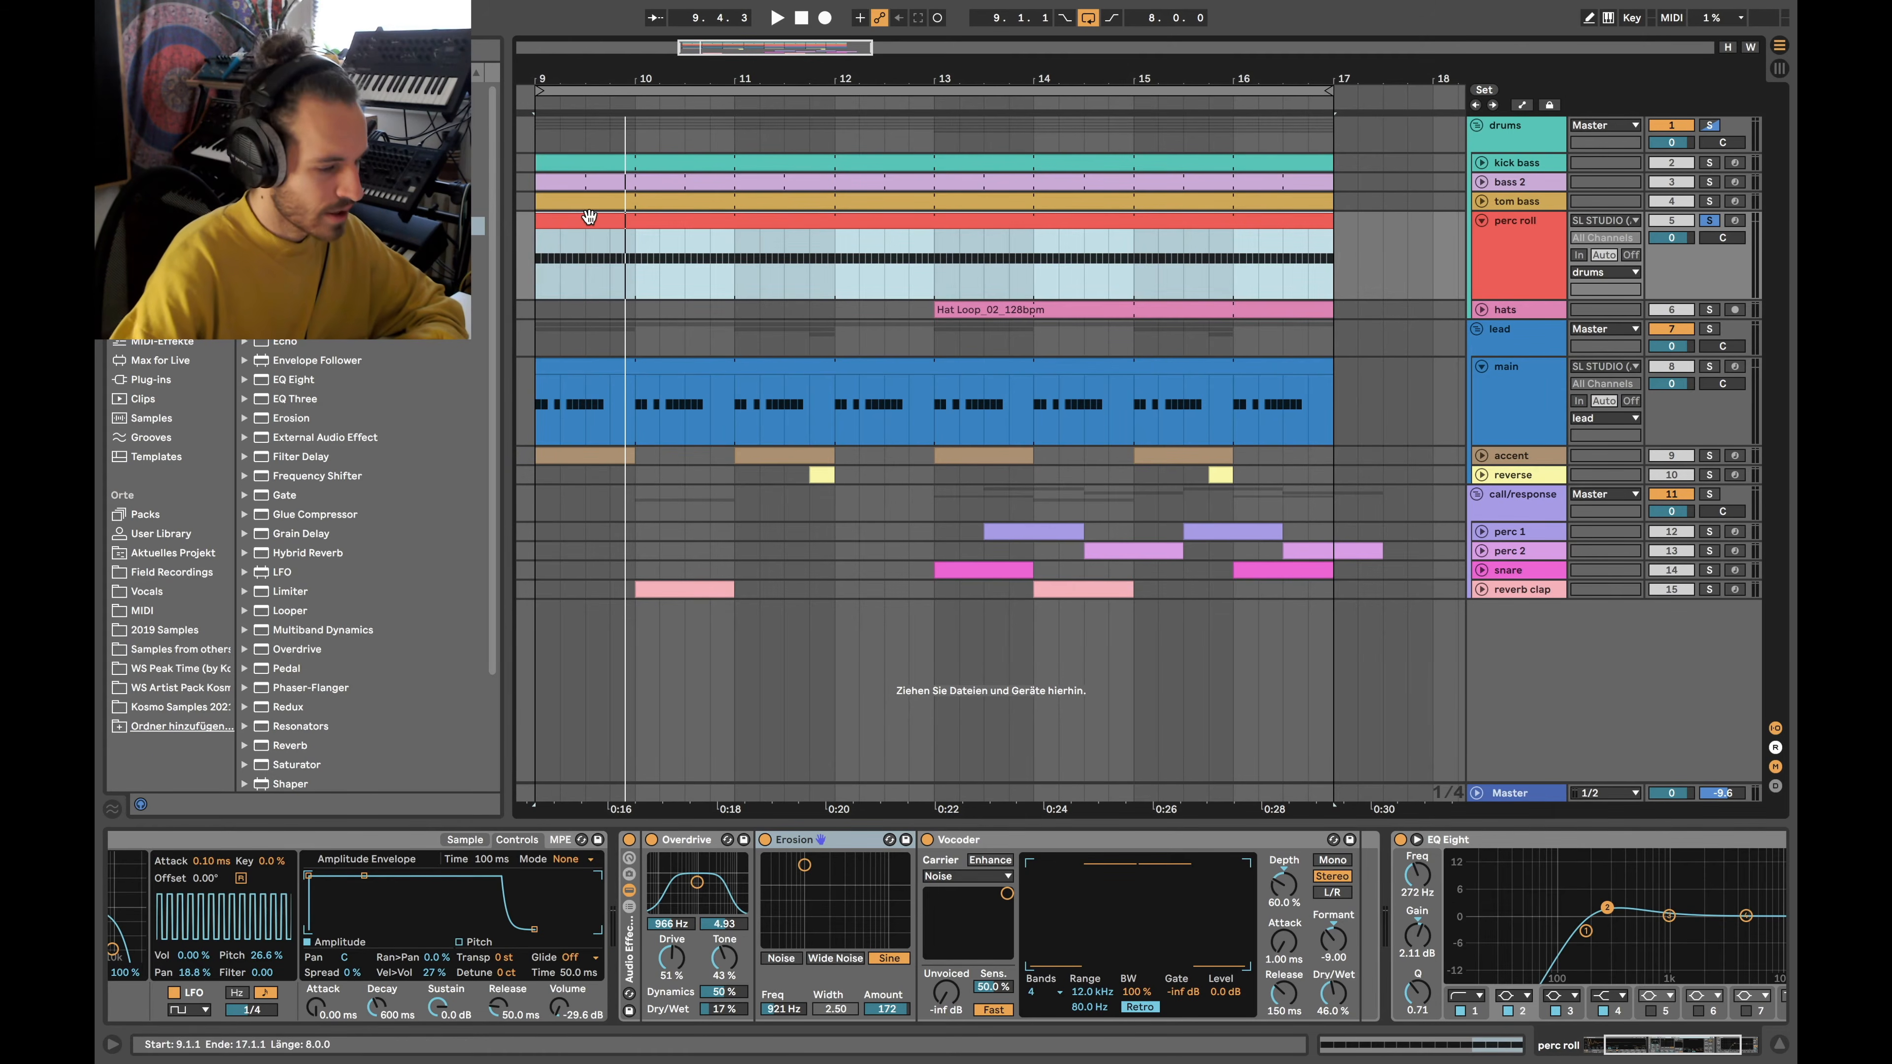
pyautogui.press('space')
pyautogui.click(1554, 957)
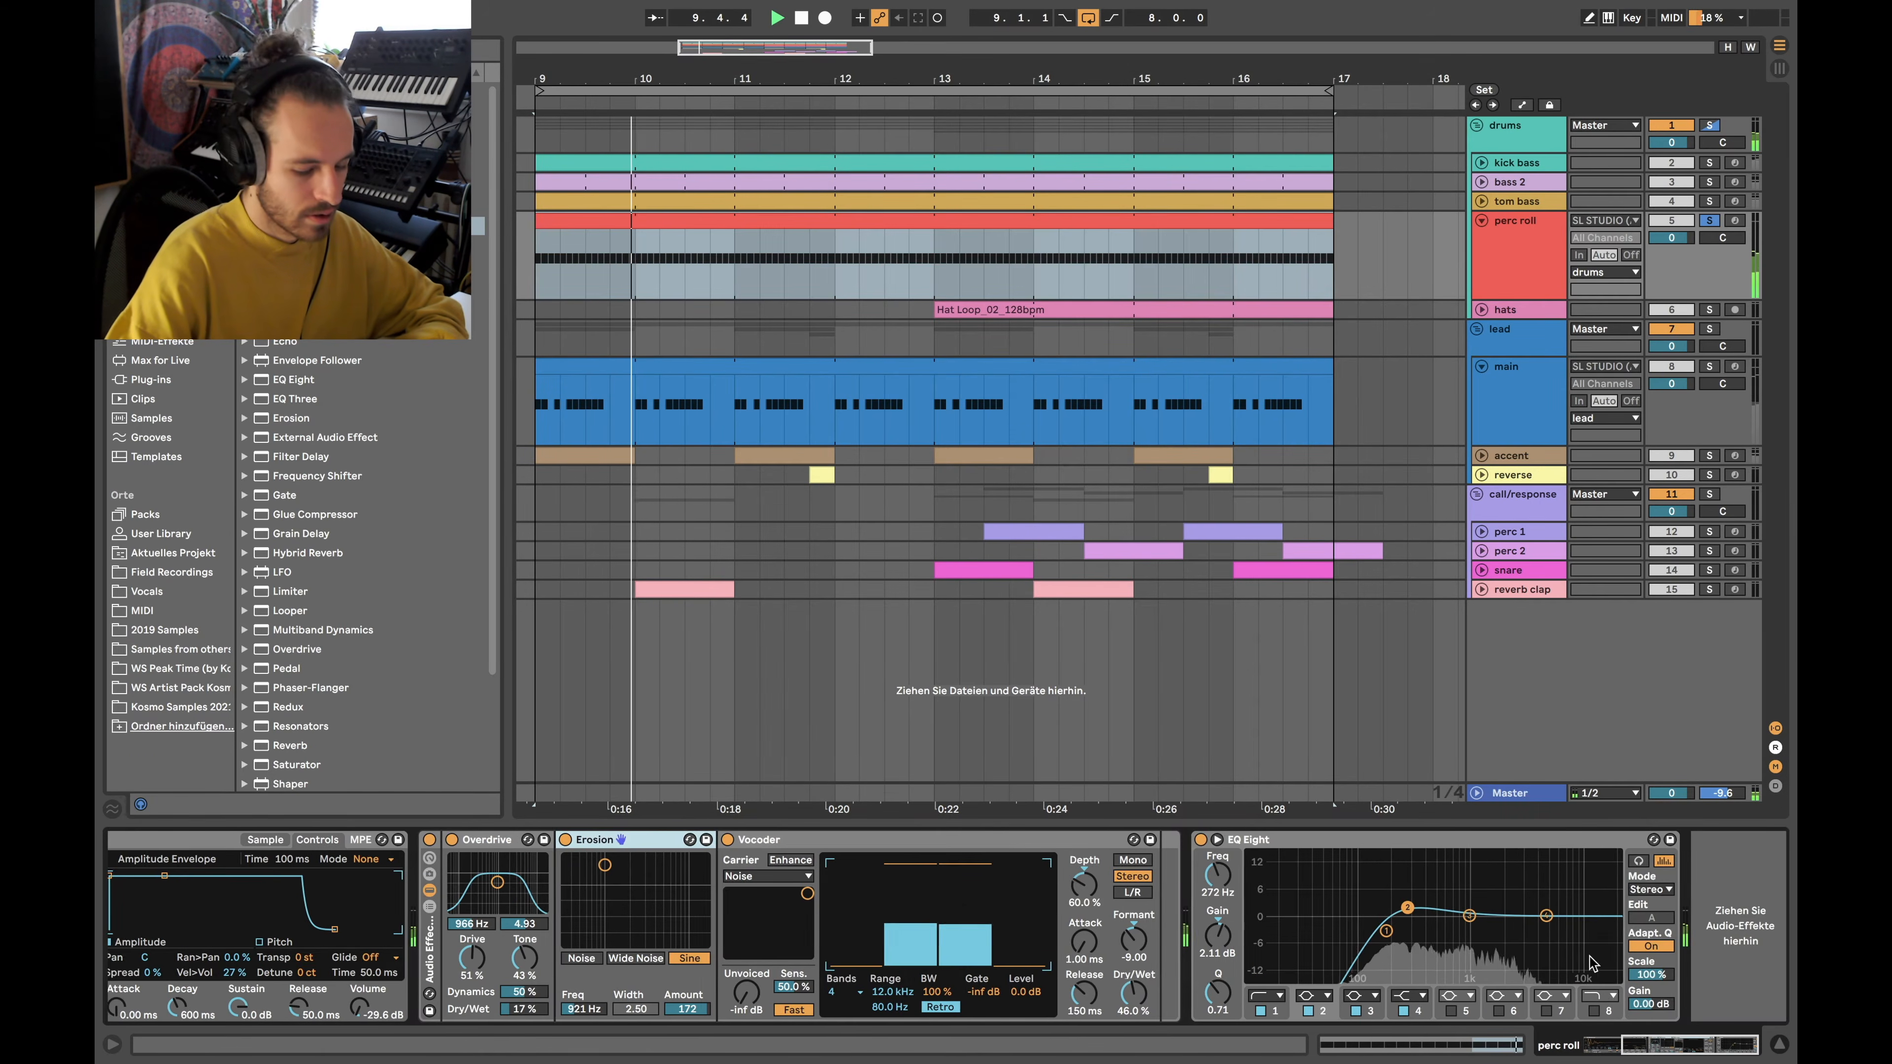
pyautogui.click(1710, 221)
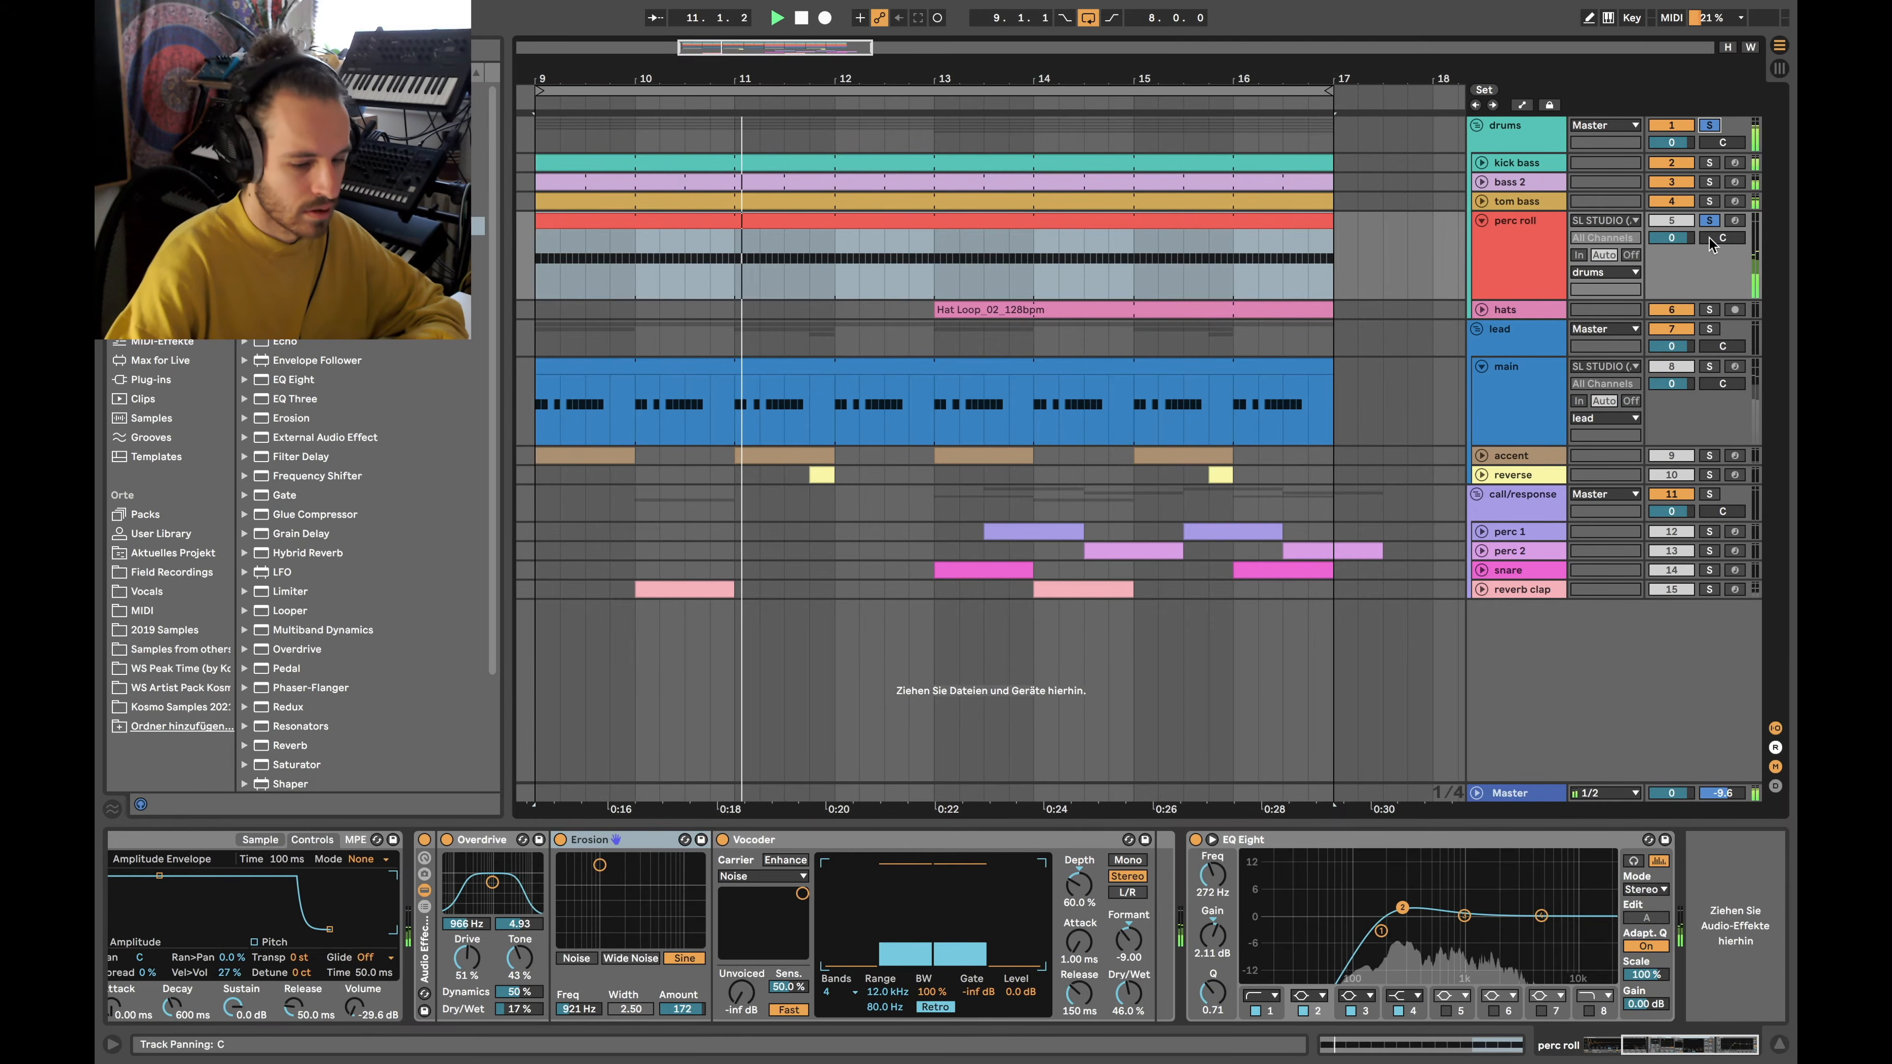
pyautogui.scroll(-3, 1049, 294)
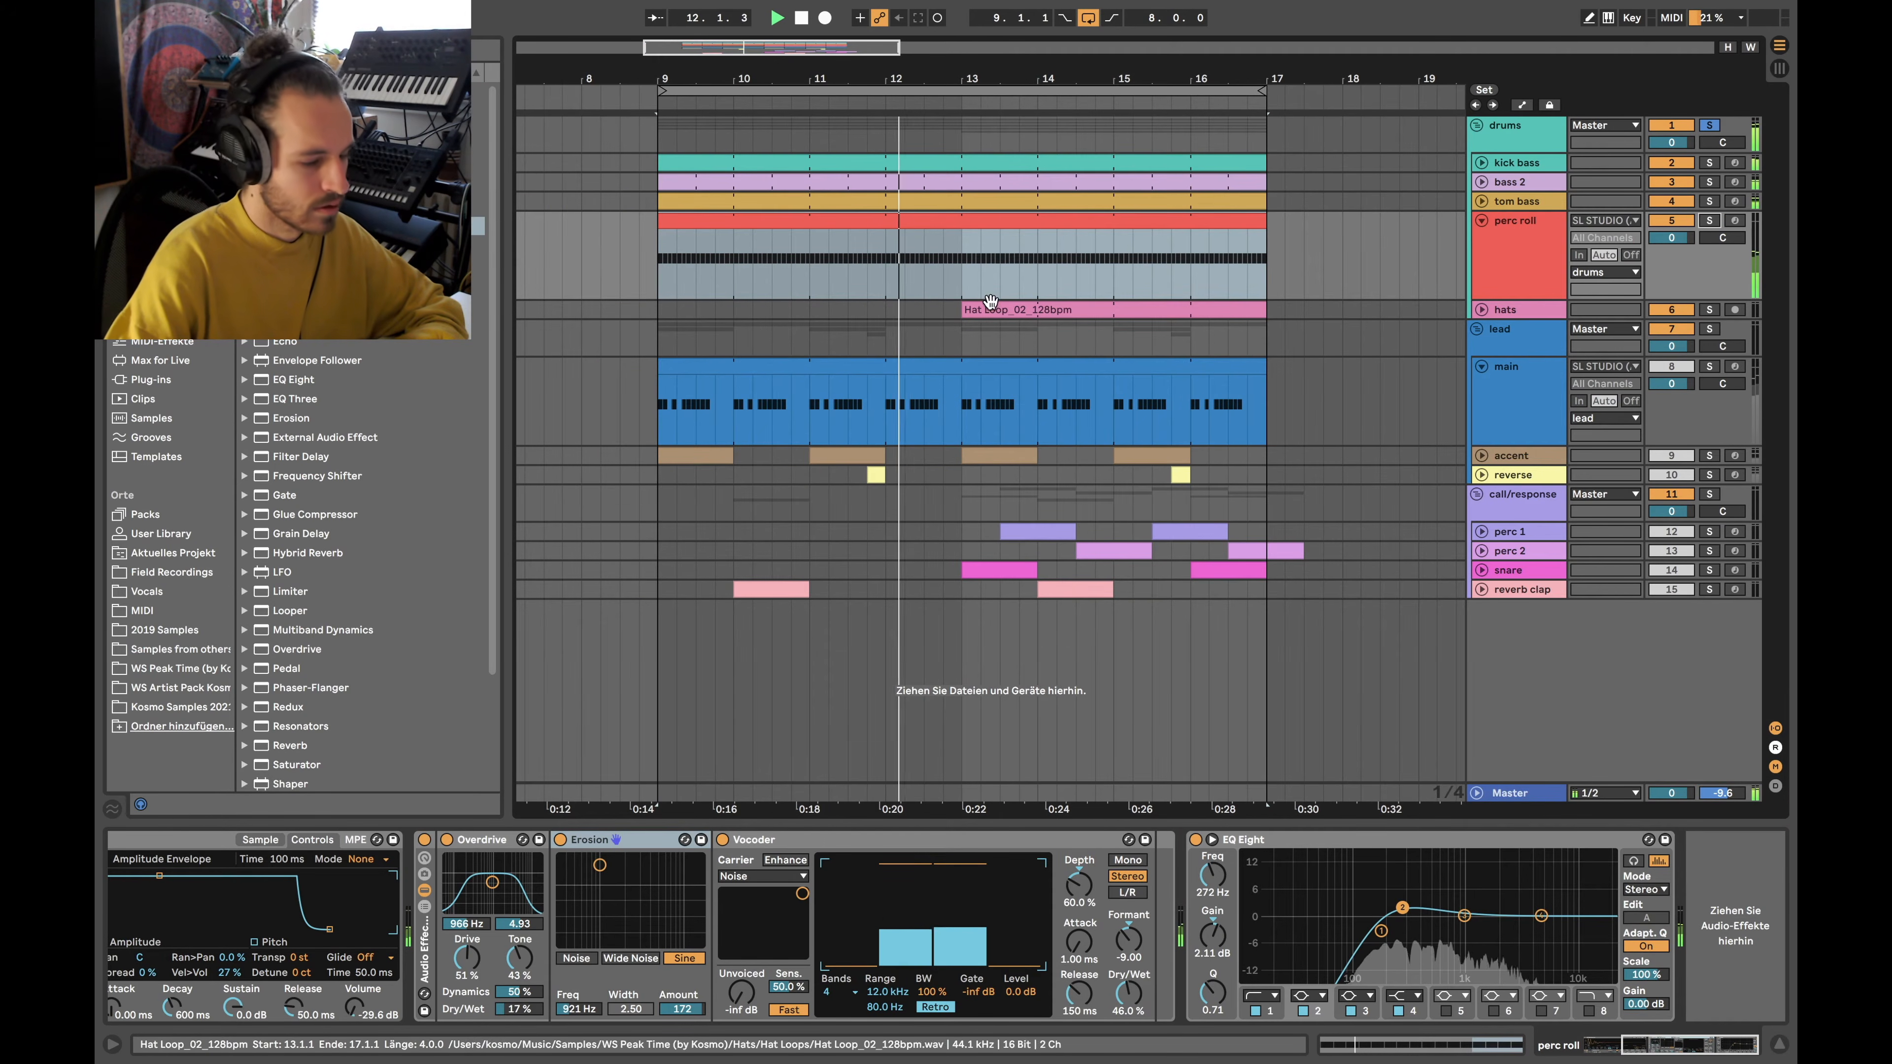
# Stop playback, fold perc roll to one row, and show the main lead's device chain
pyautogui.scroll(-5, 950, 237)
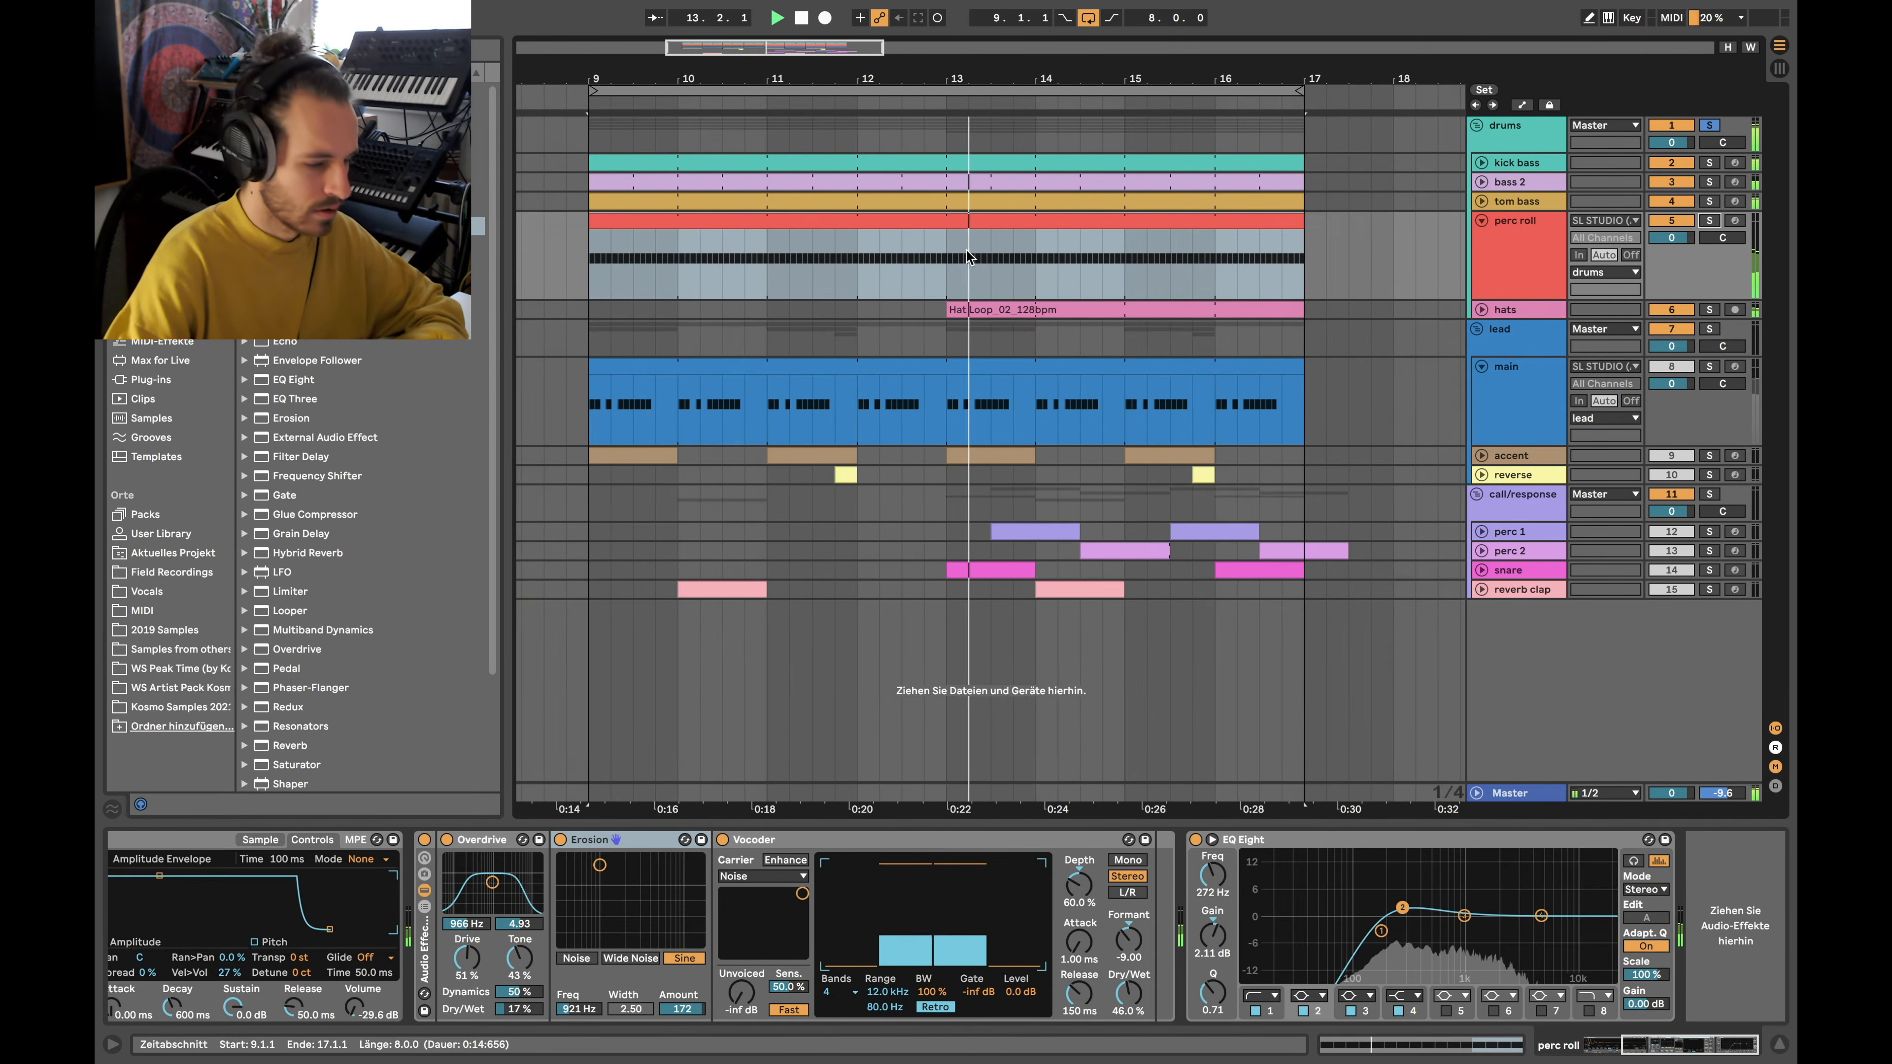
pyautogui.press('space')
pyautogui.click(1482, 221)
pyautogui.scroll(-5, 931, 240)
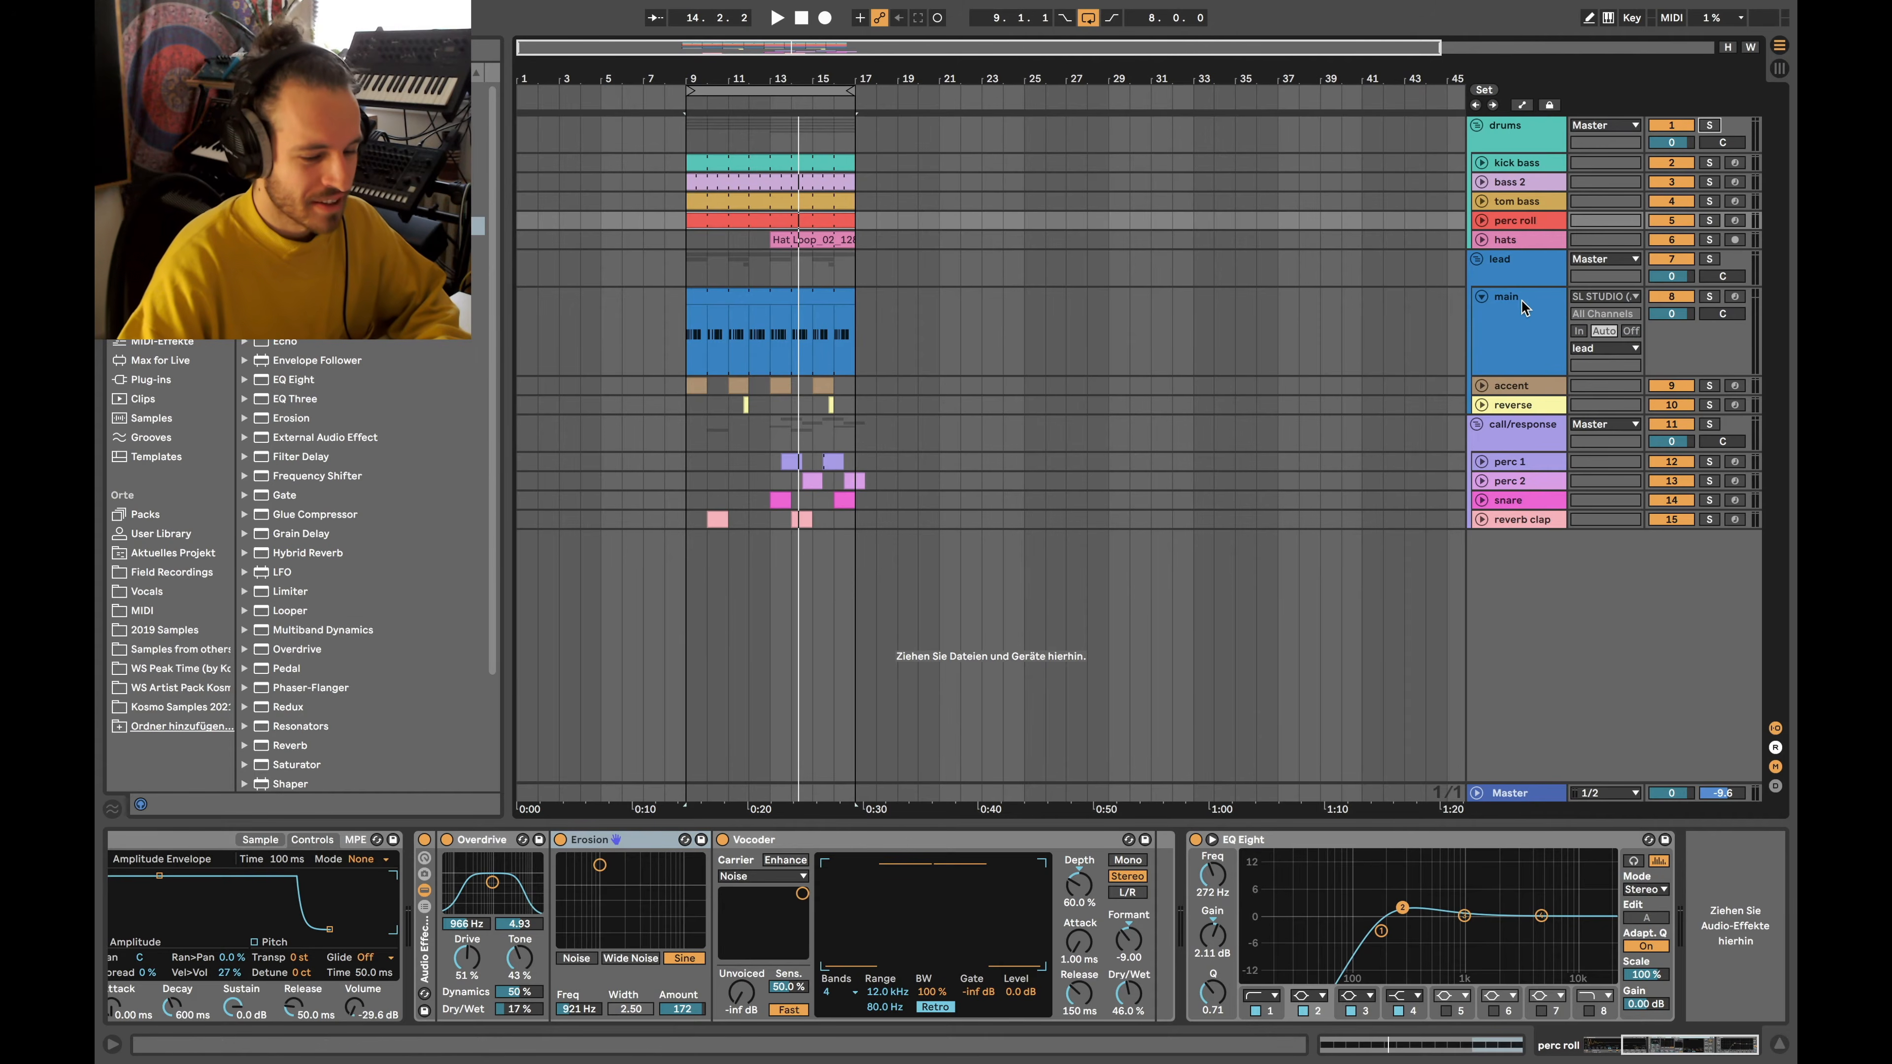
pyautogui.click(1510, 314)
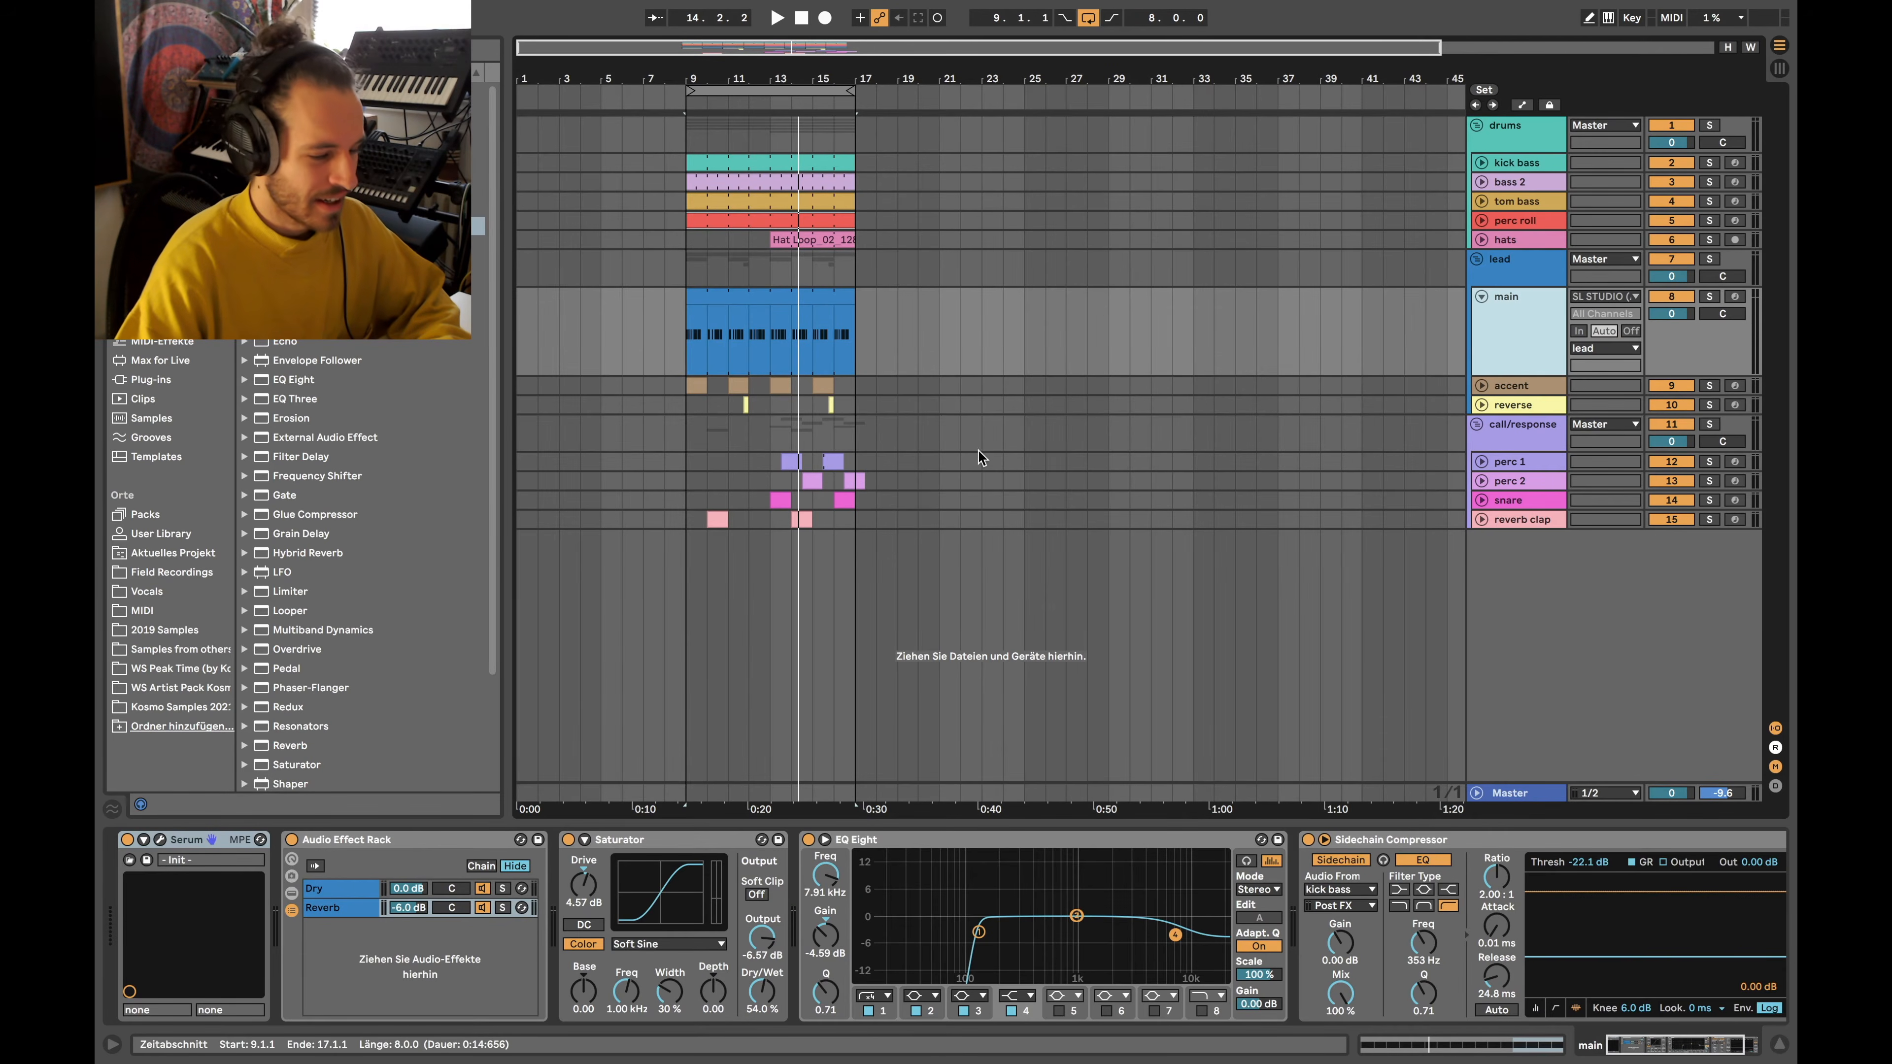
# Zoom to the main clip's bars 9–17, select bars 9–13, then select bars 9–17 from accent to reverb clap
pyautogui.click(759, 292)
pyautogui.press('z')
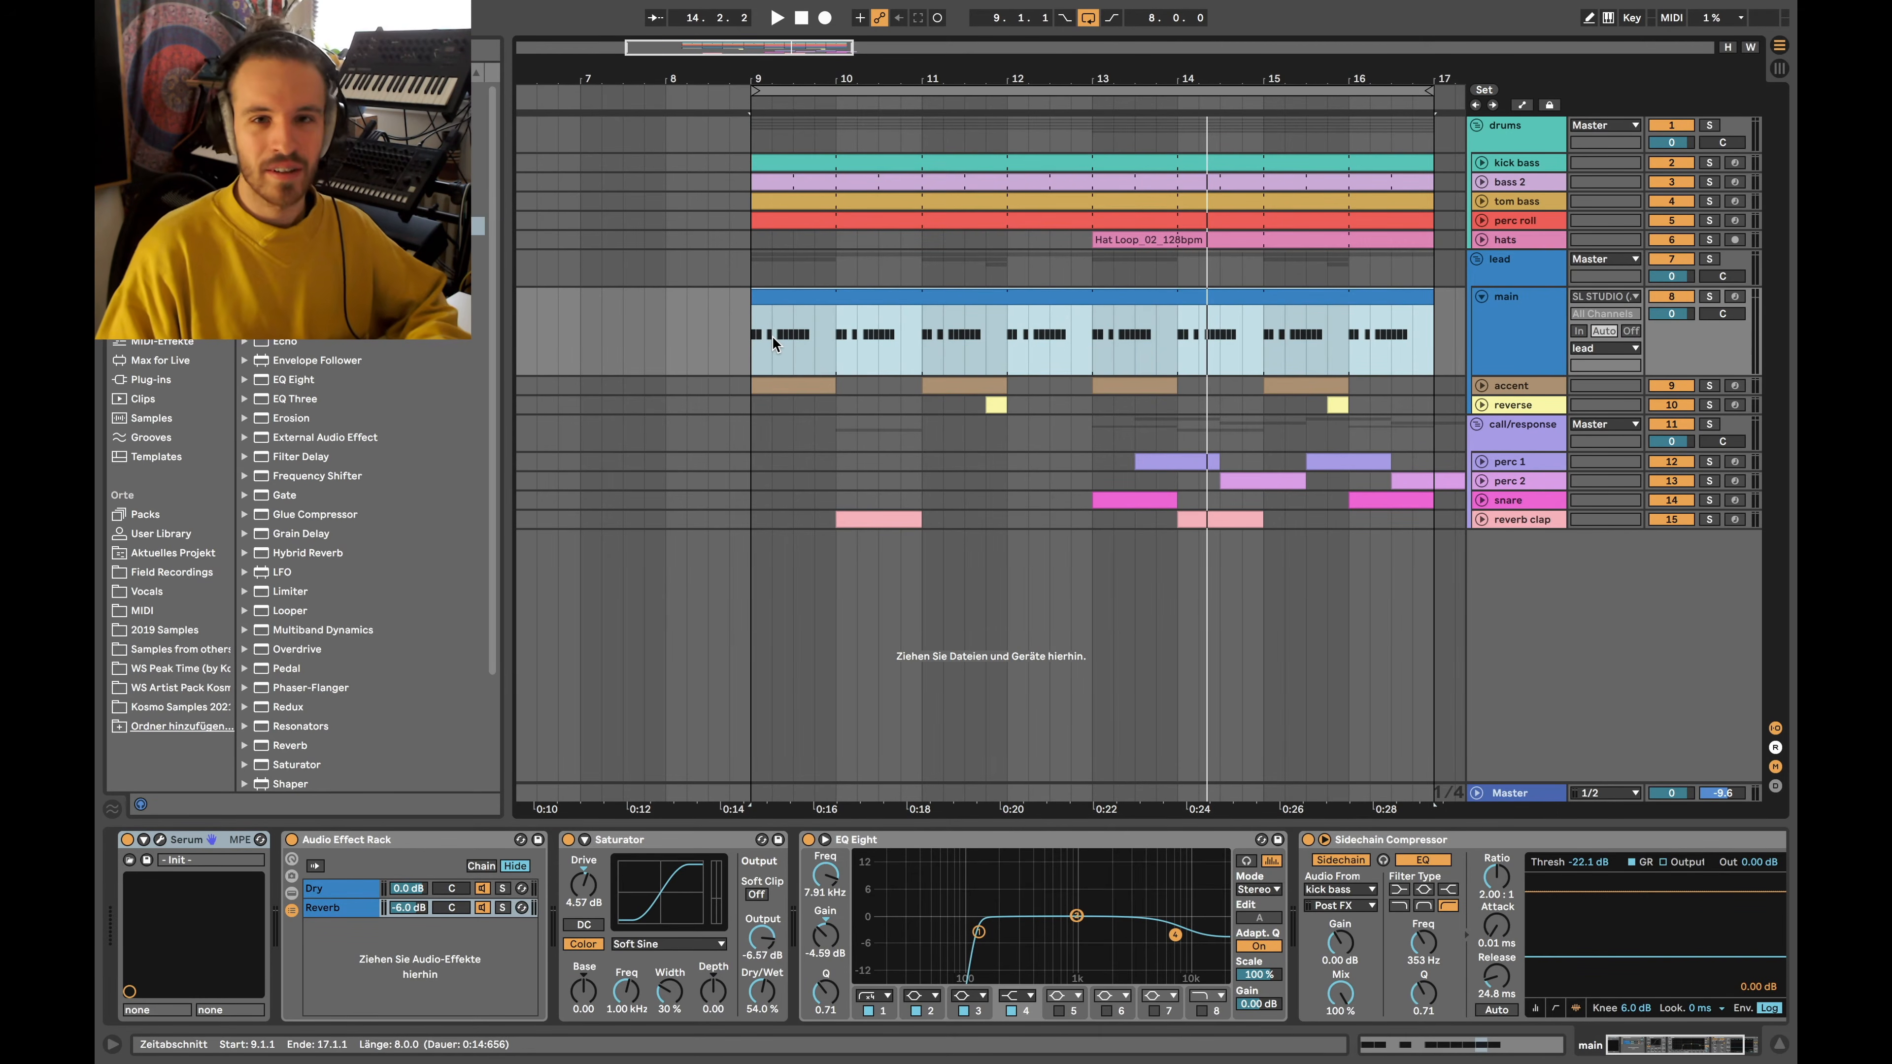
pyautogui.moveTo(768, 333); pyautogui.dragTo(1087, 328)
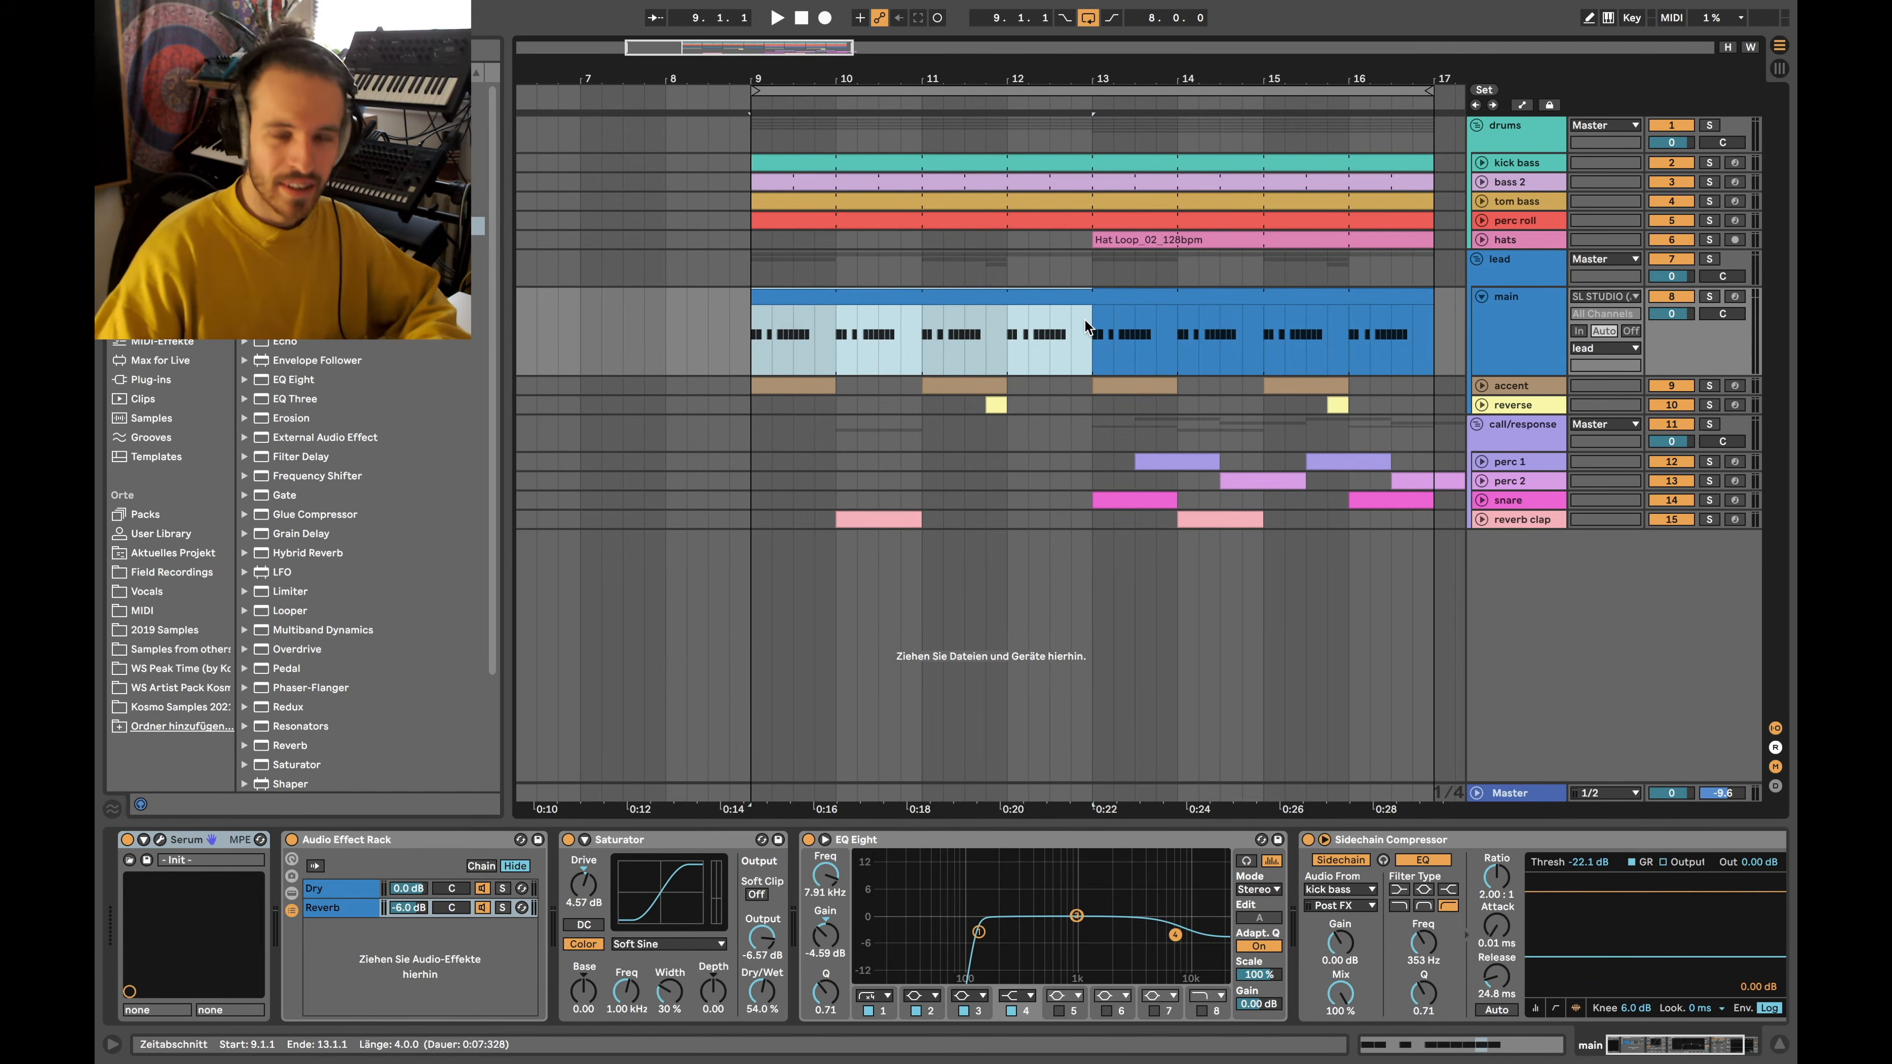
pyautogui.hscroll(3, 1085, 320)
pyautogui.scroll(-5, 870, 340)
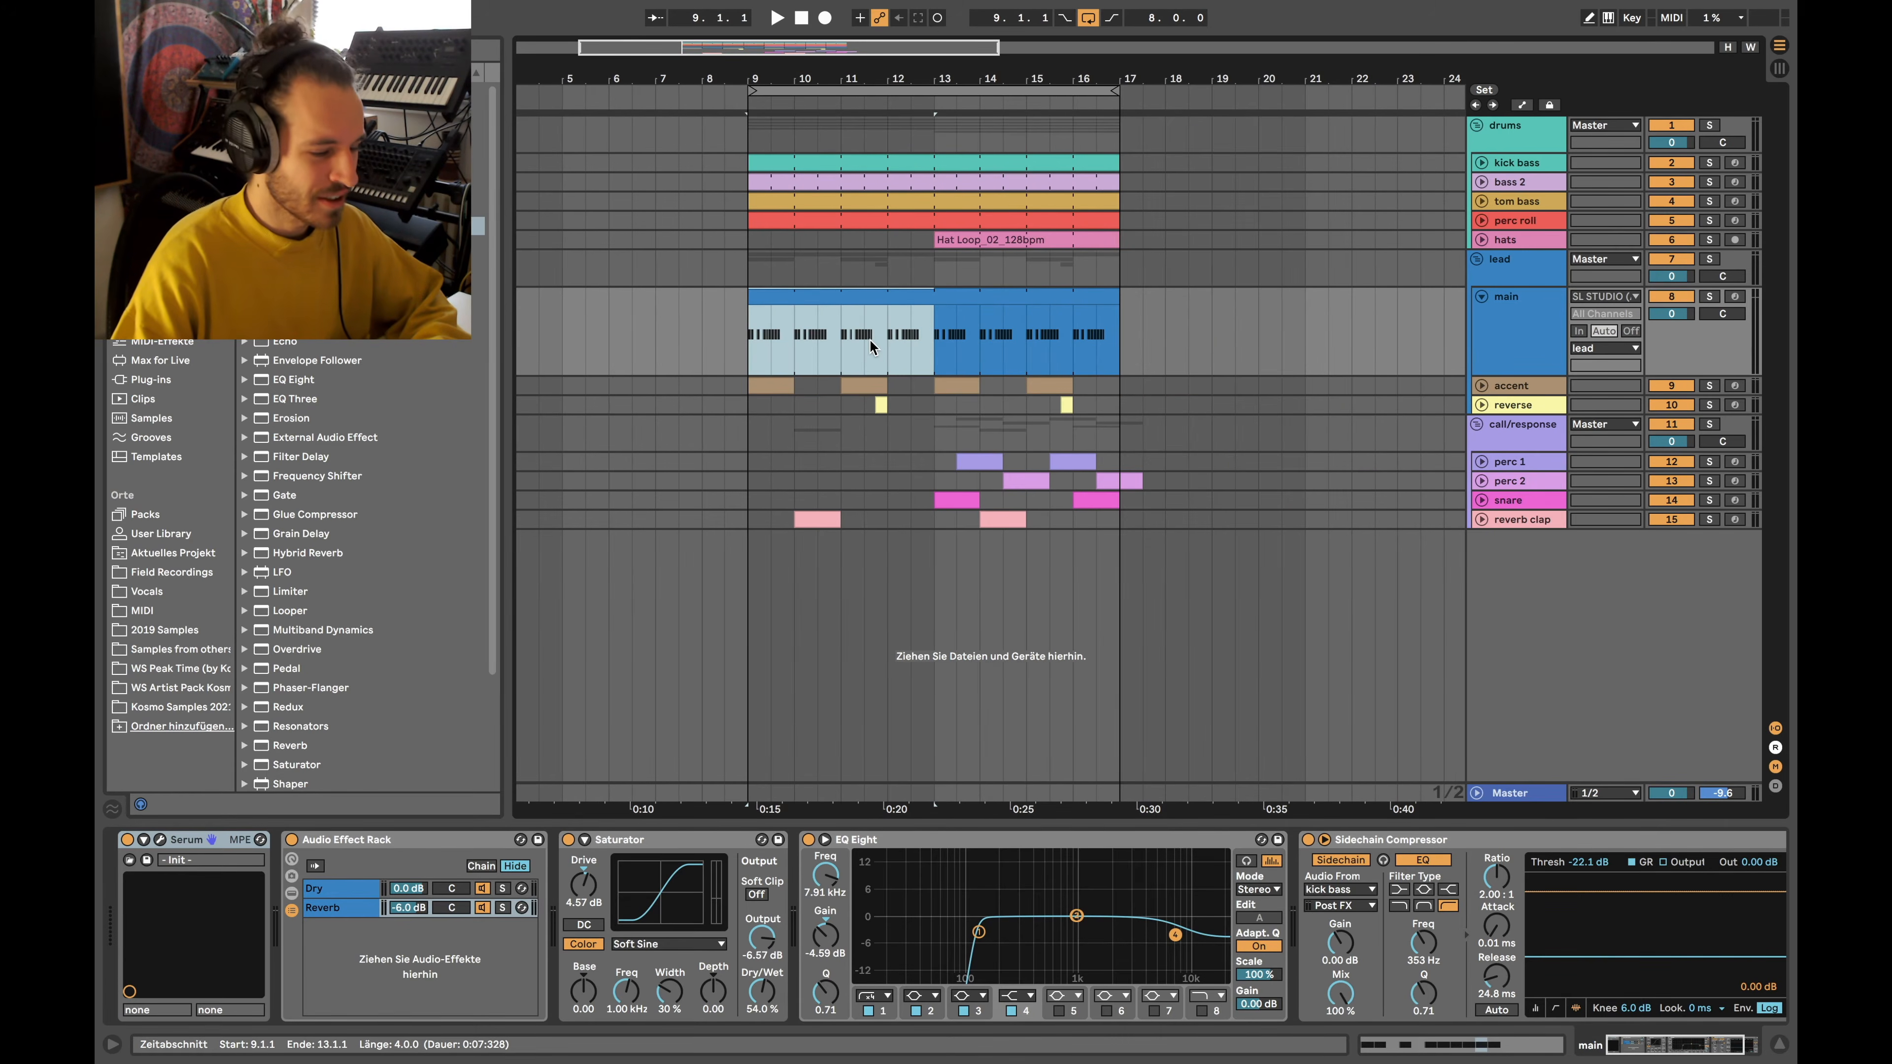
pyautogui.moveTo(745, 386); pyautogui.dragTo(1147, 524)
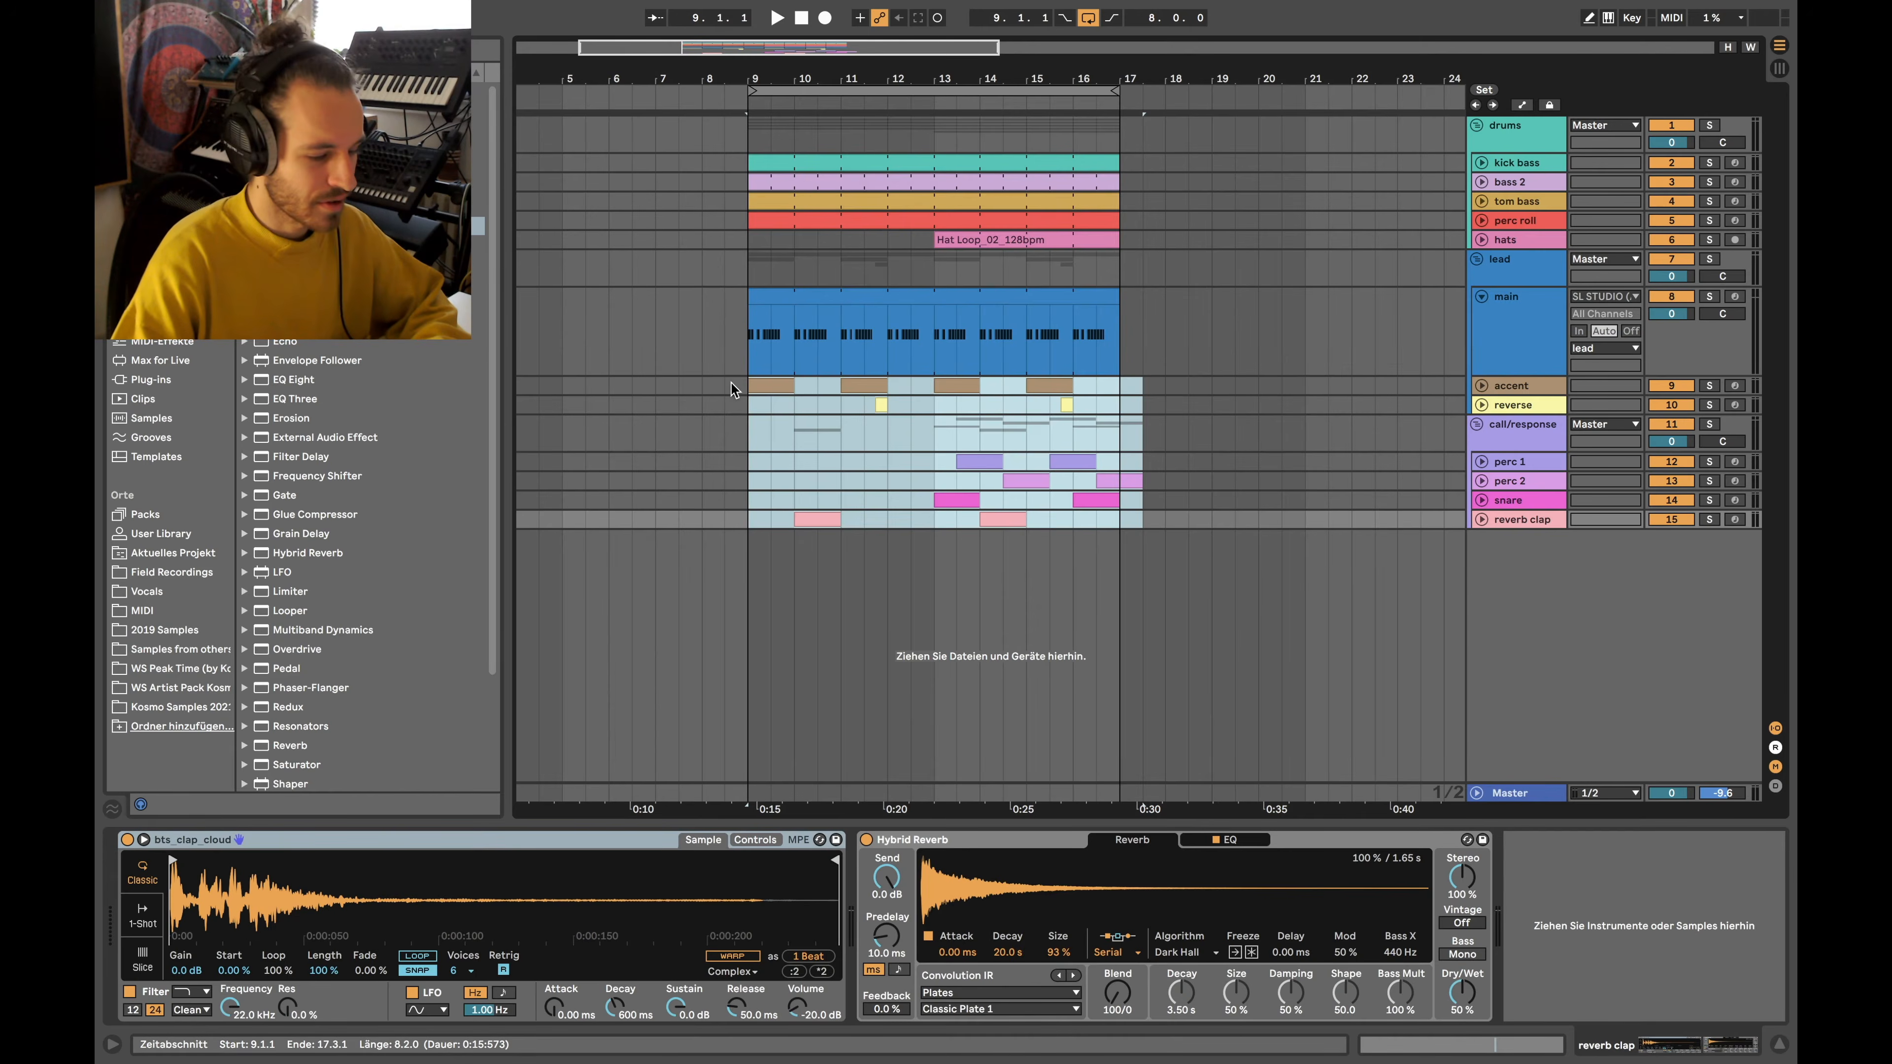
# Extend the selection over the lower tracks, then reselect bars 9–13 of the main clip
pyautogui.moveTo(764, 383); pyautogui.dragTo(1148, 536)
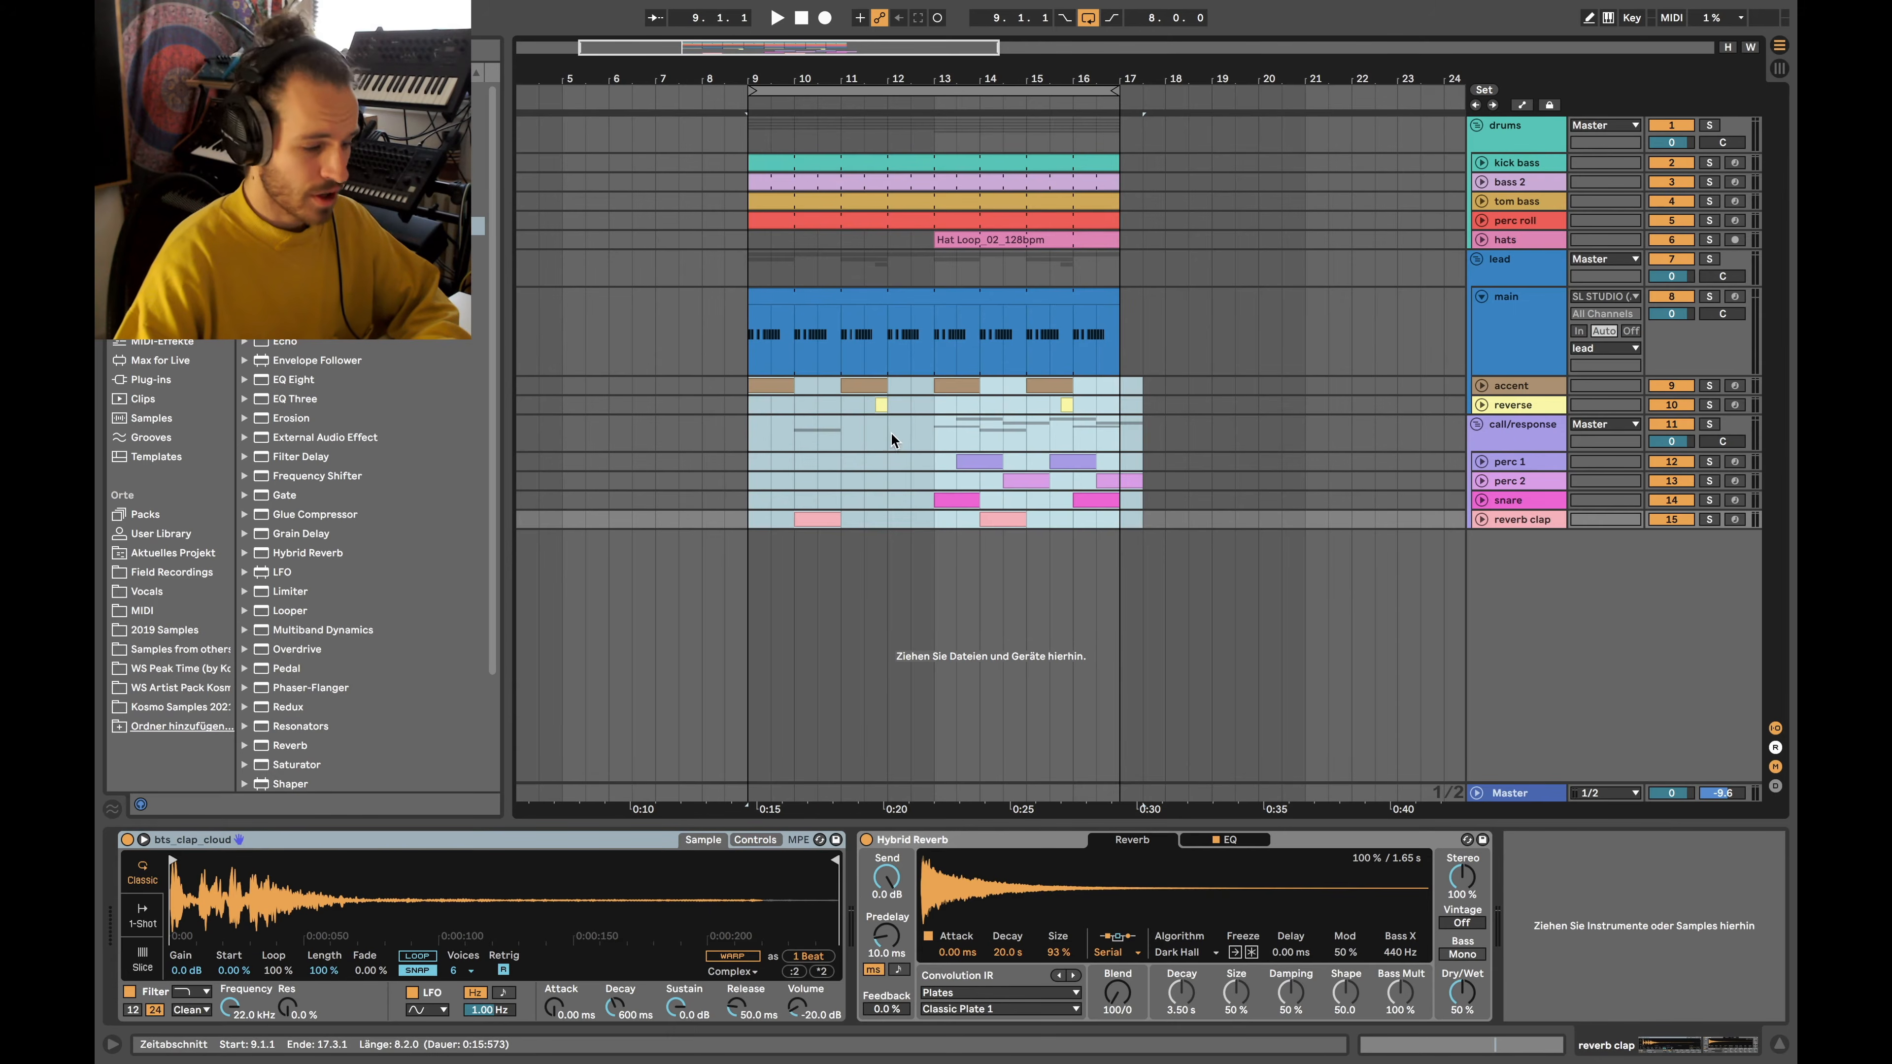
pyautogui.moveTo(749, 343); pyautogui.dragTo(942, 339)
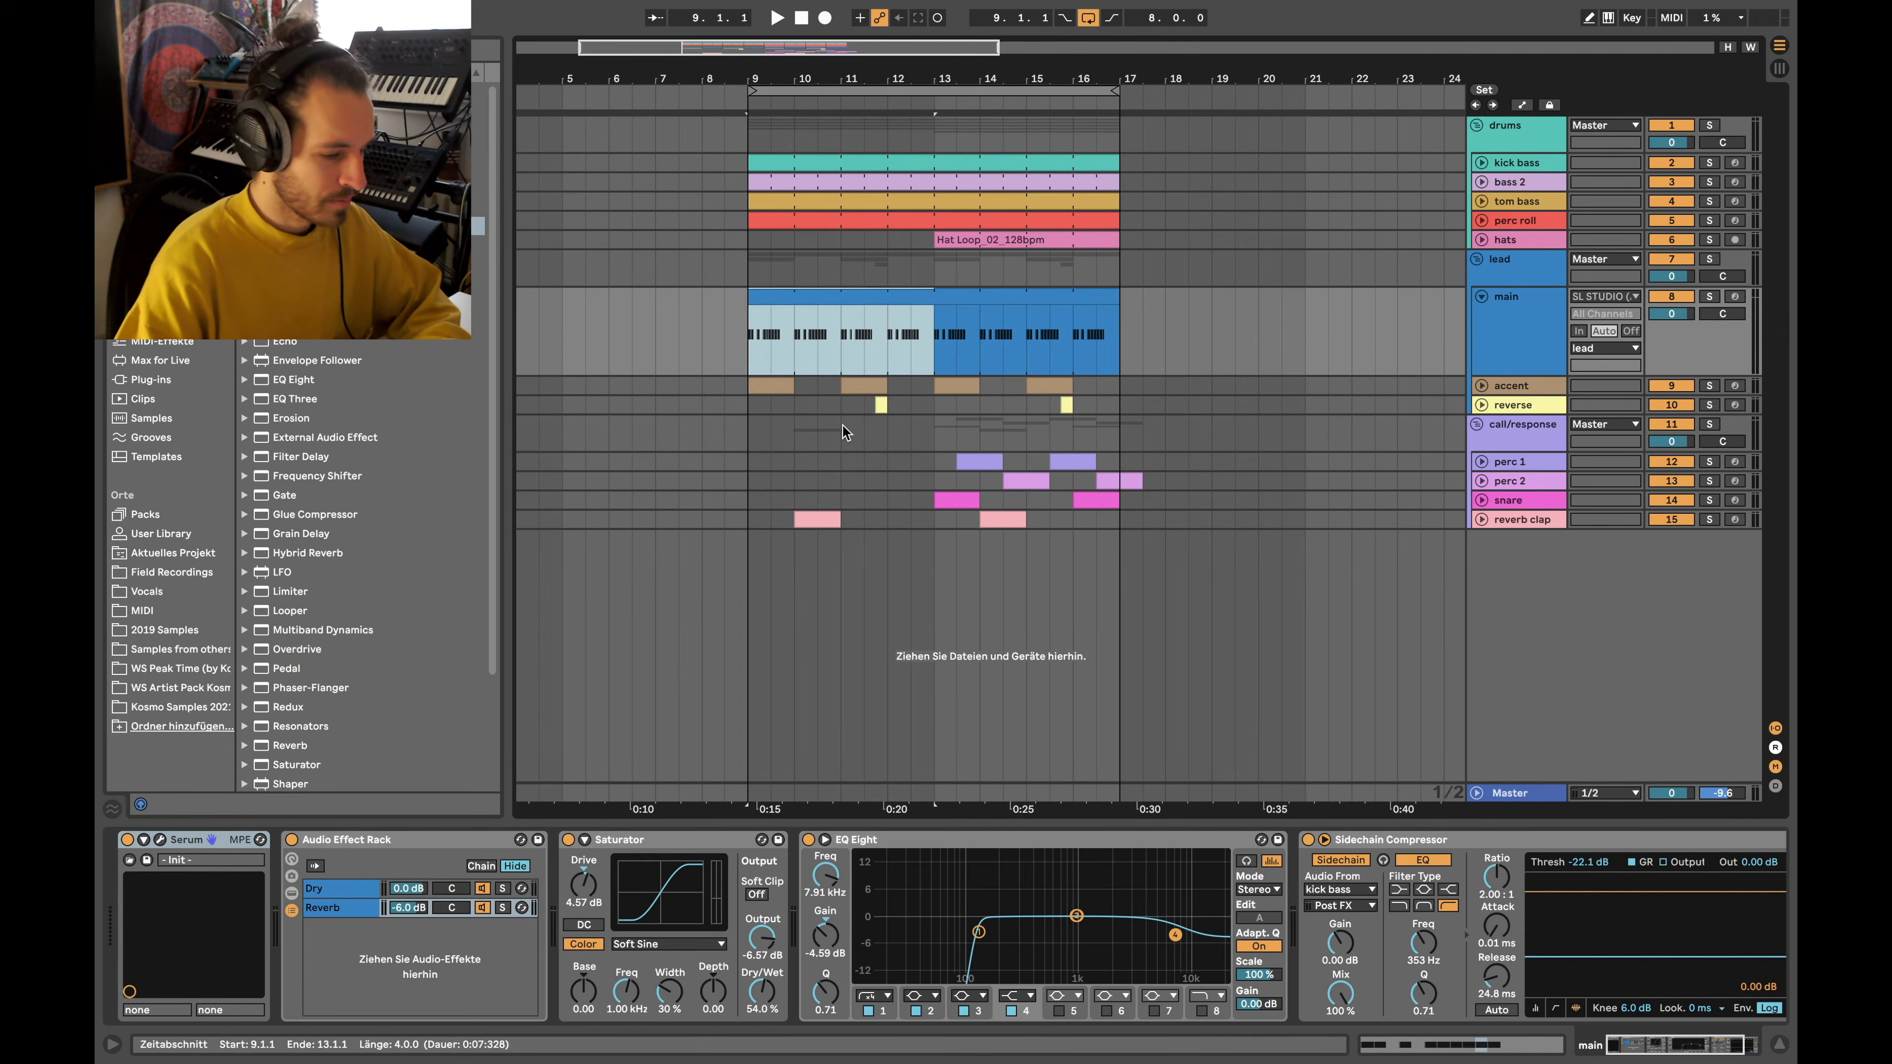
# Bypass main's Audio Effect Rack, Saturator and EQ Eight, then open Serum's window to the side
pyautogui.click(293, 840)
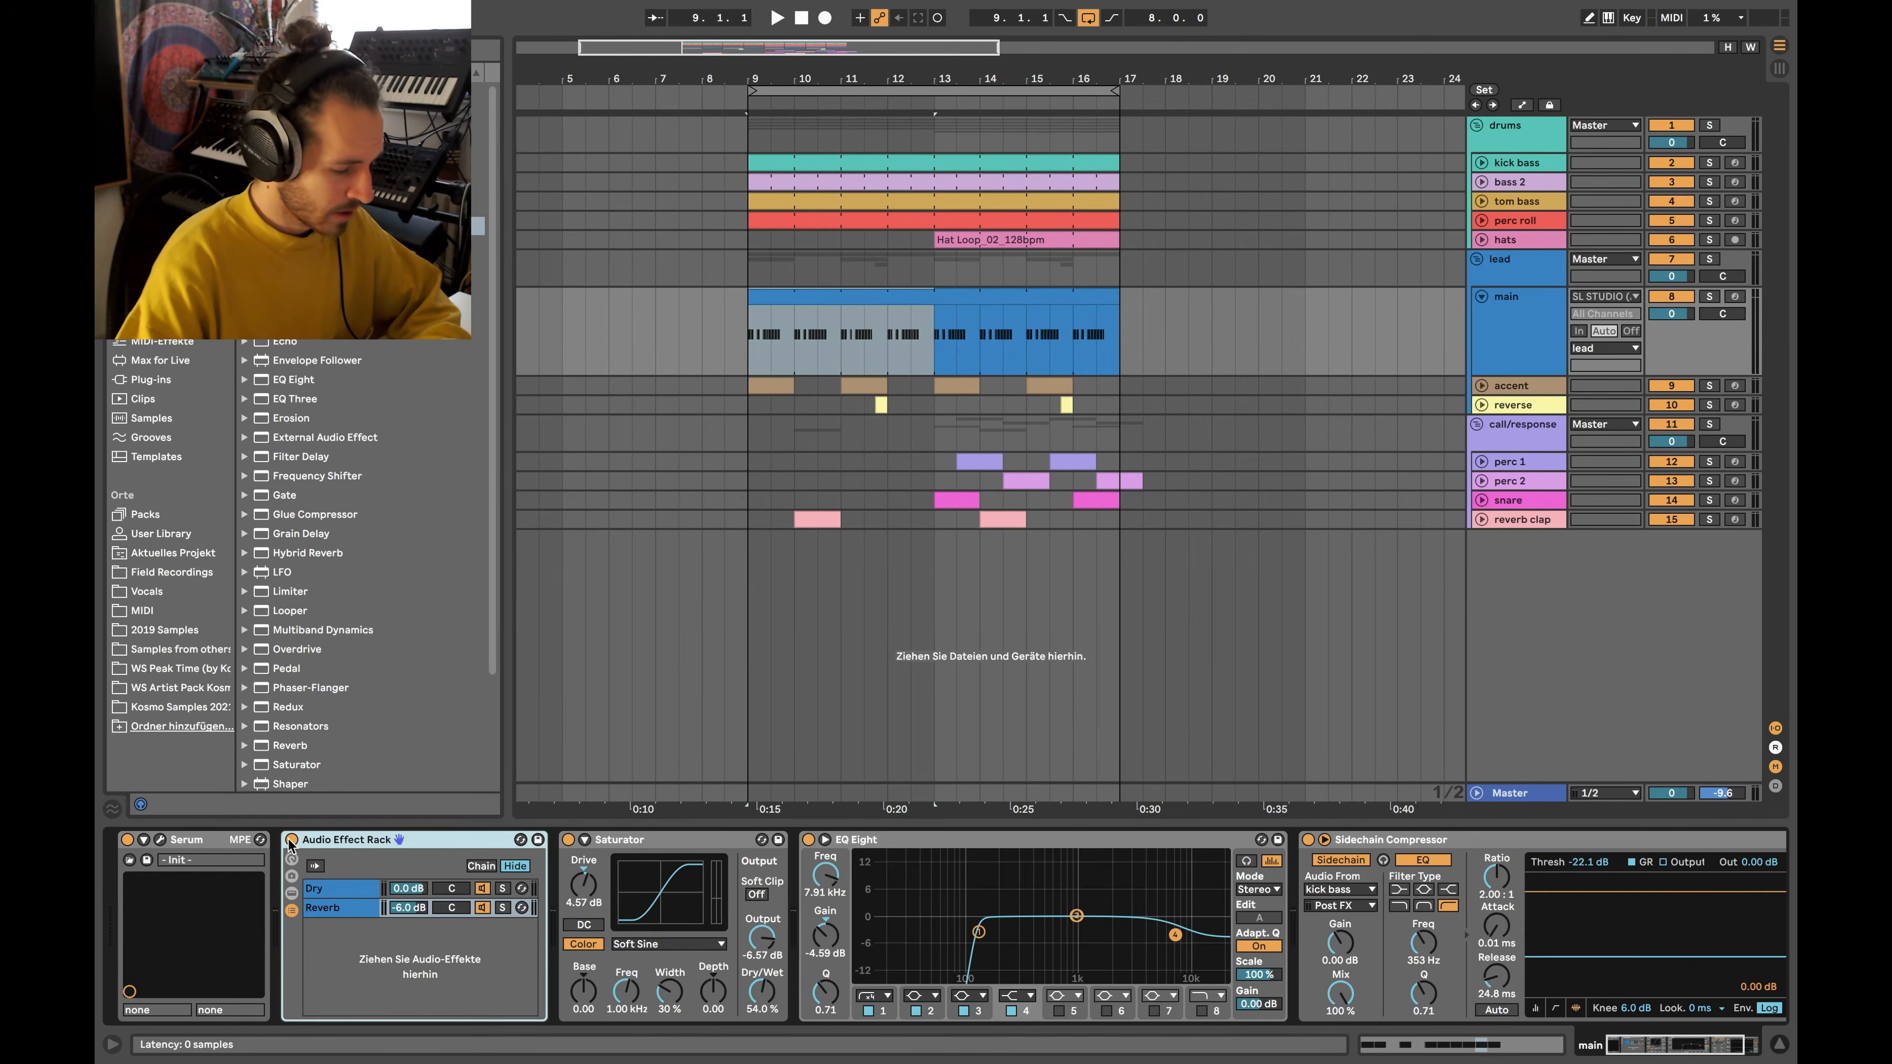
pyautogui.click(568, 840)
pyautogui.click(808, 840)
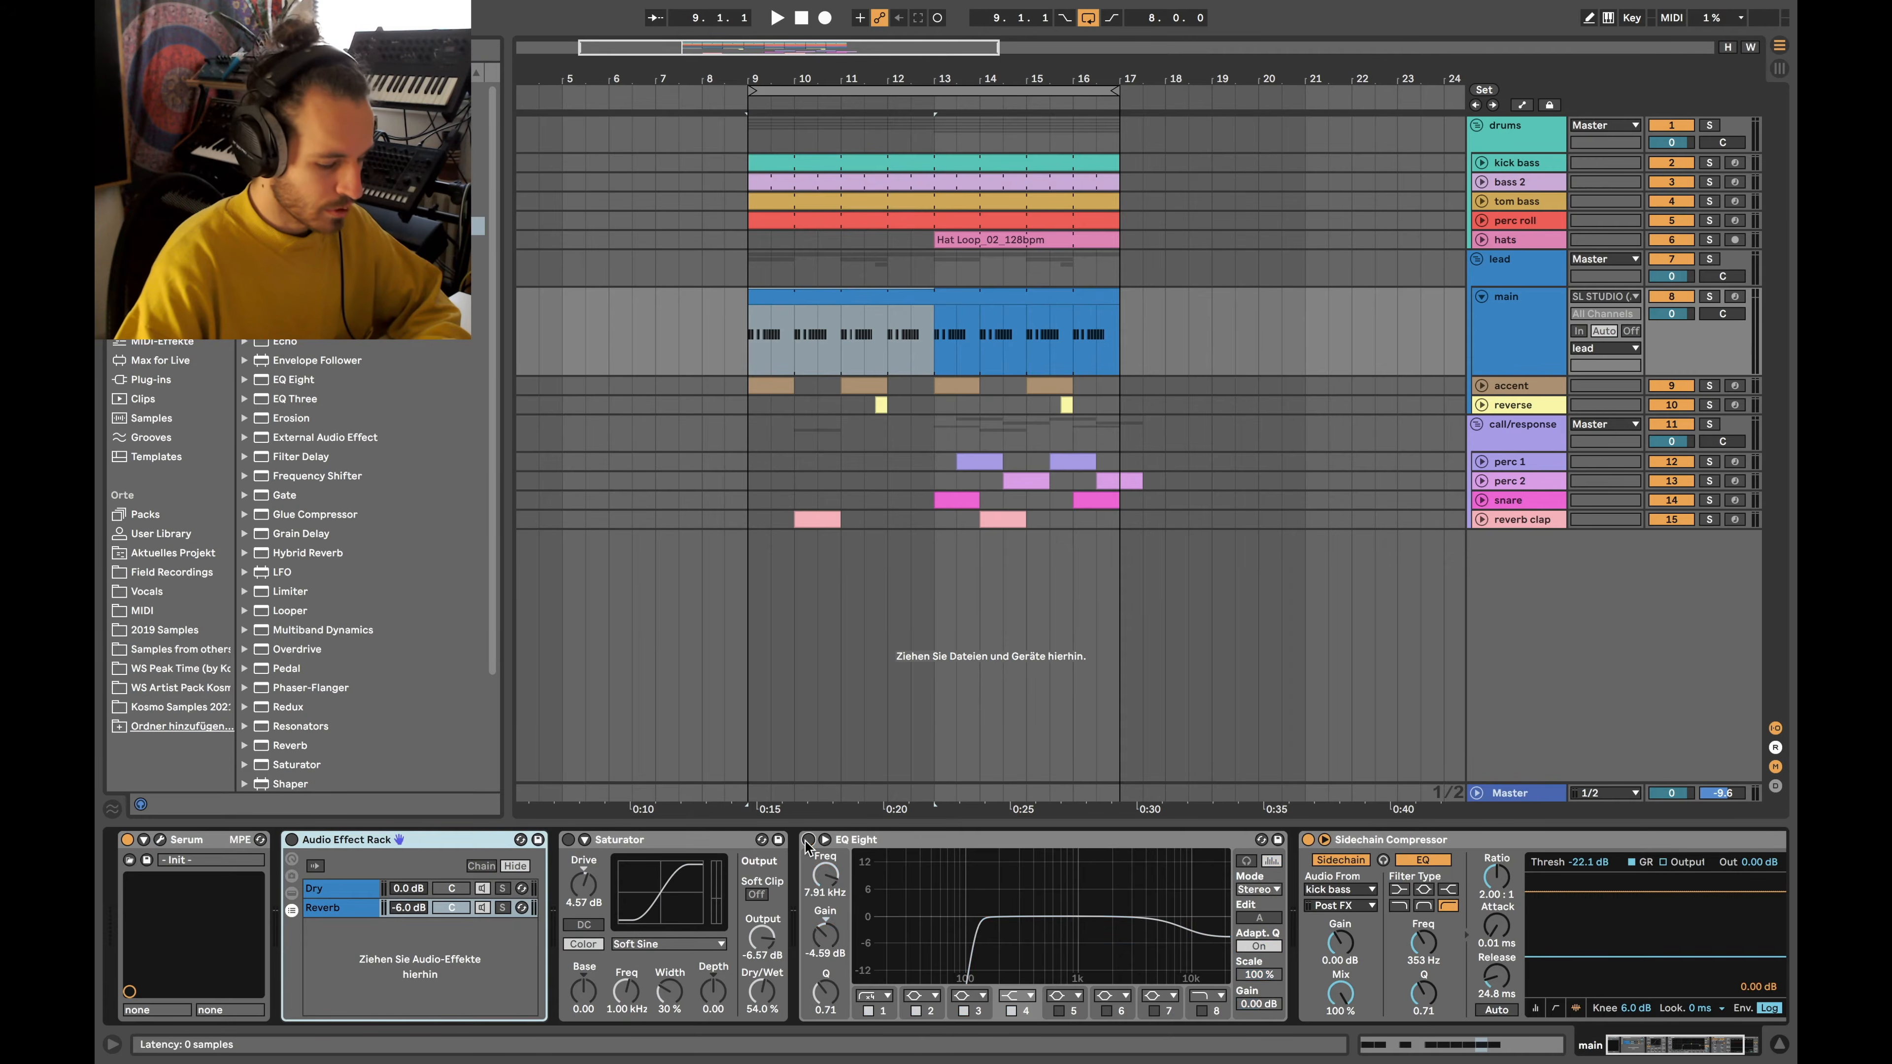
pyautogui.hscroll(3, 927, 872)
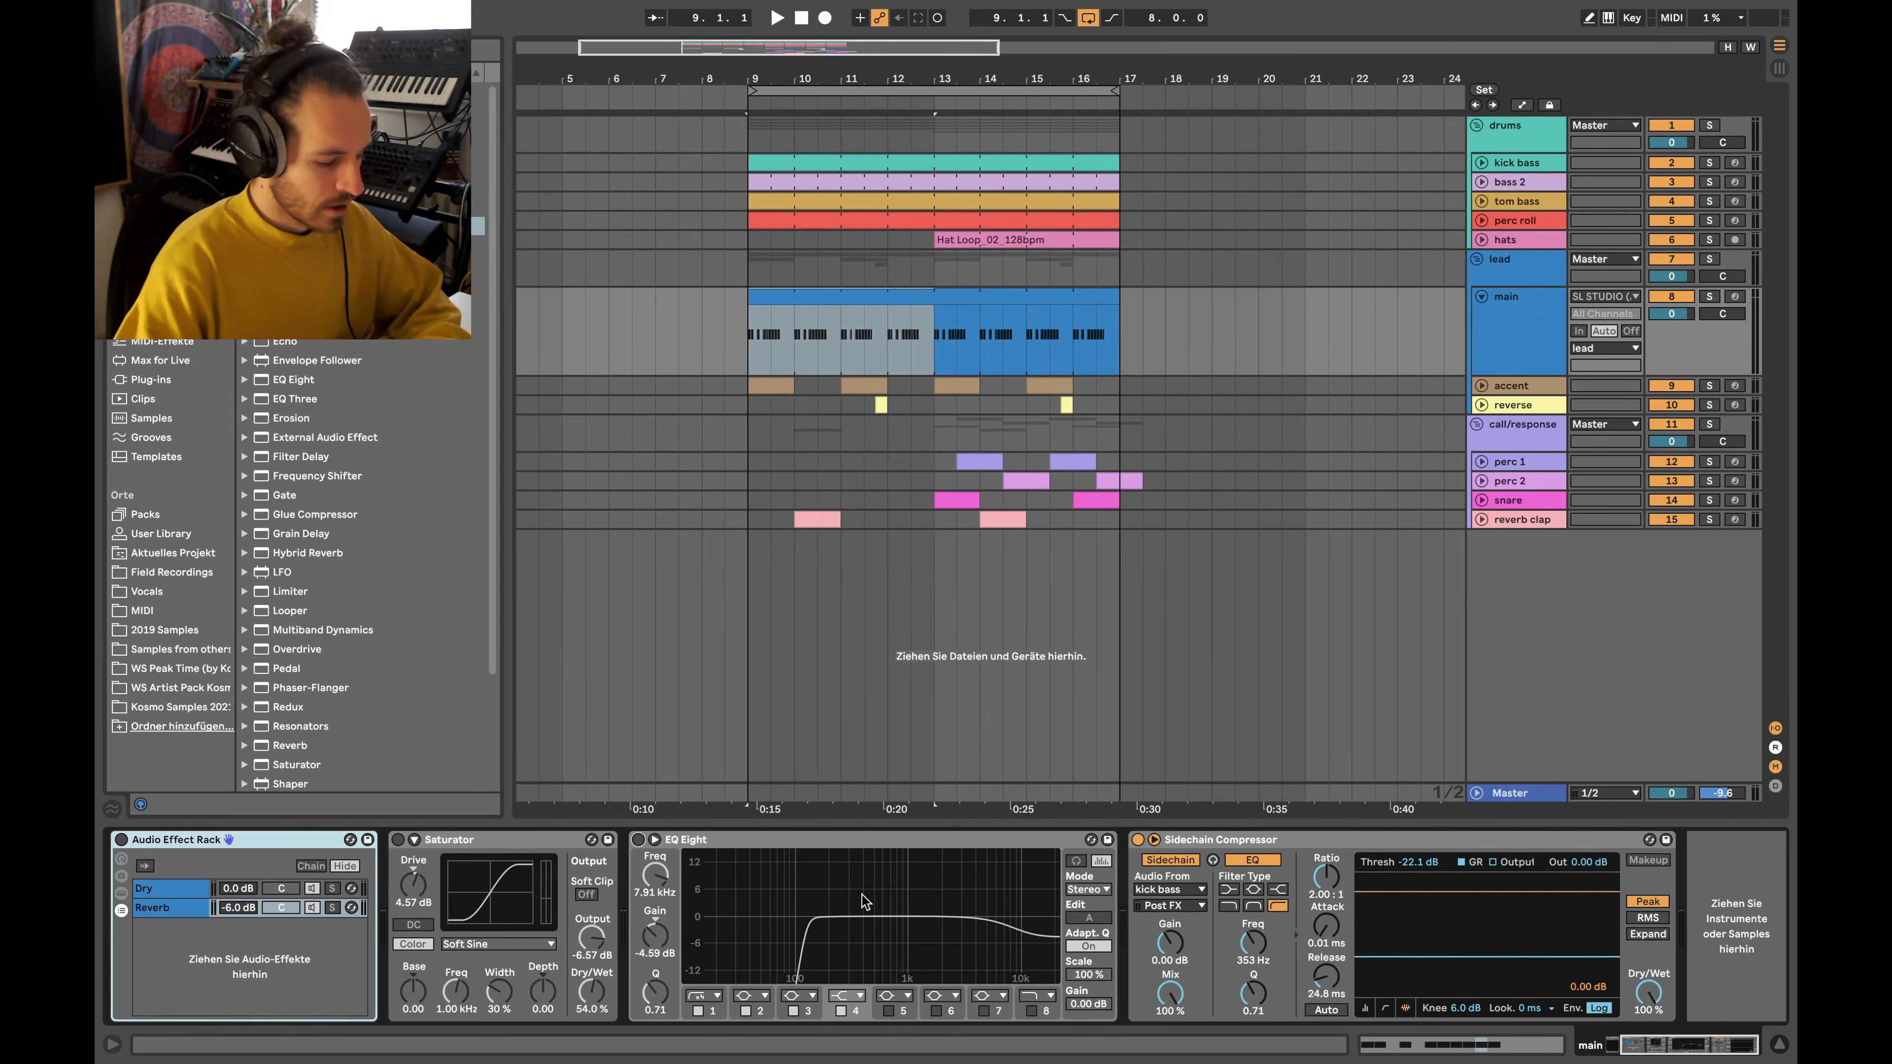
pyautogui.hscroll(-3, 294, 903)
pyautogui.click(158, 840)
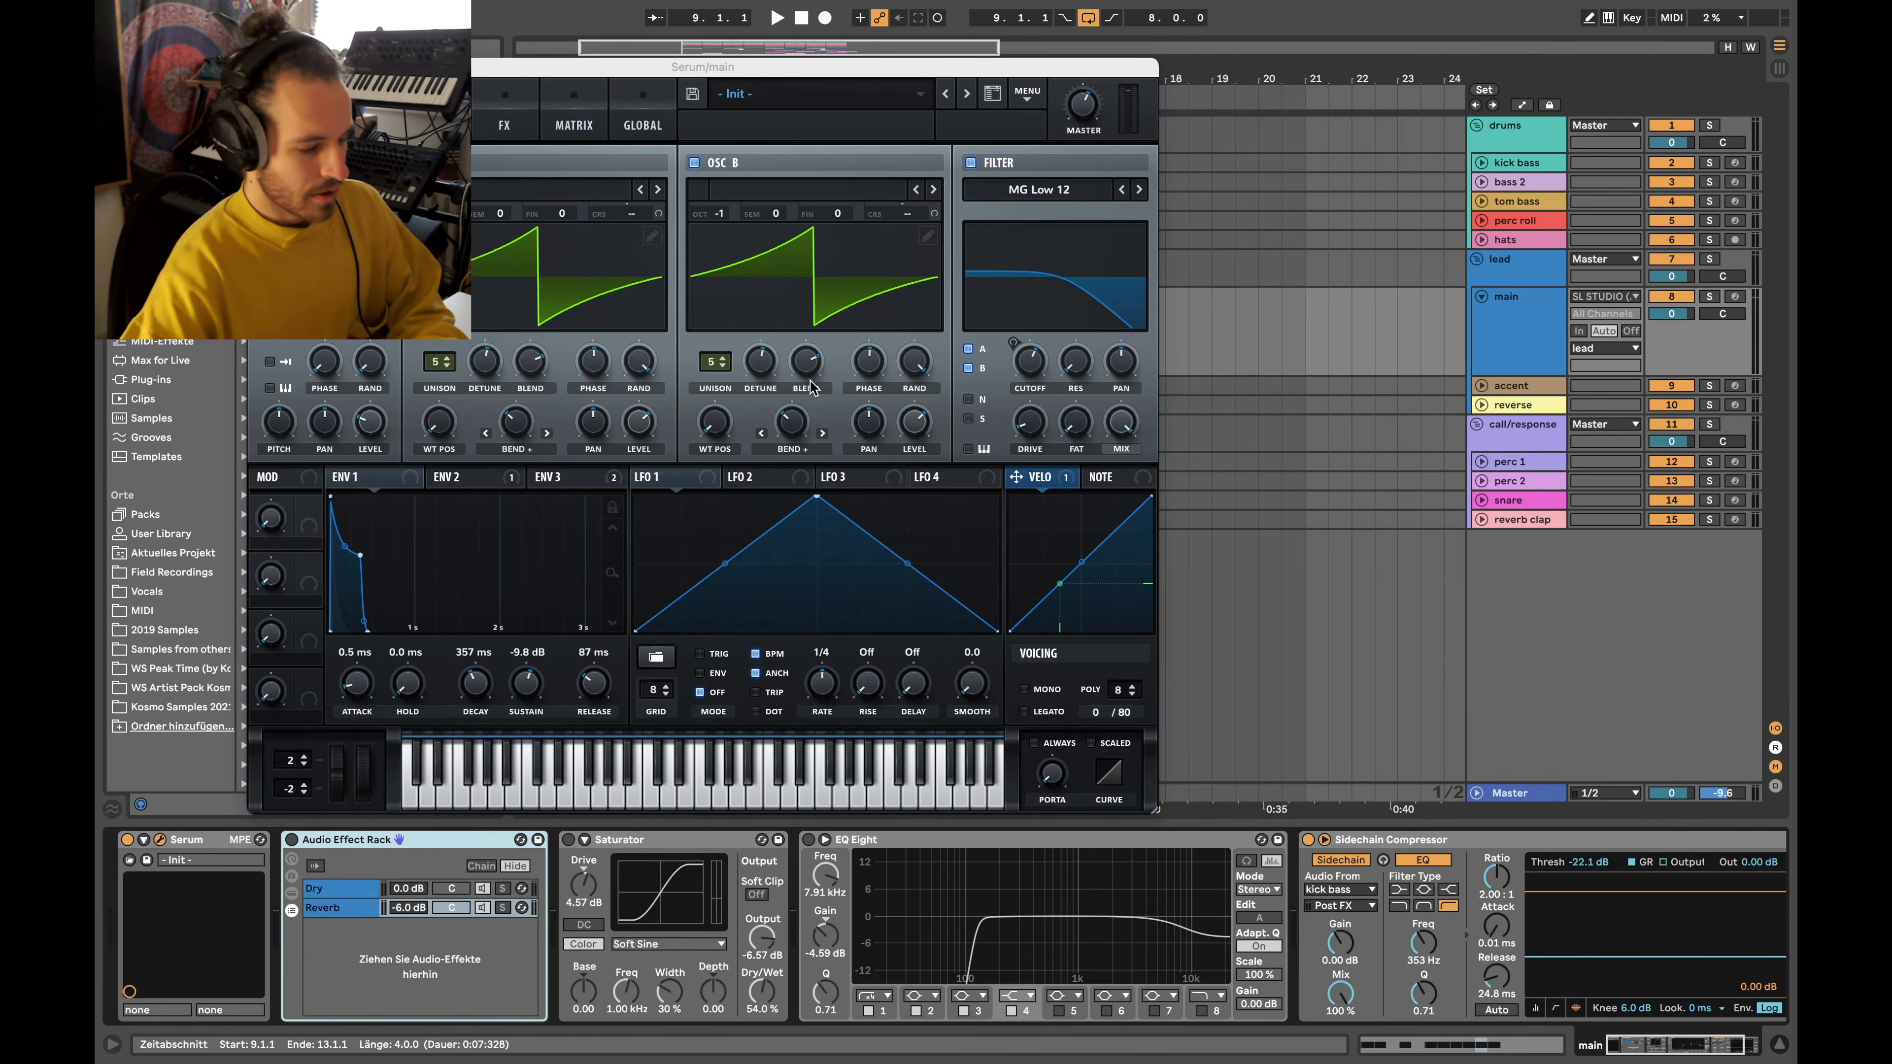
pyautogui.moveTo(607, 67); pyautogui.dragTo(731, 68)
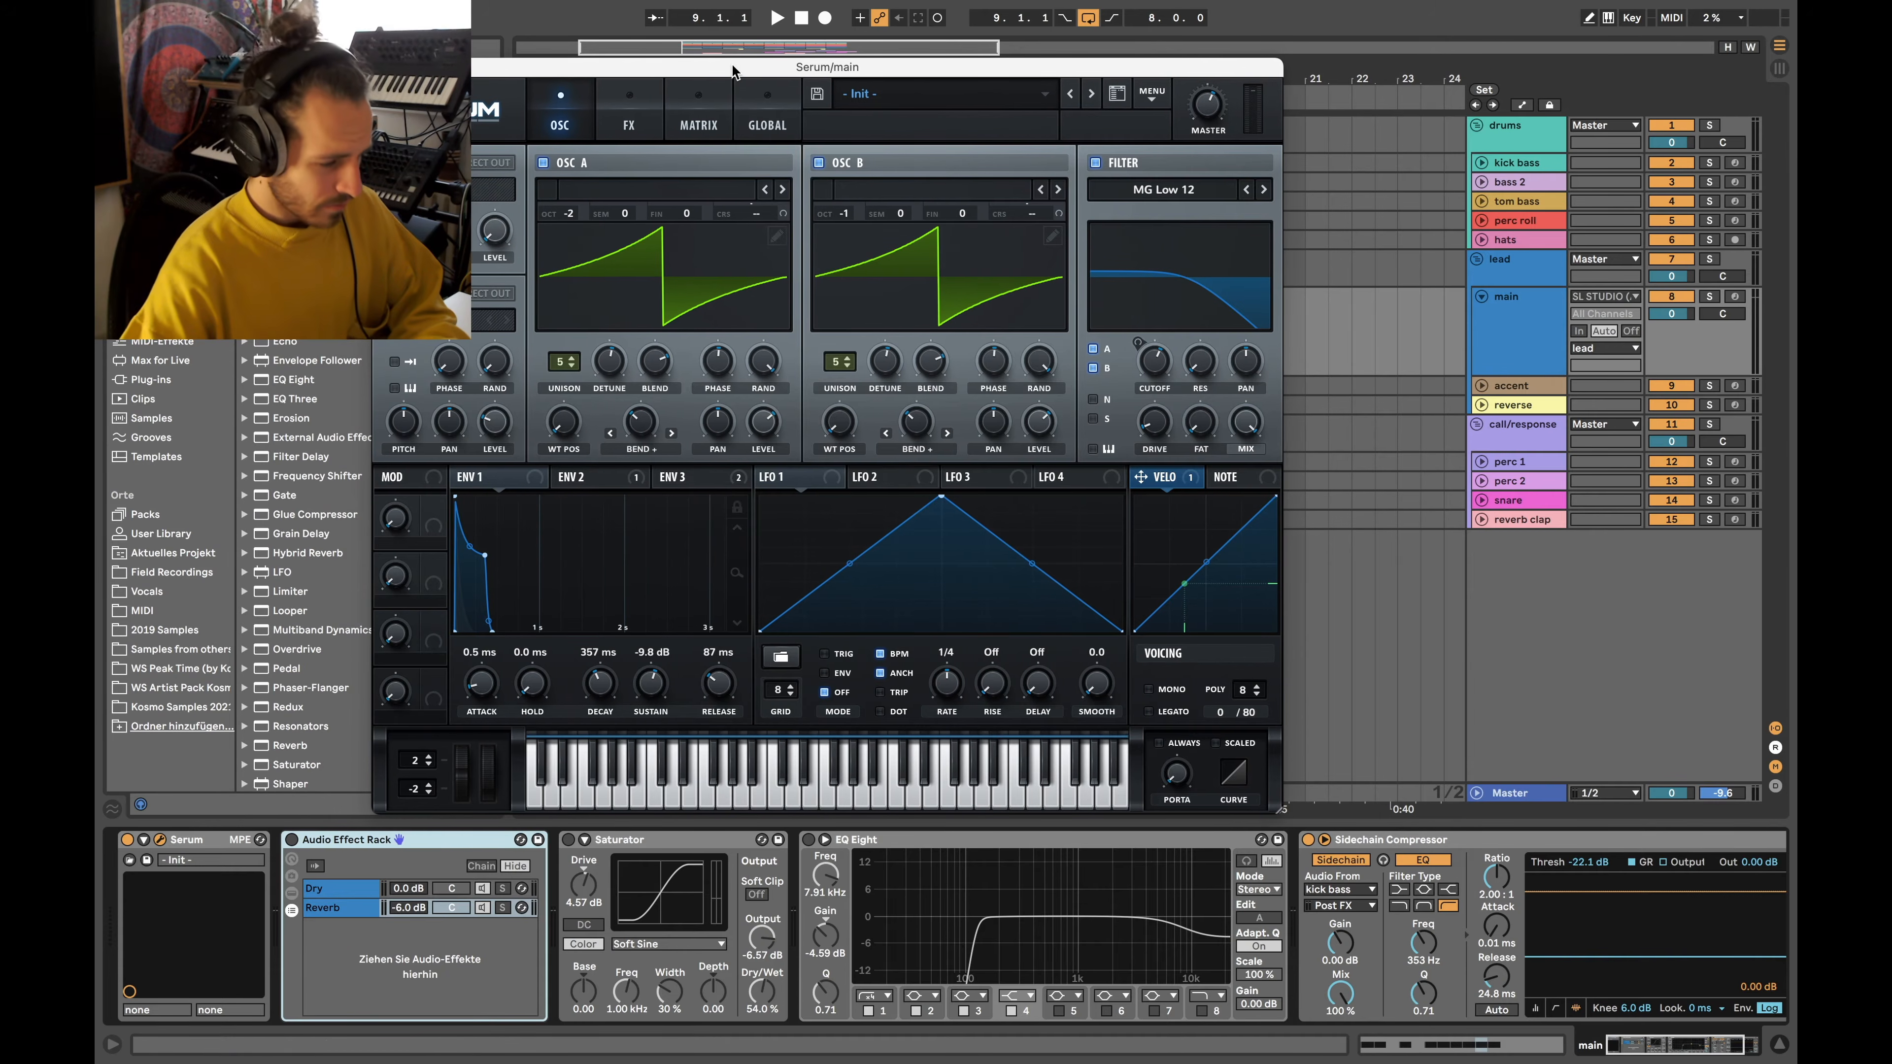
# Switch off OSC B, review ENV 3 and ENV 1, then view Serum's FX page and mod matrix
pyautogui.click(819, 161)
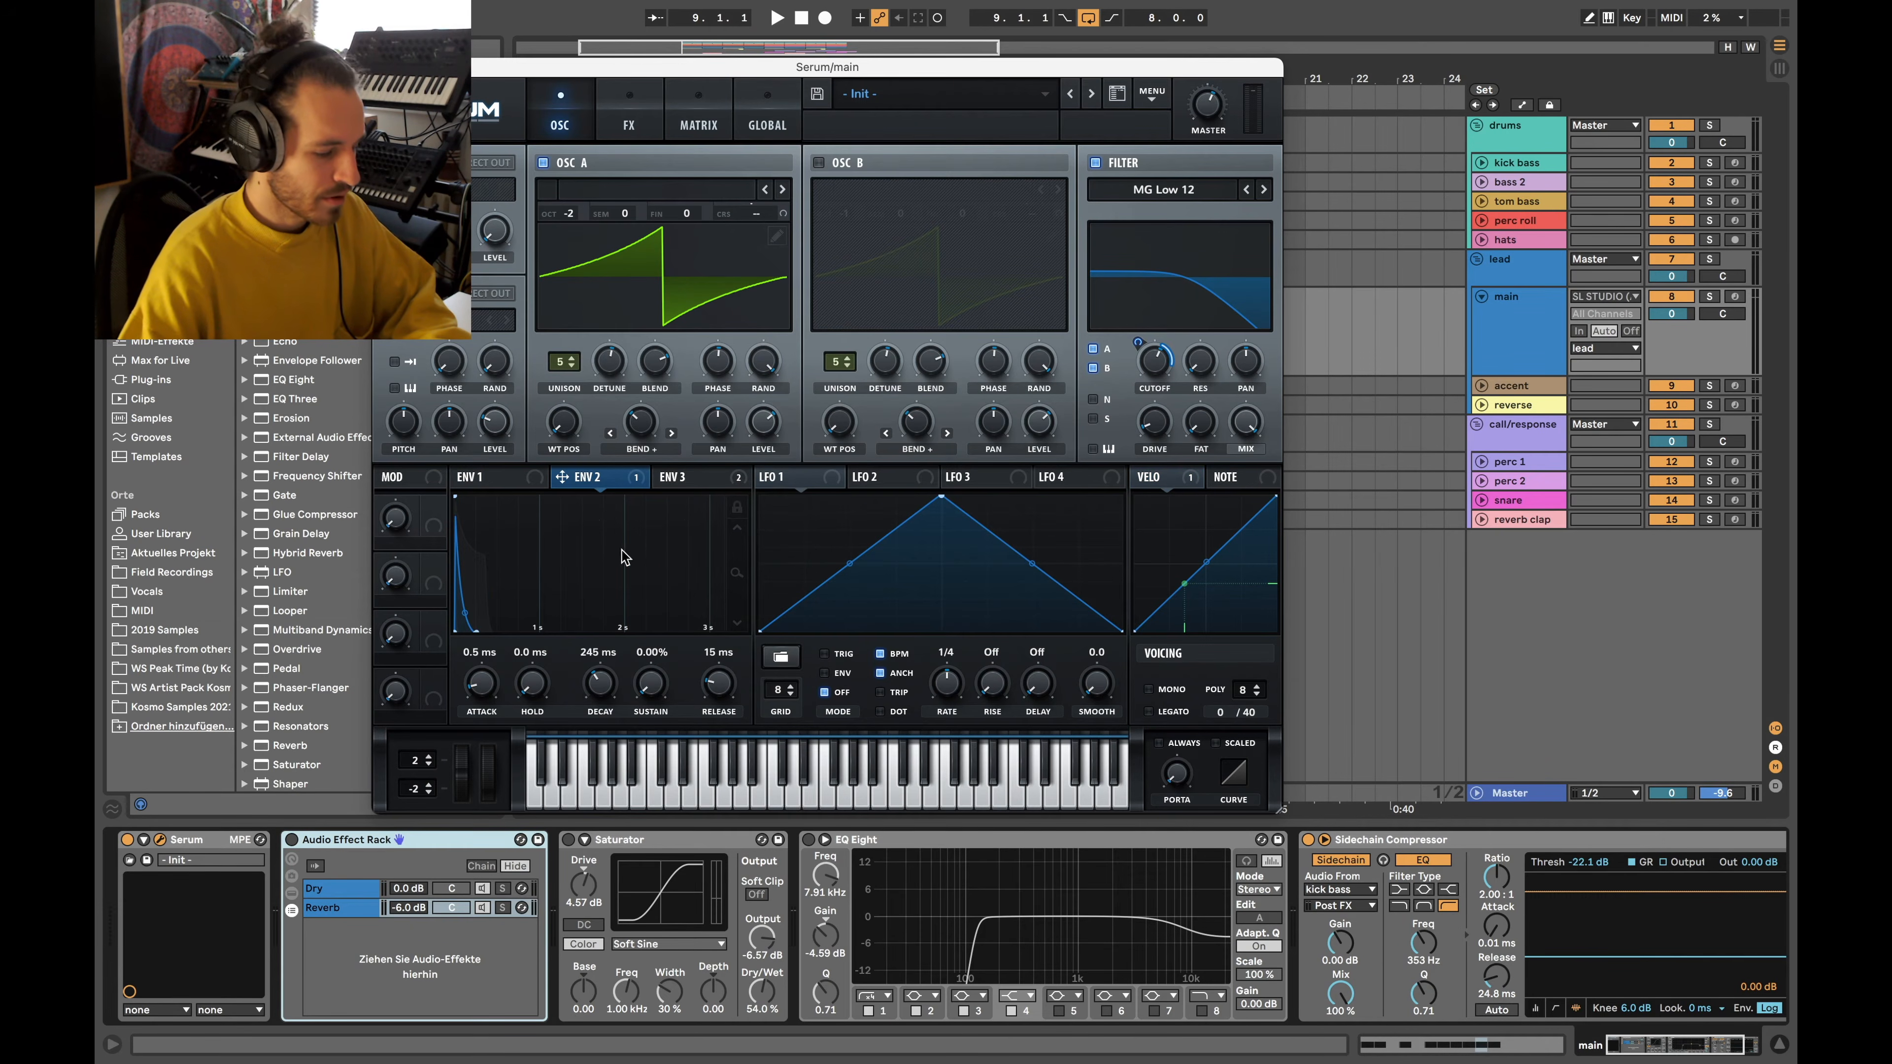
pyautogui.click(687, 481)
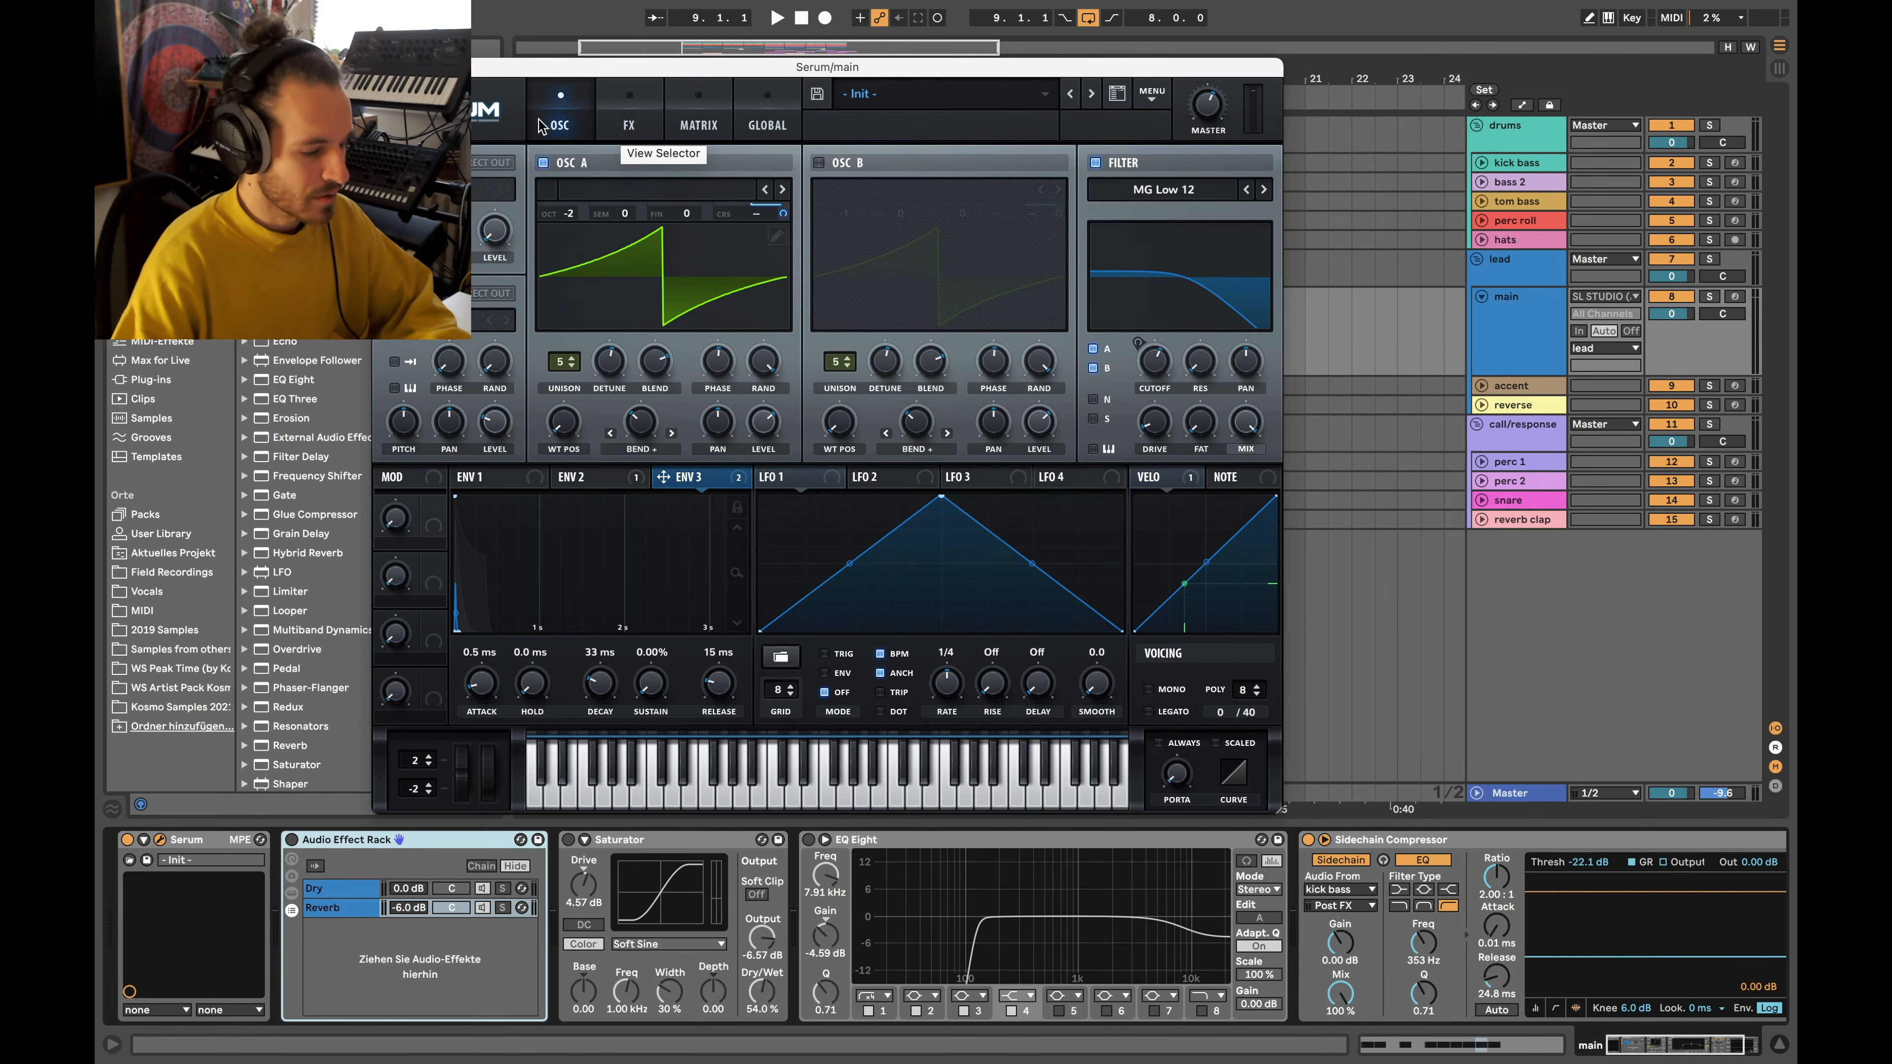
pyautogui.click(509, 480)
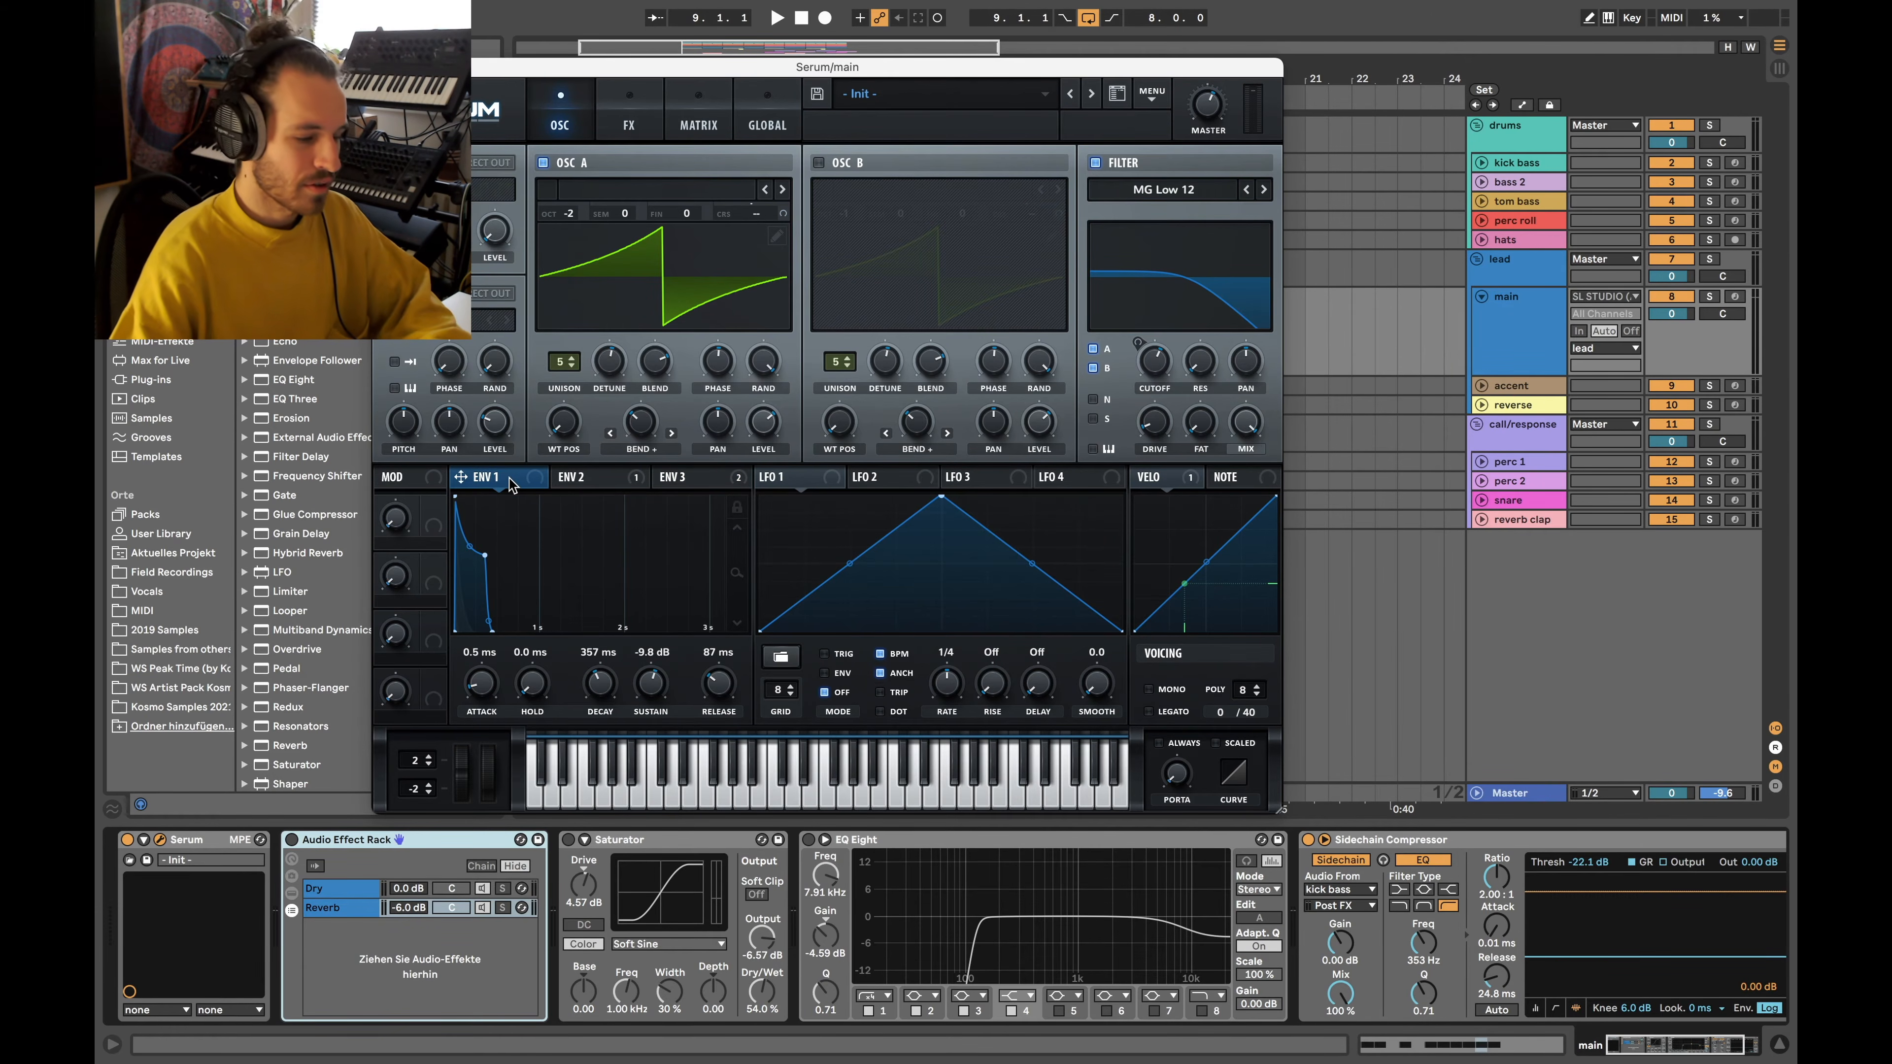
pyautogui.click(631, 116)
pyautogui.click(698, 116)
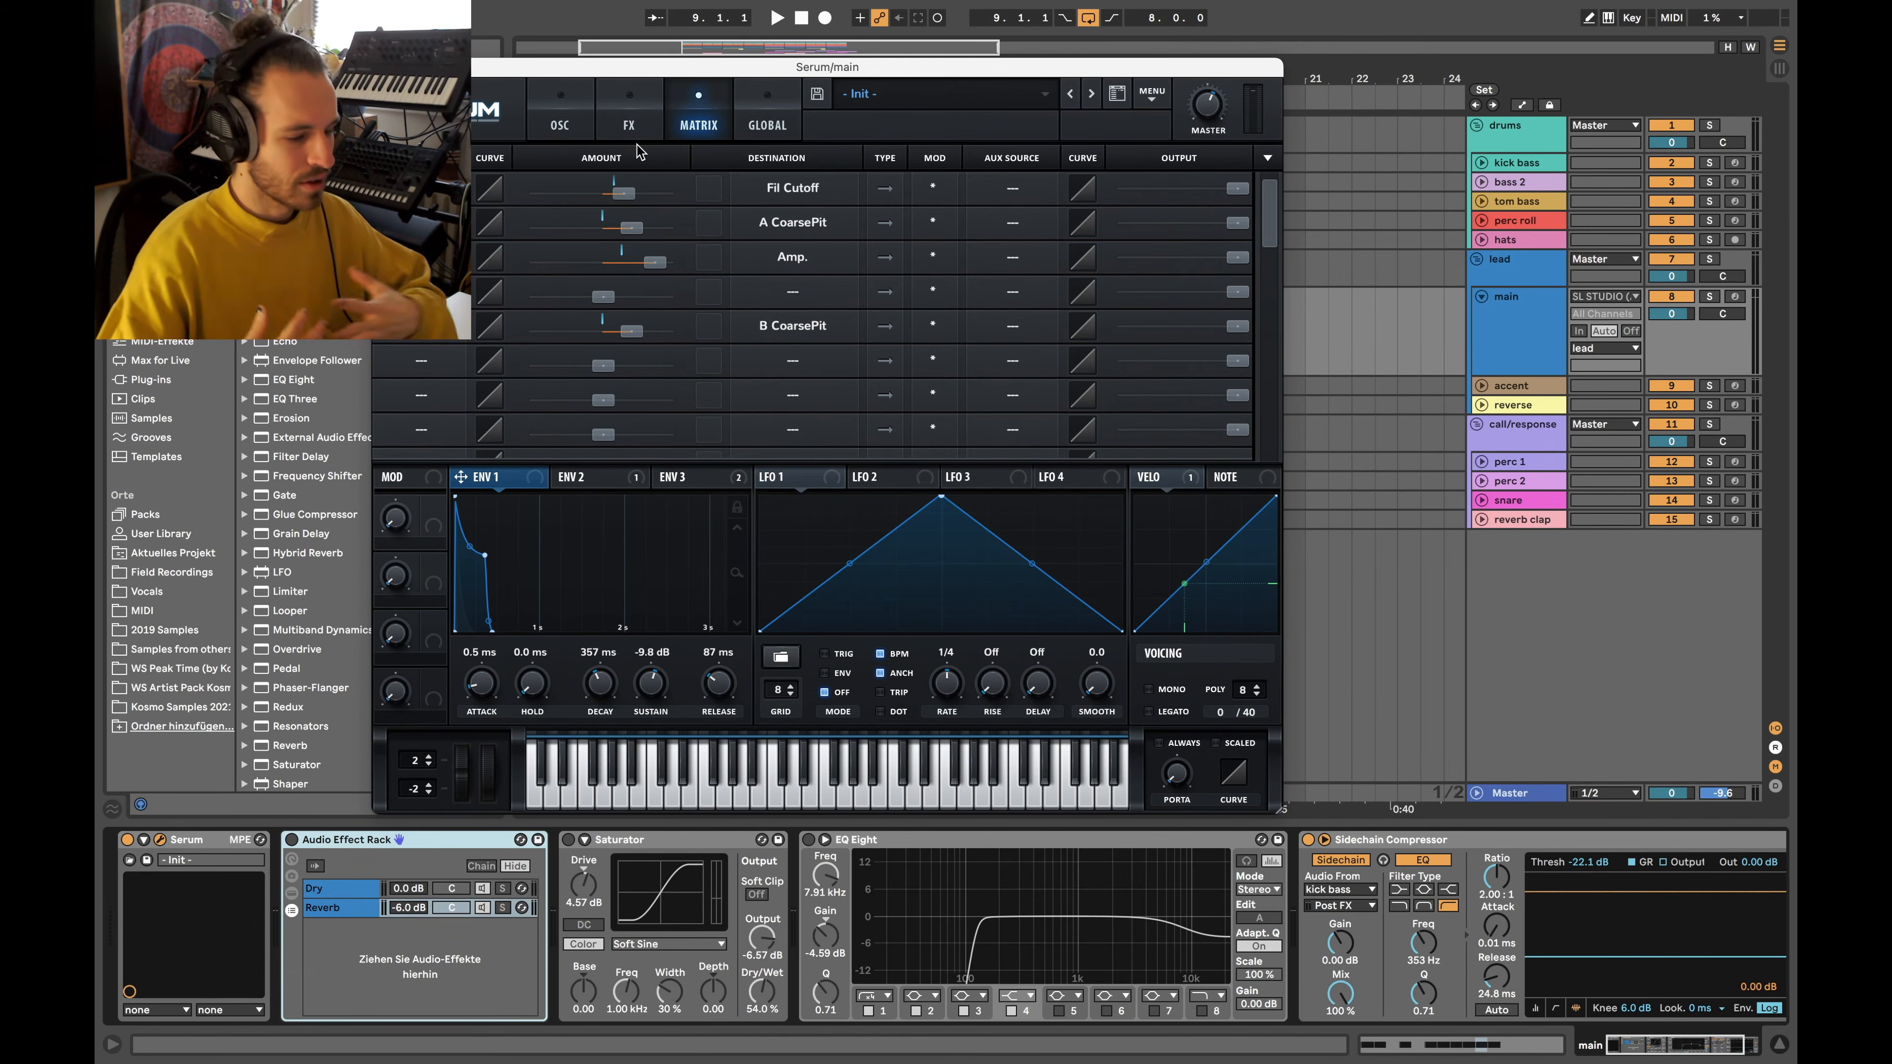
# Return Serum to its OSC page, with OSC A active and OSC B off
pyautogui.click(580, 119)
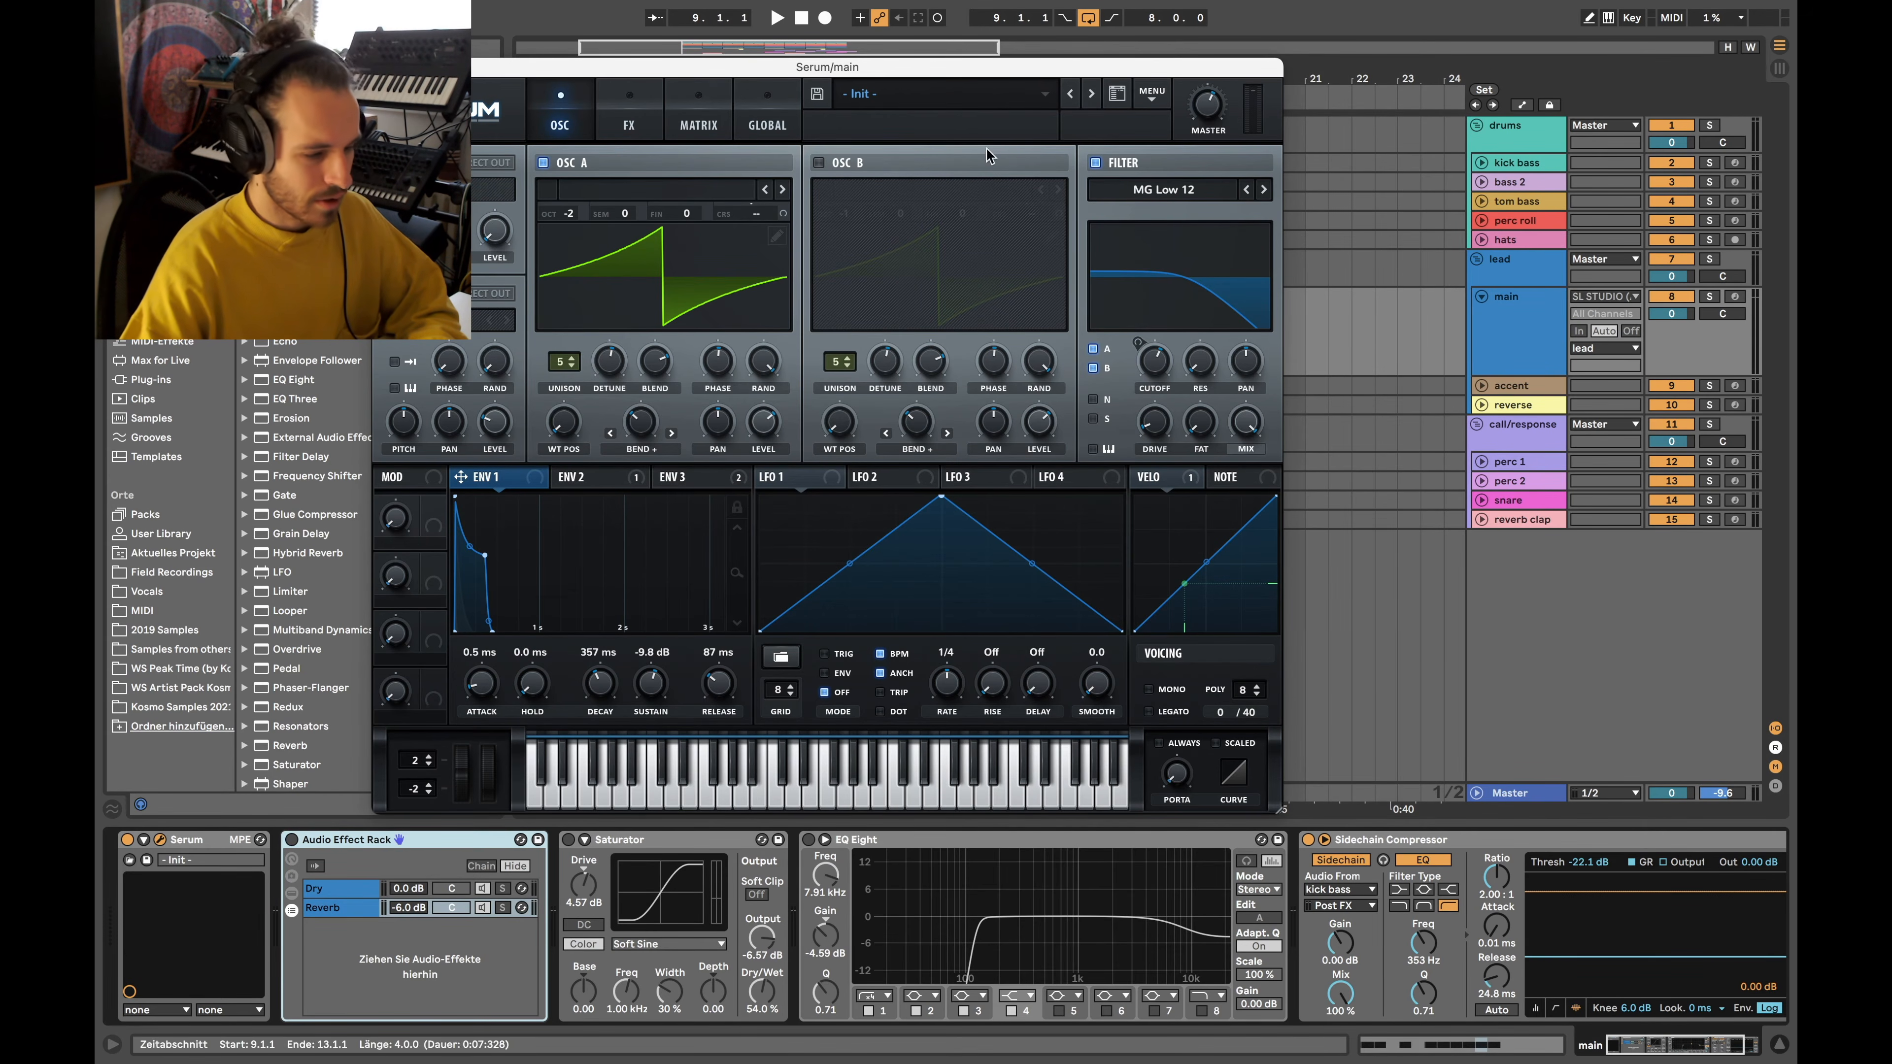
# Move the Serum window off the clips and briefly play the lead
pyautogui.moveTo(866, 70); pyautogui.dragTo(818, 65)
pyautogui.press('space')
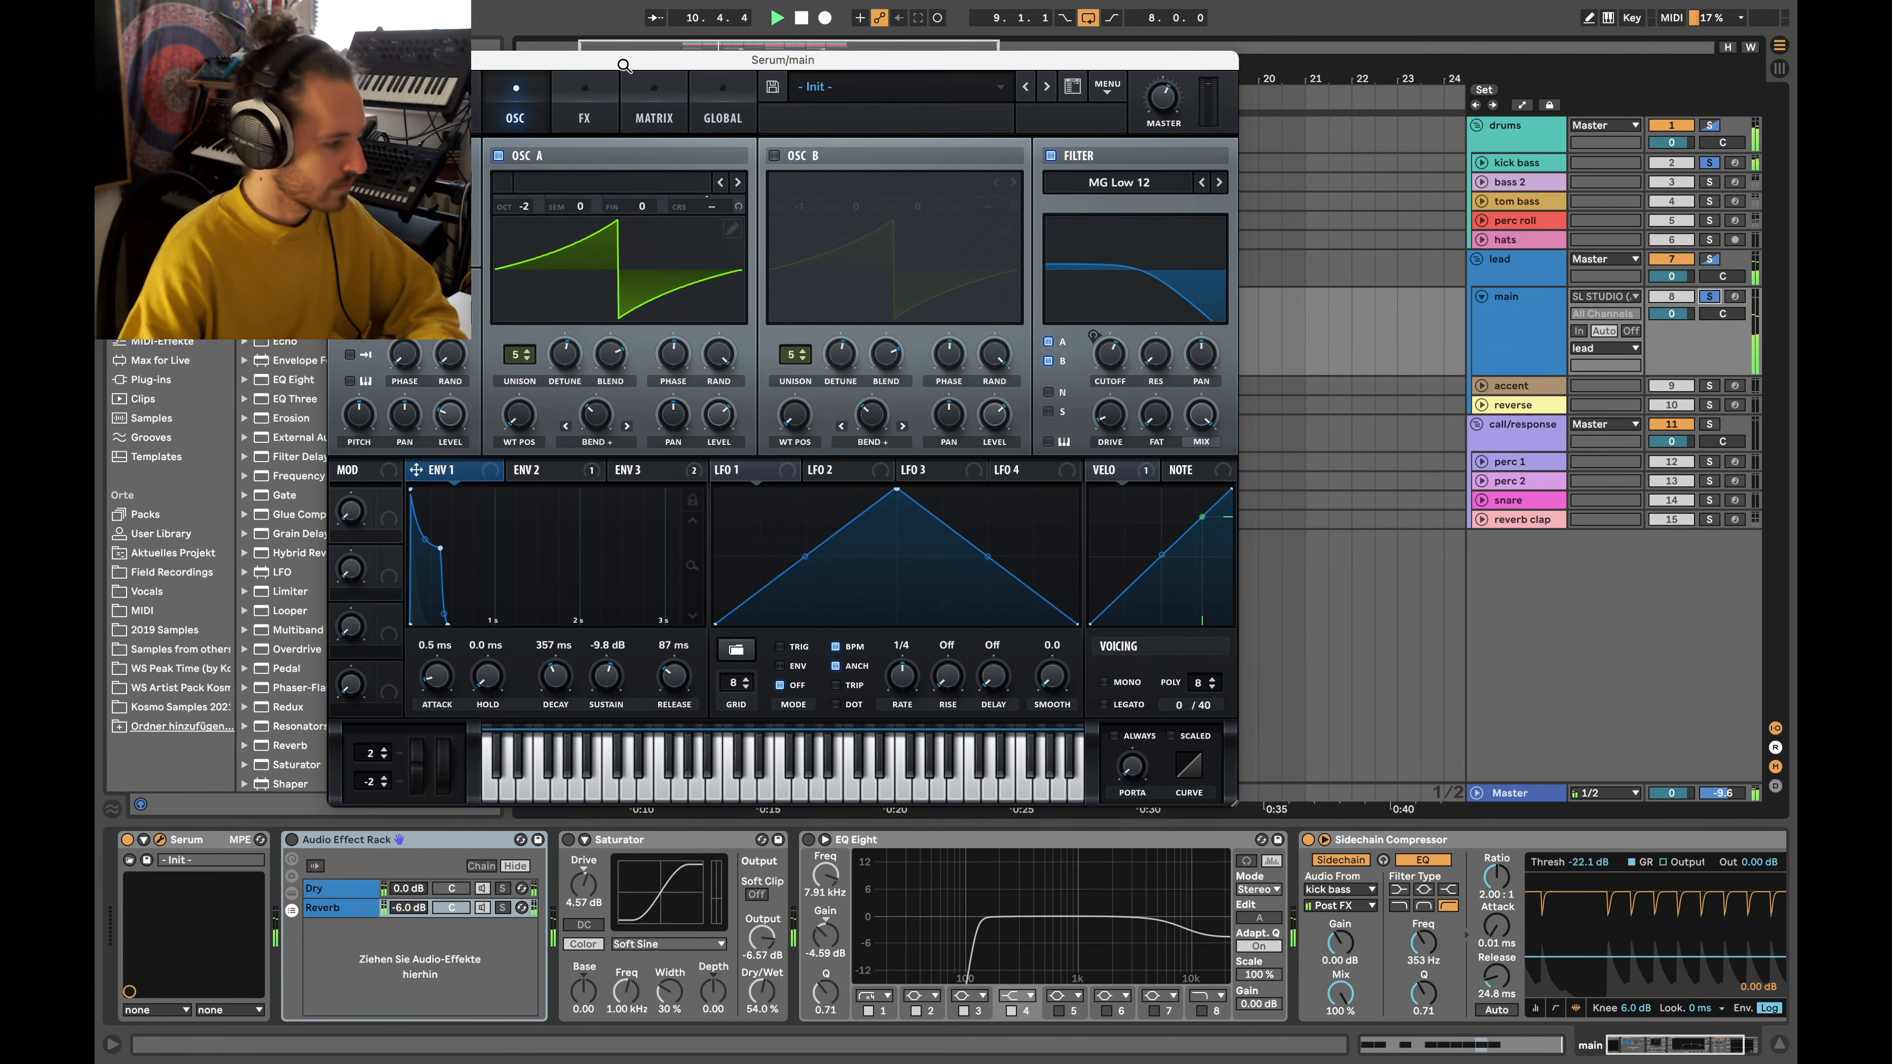
pyautogui.press('space')
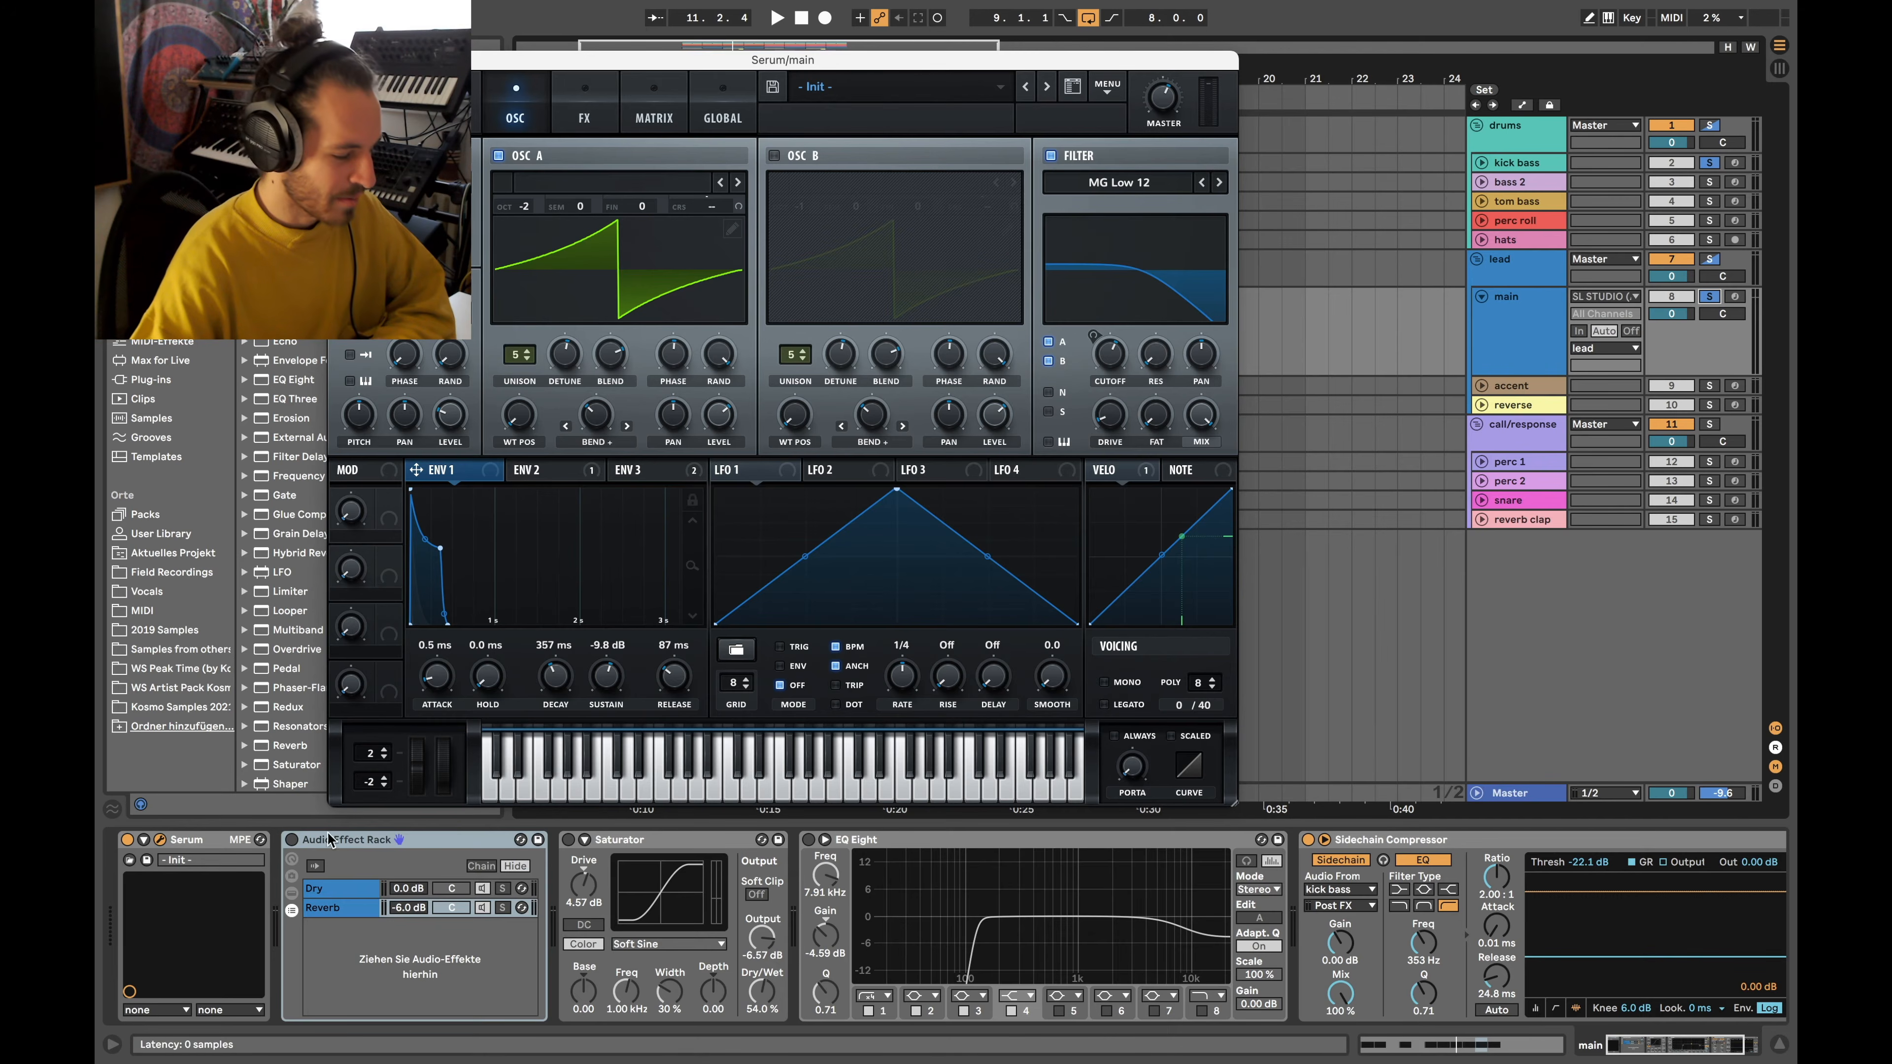
# Re-enable the Audio Effect Rack and show the devices in its Reverb chain
pyautogui.click(291, 840)
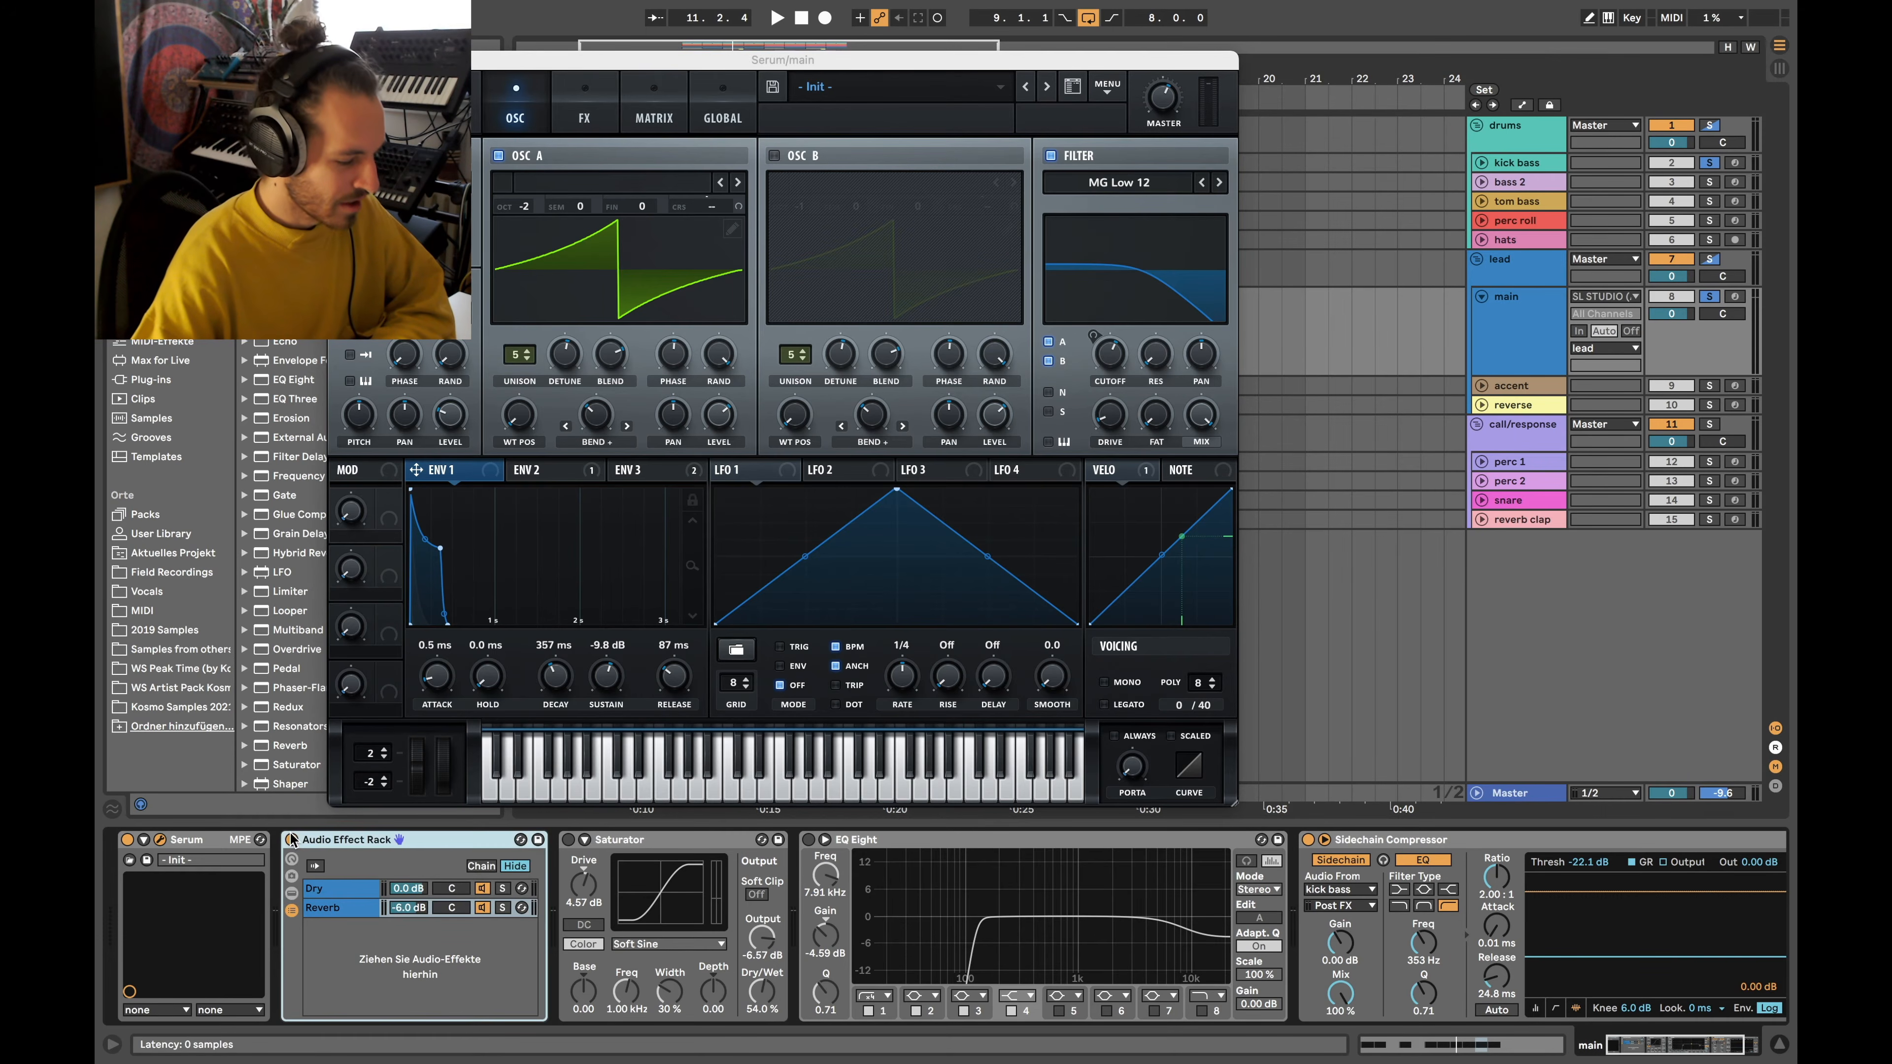
pyautogui.click(338, 910)
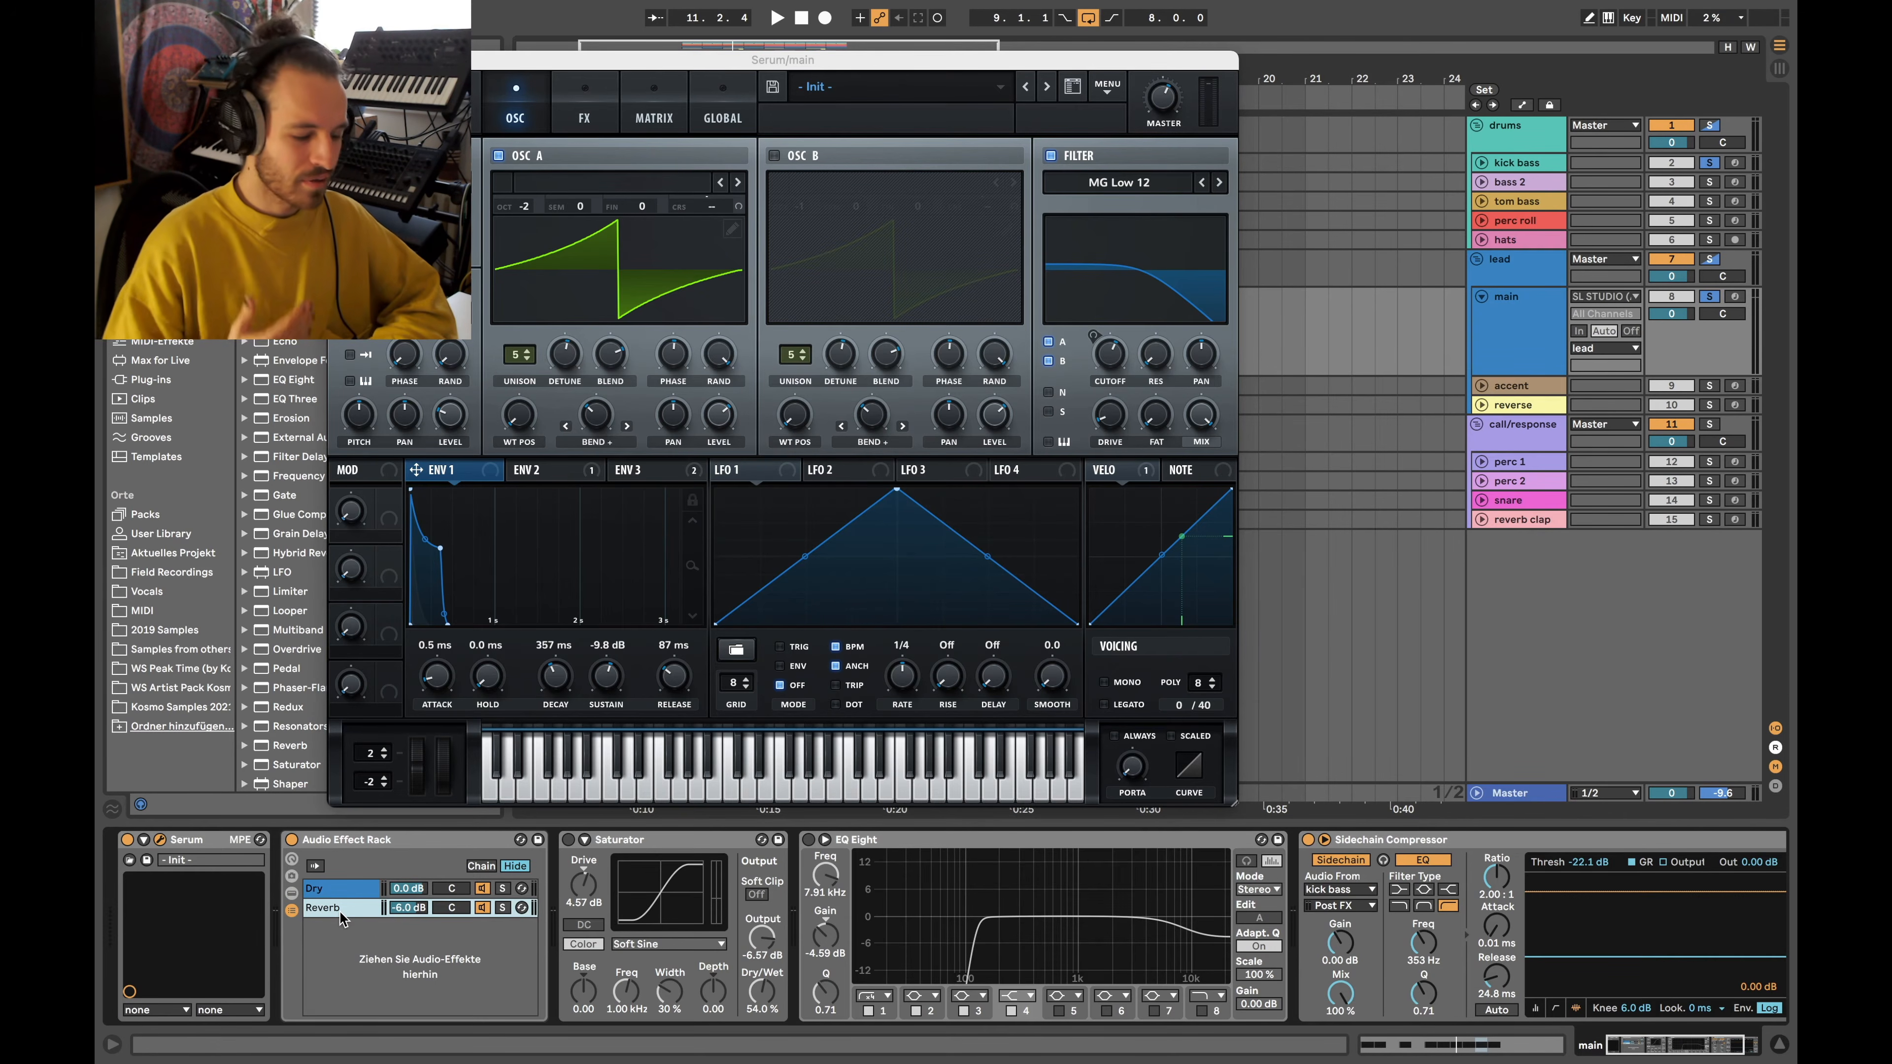
pyautogui.click(338, 911)
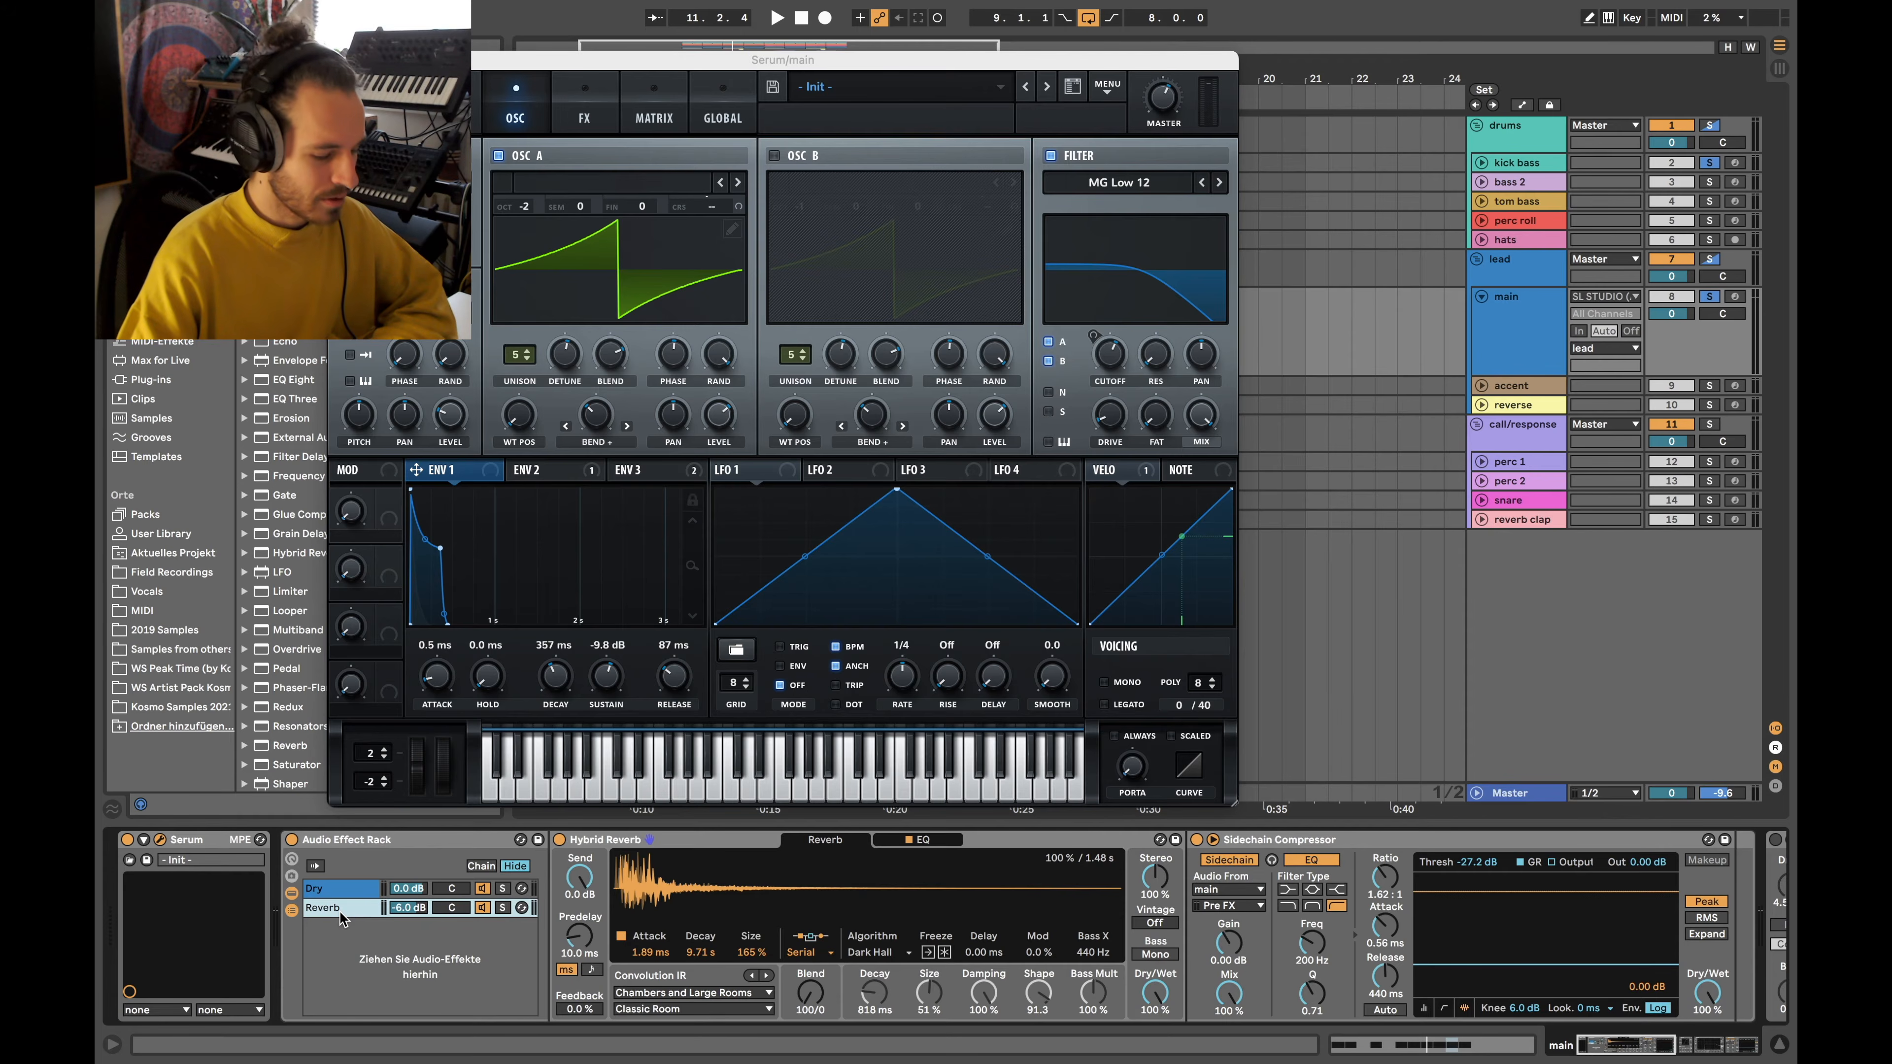
# Inspect the Hybrid Reverb and the sidechain compressor, keeping its sidechain tap at Pre FX
pyautogui.click(685, 844)
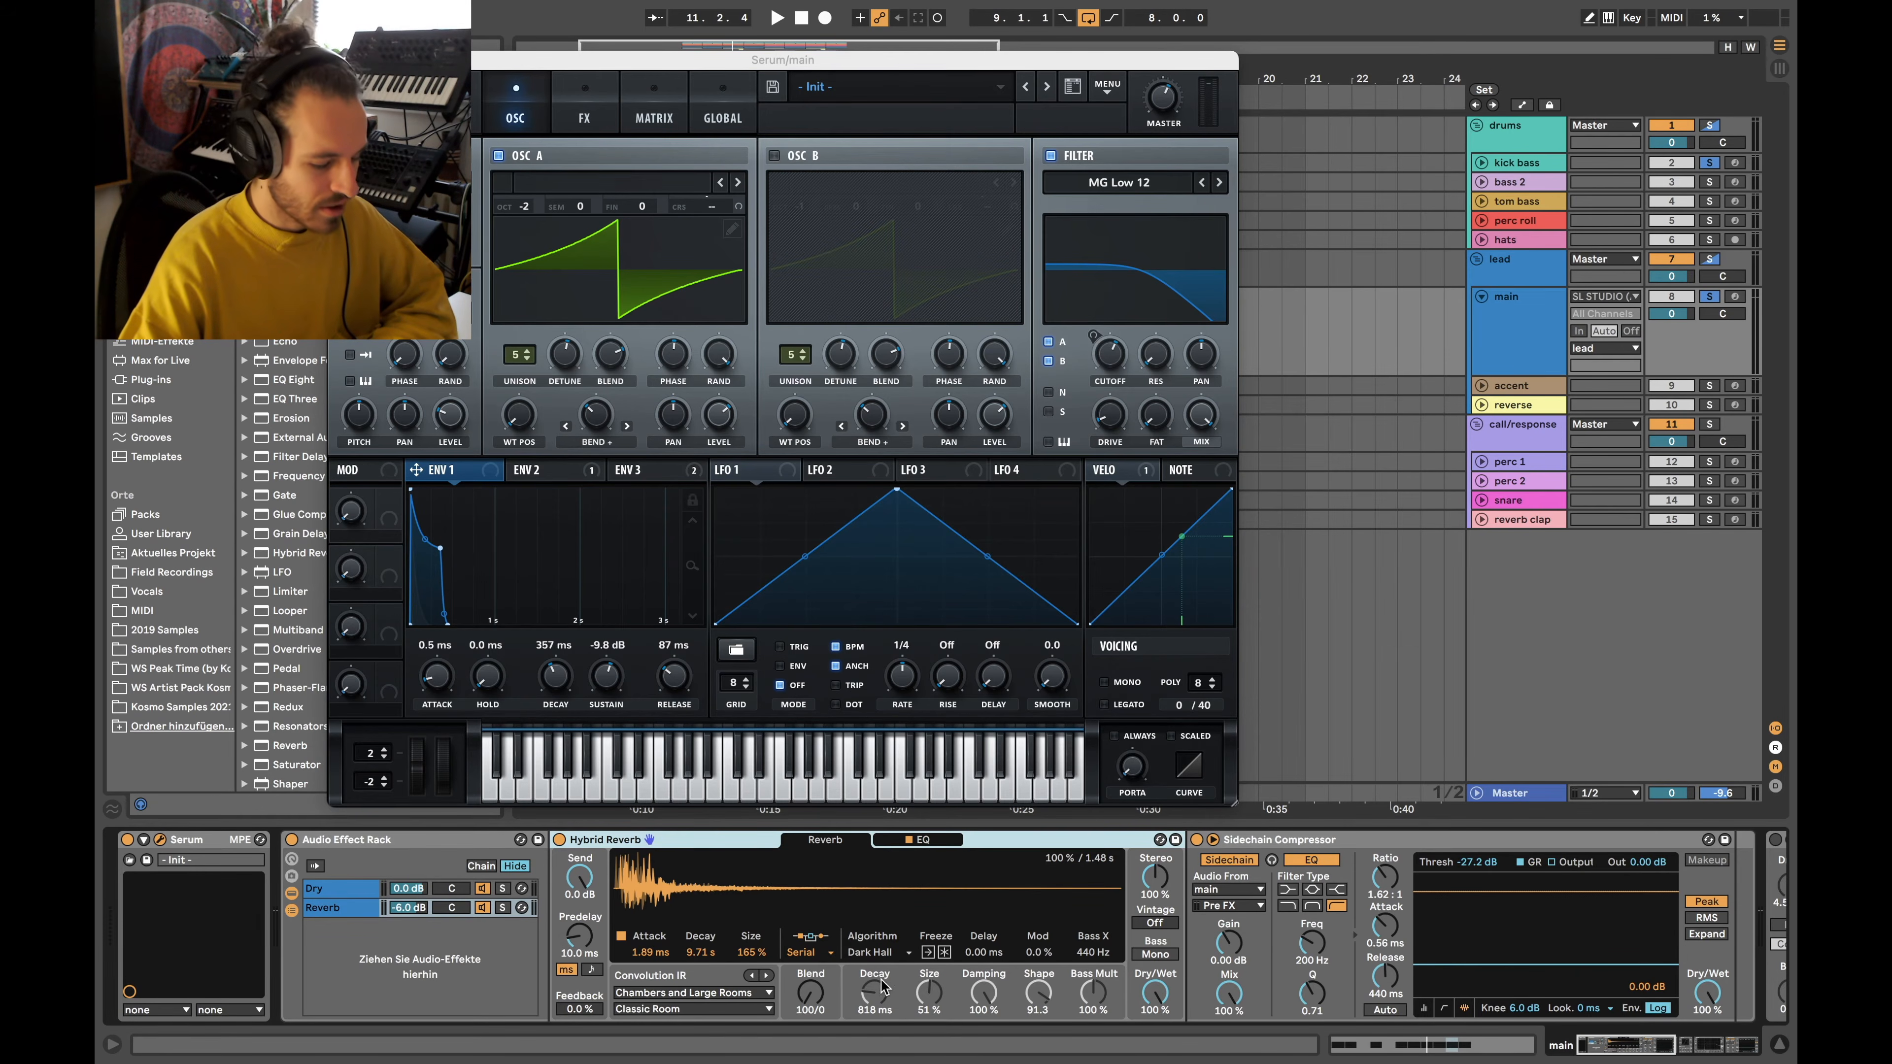
pyautogui.hscroll(4, 863, 987)
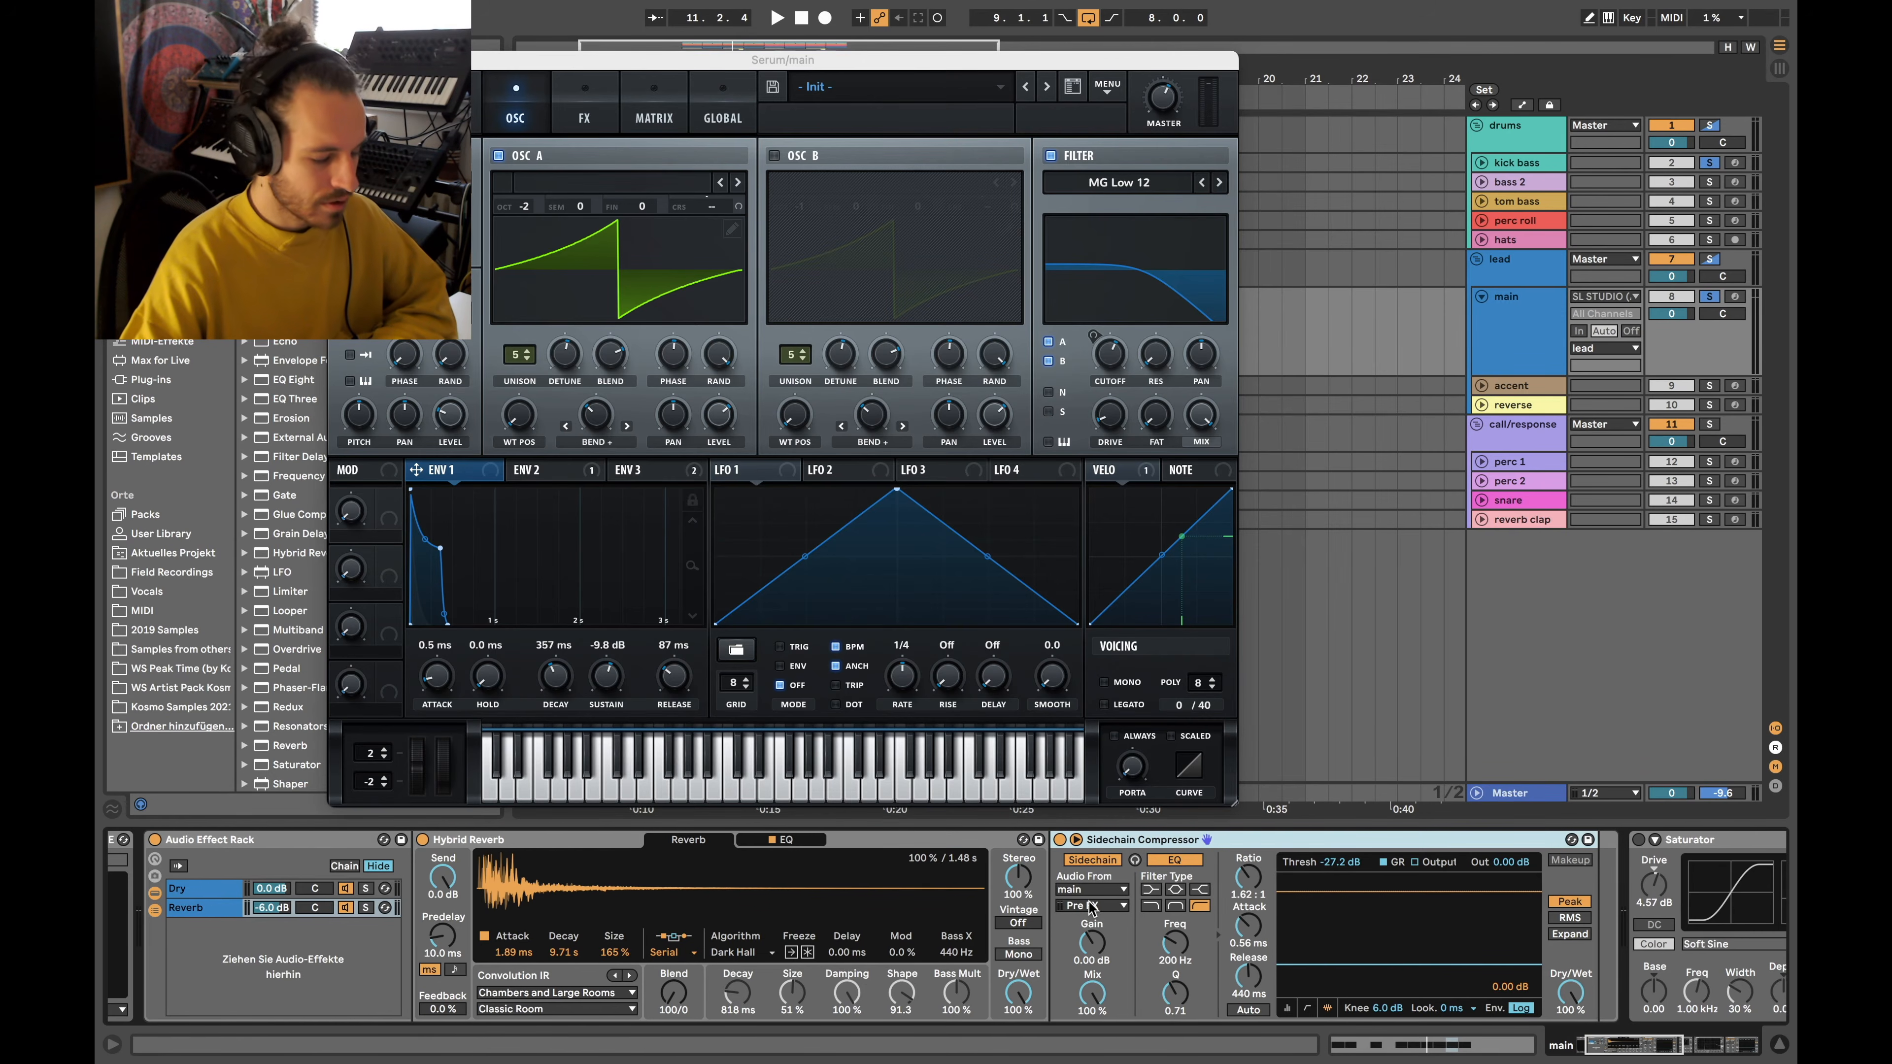
pyautogui.hscroll(-2, 1091, 908)
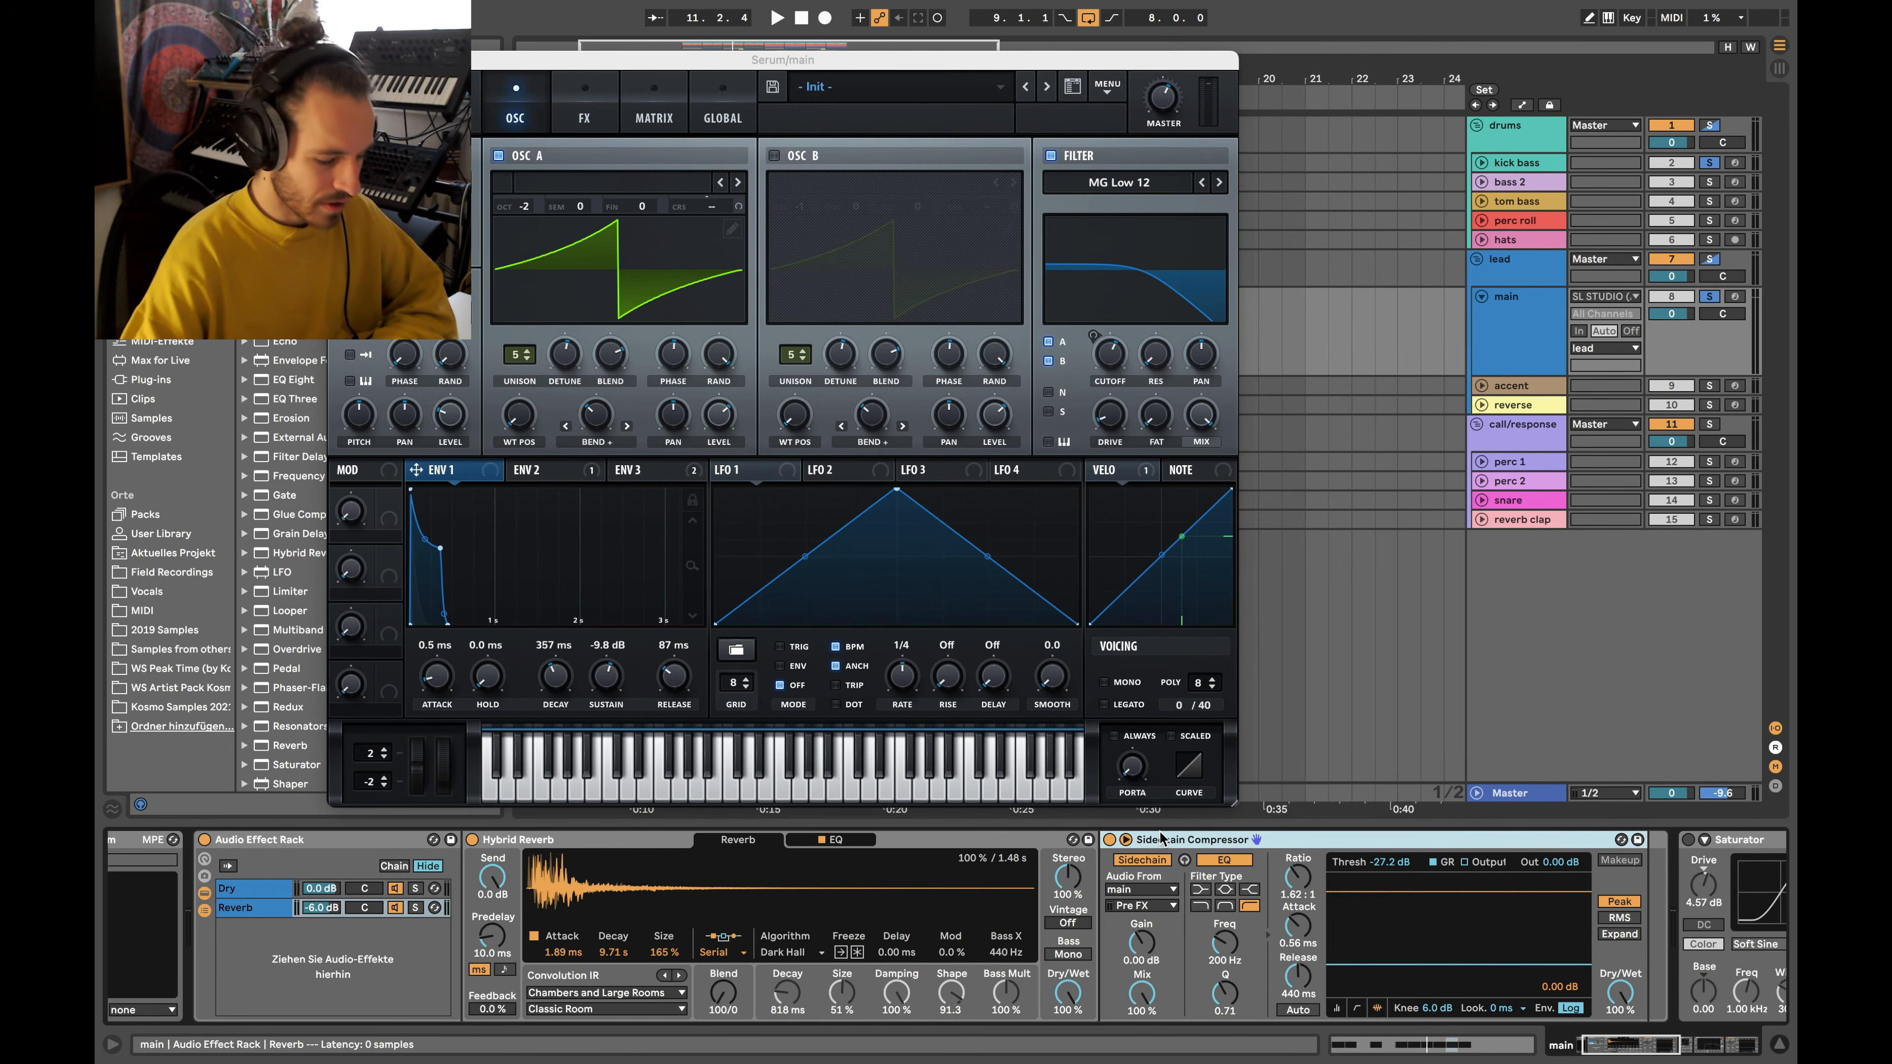
pyautogui.hscroll(-3, 1157, 891)
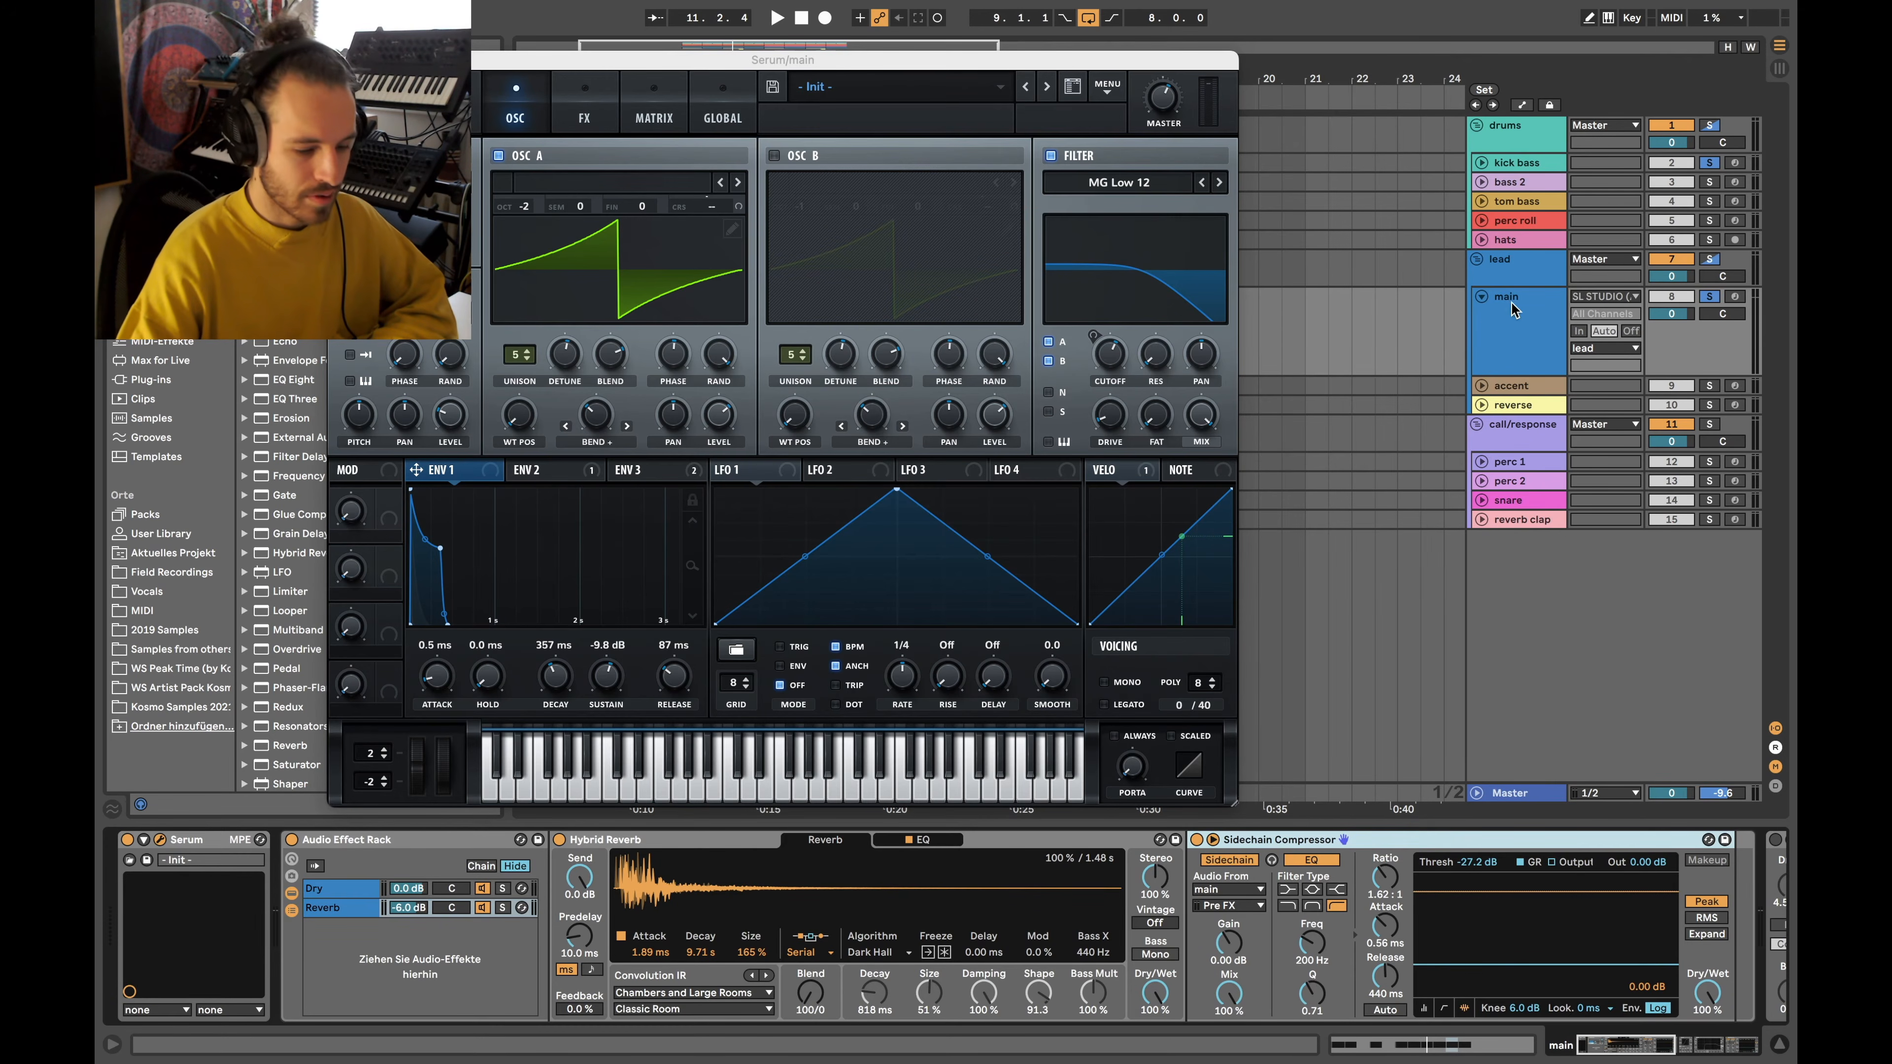
pyautogui.click(1240, 906)
pyautogui.click(1240, 909)
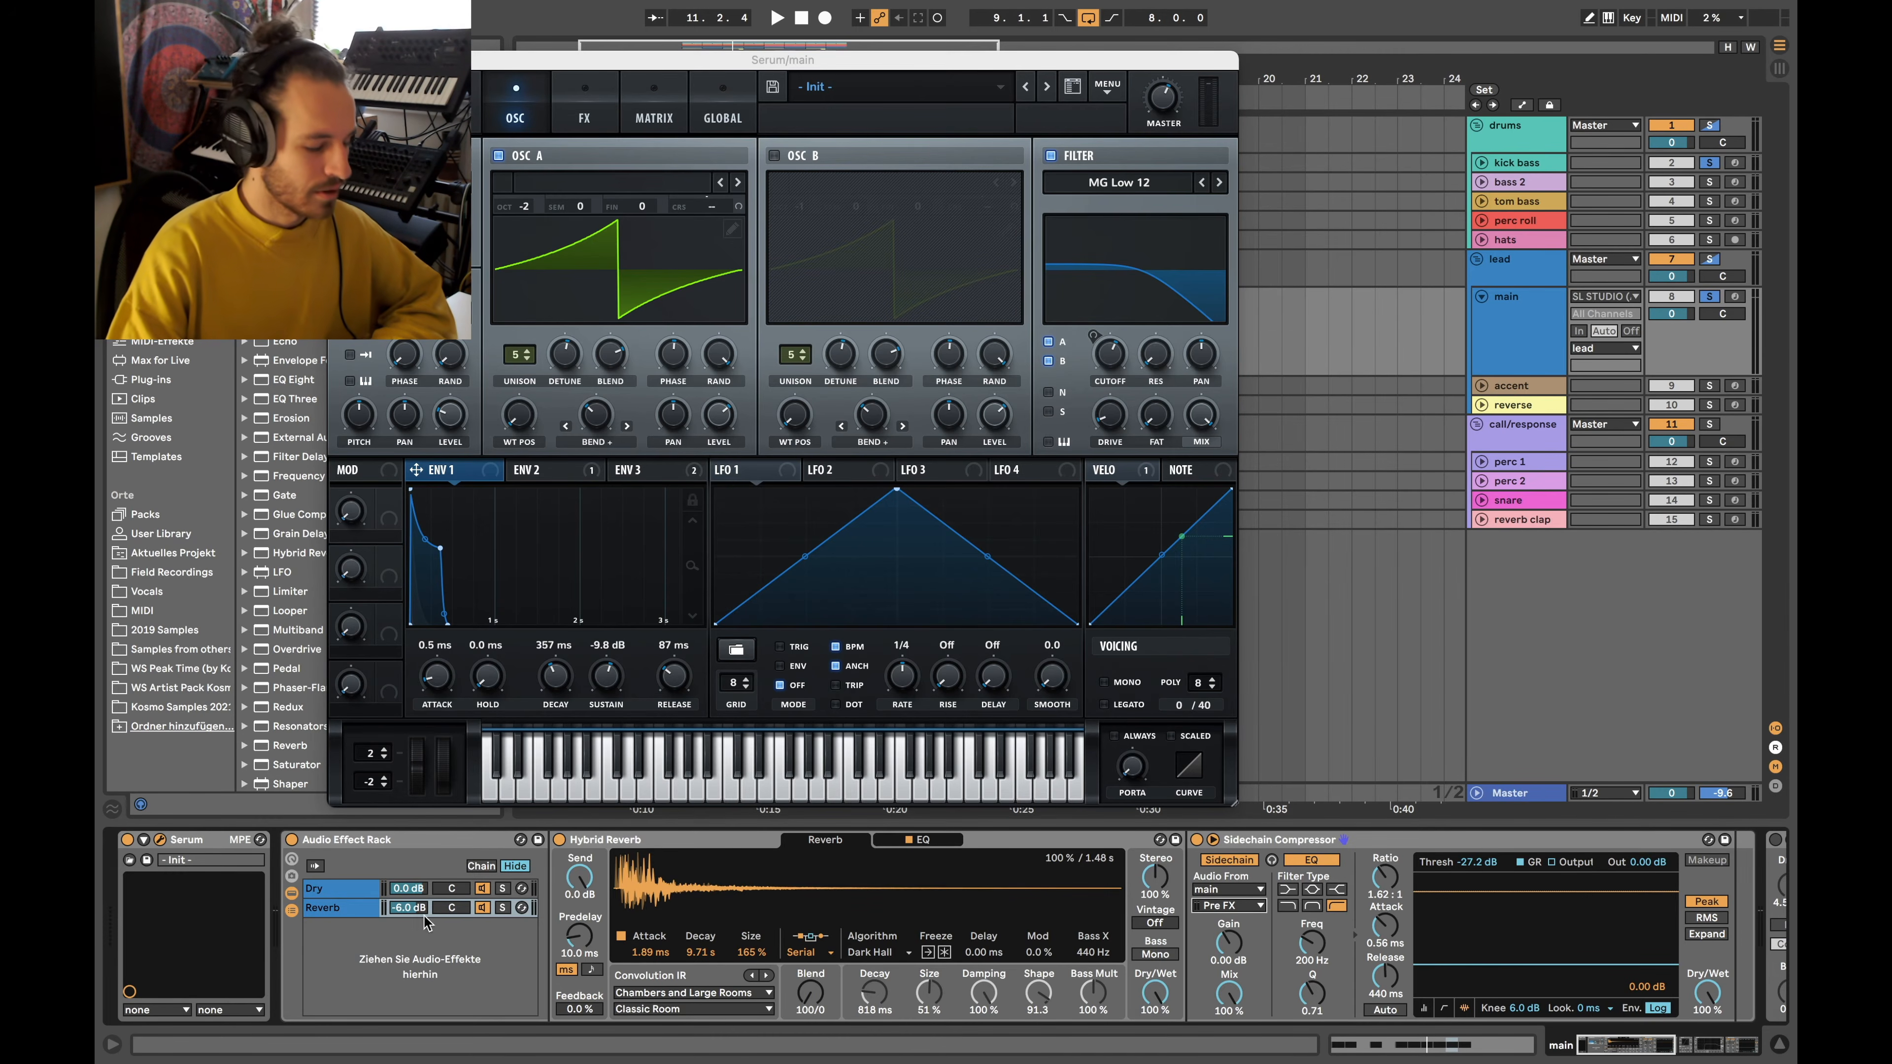
pyautogui.click(339, 912)
pyautogui.click(1307, 840)
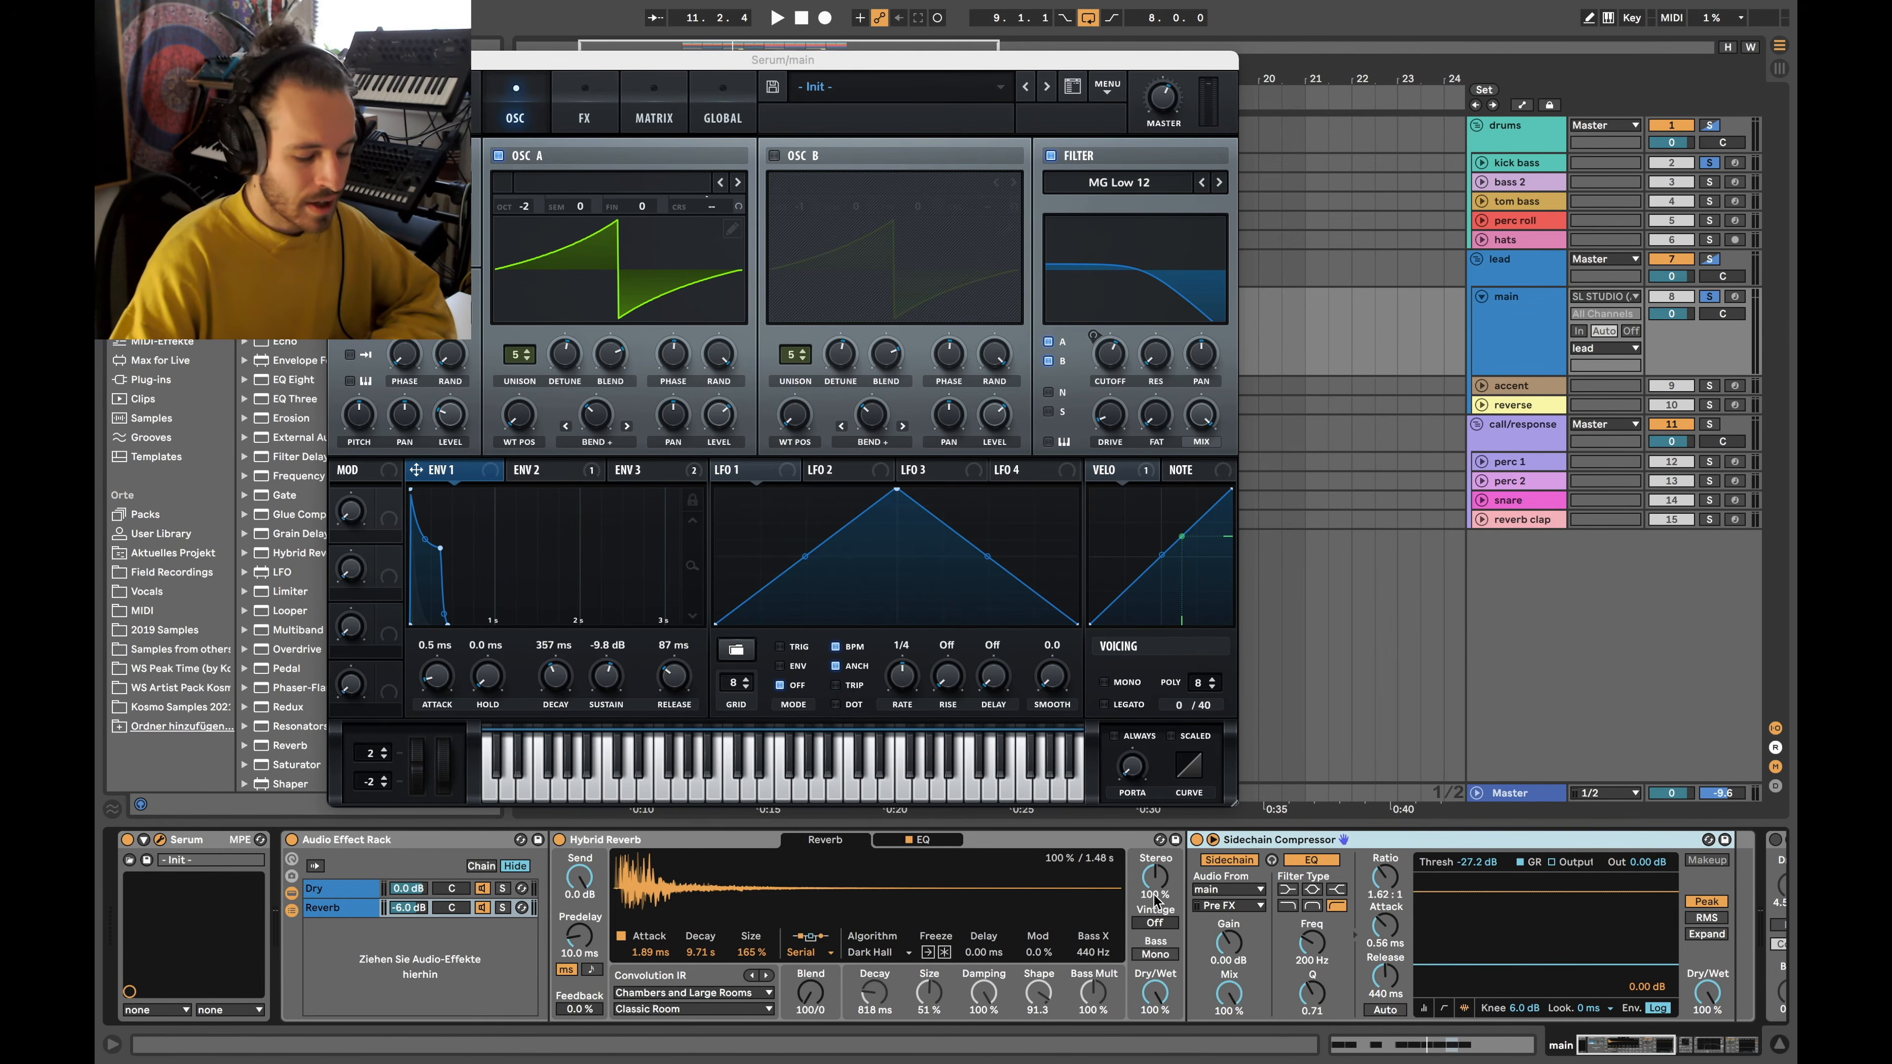
pyautogui.hscroll(1, 1156, 896)
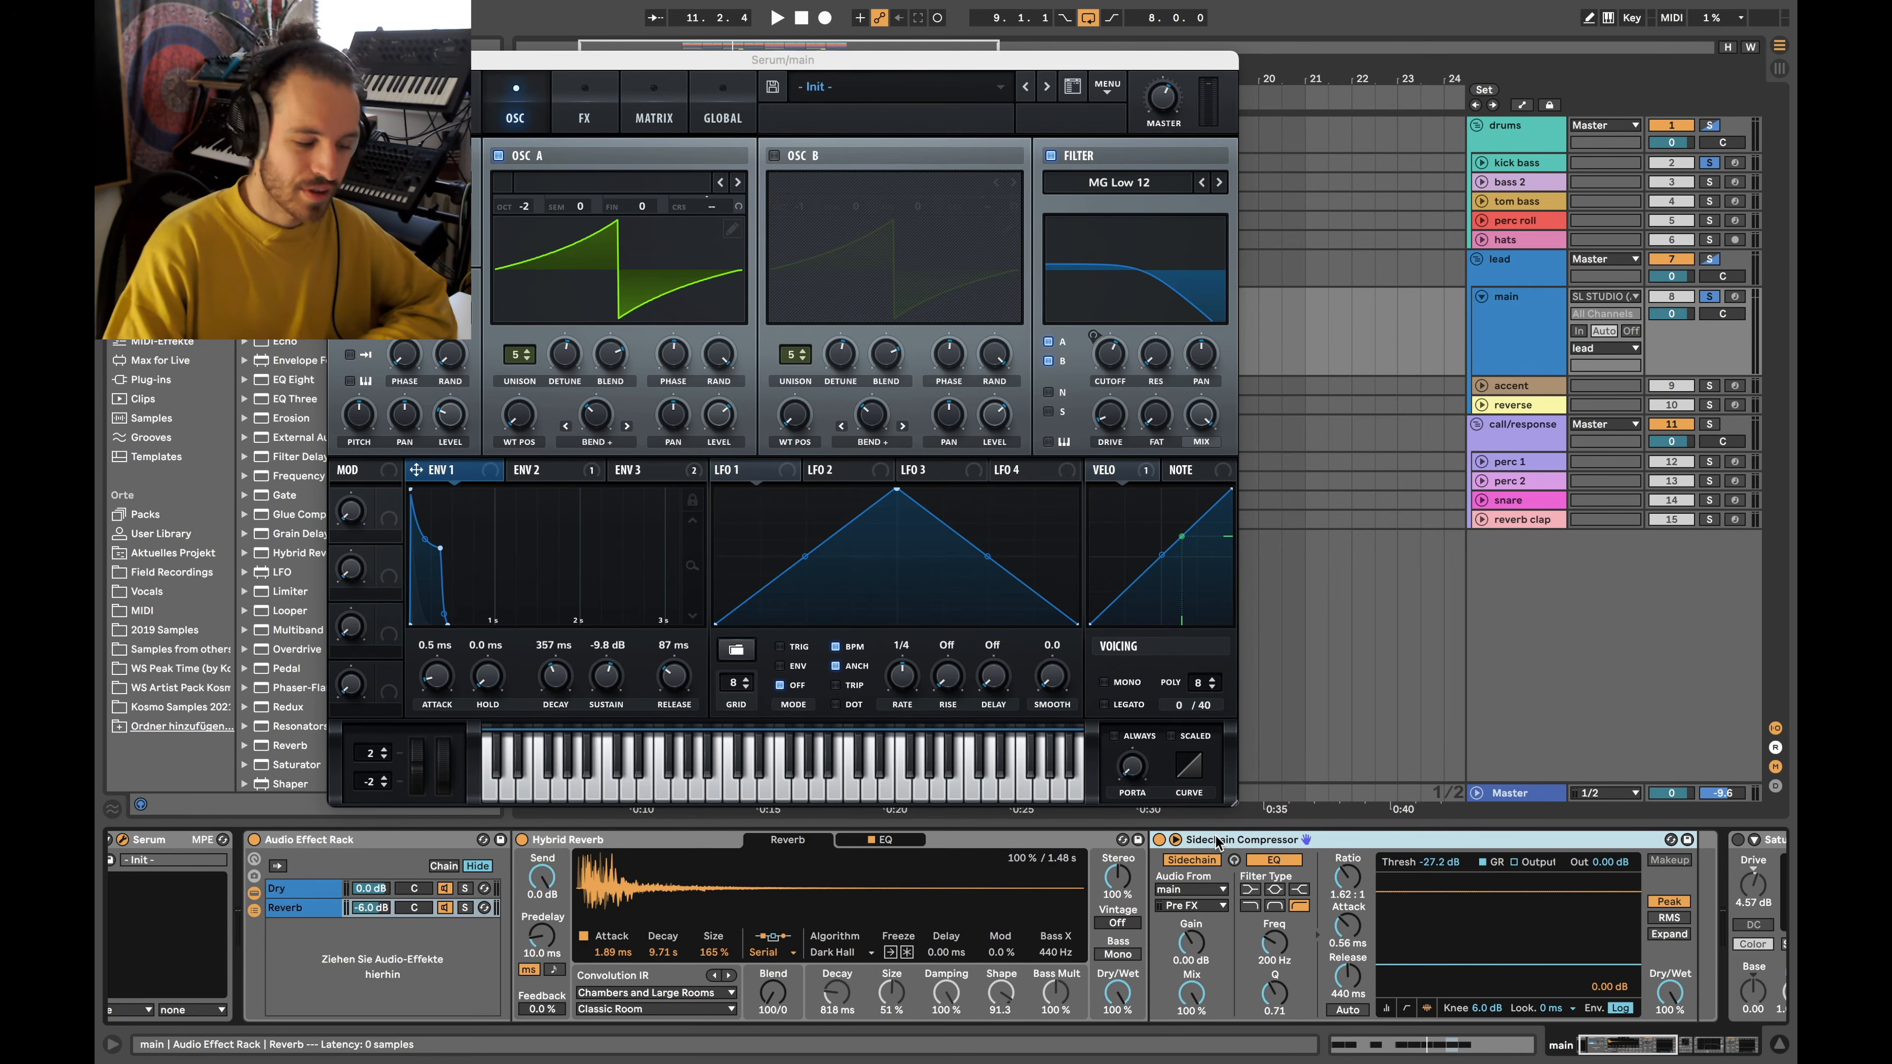
# Un-solo kick bass, solo the Reverb chain, play, and show its devices
pyautogui.click(306, 907)
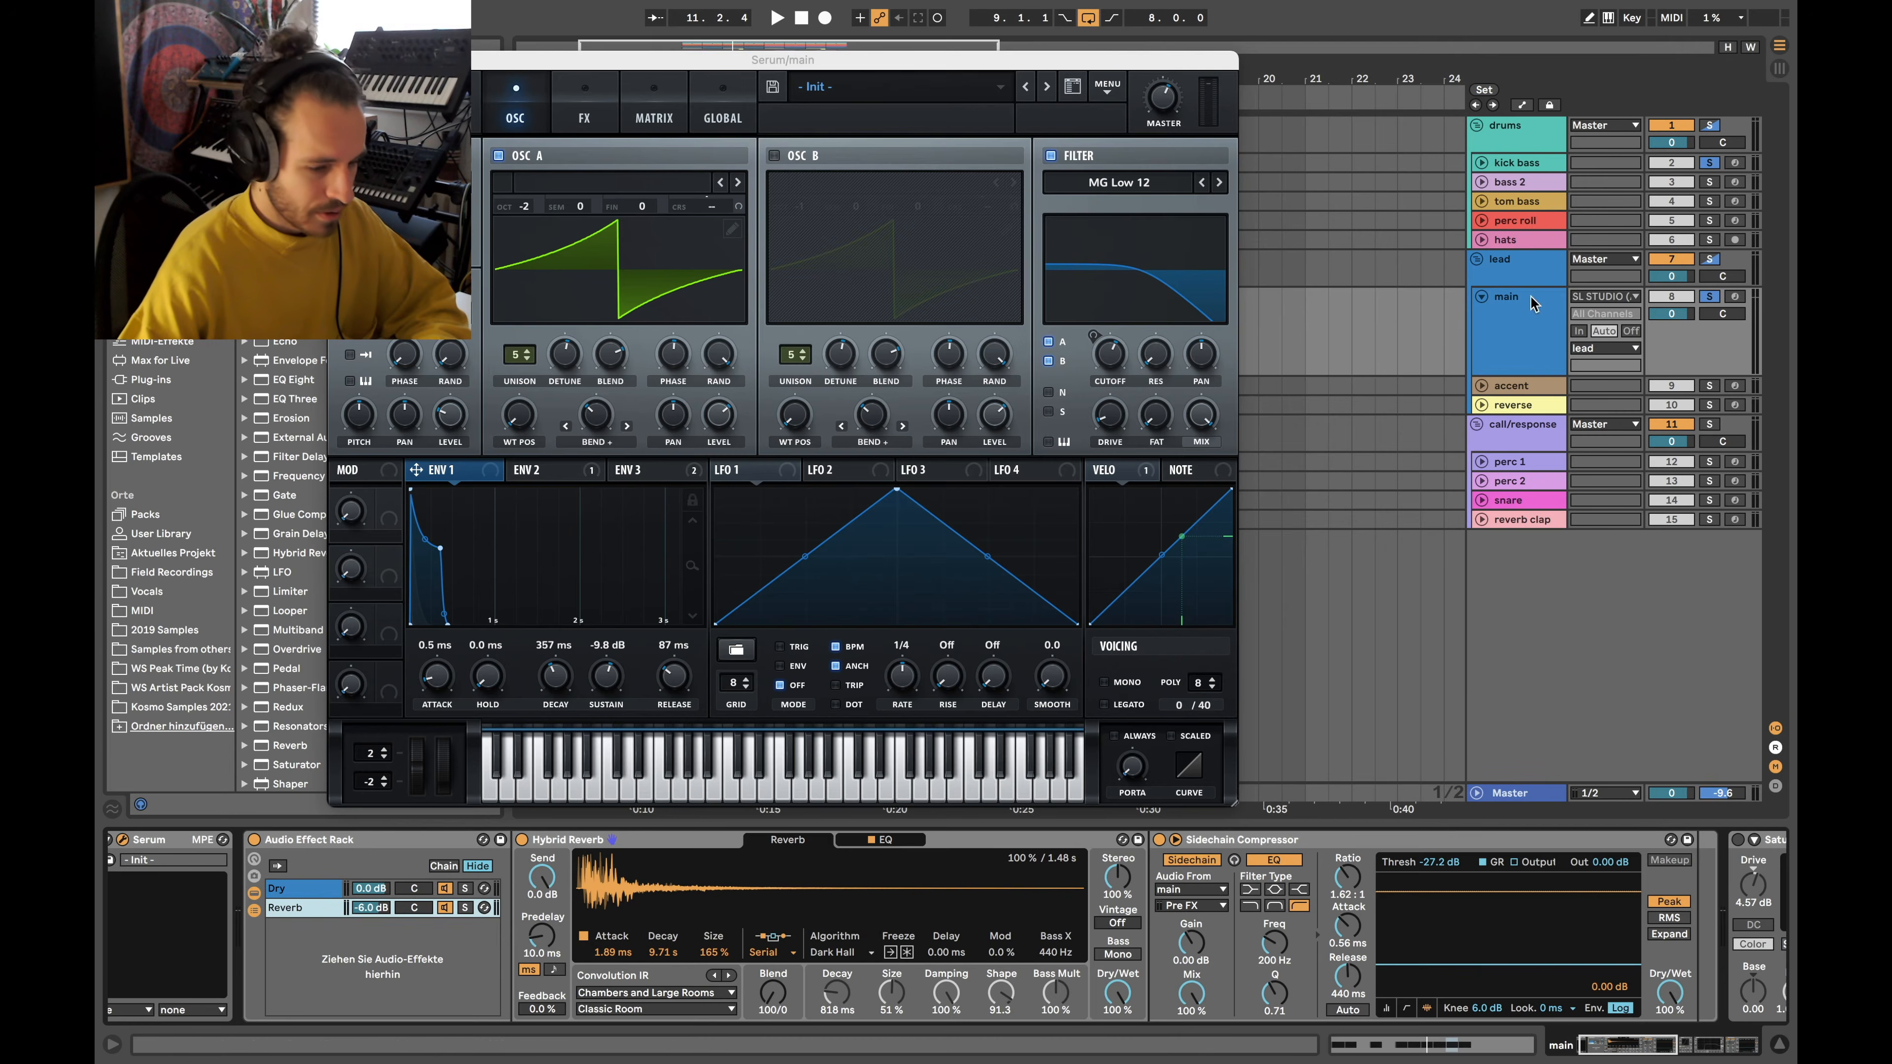
pyautogui.click(1708, 161)
pyautogui.click(465, 908)
pyautogui.press('space')
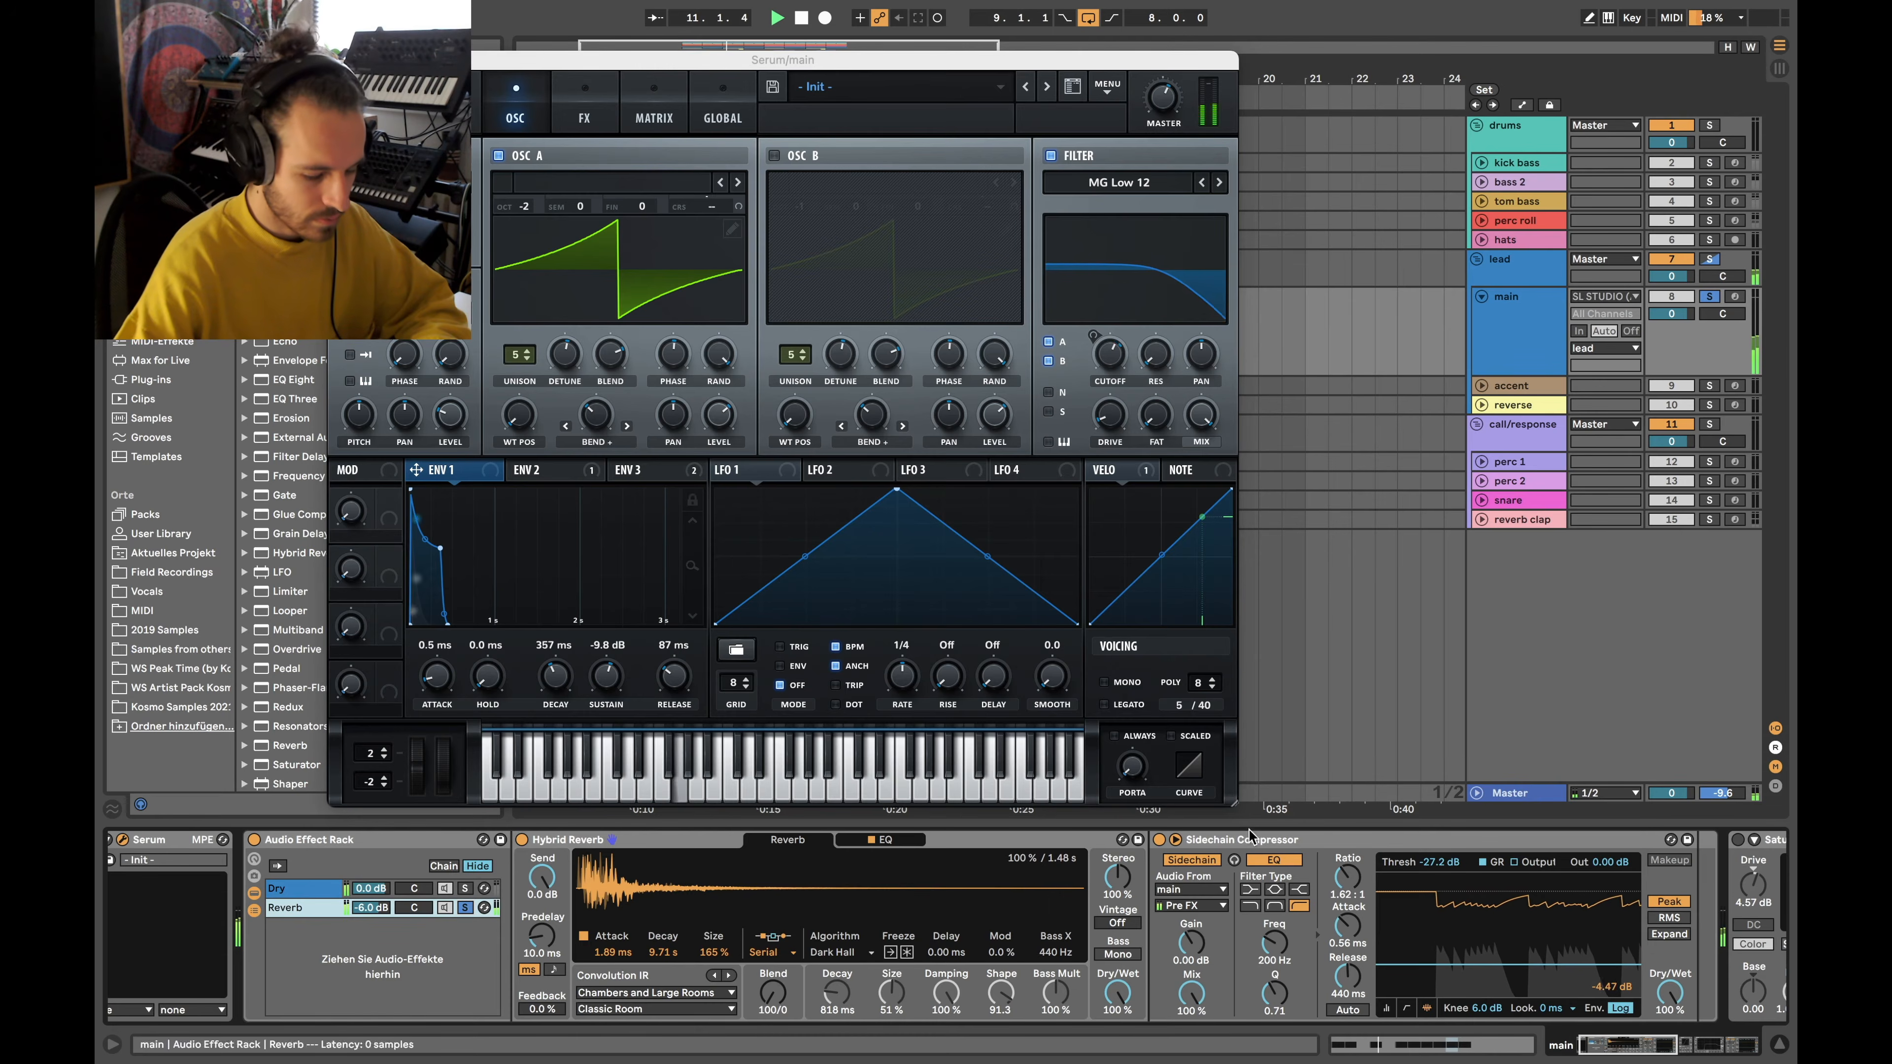
pyautogui.click(463, 903)
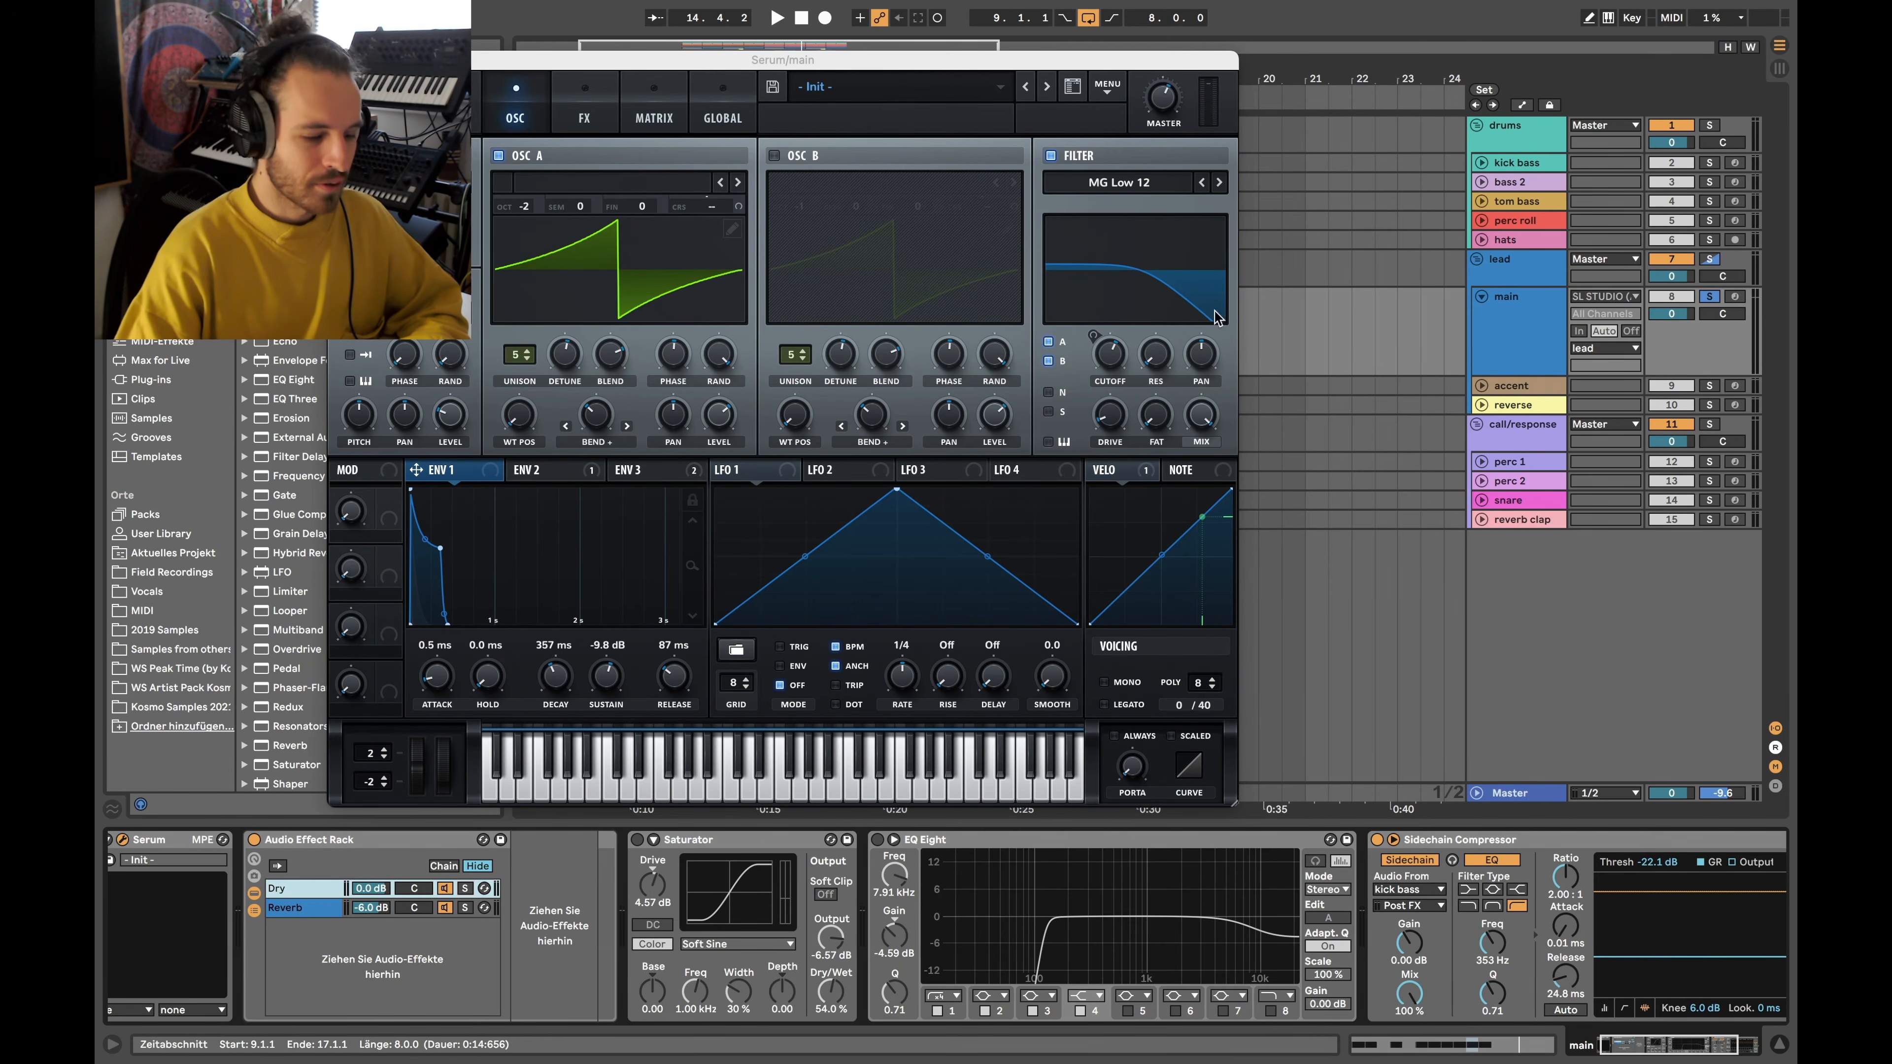
# Assign ENV 2 to Serum's filter cutoff and audition it with playback
pyautogui.moveTo(527, 468); pyautogui.dragTo(1101, 335)
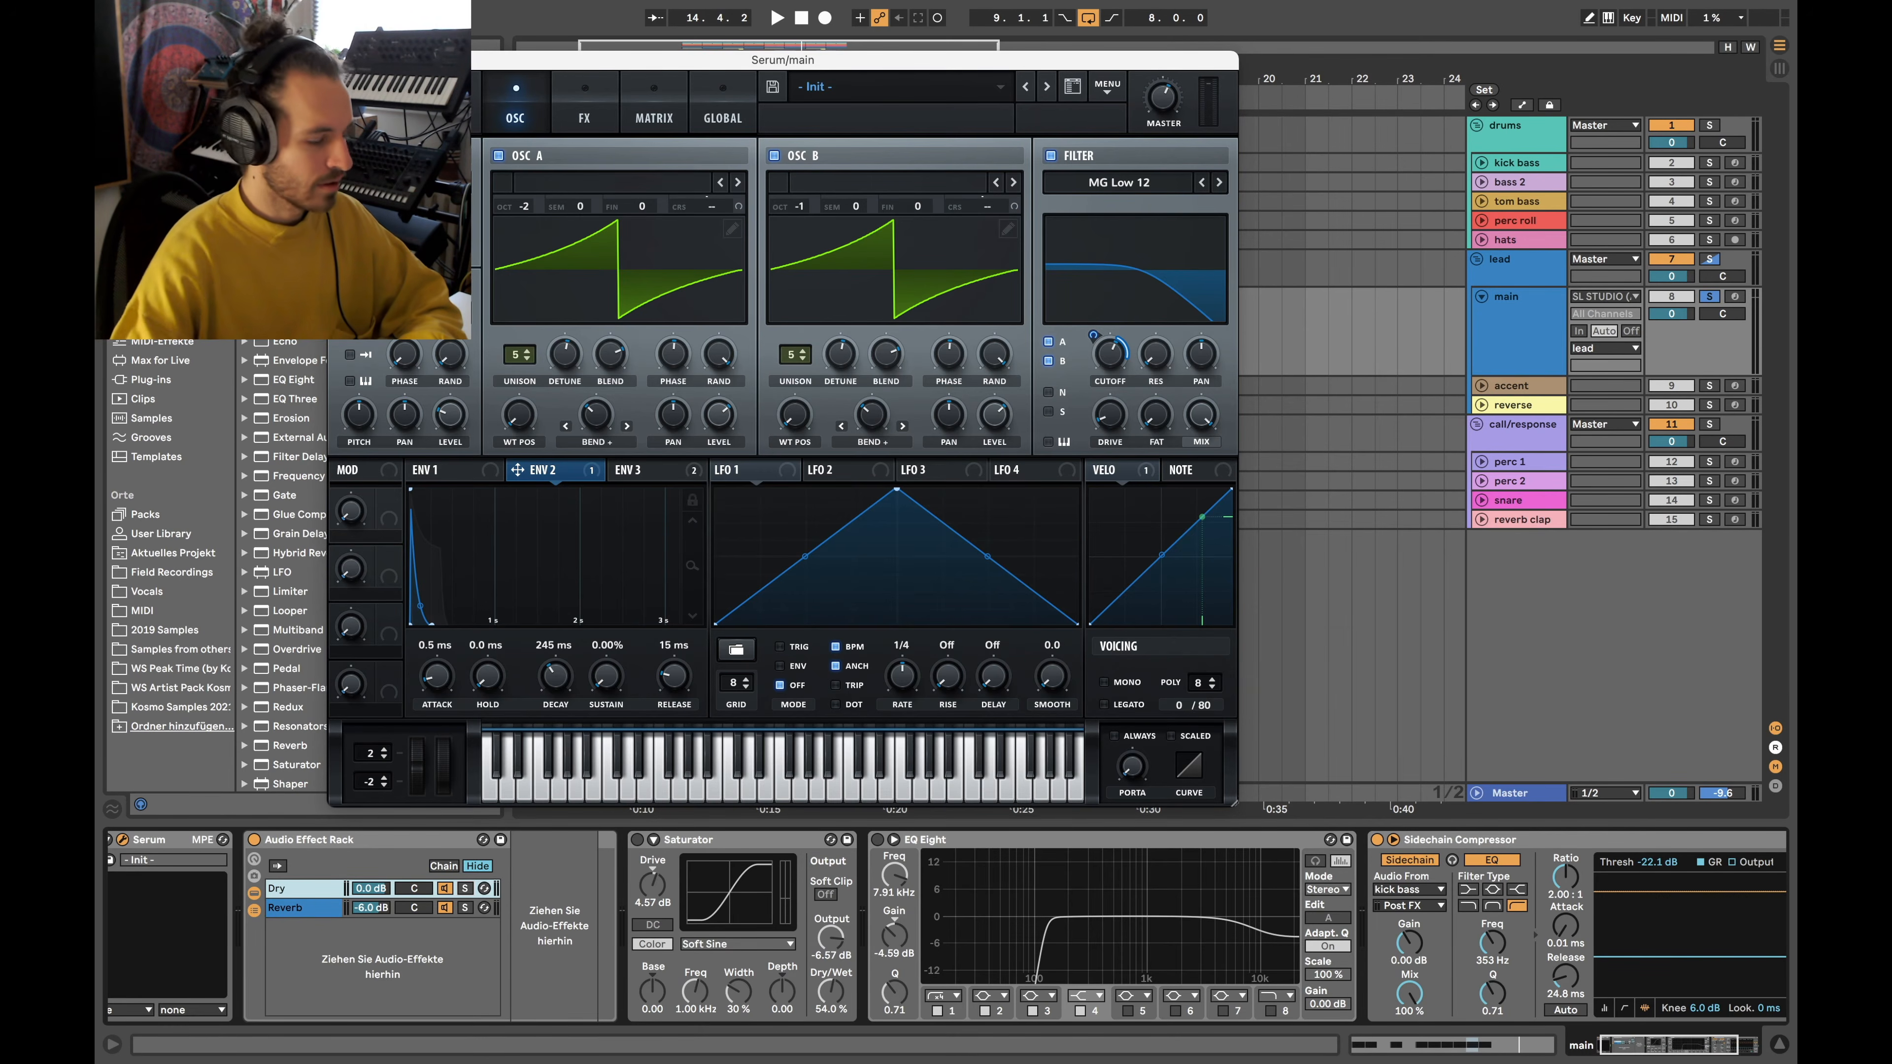
pyautogui.click(339, 60)
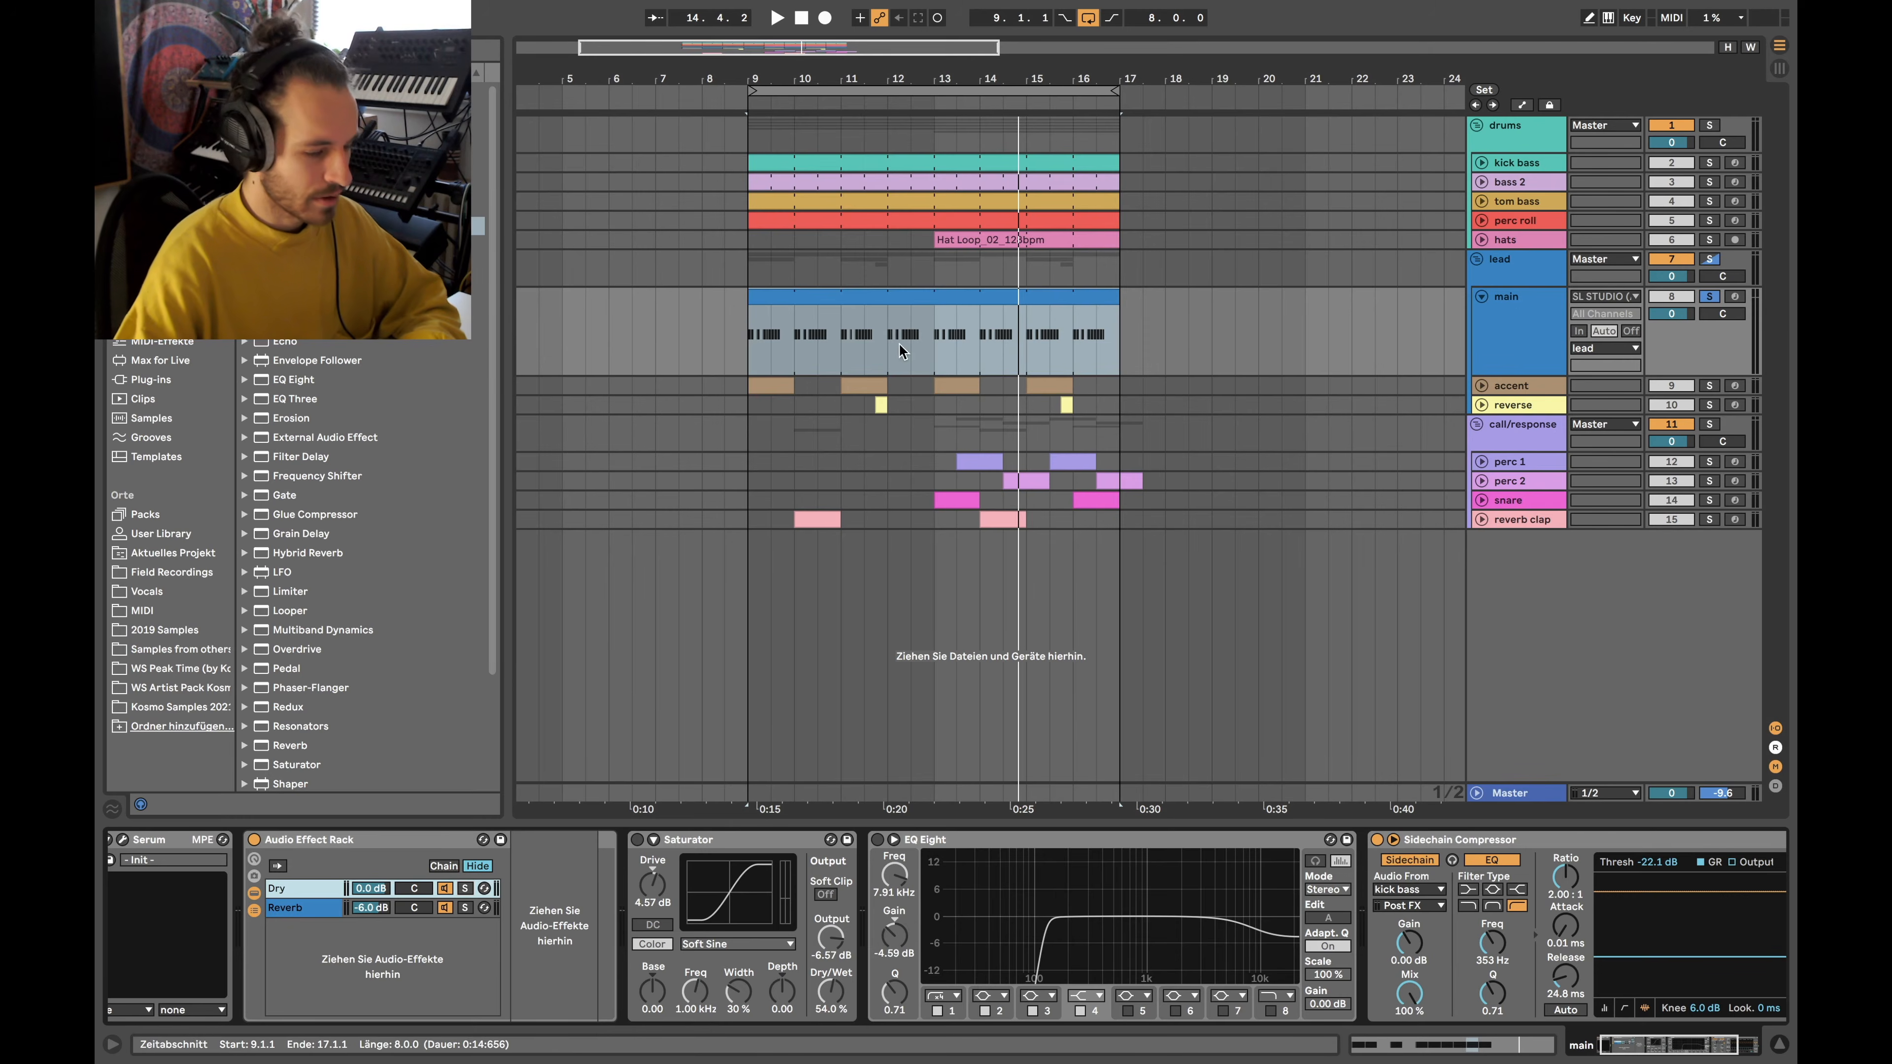
pyautogui.press('space')
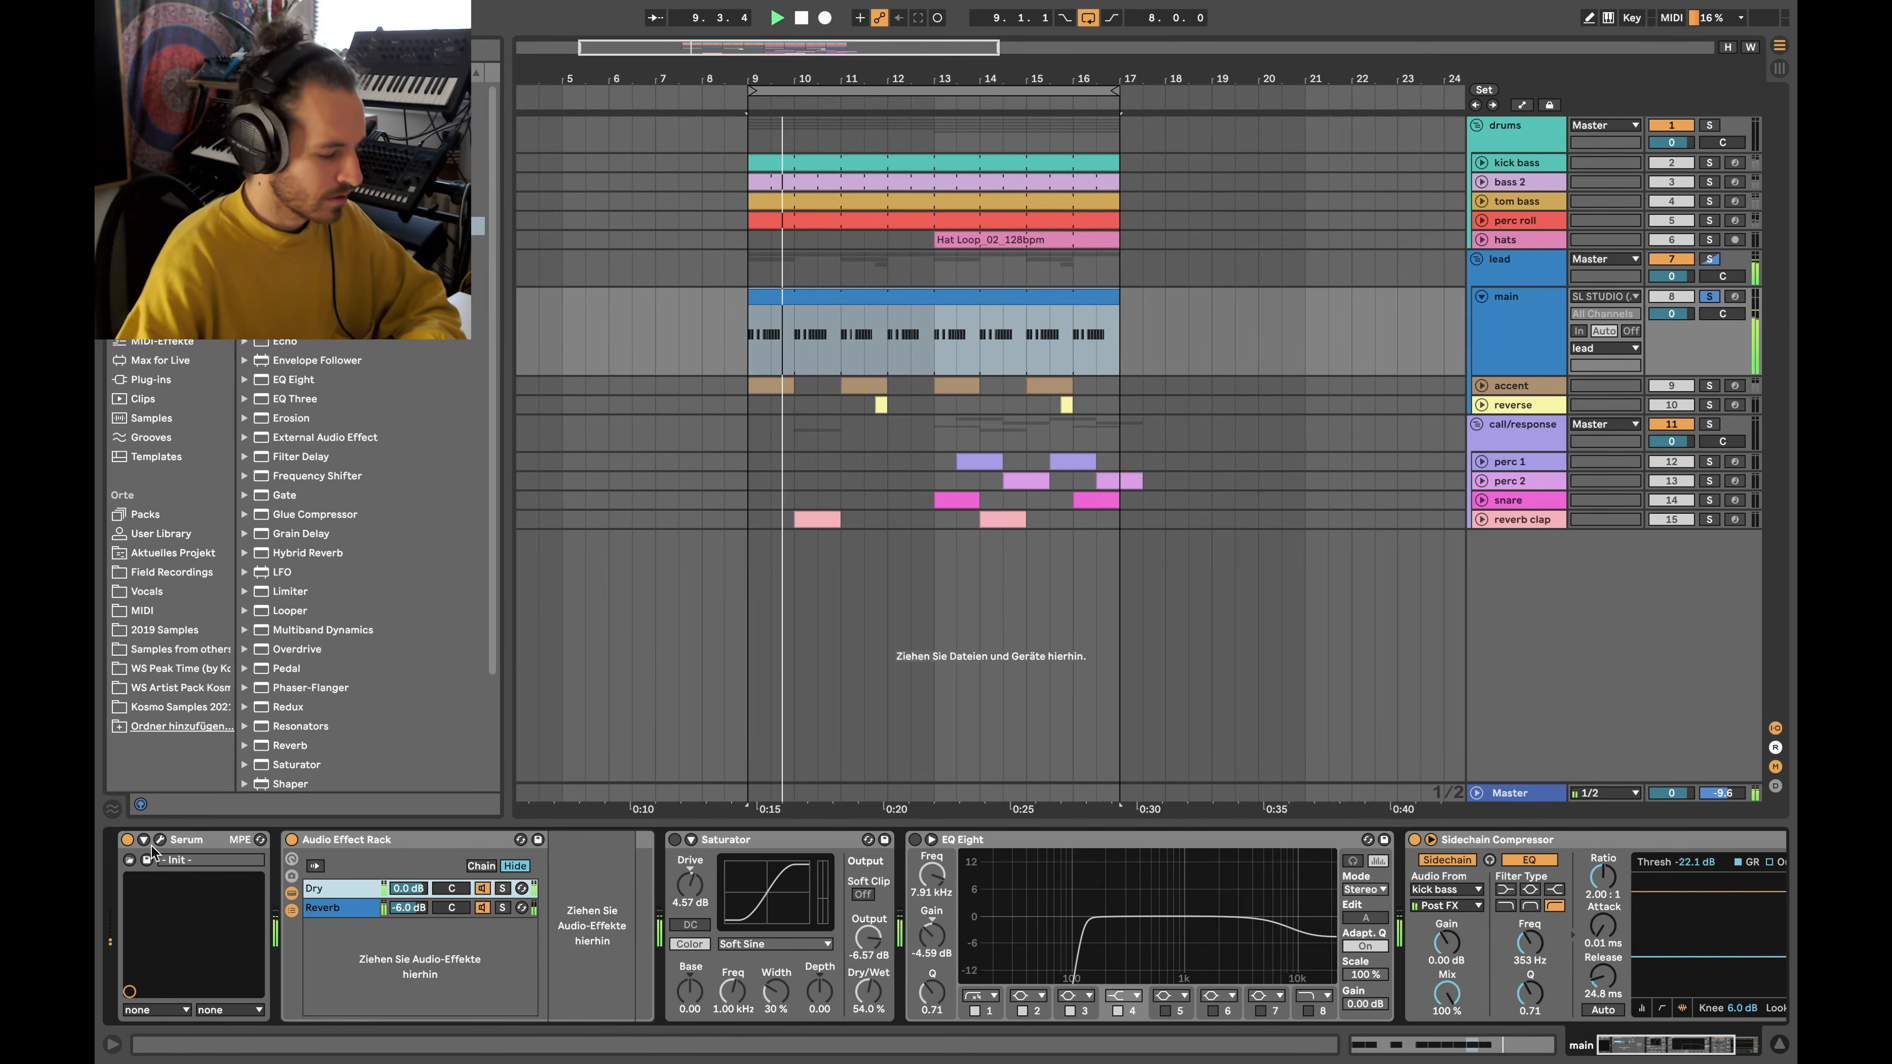
pyautogui.click(164, 840)
# Audition OSC A and OSC B each alone, leave both on, and close Serum
pyautogui.click(774, 156)
pyautogui.click(774, 156)
pyautogui.click(499, 156)
pyautogui.click(498, 156)
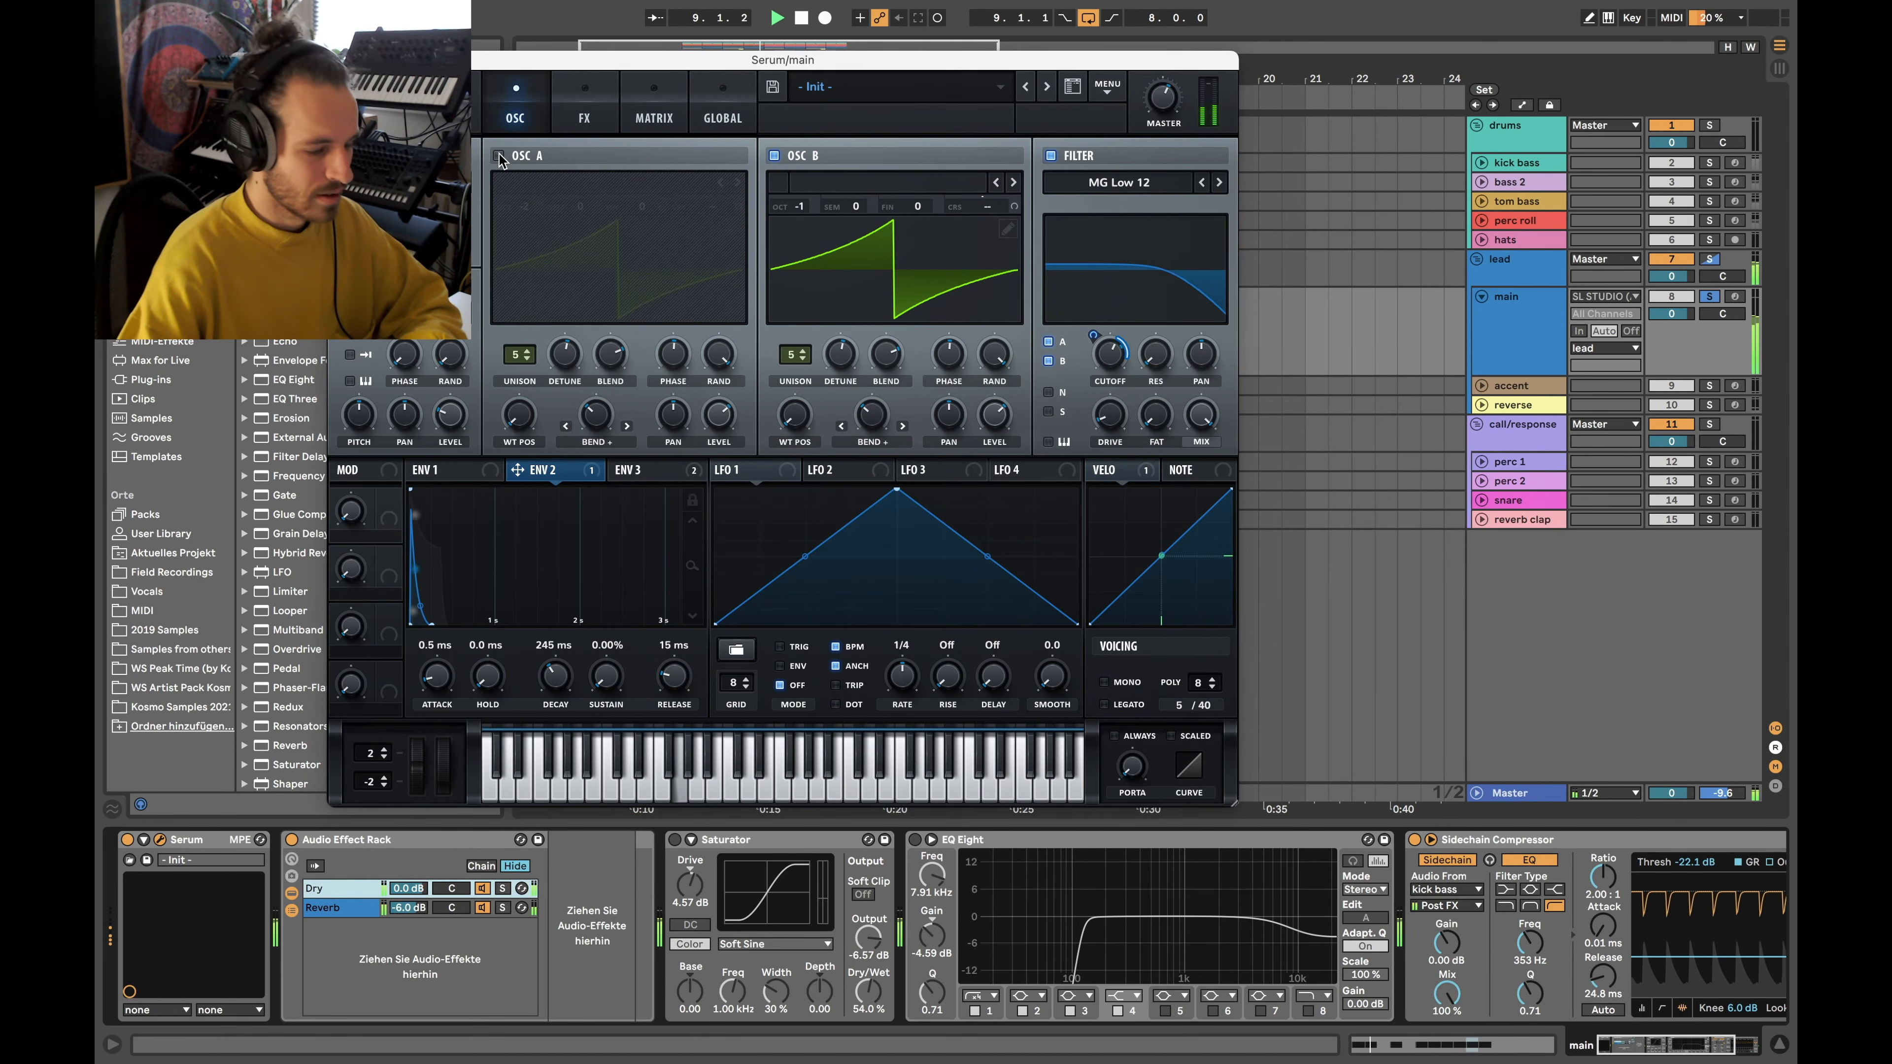
pyautogui.click(499, 156)
pyautogui.press('space')
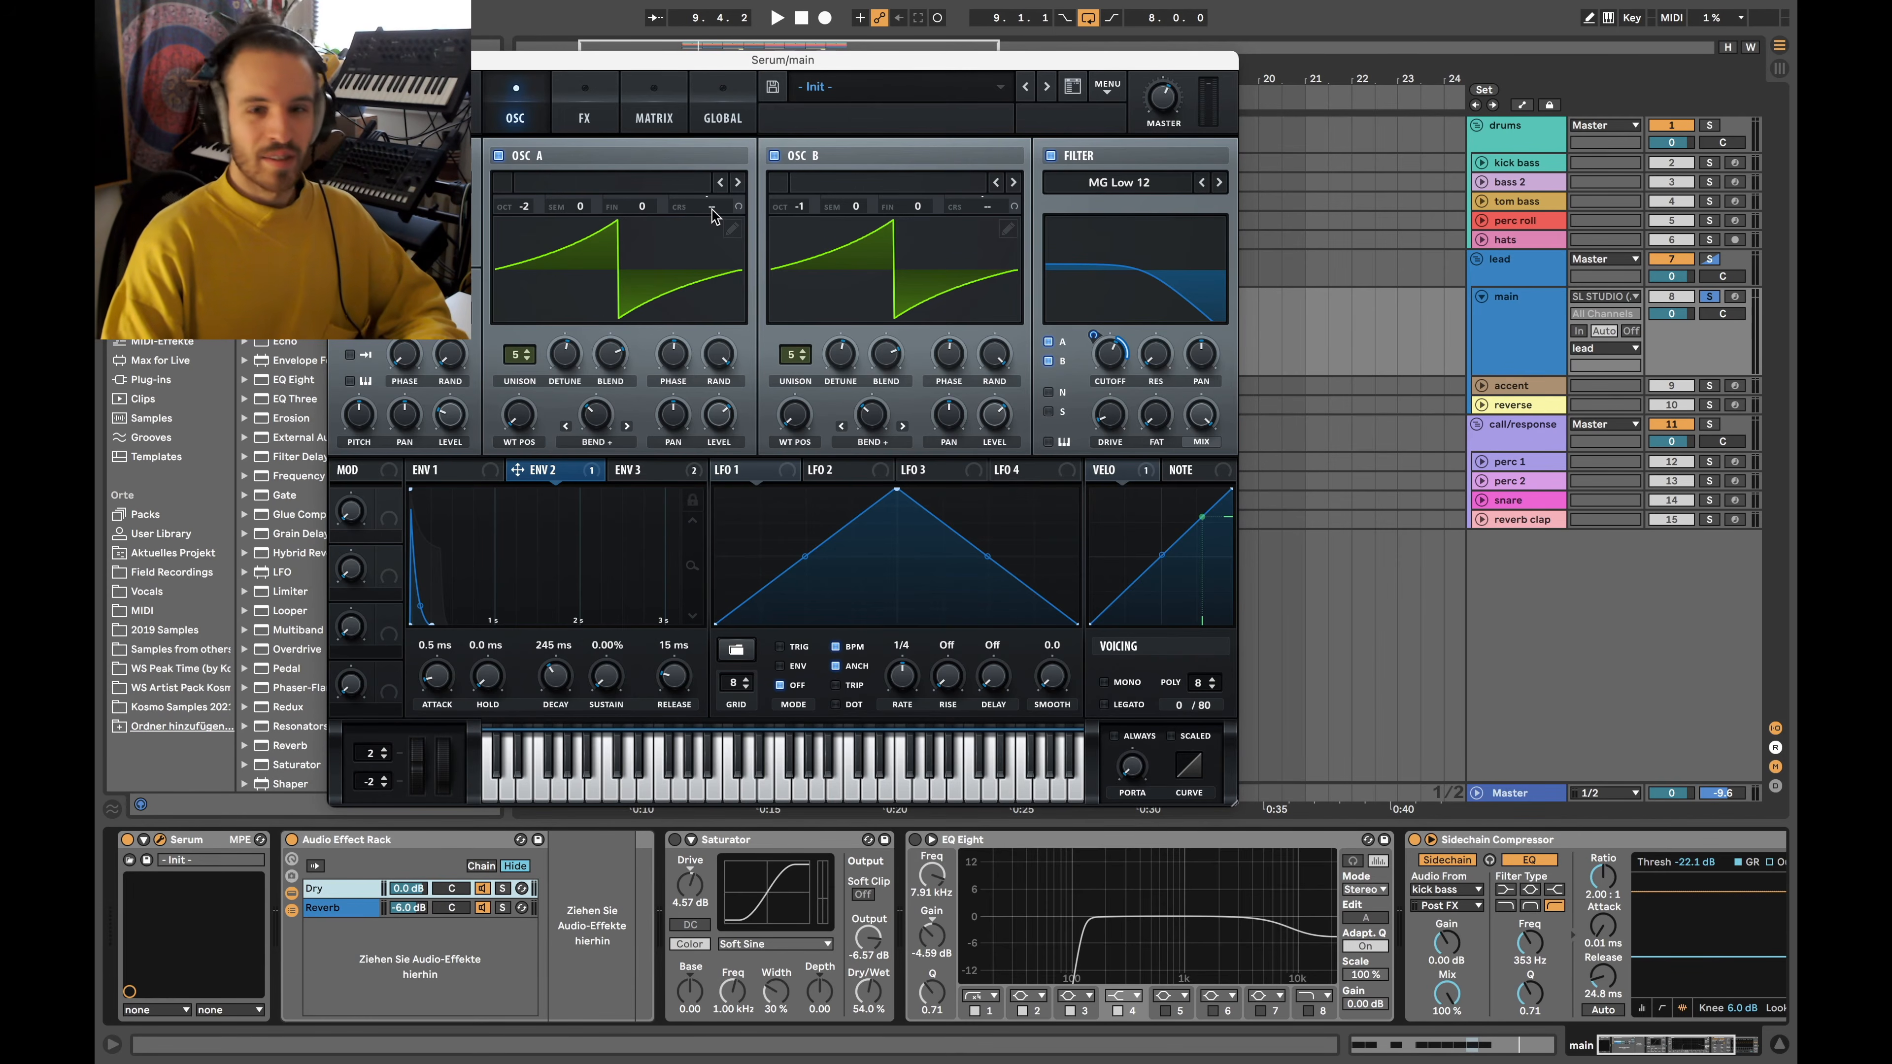
pyautogui.moveTo(714, 214)
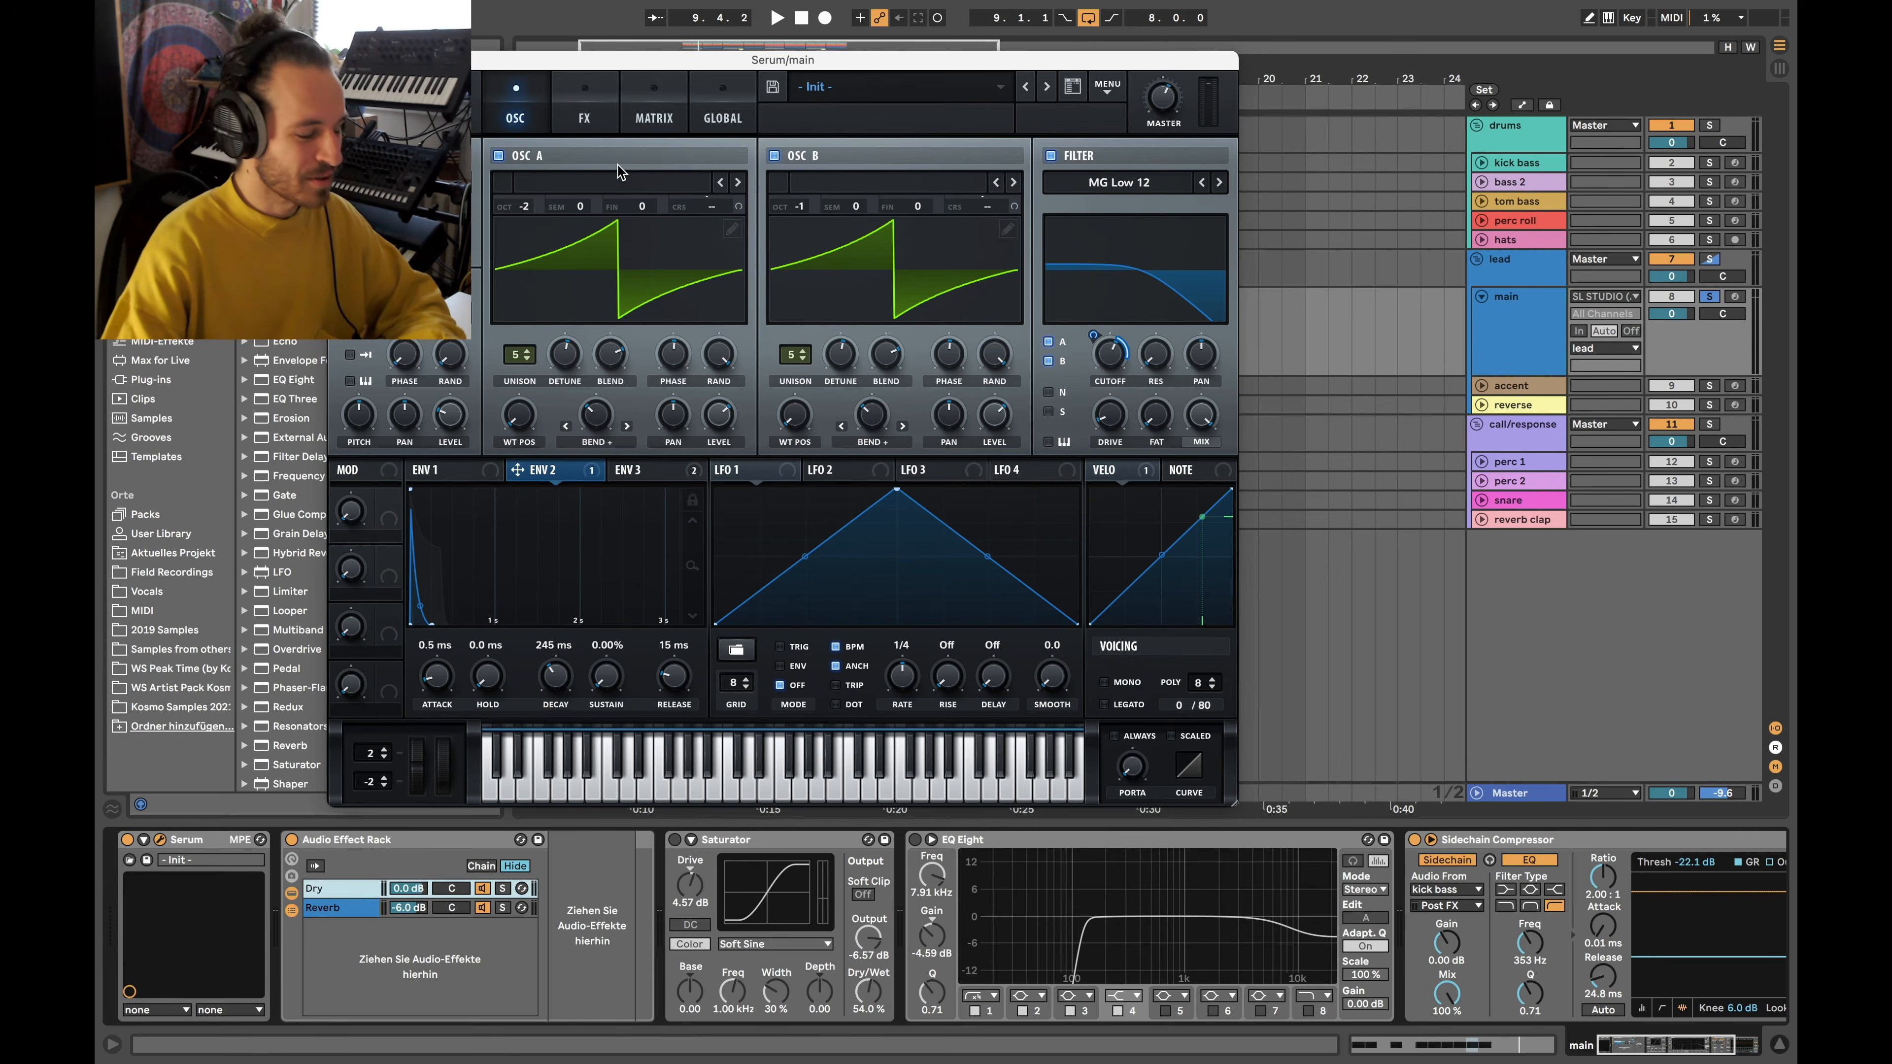
pyautogui.click(338, 61)
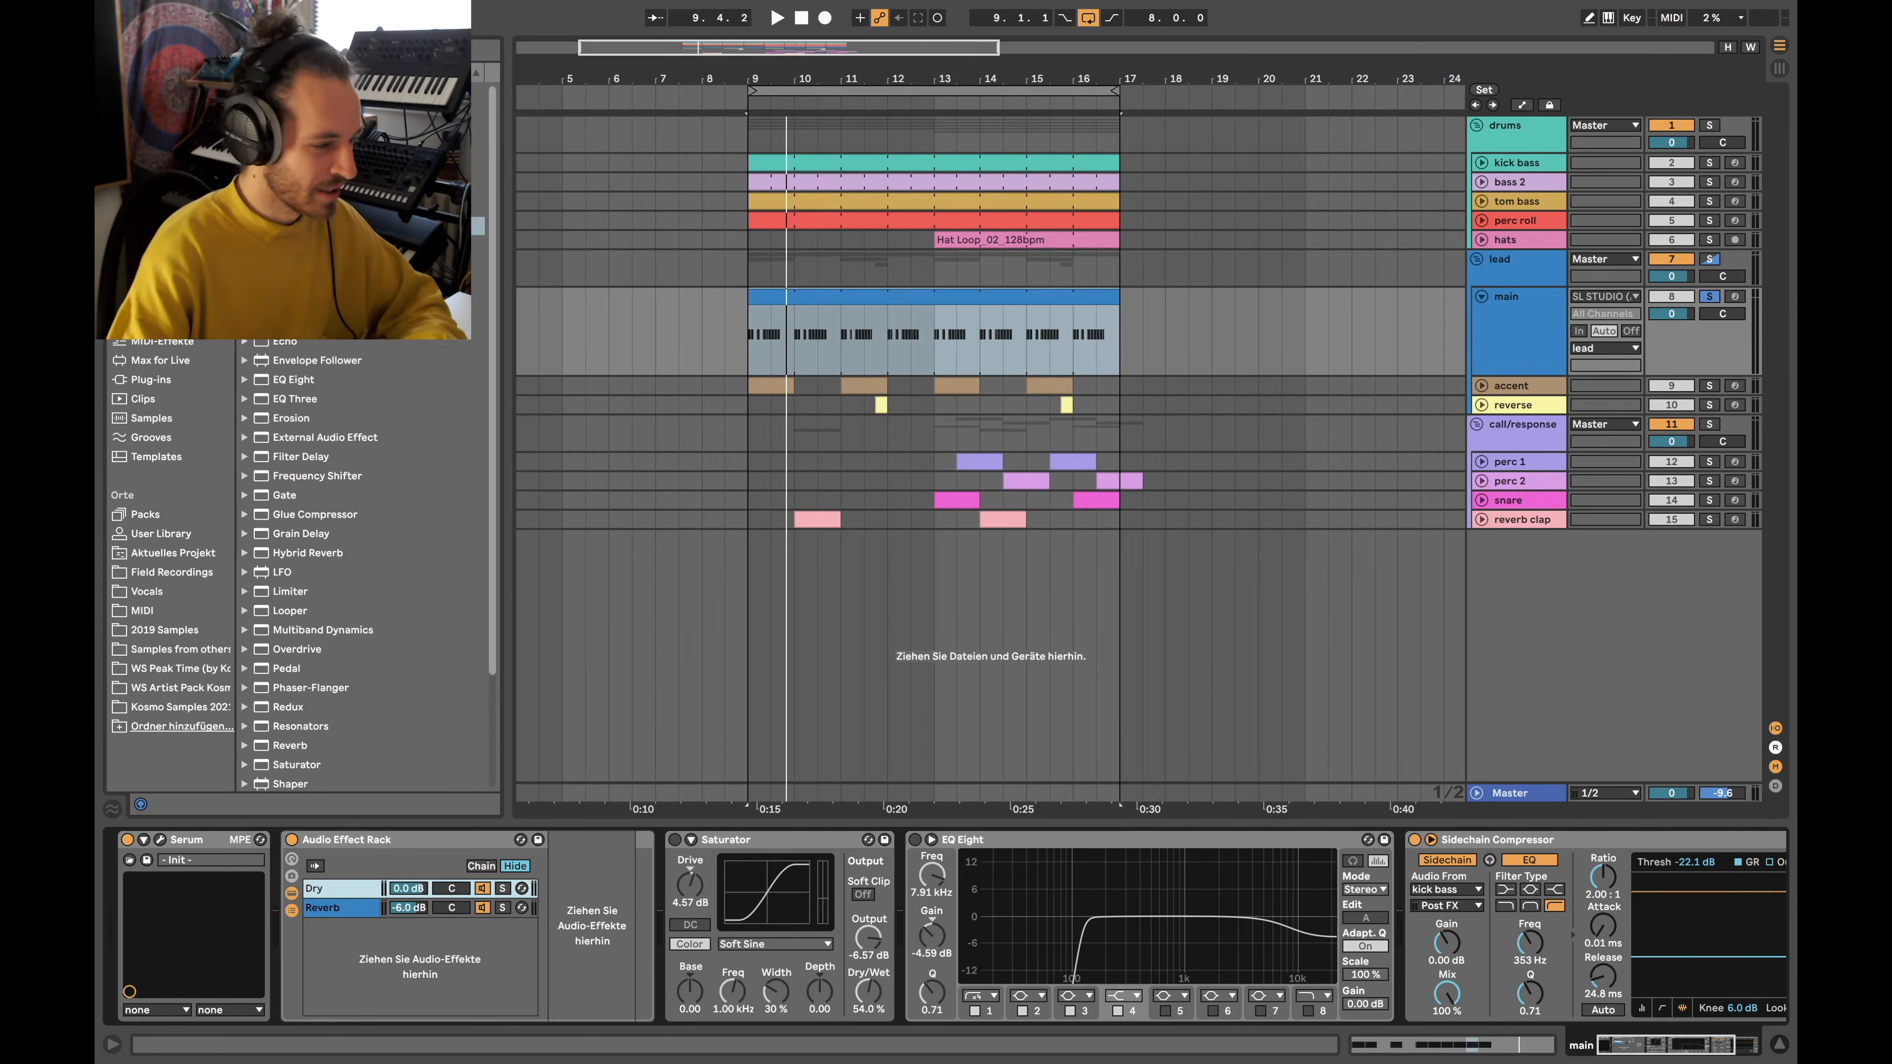
# Switch the main track's Saturator and EQ Eight back on
pyautogui.click(984, 296)
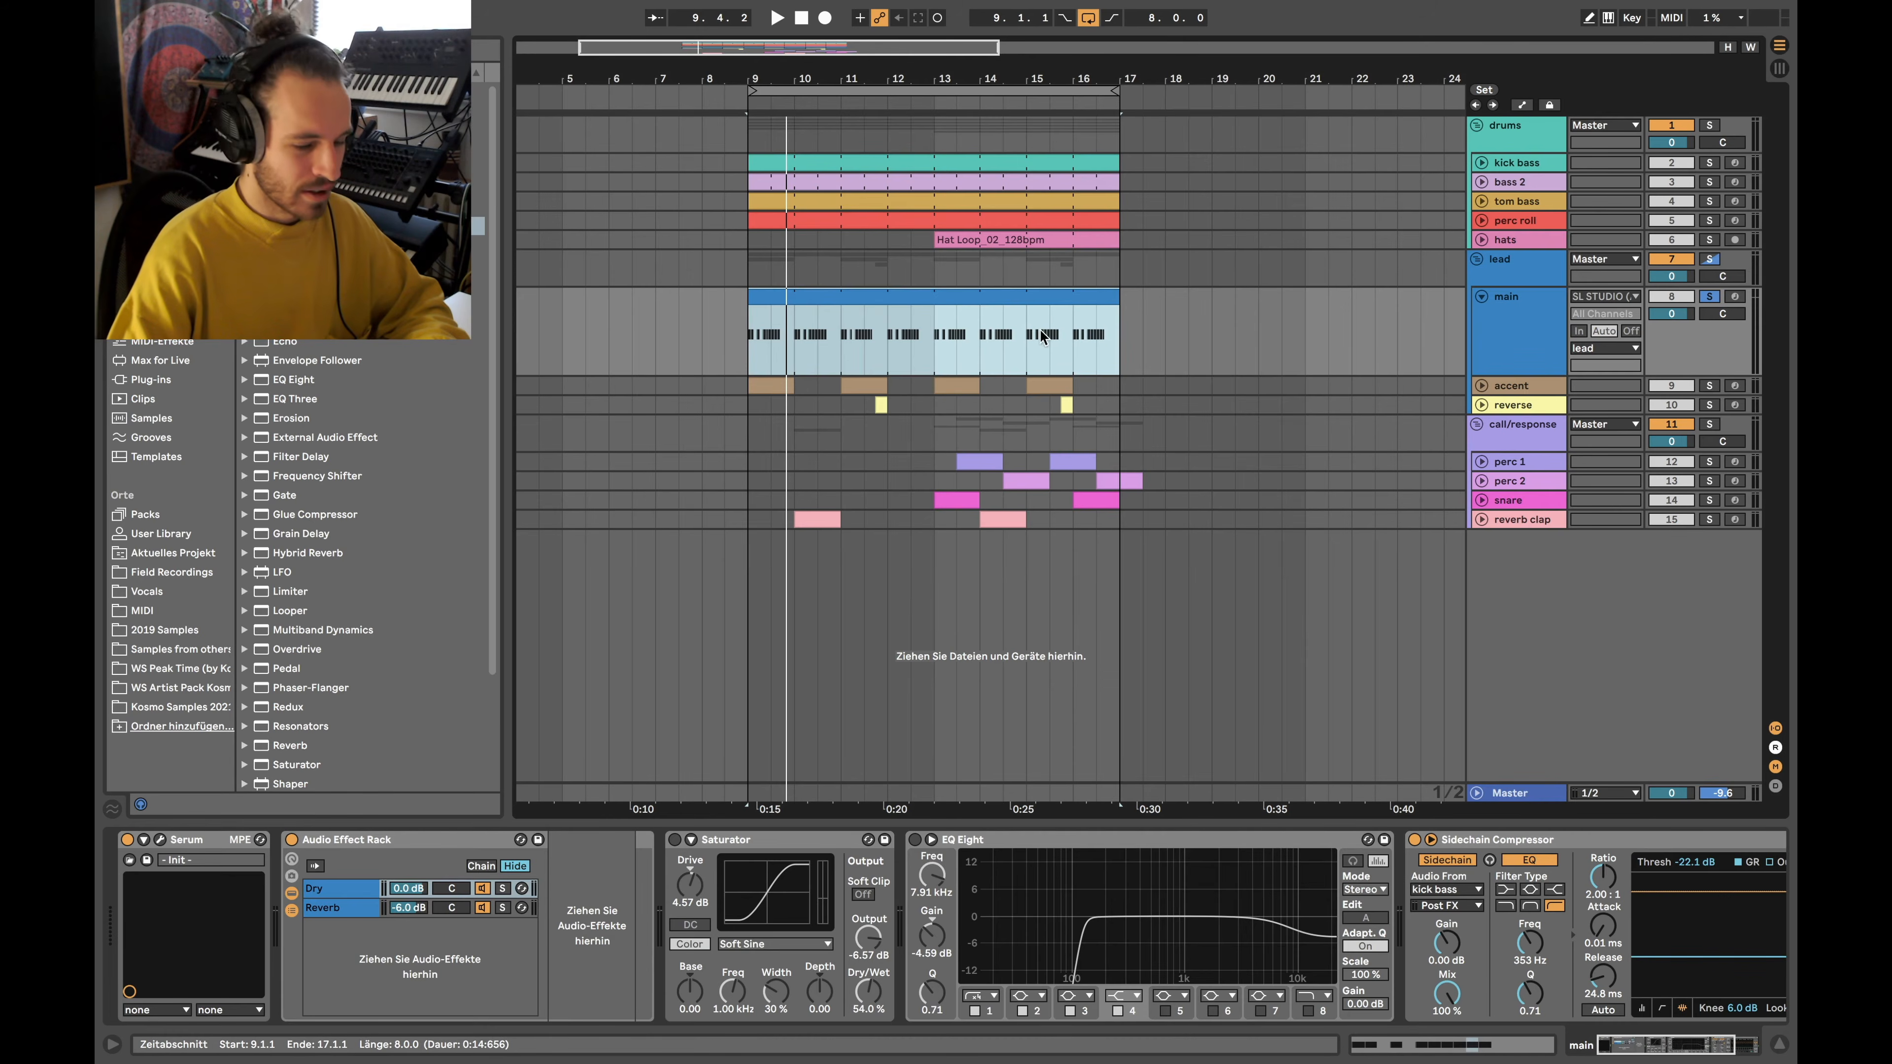
pyautogui.click(675, 840)
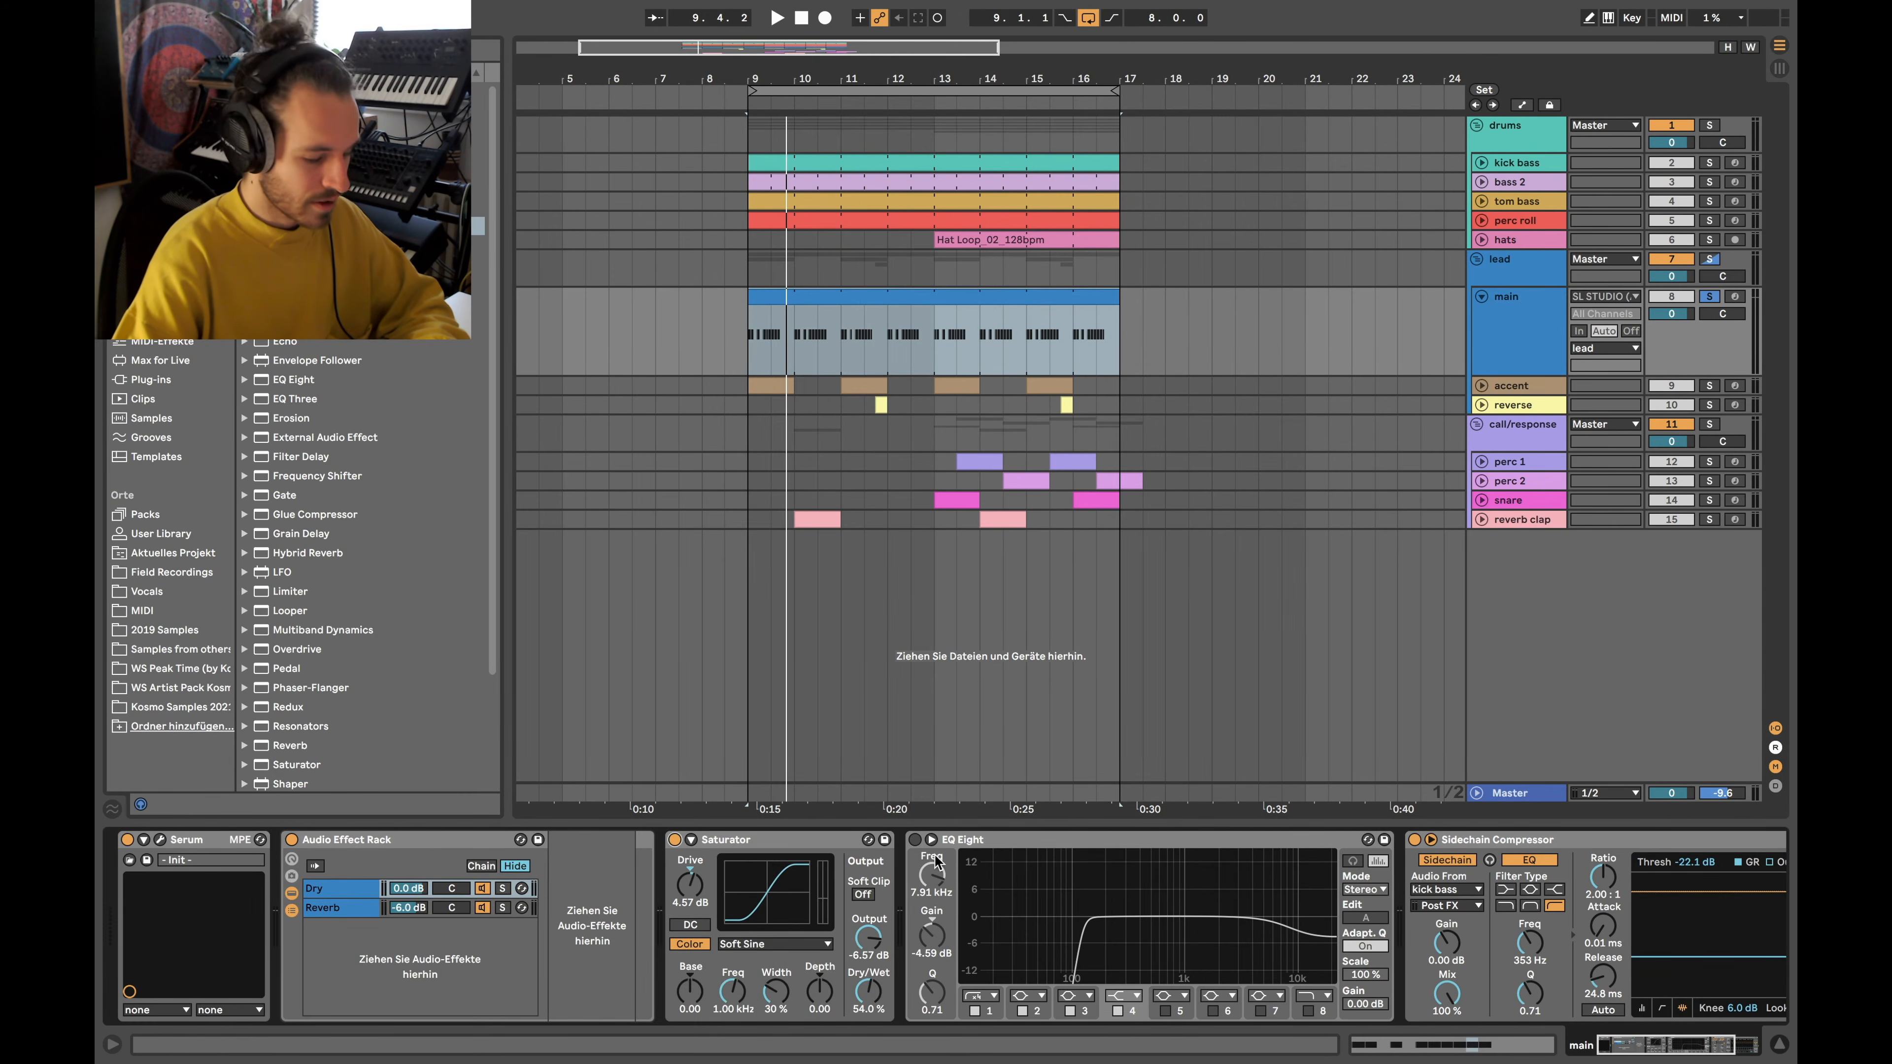
pyautogui.click(915, 840)
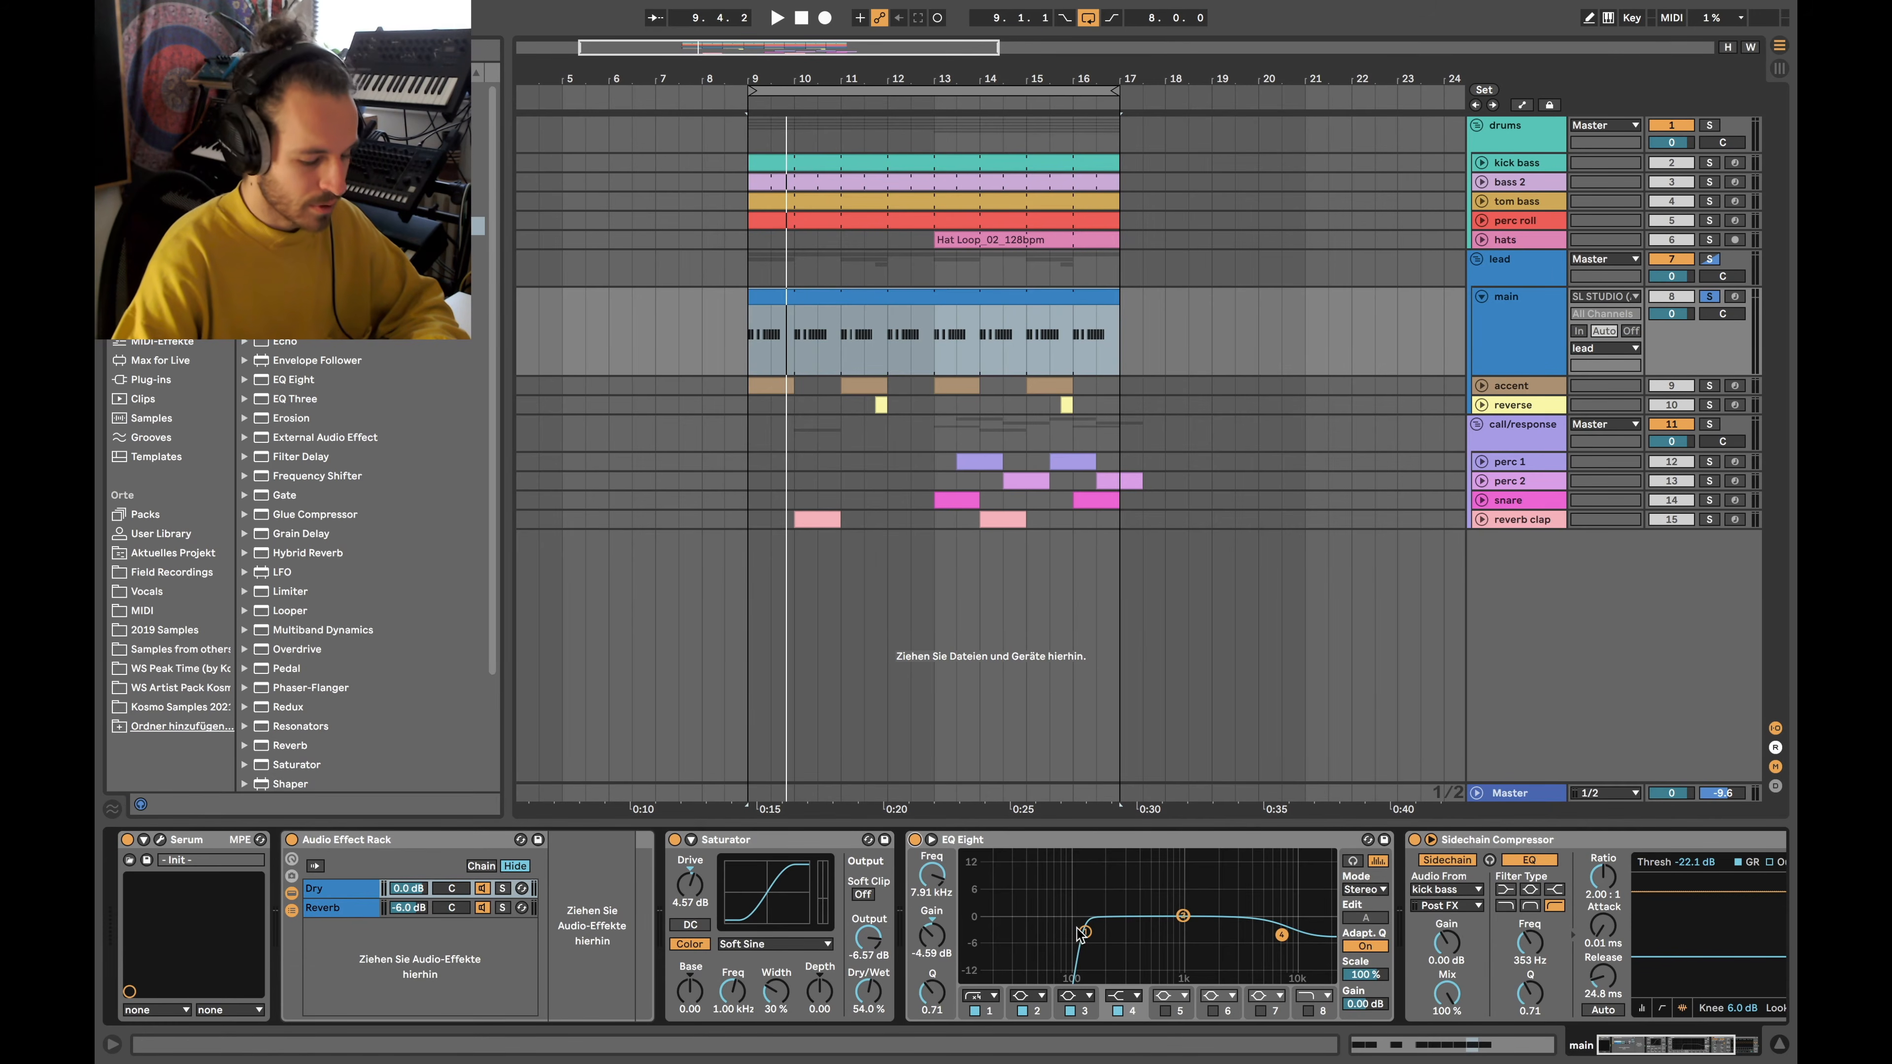
# Compare EQ band 1's low cut on and off, then make it a steeper x4 low-cut
pyautogui.click(1085, 931)
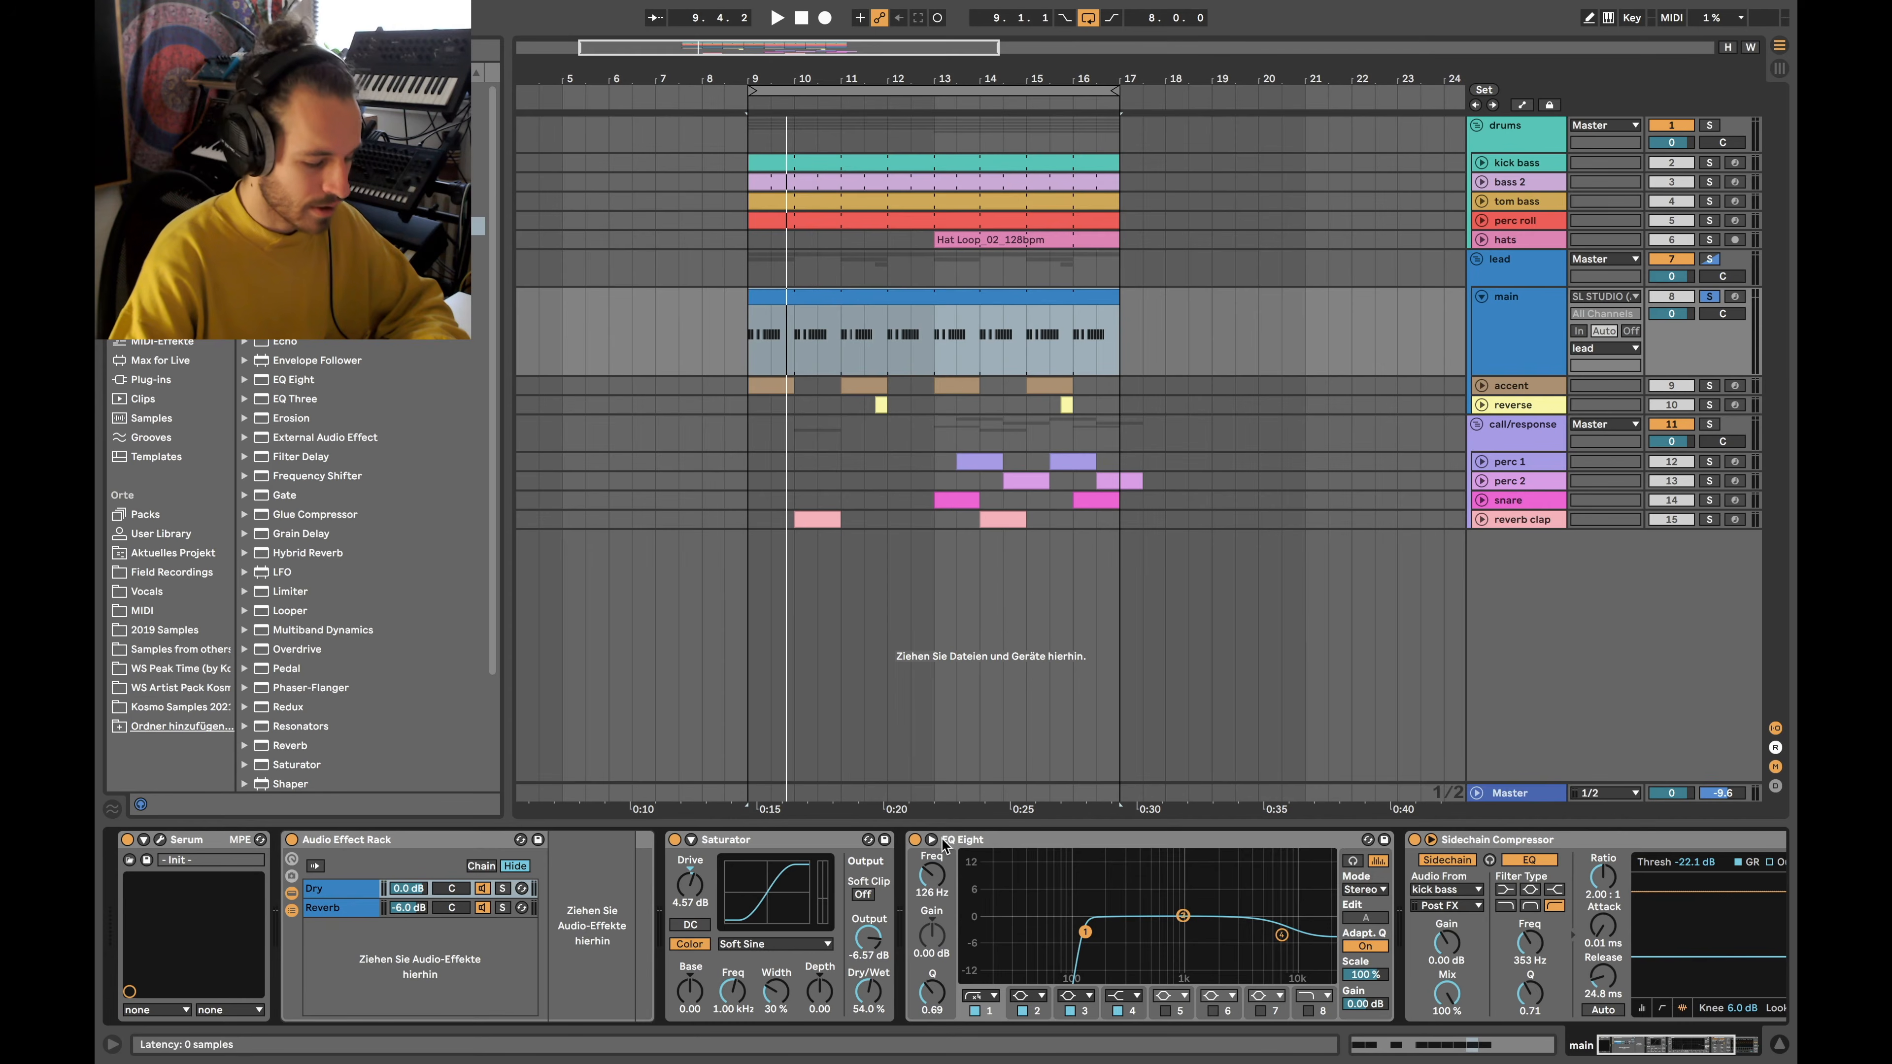
pyautogui.press('space')
pyautogui.click(974, 1012)
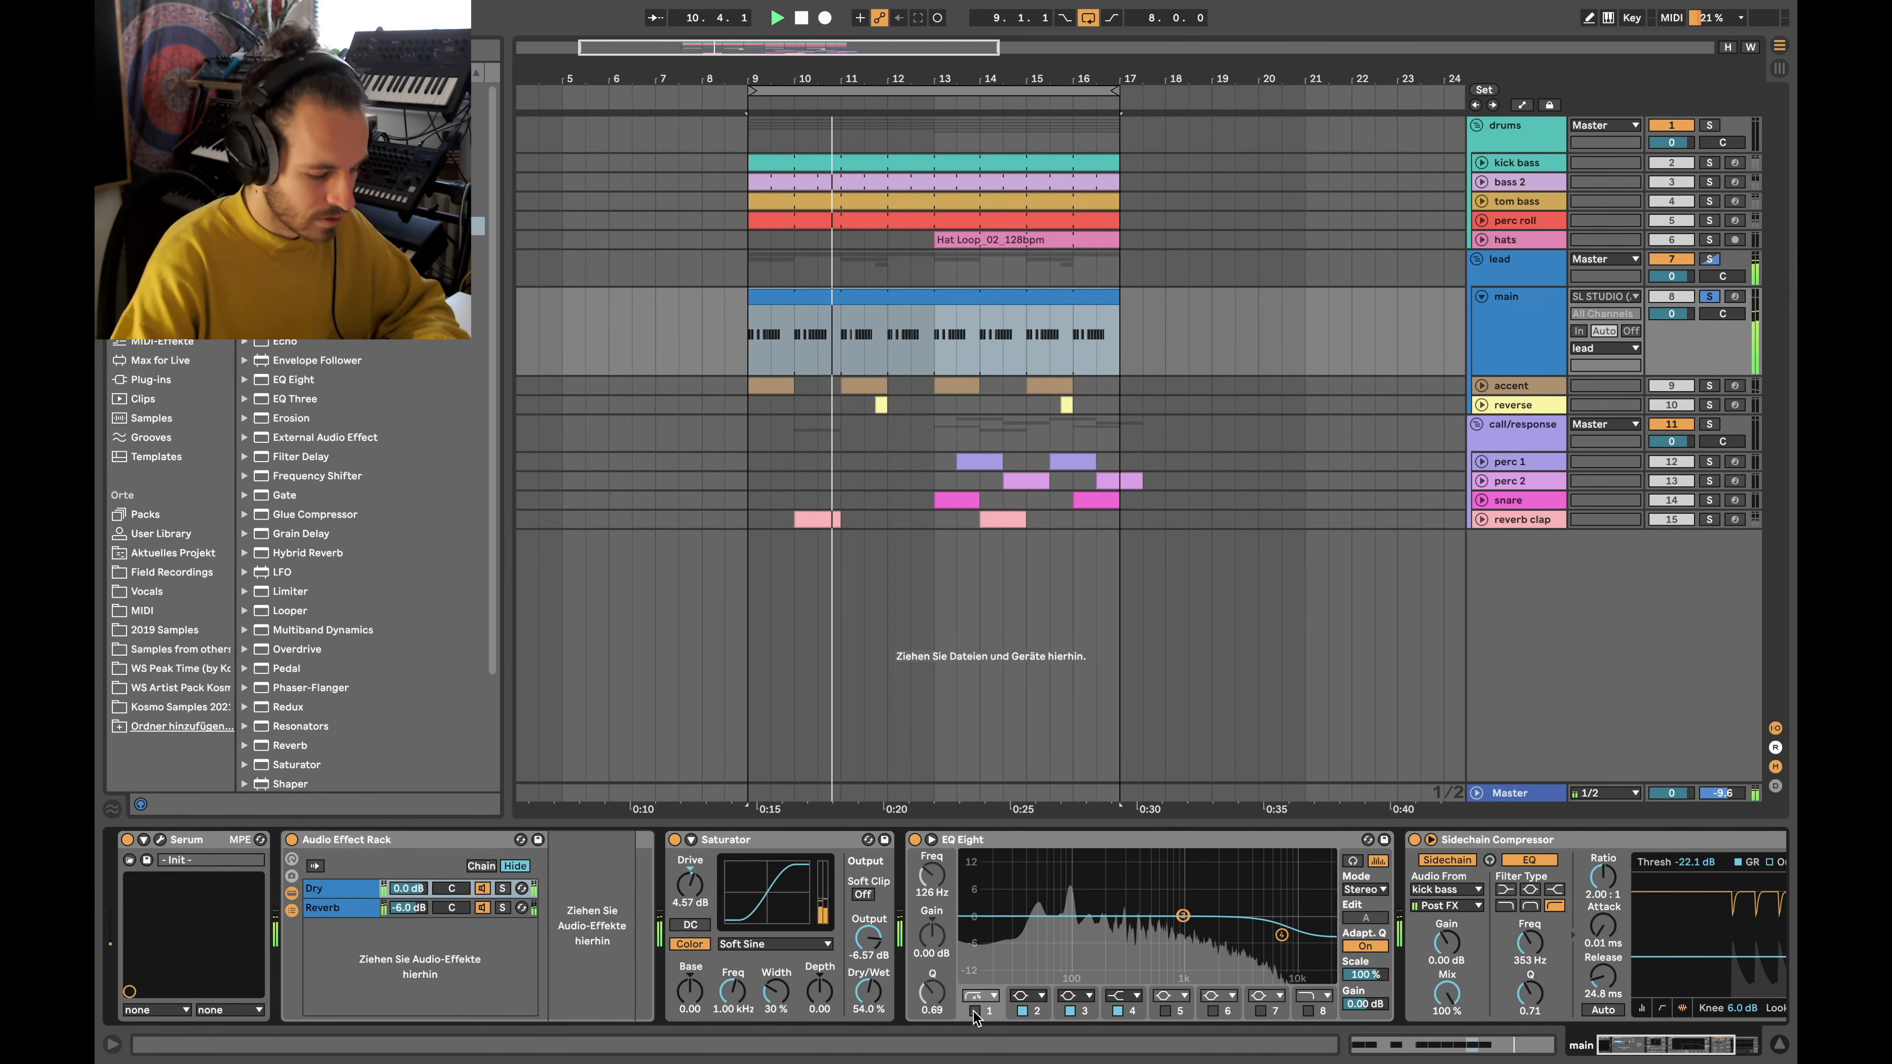
pyautogui.click(974, 1011)
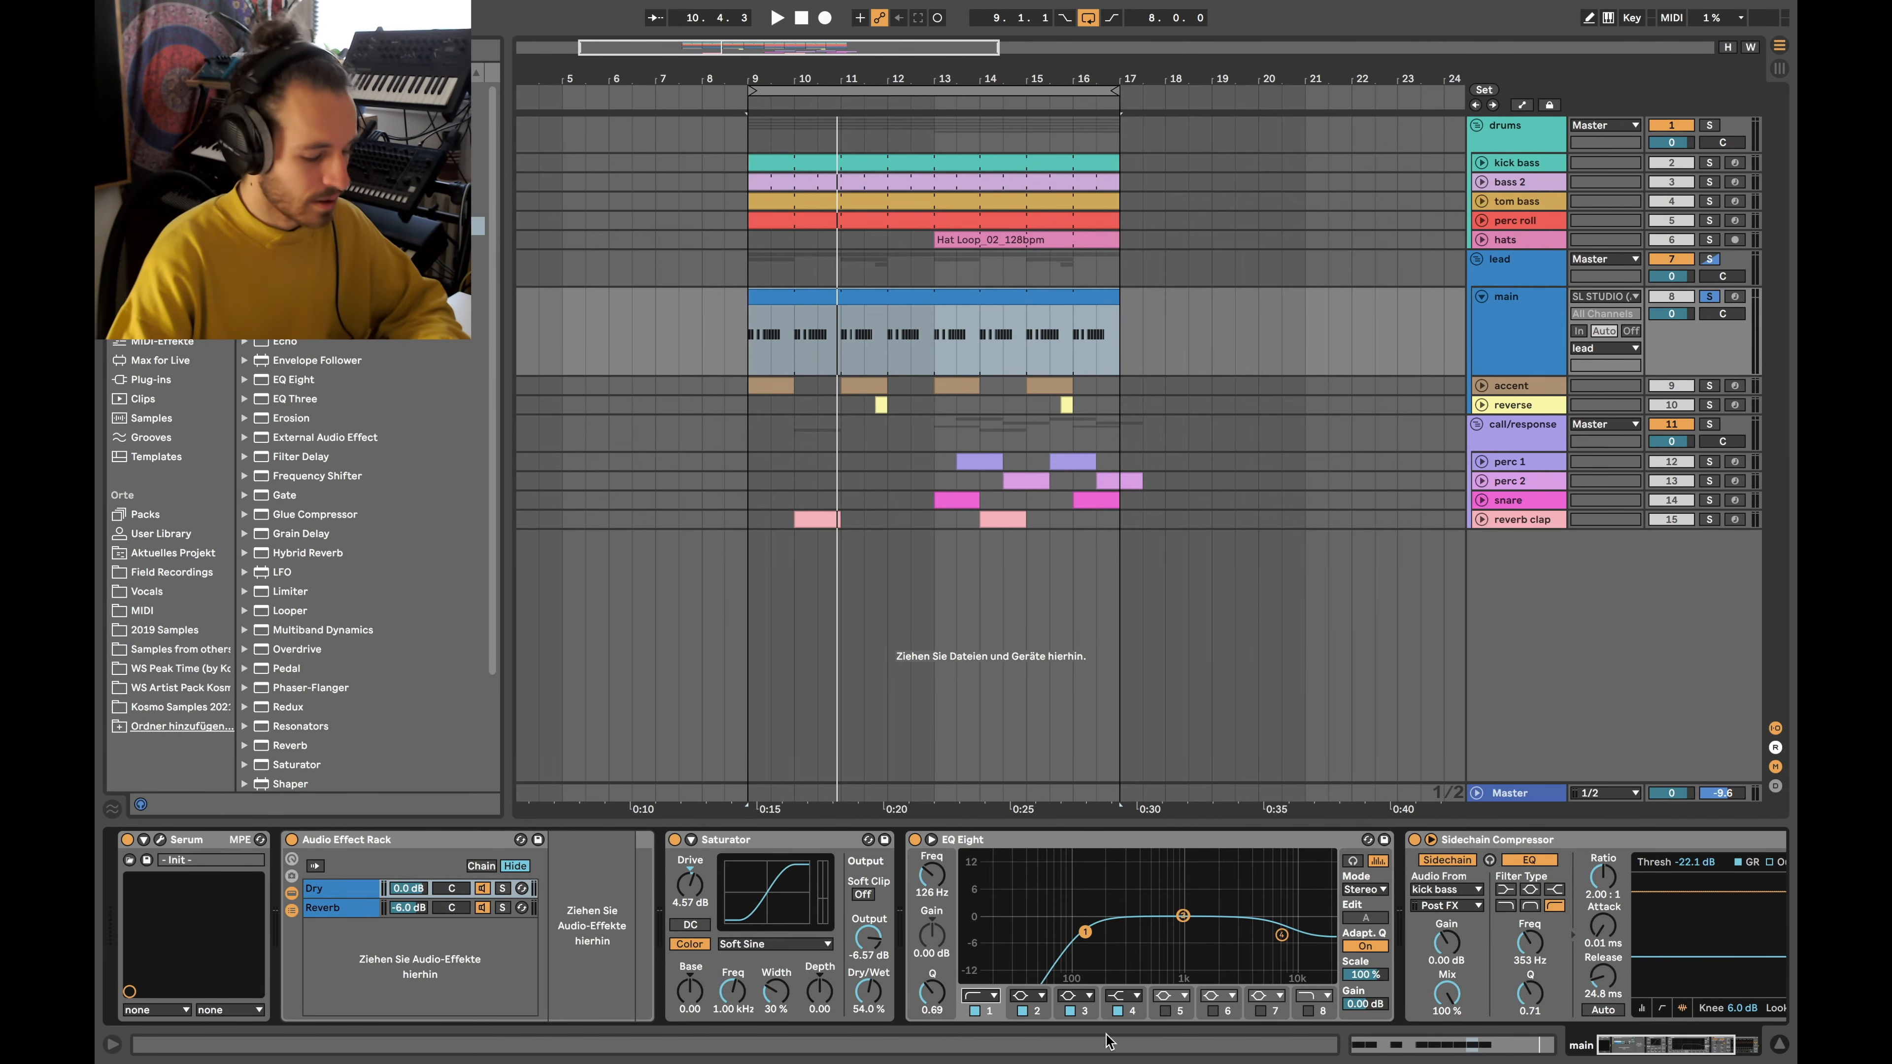
pyautogui.click(991, 993)
pyautogui.click(991, 993)
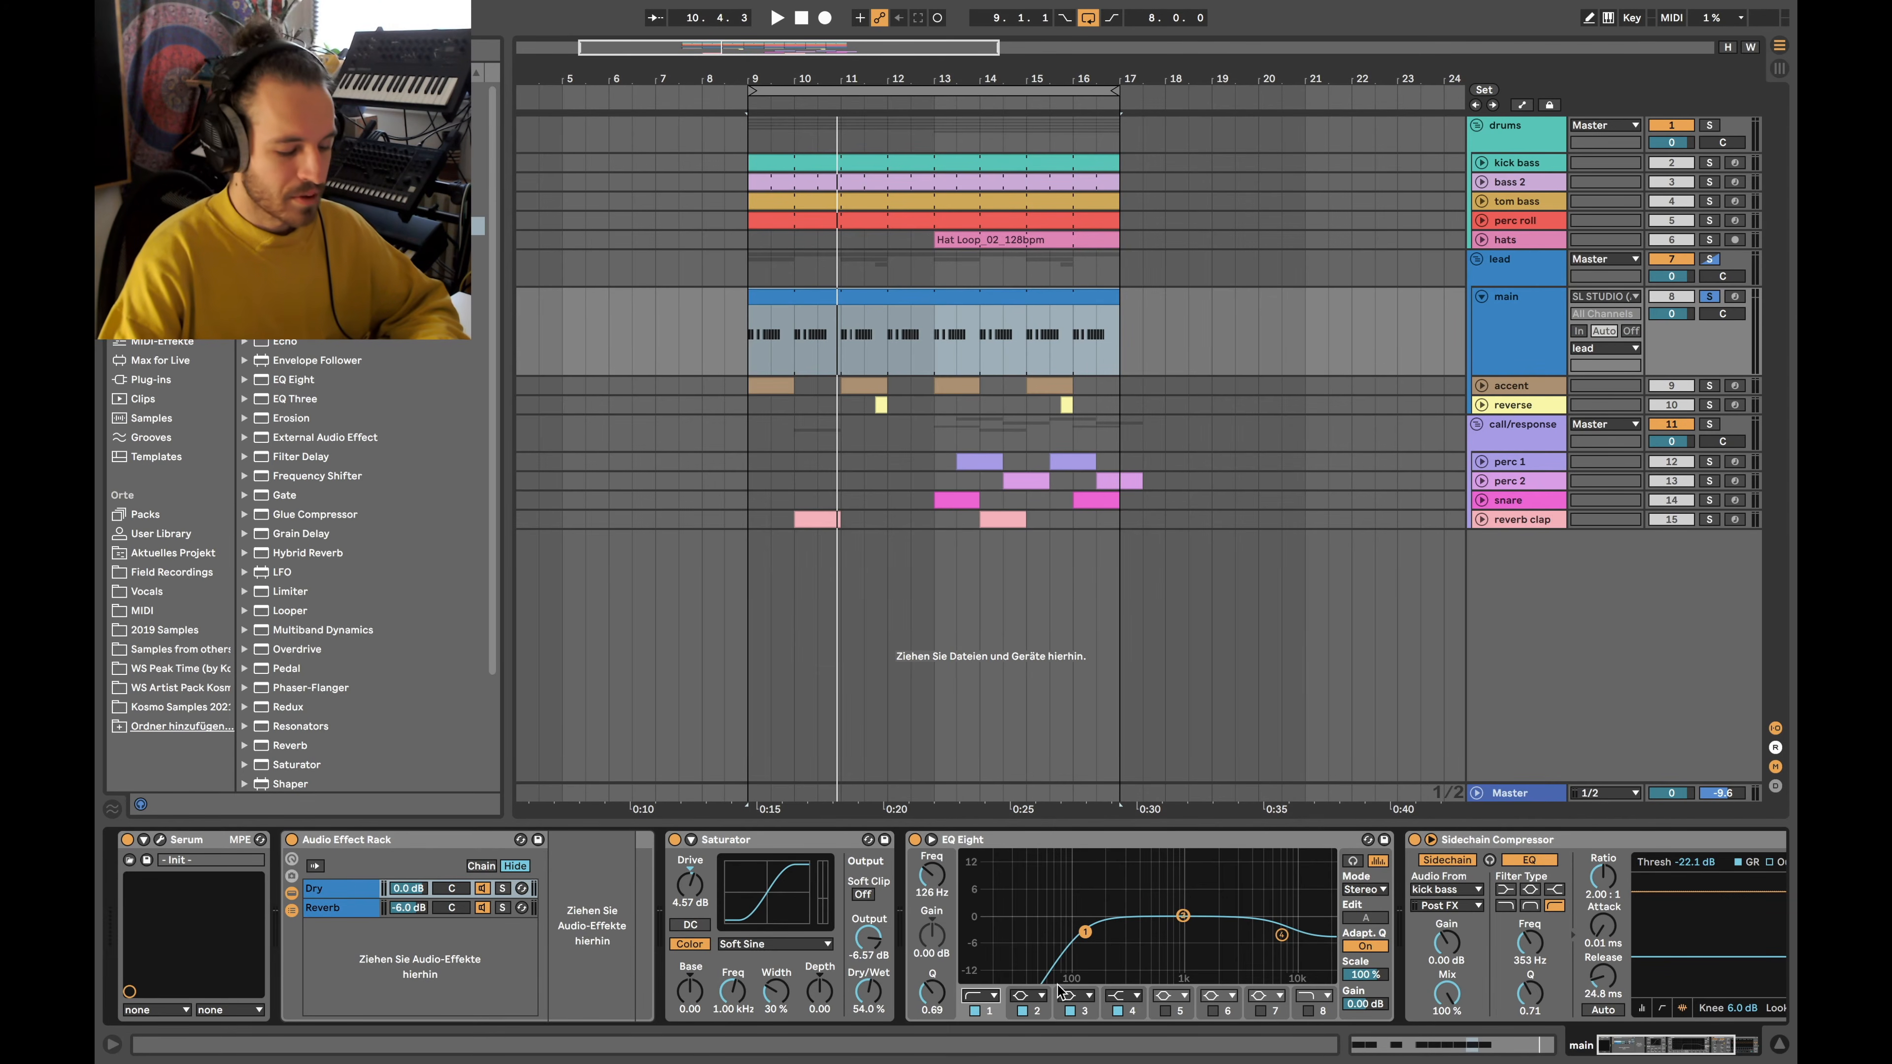
pyautogui.click(984, 996)
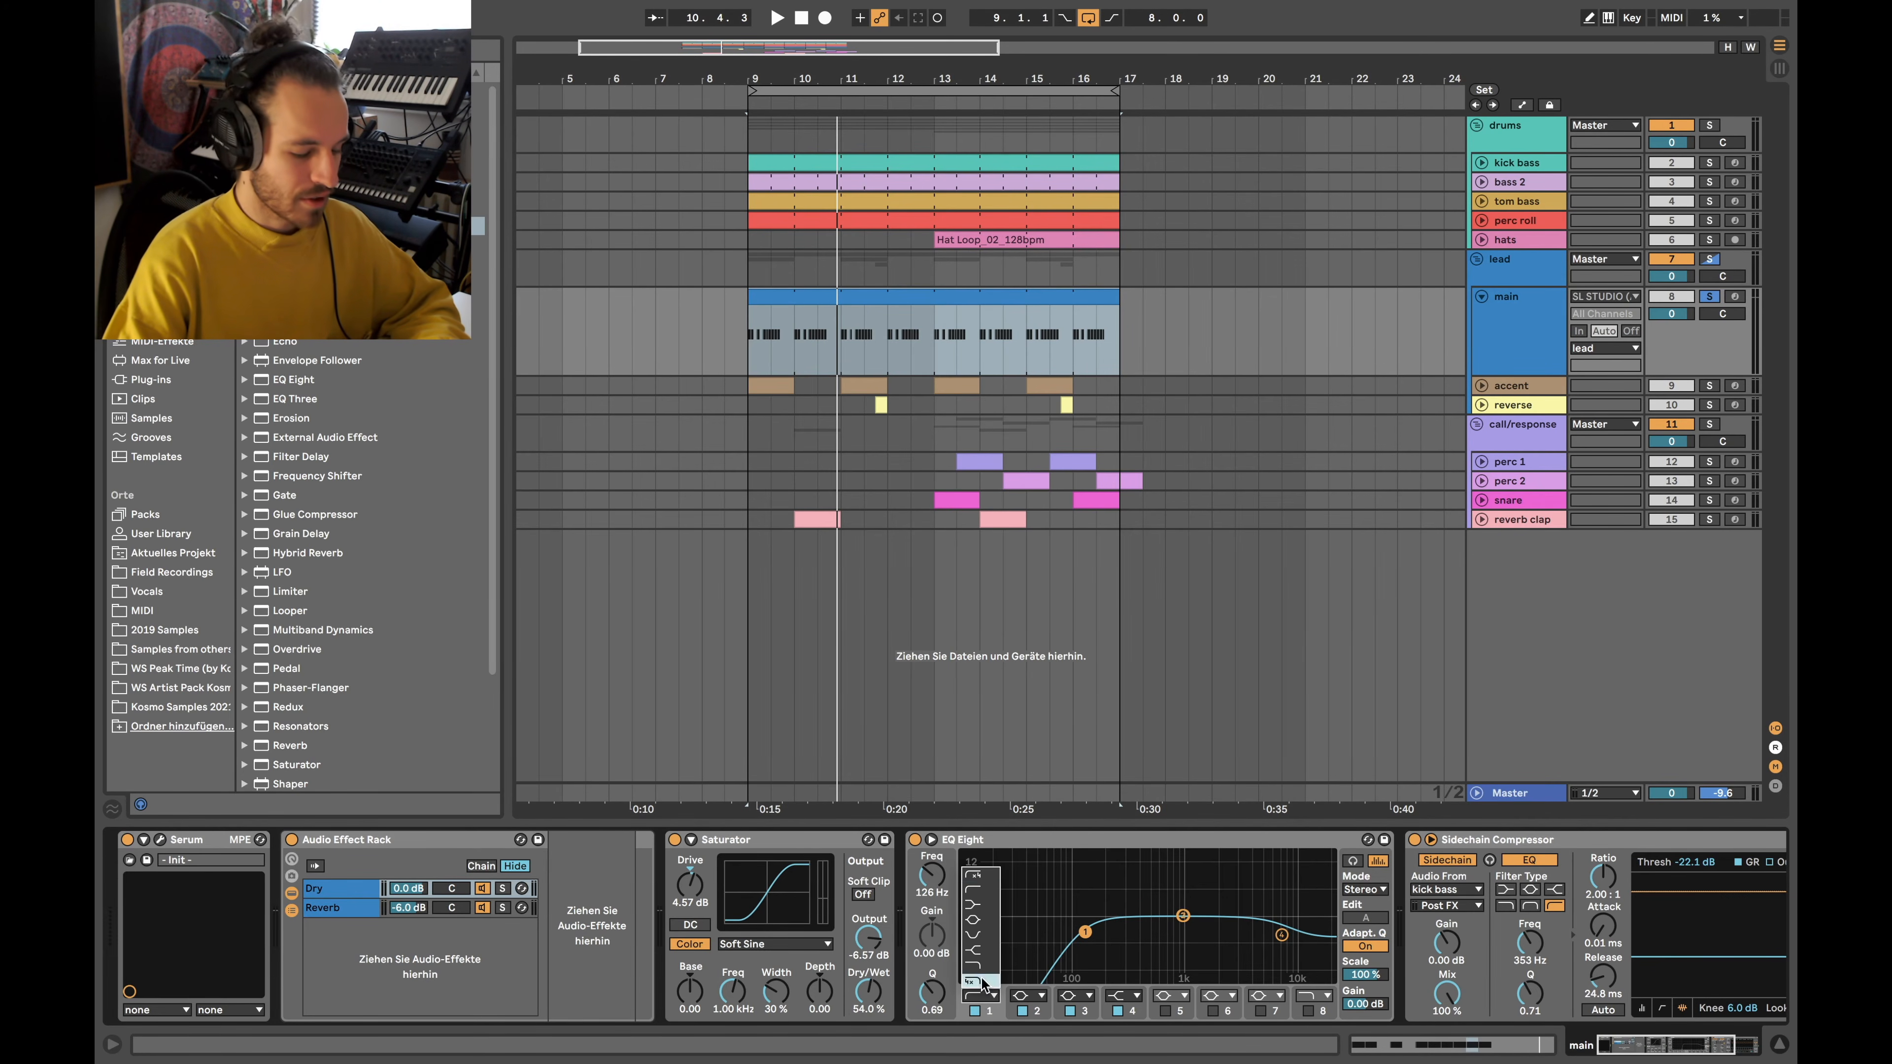
pyautogui.click(981, 873)
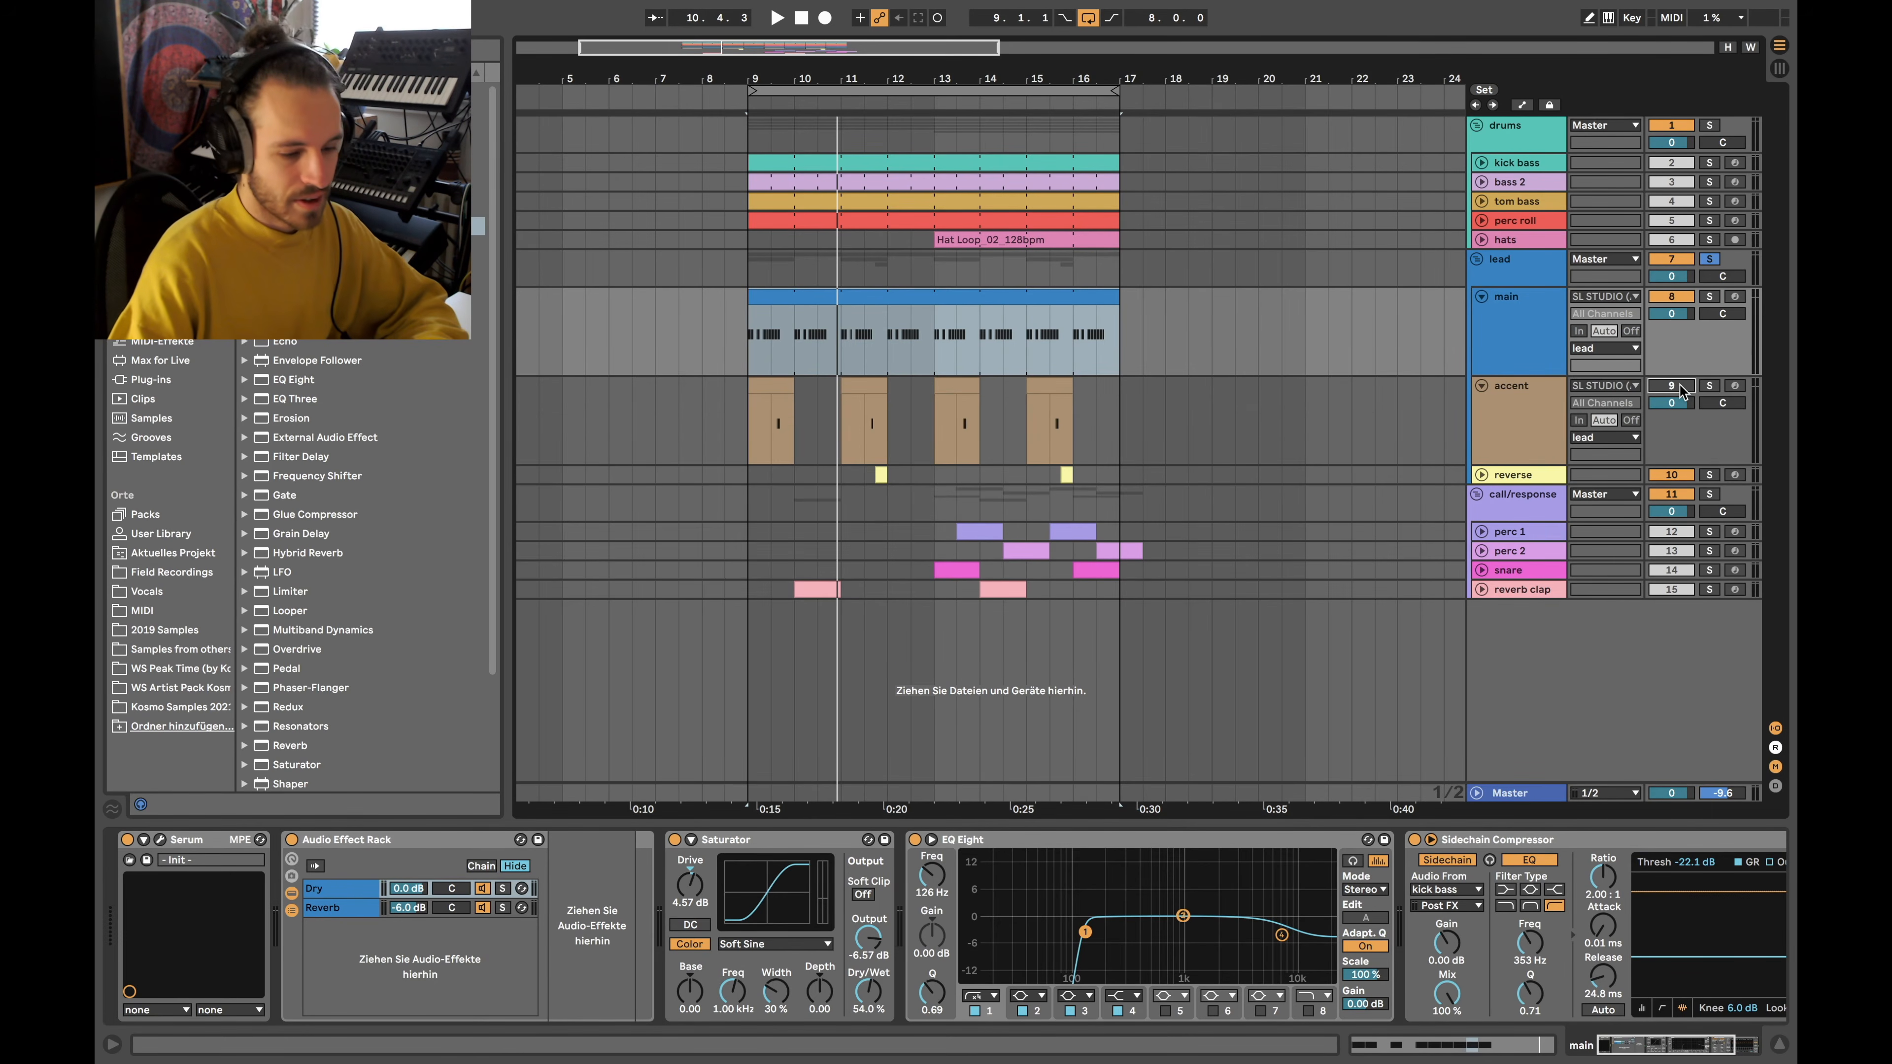
# Solo the drums group and play from bar 9, zoomed in
pyautogui.click(1710, 125)
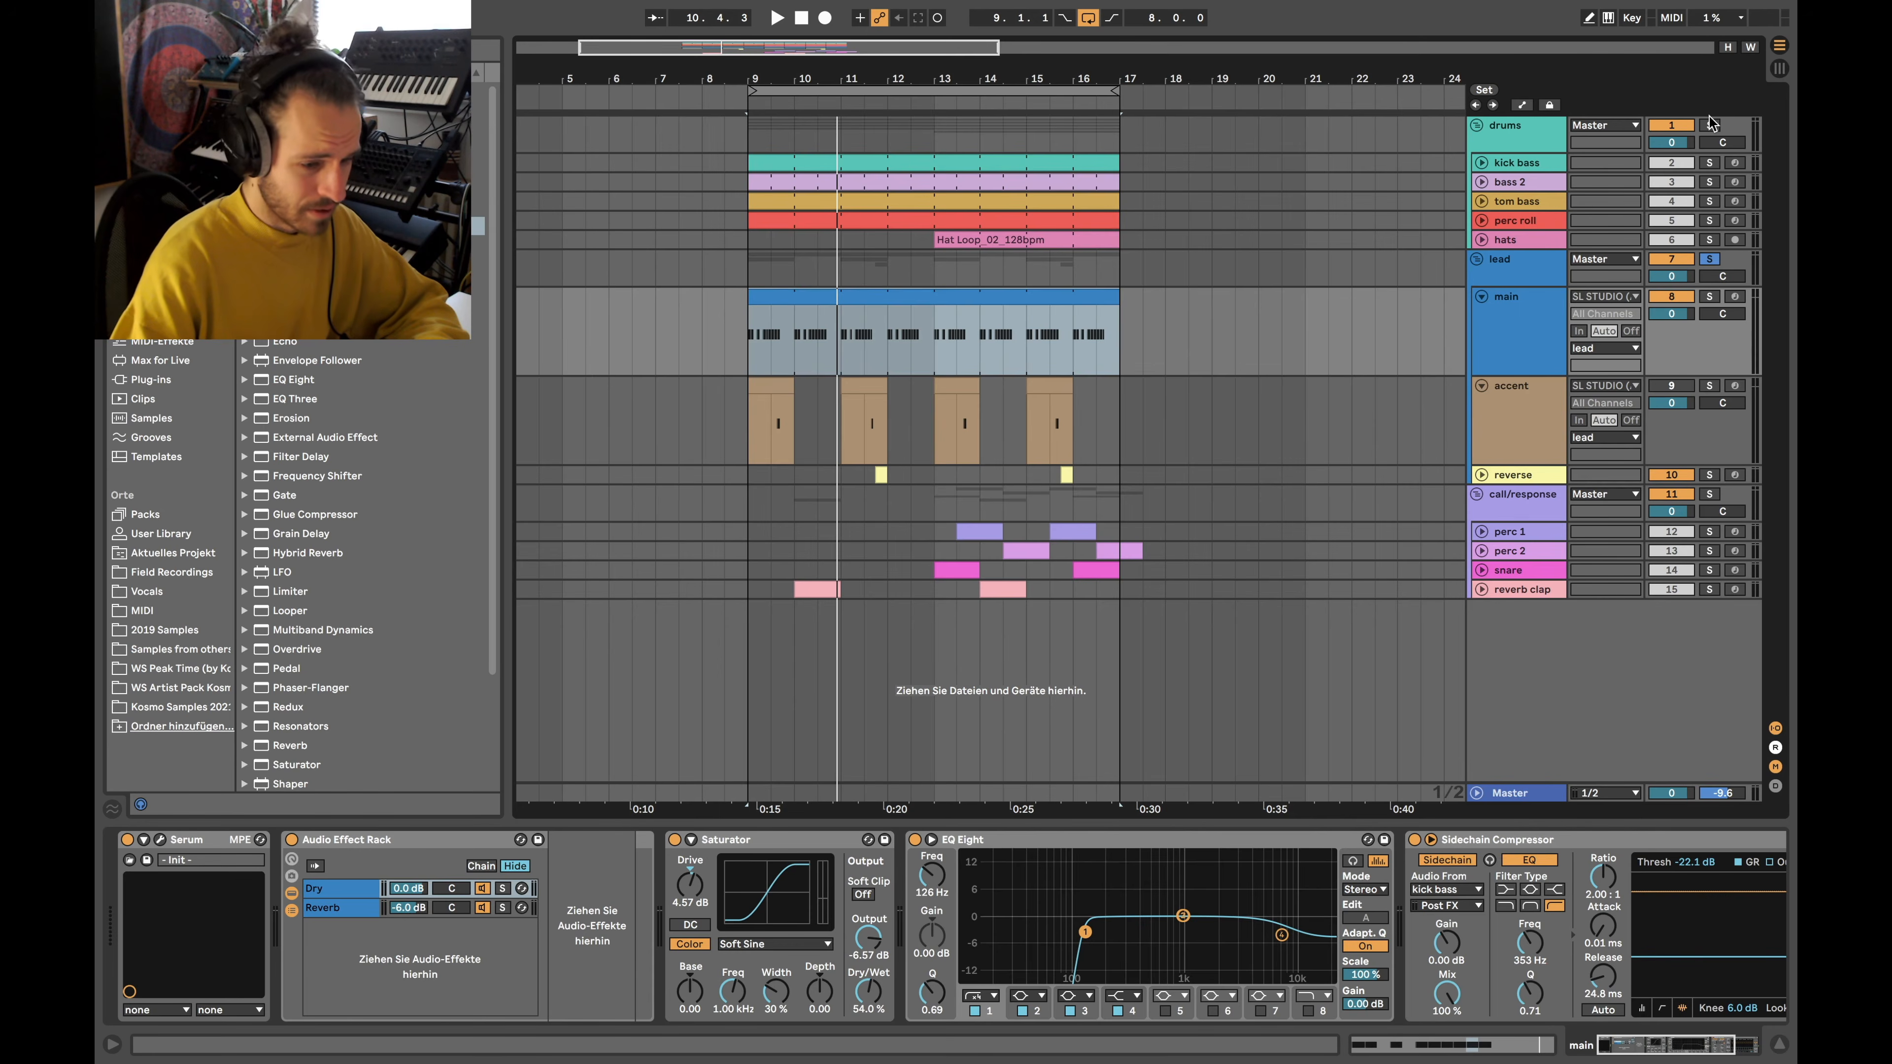
pyautogui.click(750, 126)
pyautogui.press('space')
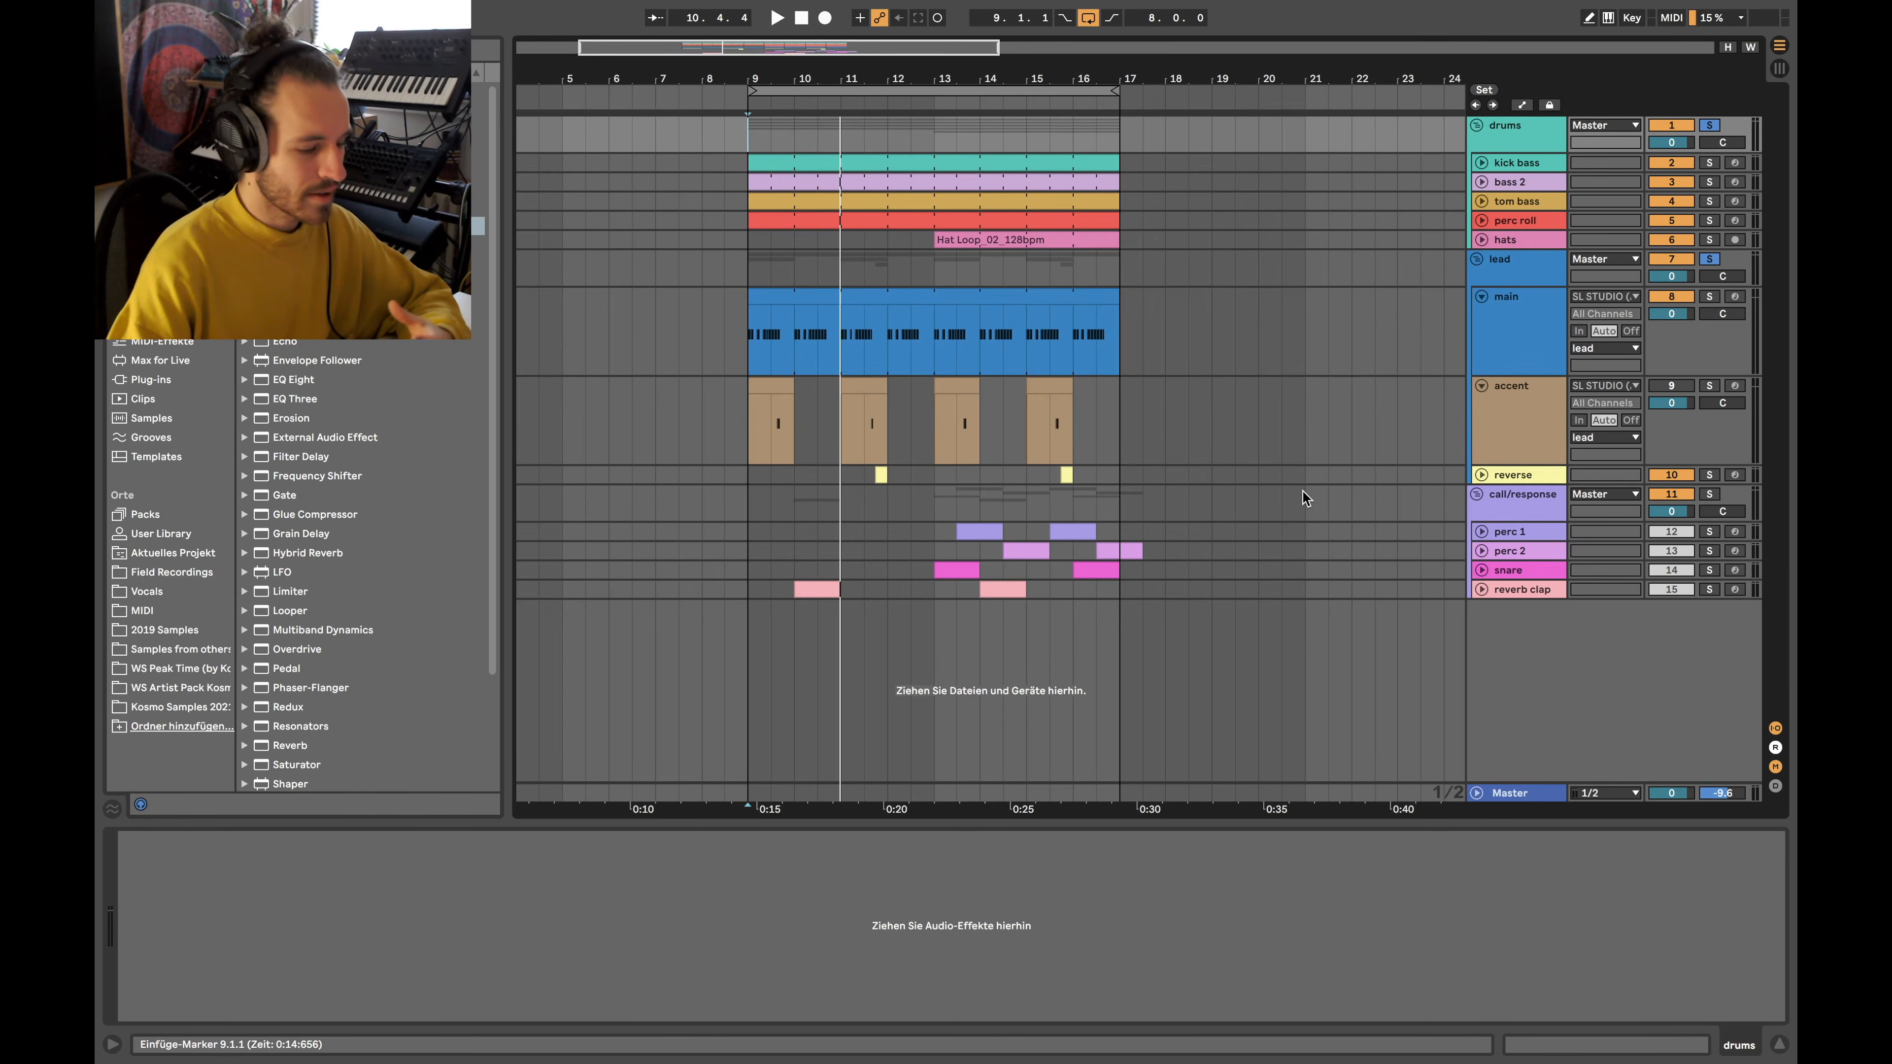
pyautogui.press('+')
pyautogui.press('+')
# Switch the accent track back on, show its devices, and listen during playback
pyautogui.click(1670, 385)
pyautogui.click(745, 431)
pyautogui.press('space')
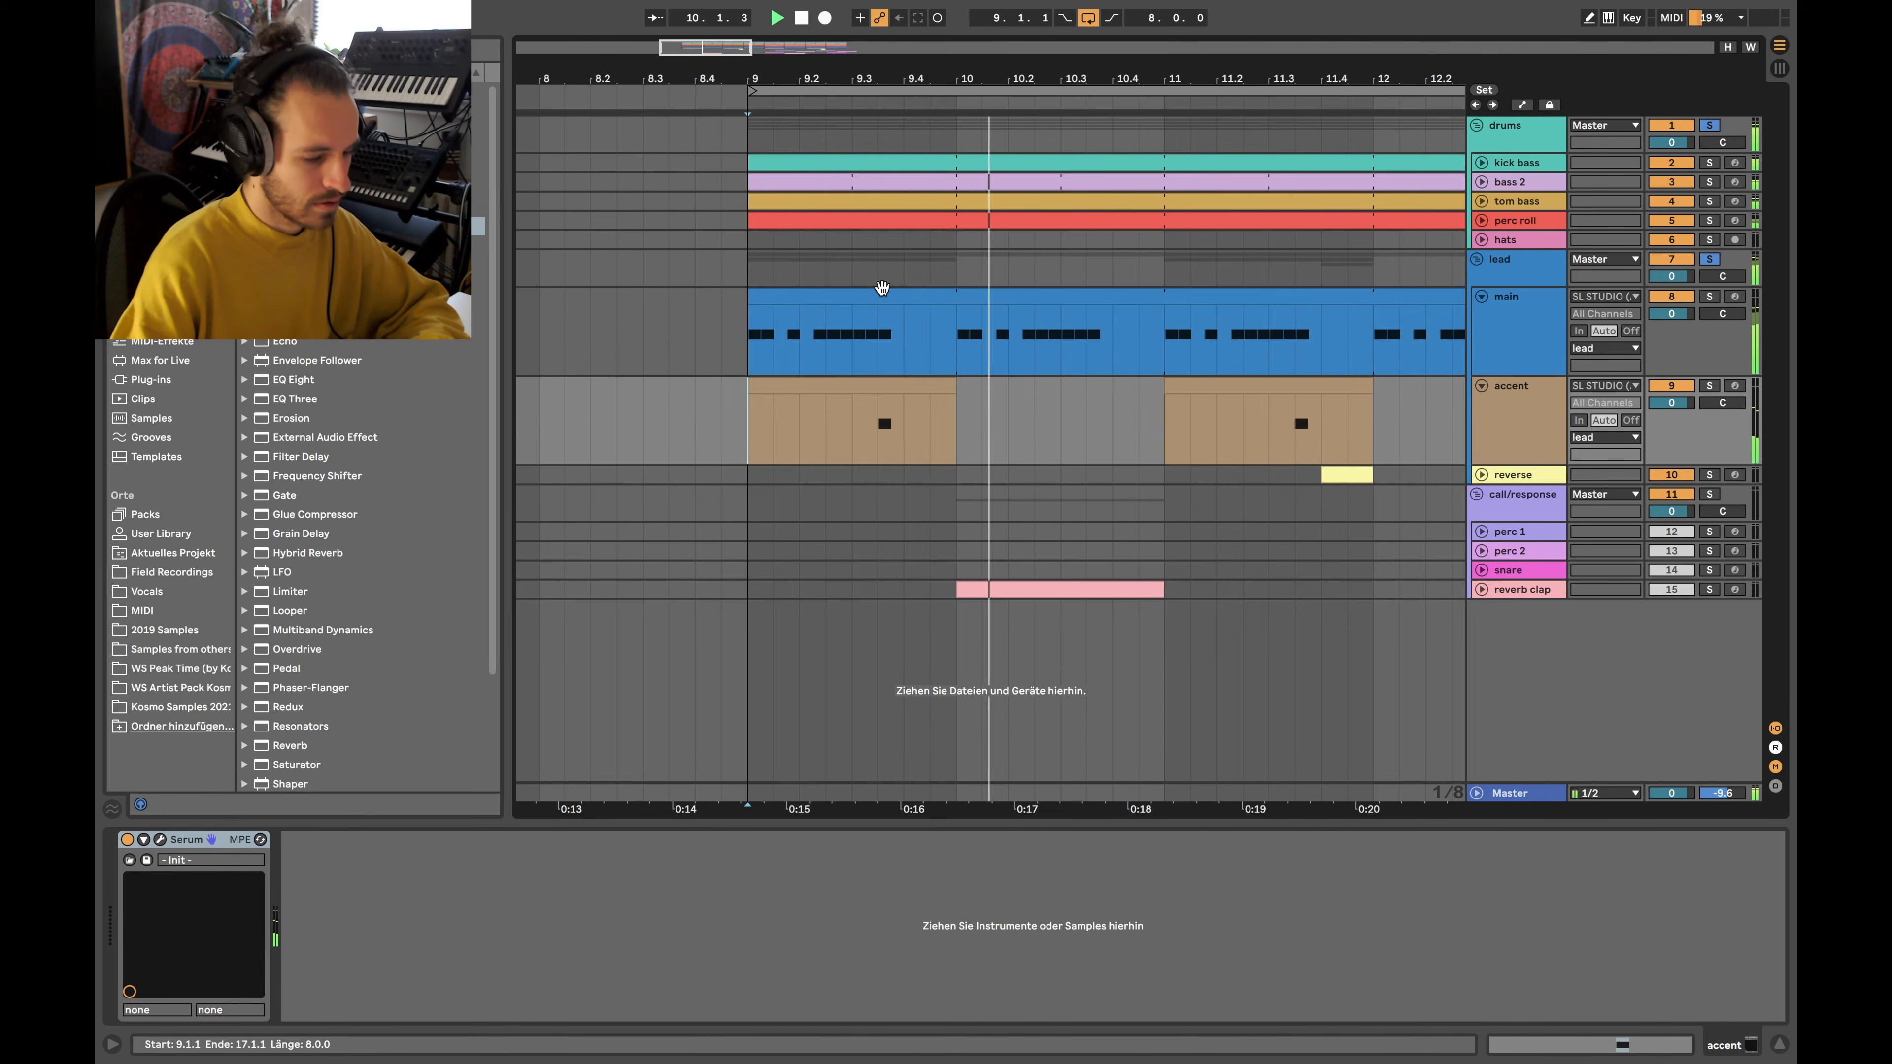
pyautogui.scroll(-5, 882, 288)
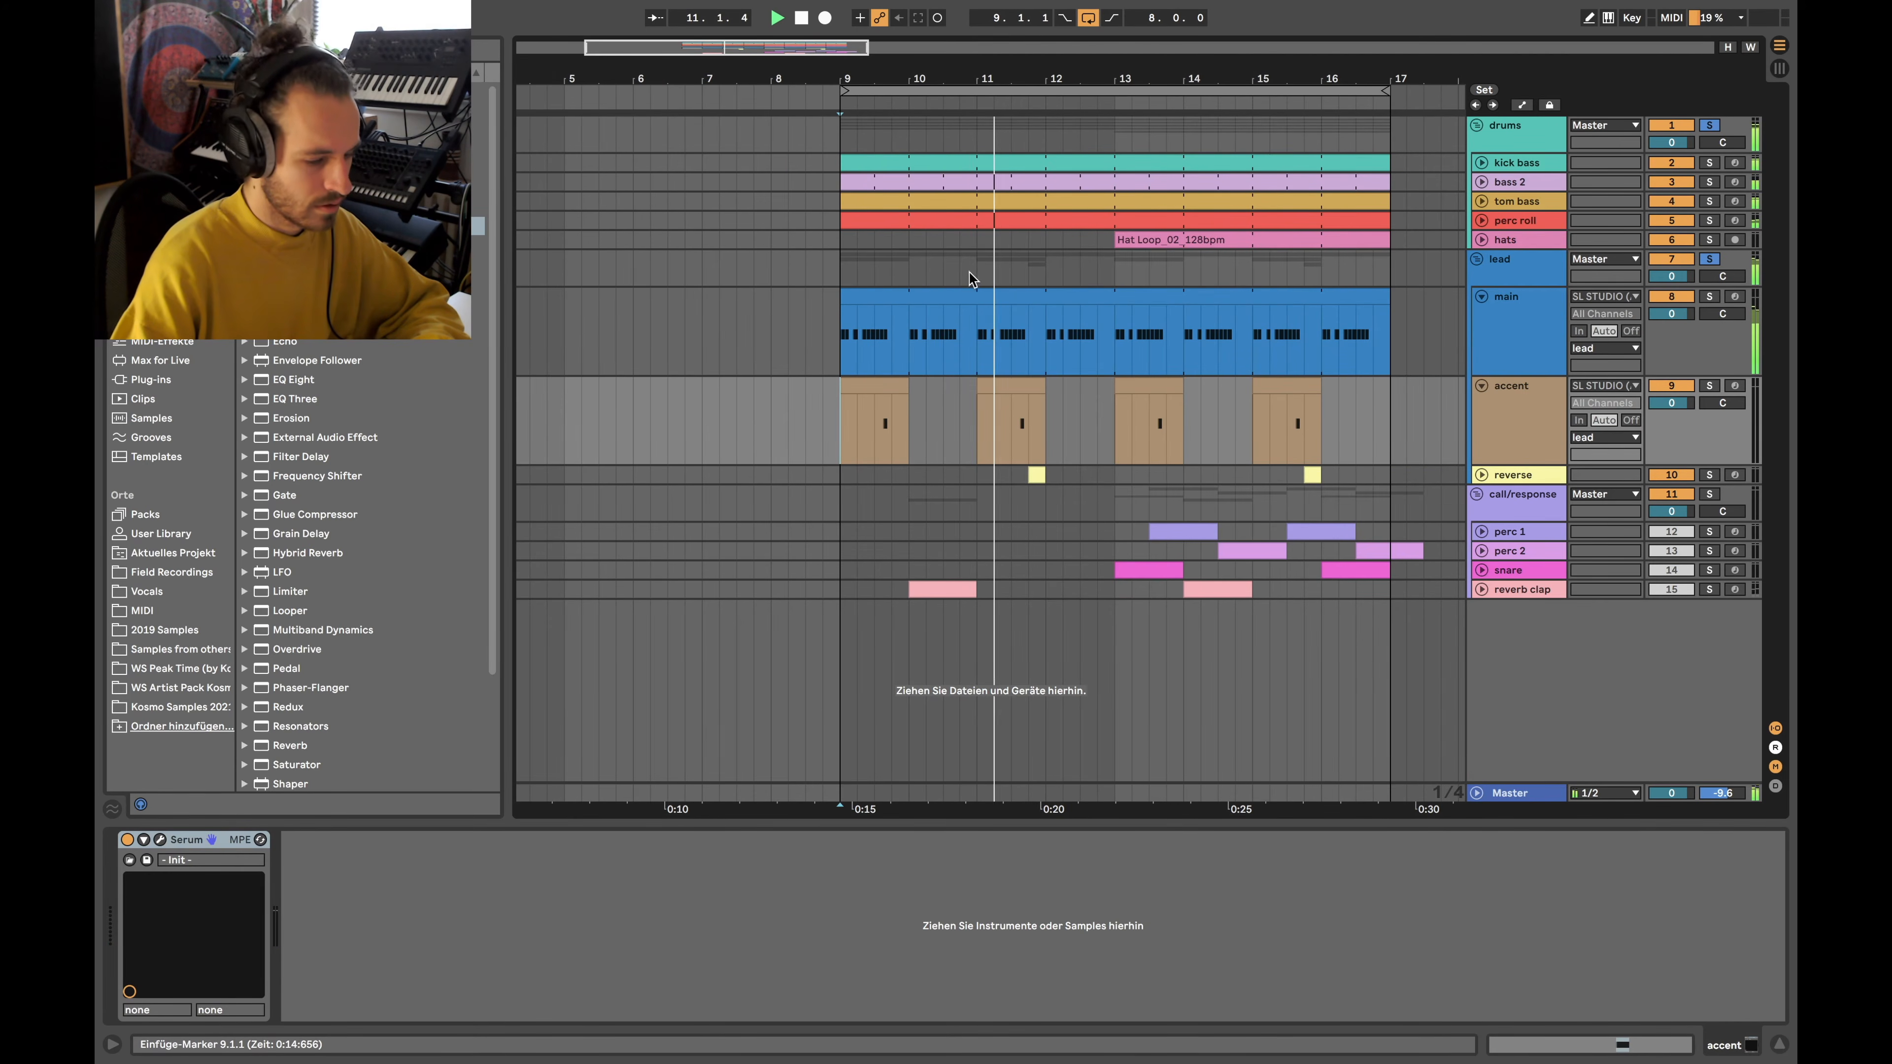
pyautogui.scroll(5, 1003, 264)
pyautogui.scroll(-5, 1067, 292)
pyautogui.press('space')
pyautogui.scroll(5, 1070, 403)
# Select around the reverse clip at bars 11–12 and set the insert point at 12.1.1
pyautogui.moveTo(959, 436); pyautogui.dragTo(1117, 512)
pyautogui.click(1482, 477)
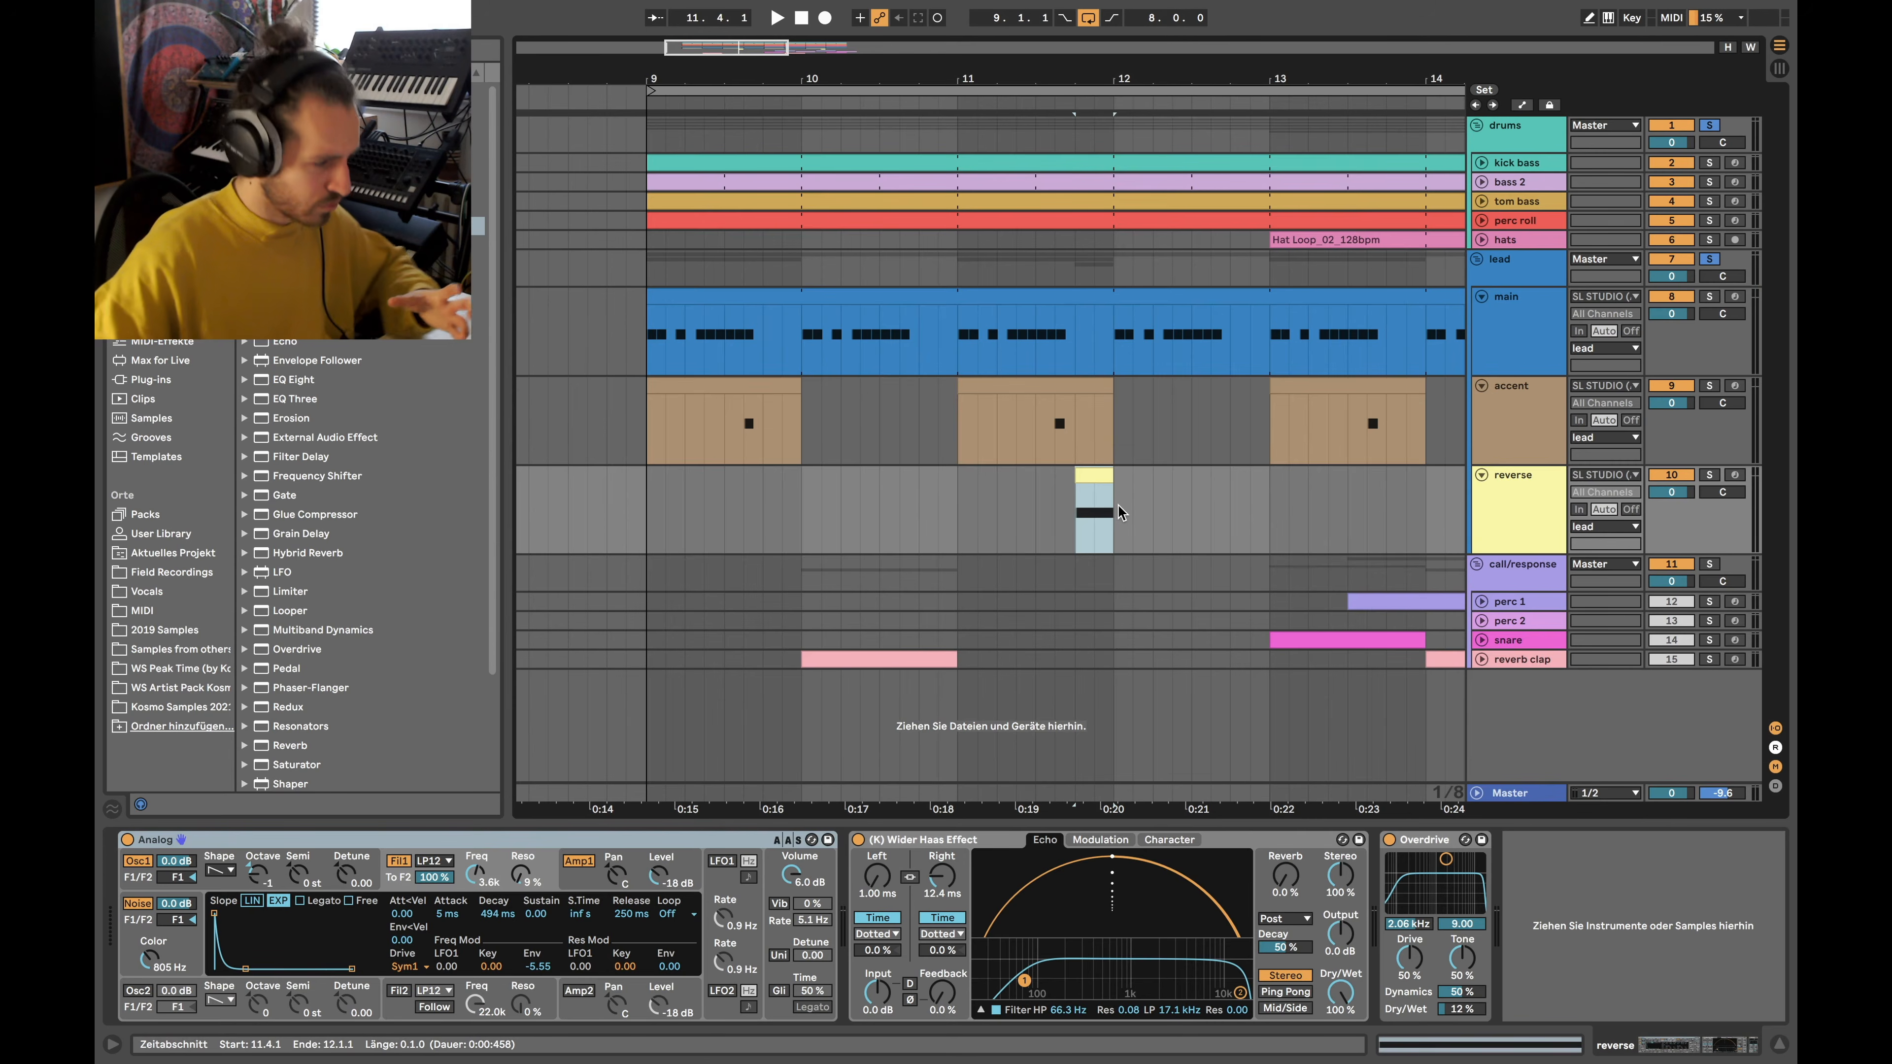
pyautogui.moveTo(1075, 327); pyautogui.dragTo(1123, 492)
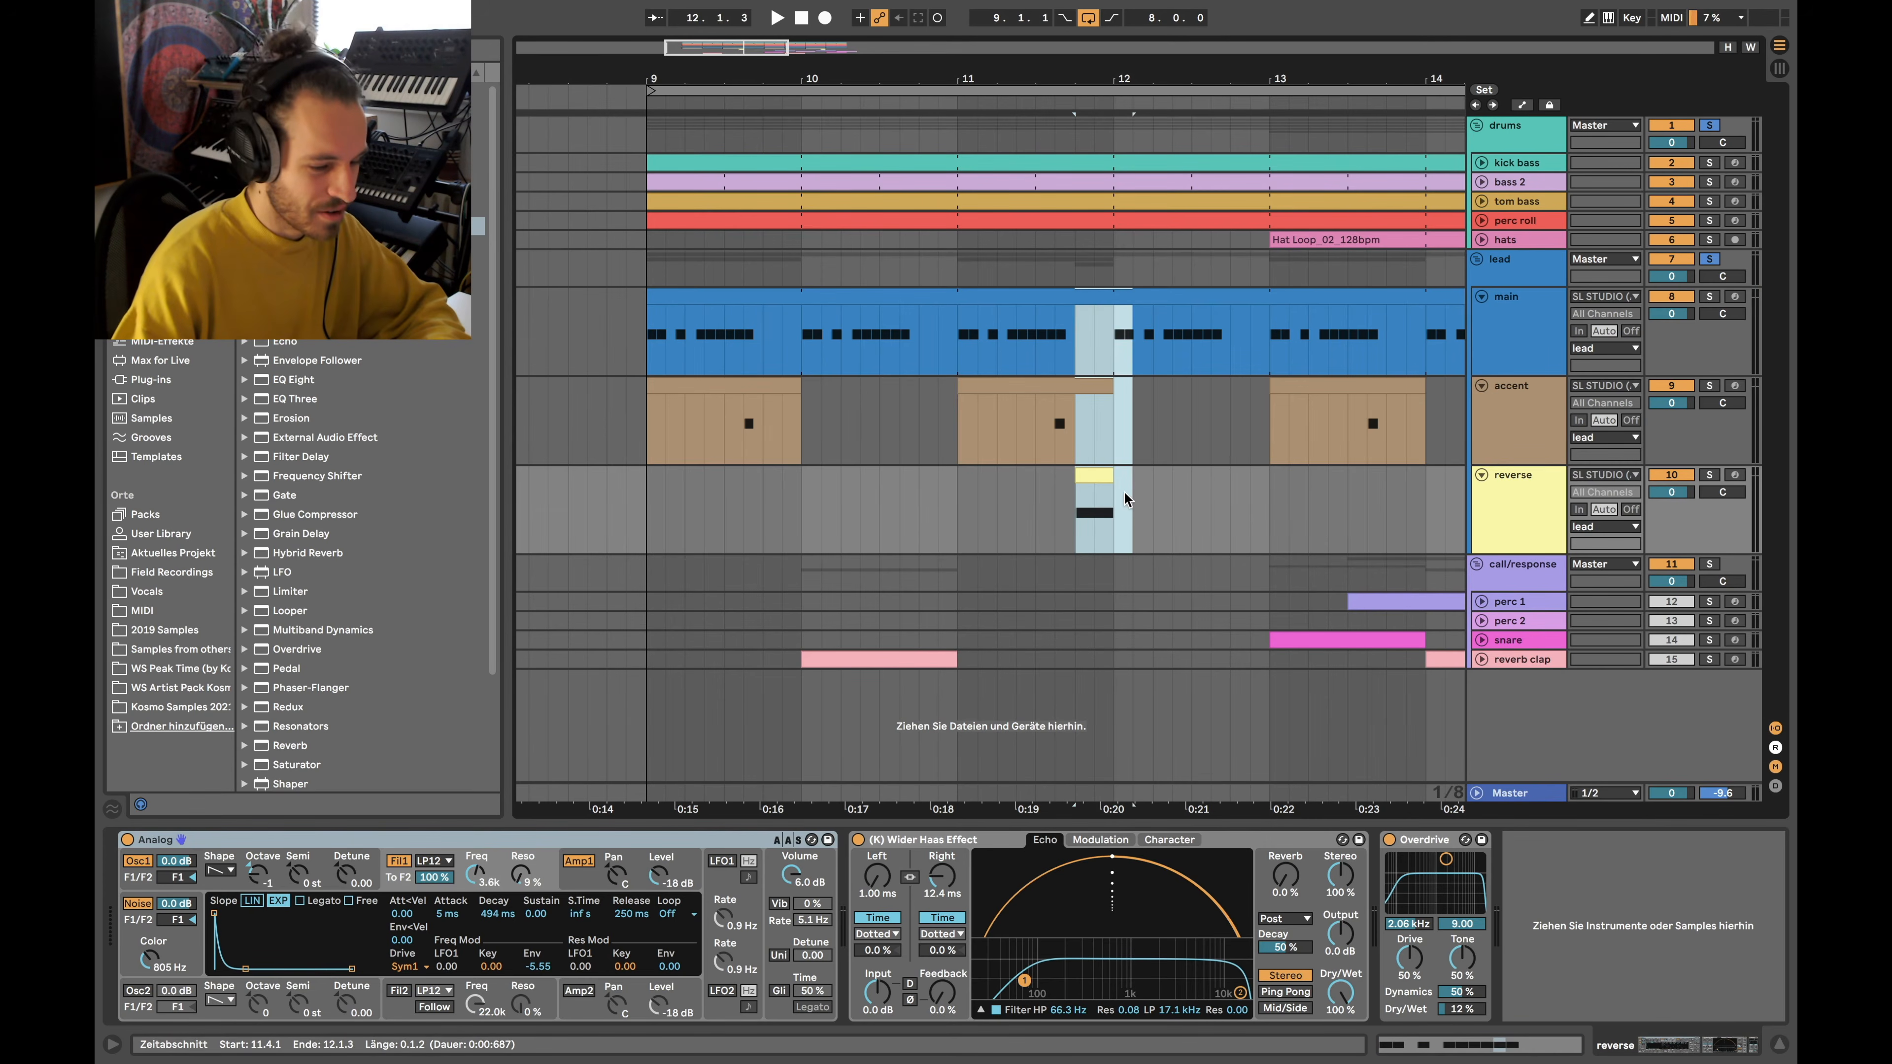
pyautogui.moveTo(1116, 338); pyautogui.dragTo(1115, 387)
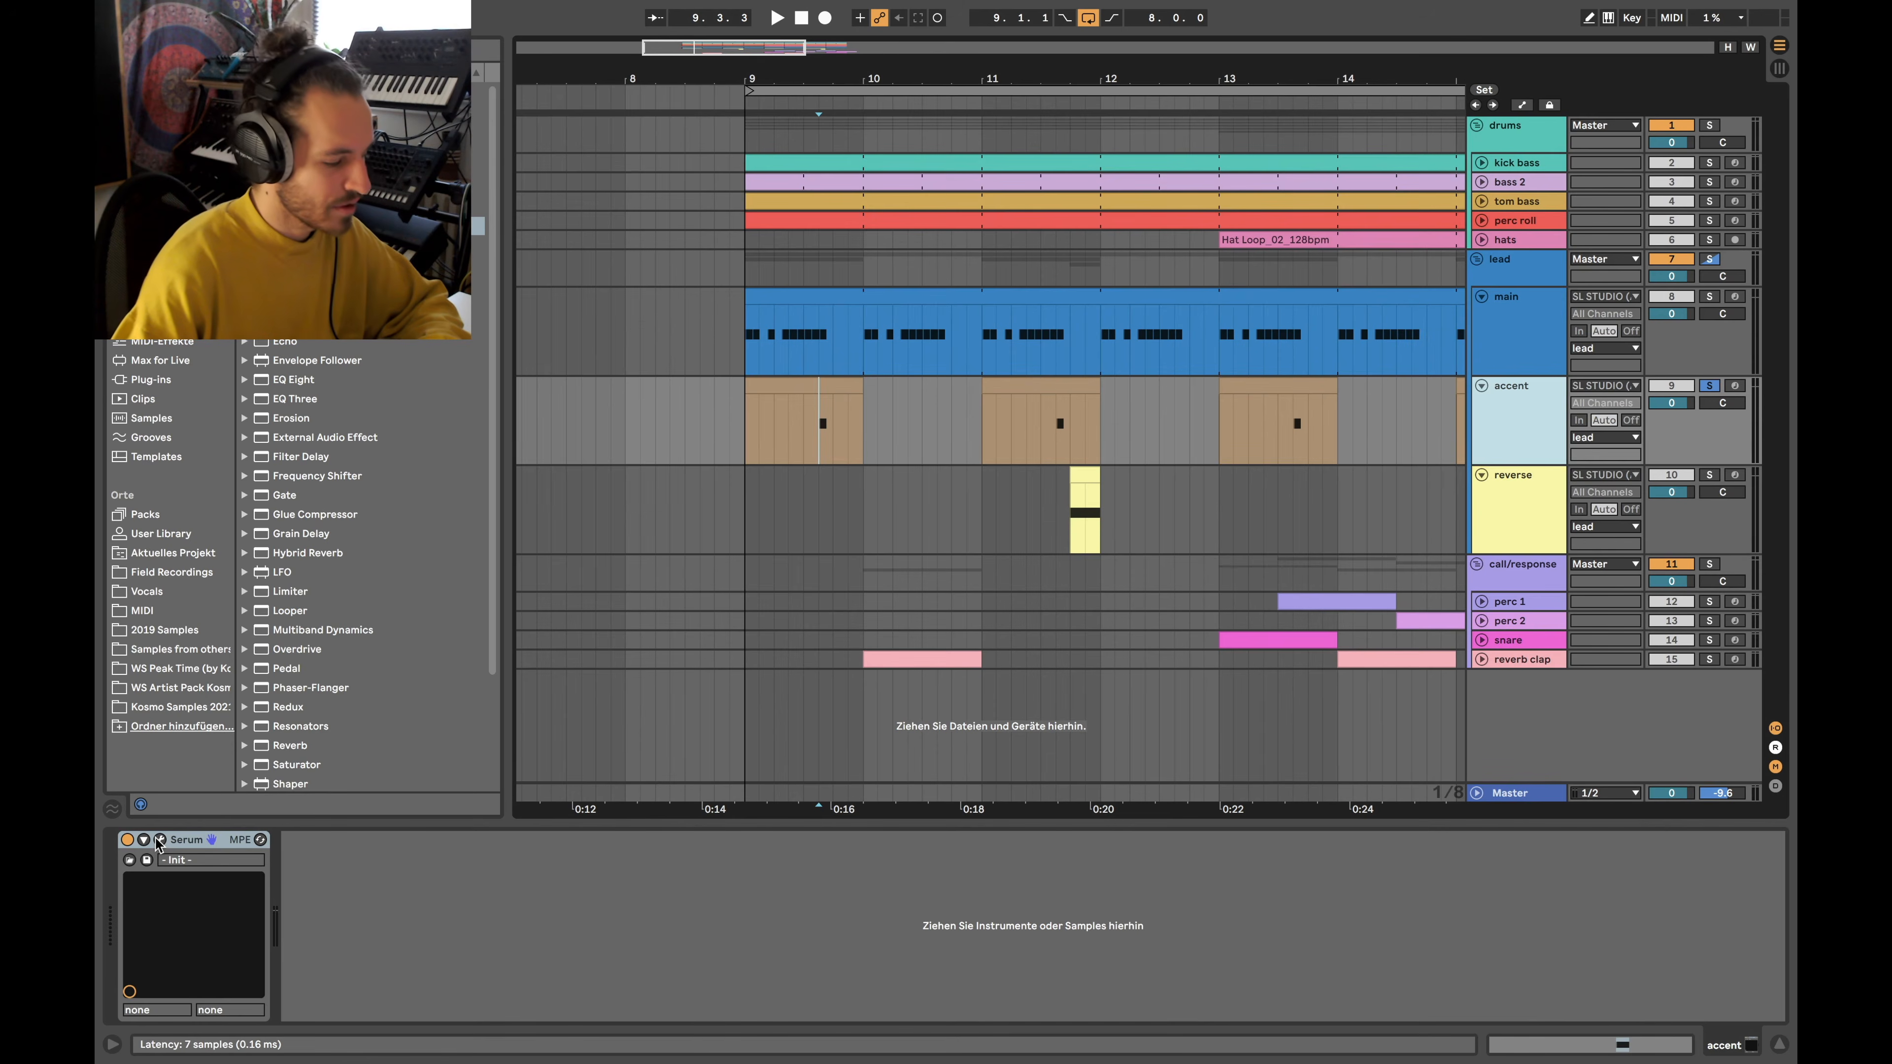
# Open accent's Serum window and set its sub oscillator to a sine wave
pyautogui.click(160, 840)
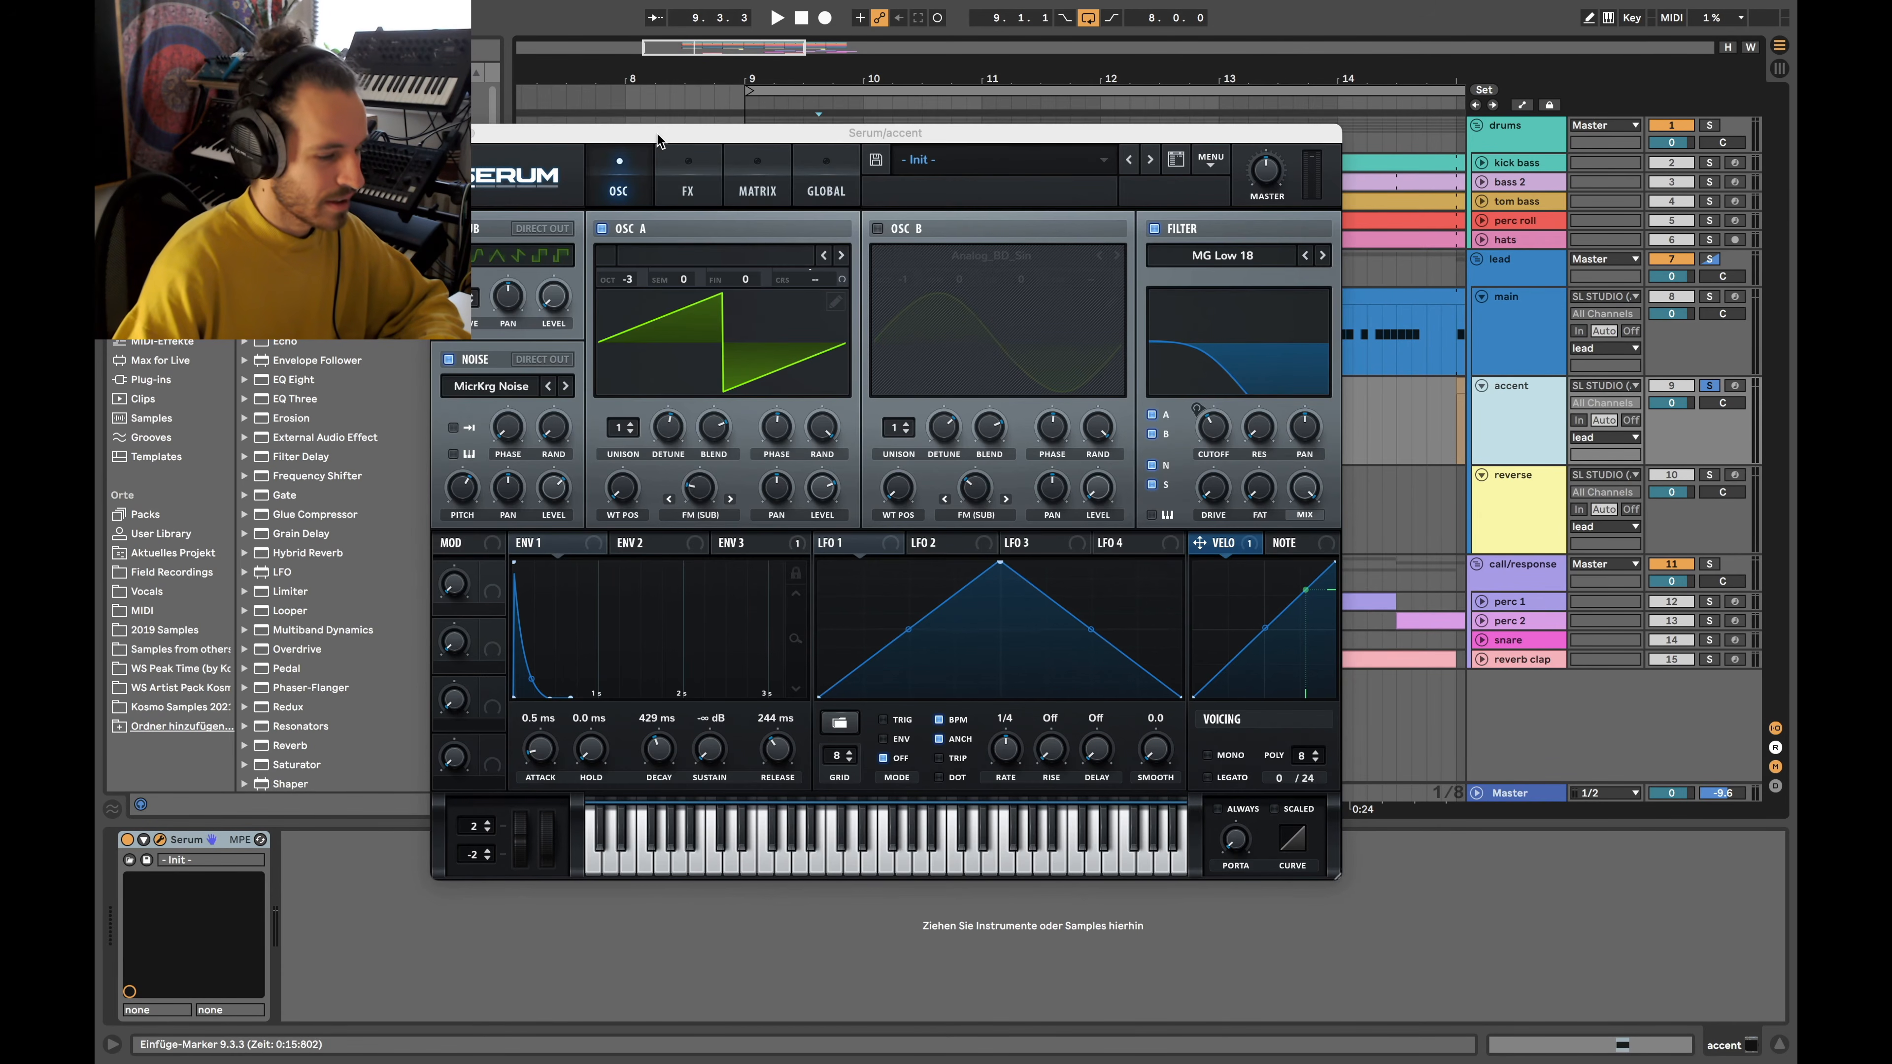
pyautogui.moveTo(656, 132); pyautogui.dragTo(636, 109)
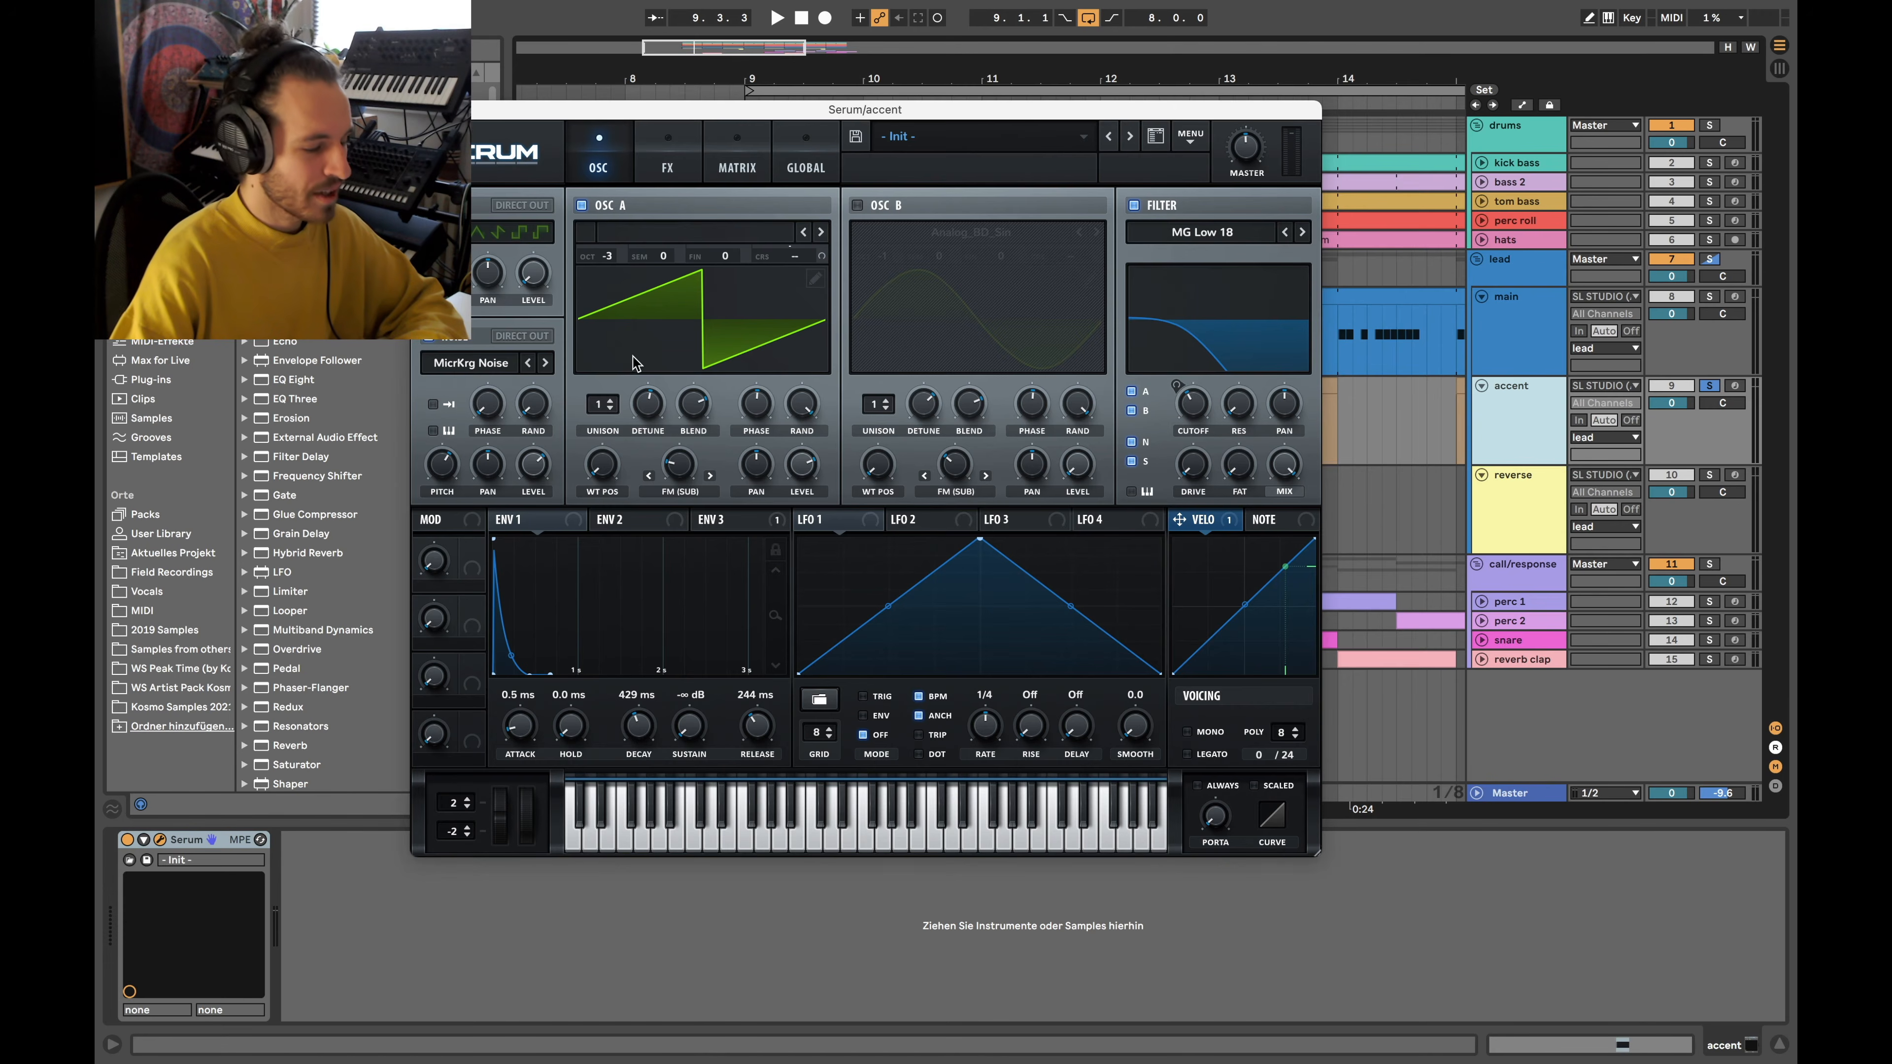
pyautogui.click(498, 232)
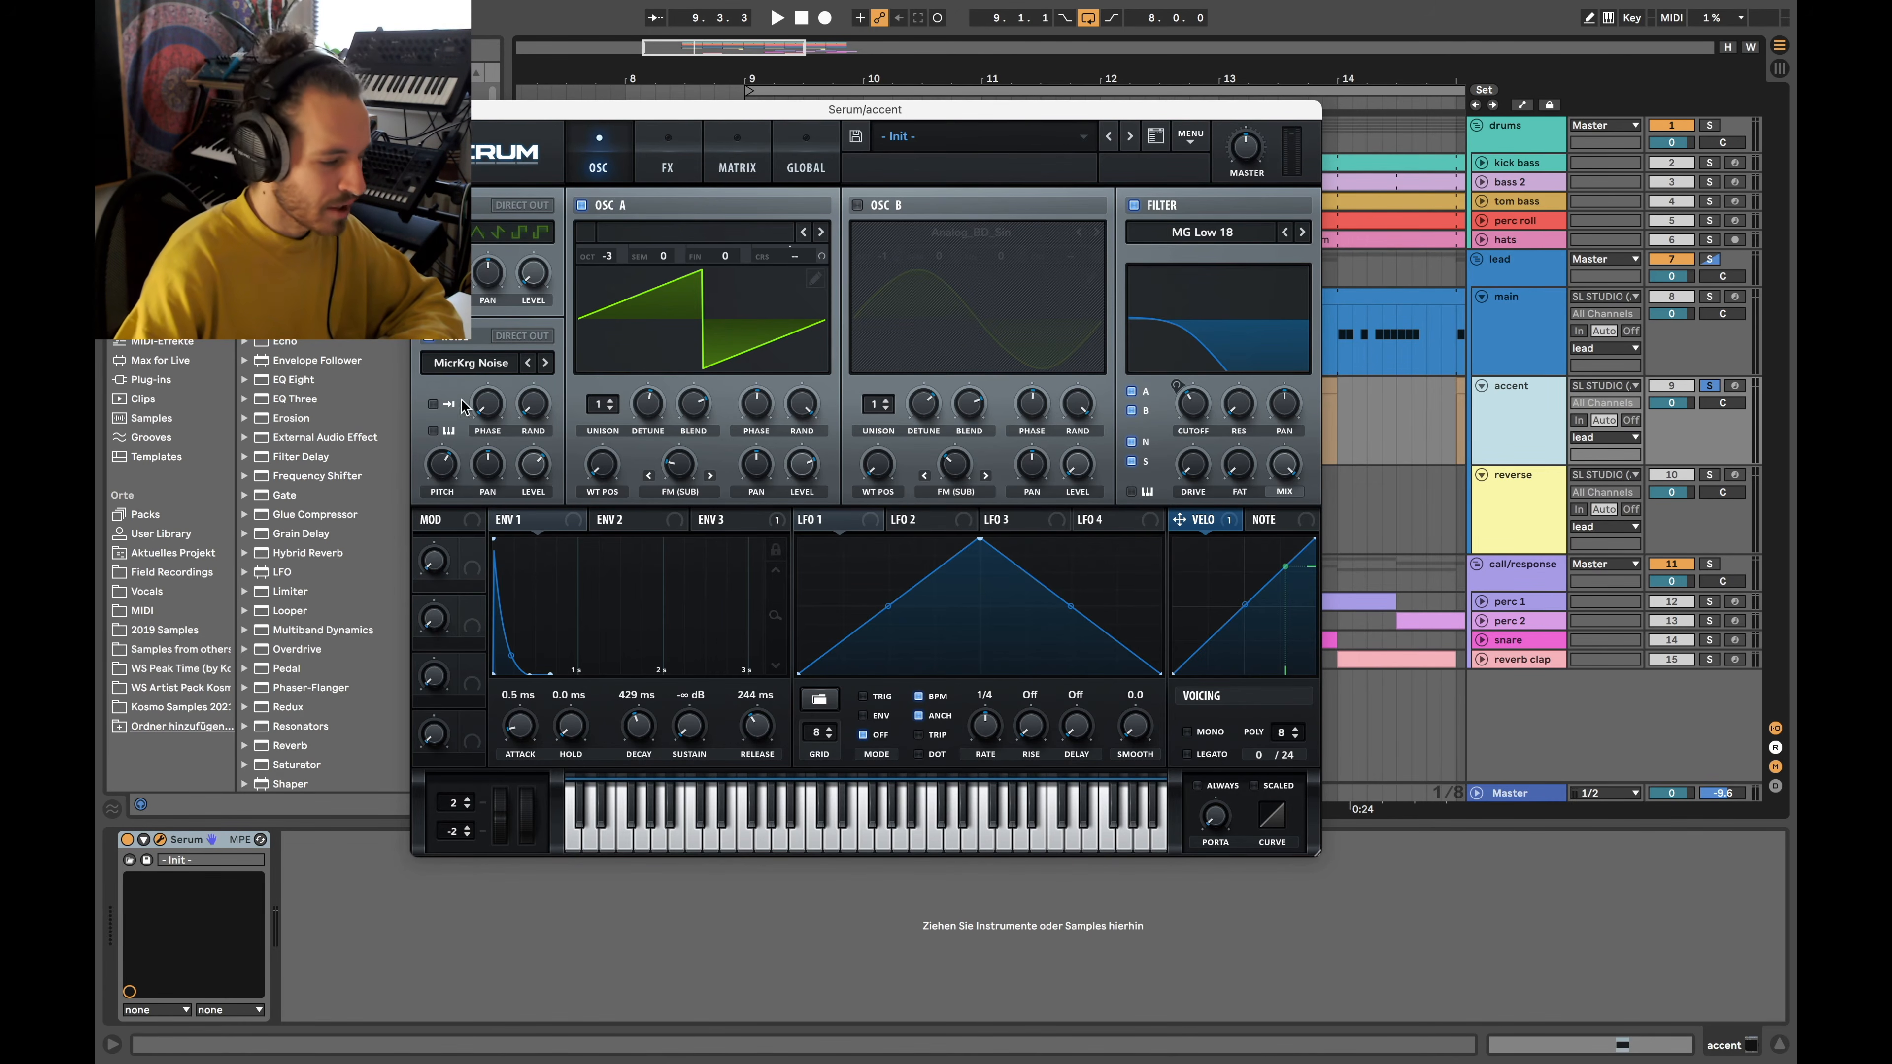
# Browse the noise sample choices without changing them, then close the Serum window
pyautogui.click(480, 364)
pyautogui.click(479, 362)
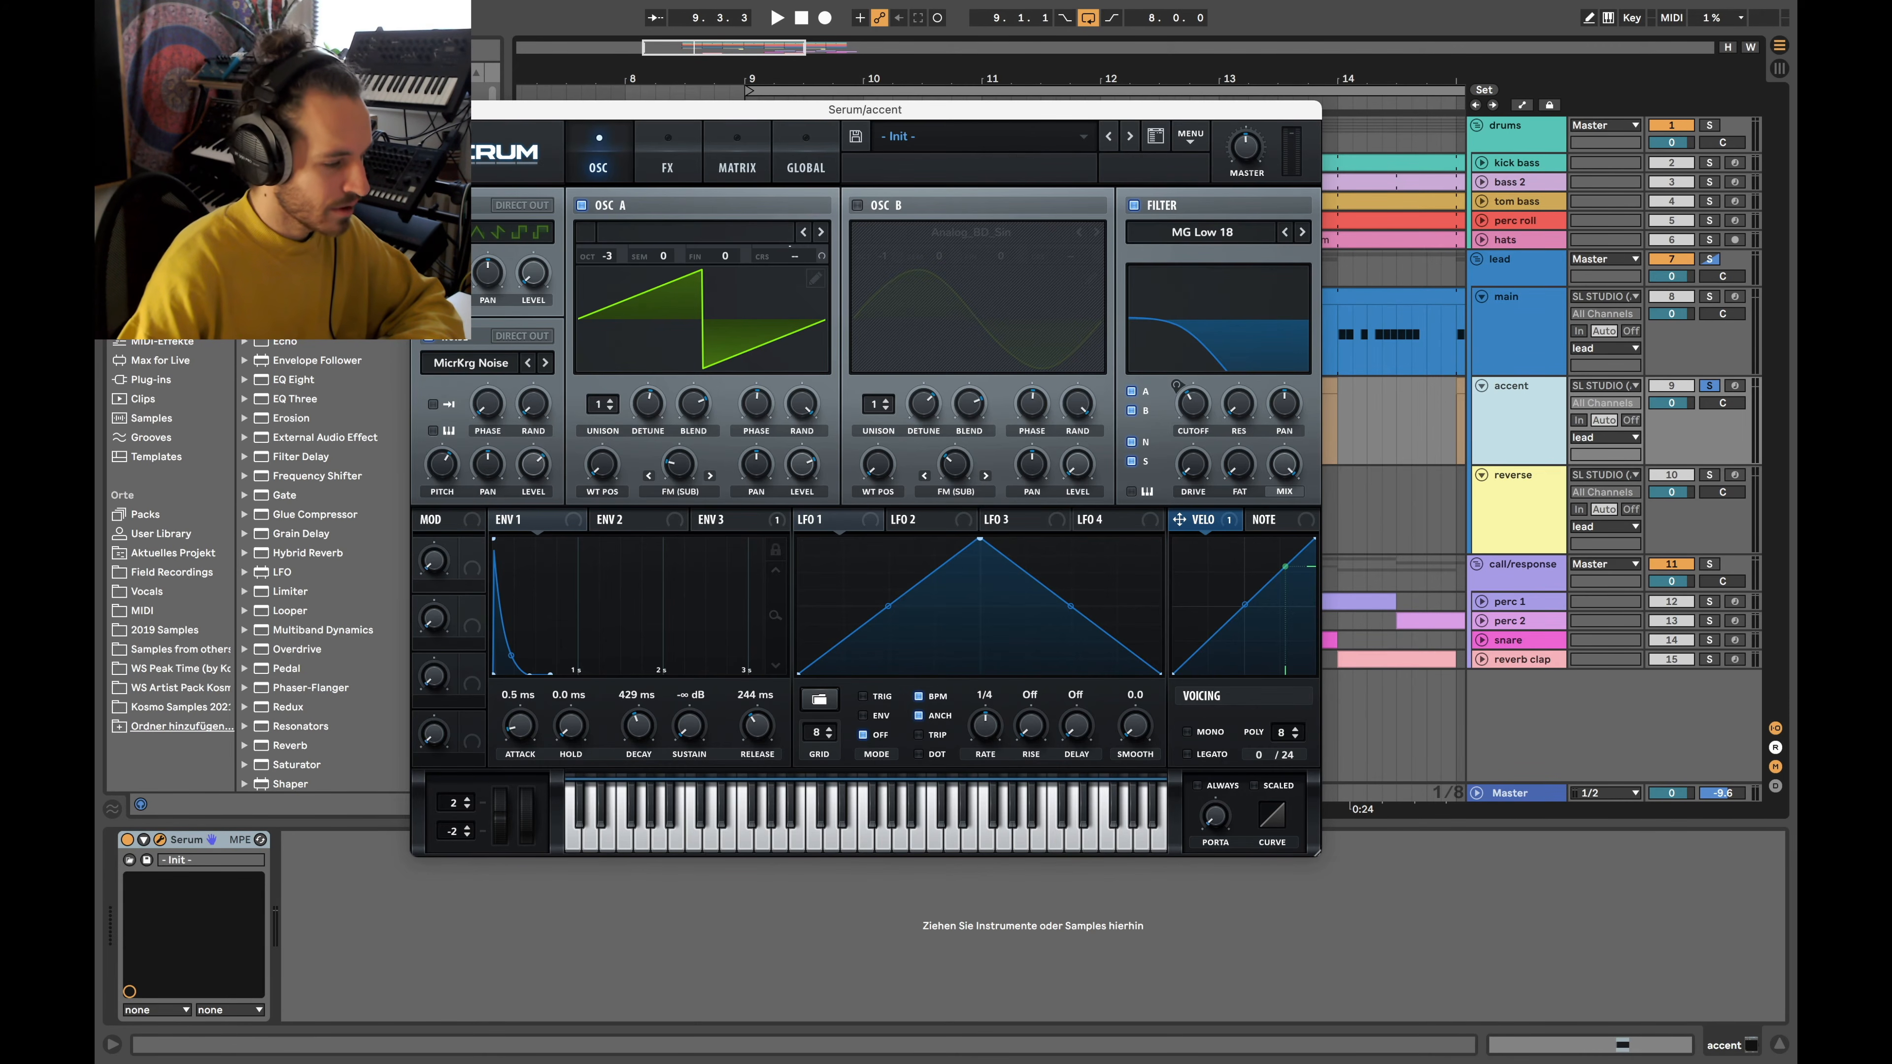
pyautogui.click(422, 109)
pyautogui.scroll(3, 855, 401)
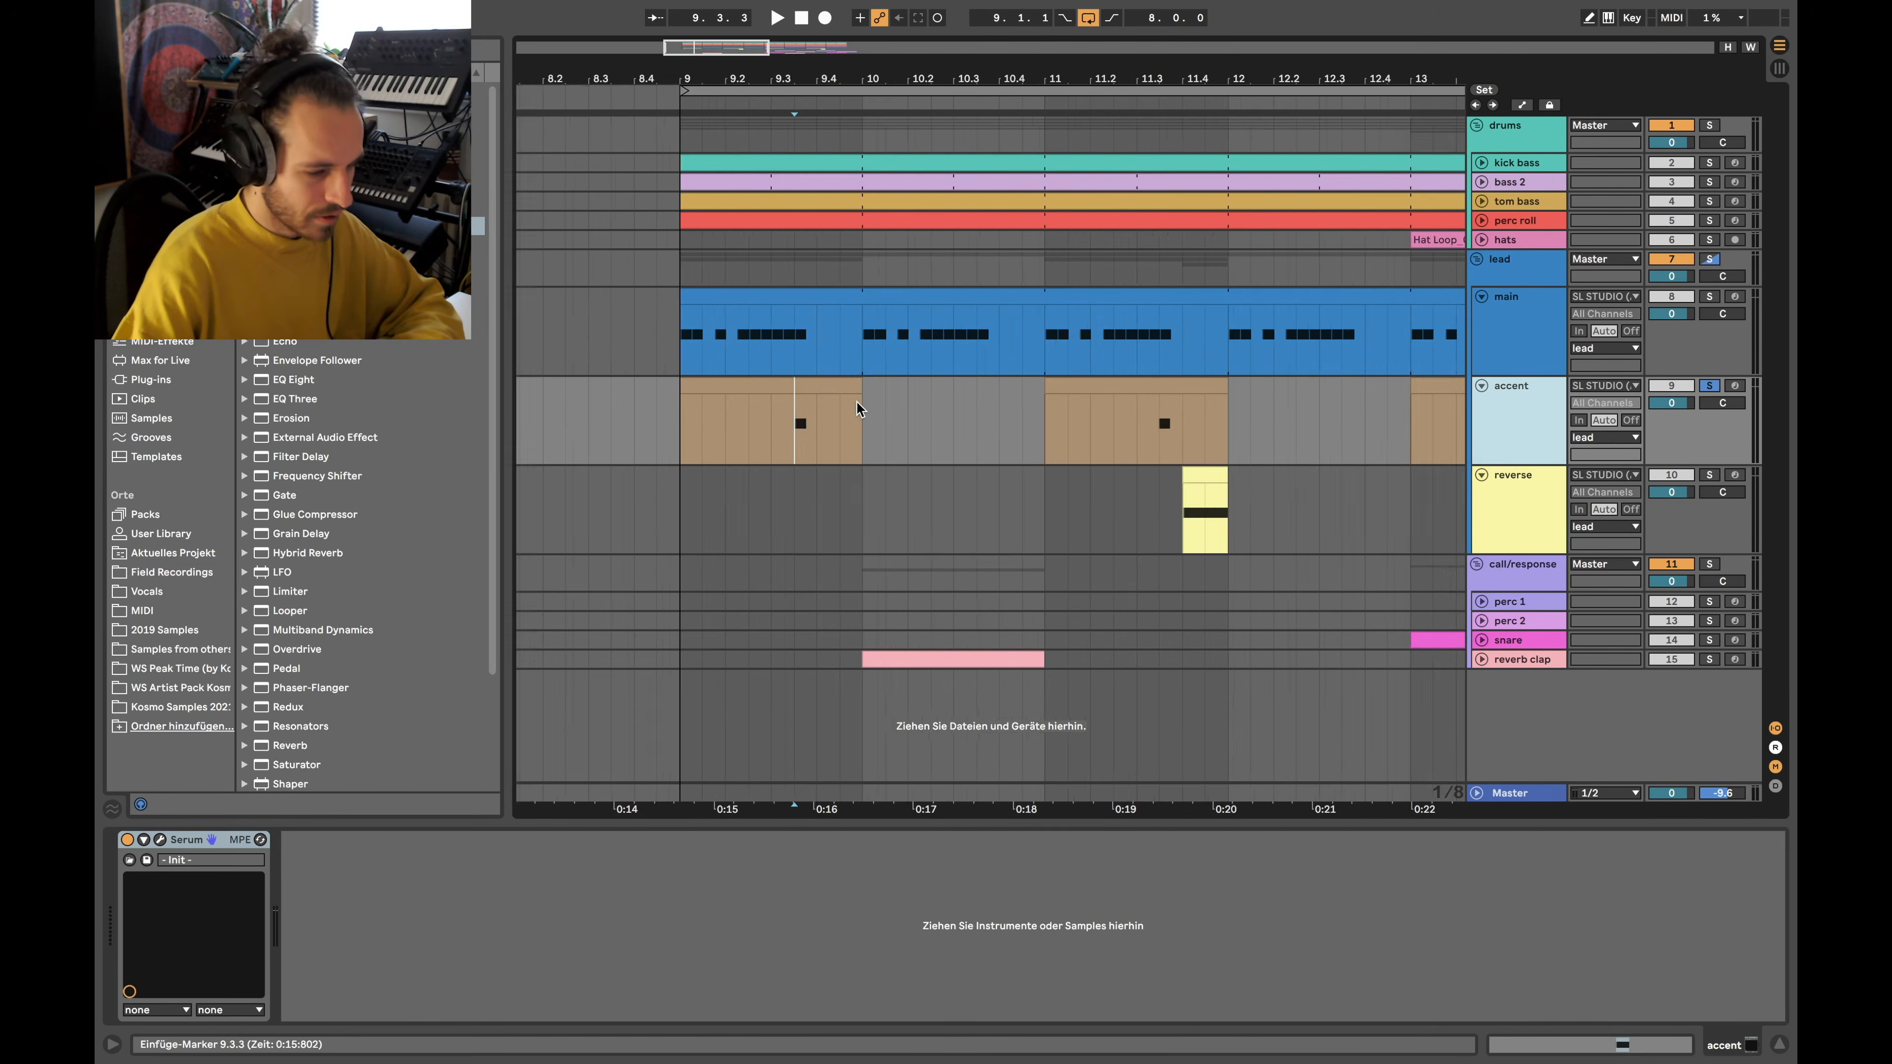
# Play the accent clip, then replay from bar 9 with the main track soloed
pyautogui.scroll(6, 777, 419)
pyautogui.click(753, 421)
pyautogui.press('space')
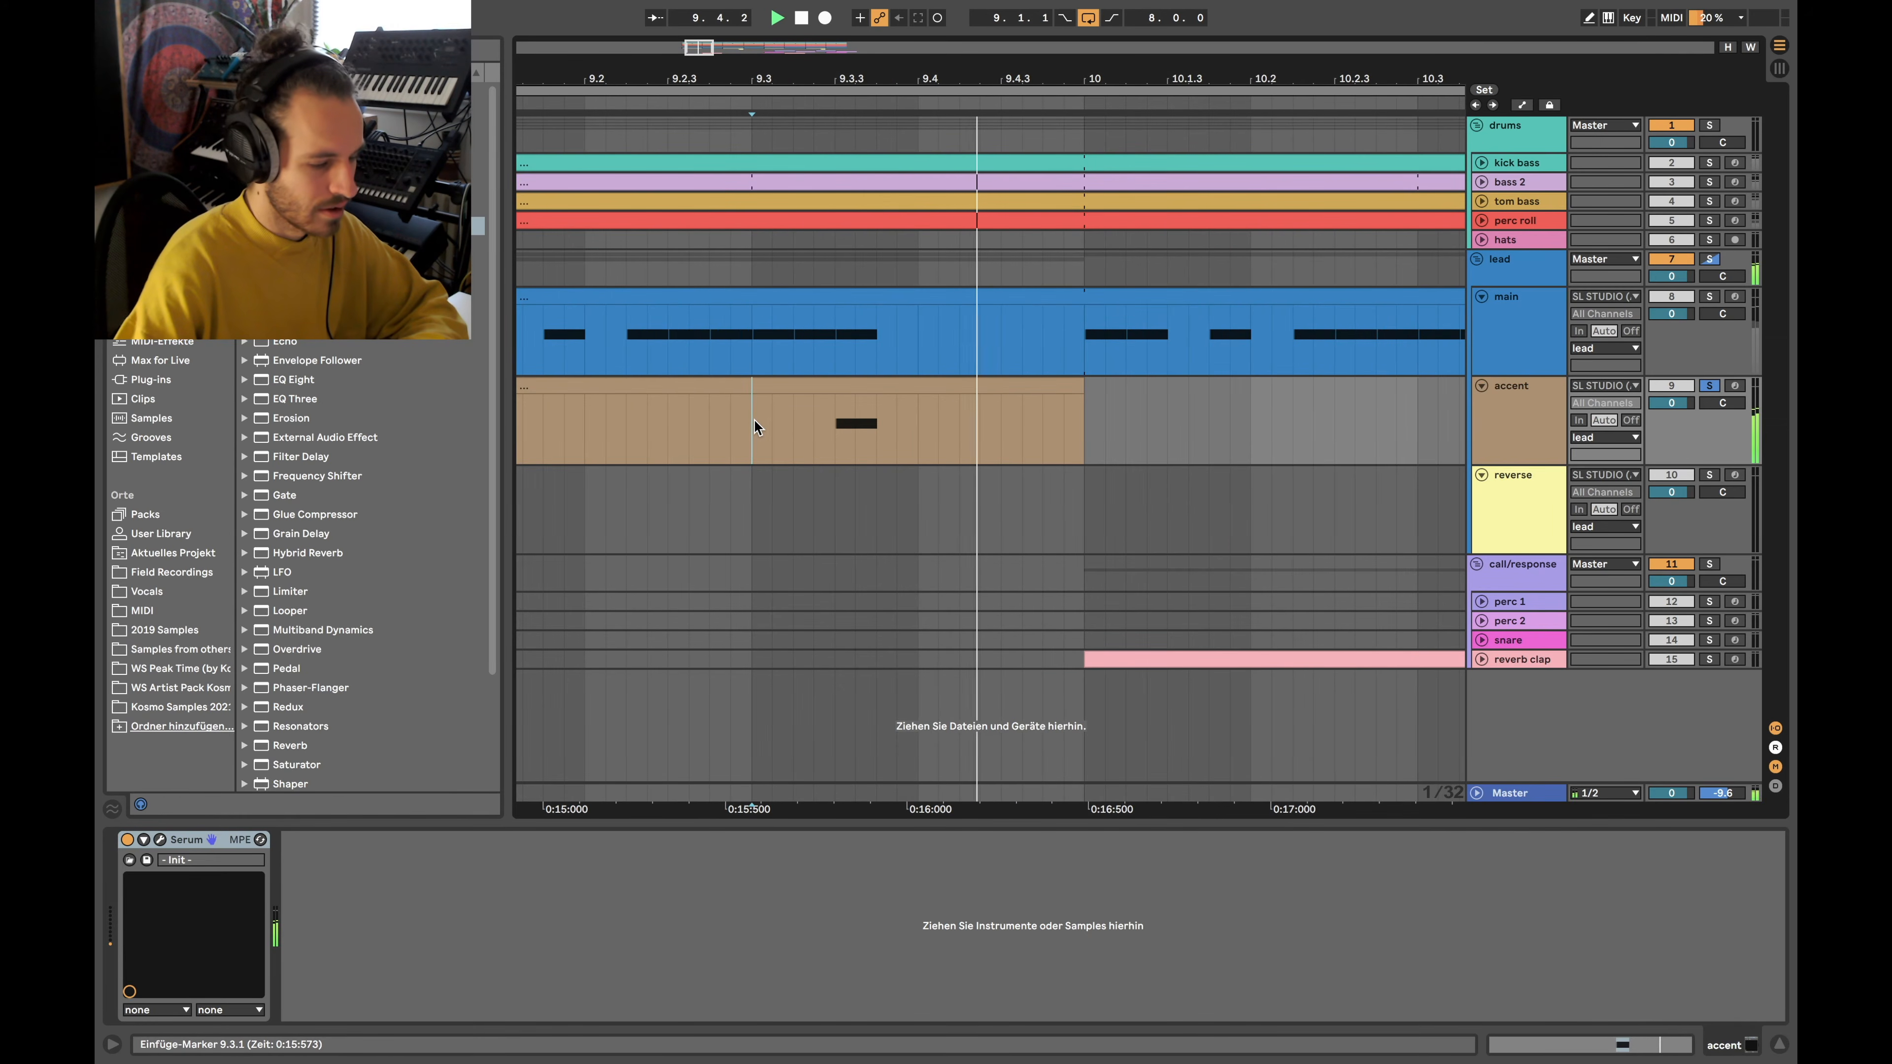
pyautogui.scroll(-6, 1220, 336)
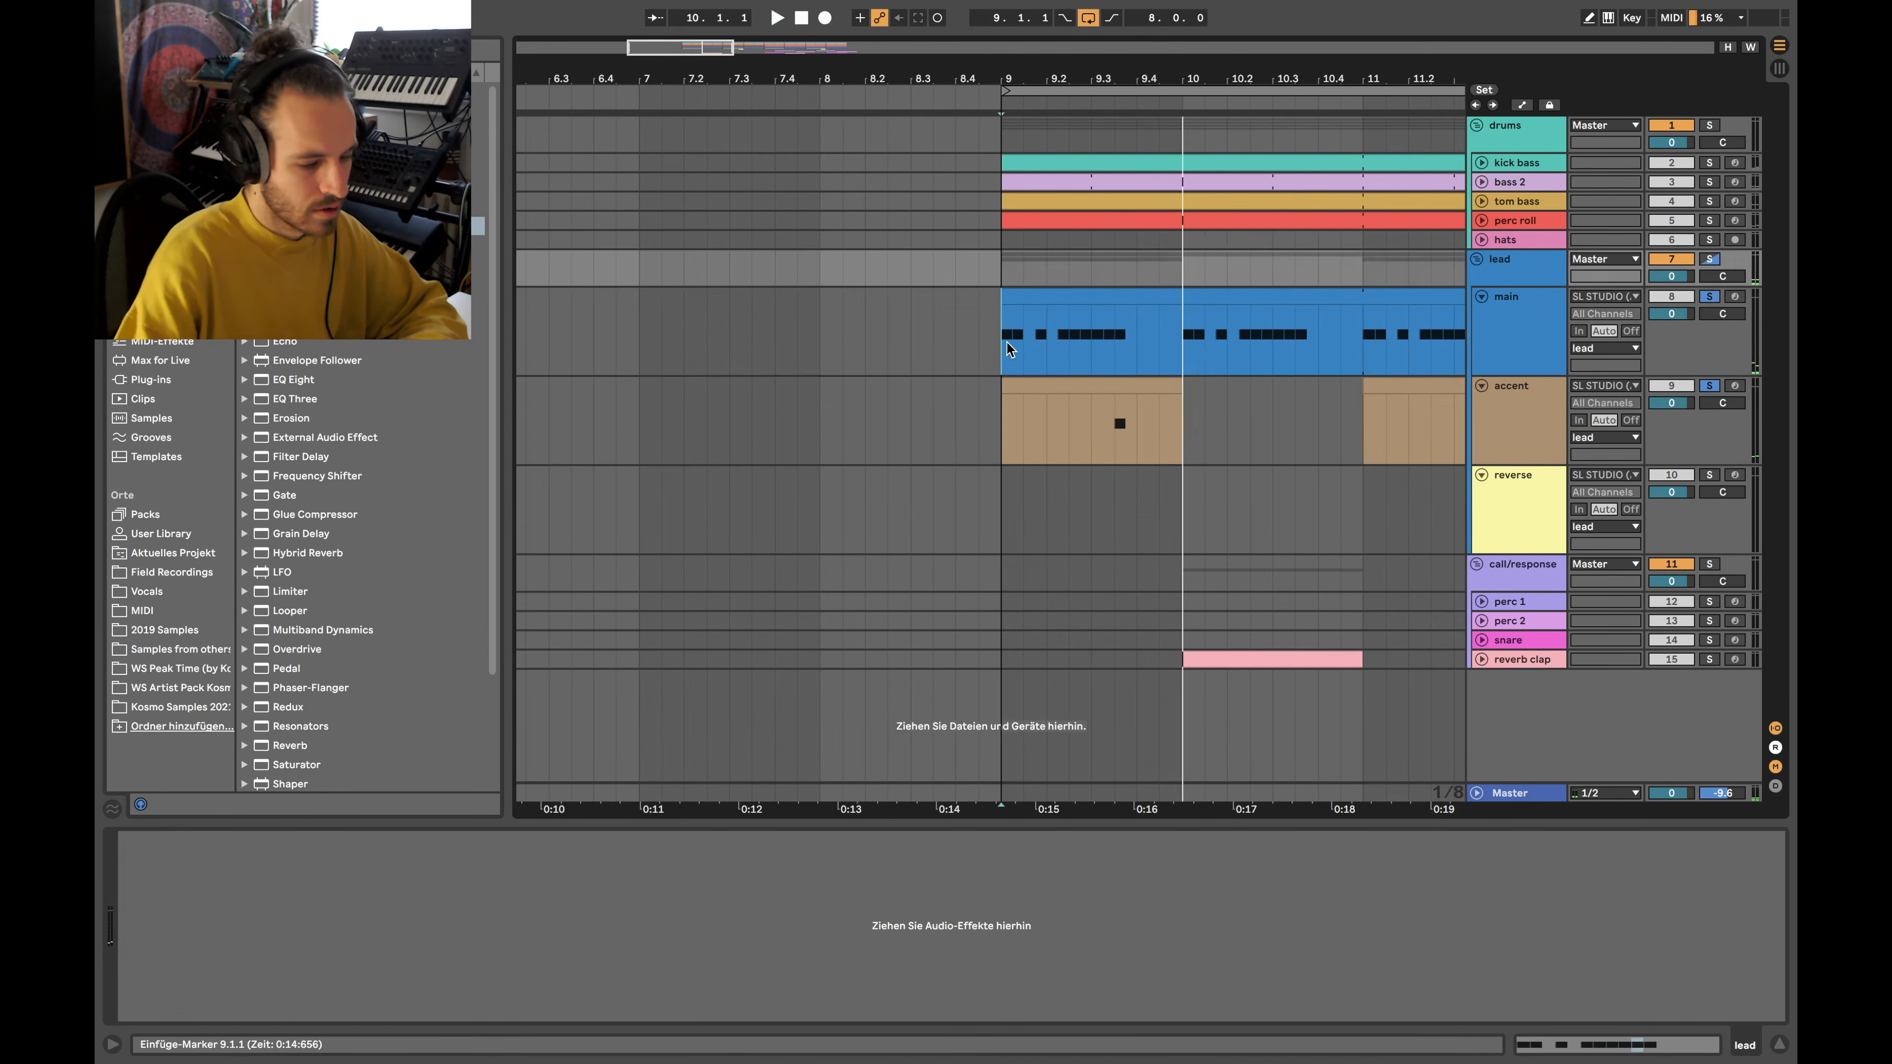
pyautogui.click(1008, 345)
pyautogui.press('space')
pyautogui.press('space')
pyautogui.press('s')
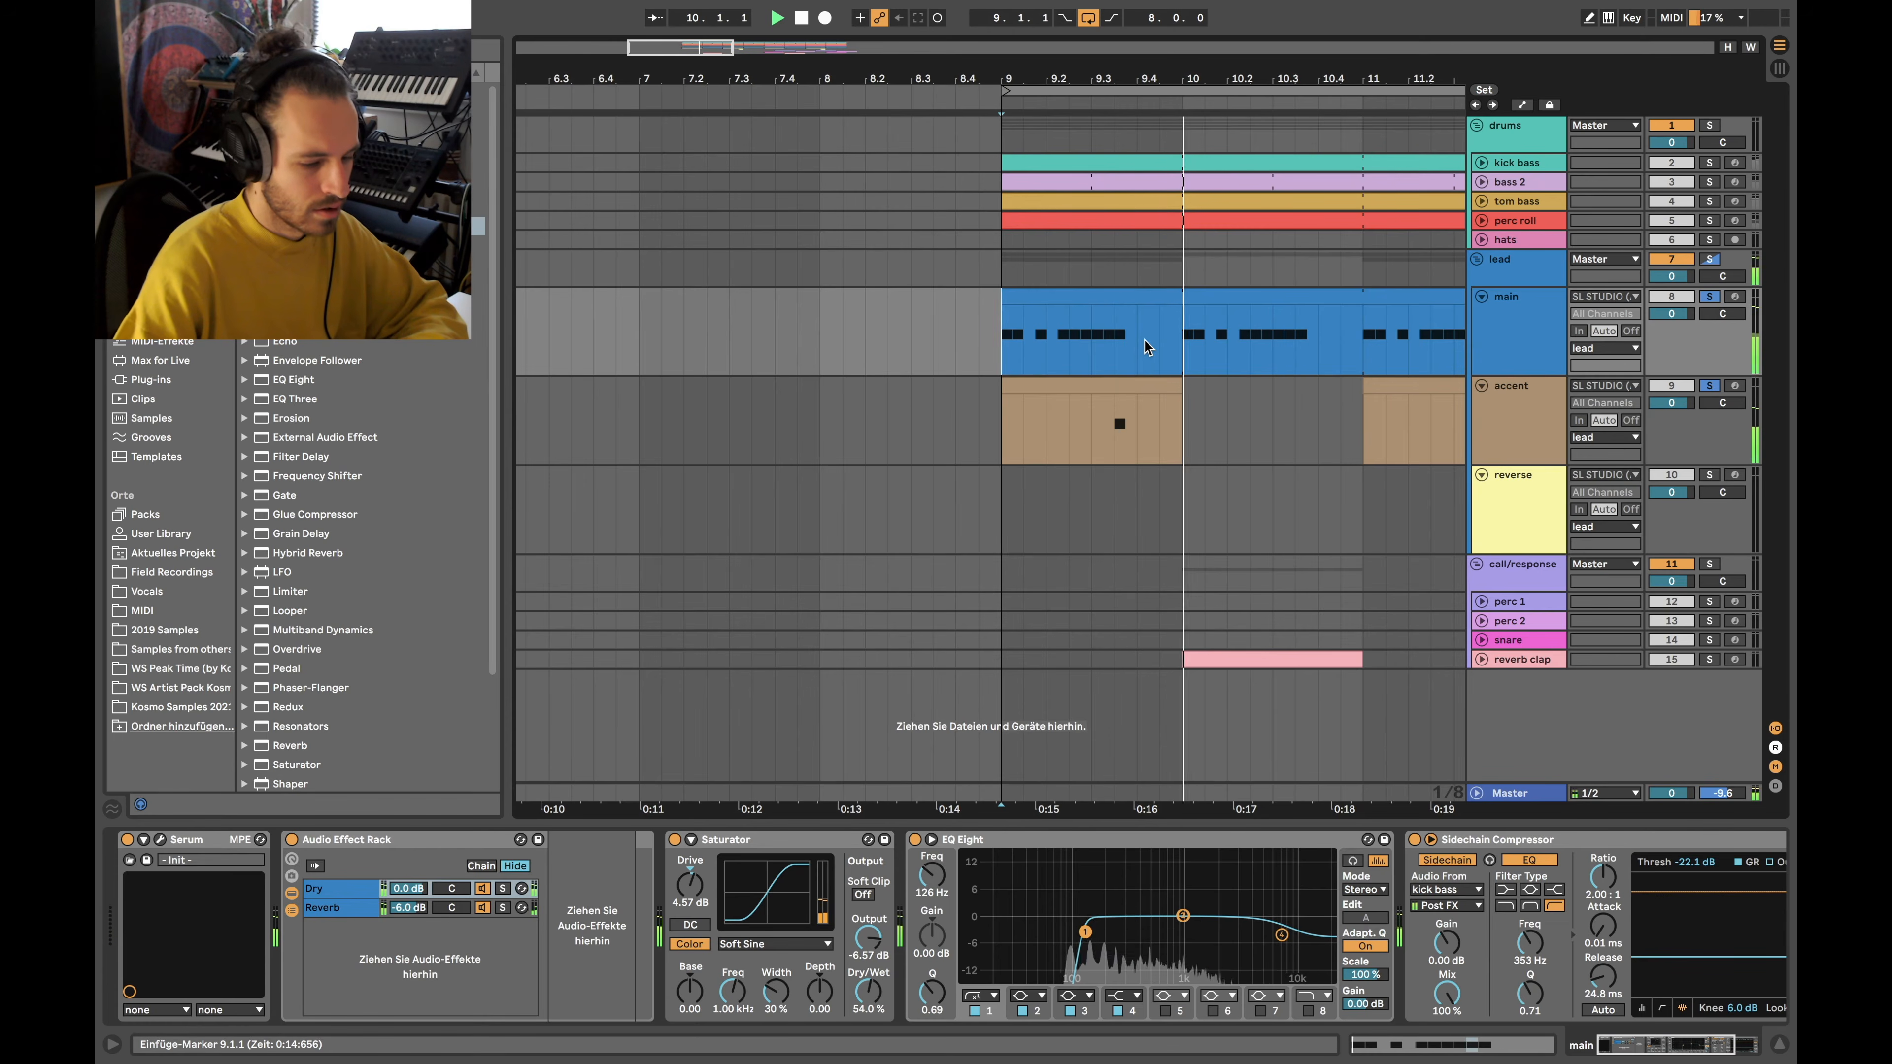
pyautogui.scroll(-6, 1146, 338)
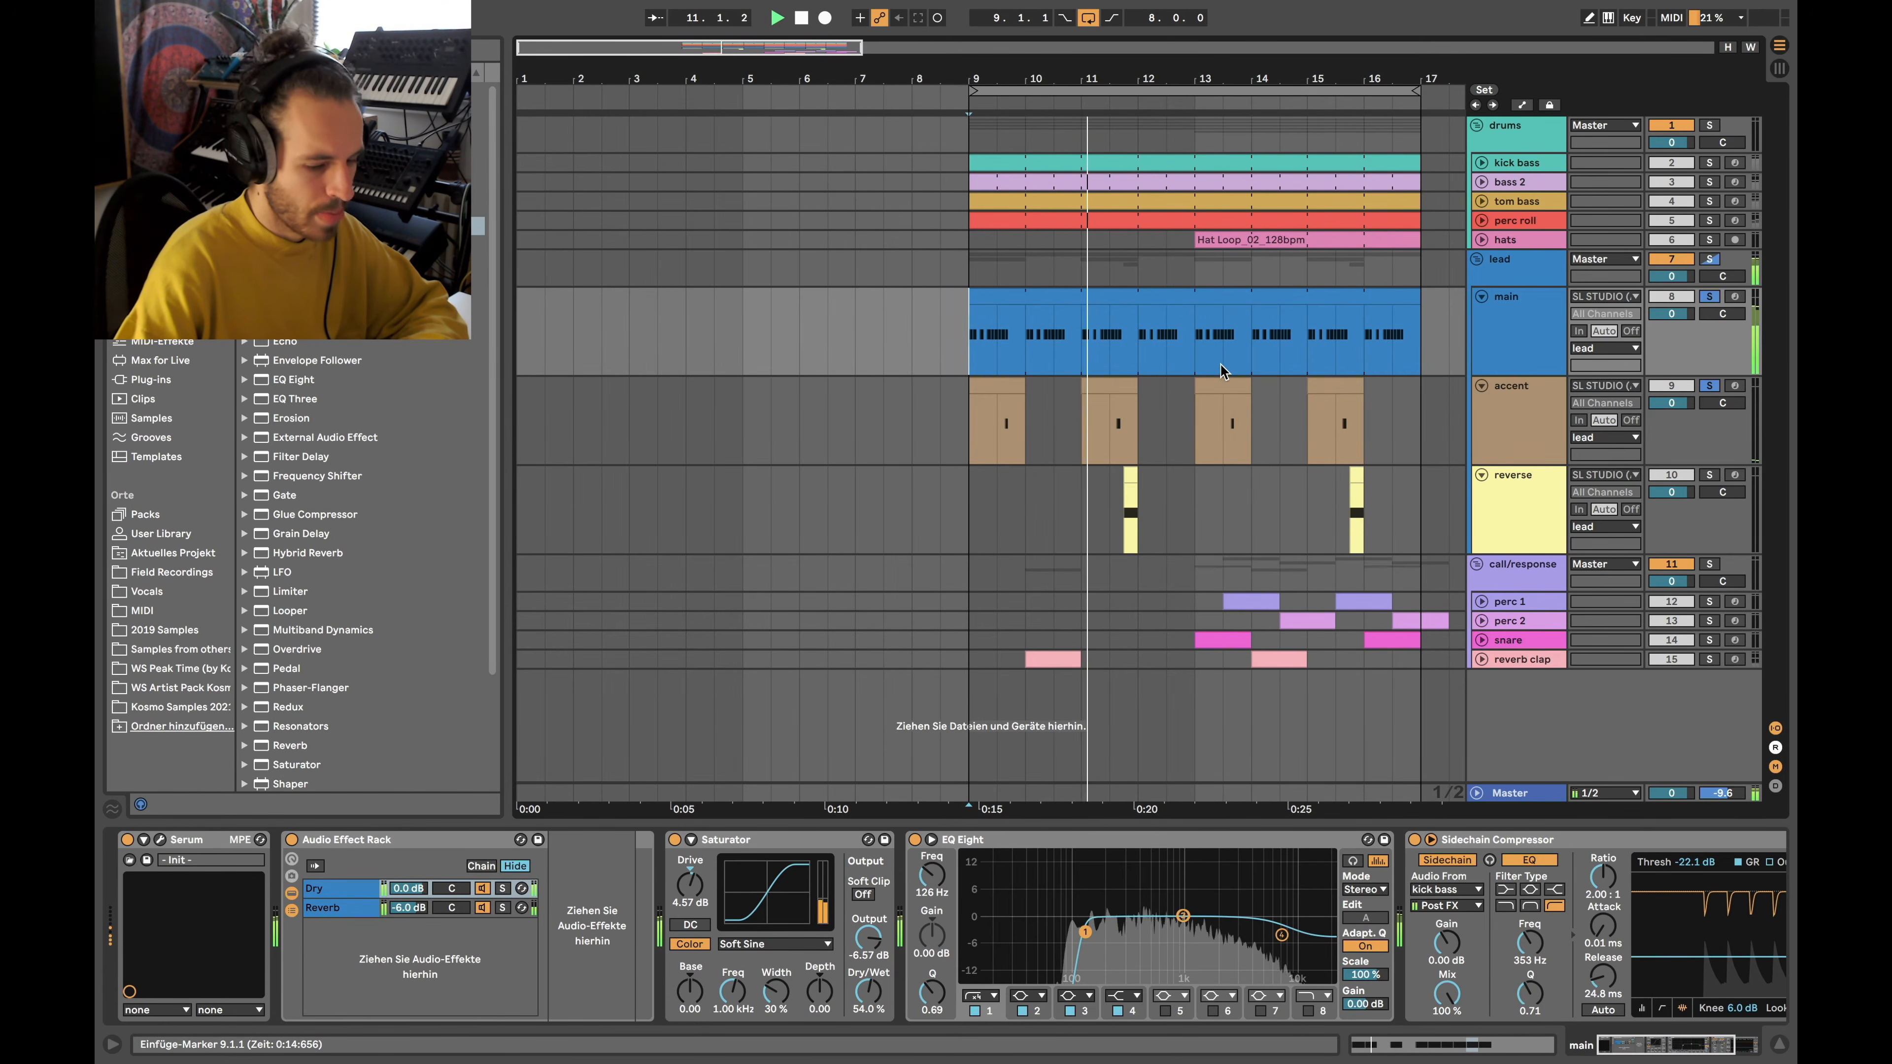
pyautogui.scroll(5, 1159, 337)
pyautogui.scroll(-5, 1159, 336)
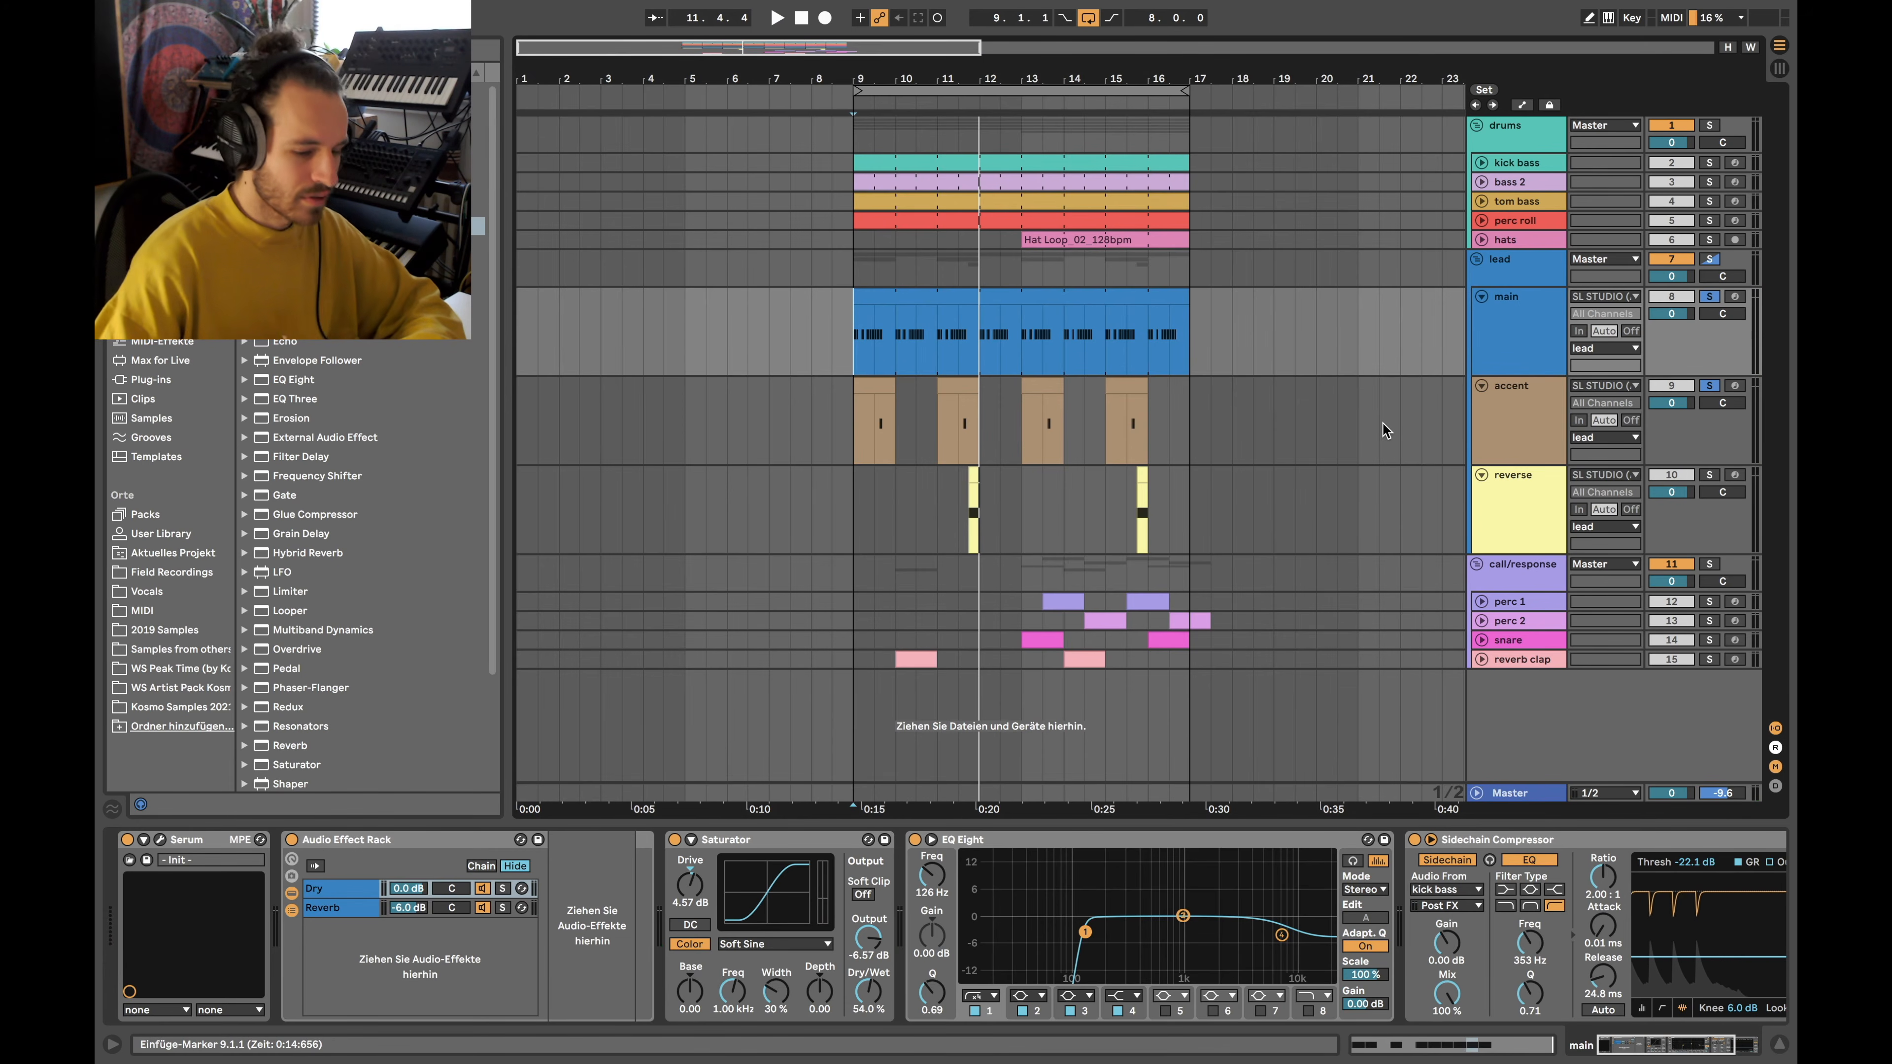
# Add EQ Eight after accent's Serum with band 1 as a 48 dB low cut at 111 Hz
pyautogui.click(1512, 422)
pyautogui.doubleClick(253, 380)
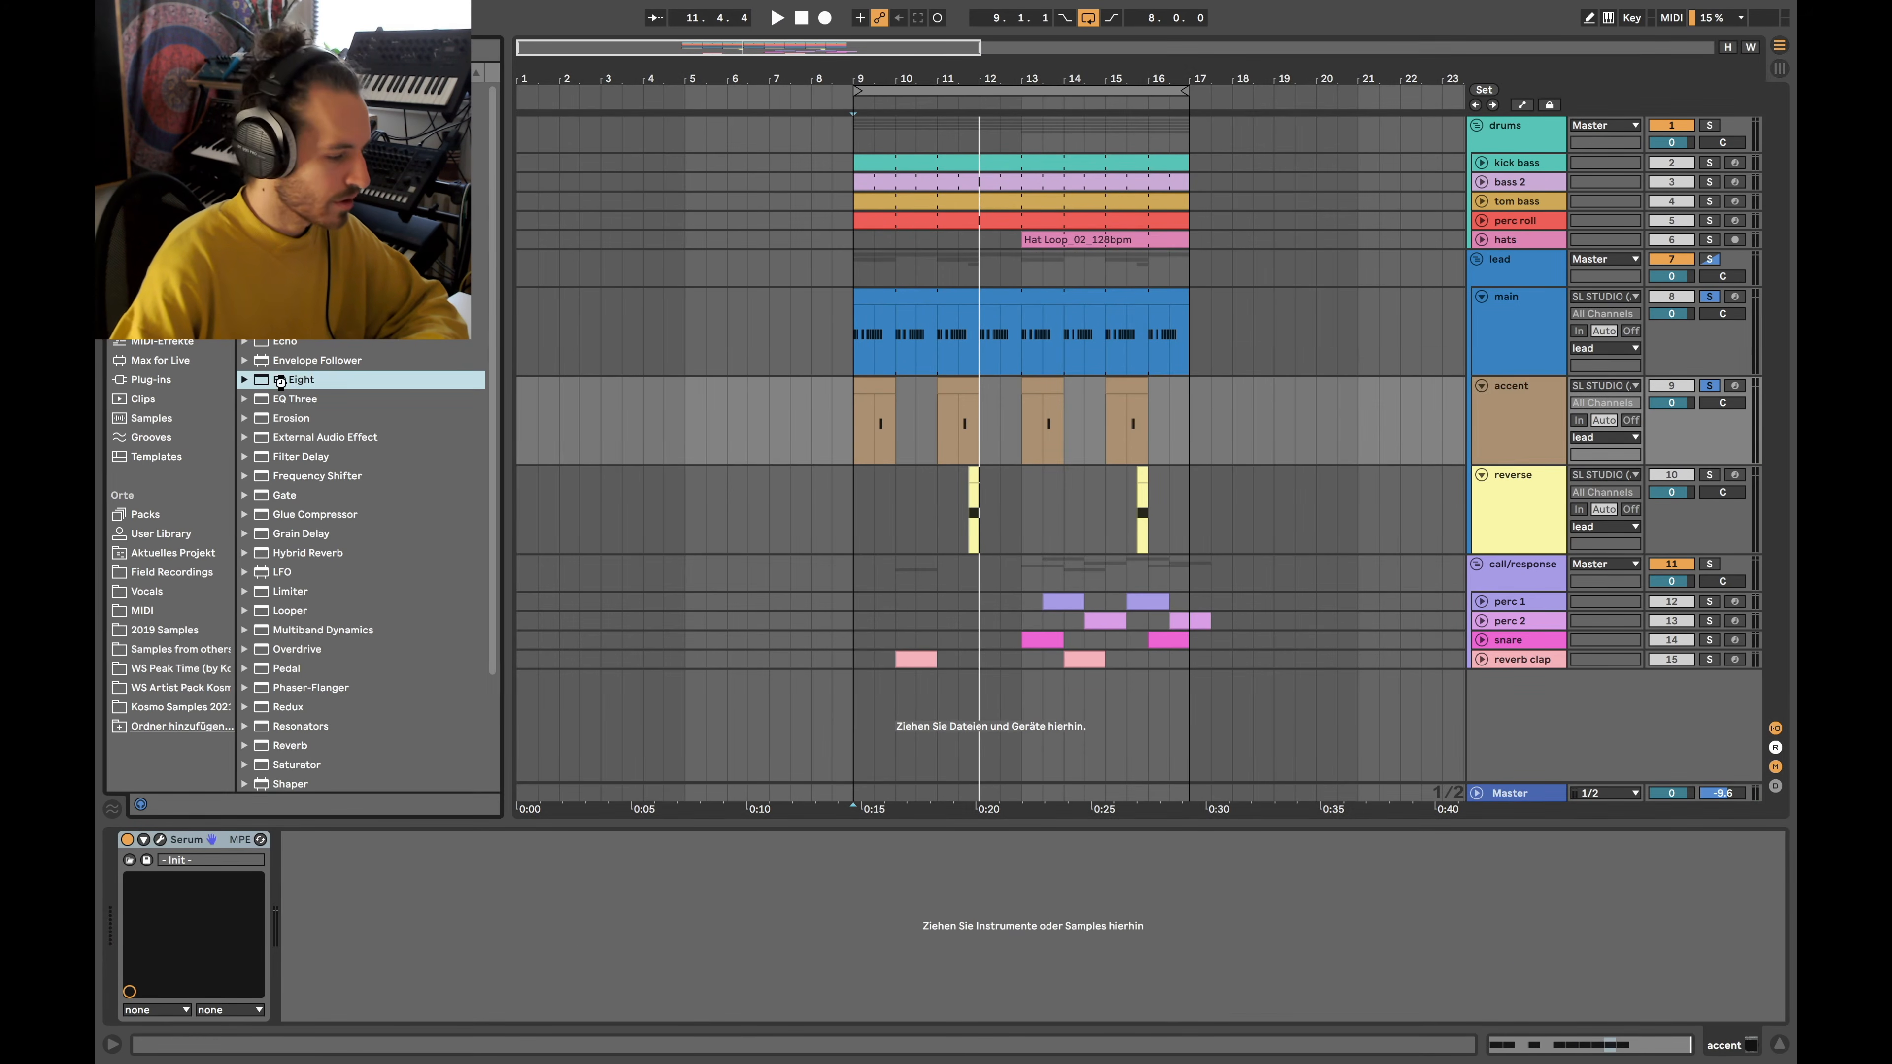
pyautogui.click(358, 996)
pyautogui.click(358, 876)
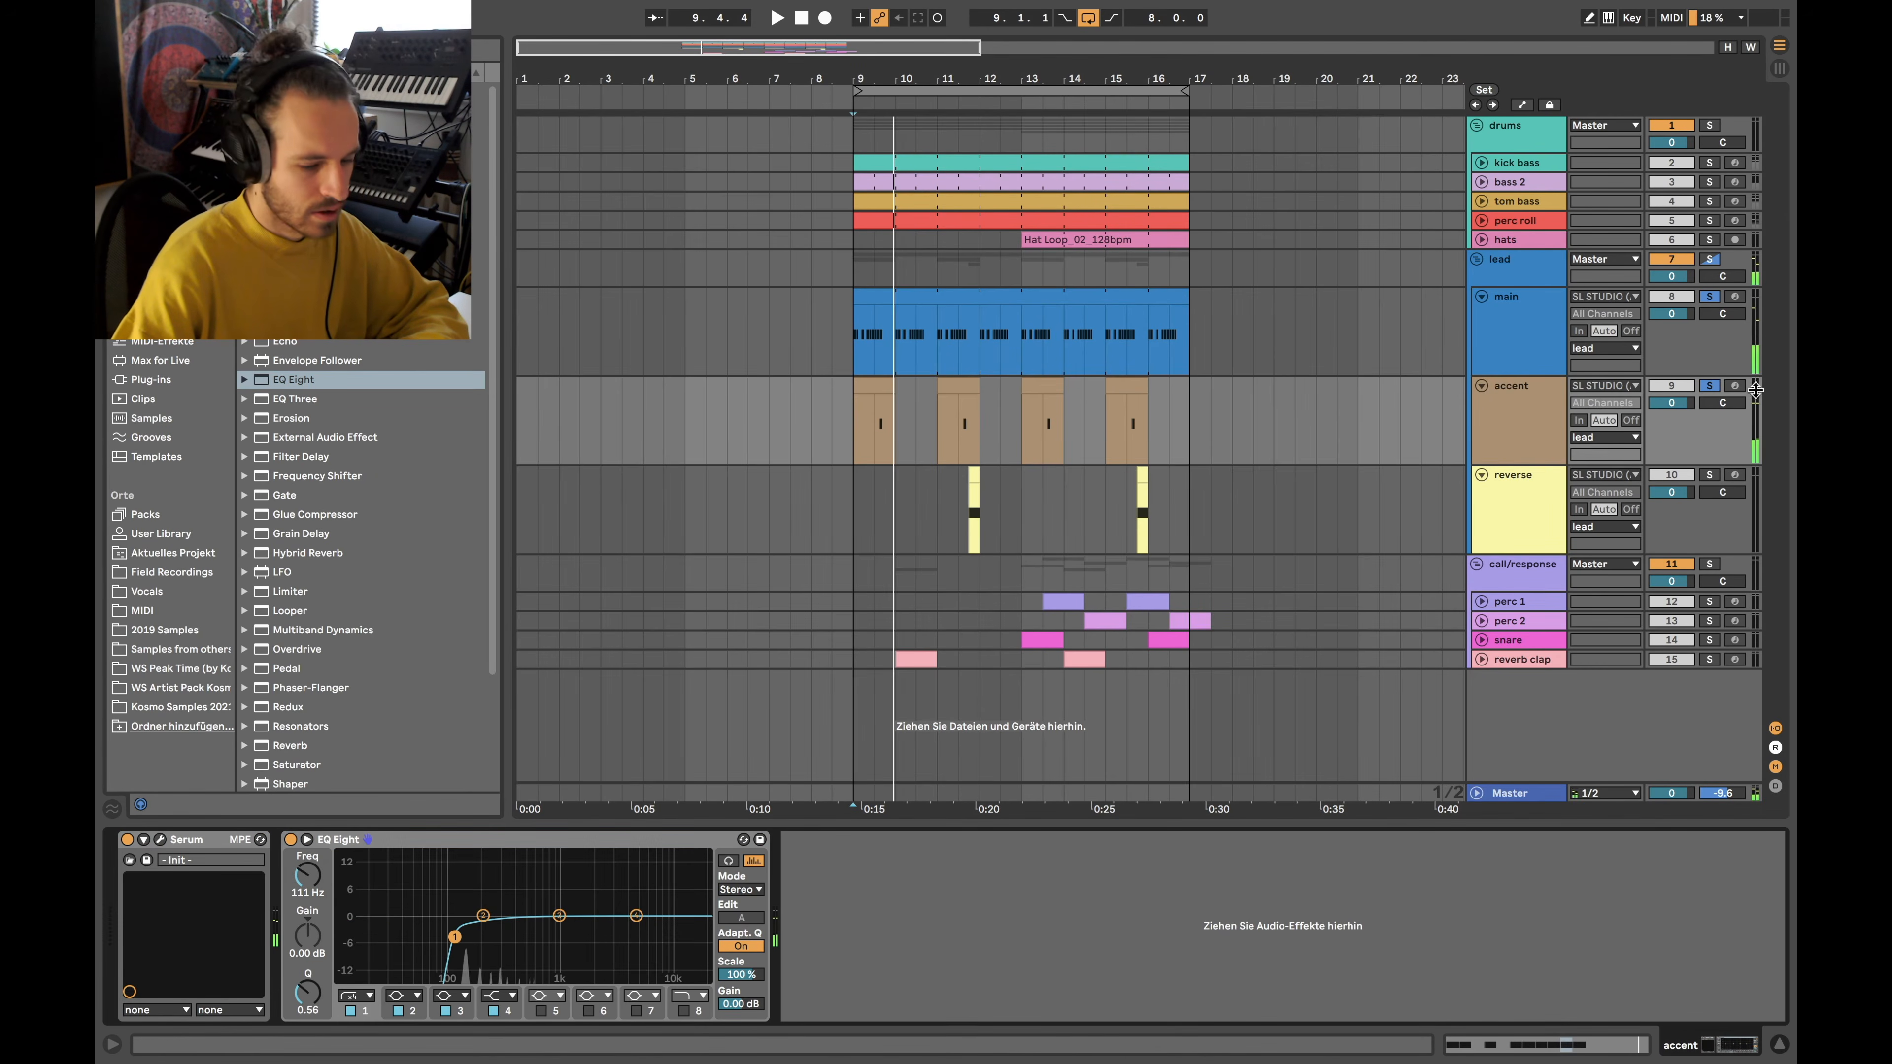
# Clear the solos, fold the accent and main tracks, and show reverse's Analog chain
pyautogui.click(1711, 386)
pyautogui.click(1482, 385)
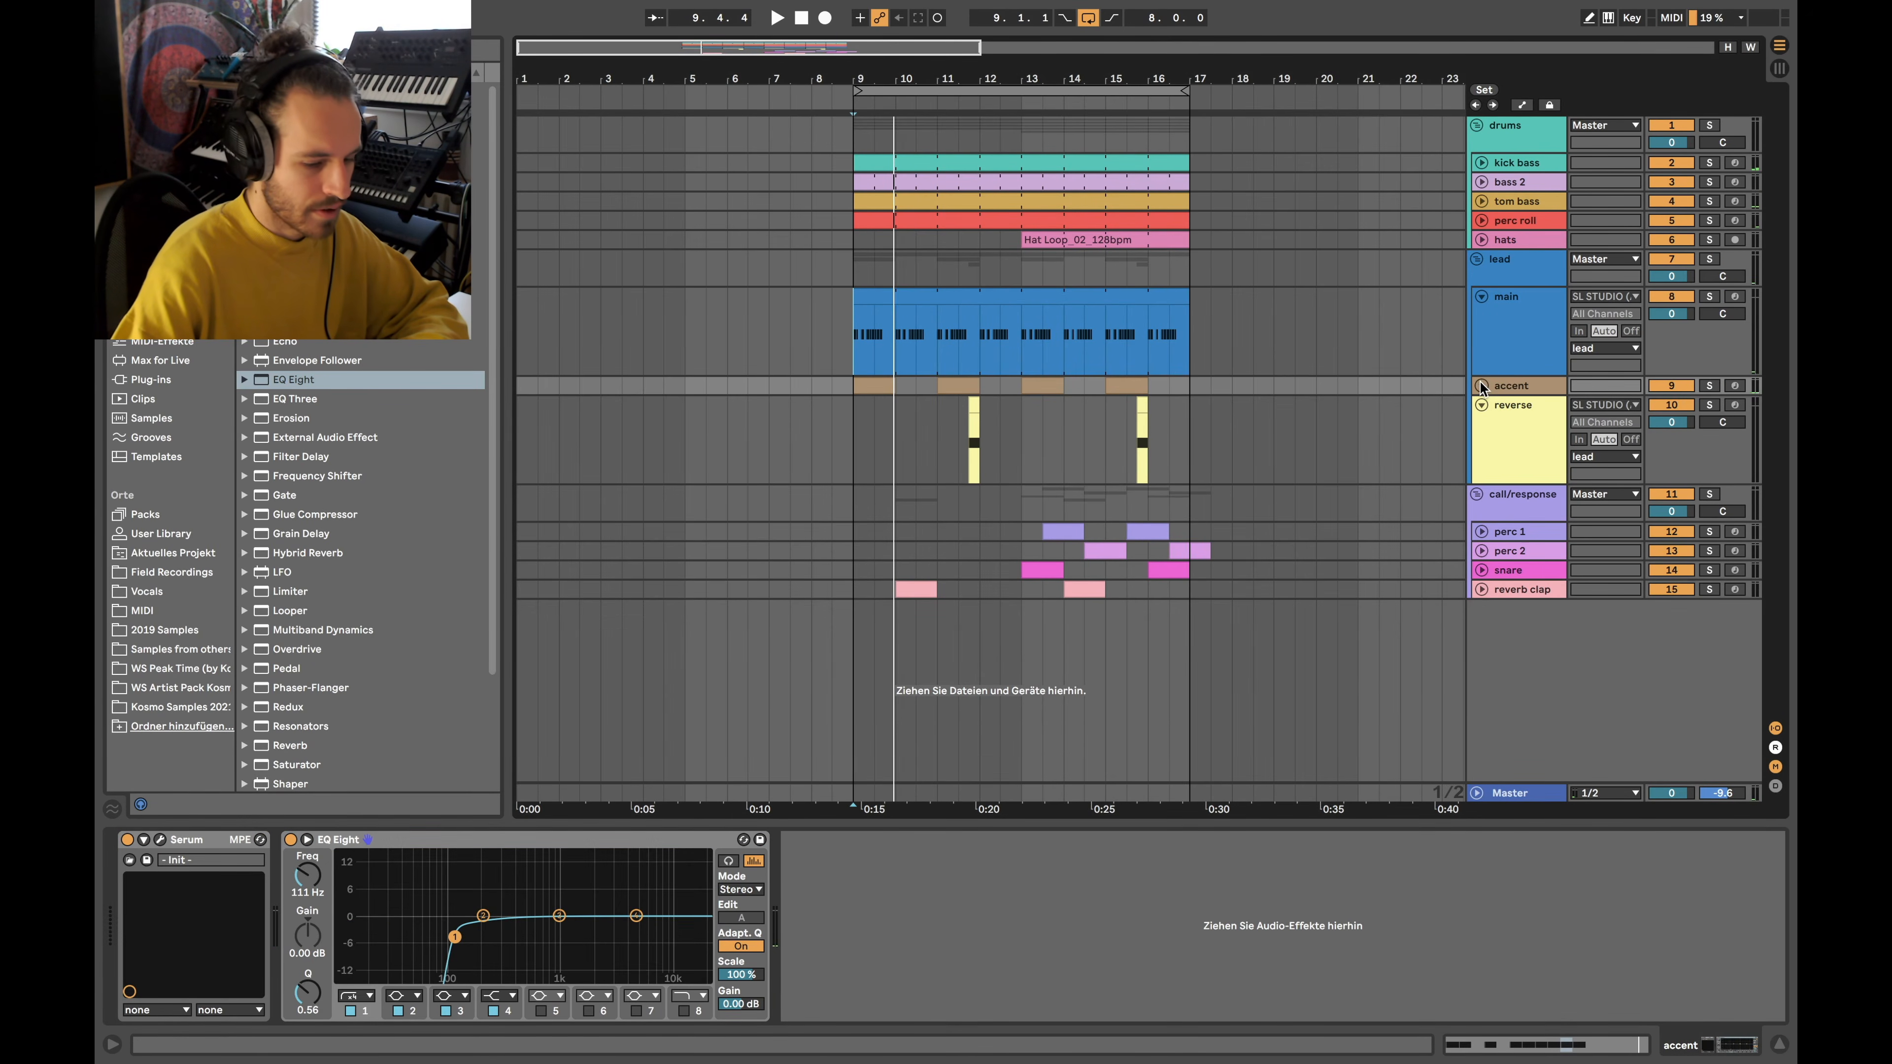
pyautogui.click(1480, 298)
pyautogui.click(1533, 354)
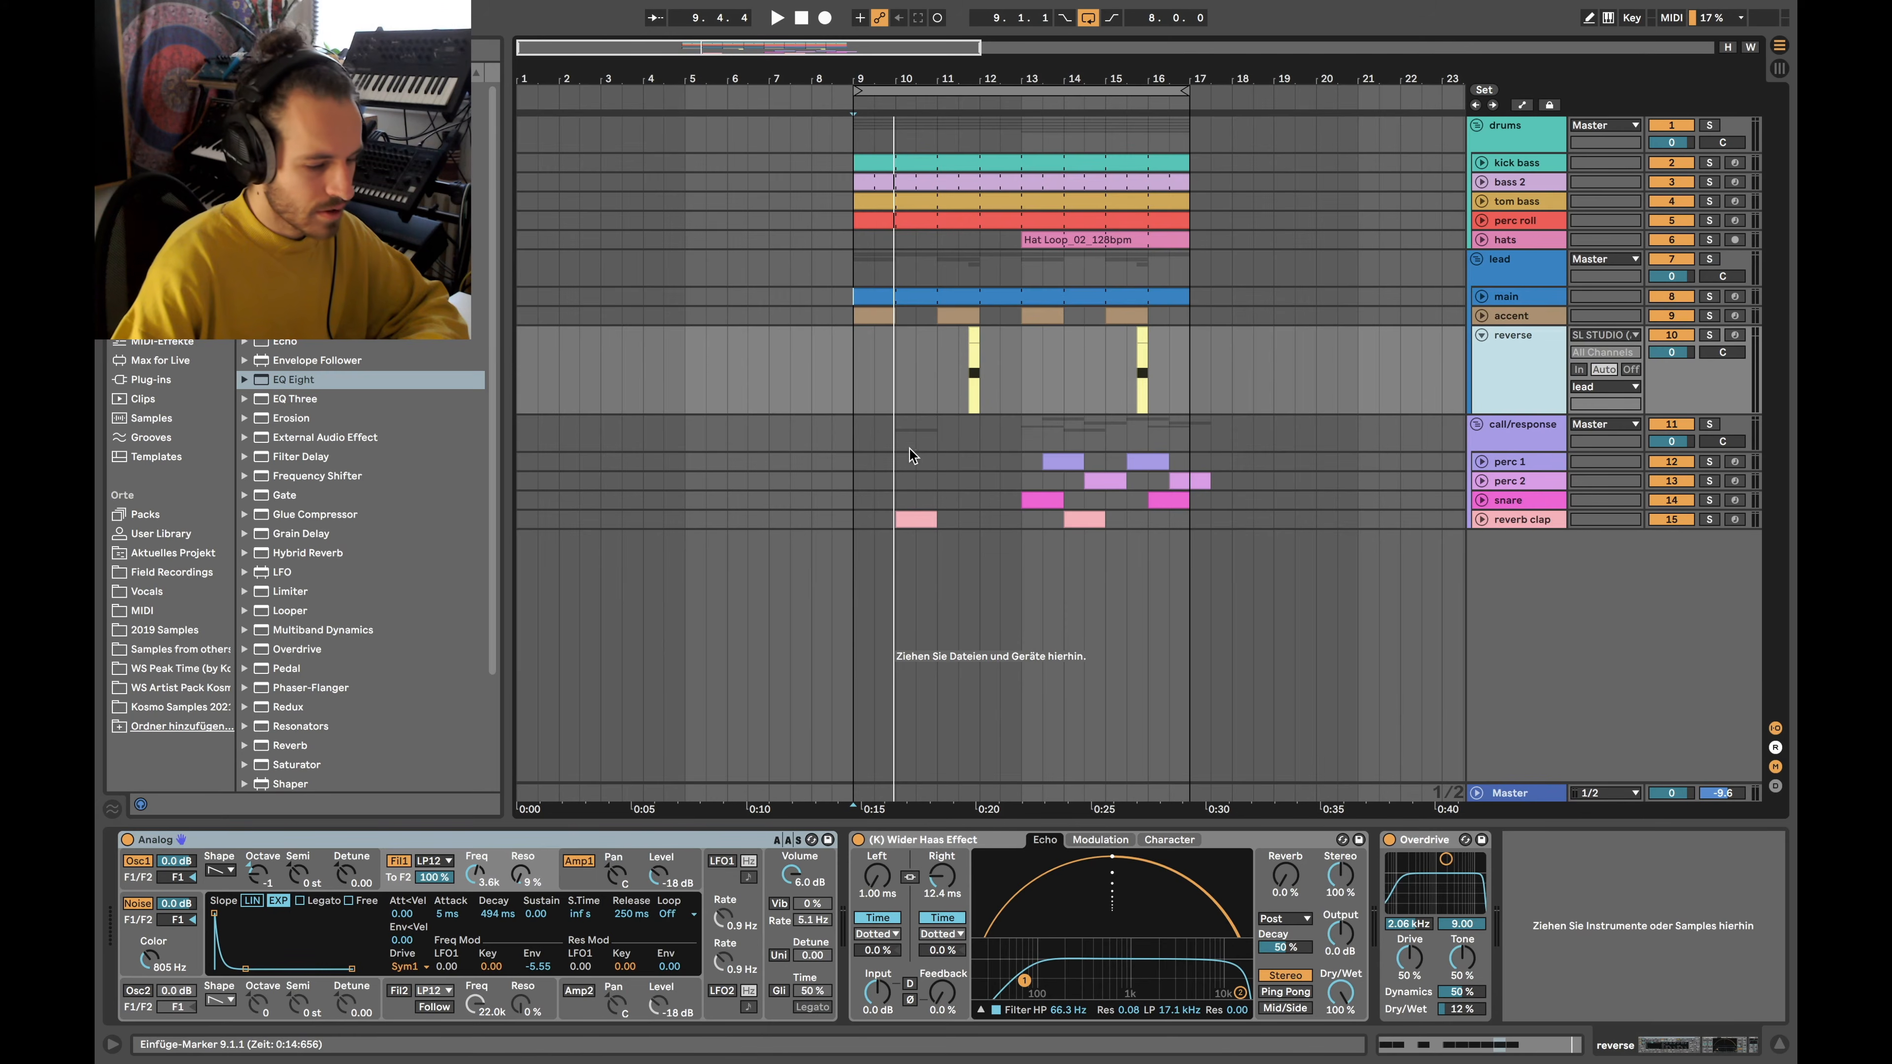
# Solo the reverse track and loop bars 11.3.1 to 12.1.1 in its lane
pyautogui.click(973, 364)
pyautogui.click(1710, 335)
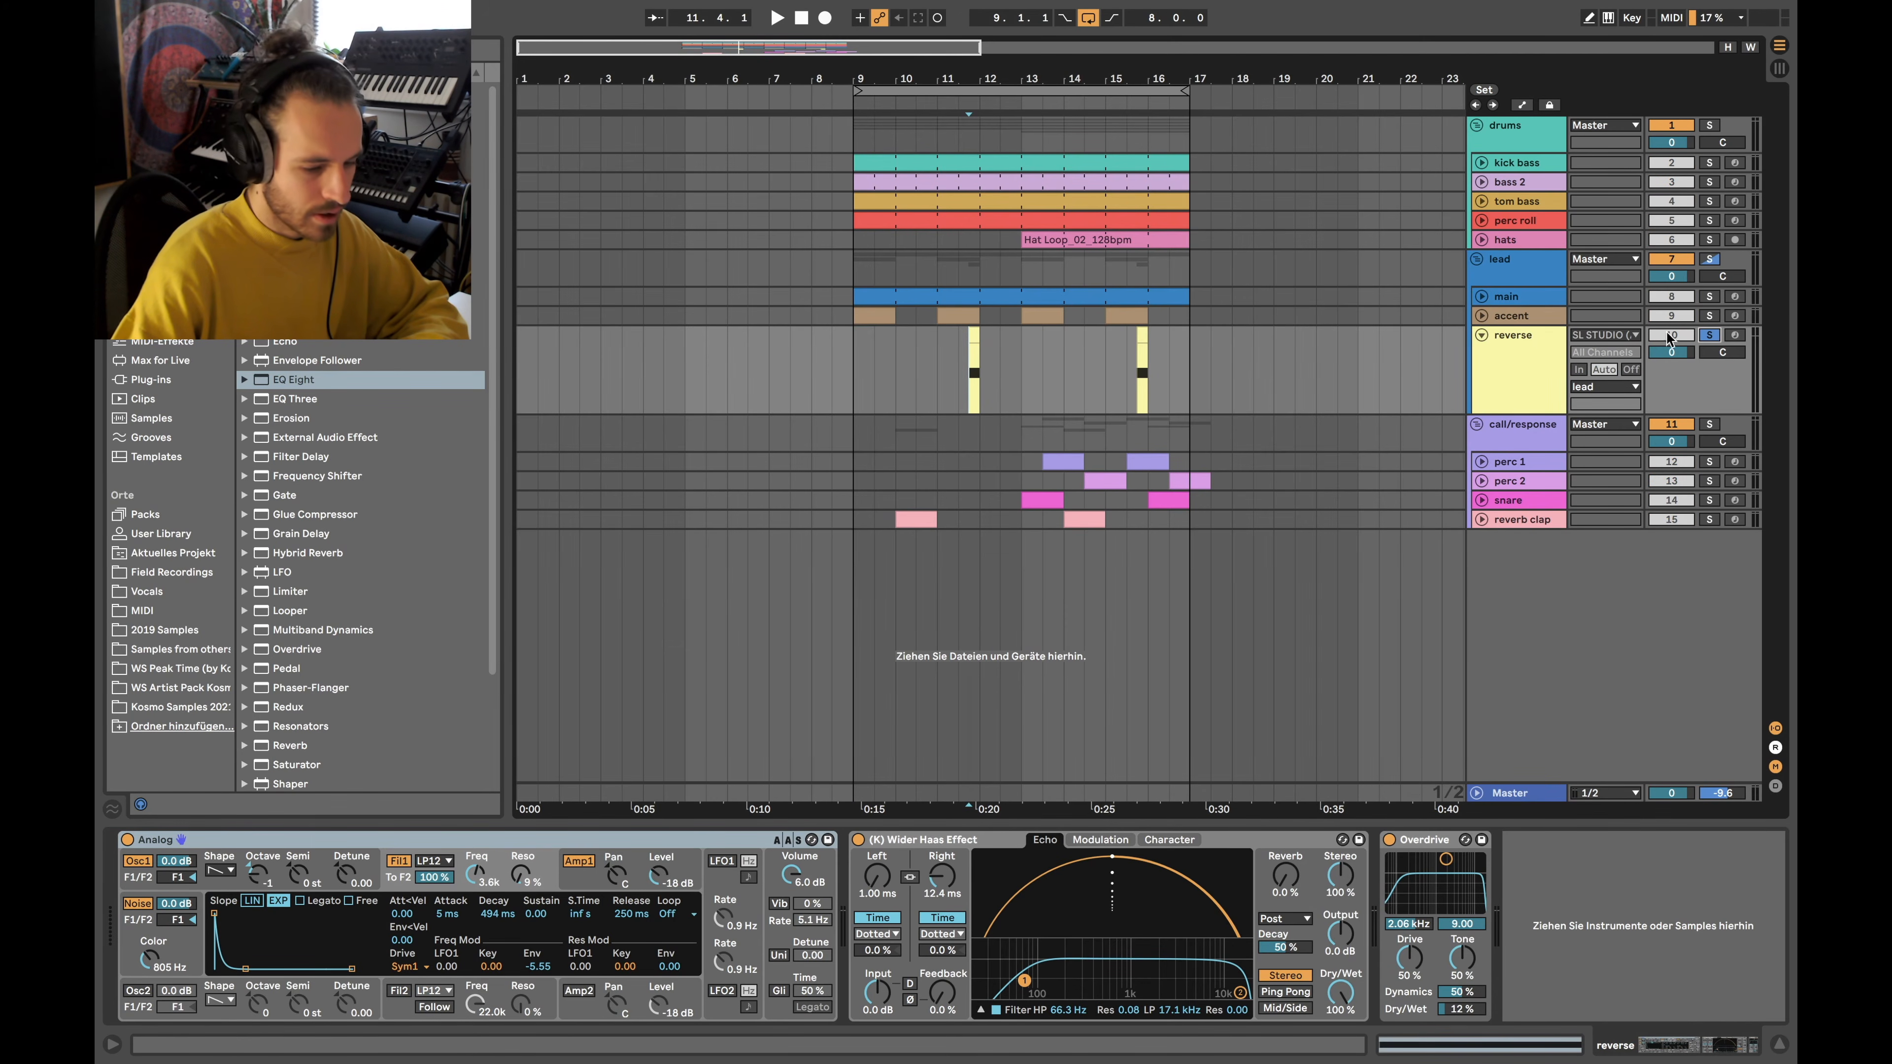
pyautogui.scroll(3, 959, 344)
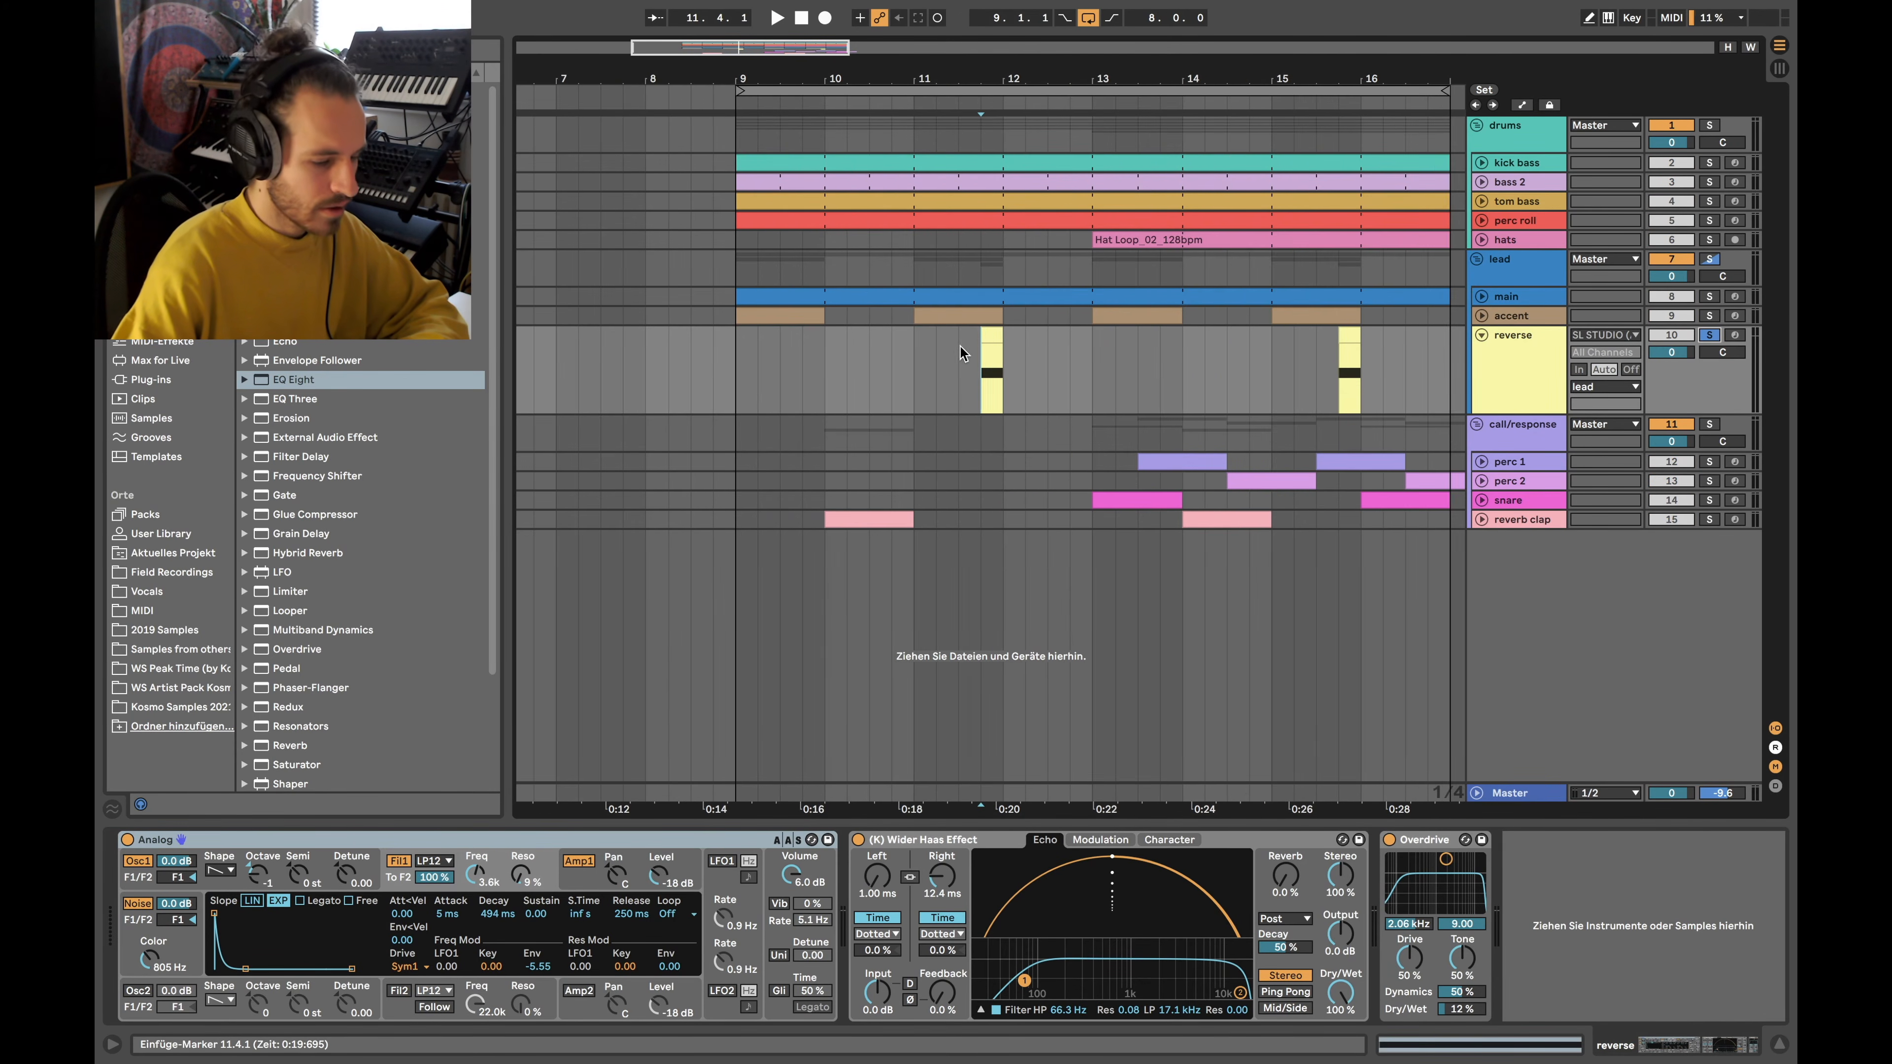
pyautogui.moveTo(955, 342); pyautogui.dragTo(1011, 343)
pyautogui.hotkey('ctrl', 'l')
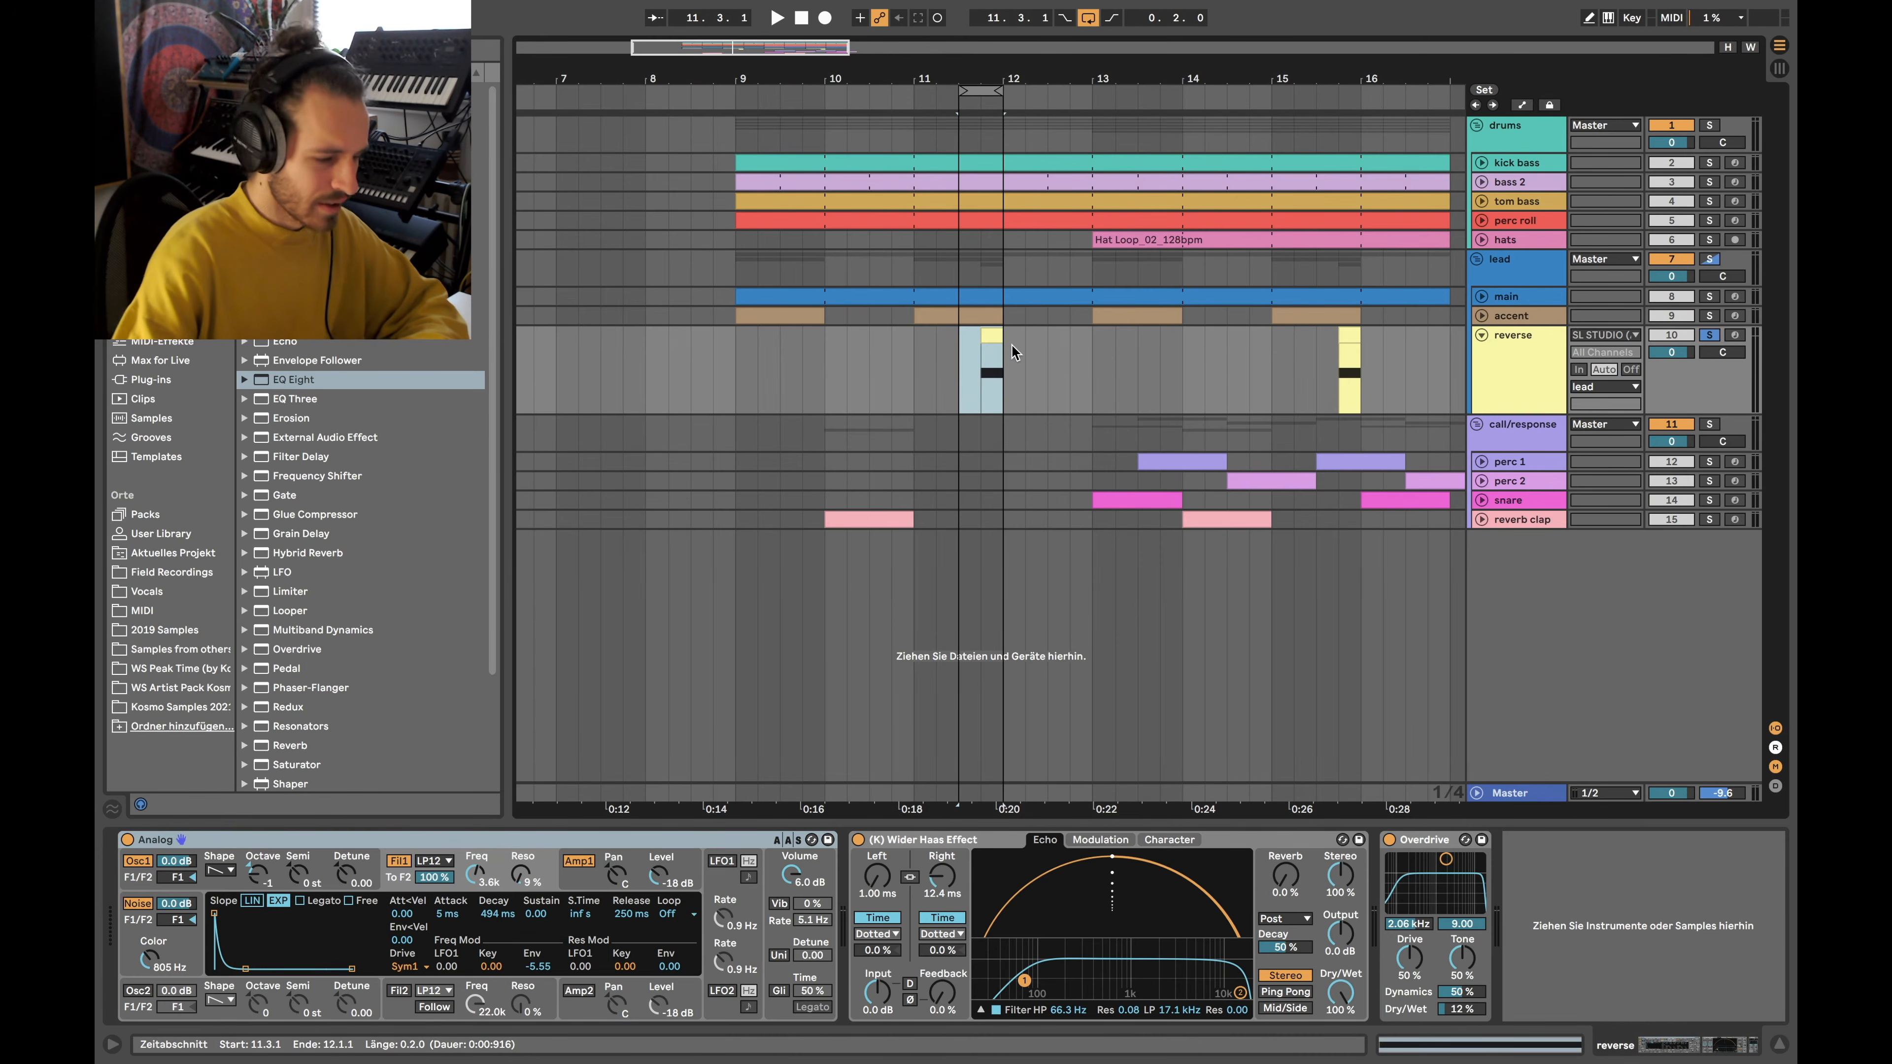
# Tighten the loop to just the reverse clip, 11.4.1 to 12.1.1, with Cmd+L
pyautogui.scroll(4, 968, 351)
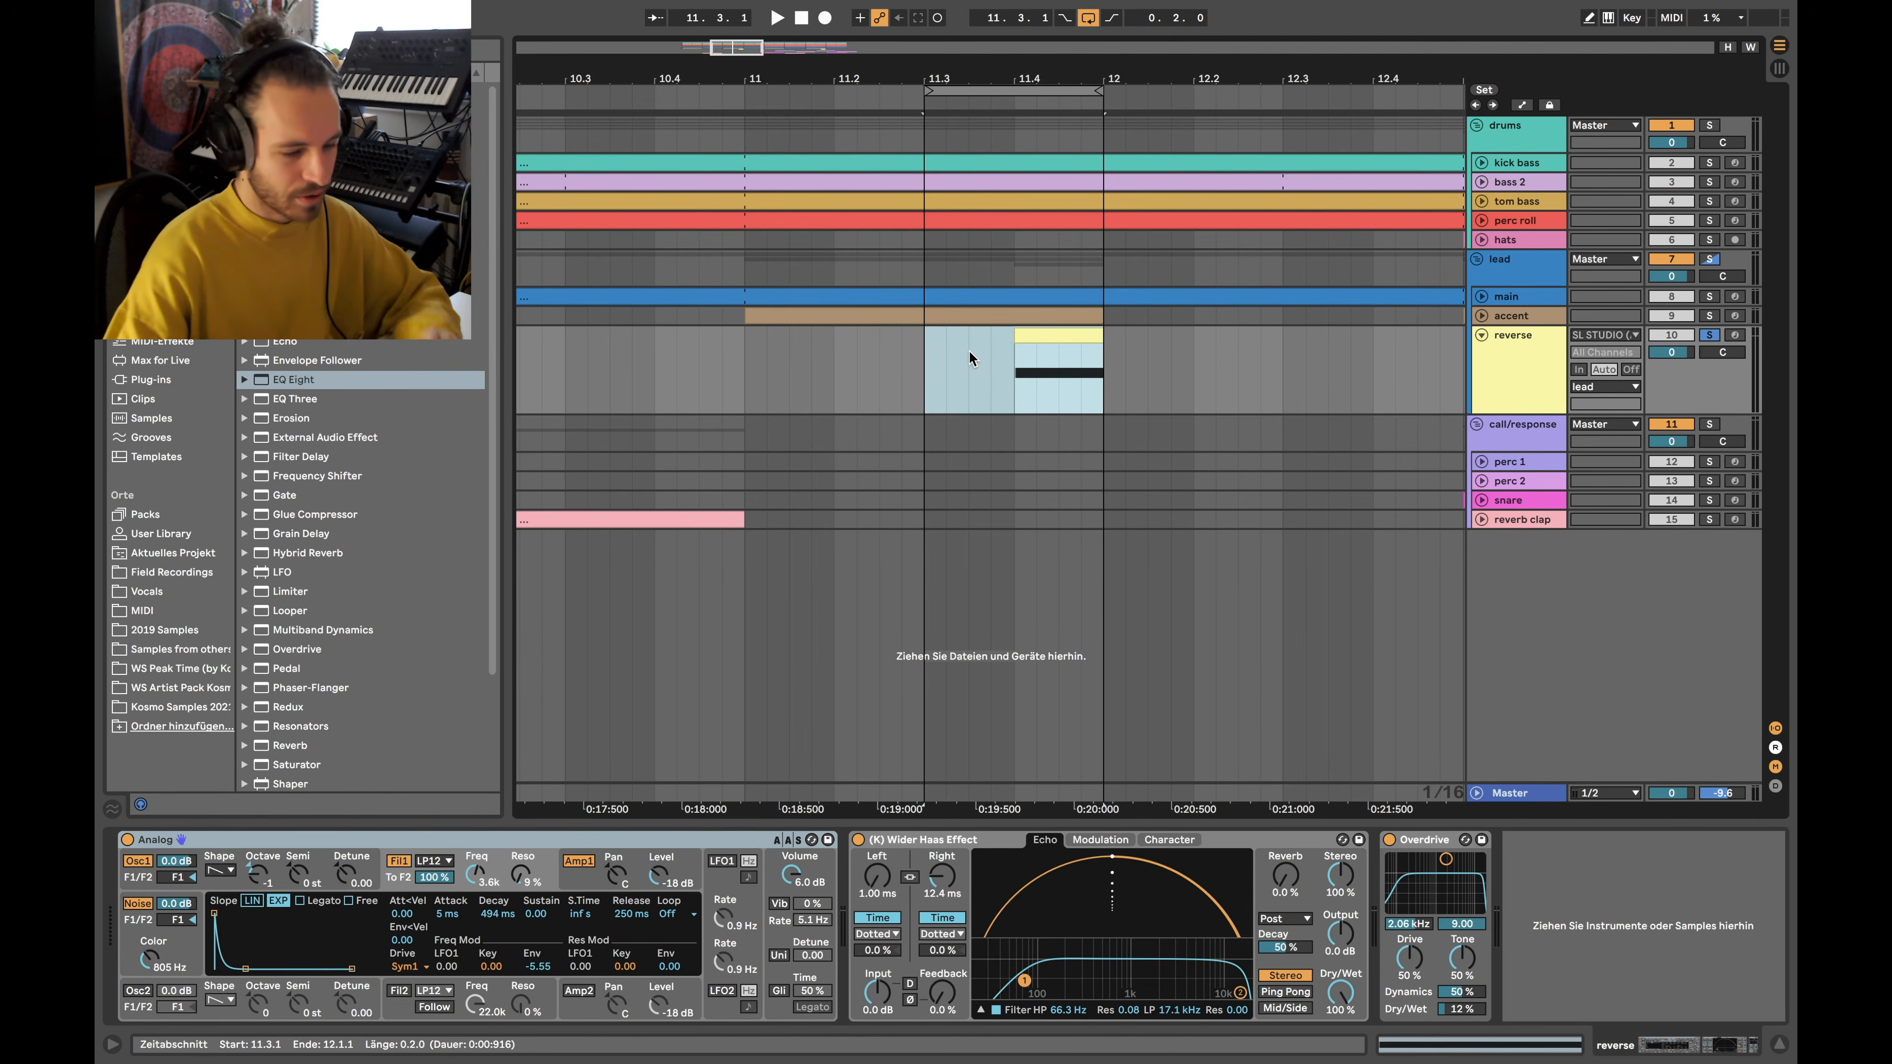
pyautogui.scroll(-1, 972, 359)
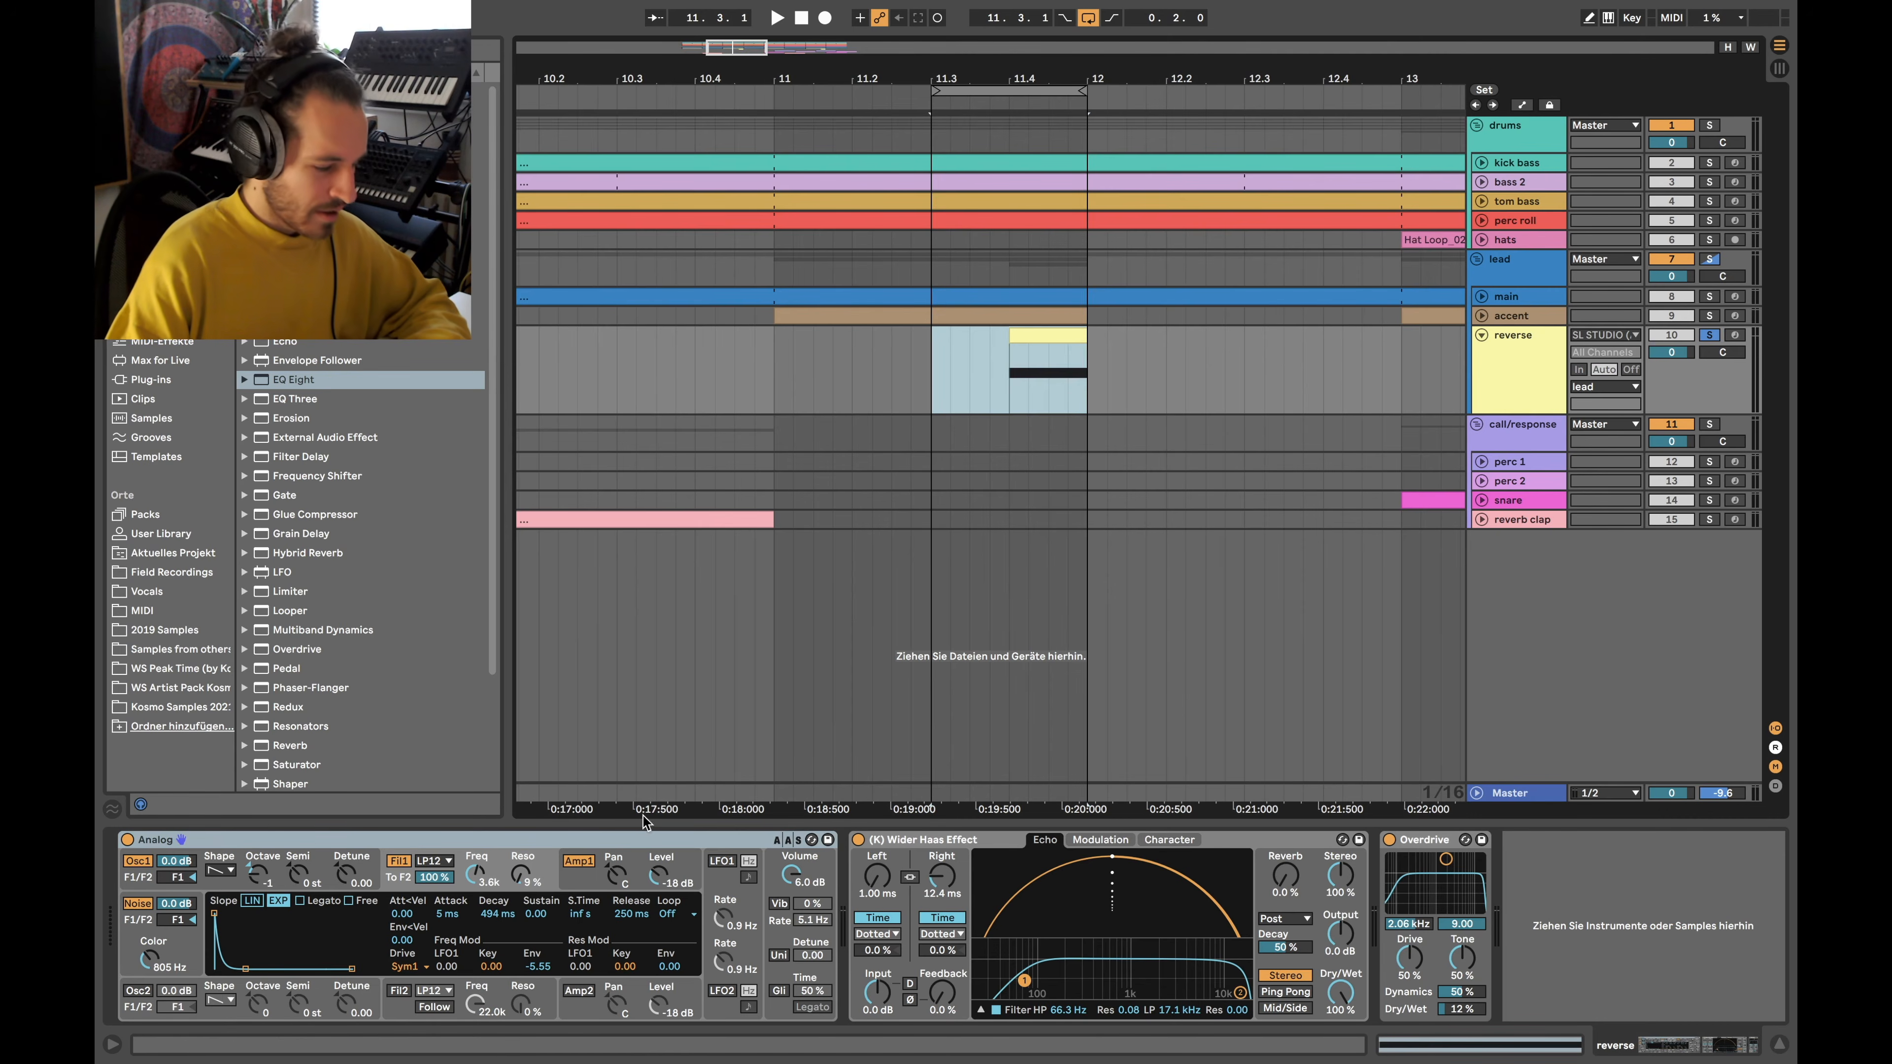
pyautogui.click(1027, 337)
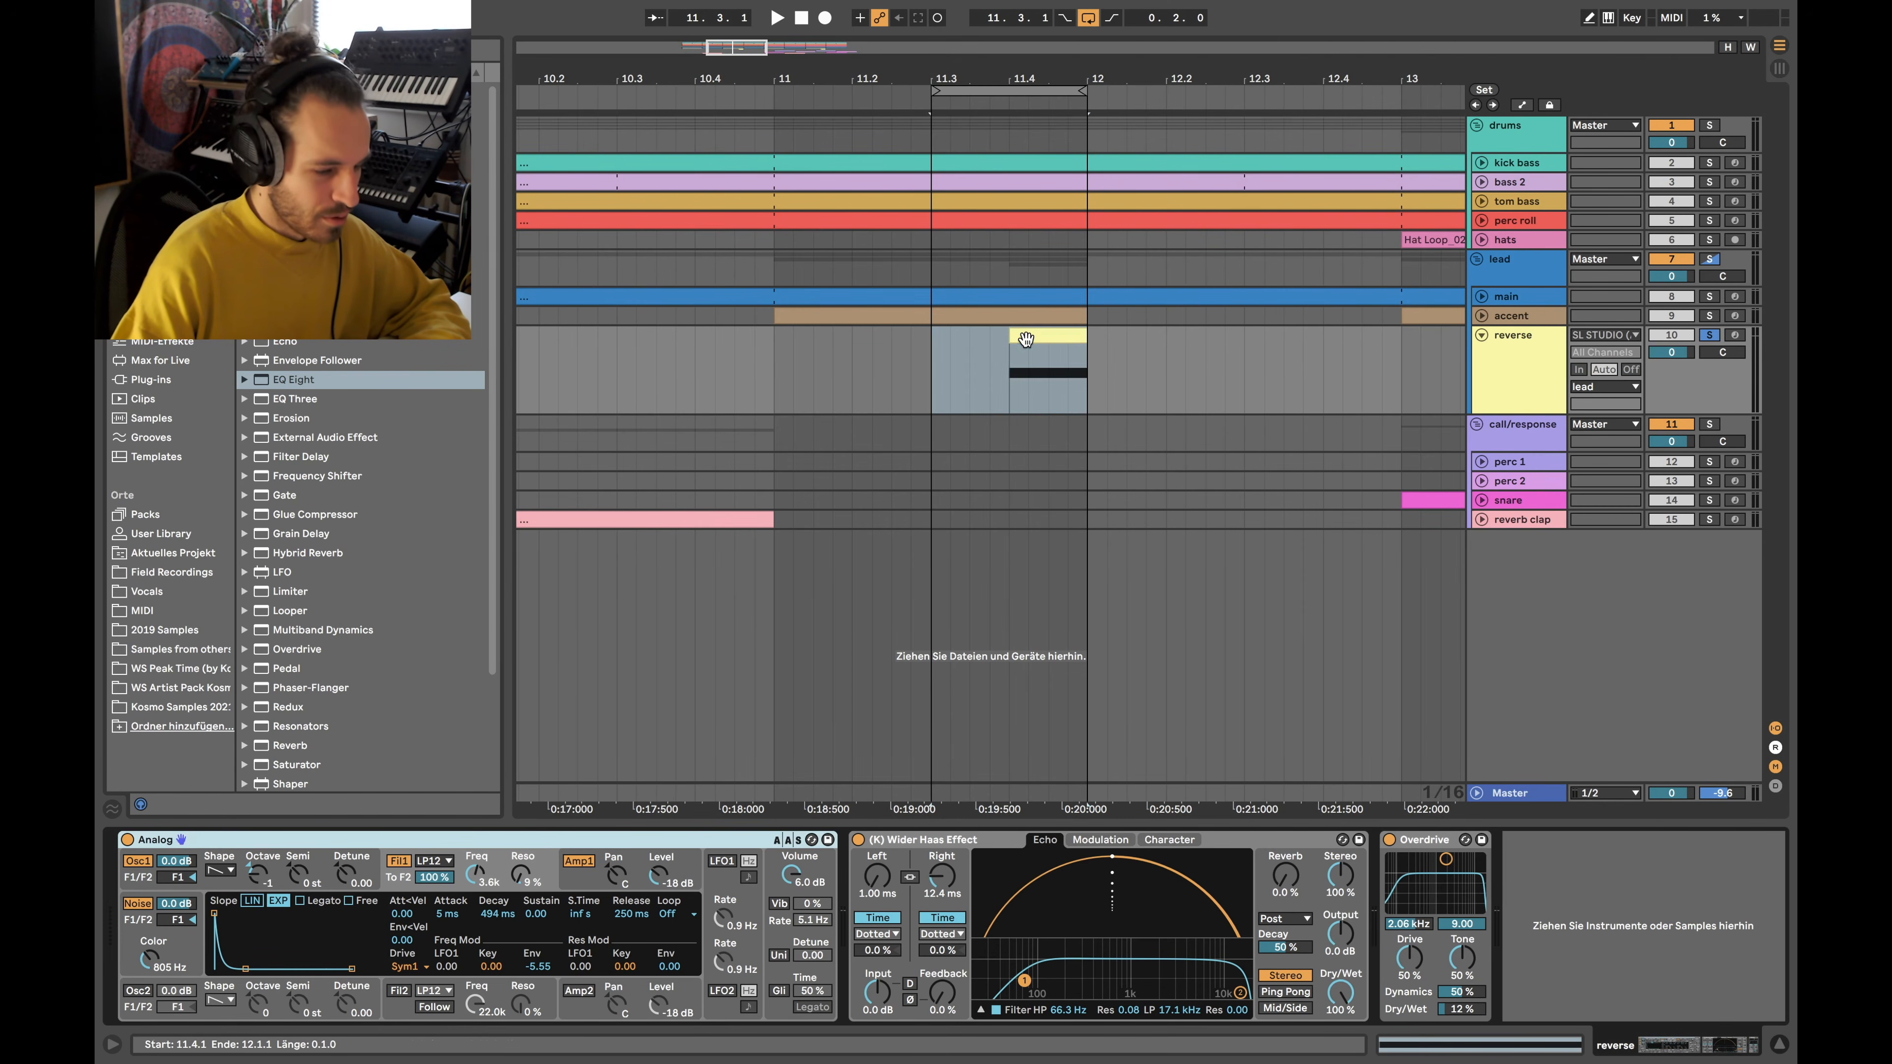
pyautogui.hotkey('ctrl', 'l')
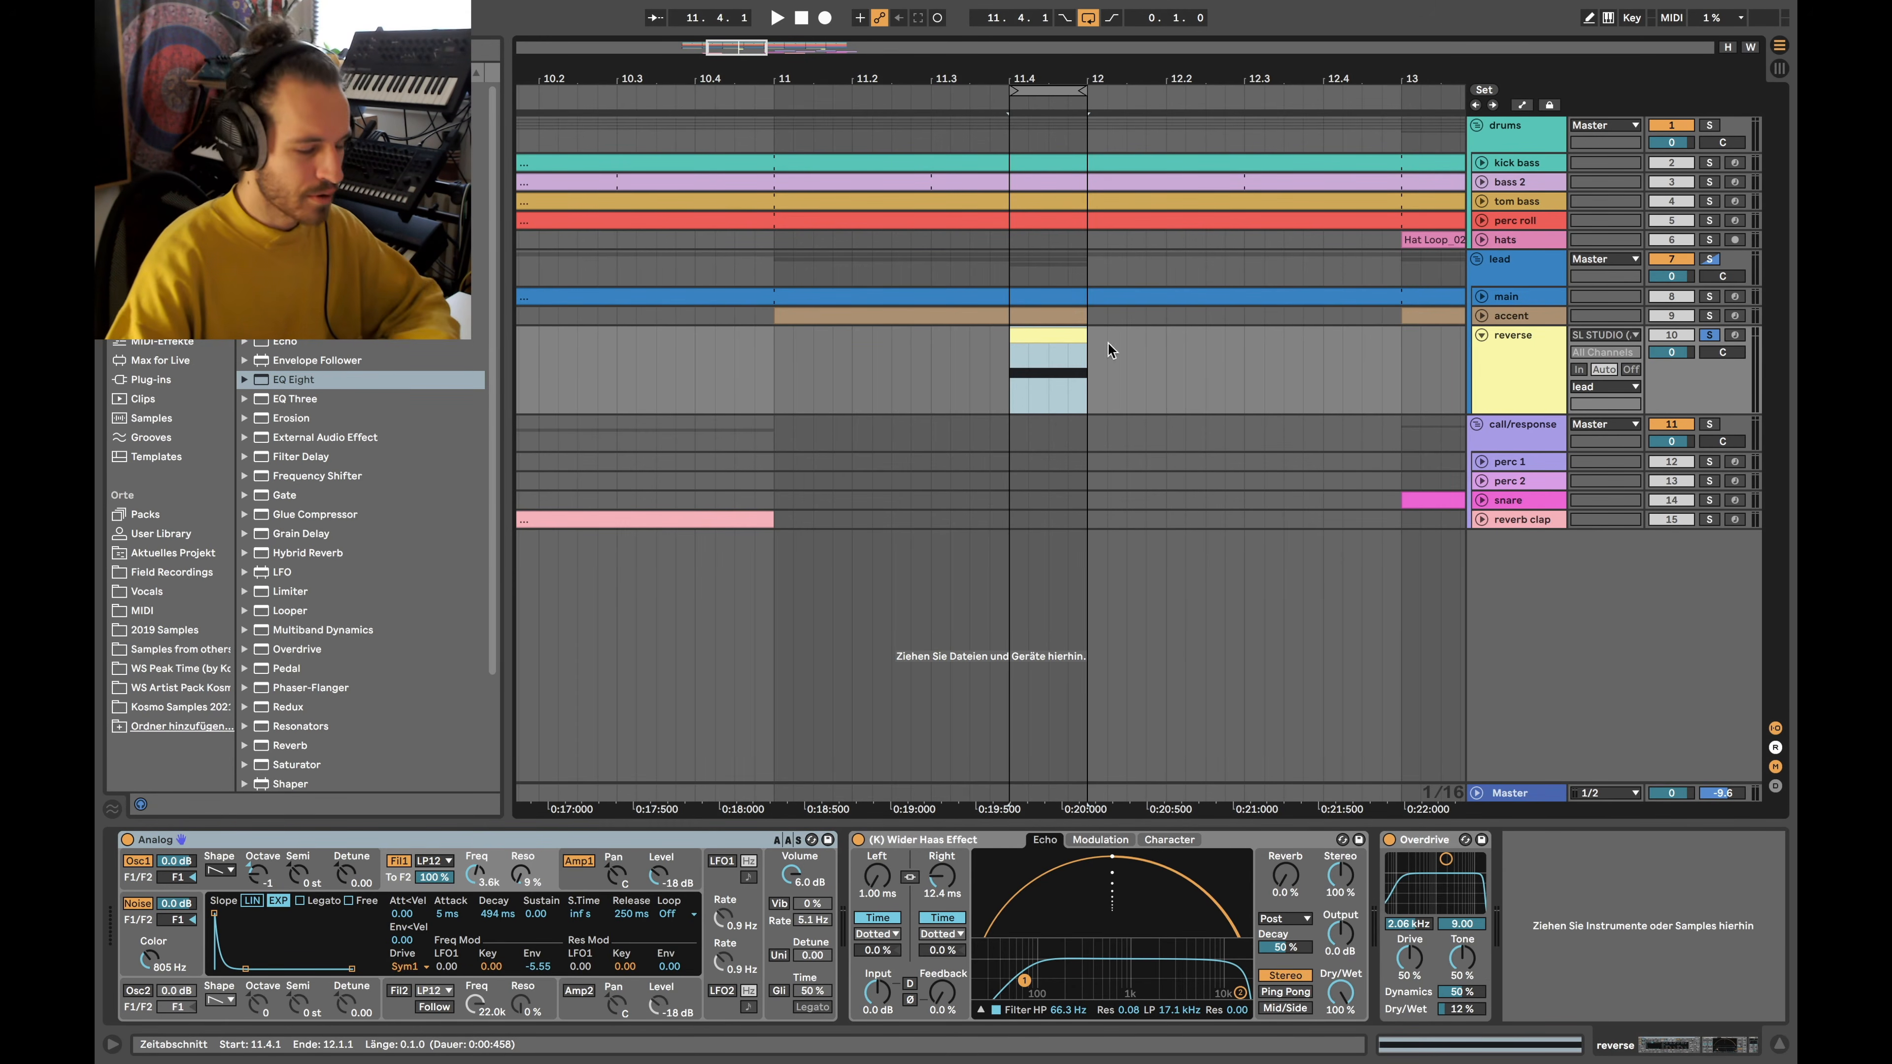
pyautogui.scroll(-5, 920, 452)
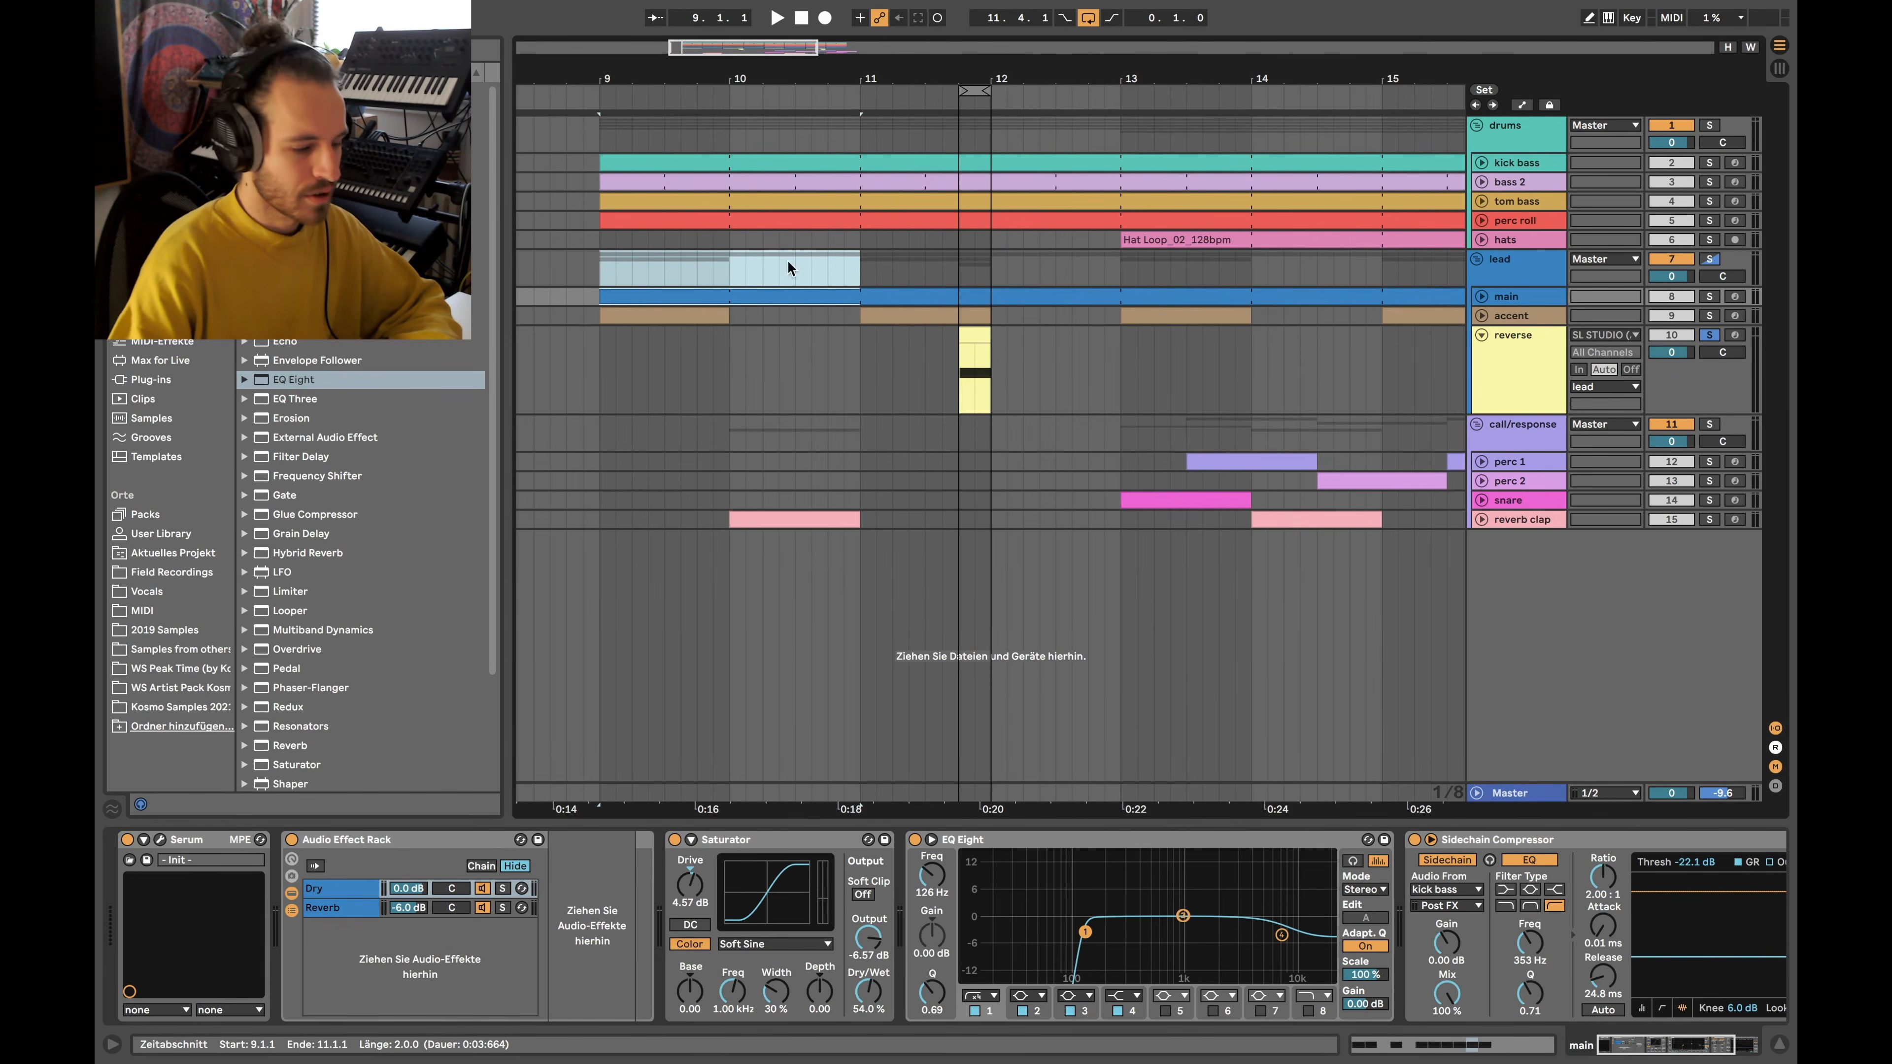
pyautogui.click(972, 333)
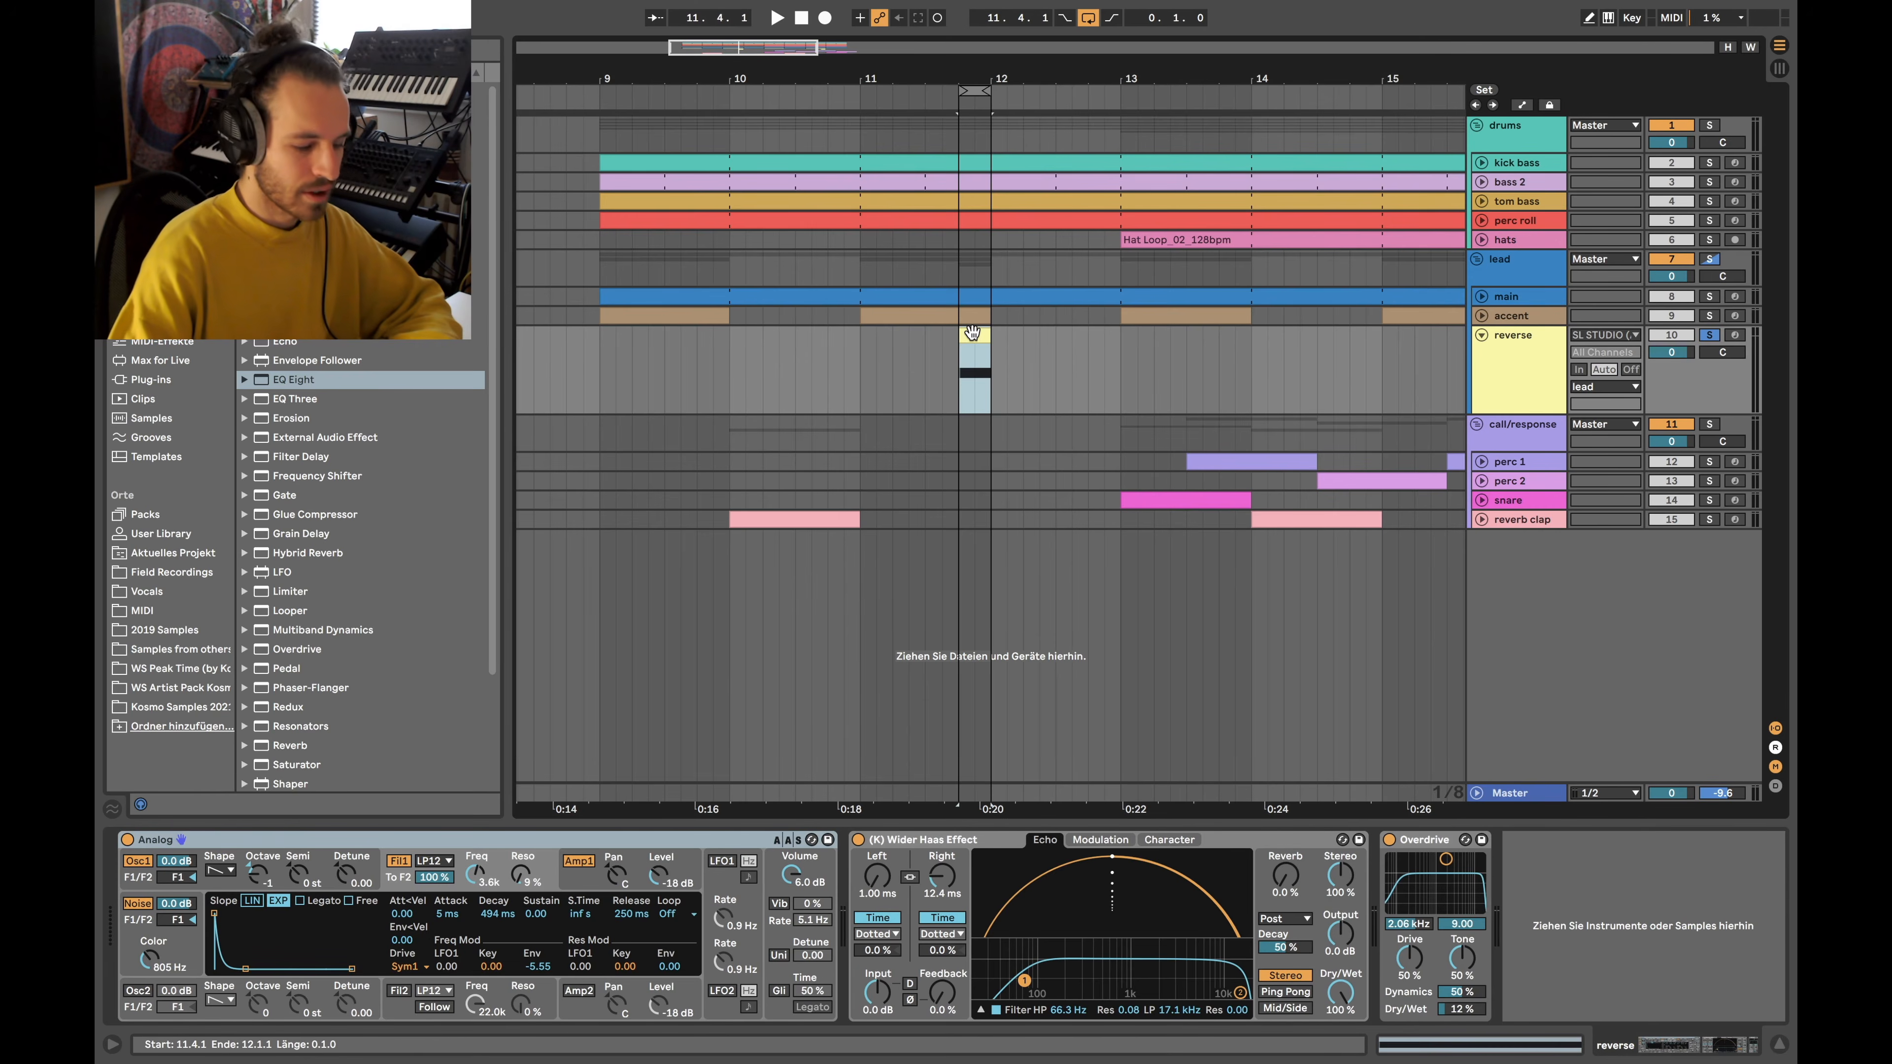
pyautogui.click(973, 384)
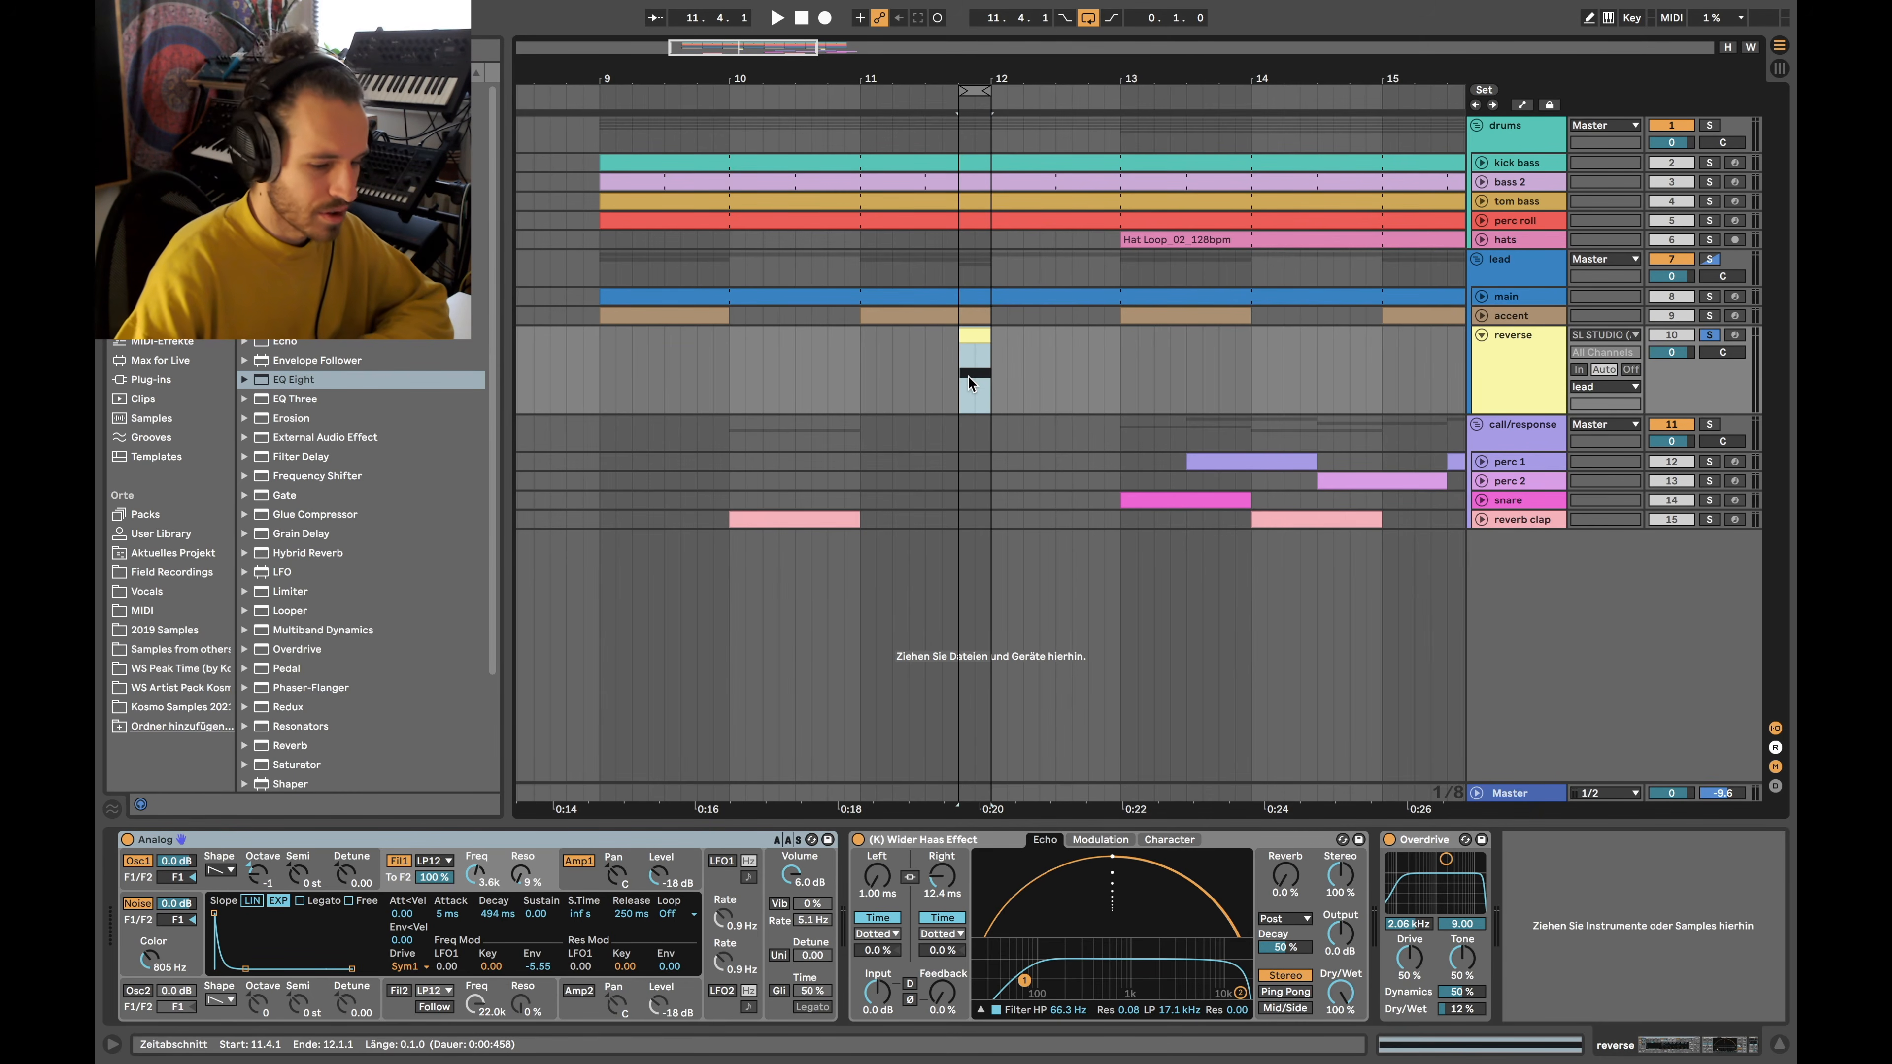
# Review Analog's Osc1 settings, then return to its Fil1 filter envelope page
pyautogui.scroll(3, 968, 376)
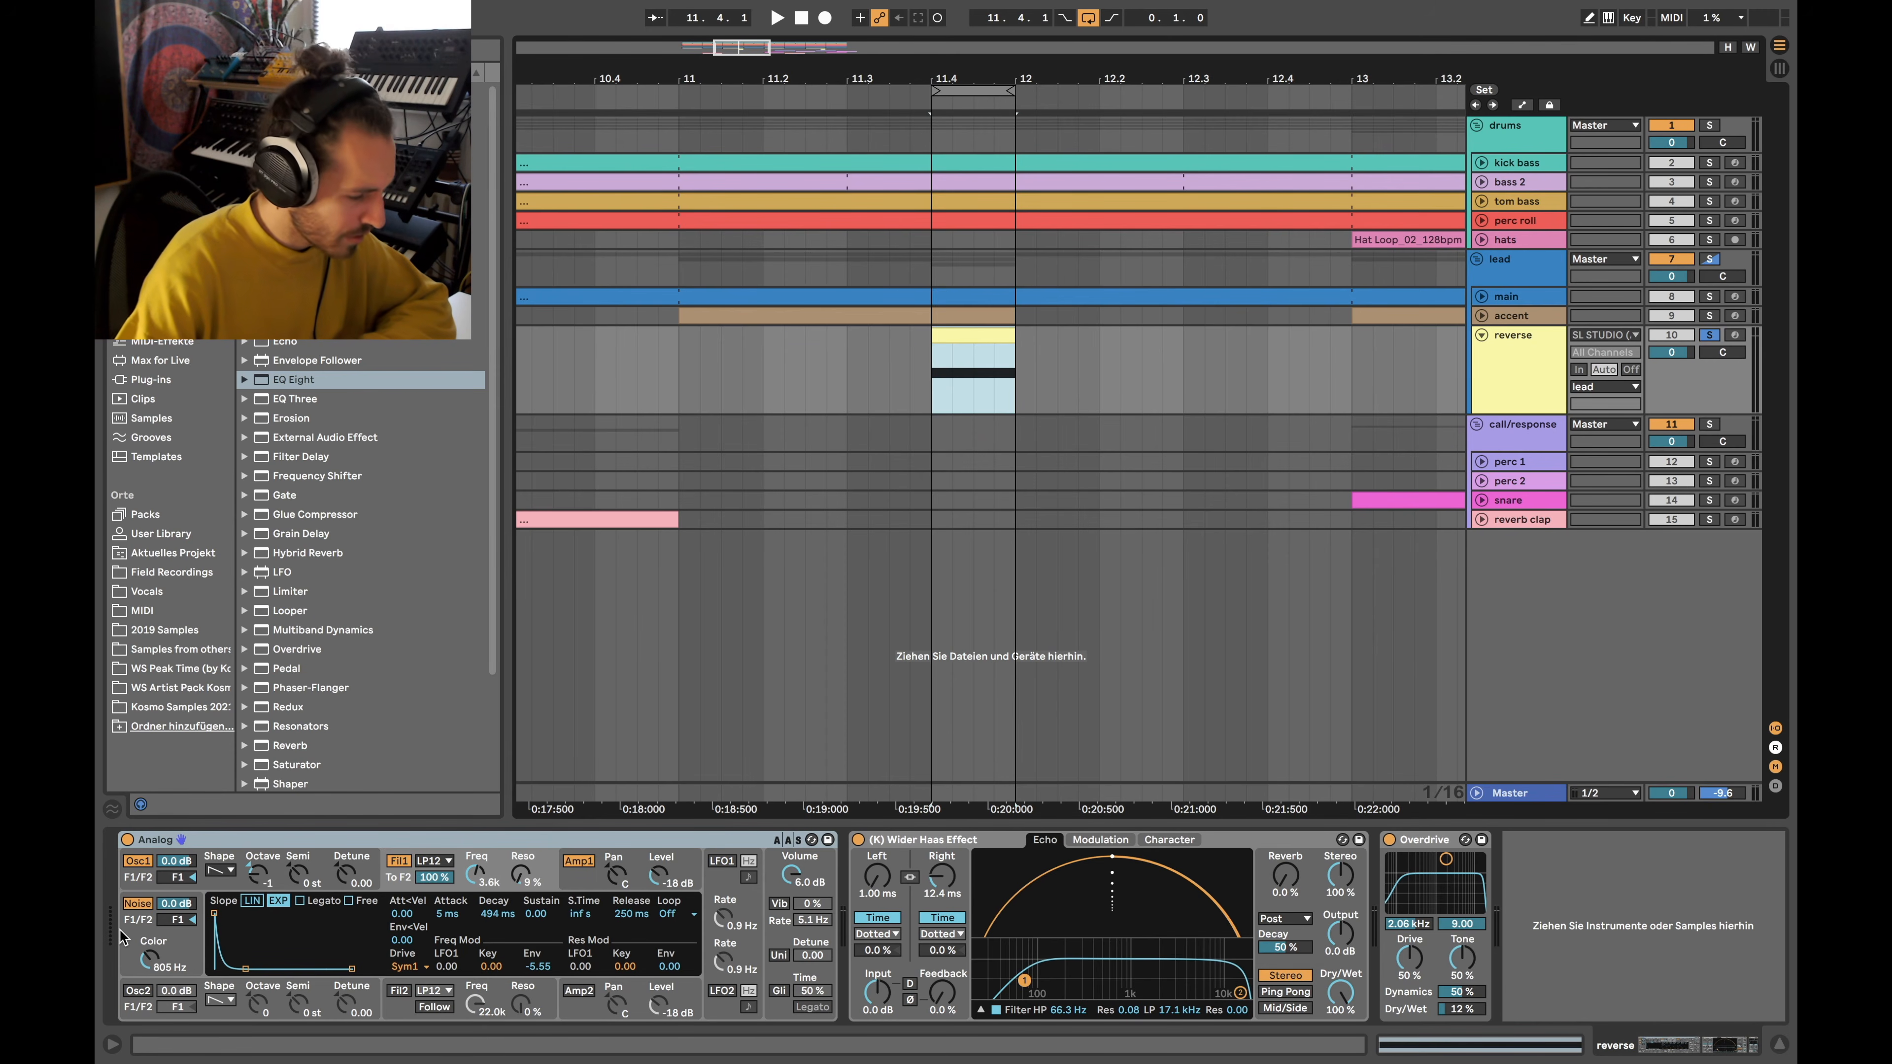
pyautogui.click(143, 880)
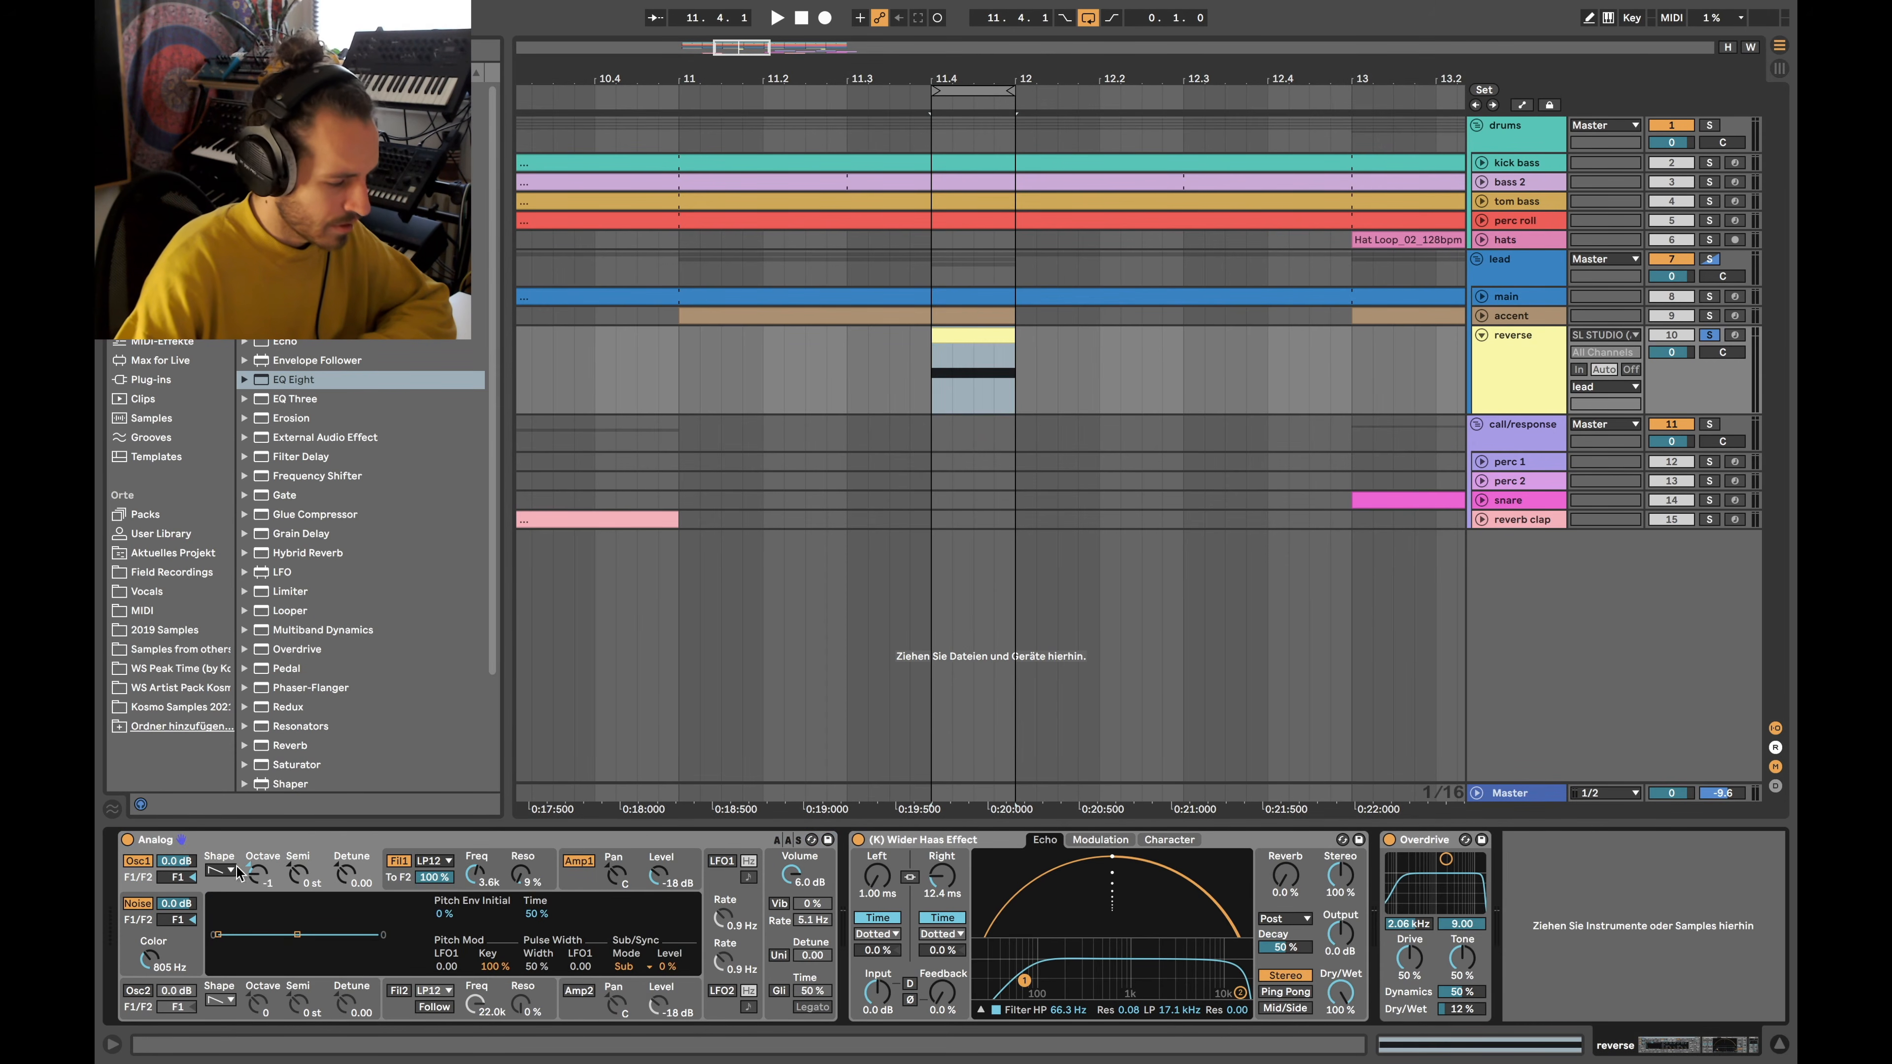
pyautogui.click(411, 891)
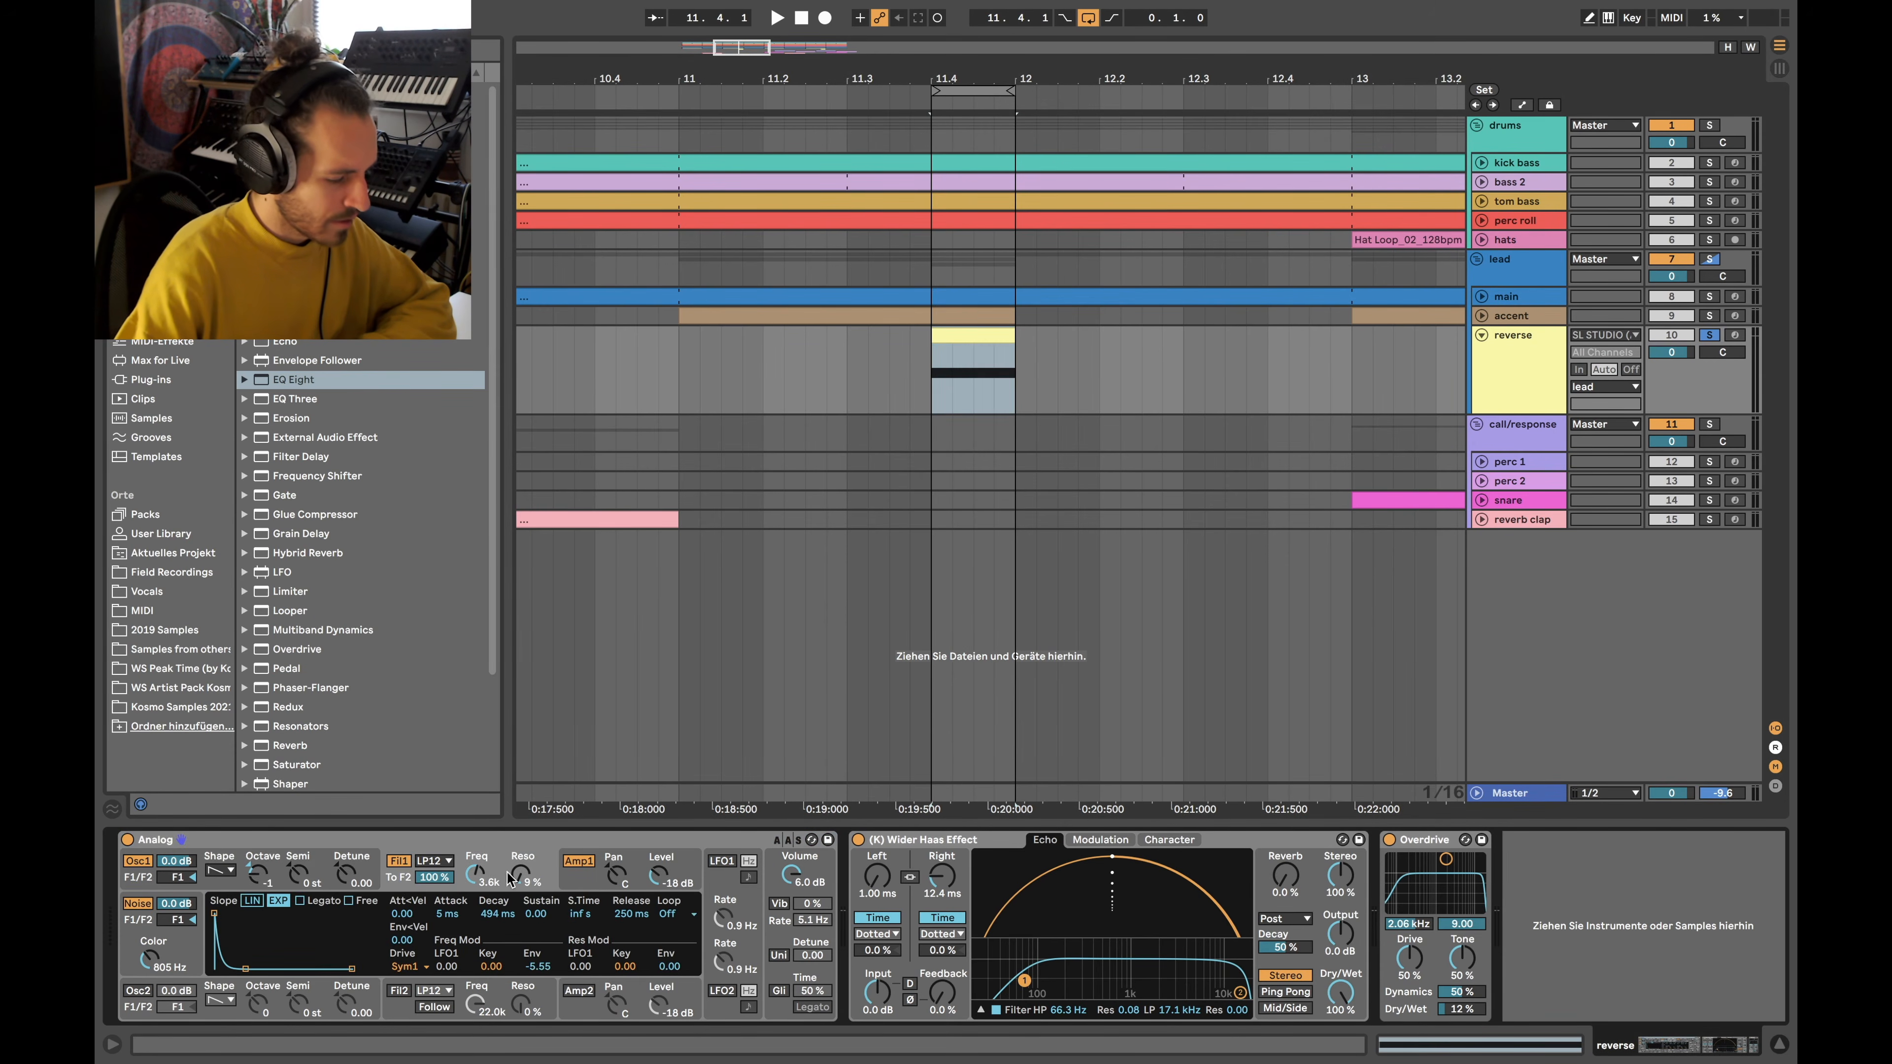
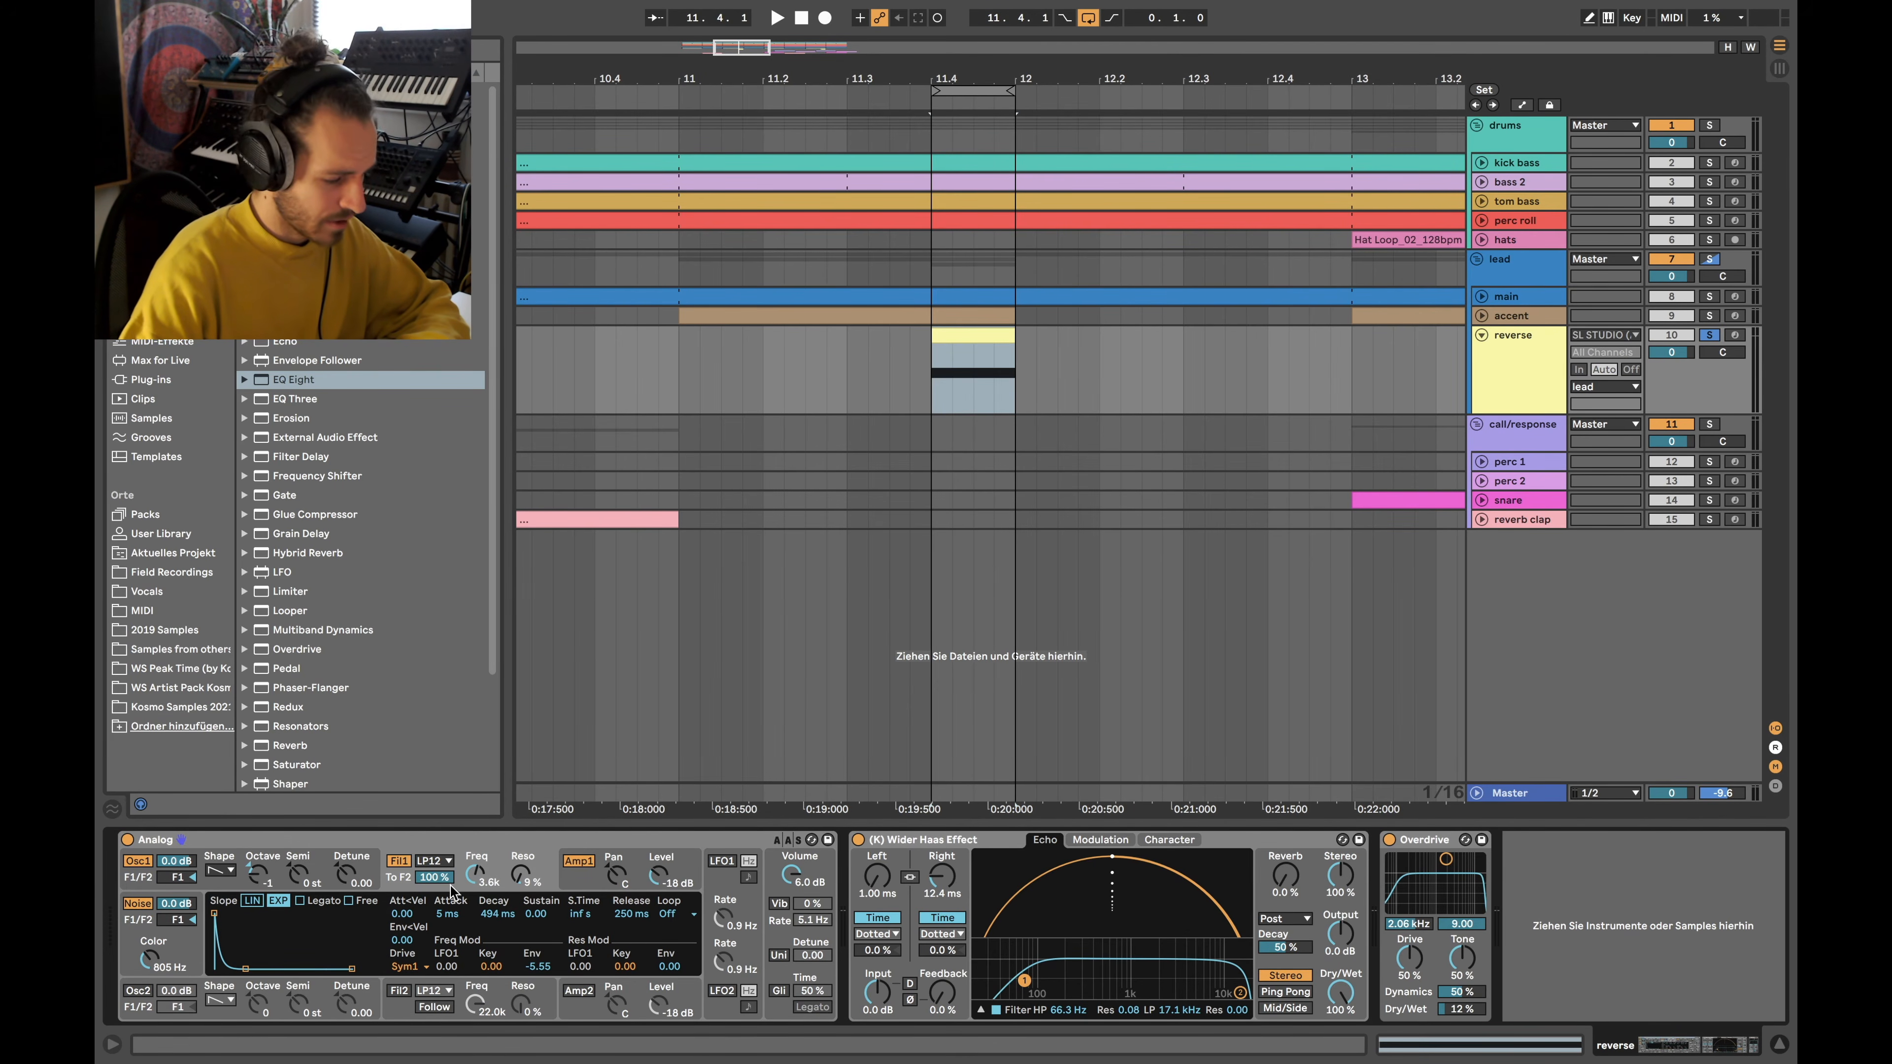
# Show Analog's Amp1 envelope, switch looping off, and play the arrangement from bar 11.4
pyautogui.click(585, 879)
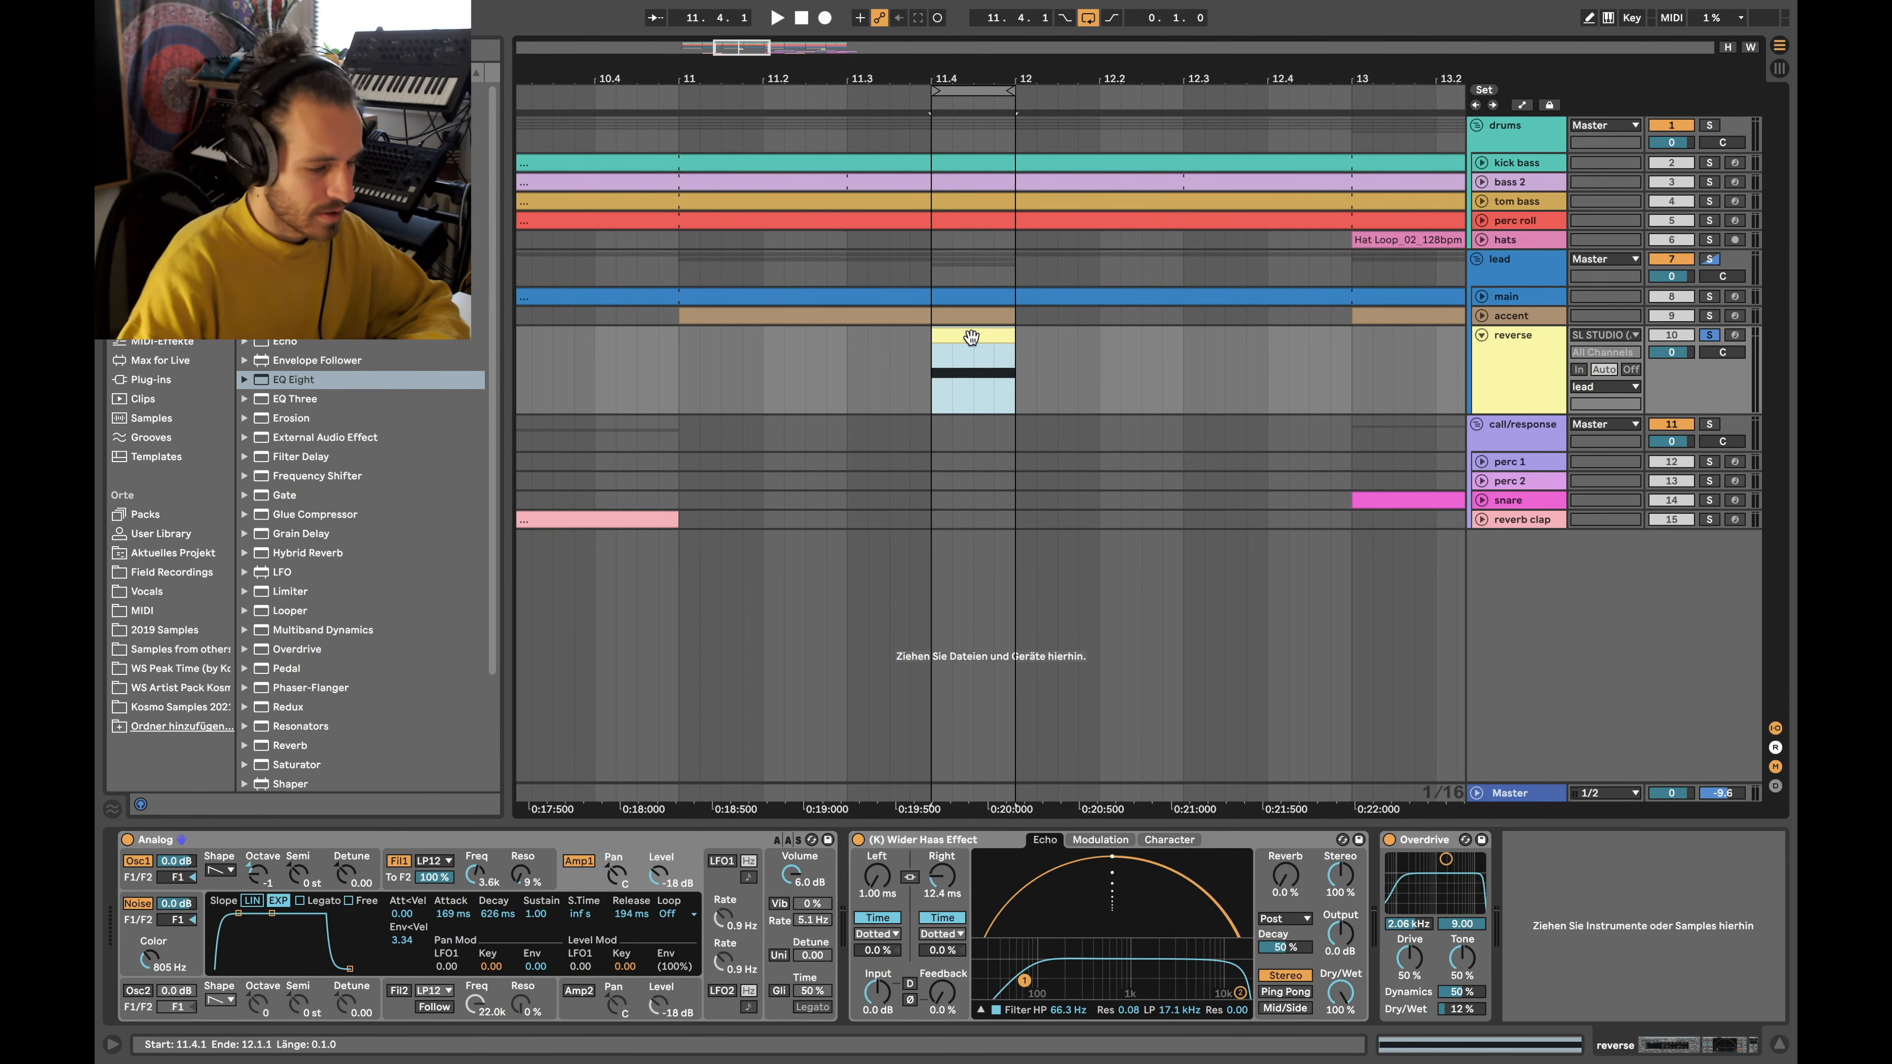
pyautogui.press('super+l')
pyautogui.press('space')
pyautogui.click(932, 840)
pyautogui.press('space')
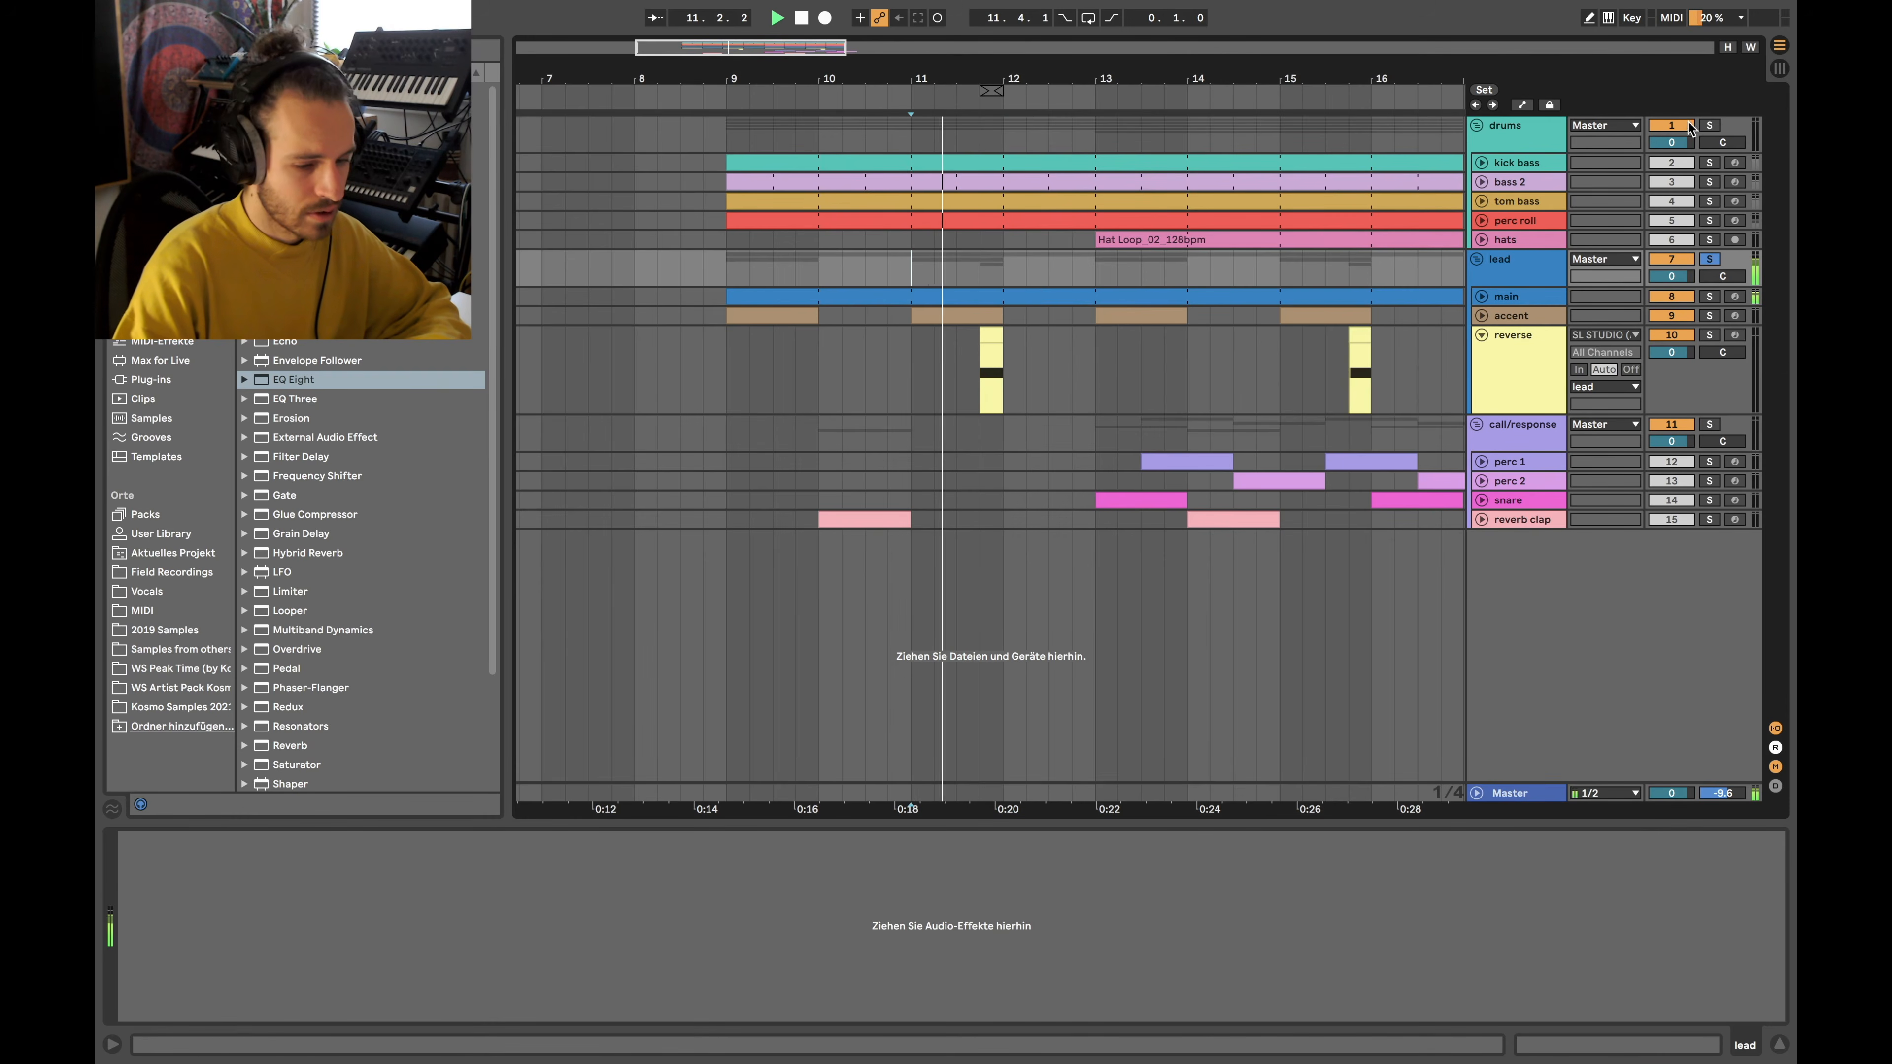
# Zoom out, shrink the tall reverse track, and briefly select then clear bars 13–17 on the lead tracks
pyautogui.scroll(-10, 1127, 183)
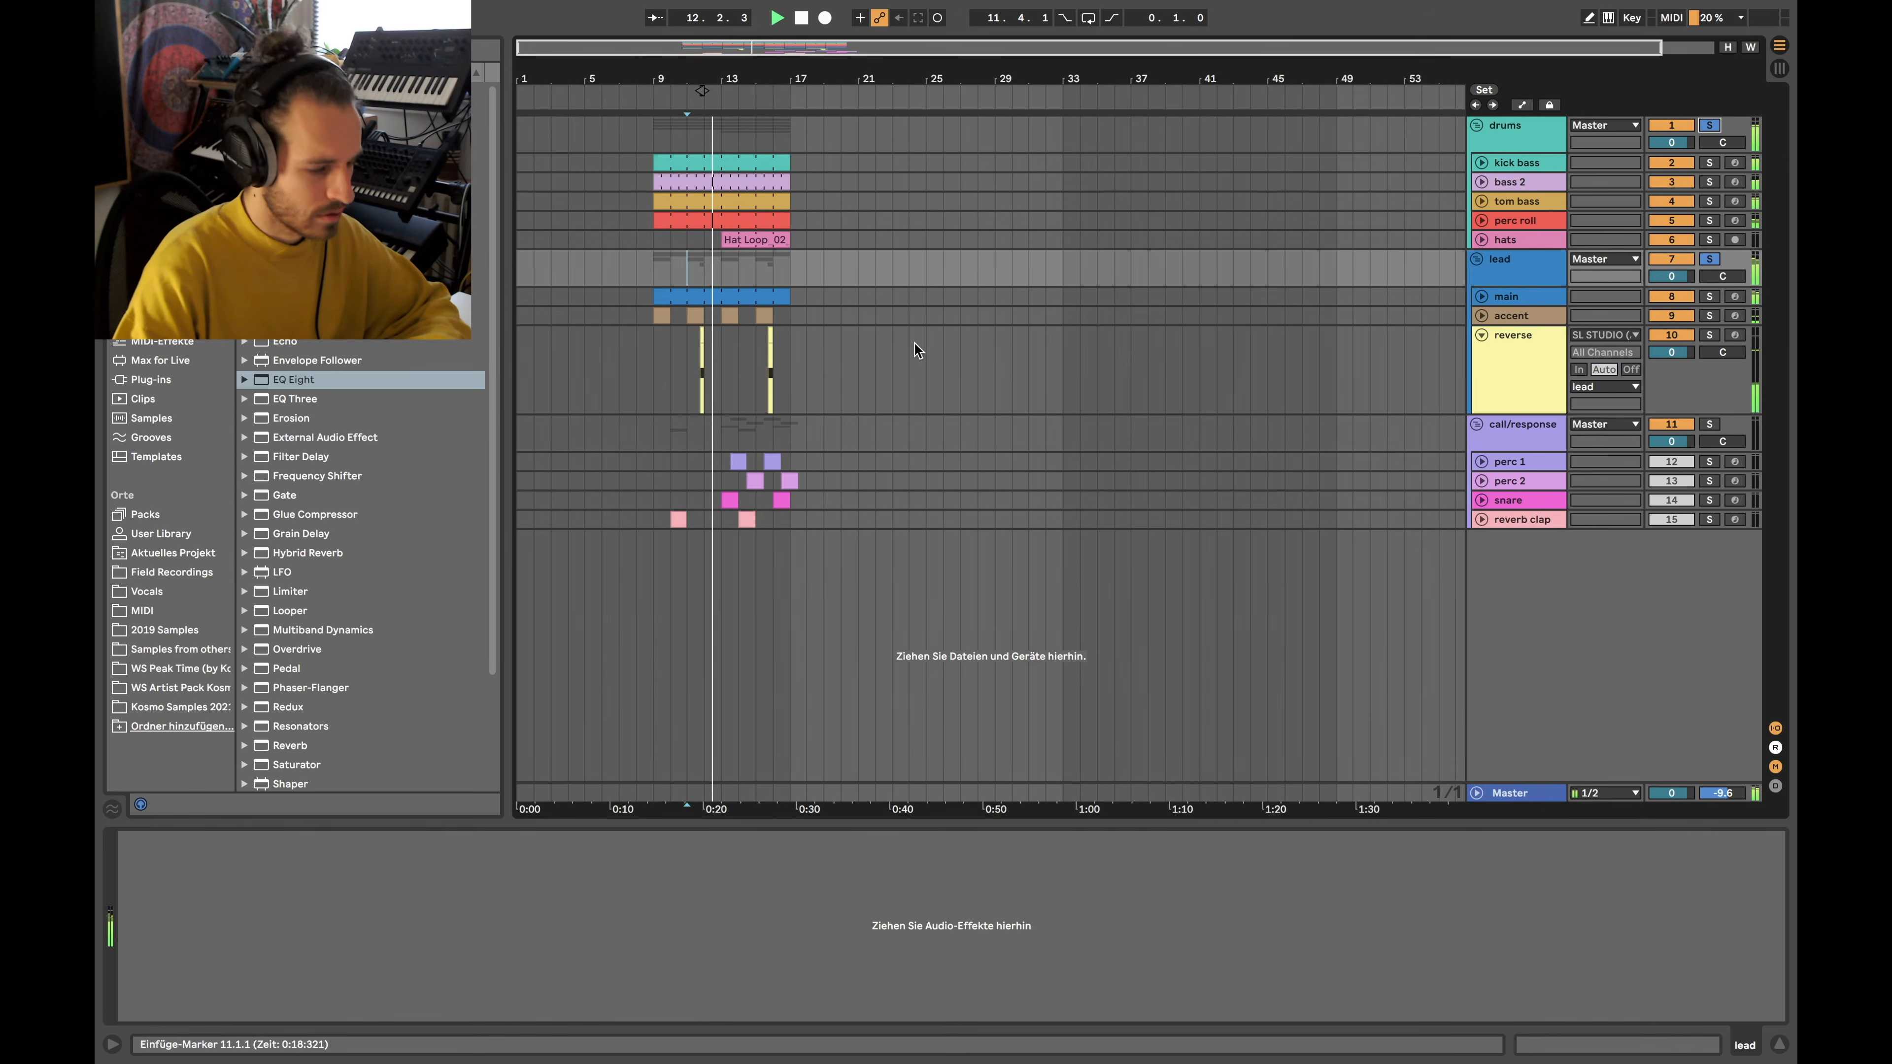
pyautogui.scroll(8, 689, 285)
pyautogui.hscroll(-3, 817, 287)
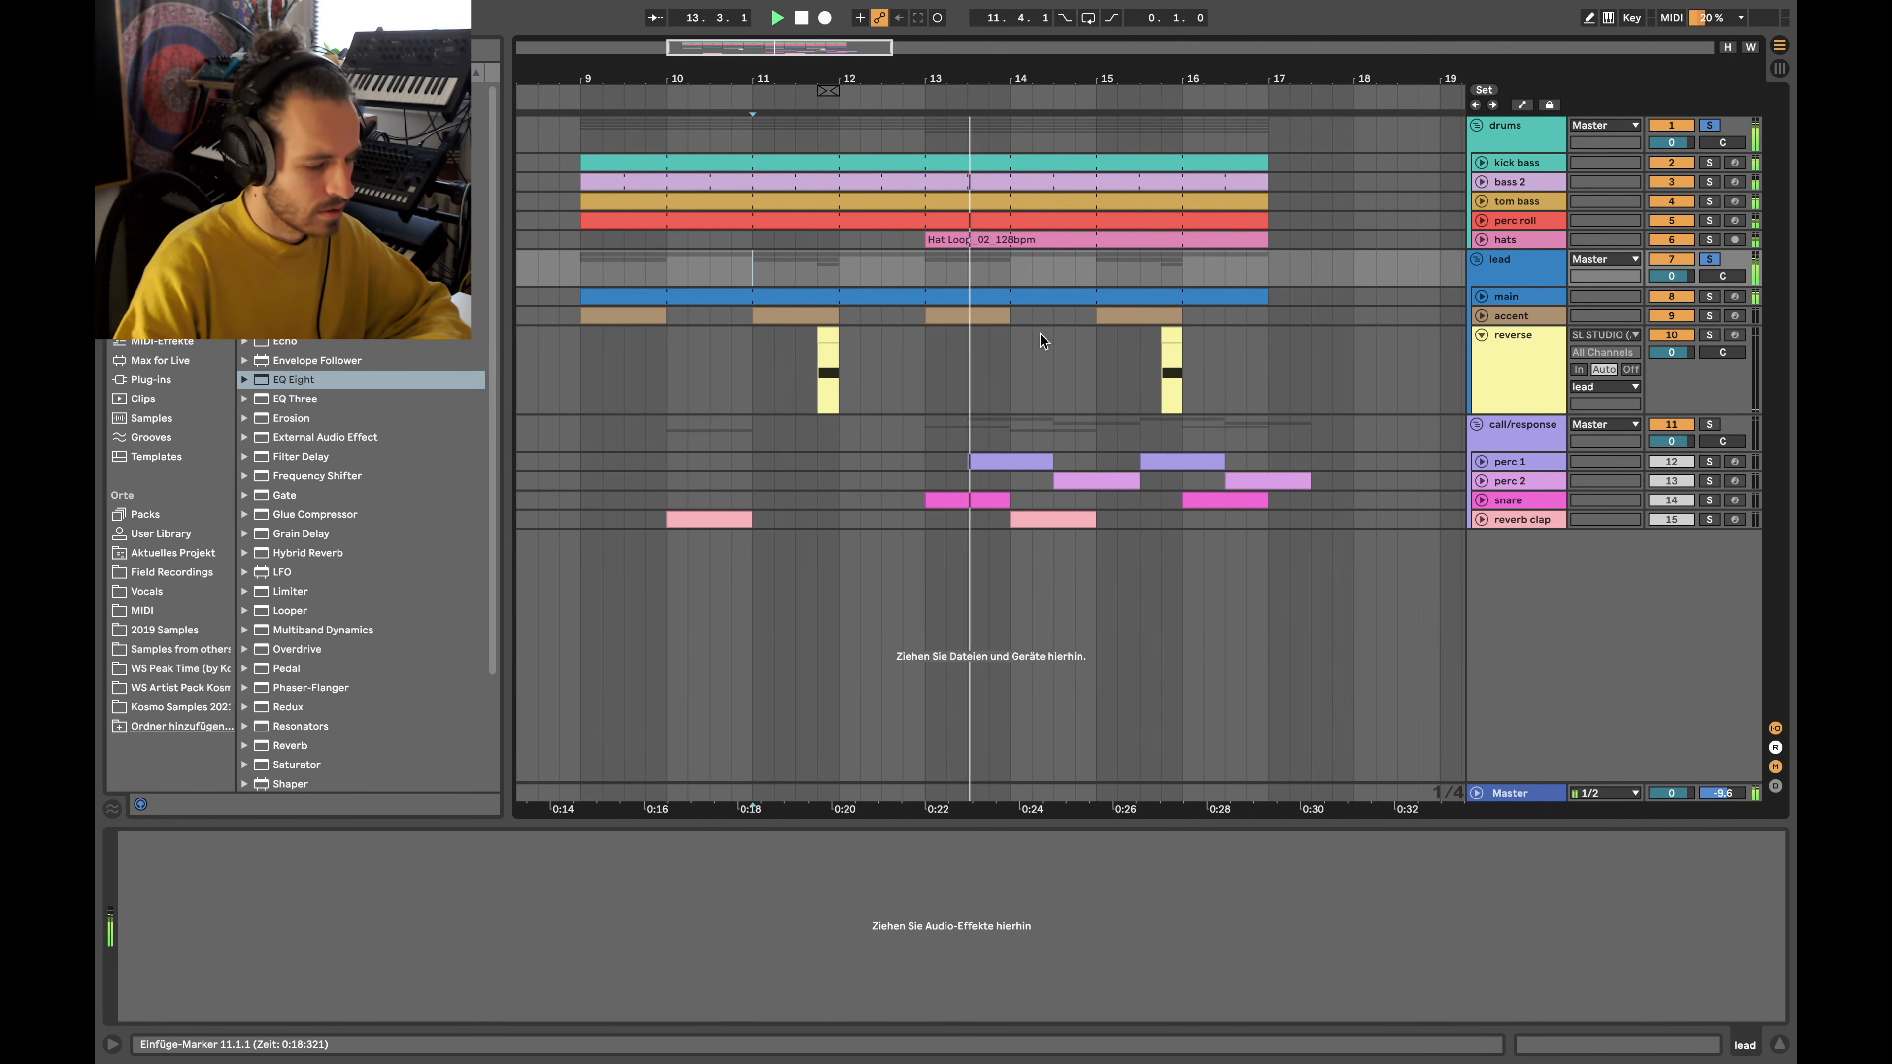
pyautogui.scroll(-4, 1259, 343)
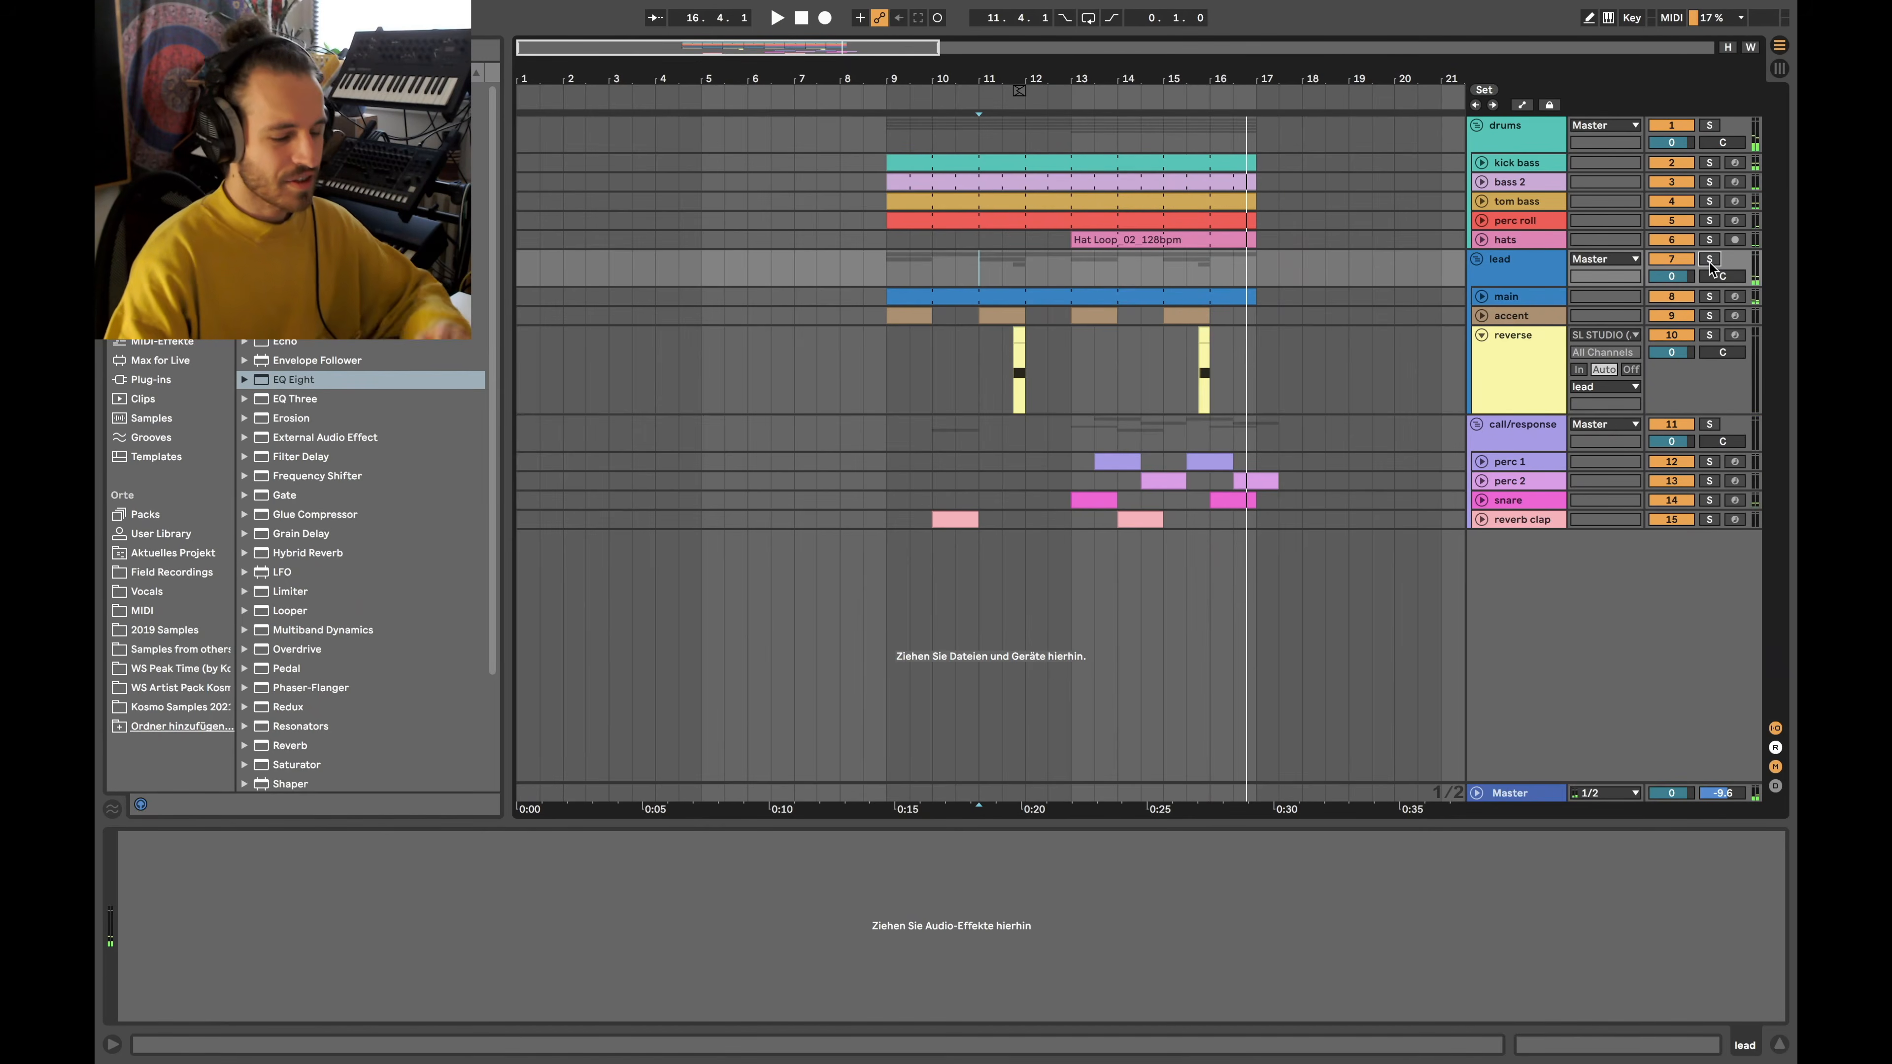
pyautogui.click(1479, 336)
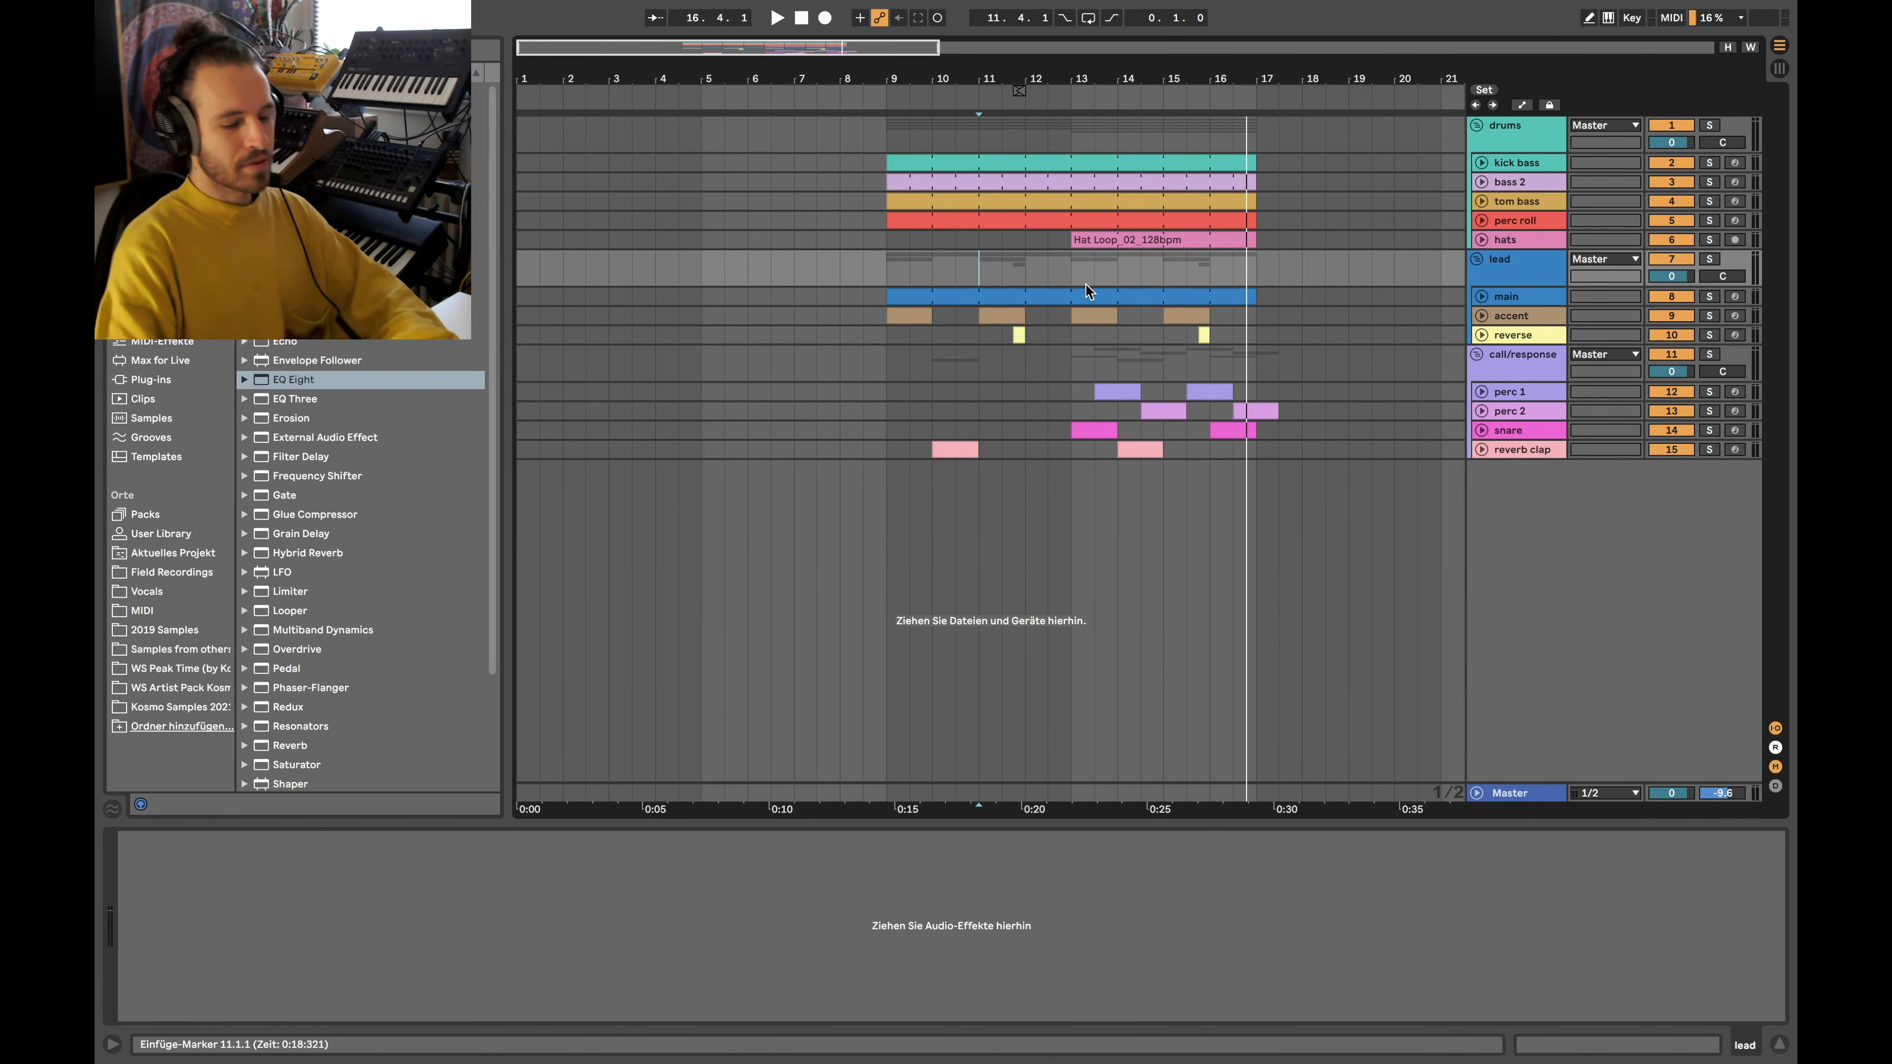
pyautogui.moveTo(1071, 262); pyautogui.dragTo(884, 265)
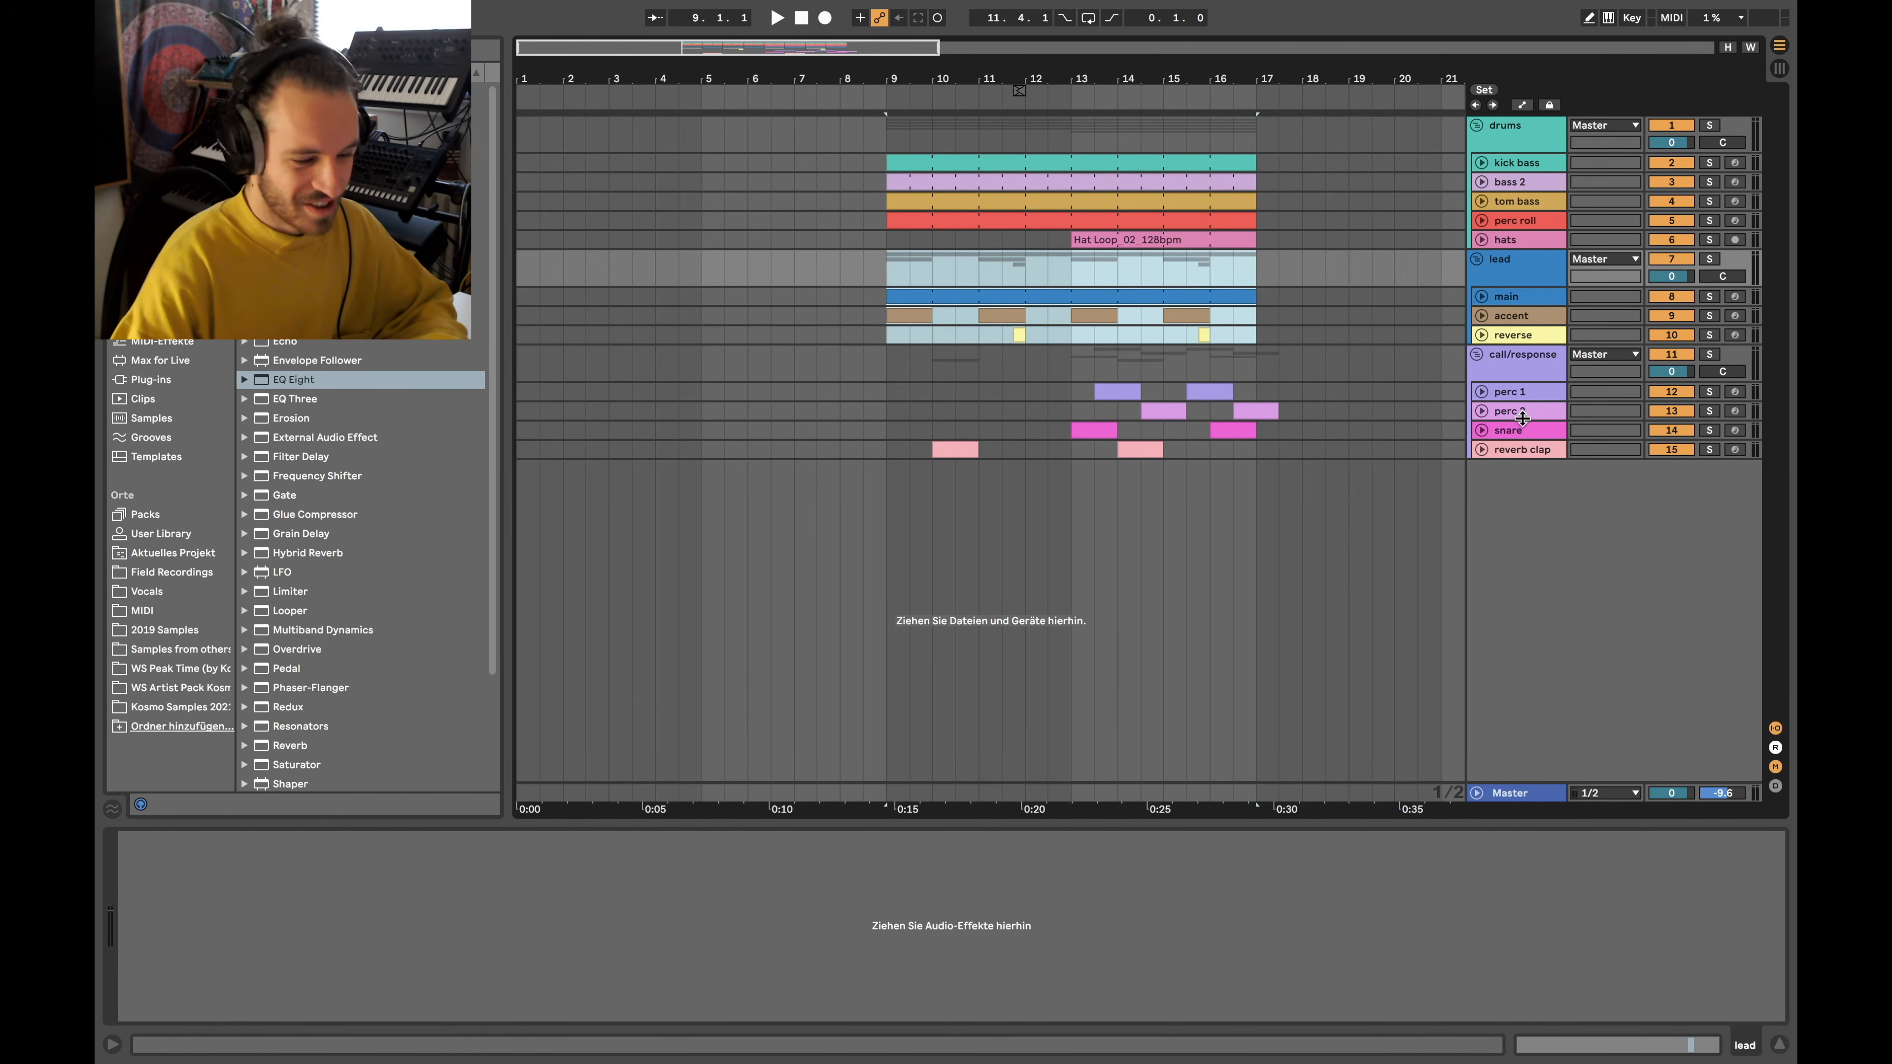
pyautogui.hscroll(1, 1355, 200)
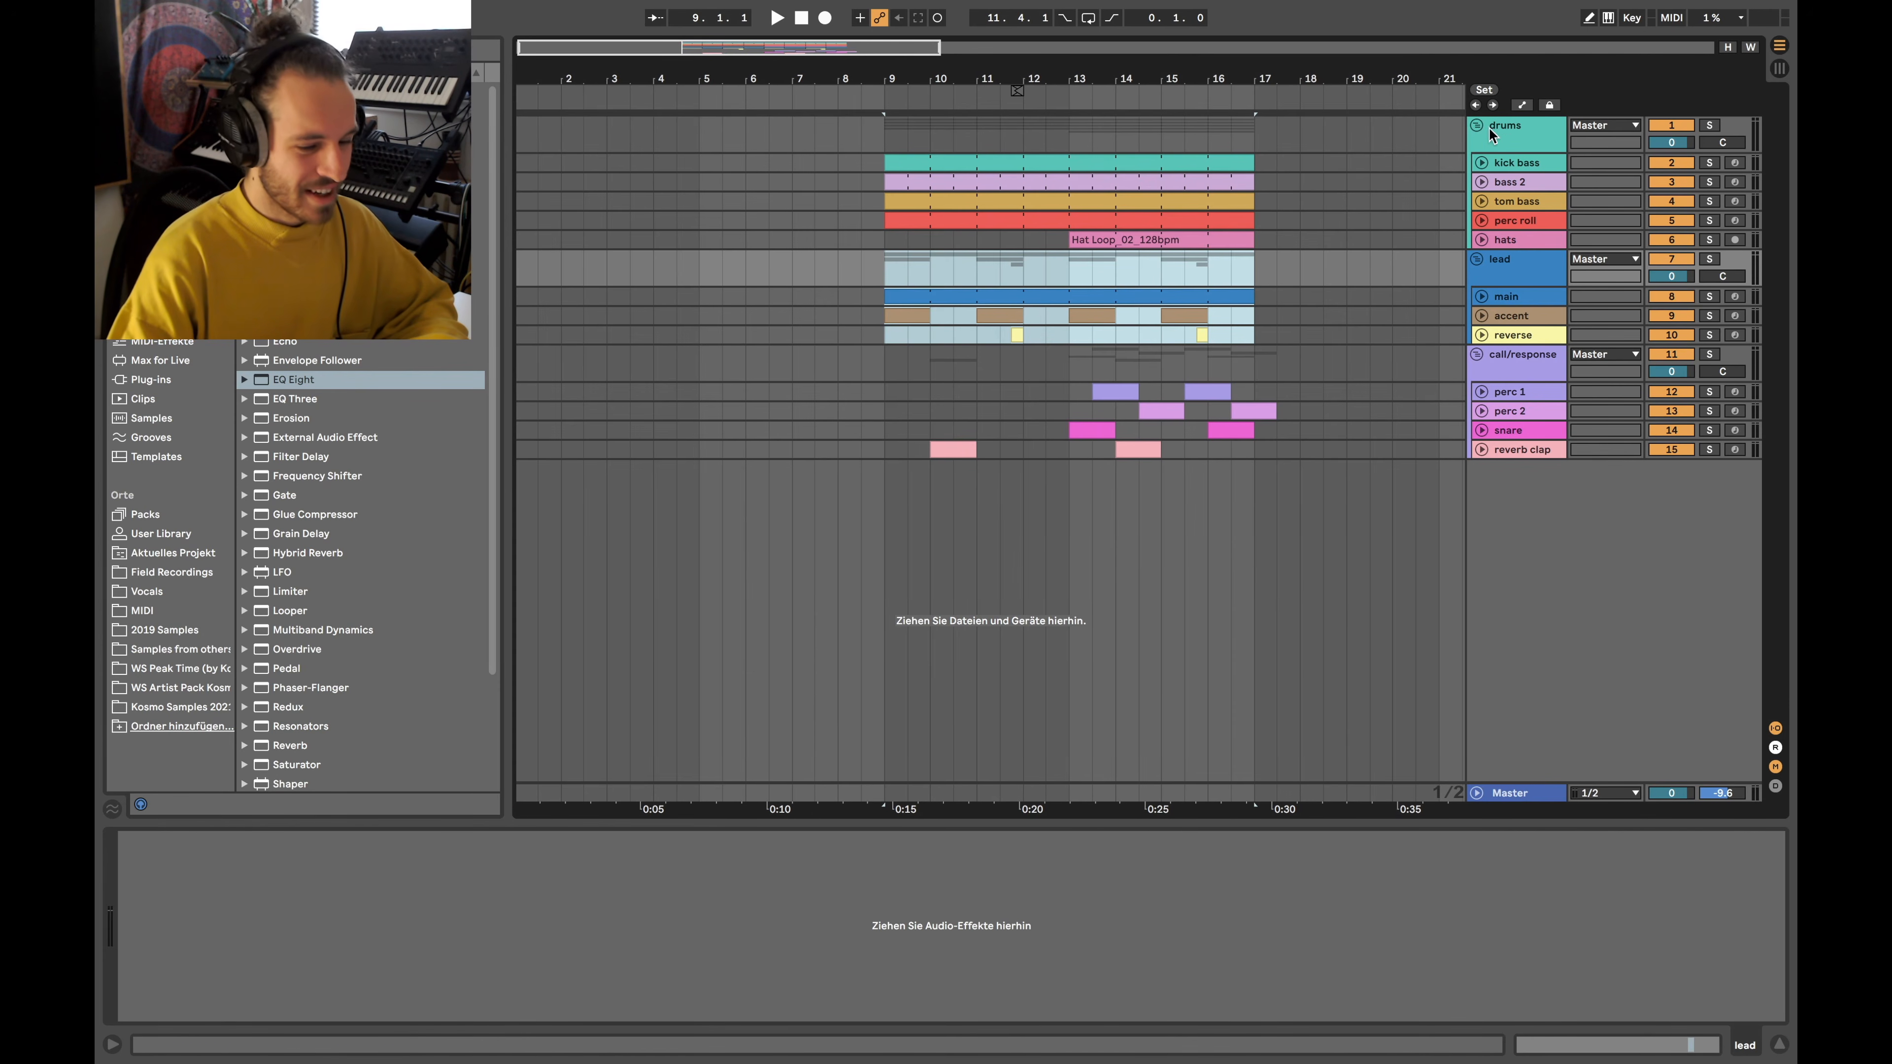
pyautogui.click(1276, 275)
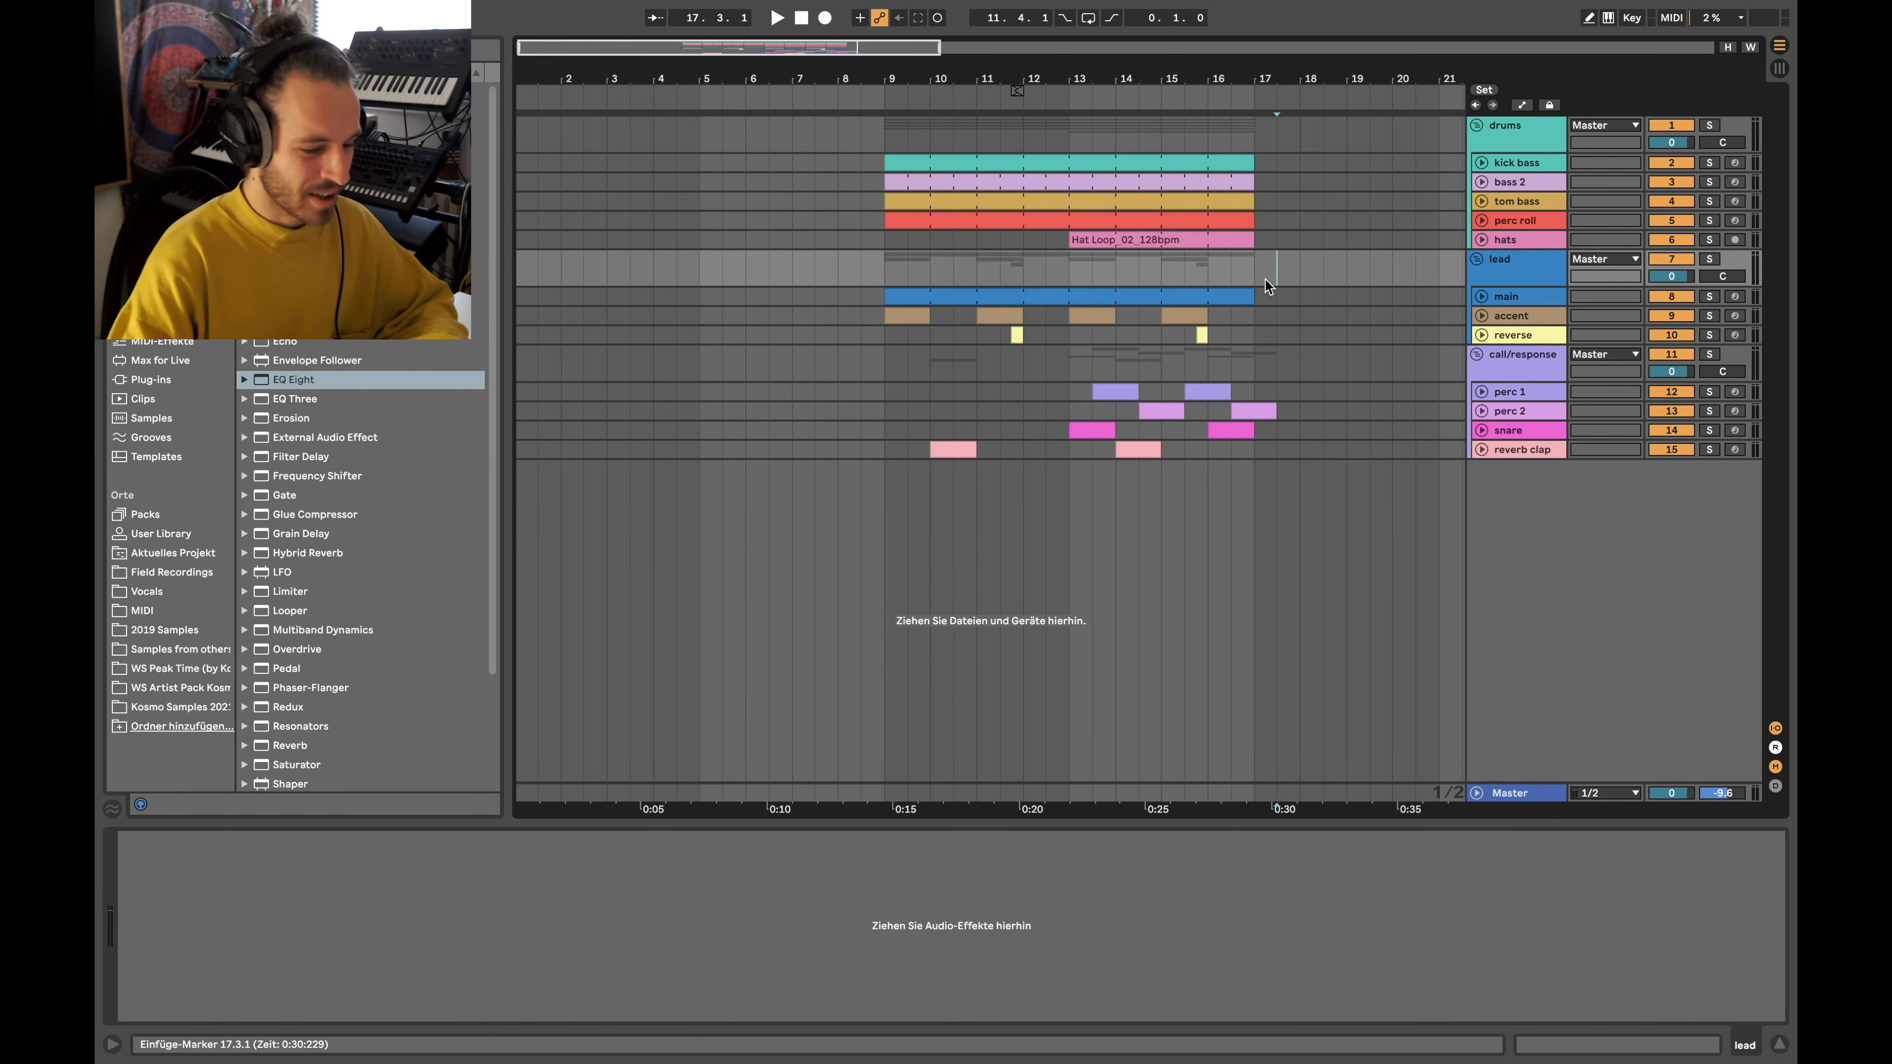
# Fold the reverse track, then collapse the lead and drums groups into single rows
pyautogui.click(1483, 336)
pyautogui.click(1482, 336)
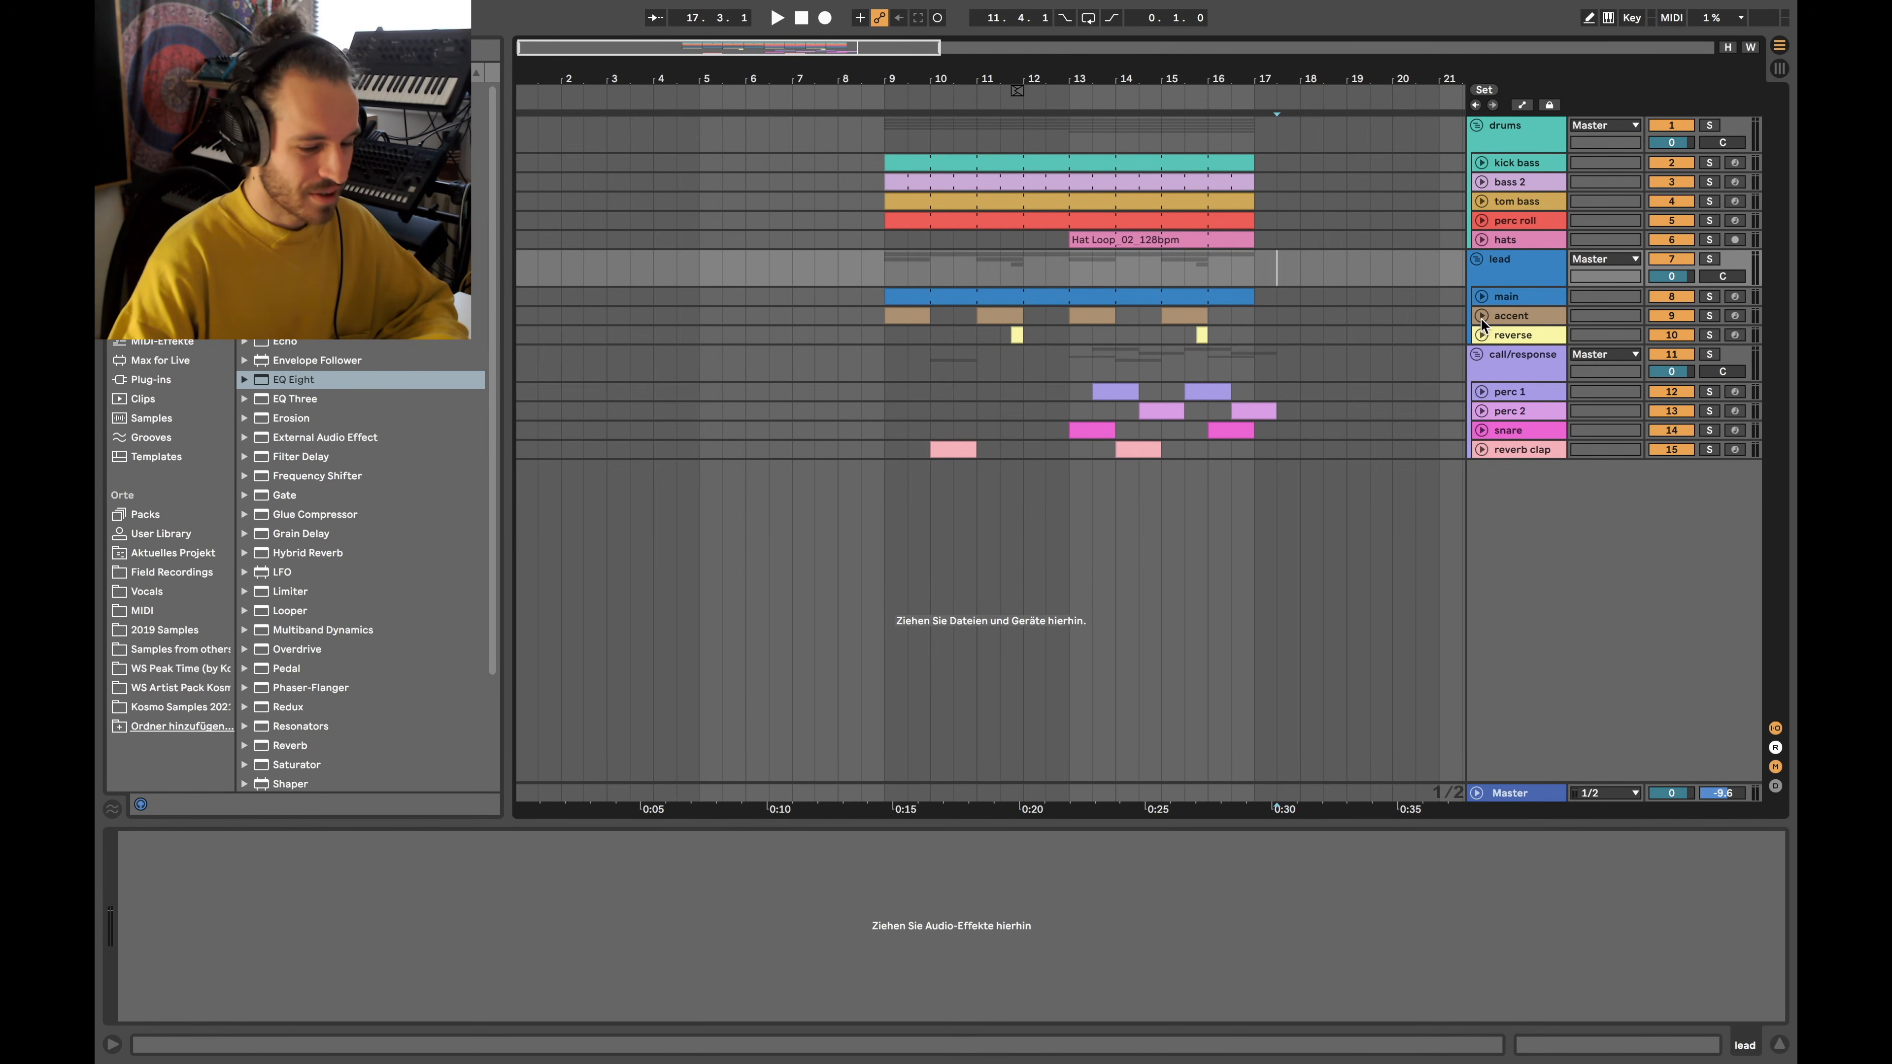
pyautogui.click(1477, 260)
pyautogui.click(1477, 125)
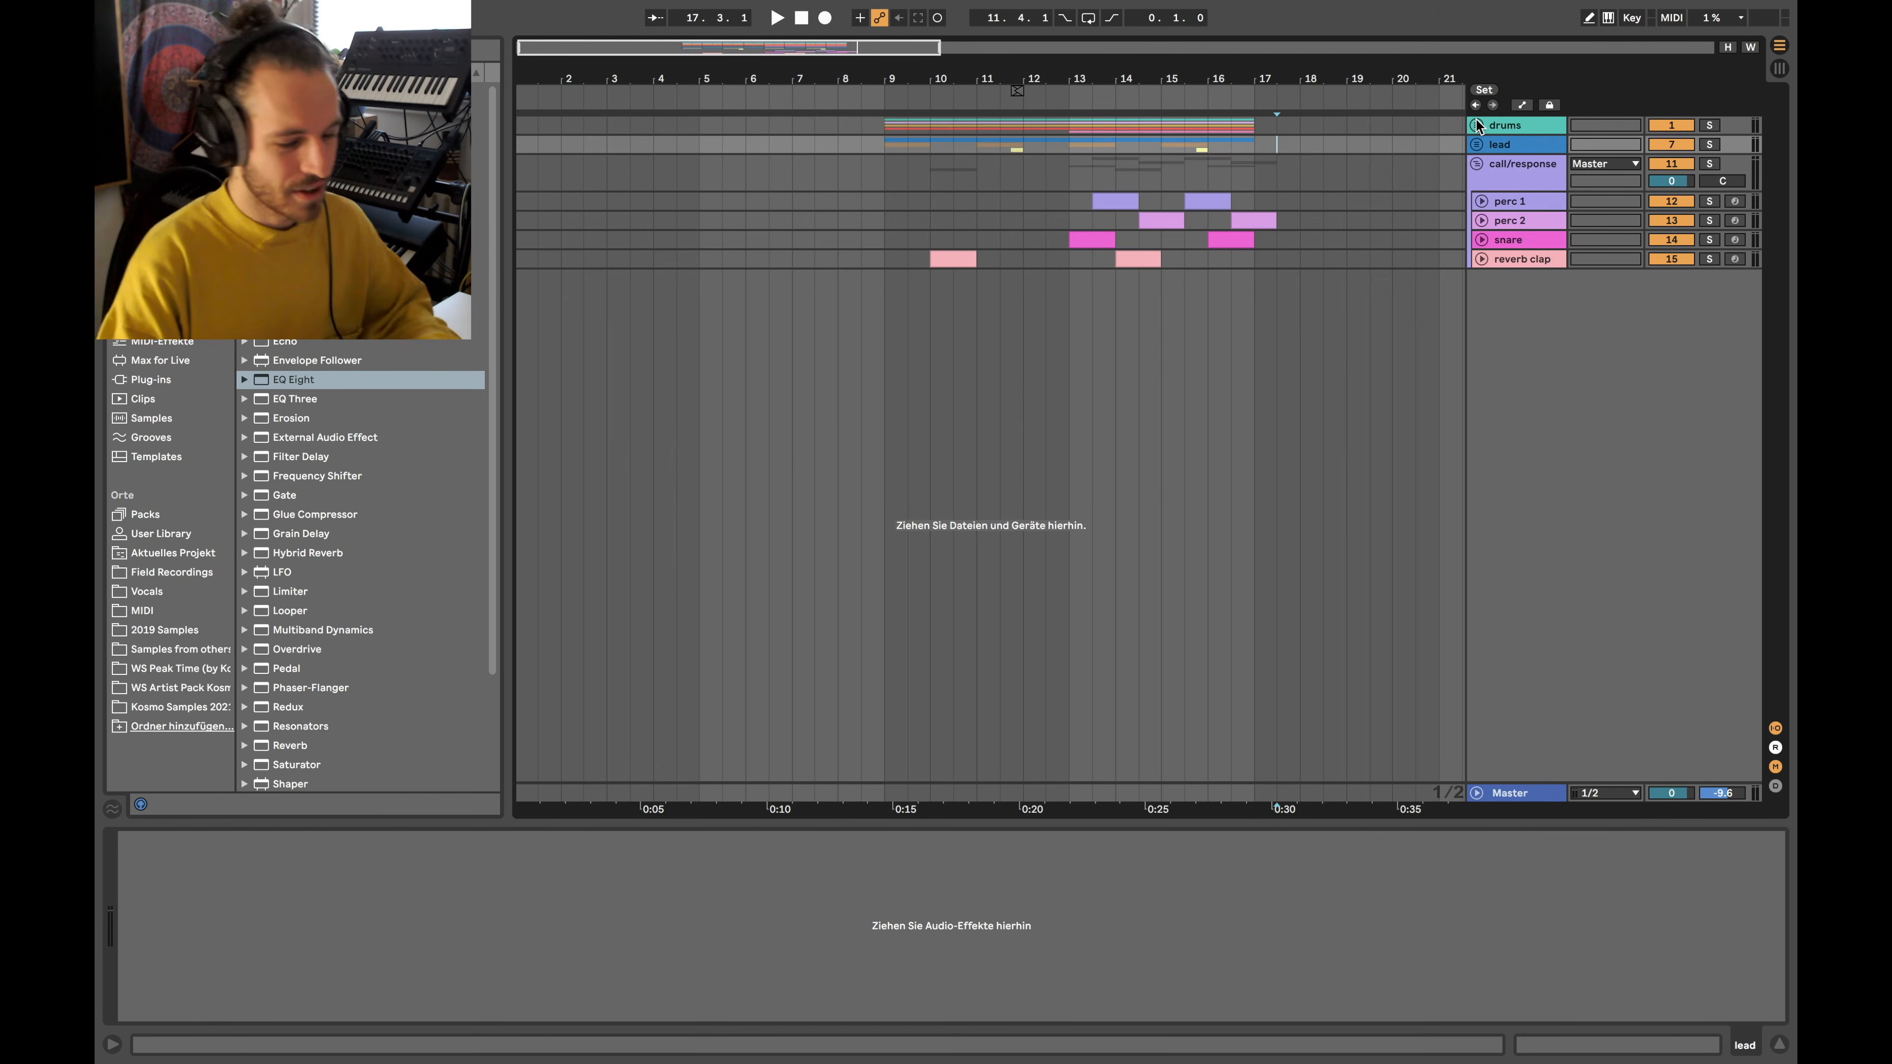
# Enlarge perc 1 through reverb clap into tall lanes and unfold the lead and drums groups
pyautogui.click(1508, 262)
pyautogui.keyDown('shift'); pyautogui.click(1491, 200); pyautogui.keyUp('shift')
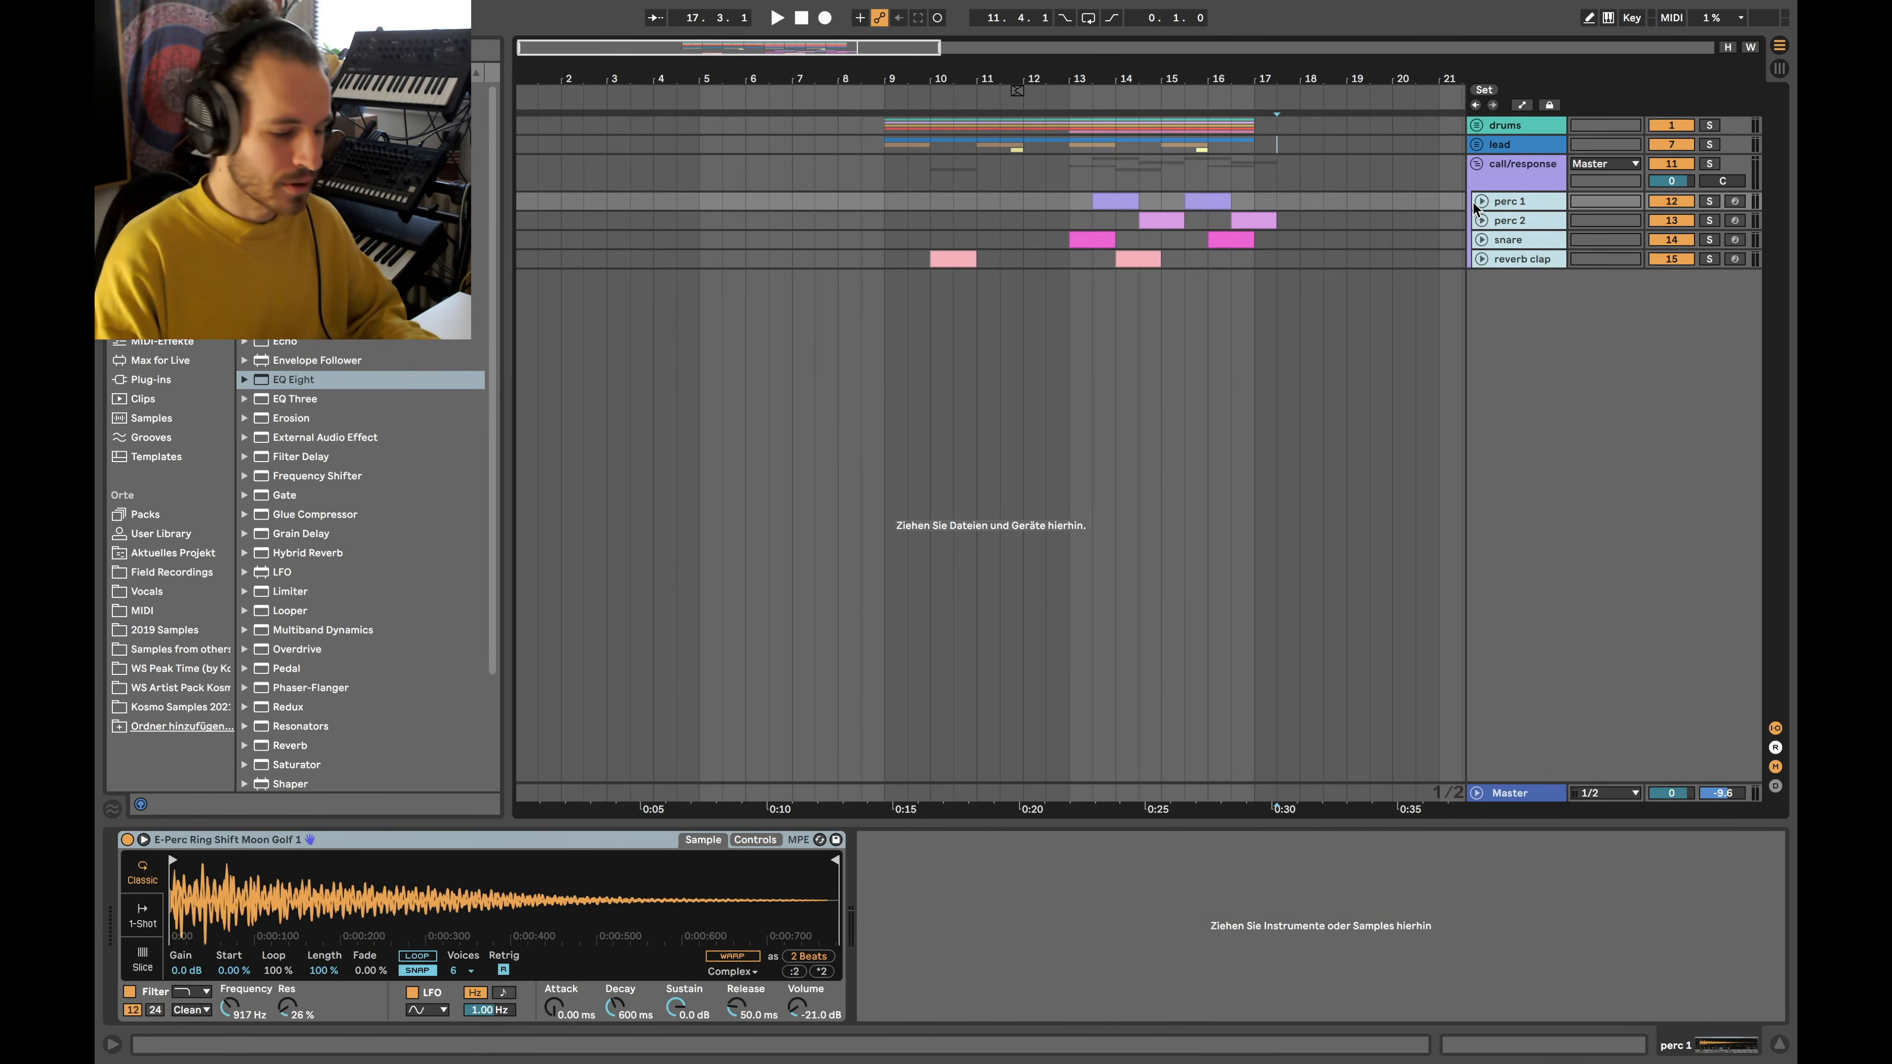
pyautogui.click(1479, 202)
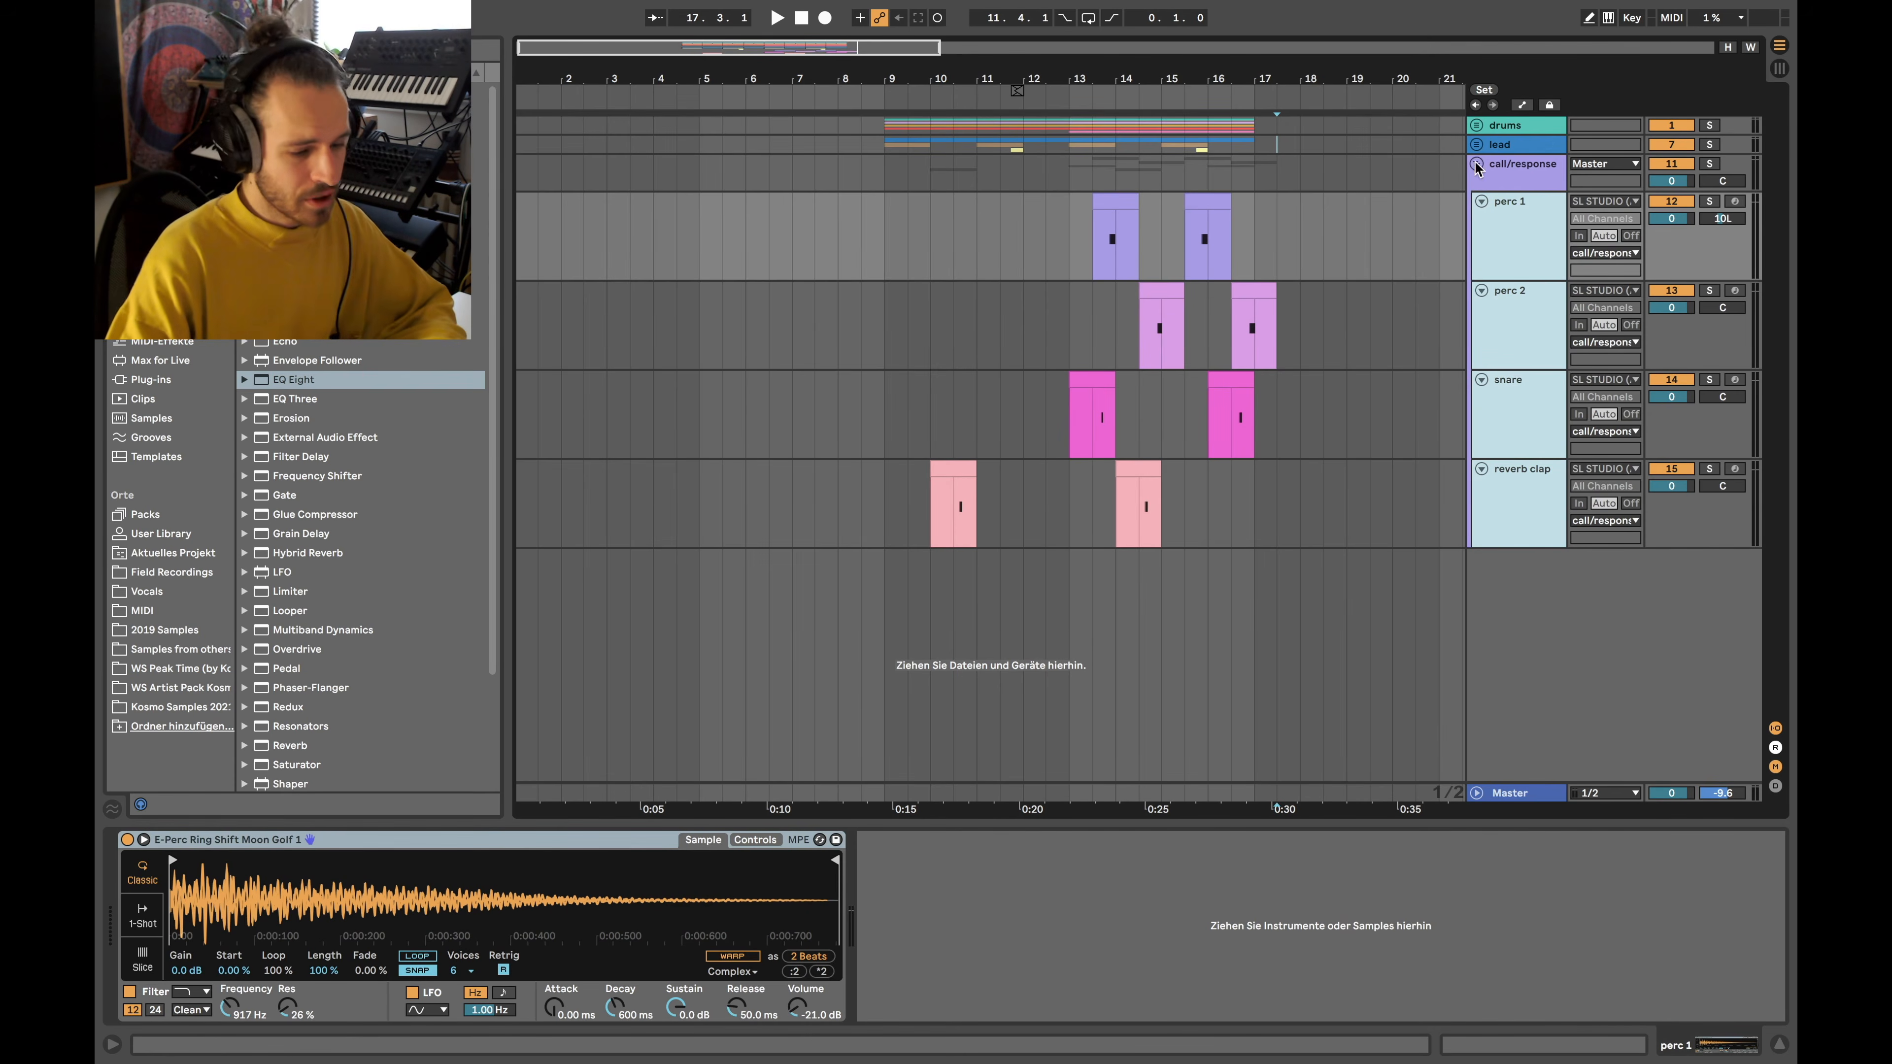
pyautogui.click(1477, 146)
pyautogui.click(1476, 125)
# Place the insert marker at bar 13 on perc 1 and step through the percussion tracks
pyautogui.scroll(-1, 1128, 332)
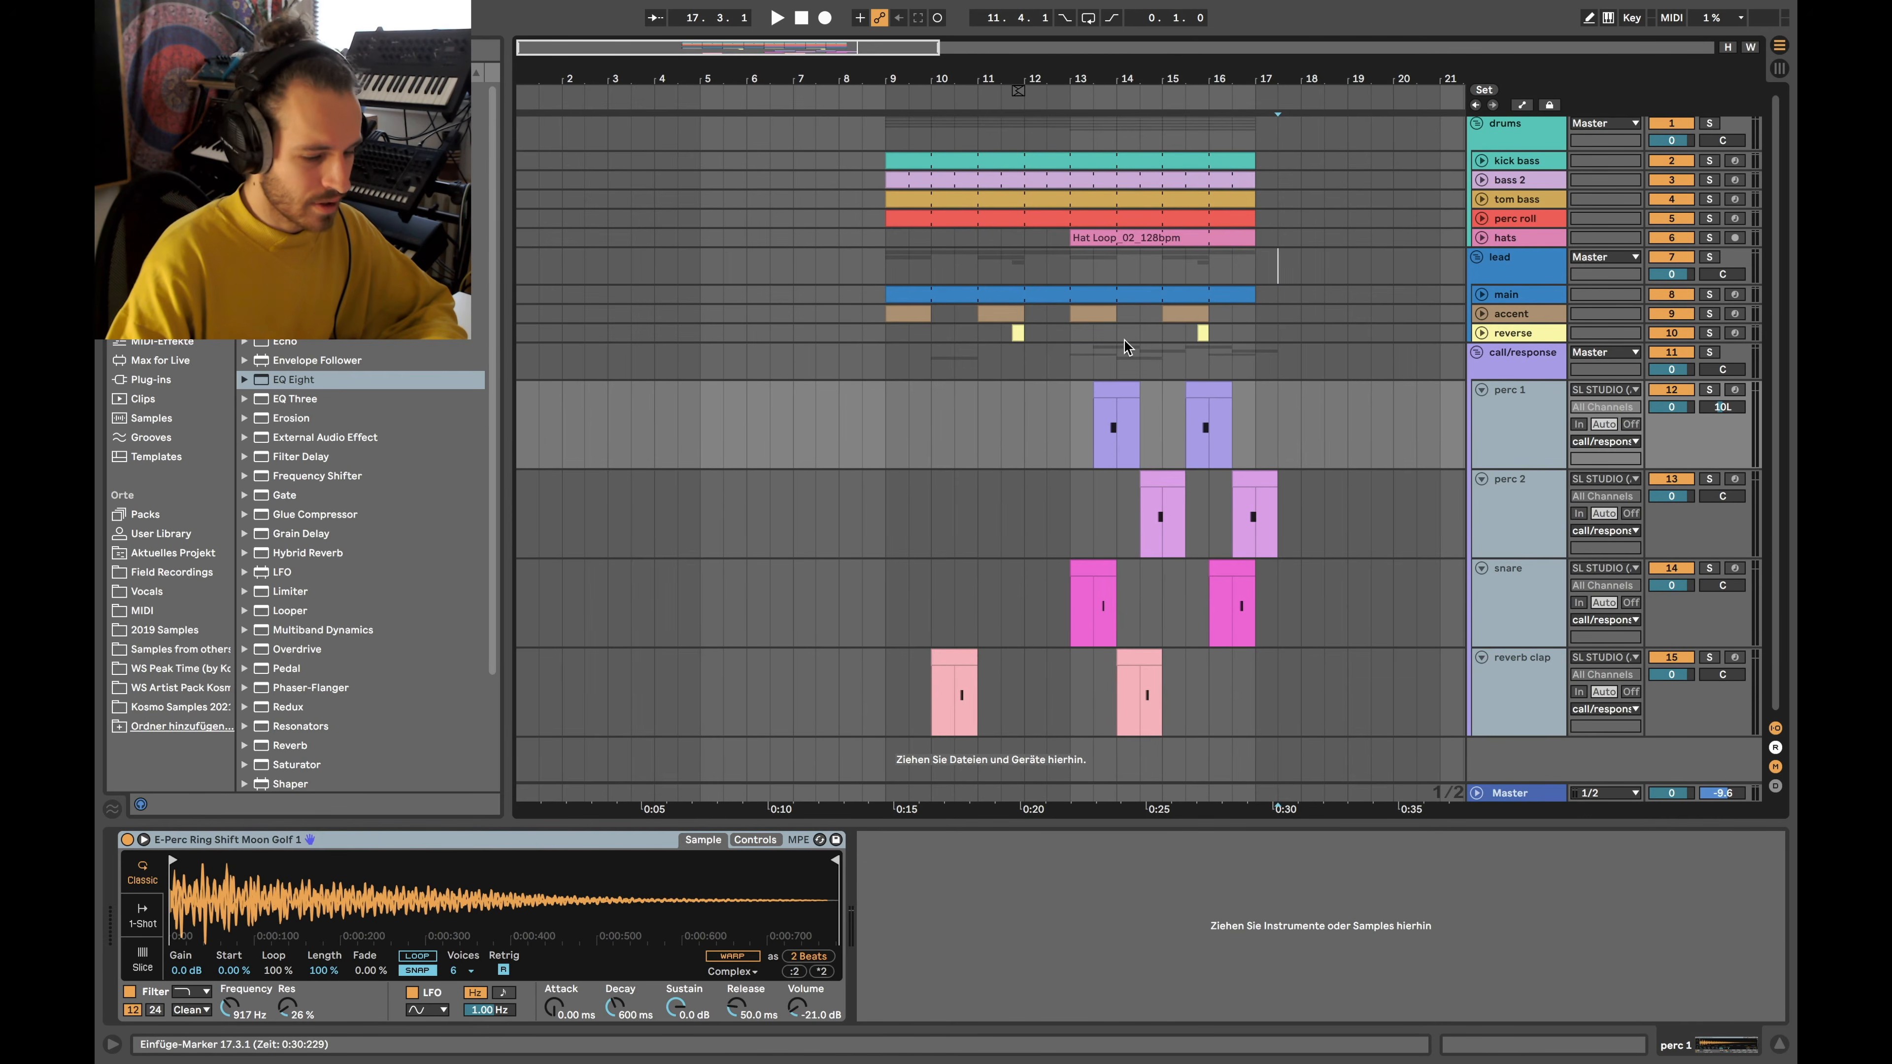
pyautogui.scroll(5, 1069, 402)
pyautogui.click(1066, 430)
pyautogui.scroll(-4, 1065, 429)
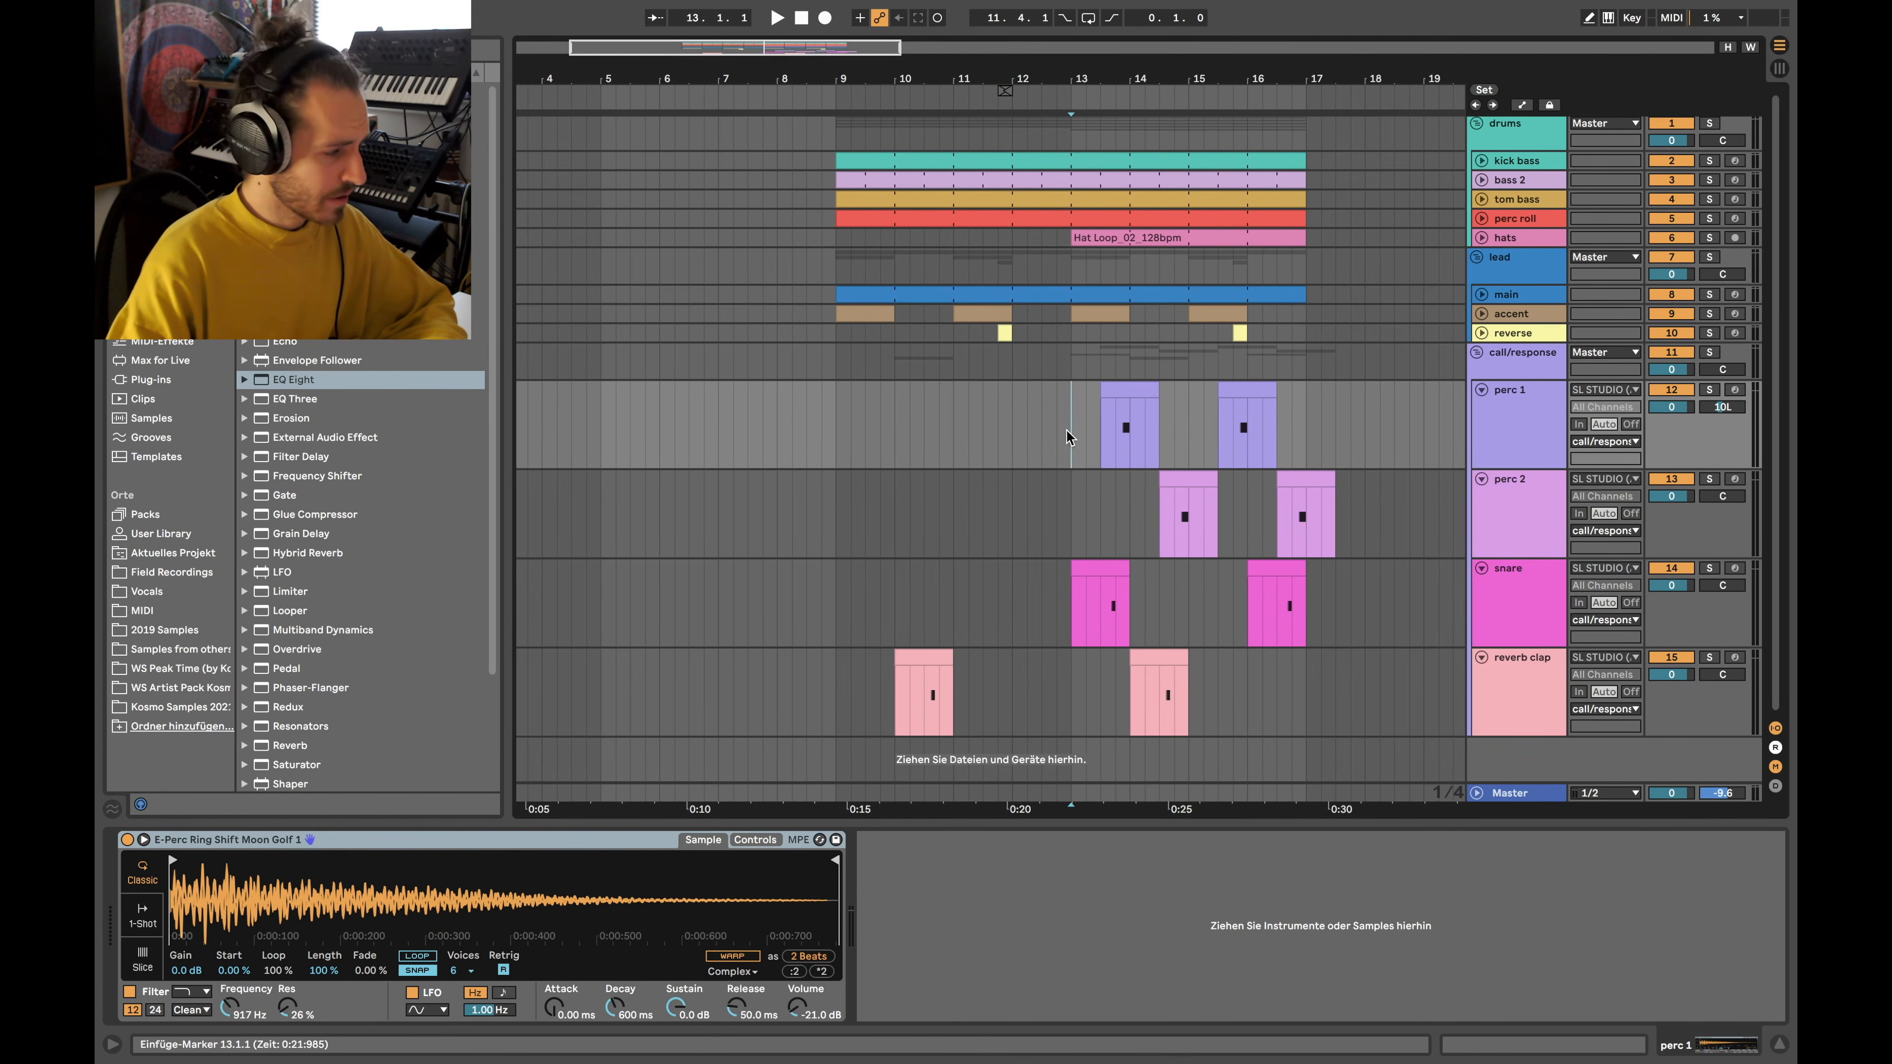
pyautogui.hscroll(-1, 1078, 473)
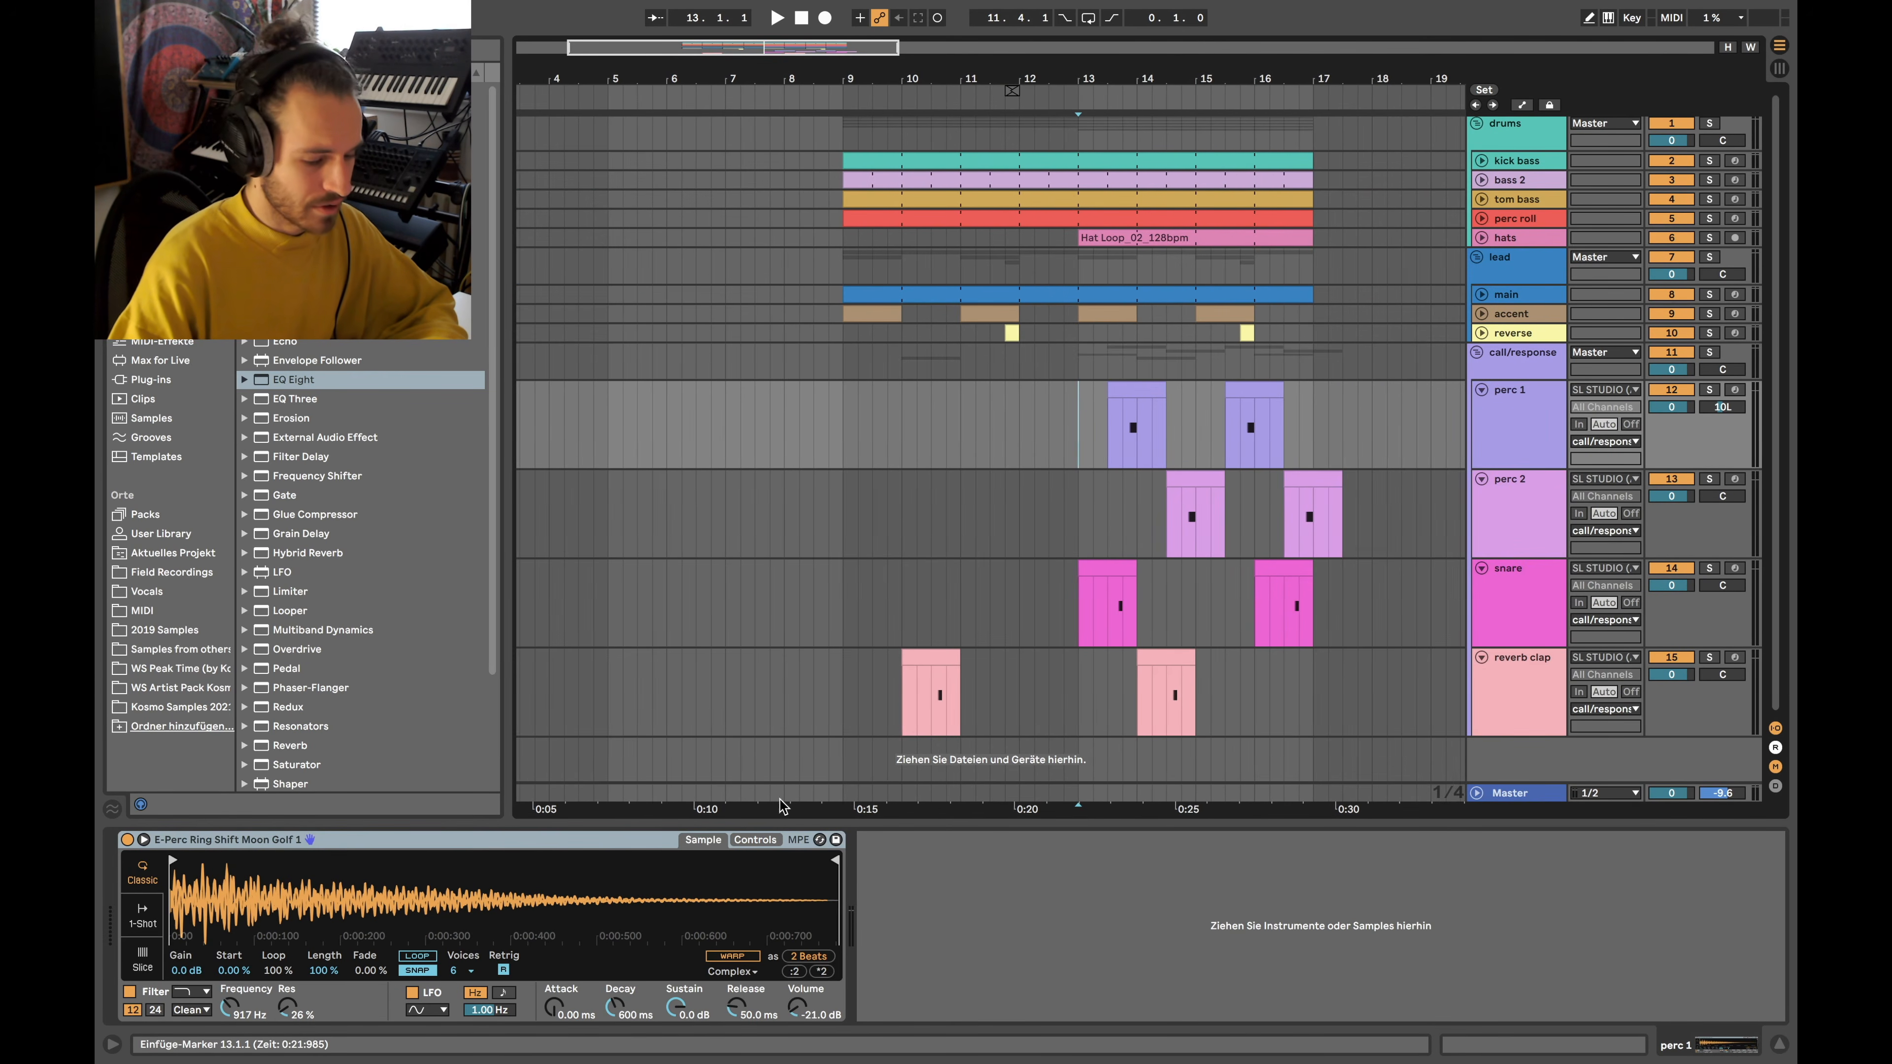
pyautogui.click(1500, 423)
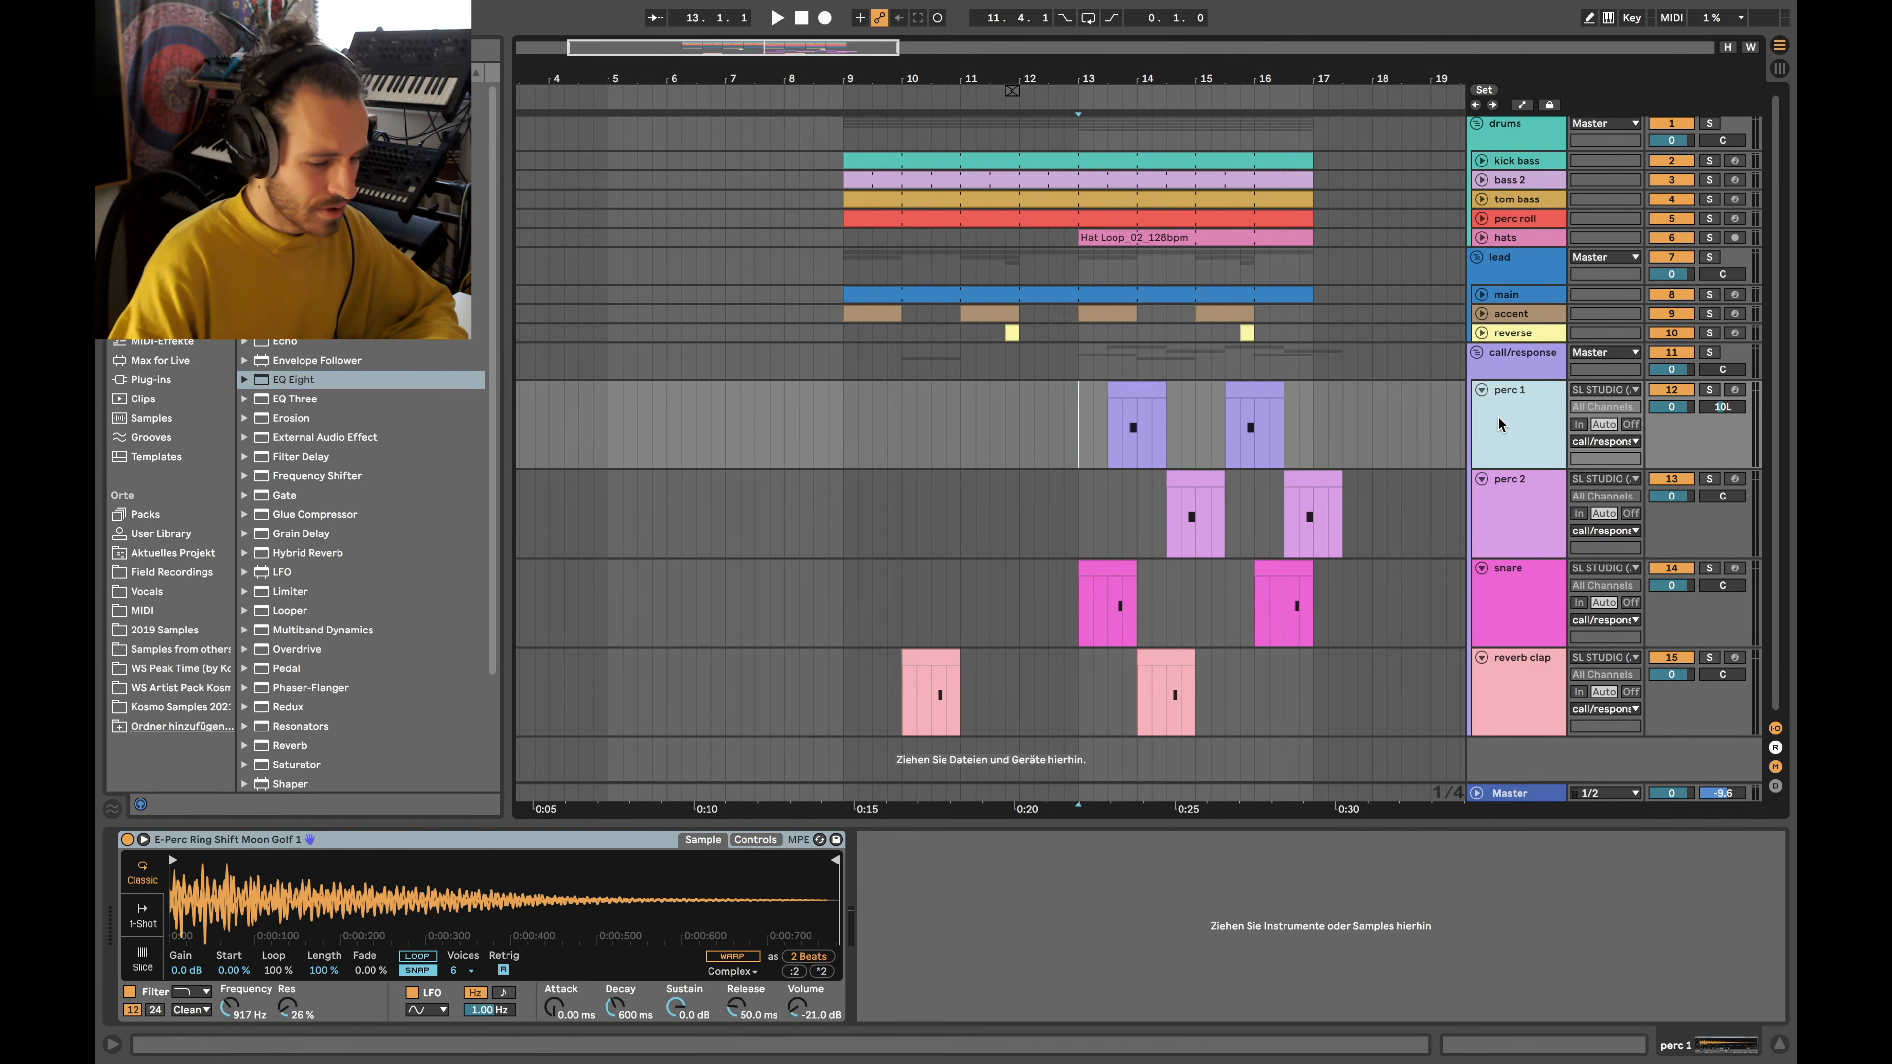
pyautogui.press('Down')
pyautogui.press('Down')
pyautogui.press('Down')
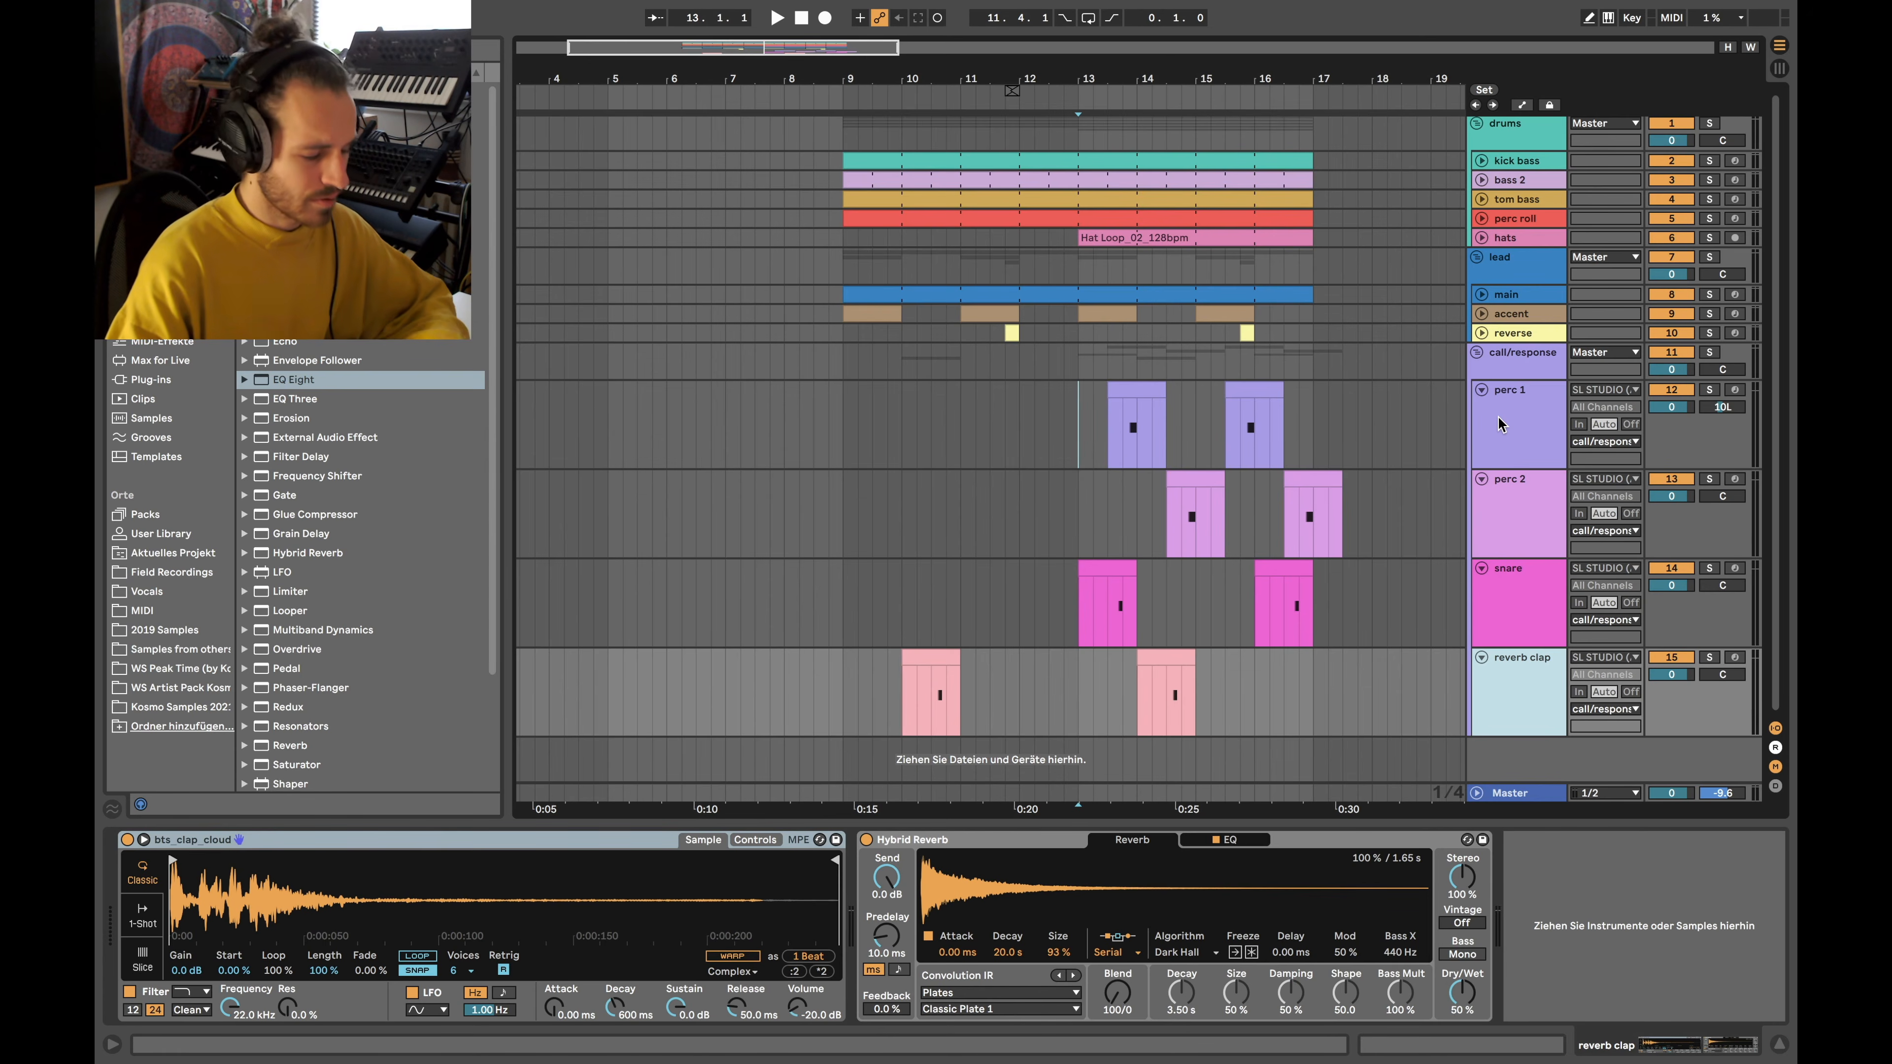
pyautogui.press('Up')
pyautogui.press('Up')
pyautogui.press('Up')
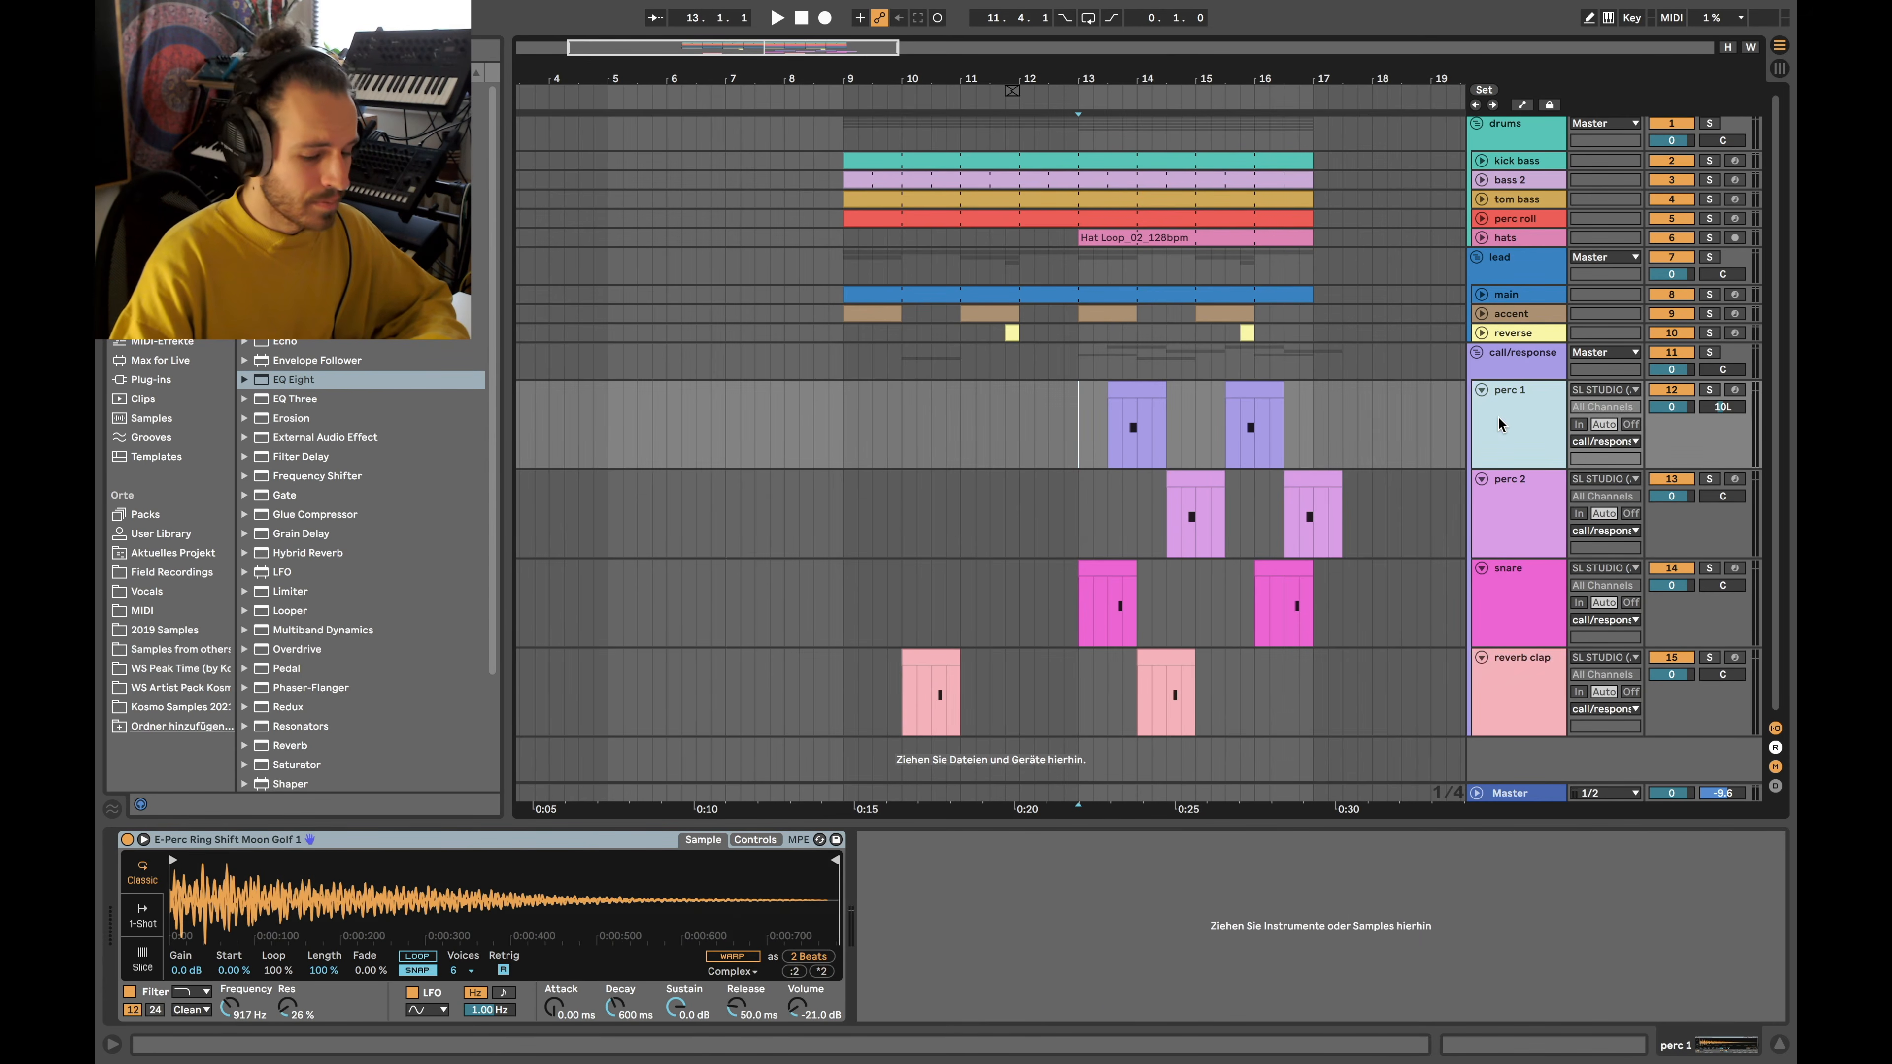
pyautogui.press('Down')
pyautogui.press('Down')
pyautogui.press('Up')
pyautogui.press('Up')
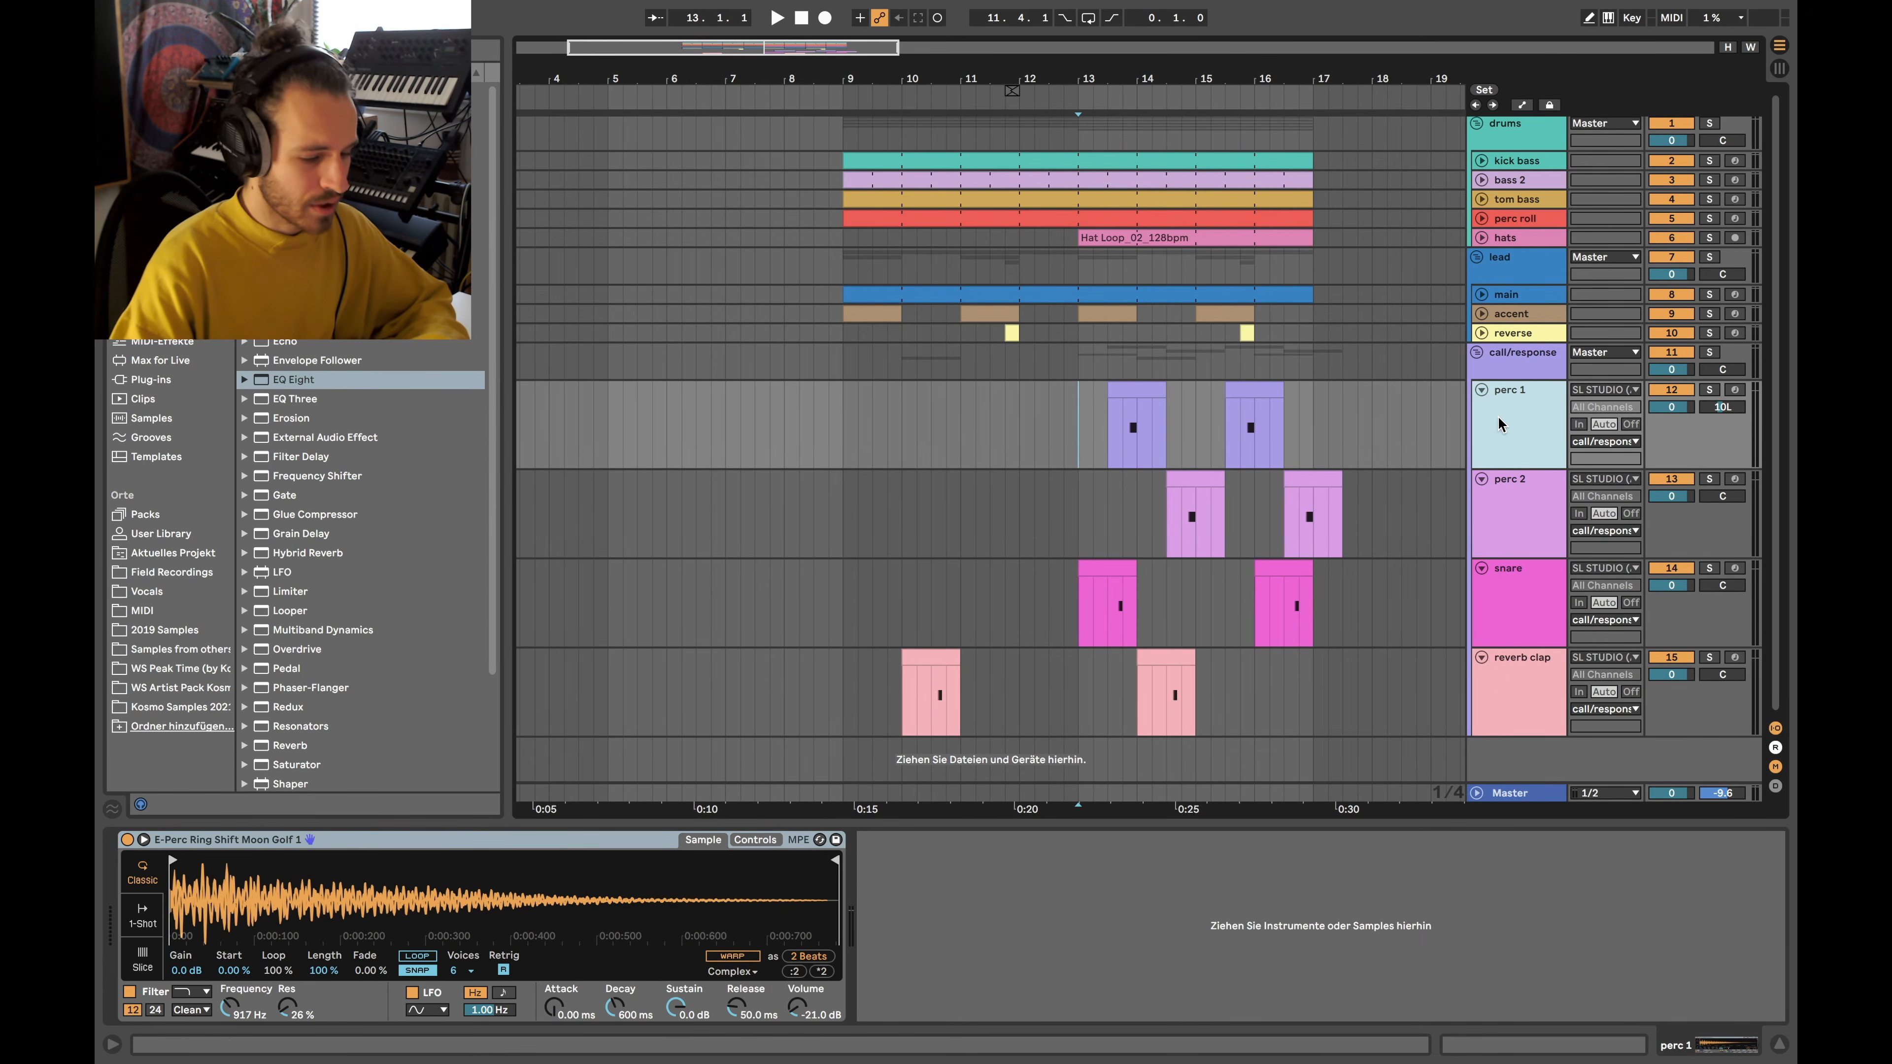
# Solo the call/response group and select bars 13 to 17 across the percussion tracks
pyautogui.scroll(6, 1093, 403)
pyautogui.click(1710, 353)
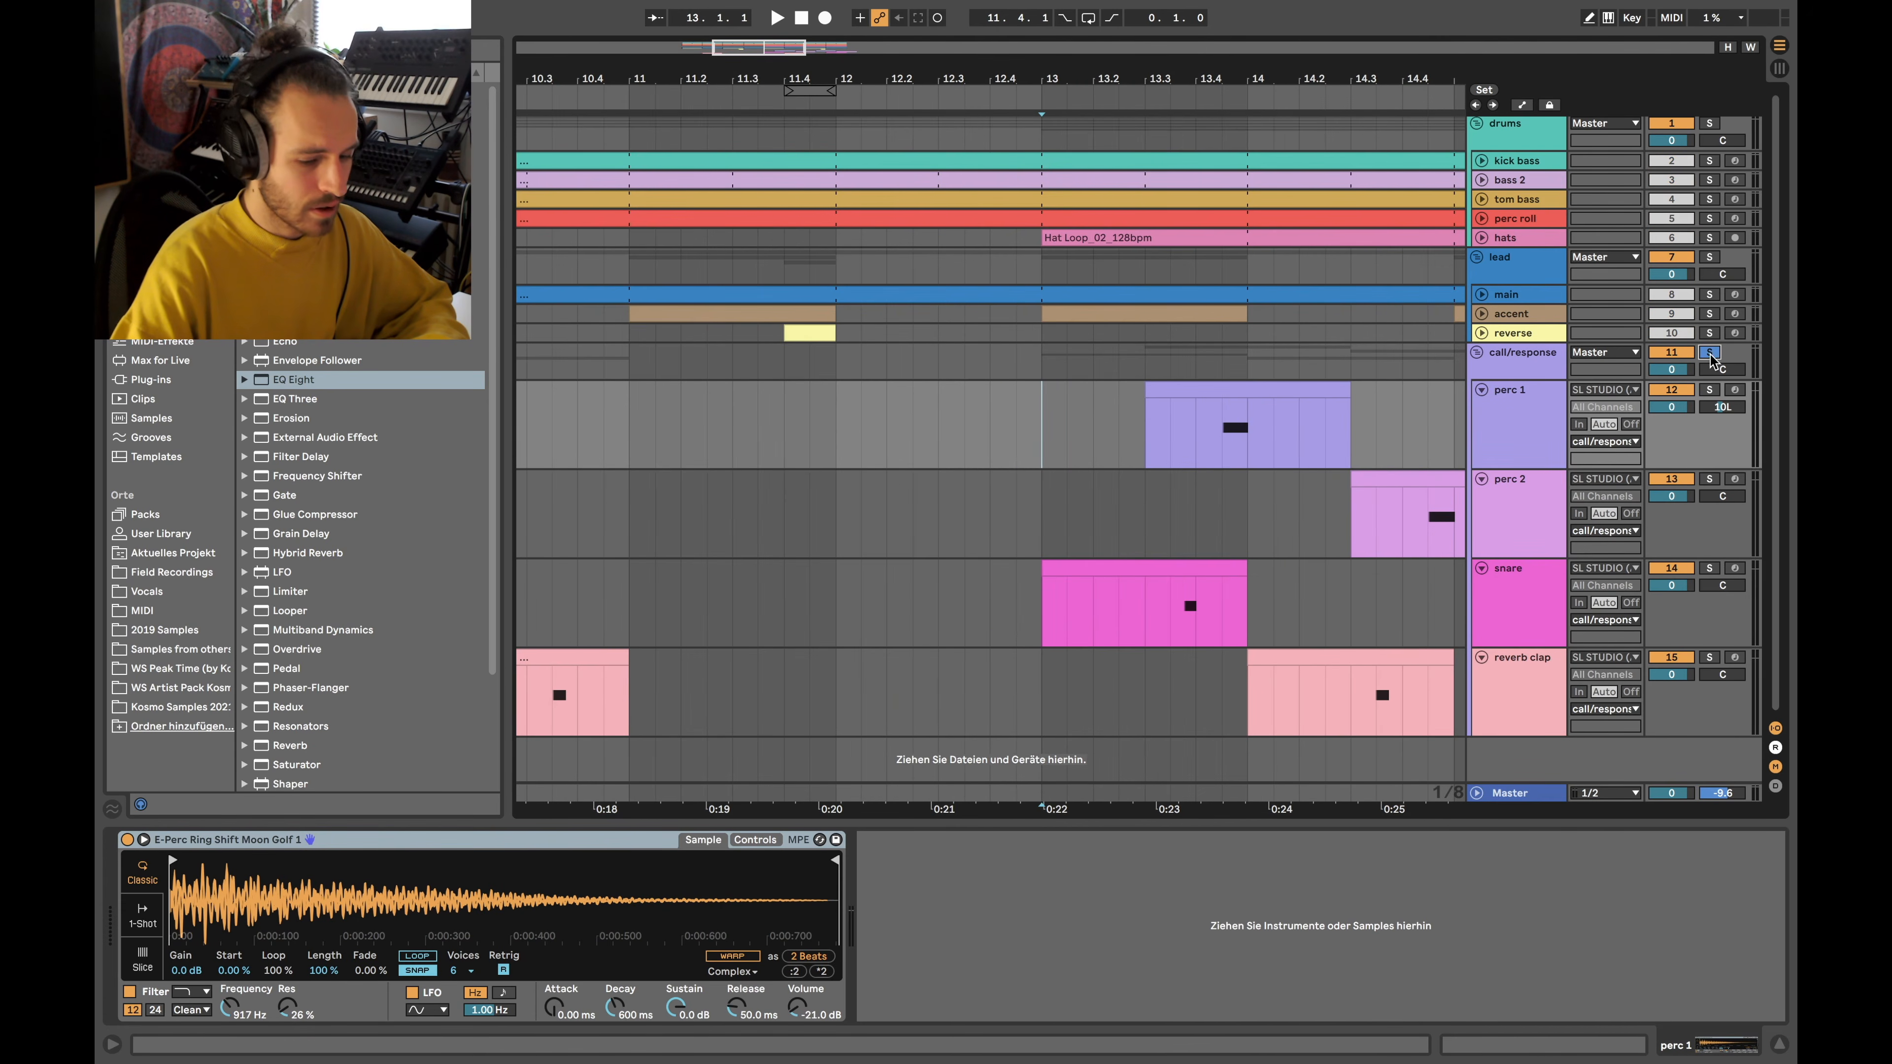
pyautogui.scroll(-5, 1226, 371)
pyautogui.scroll(-4, 1131, 422)
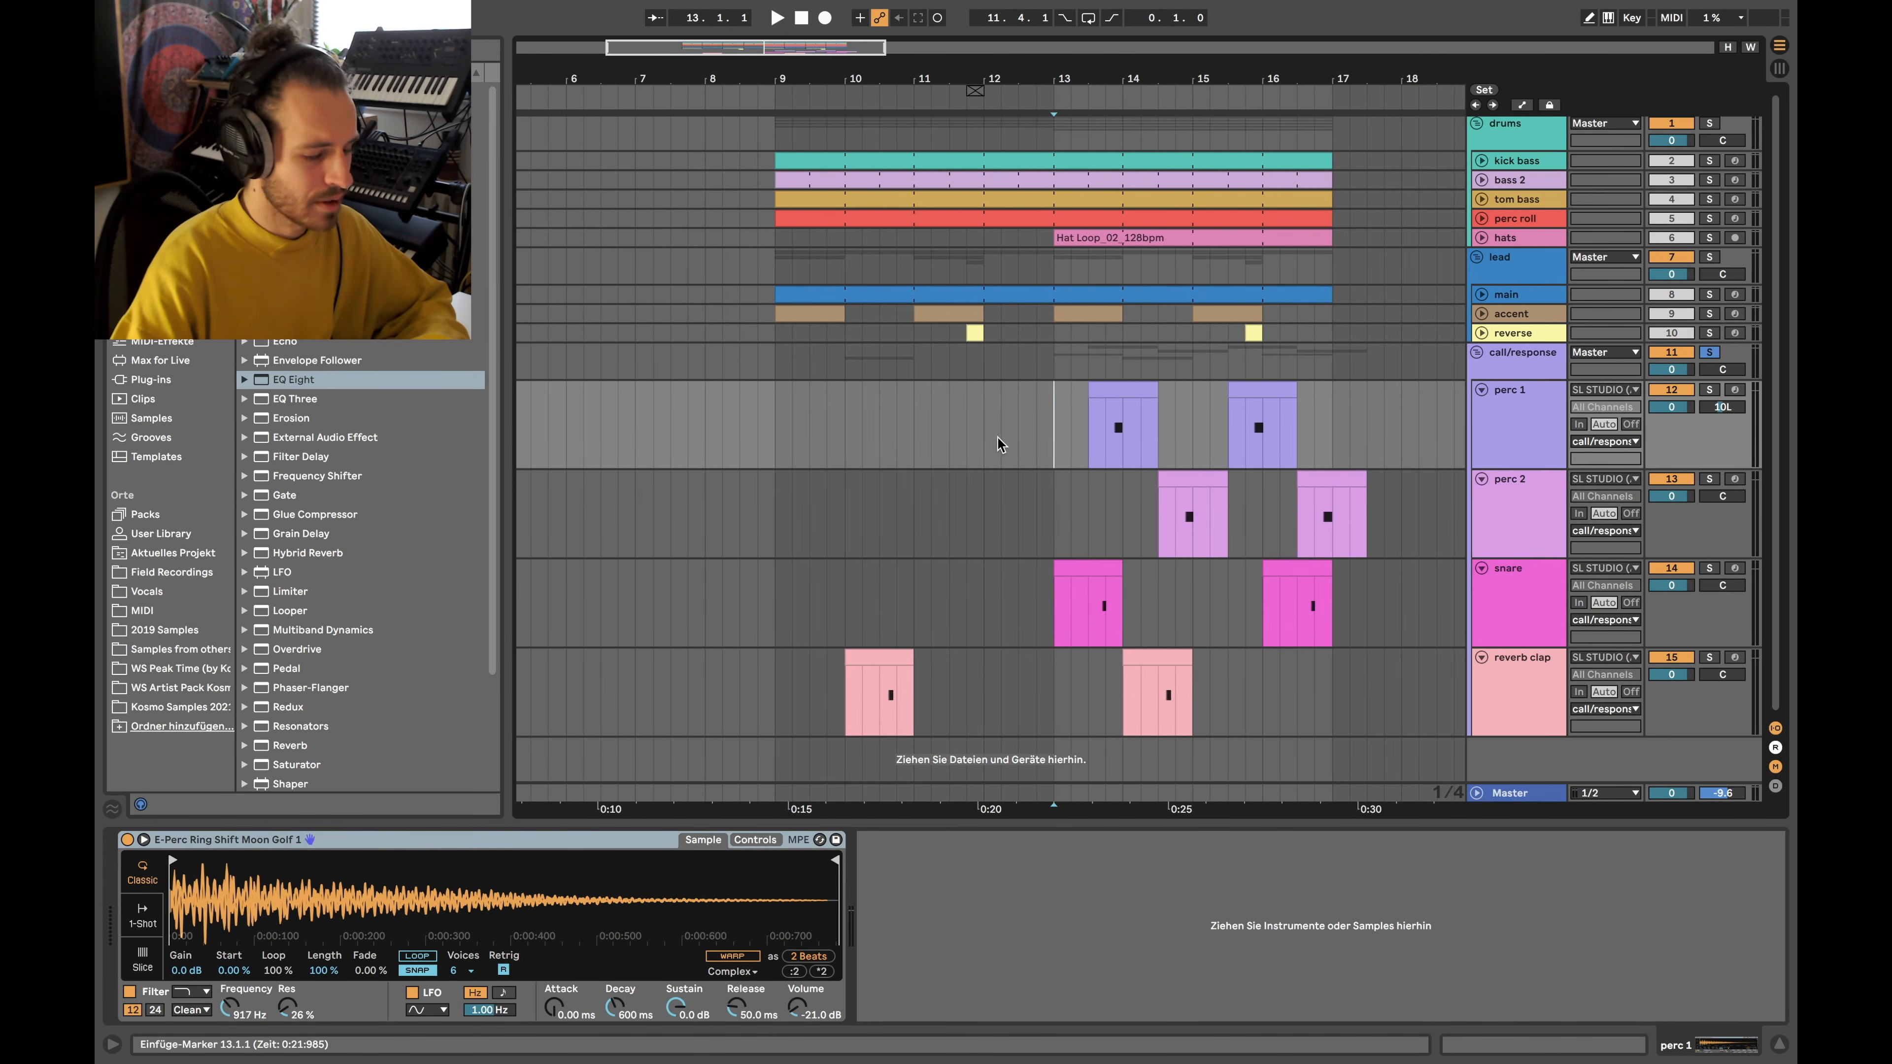
pyautogui.moveTo(1056, 420); pyautogui.dragTo(1333, 708)
# Loop bars 13–17, solo kick bass, tom bass and bass 2, and set playback start at bar 13
pyautogui.hotkey('ctrl', 'l')
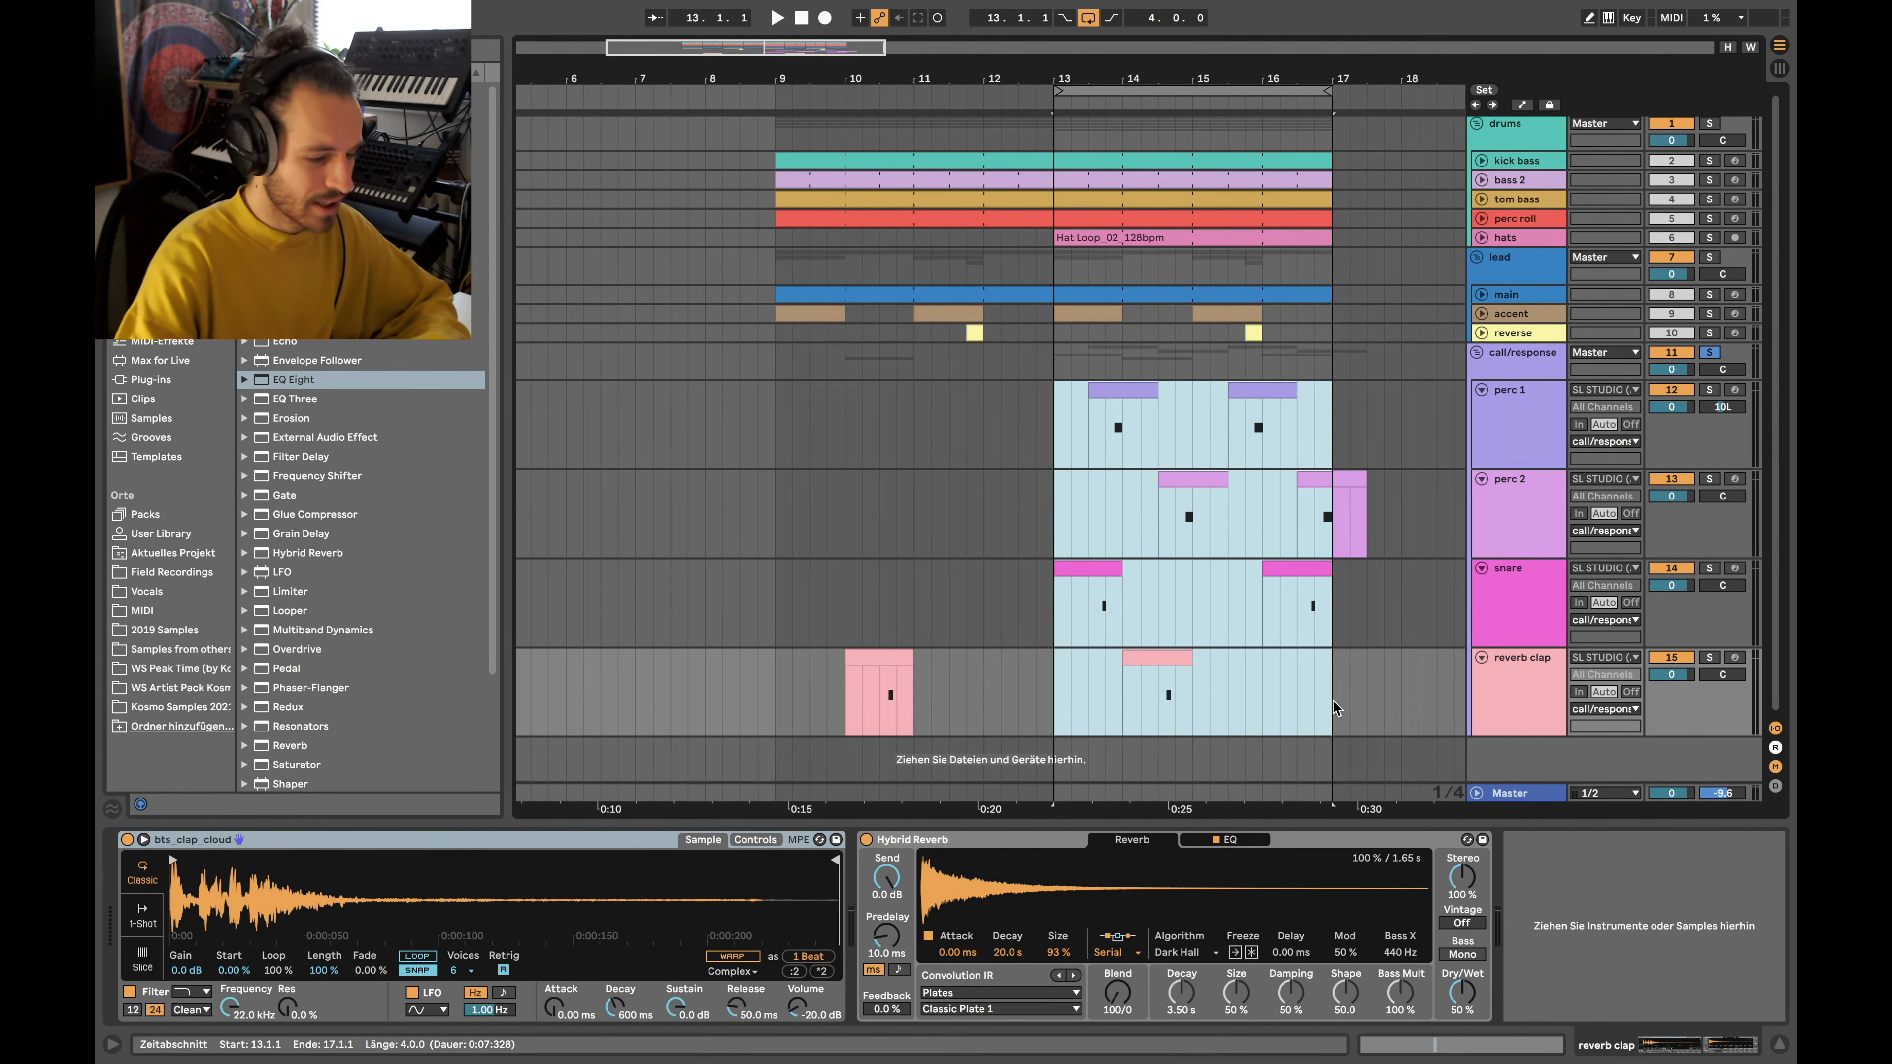
pyautogui.click(1709, 161)
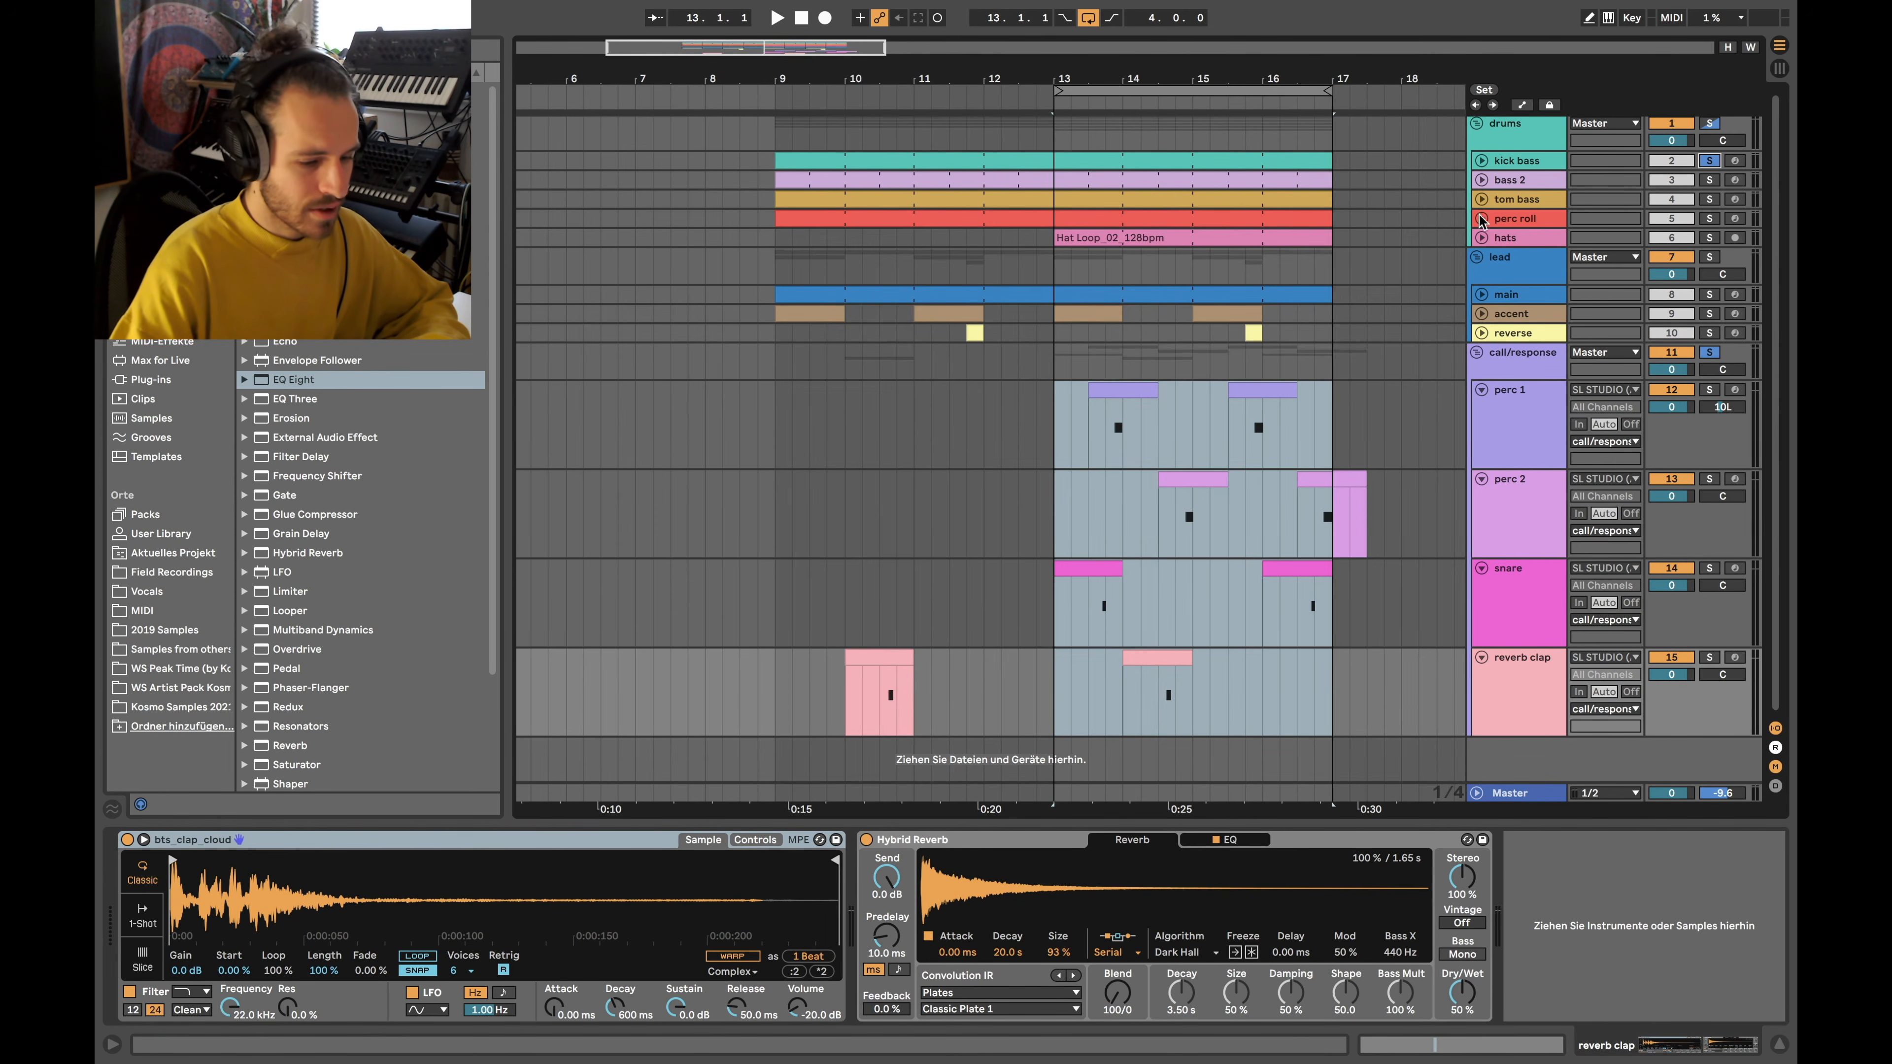
pyautogui.click(1709, 201)
pyautogui.click(1709, 183)
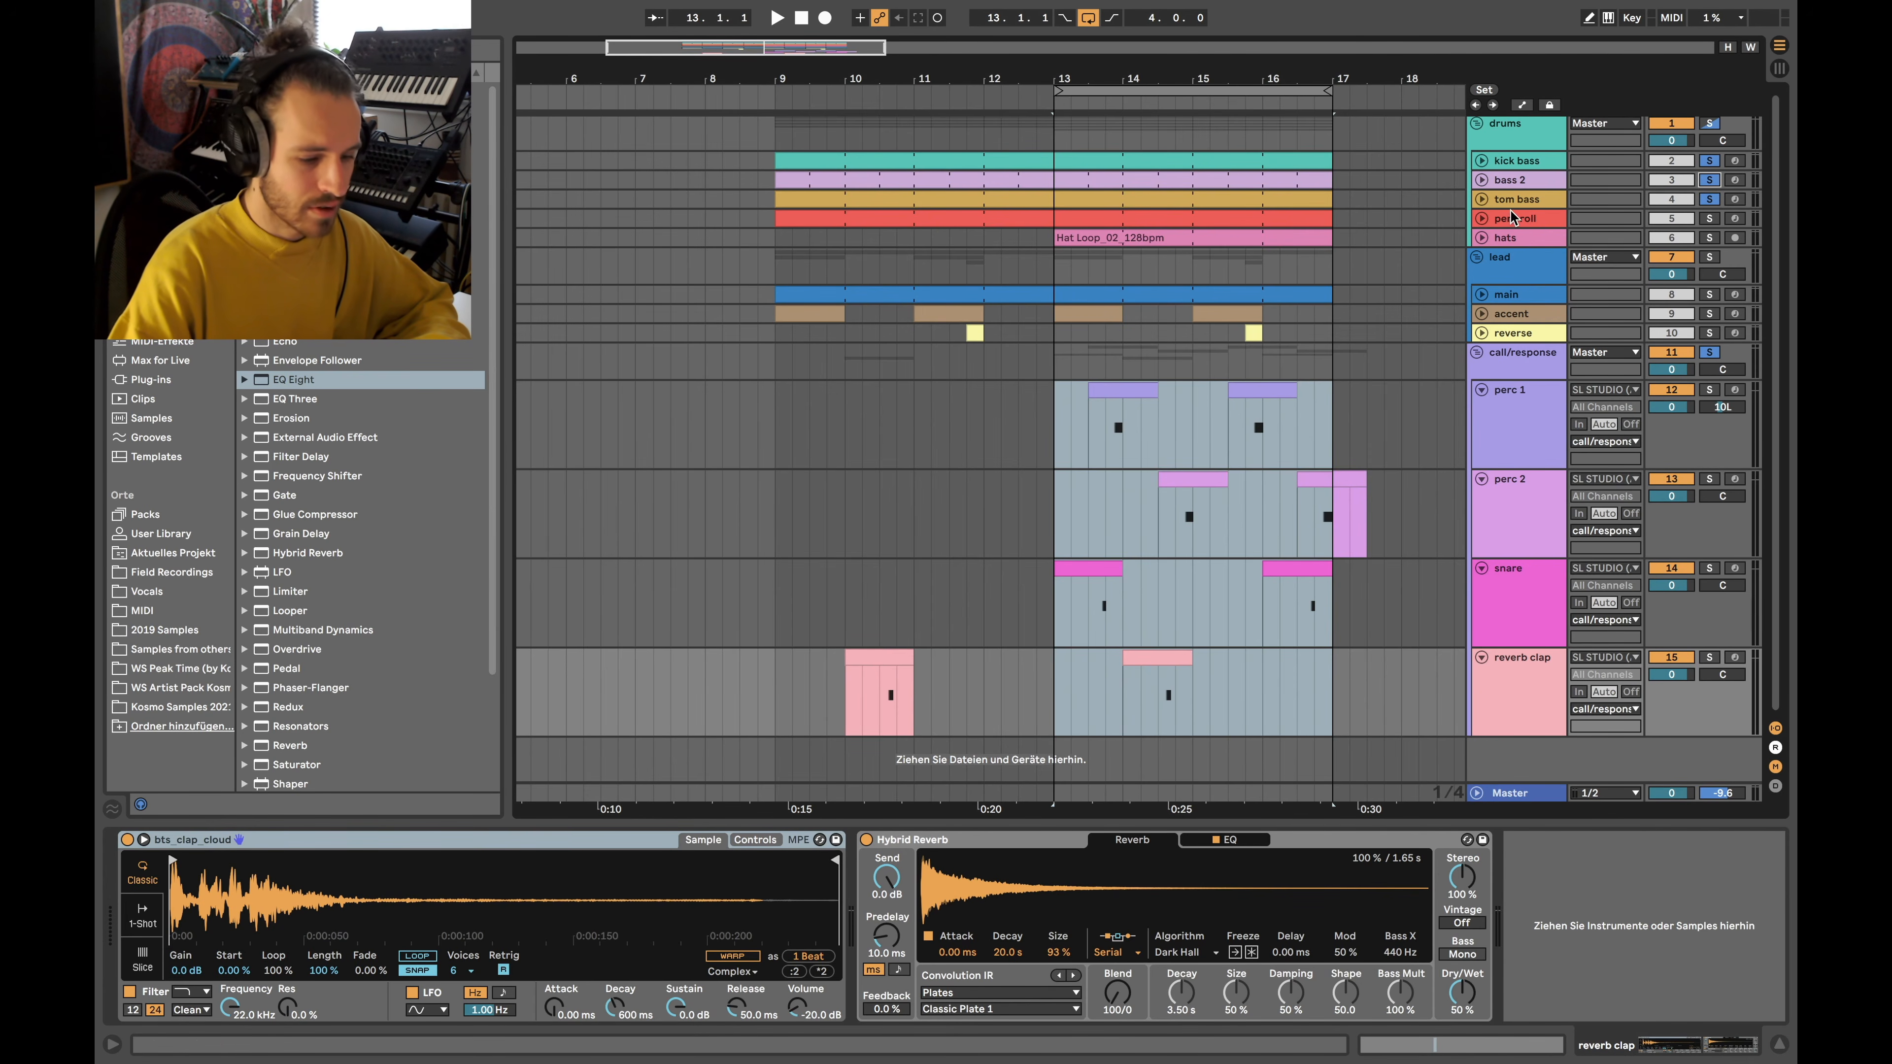
pyautogui.click(1064, 269)
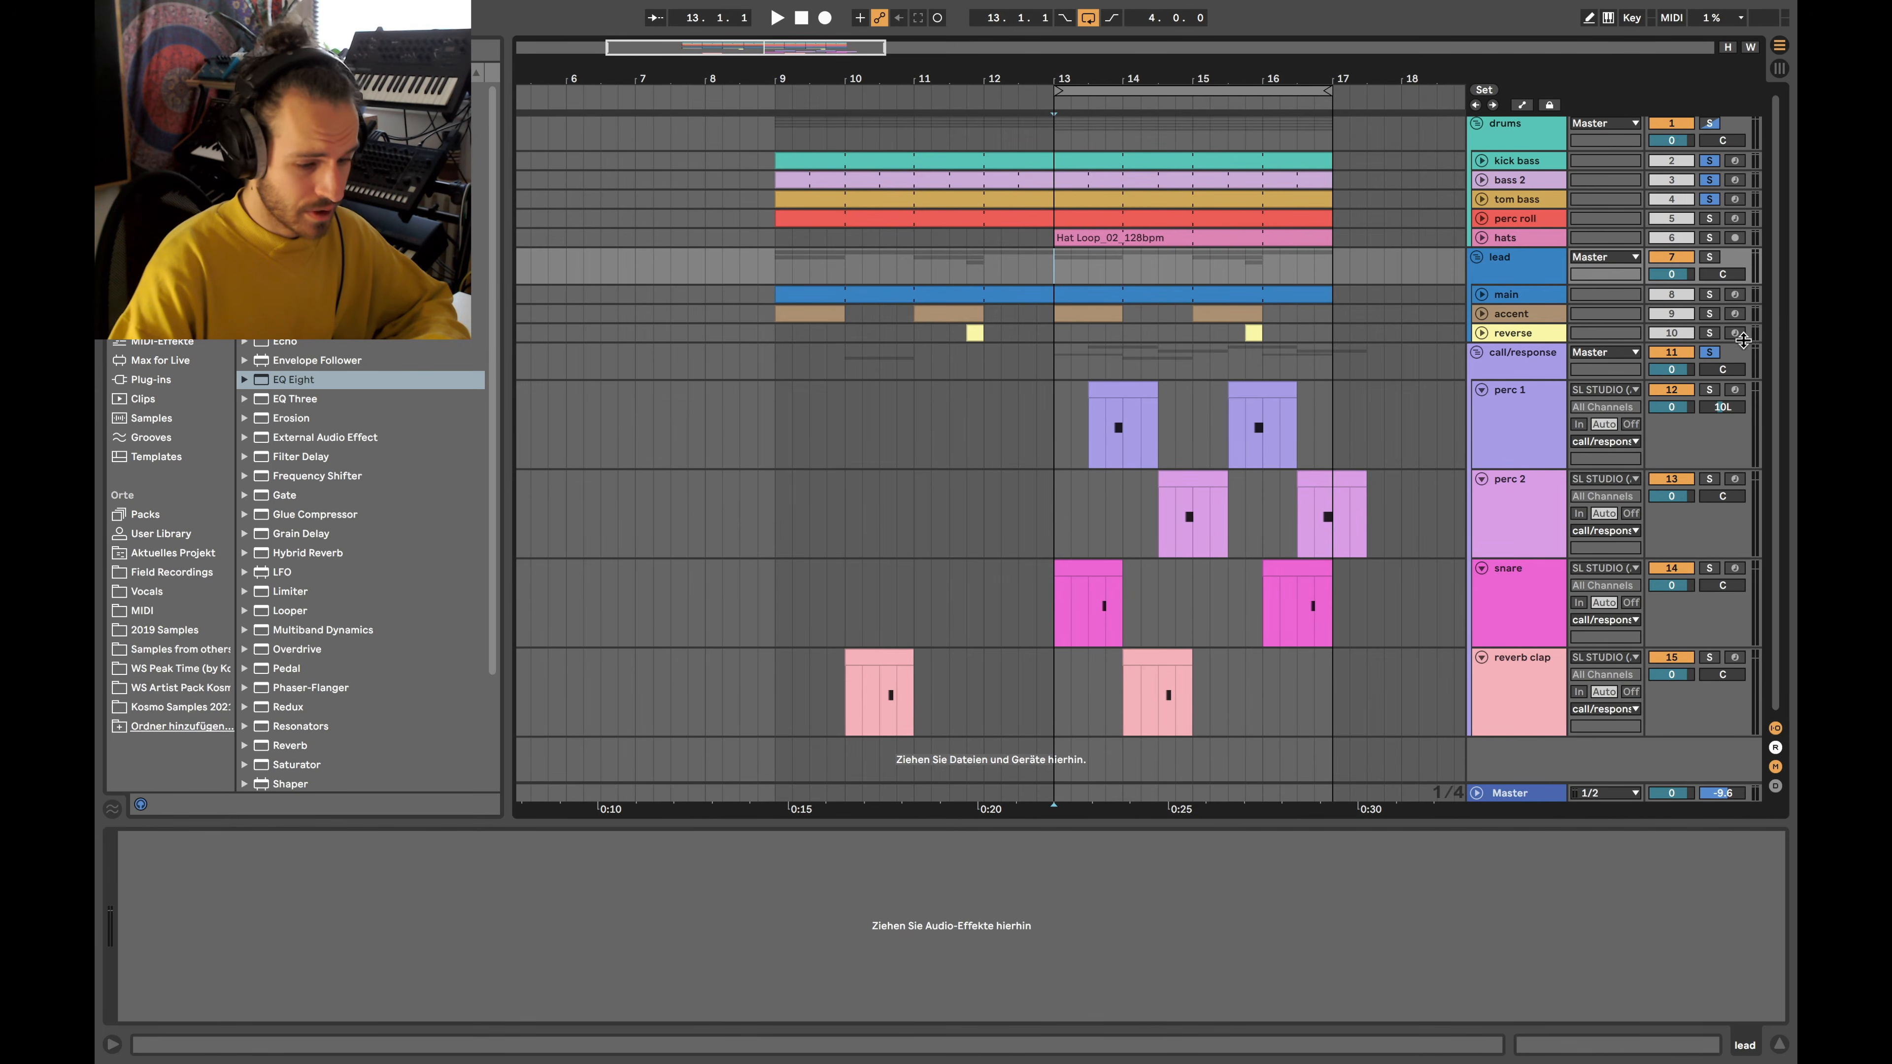
# Audition the reverse track solo from bar 13, unsolo it, stop, and show perc 1's sampler
pyautogui.click(1710, 333)
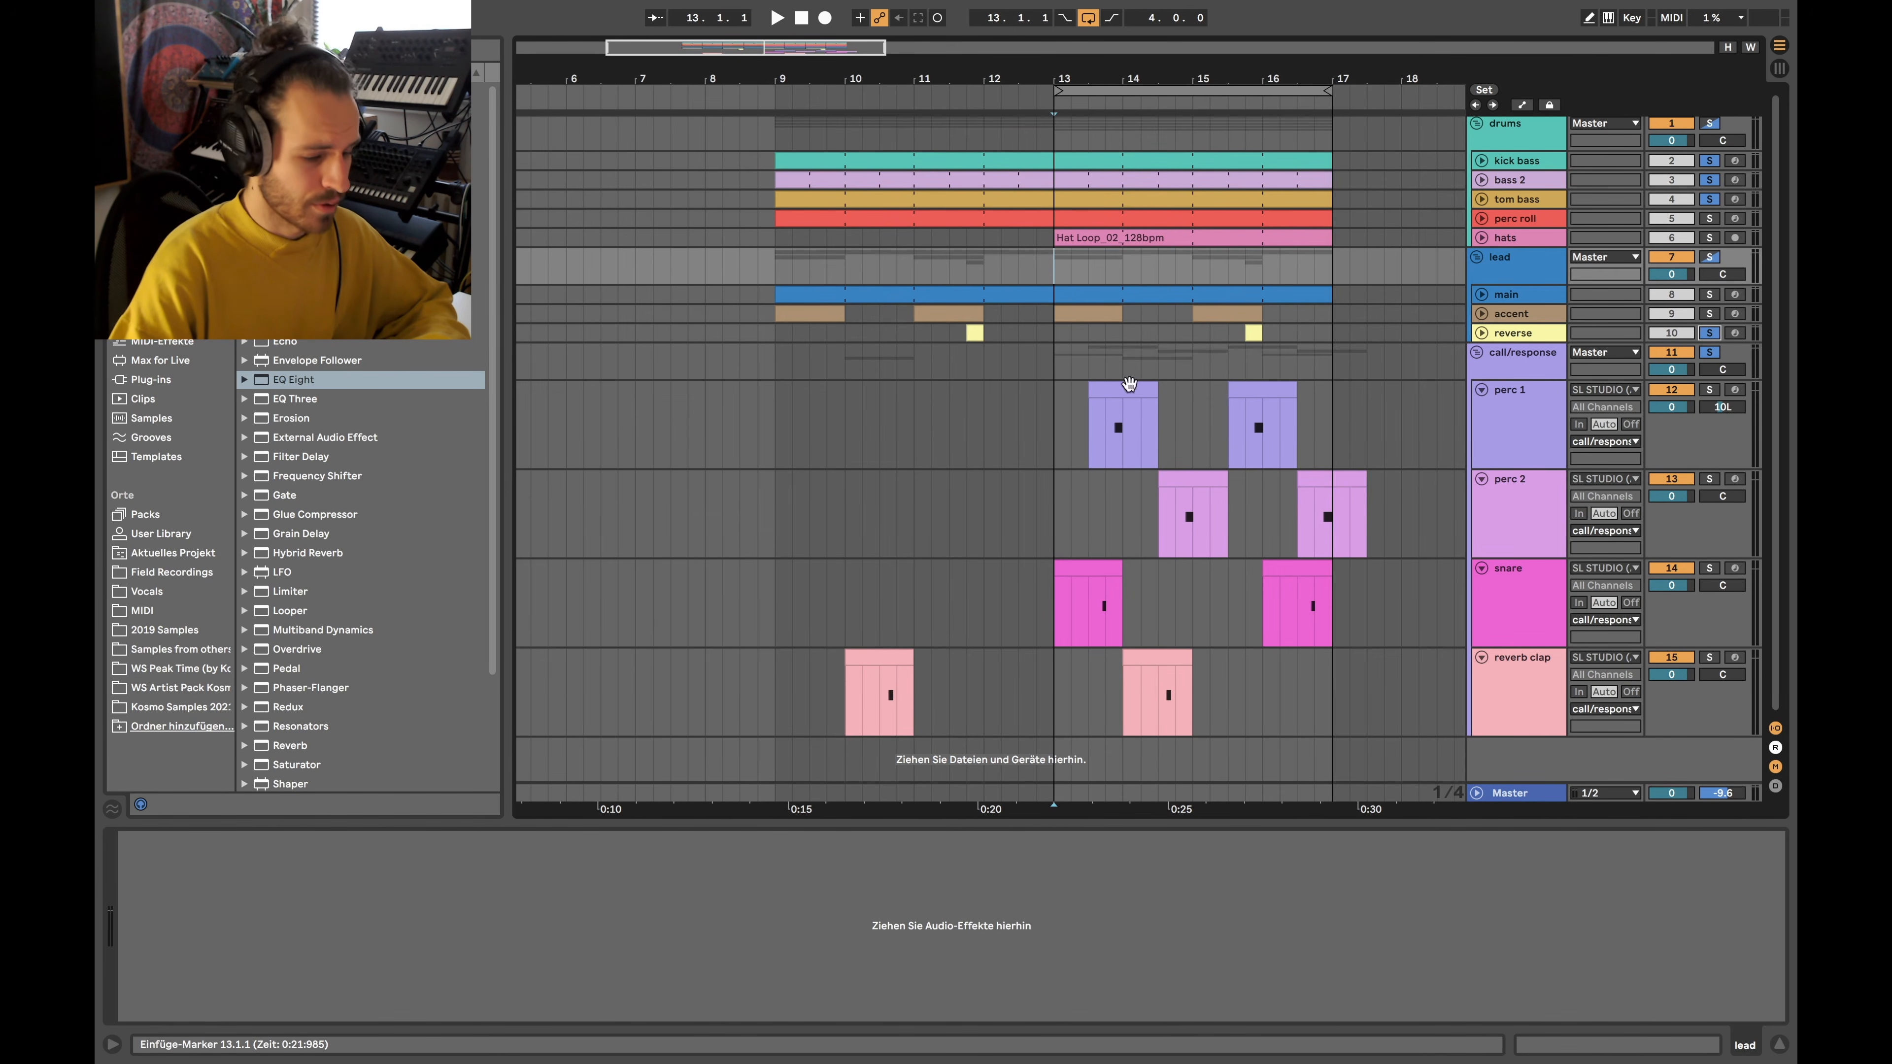
pyautogui.hscroll(2, 1046, 398)
pyautogui.press('space')
pyautogui.scroll(5, 1017, 394)
pyautogui.scroll(-6, 1017, 394)
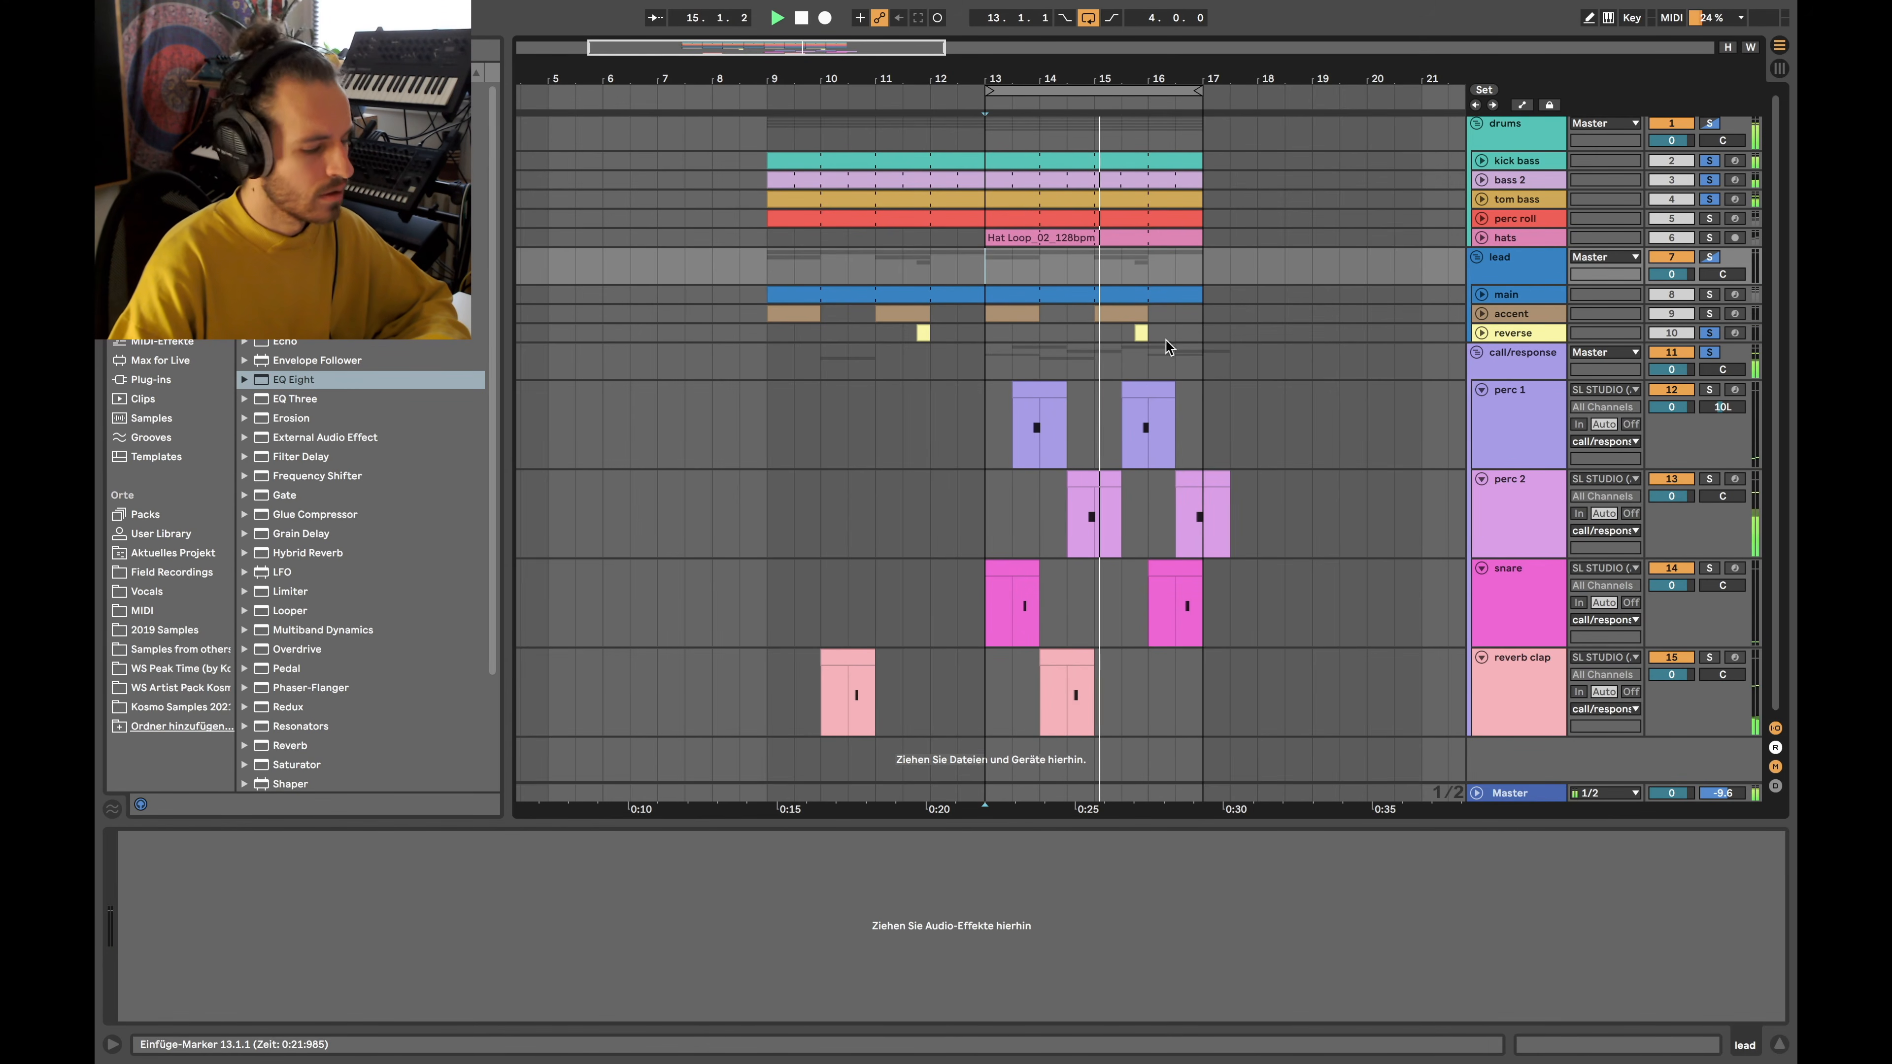
pyautogui.click(1710, 333)
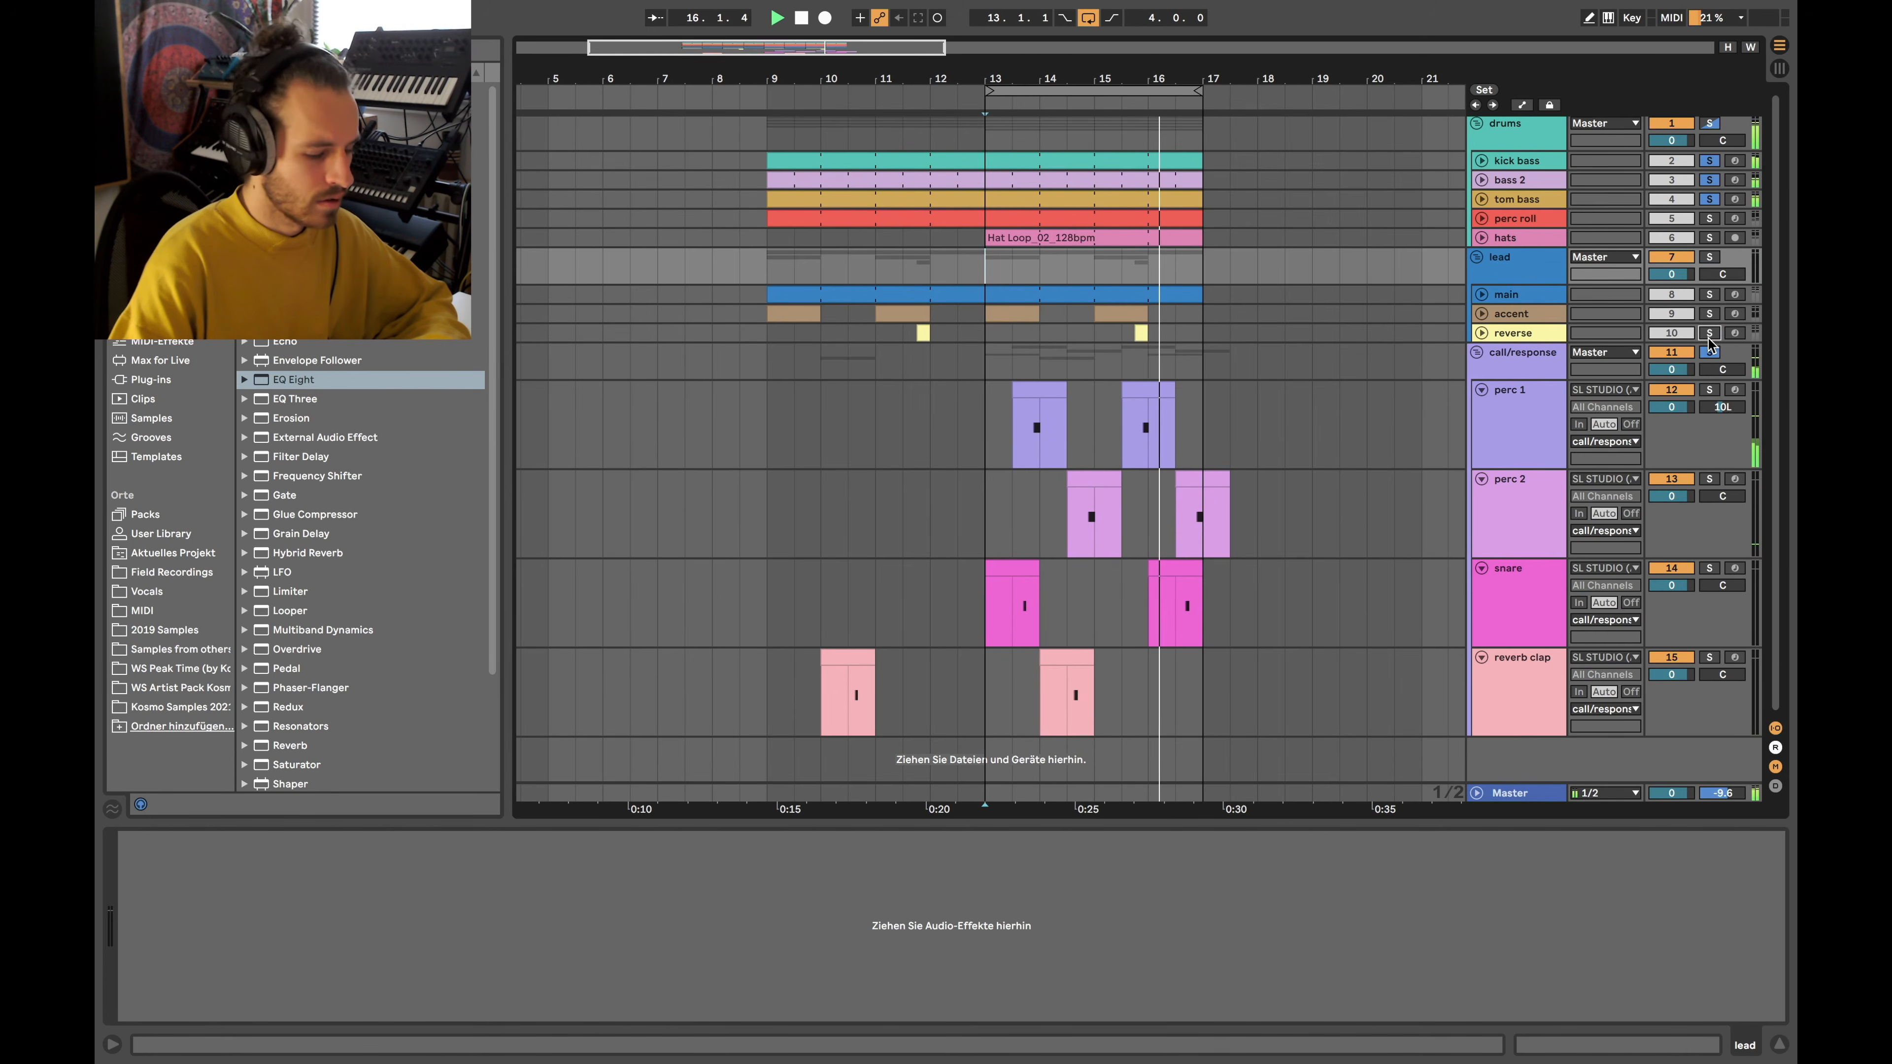
pyautogui.press('space')
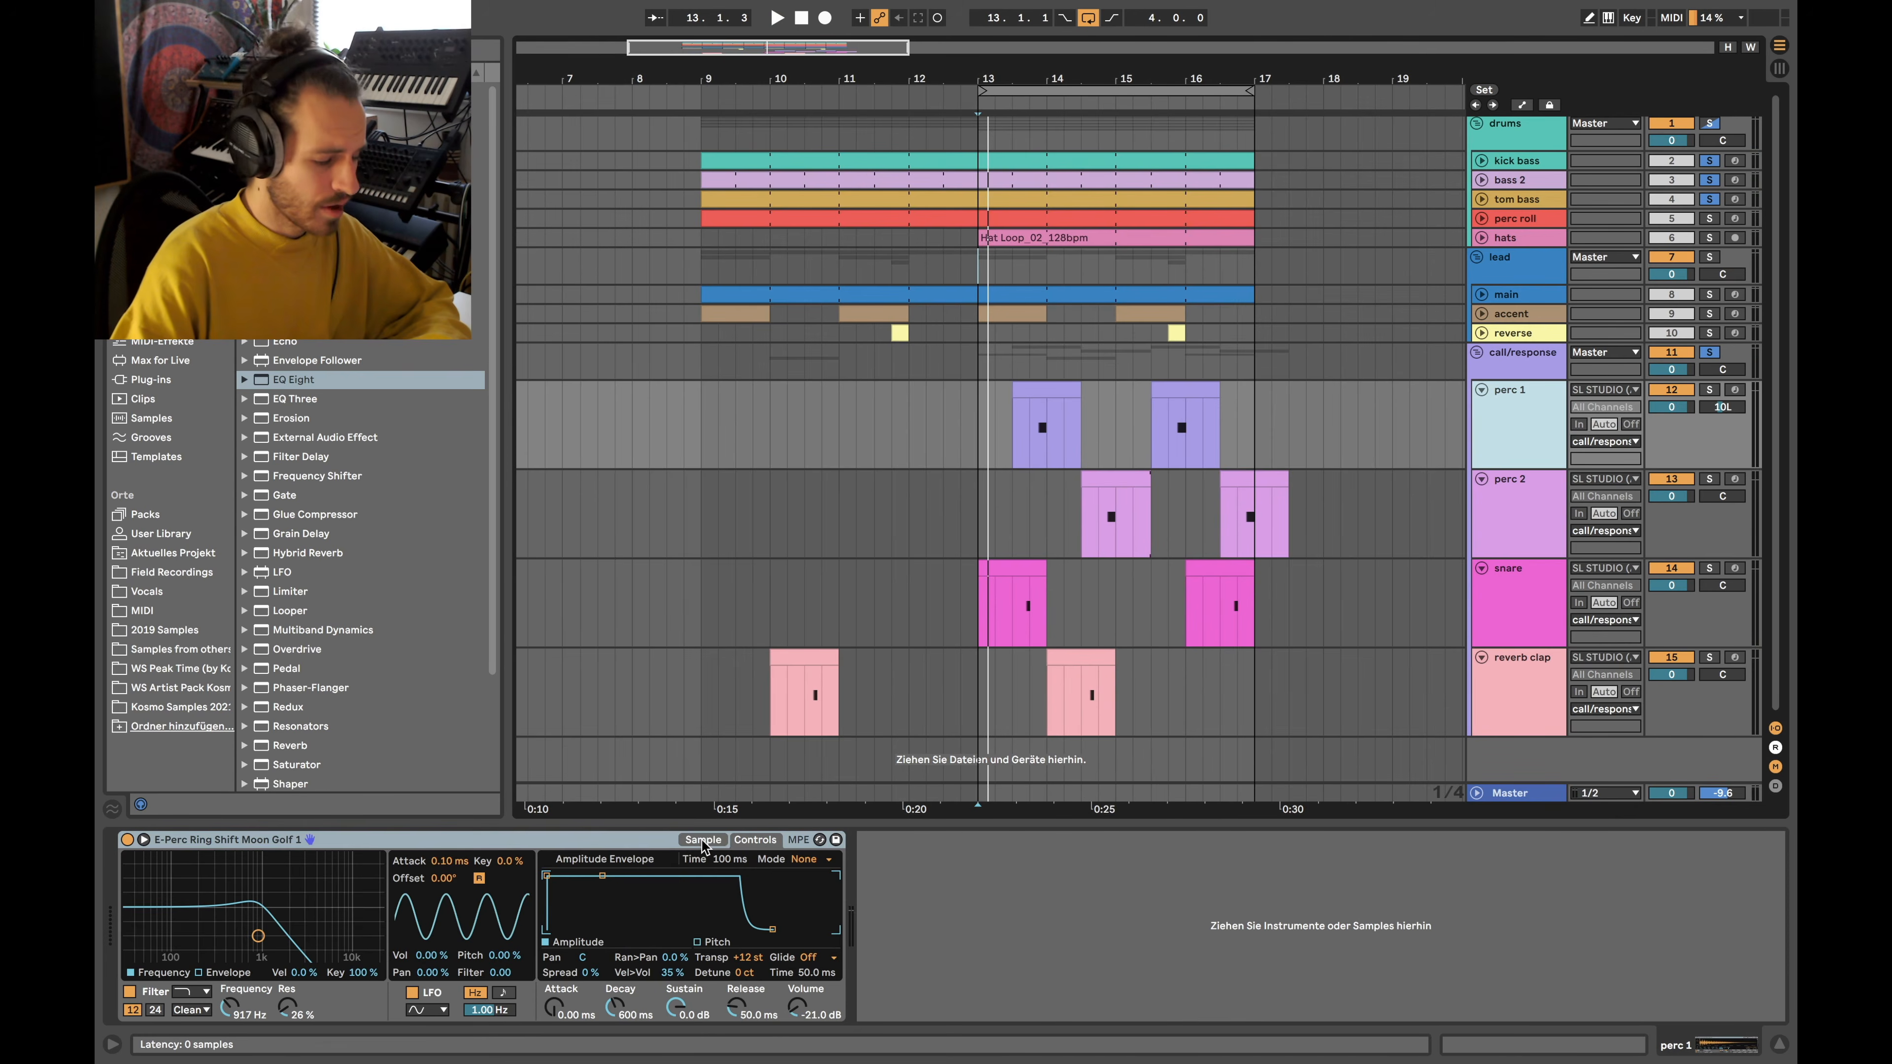
pyautogui.click(703, 840)
pyautogui.click(775, 839)
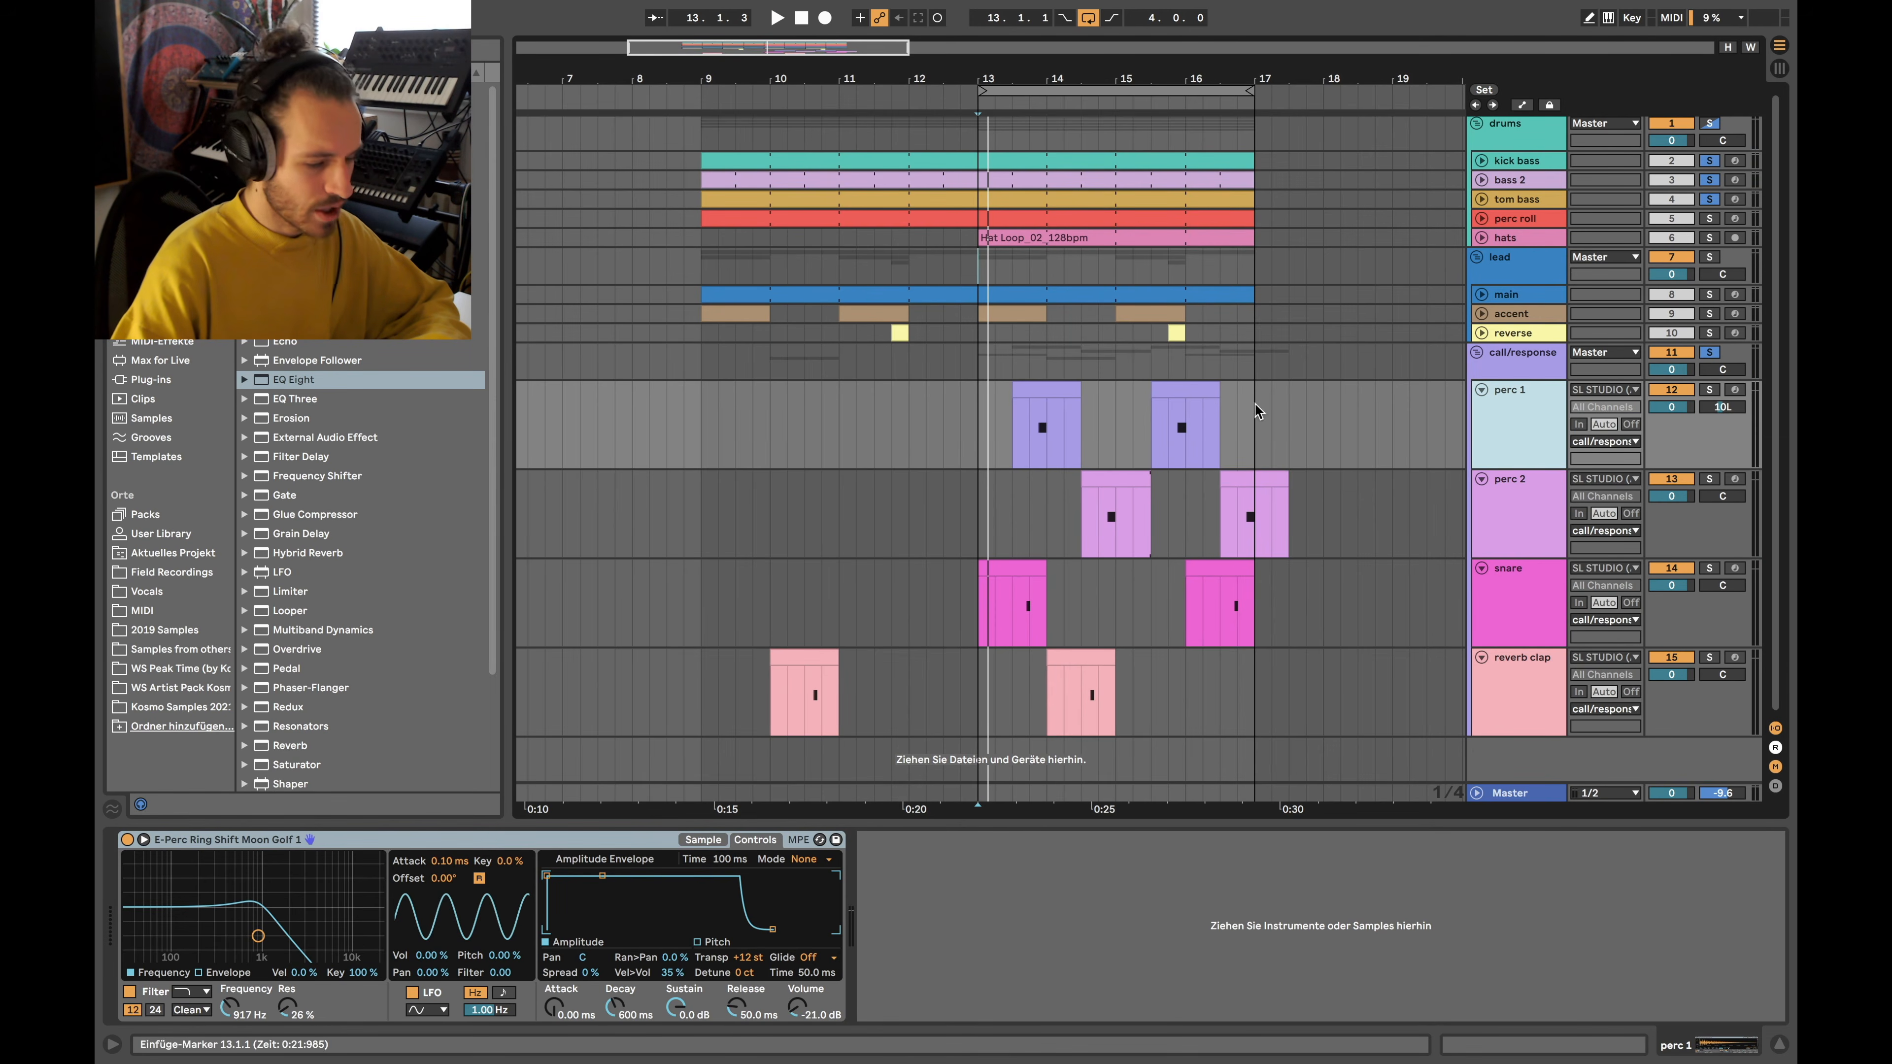
# Show perc 1's sample waveform, play perc 1 solo from 13.4.1, then solo perc 2 instead
pyautogui.click(703, 839)
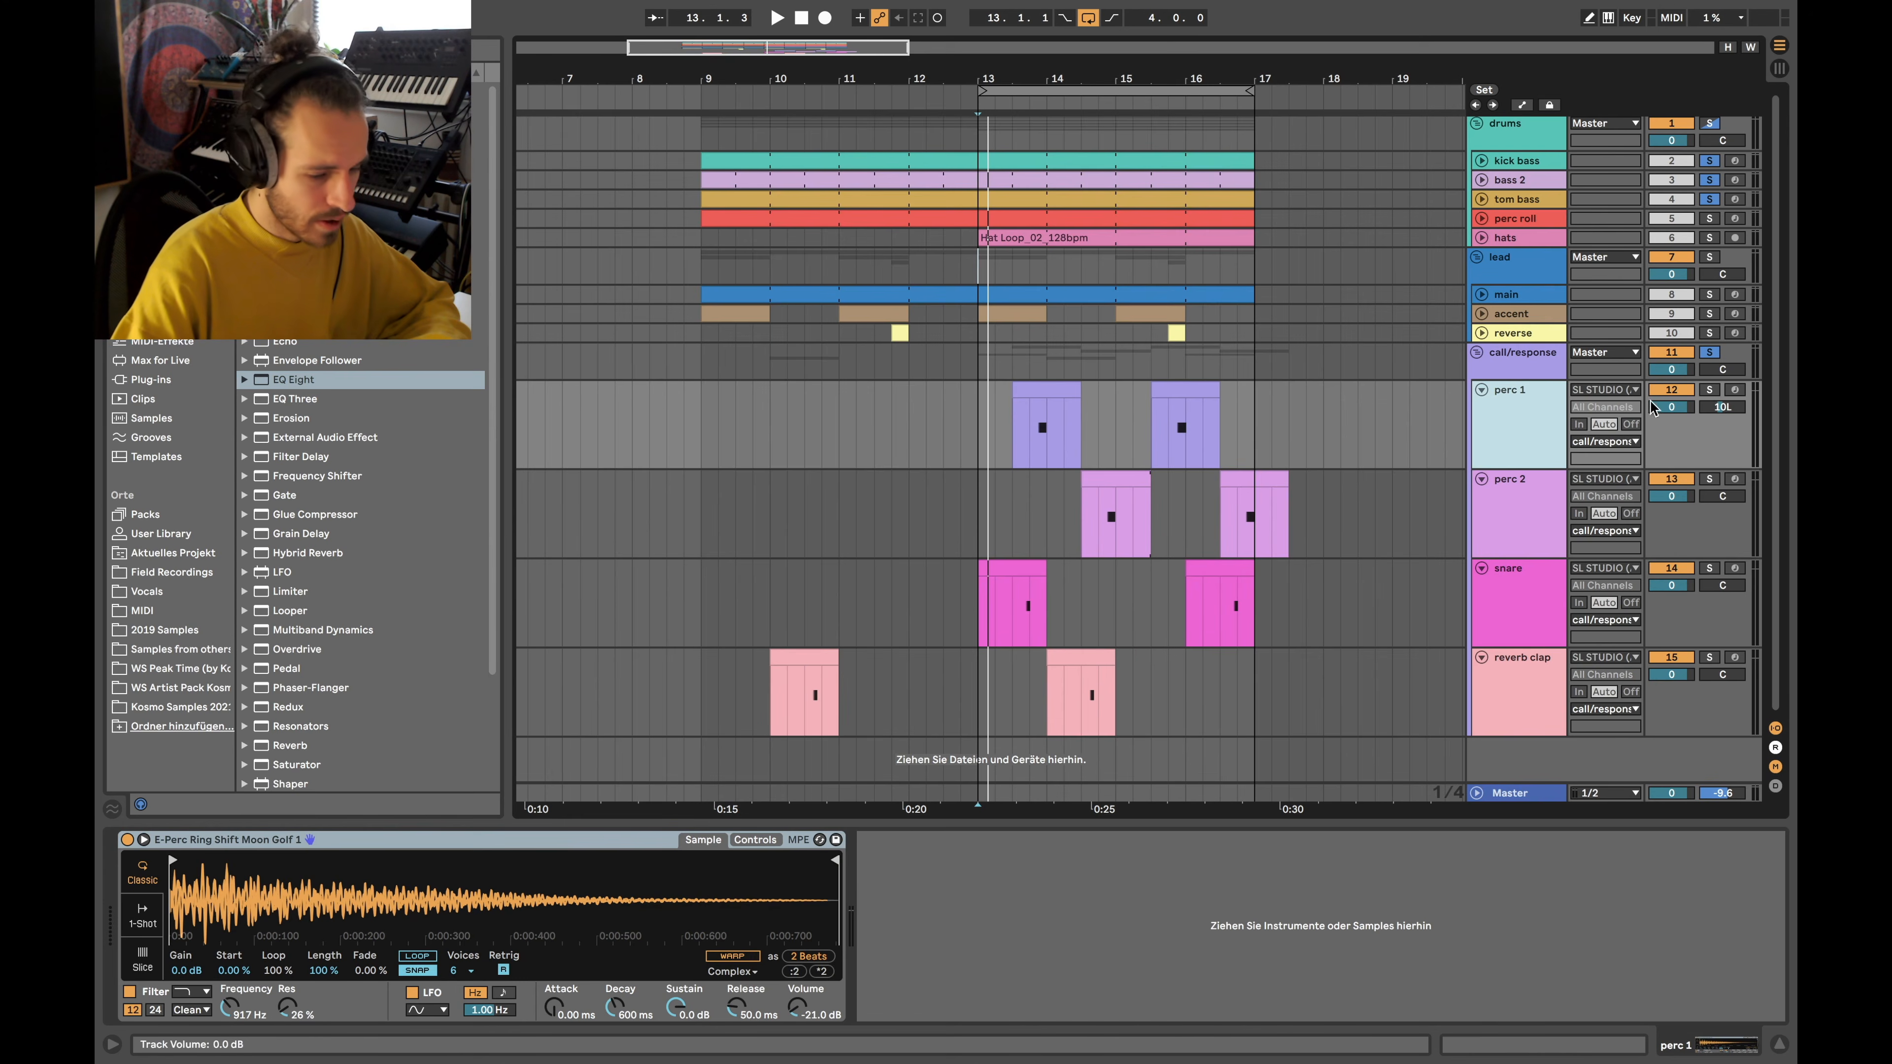
pyautogui.click(1709, 390)
pyautogui.click(1045, 449)
pyautogui.press('space')
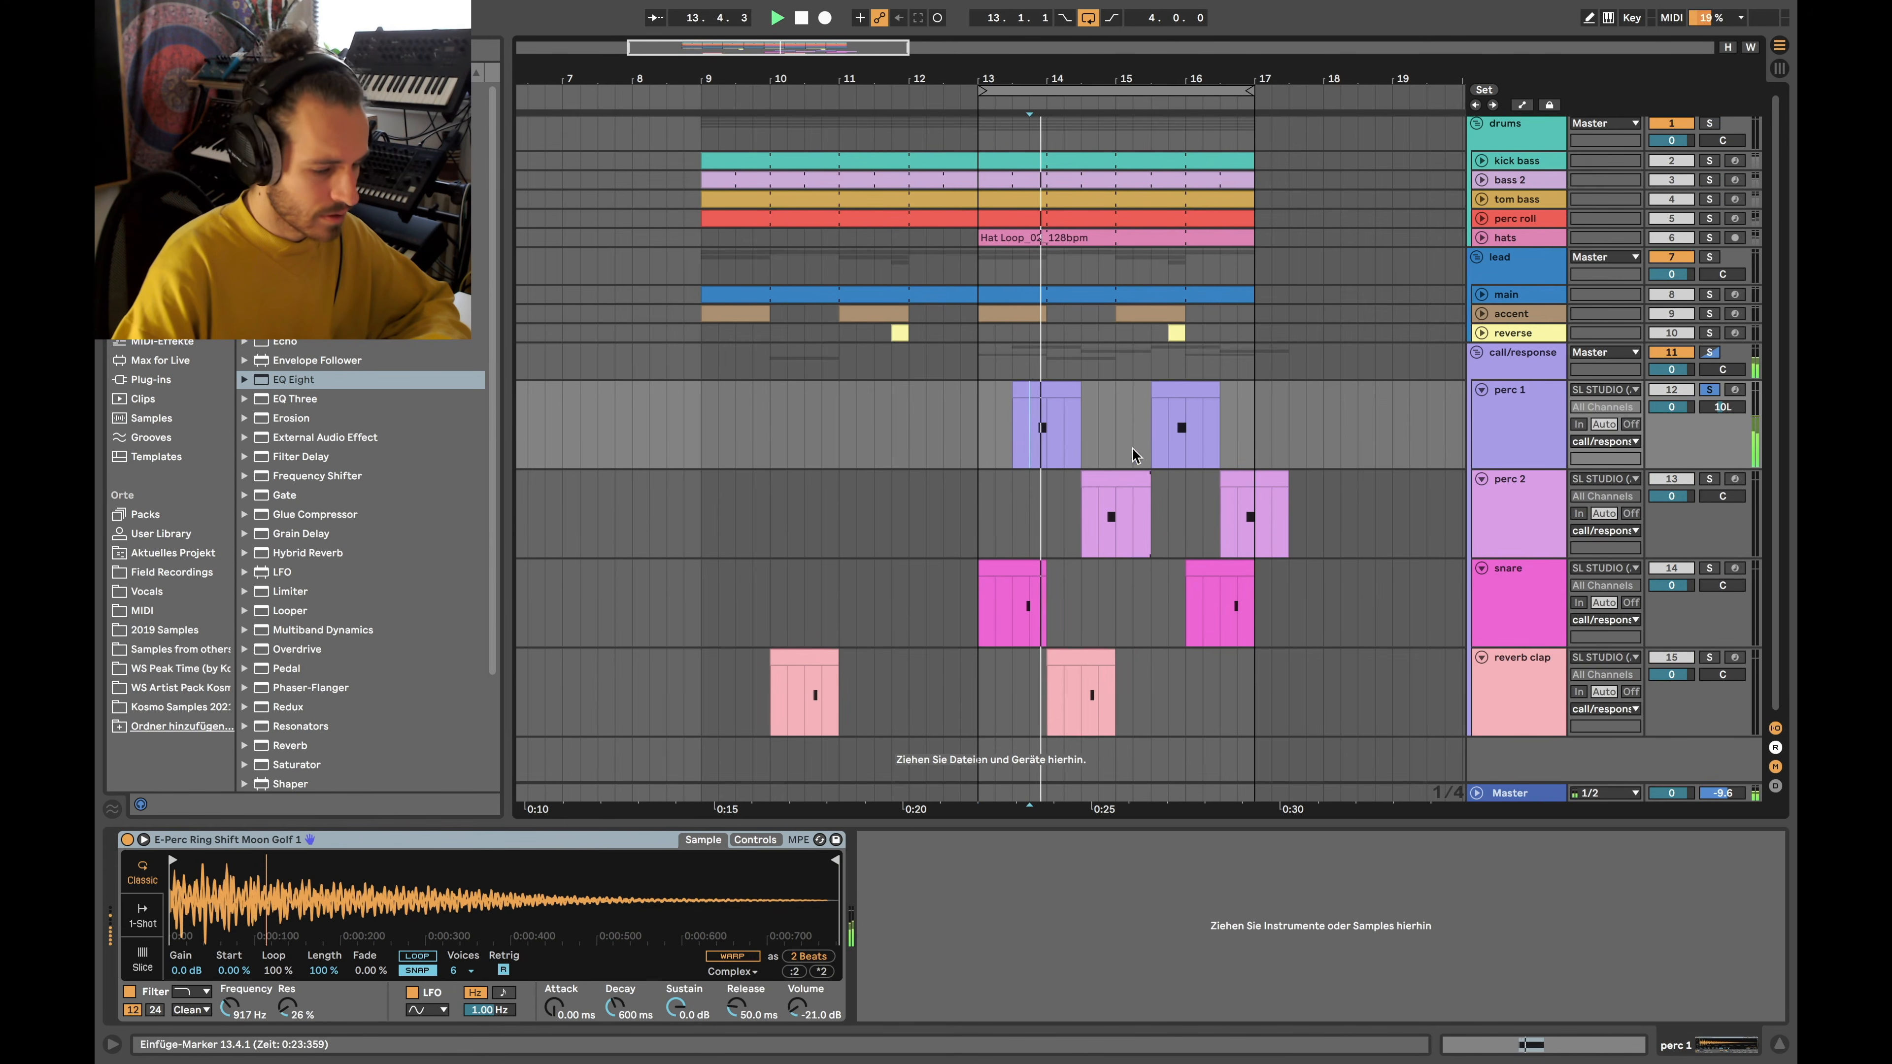
pyautogui.click(1709, 479)
pyautogui.press('space')
# Play perc 2 from 14.4.1, flipping its sampler between controls and waveform, then loop-audition 14.4.1–15.2.1
pyautogui.click(1105, 521)
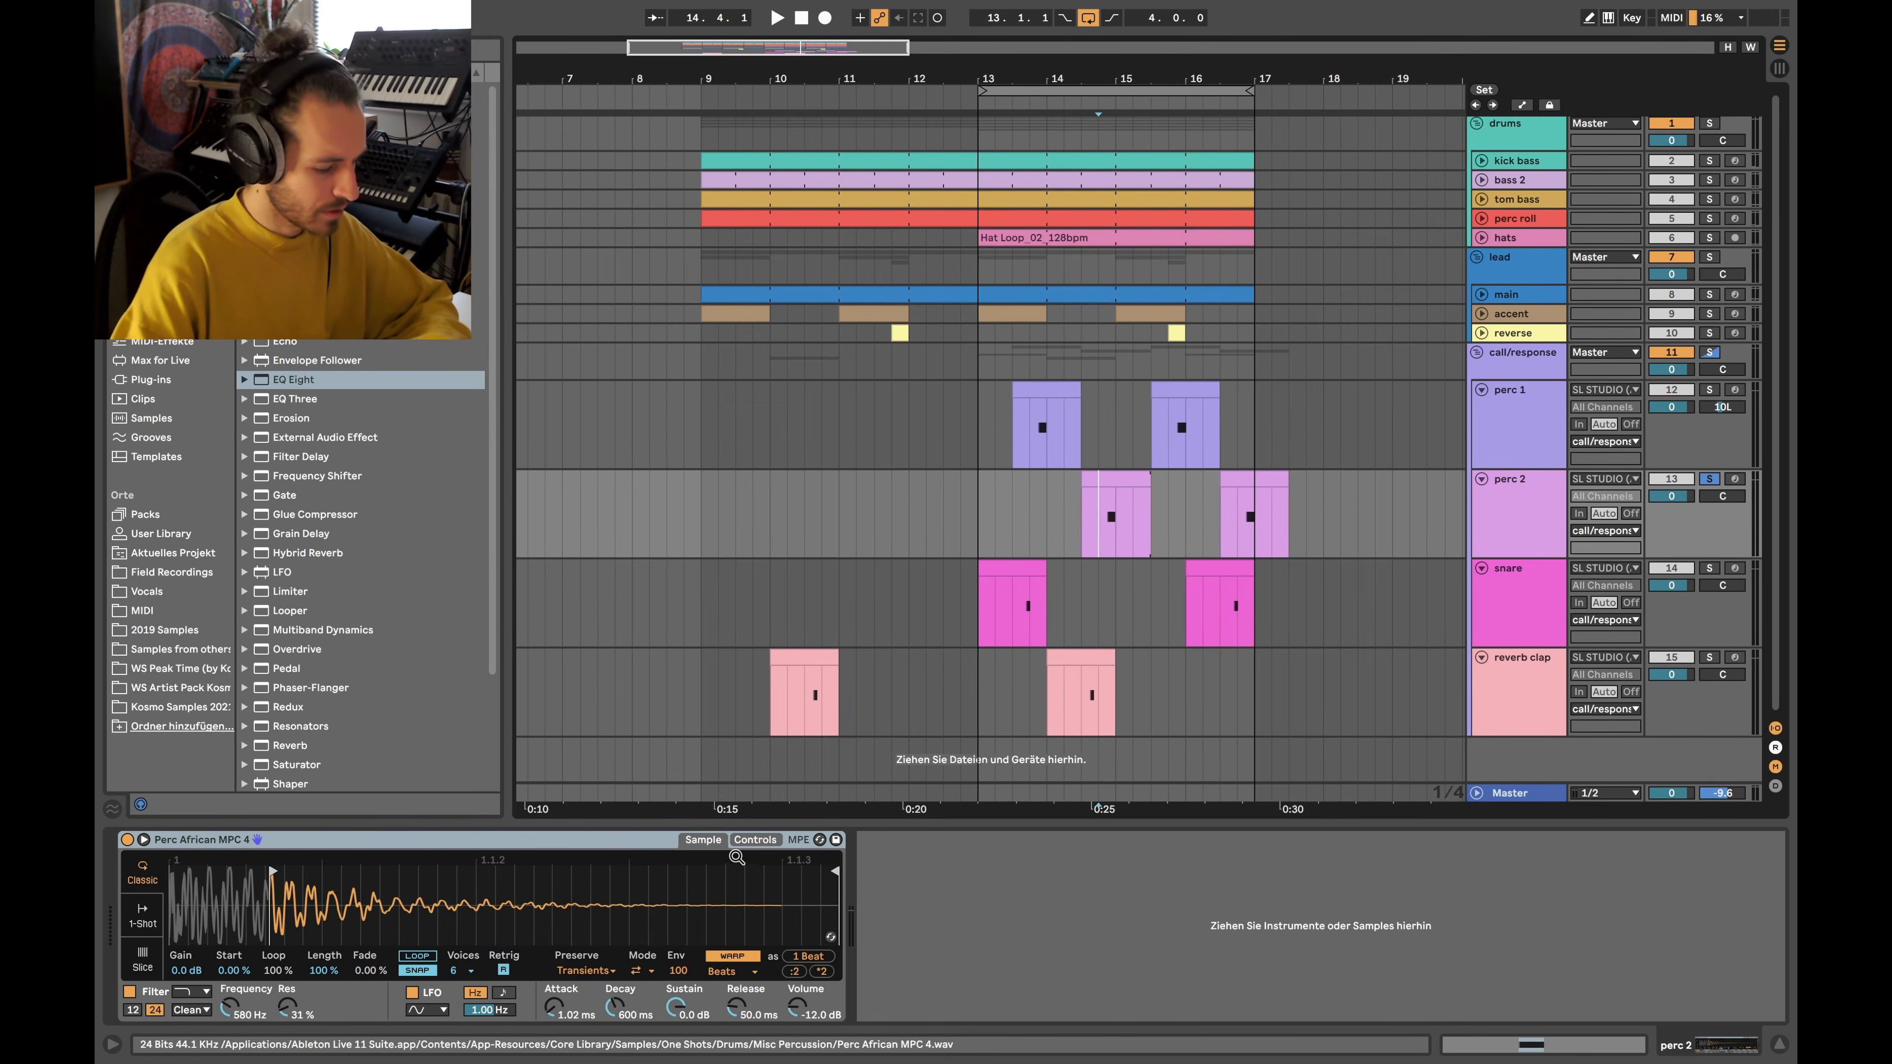
pyautogui.click(734, 840)
pyautogui.click(700, 840)
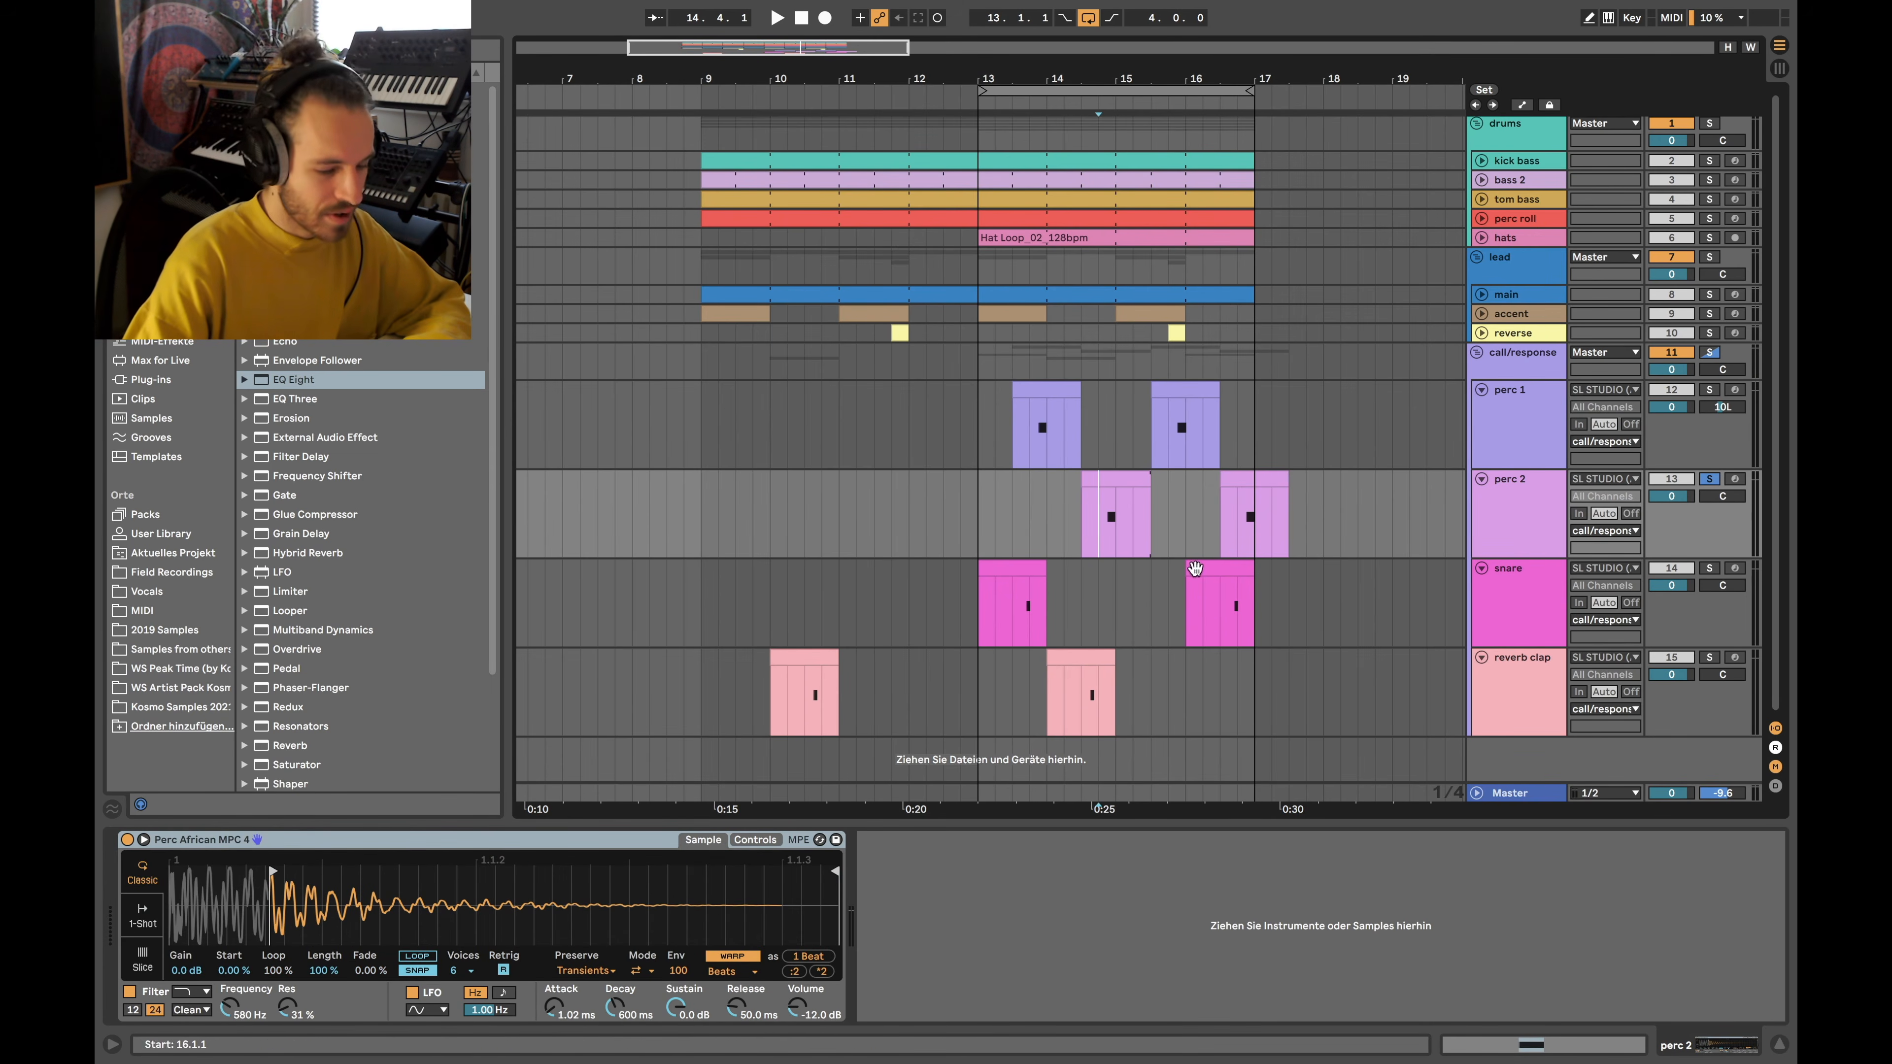
pyautogui.press('space')
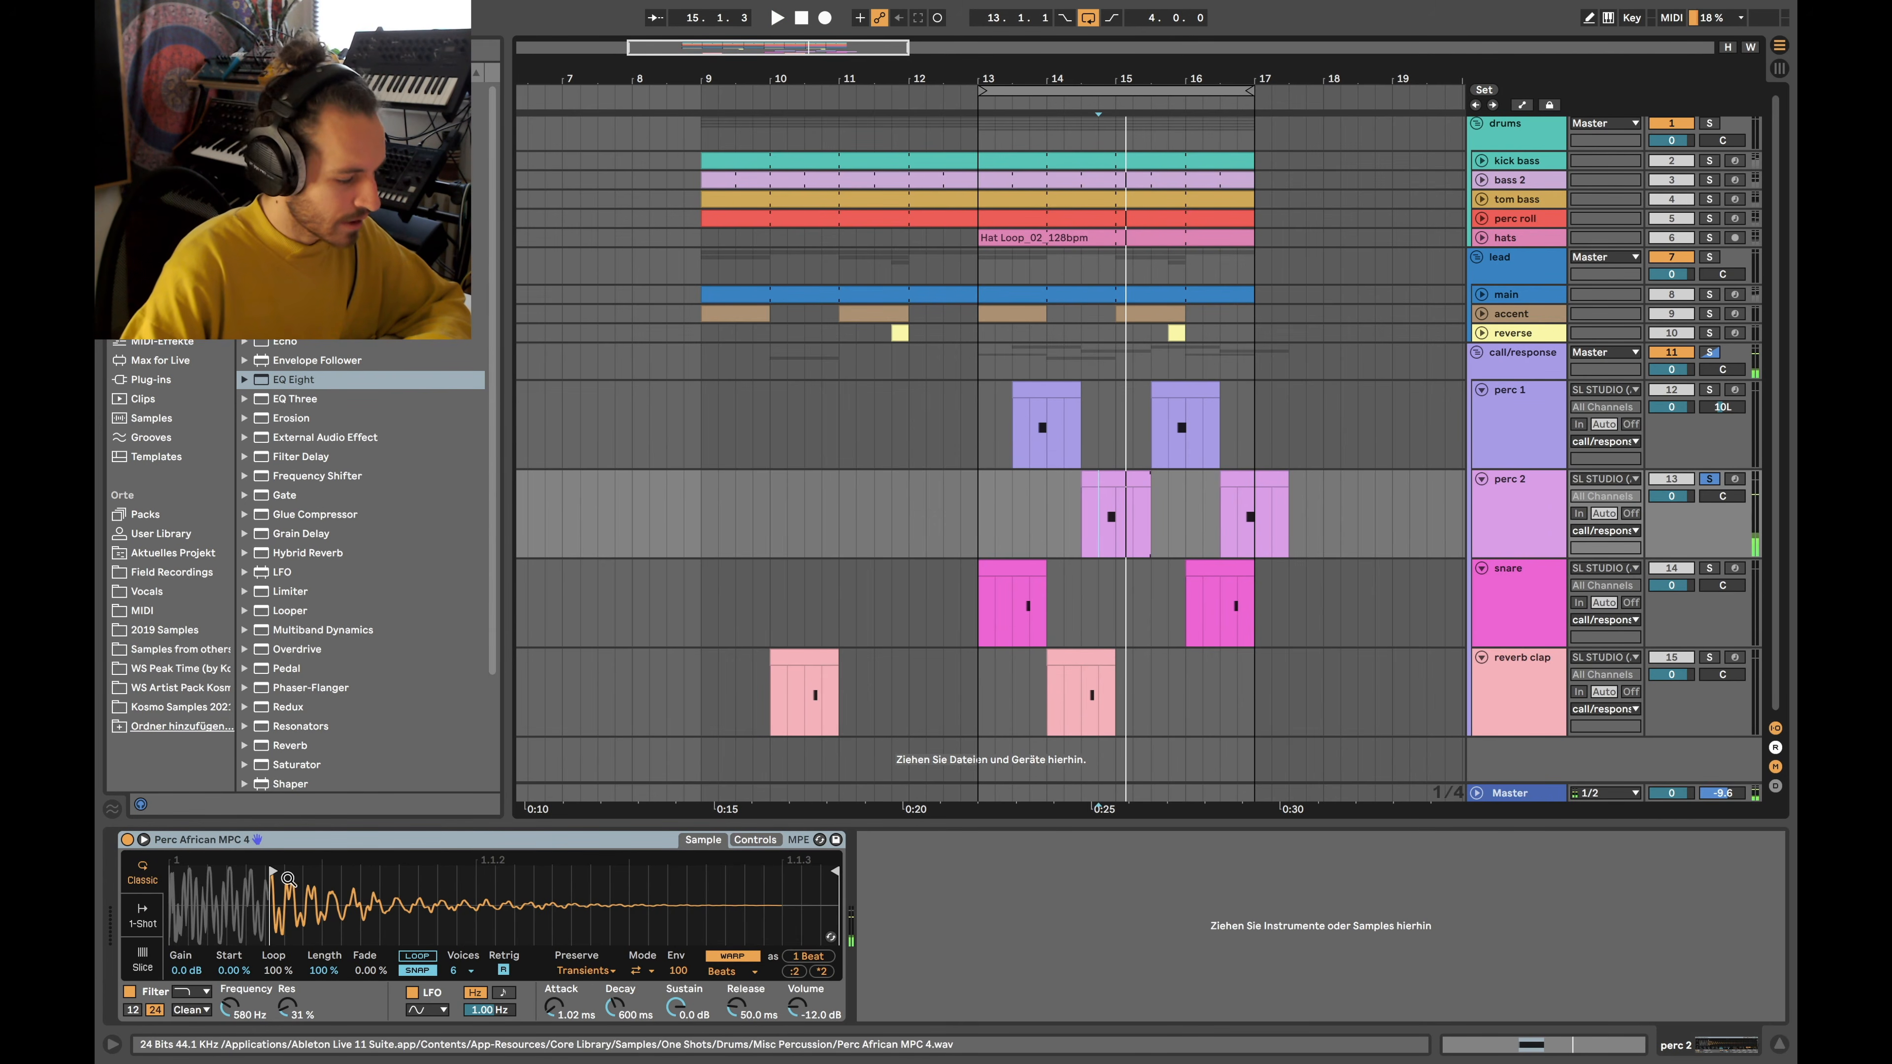
pyautogui.click(702, 839)
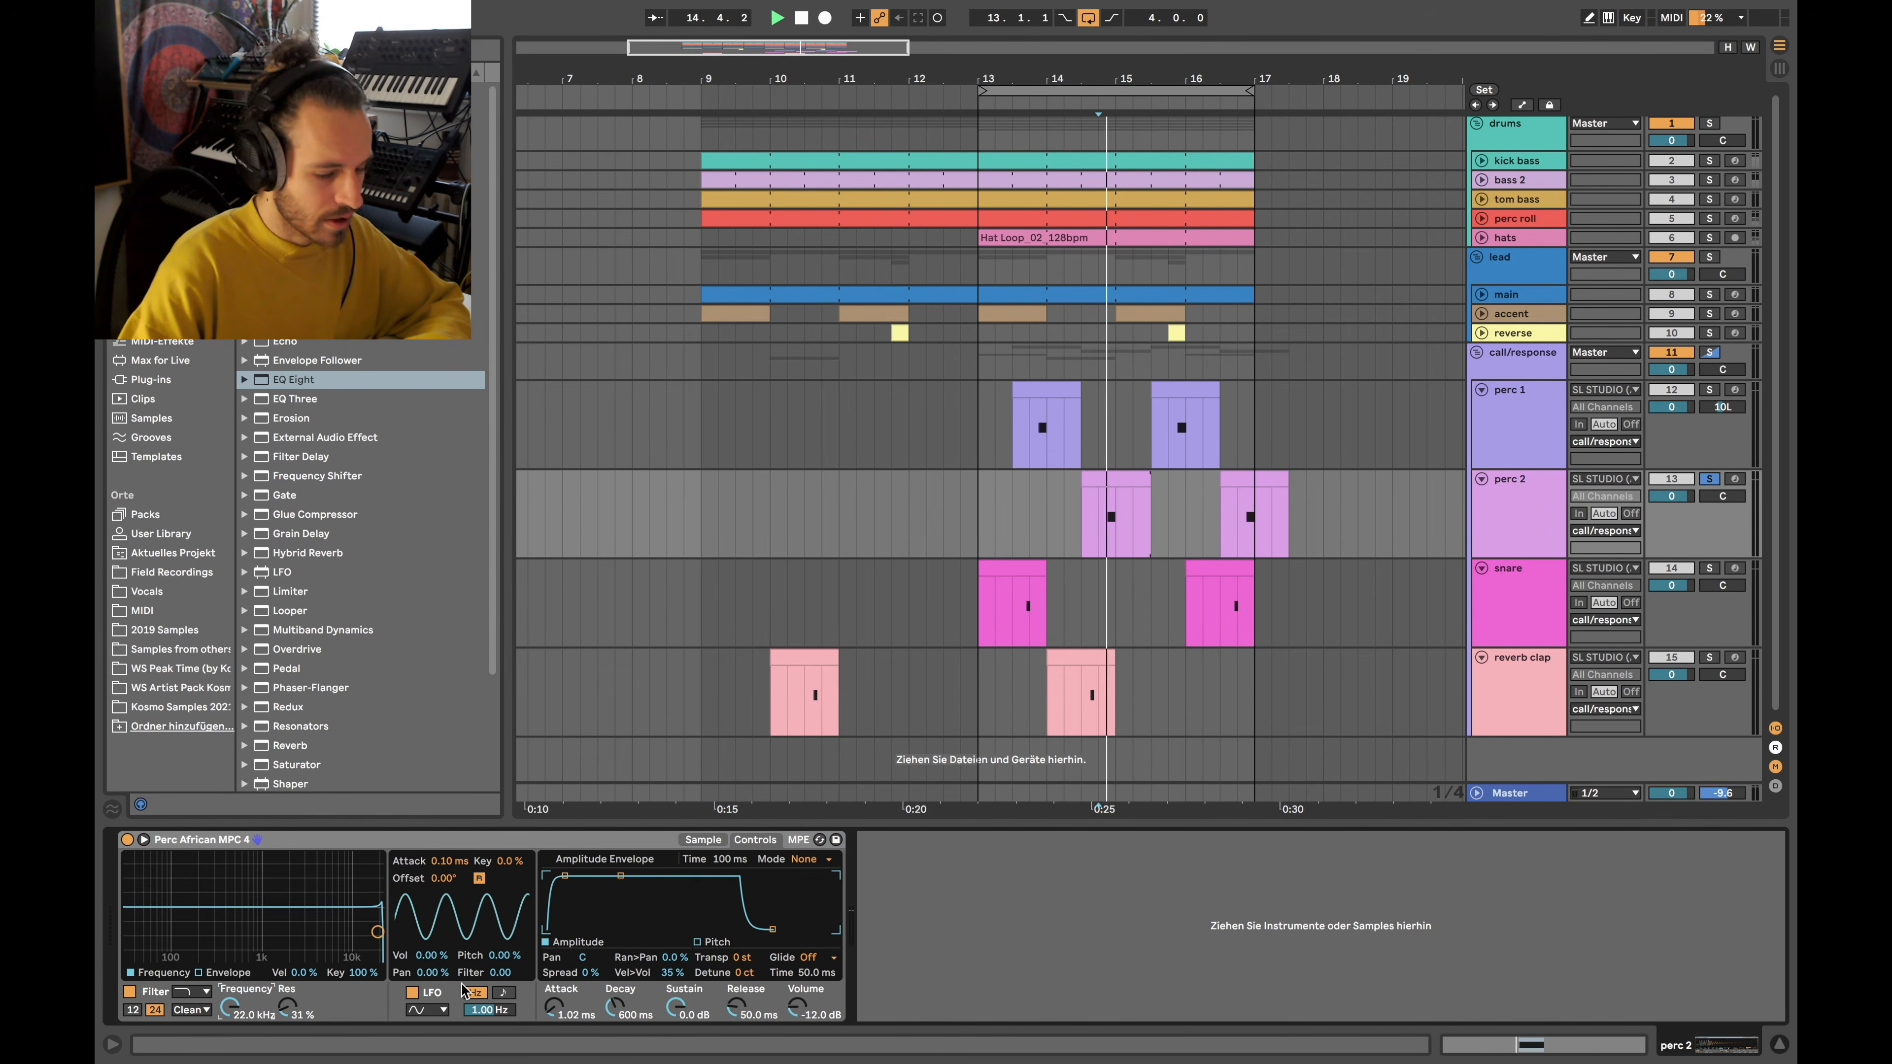
pyautogui.click(712, 839)
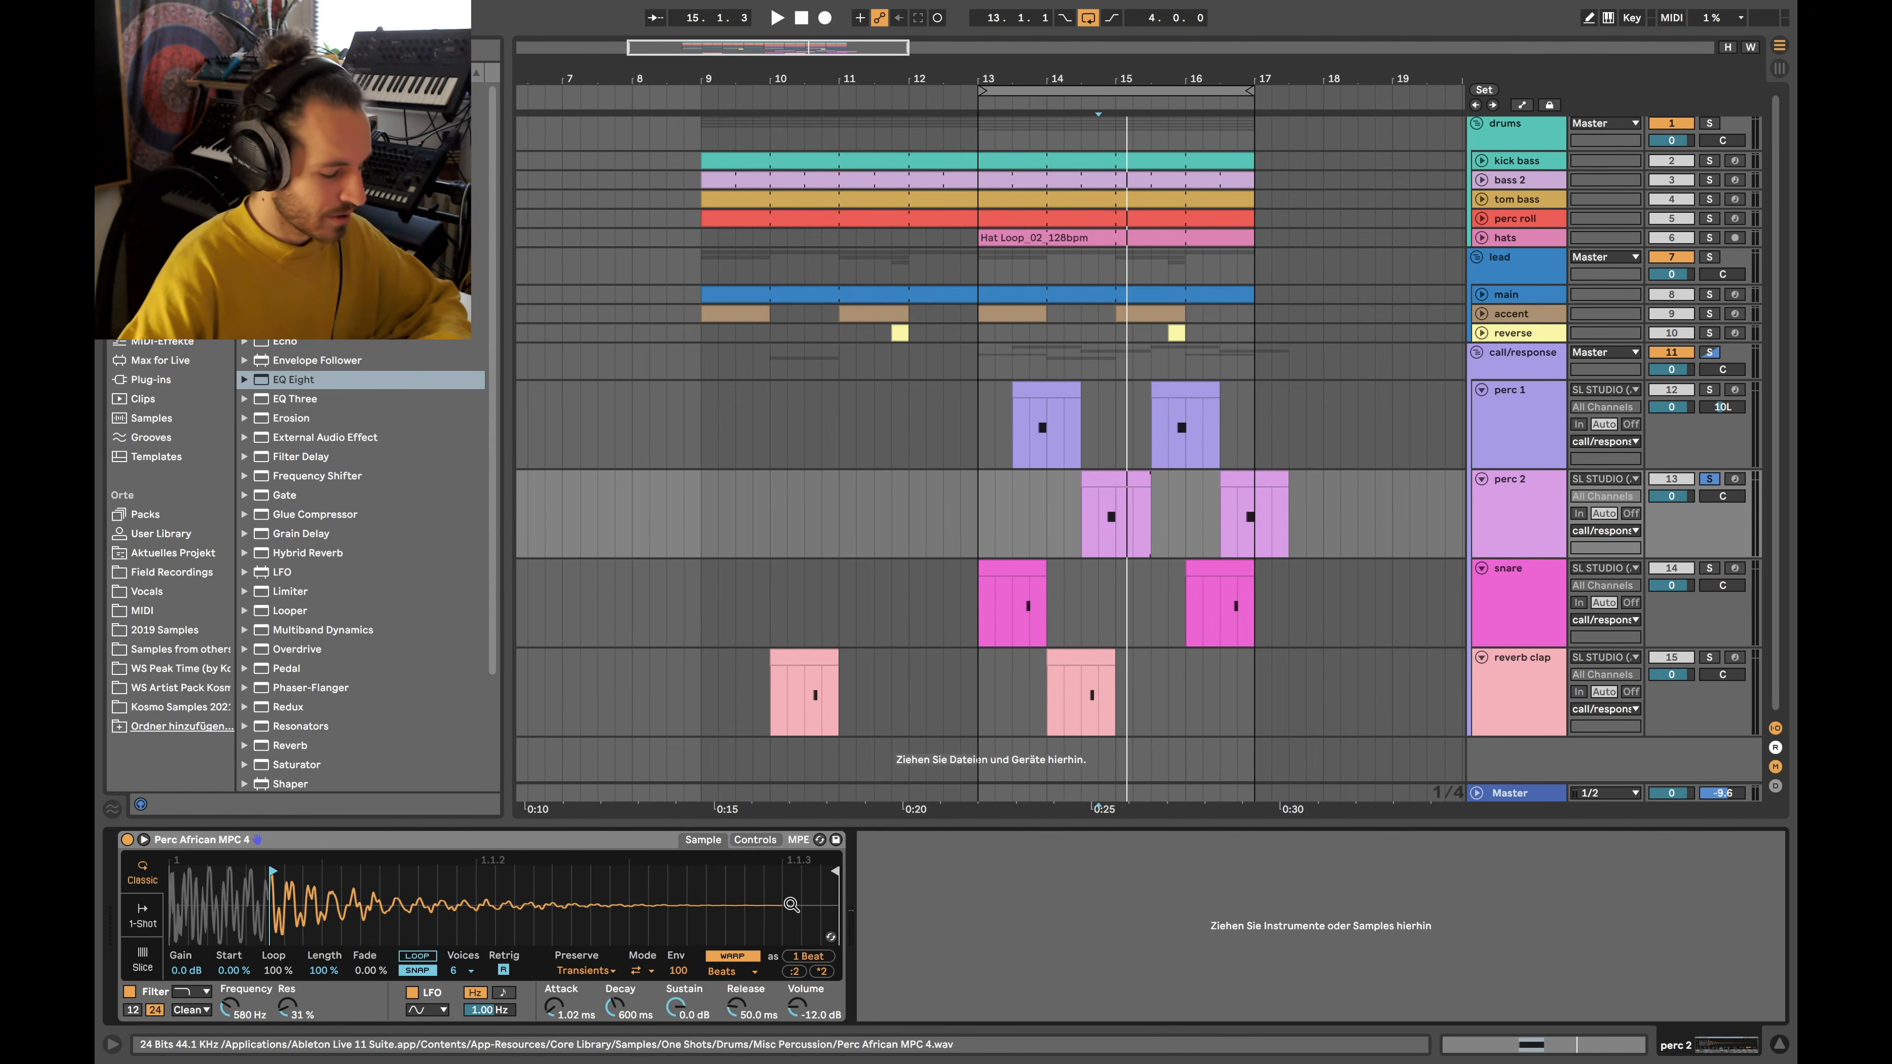
pyautogui.moveTo(1104, 526)
pyautogui.mouseDown()
pyautogui.moveTo(1192, 523)
pyautogui.moveTo(1132, 531)
pyautogui.mouseUp()
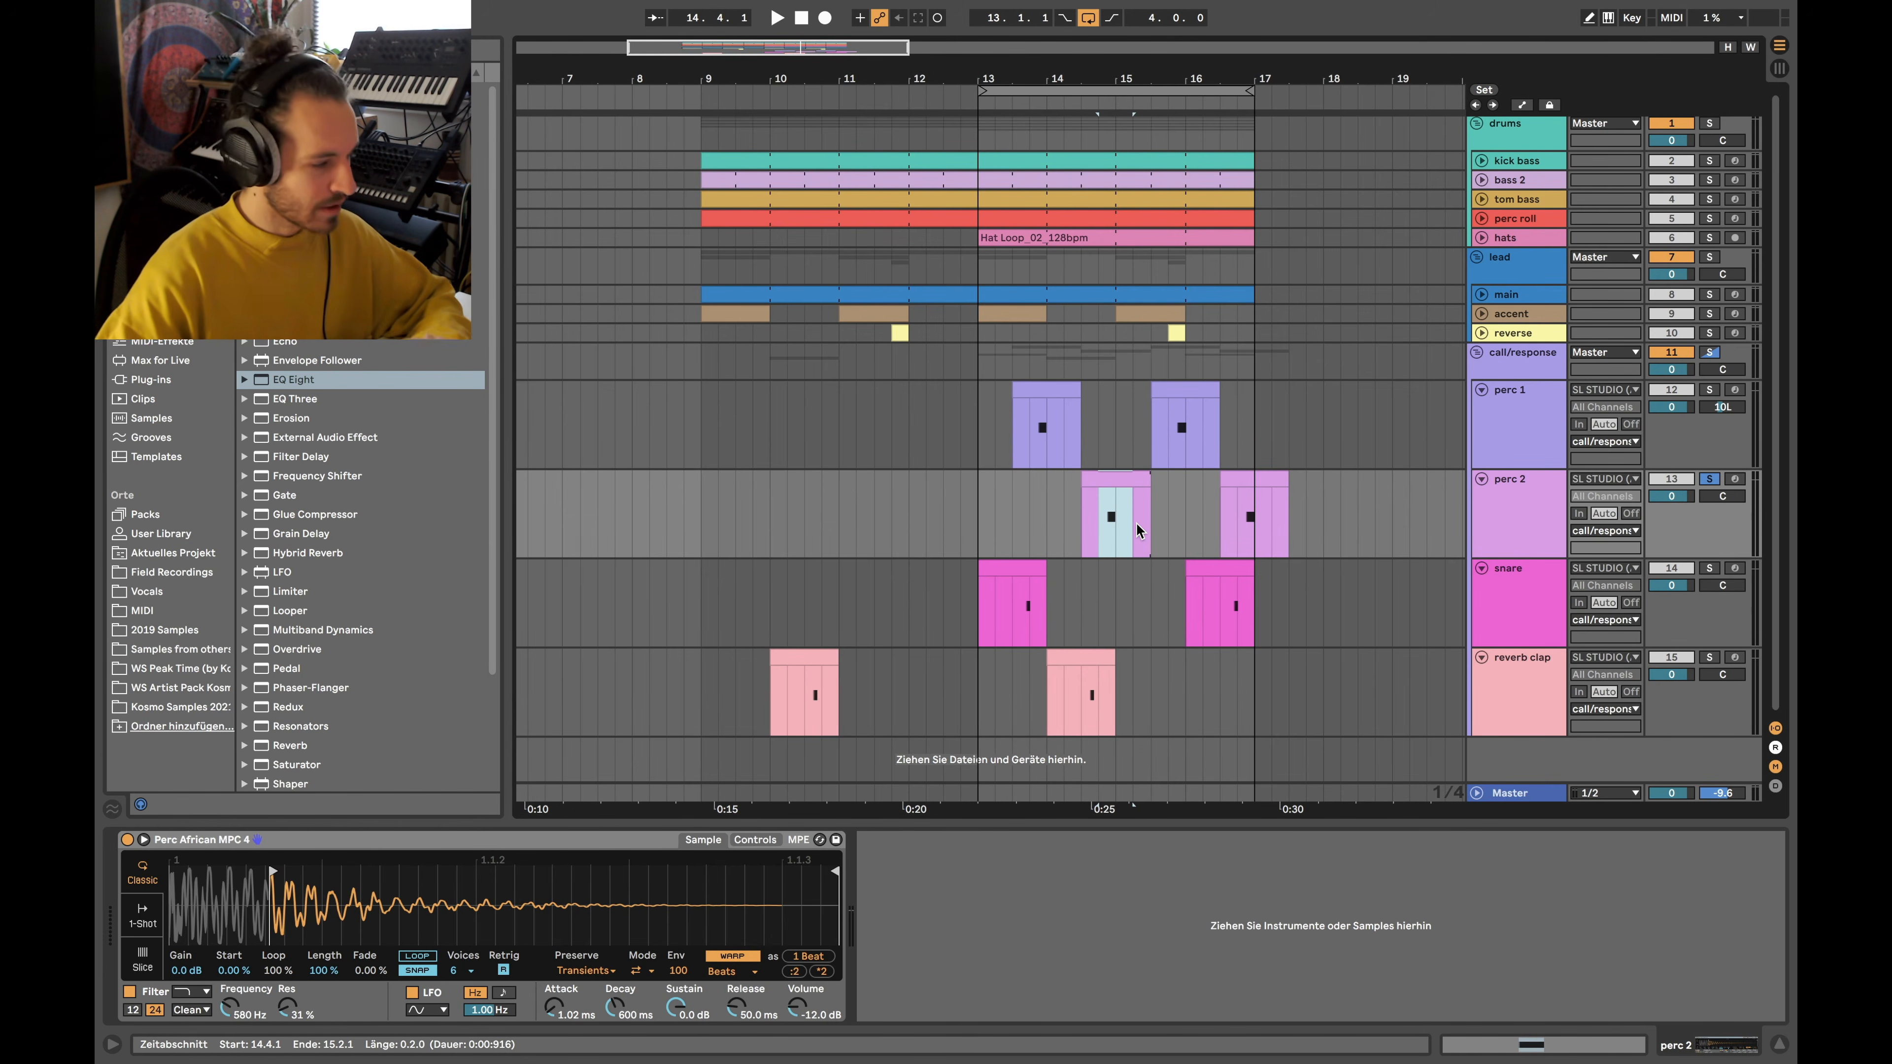
pyautogui.press('space')
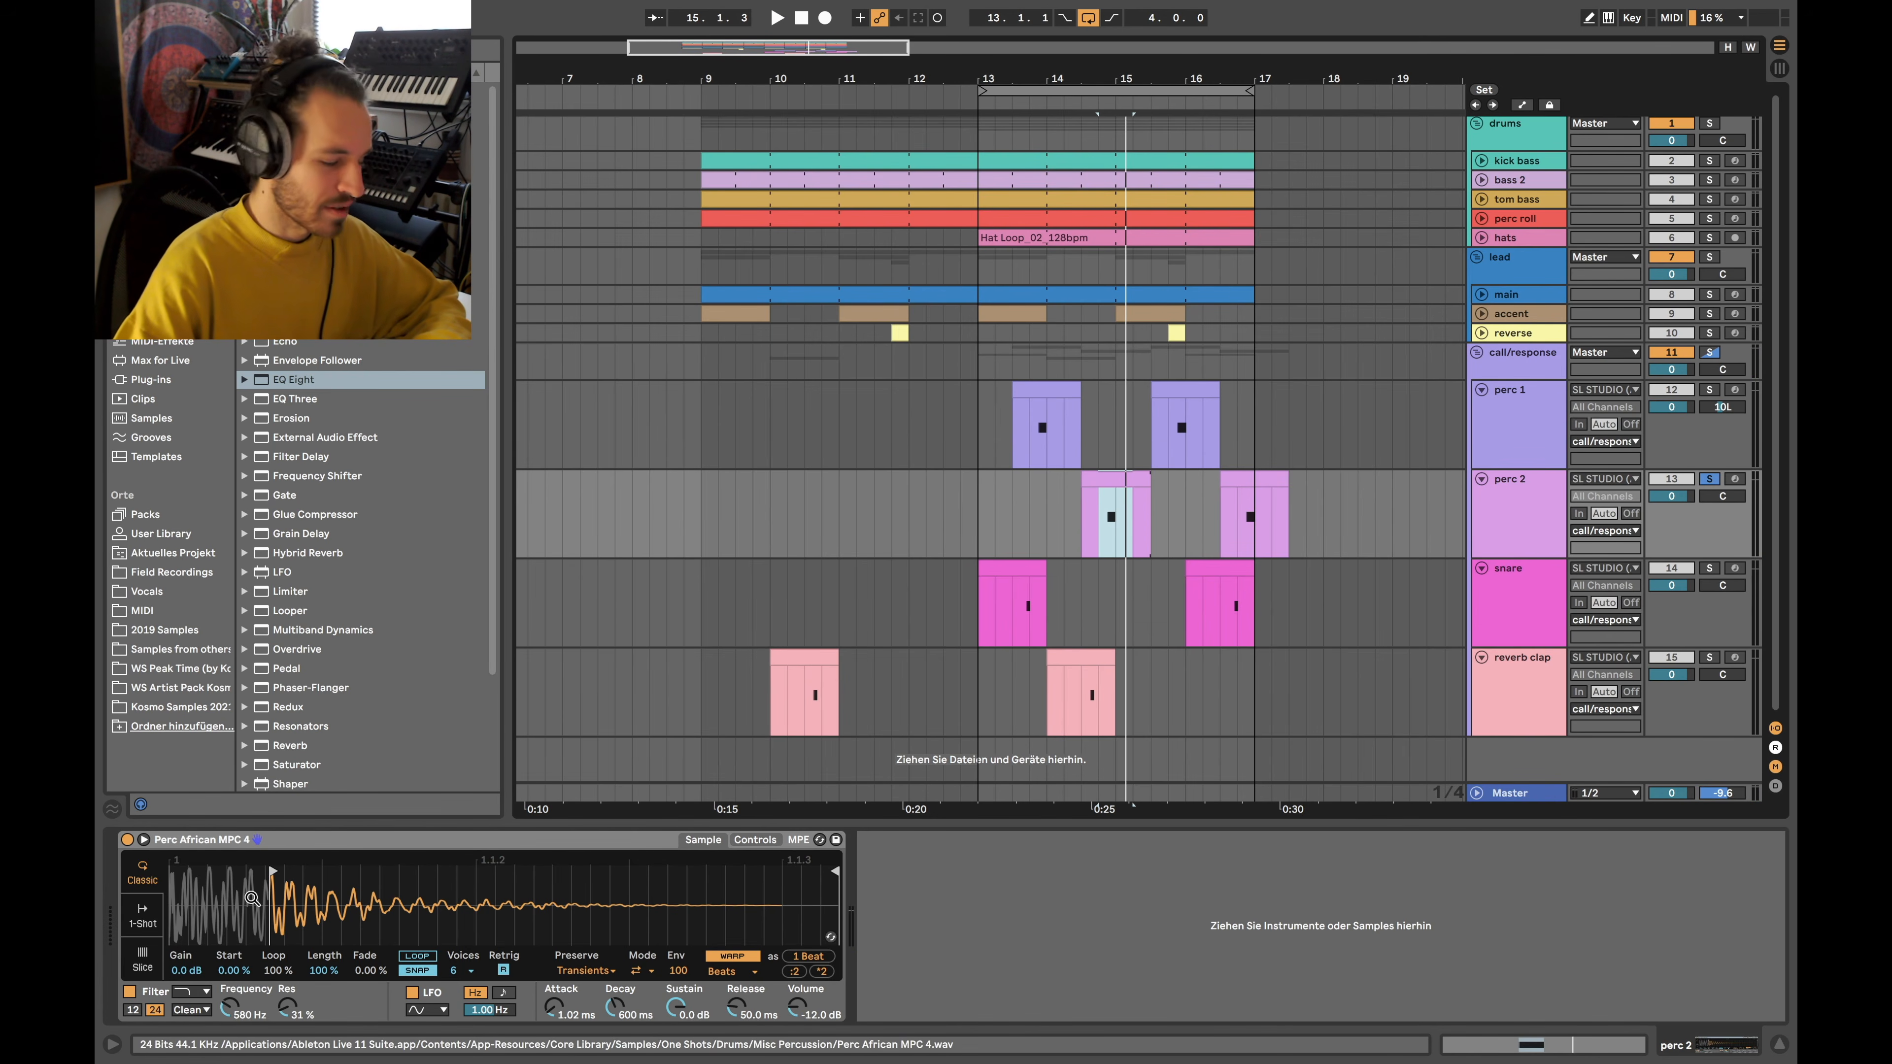
# Solo perc 1, then solo snare and play it from 13.3.1
pyautogui.click(1523, 430)
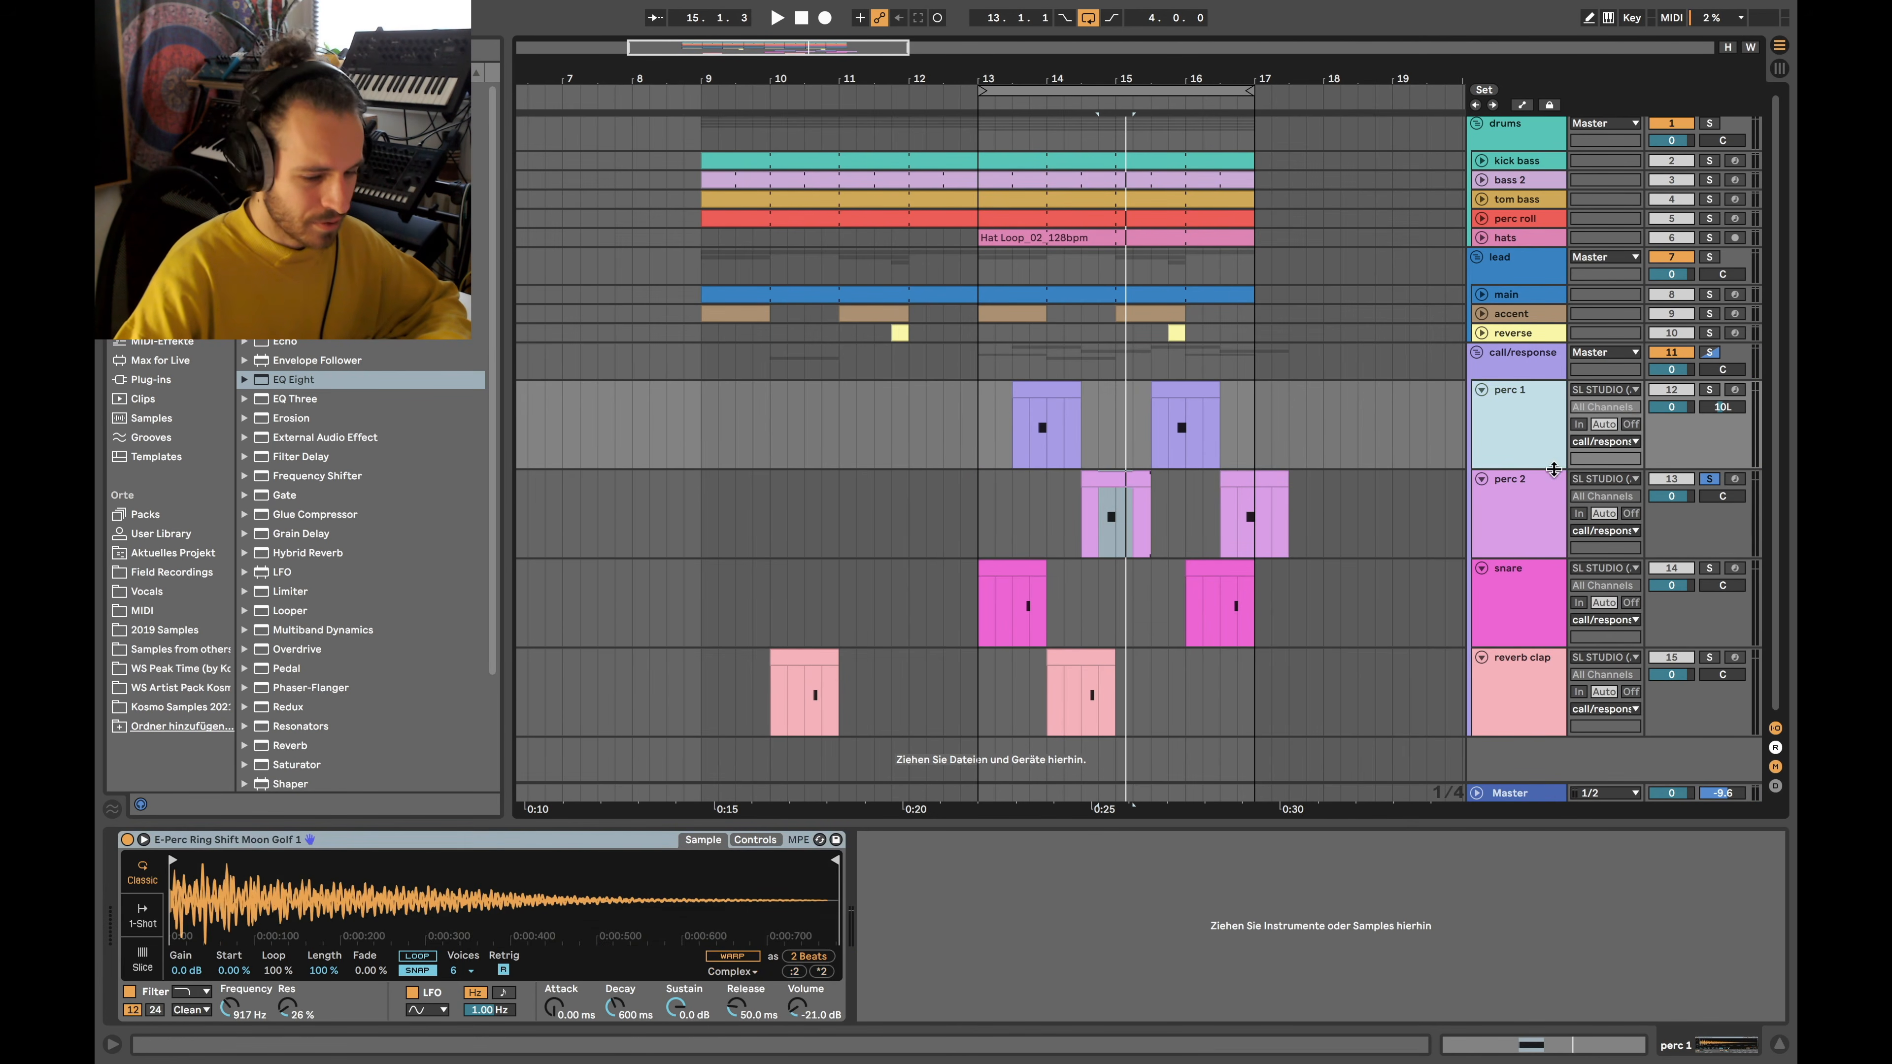
pyautogui.click(1710, 390)
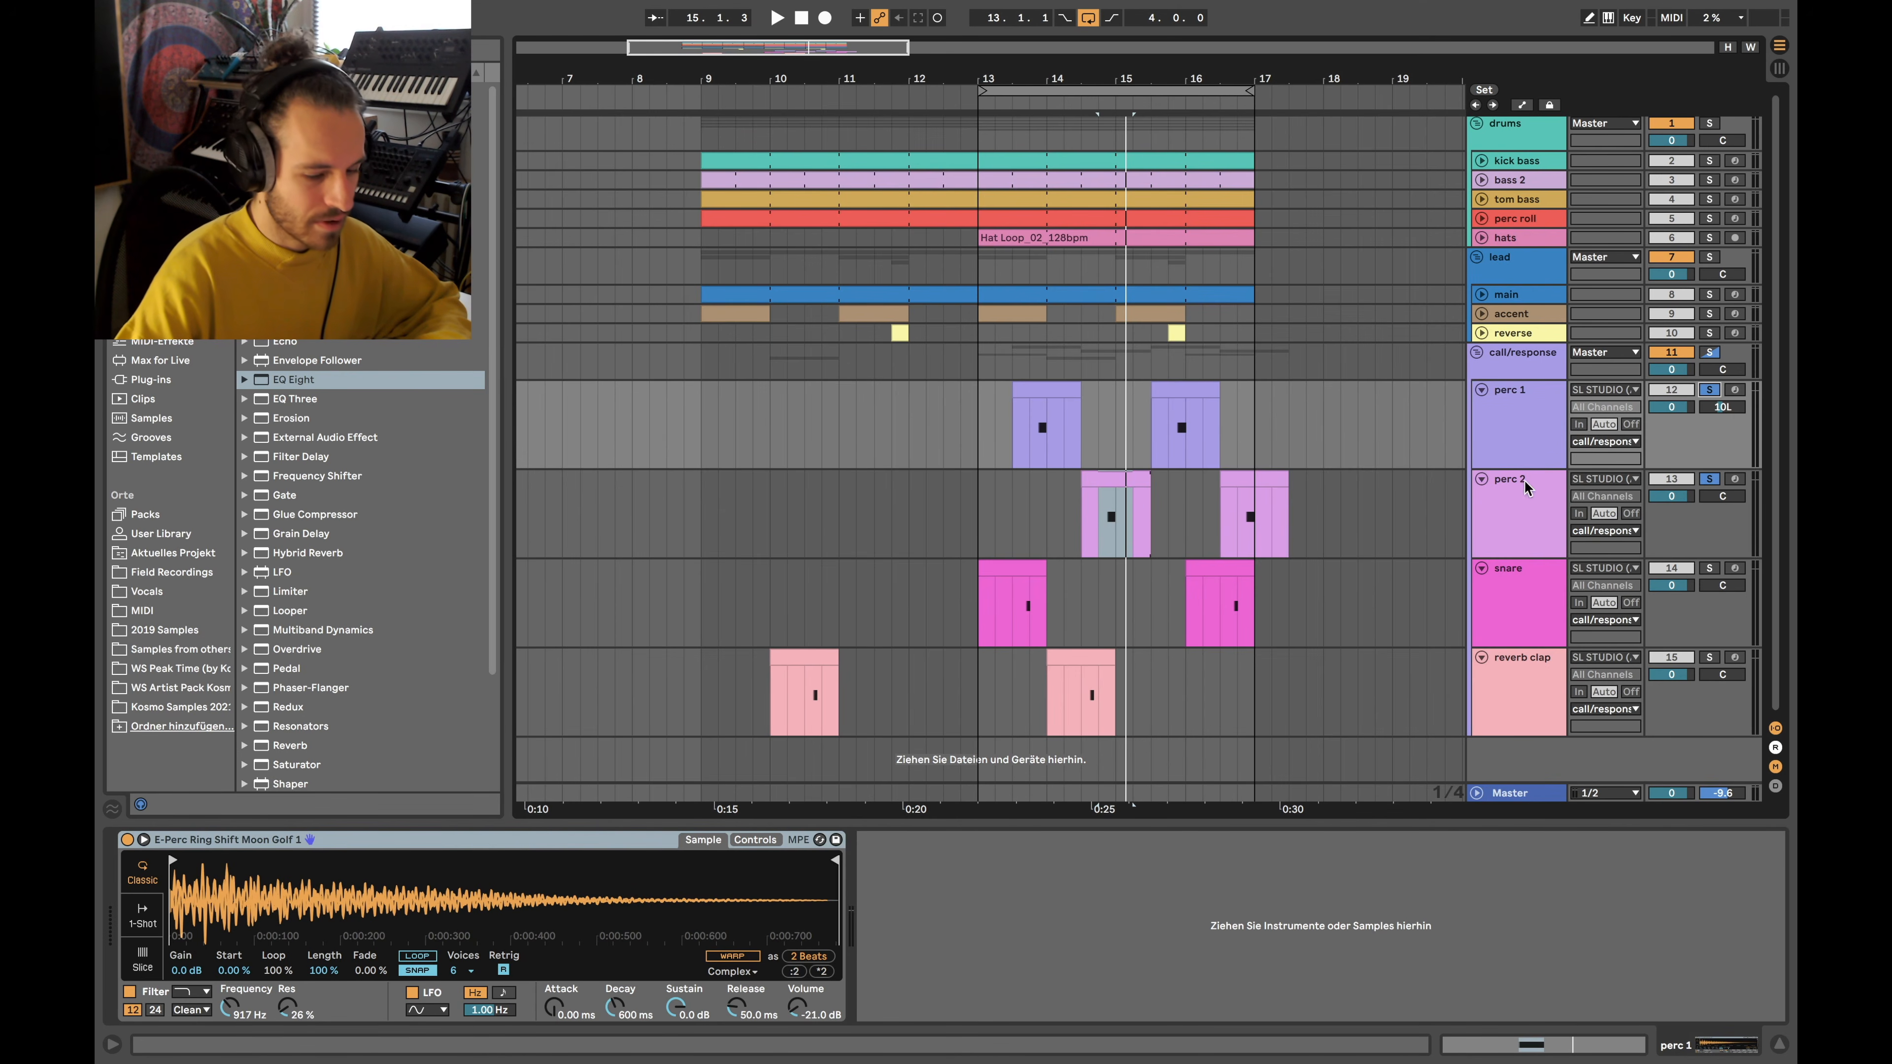
pyautogui.click(1710, 568)
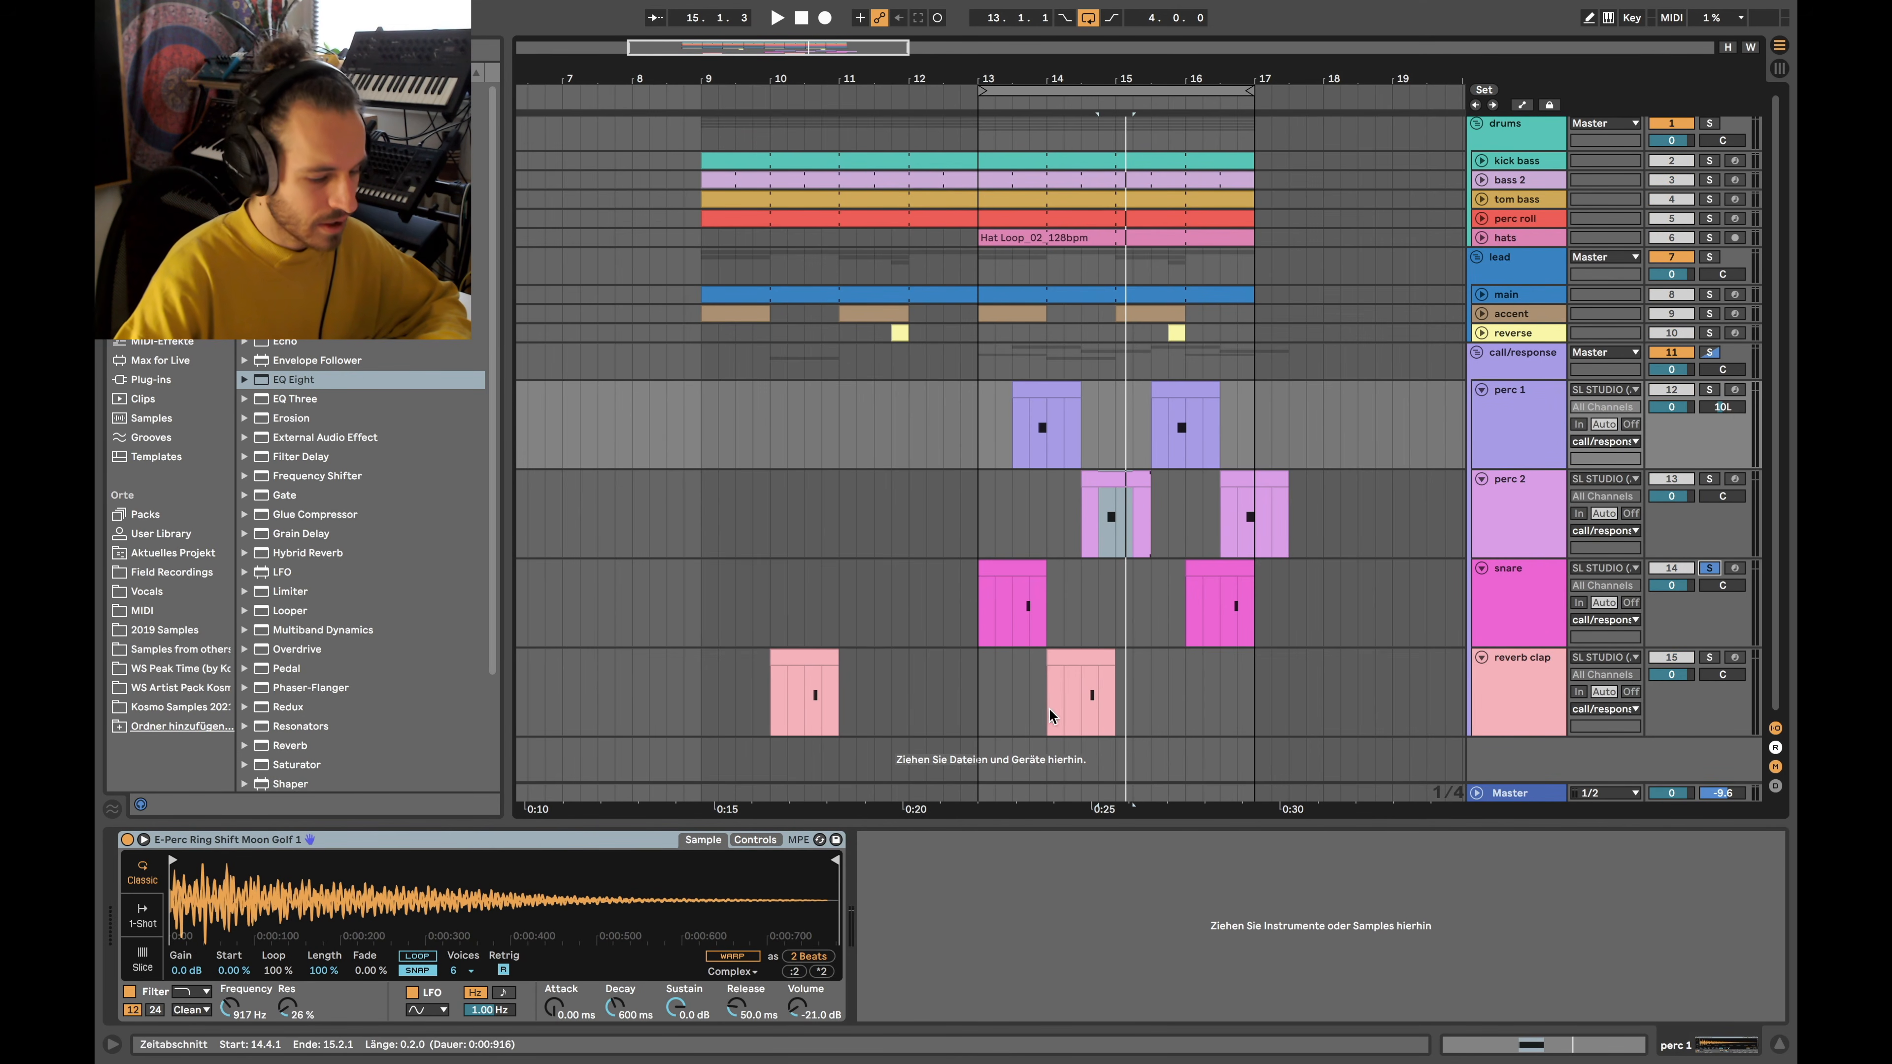
pyautogui.scroll(5, 1002, 639)
pyautogui.click(1081, 608)
pyautogui.scroll(-4, 1081, 608)
pyautogui.press('space')
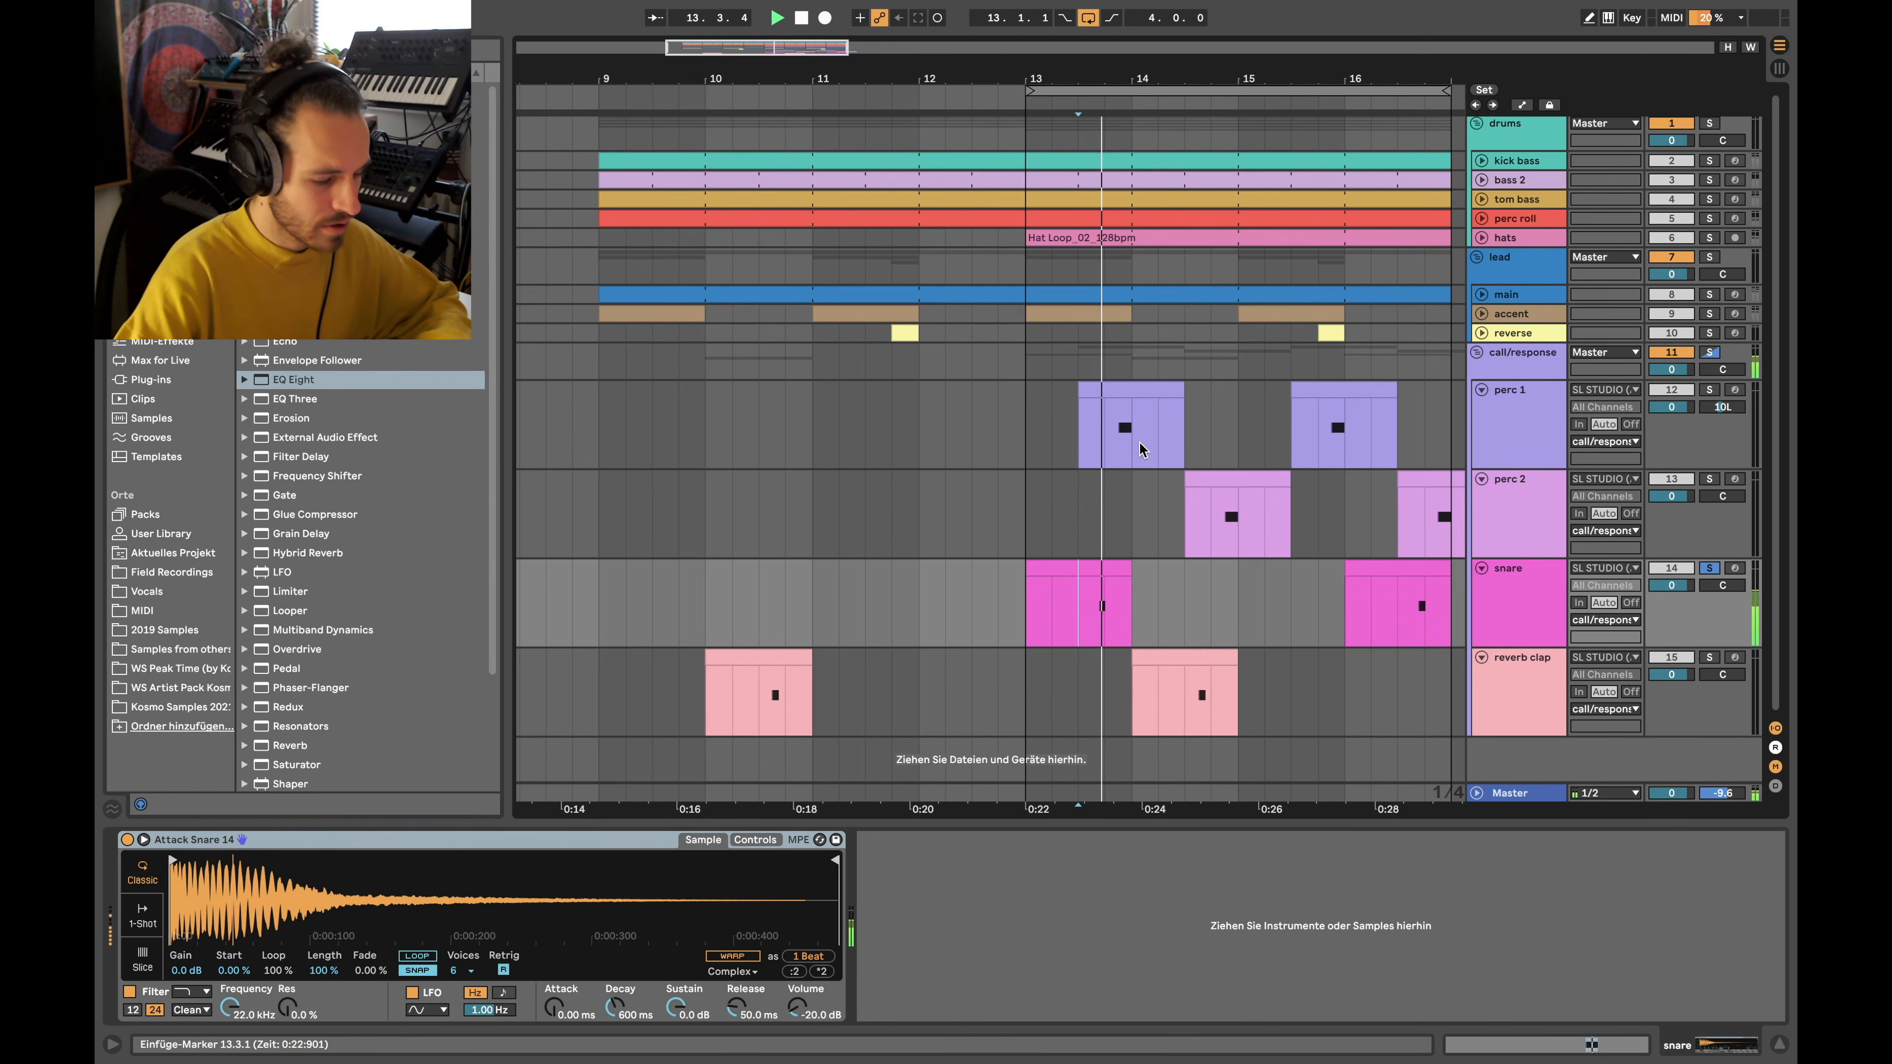
pyautogui.scroll(-5, 1140, 442)
pyautogui.press('space')
pyautogui.scroll(5, 945, 577)
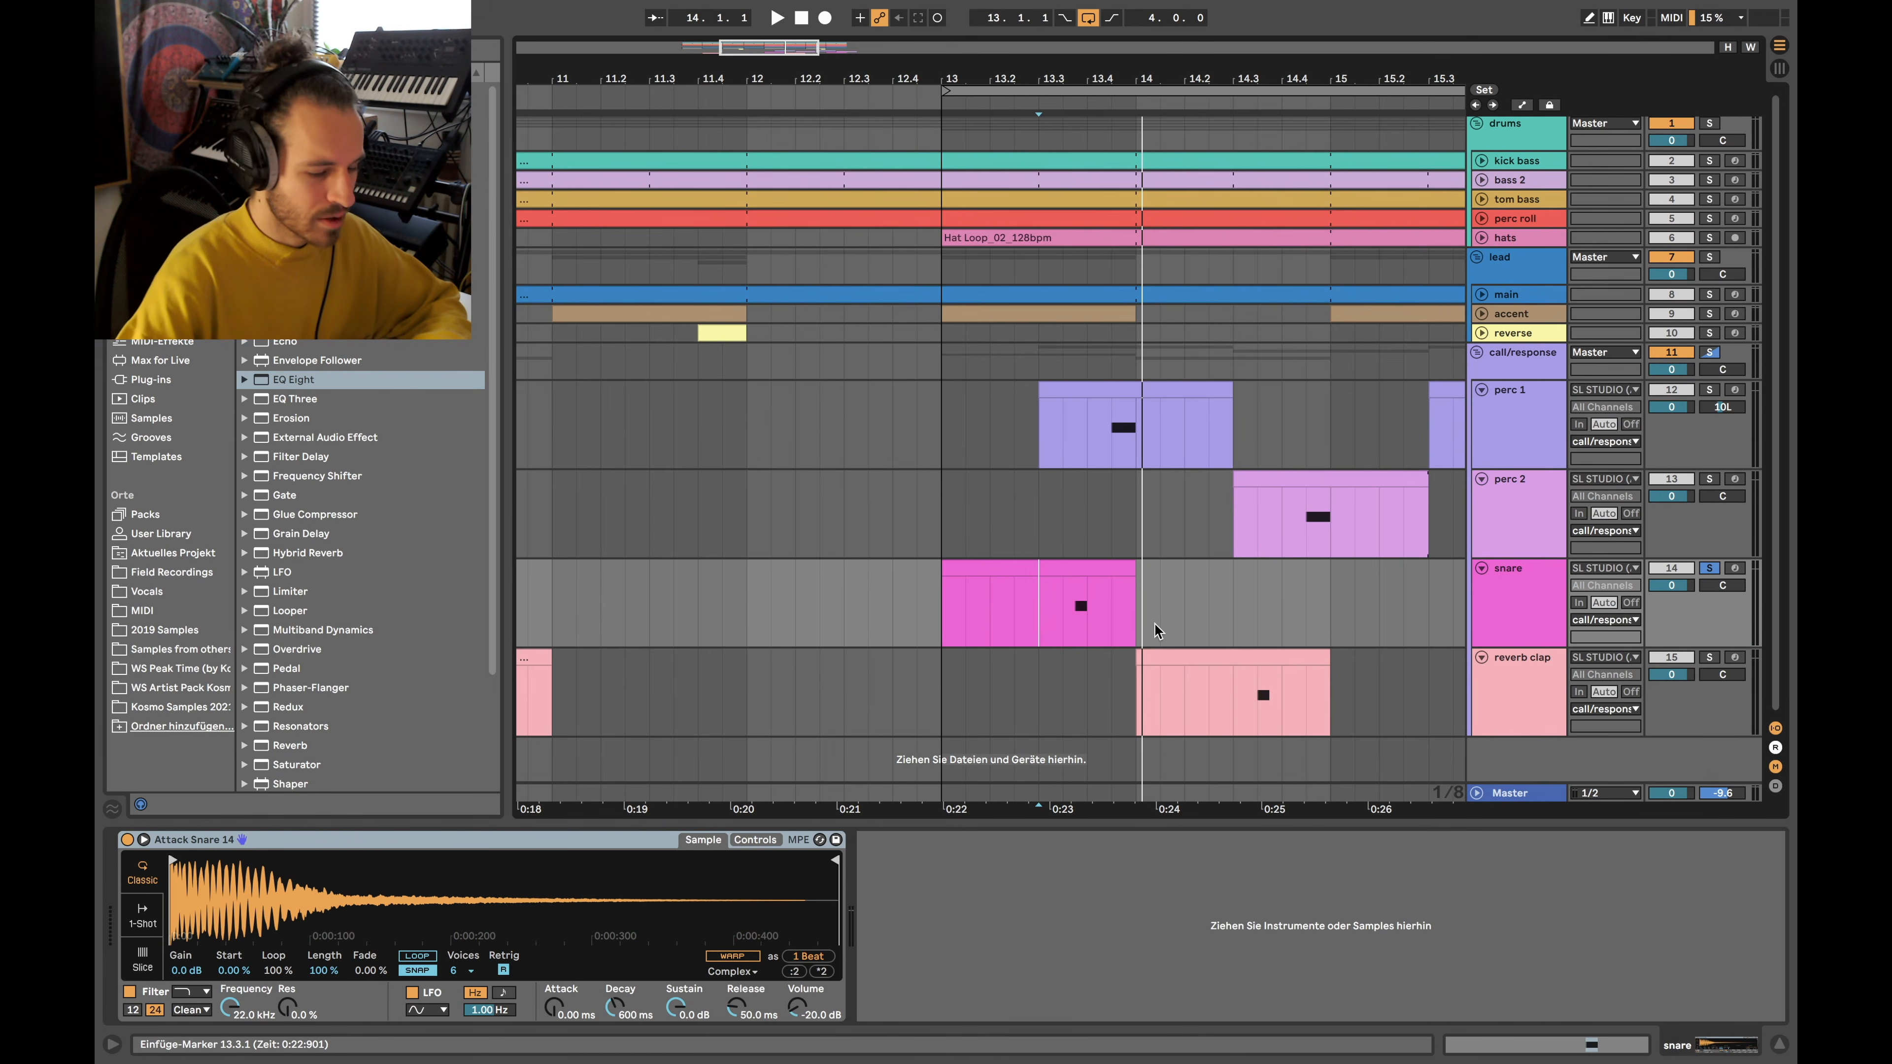
pyautogui.scroll(-3, 1159, 633)
pyautogui.press('space')
pyautogui.press('space')
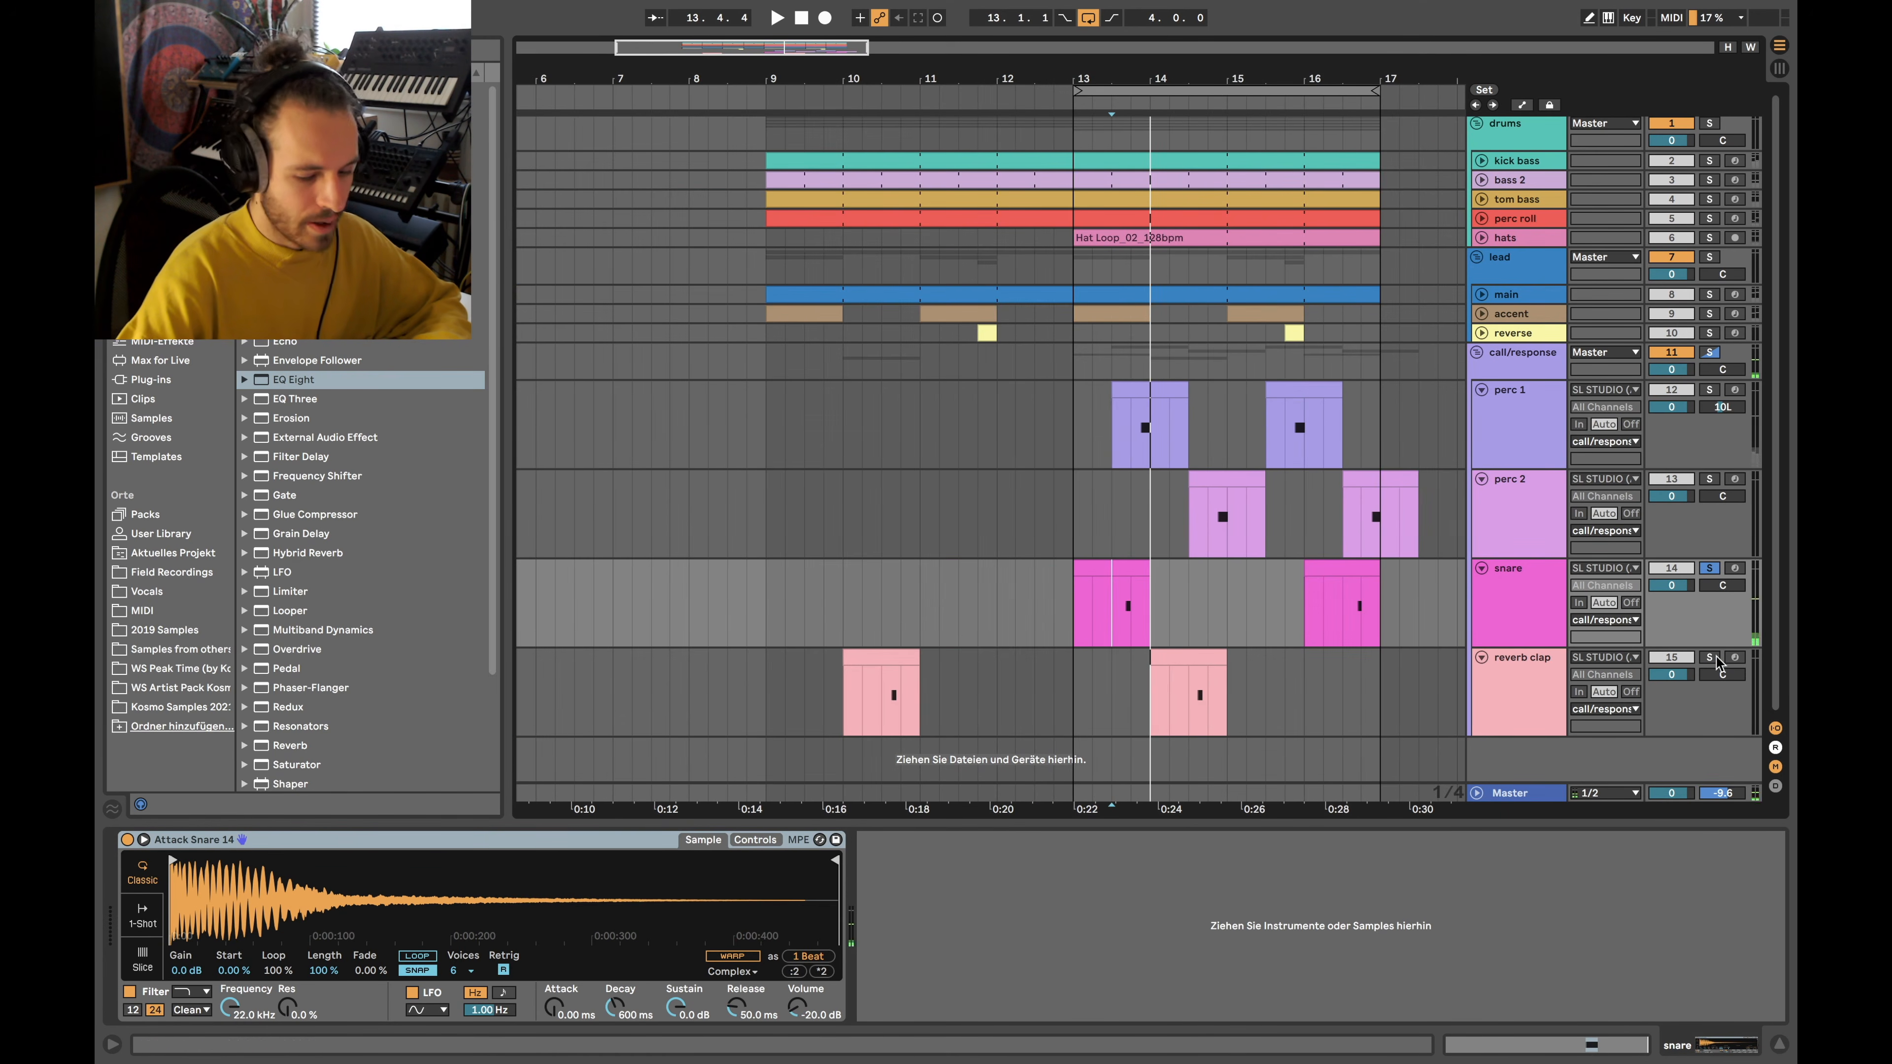
# Play reverb clap solo from 14.3.1, solo the call/response group, and fold perc 1 and perc 2
pyautogui.click(1709, 658)
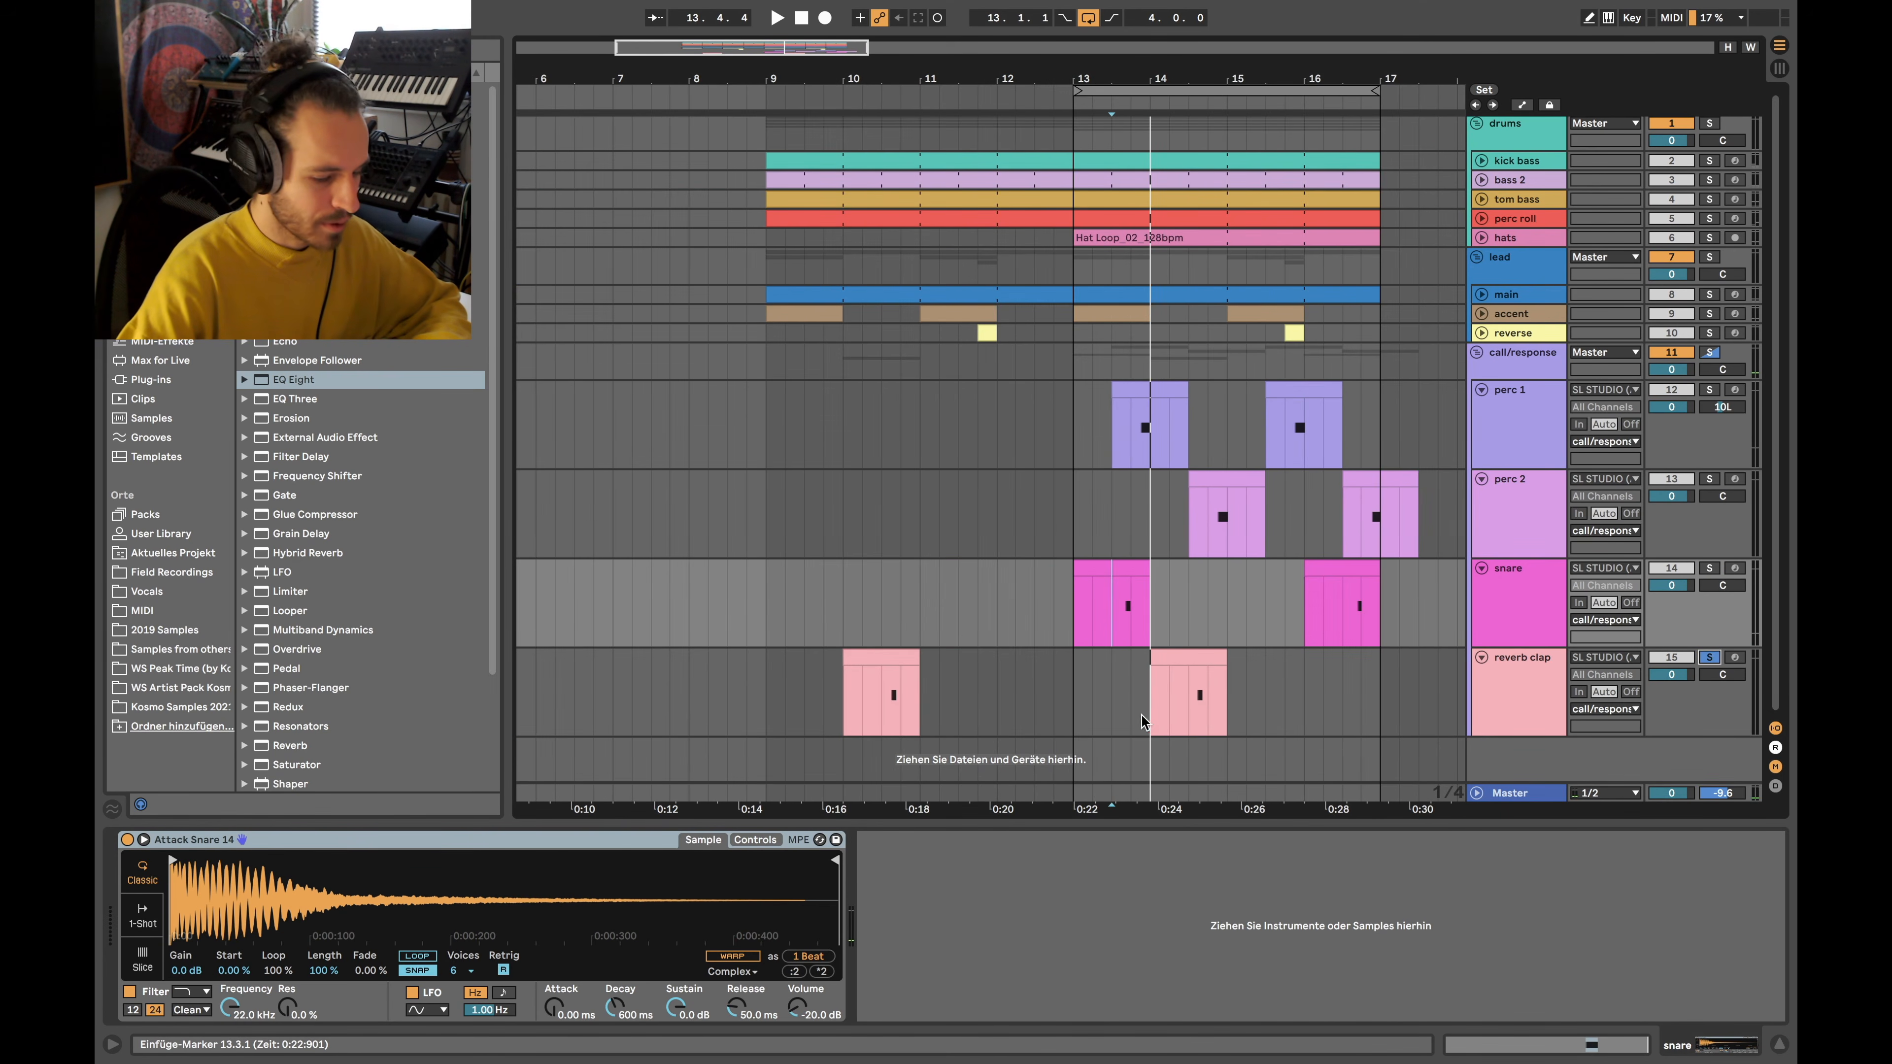
pyautogui.click(1164, 701)
pyautogui.press('space')
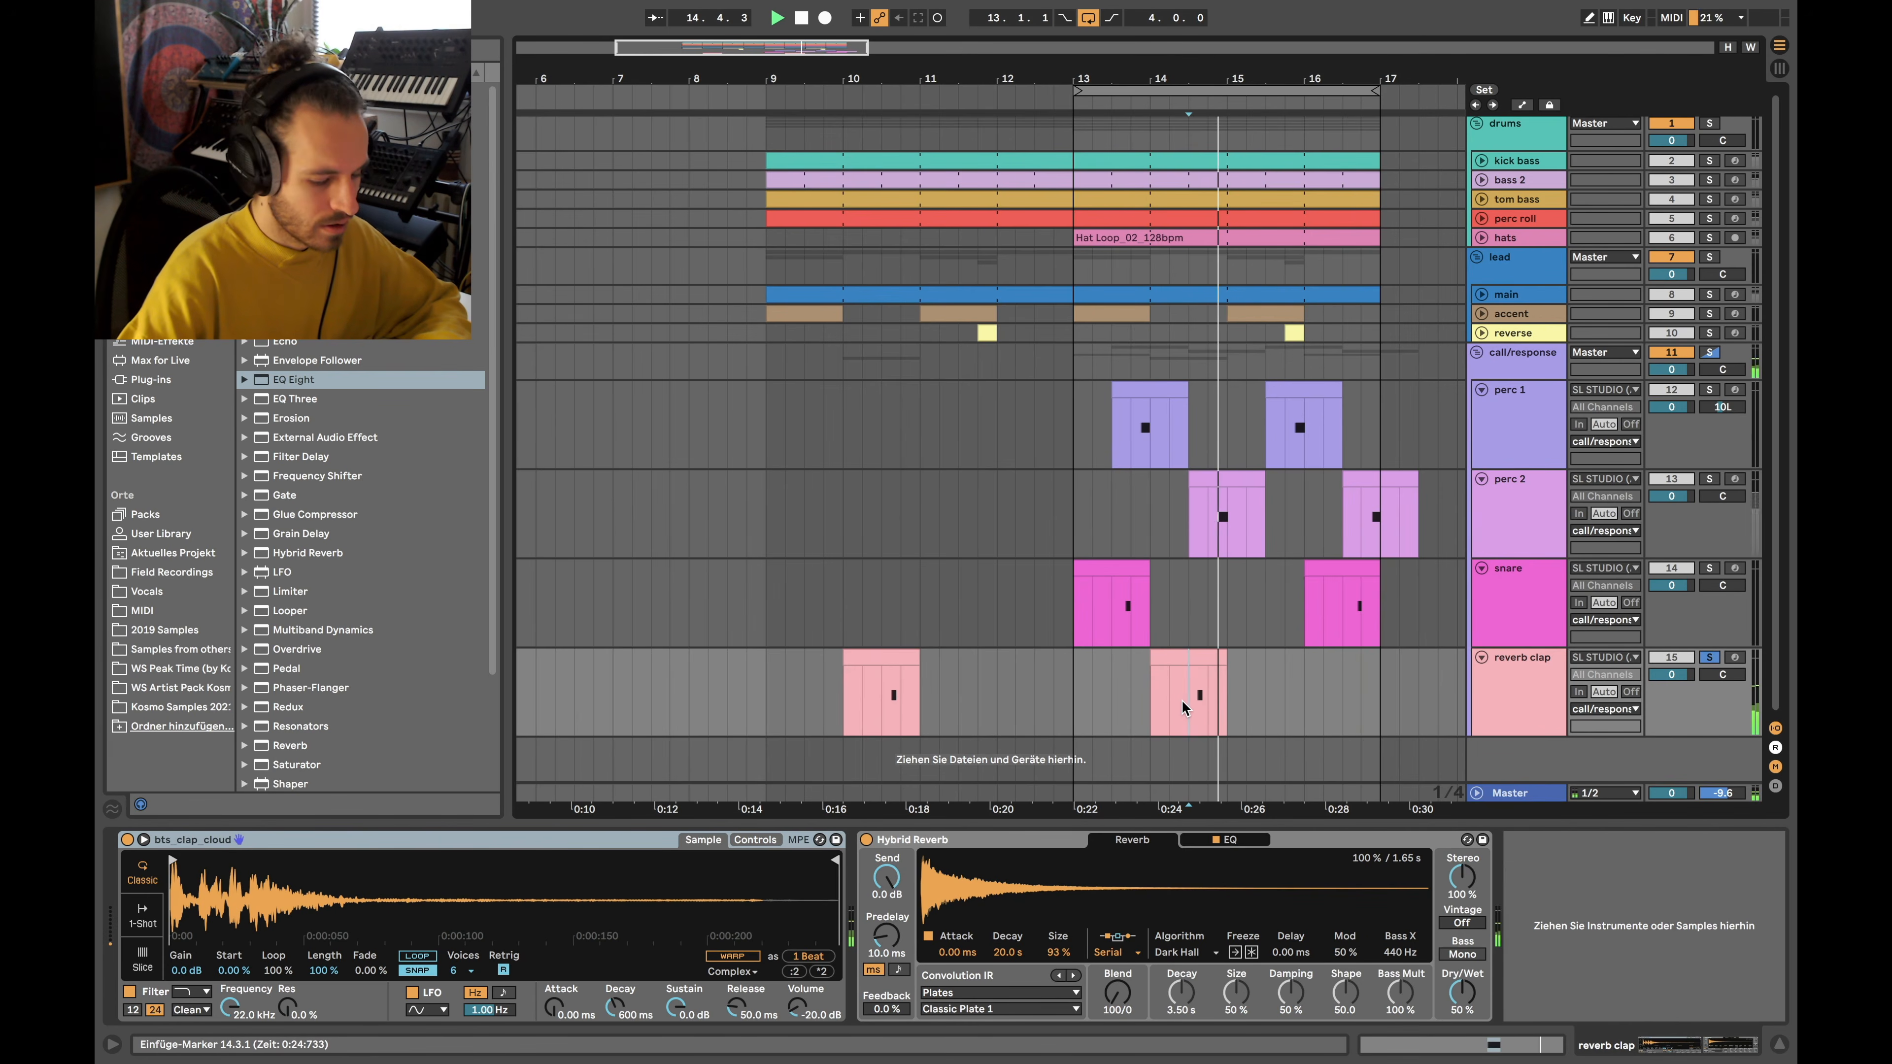
pyautogui.click(1710, 351)
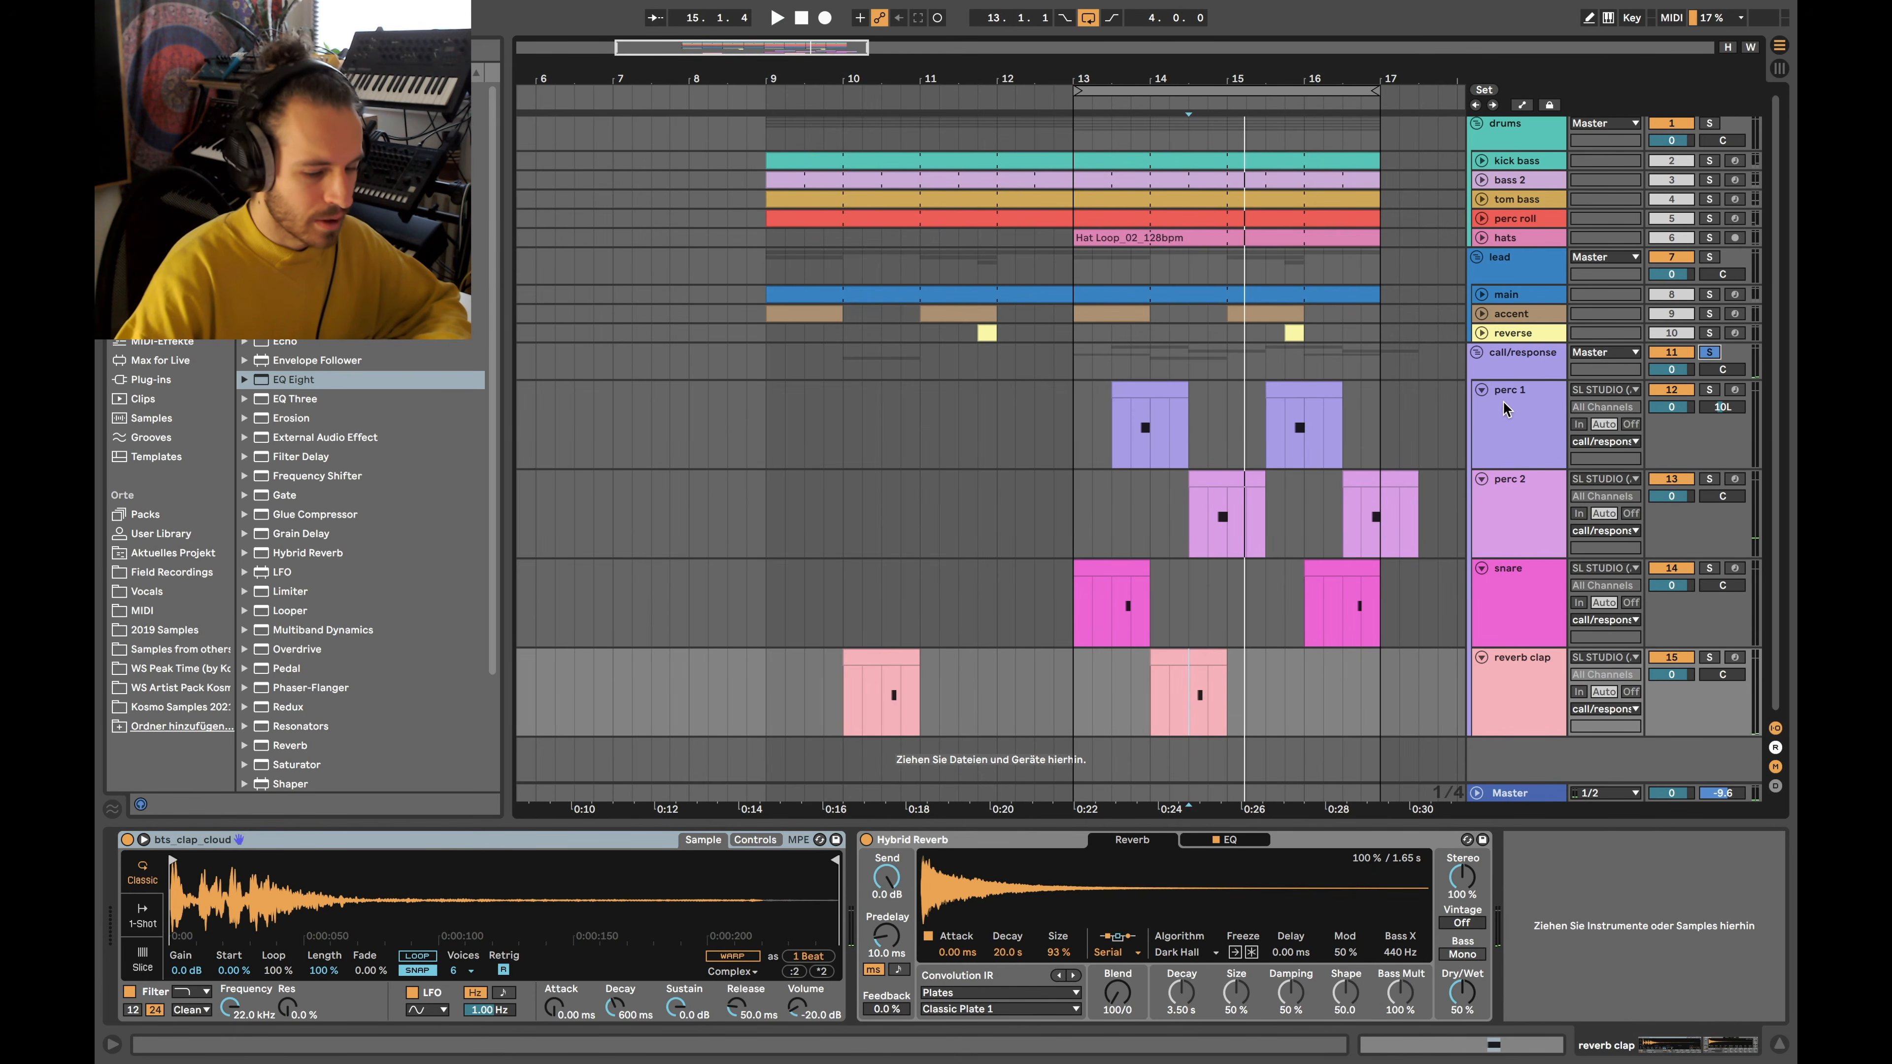
pyautogui.click(1481, 390)
pyautogui.click(1481, 411)
# Fold snare and reverb clap, unfold and solo main, then solo the whole lead group instead
pyautogui.click(1481, 430)
pyautogui.click(1481, 449)
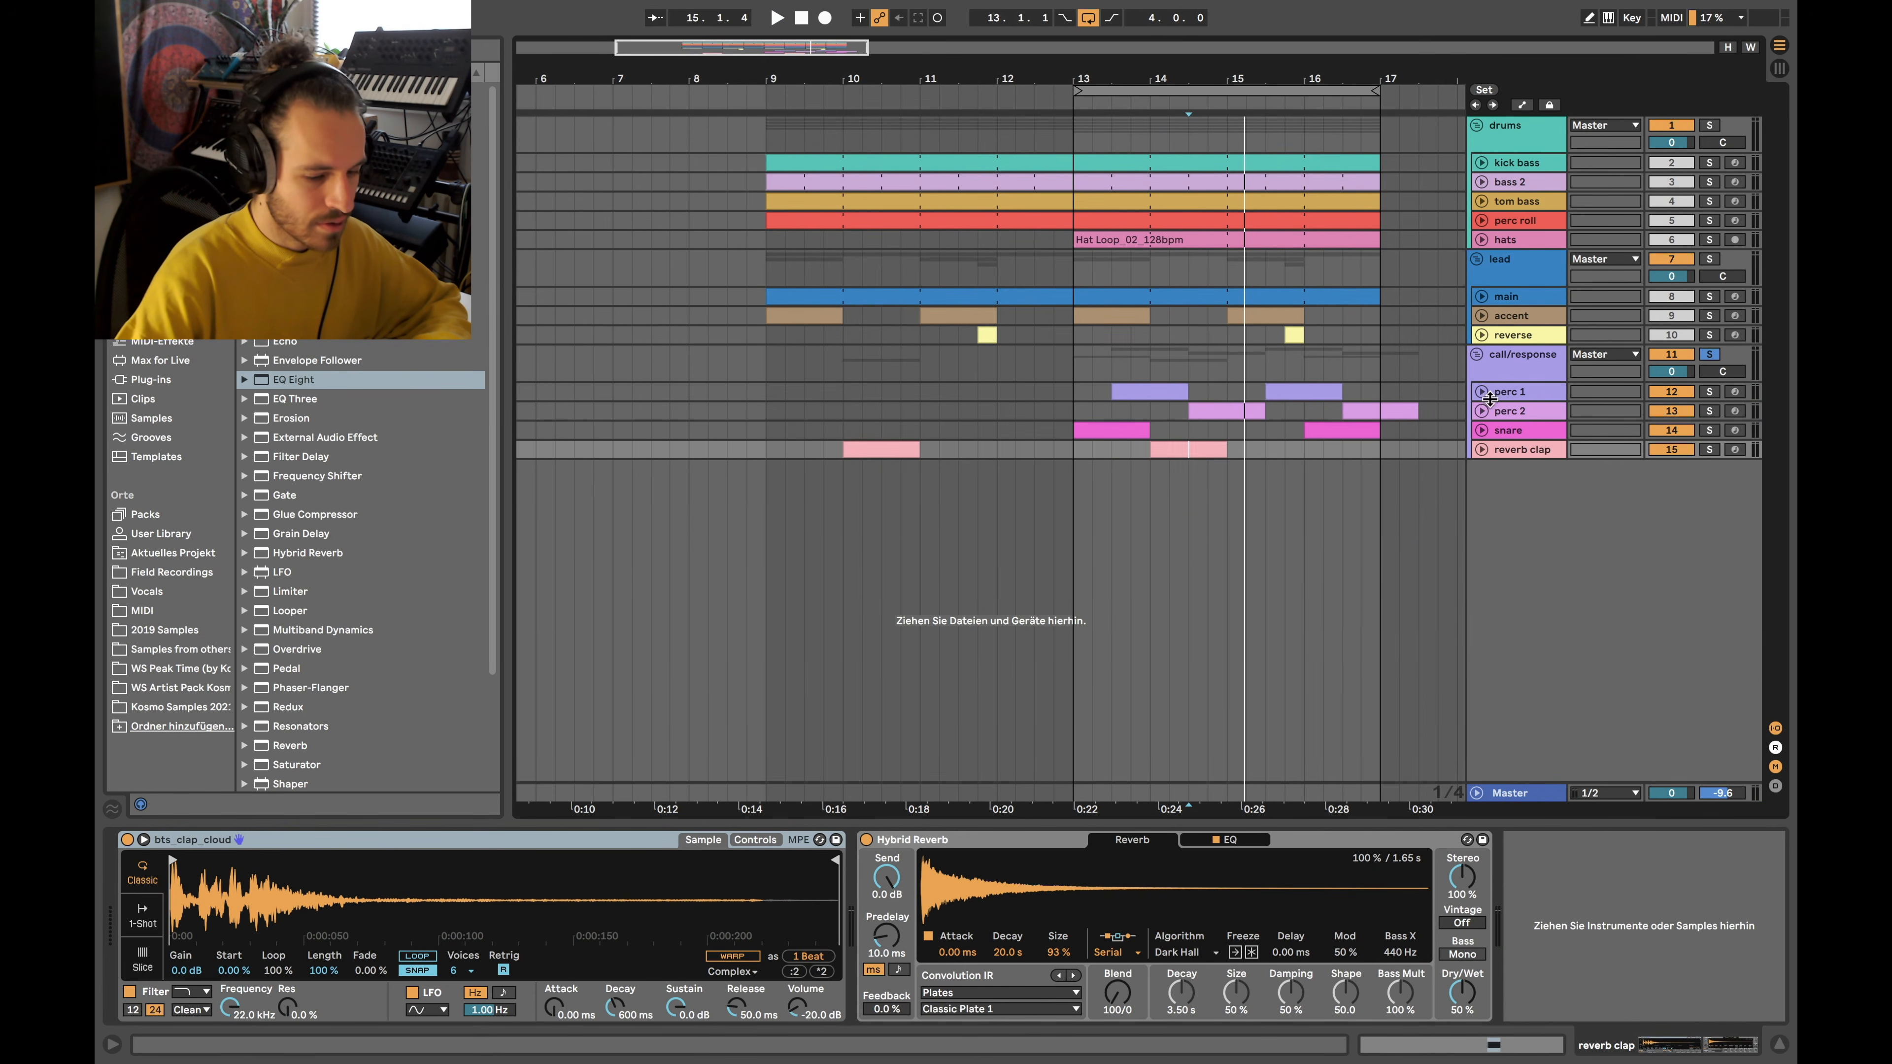
pyautogui.click(1482, 296)
pyautogui.click(1709, 296)
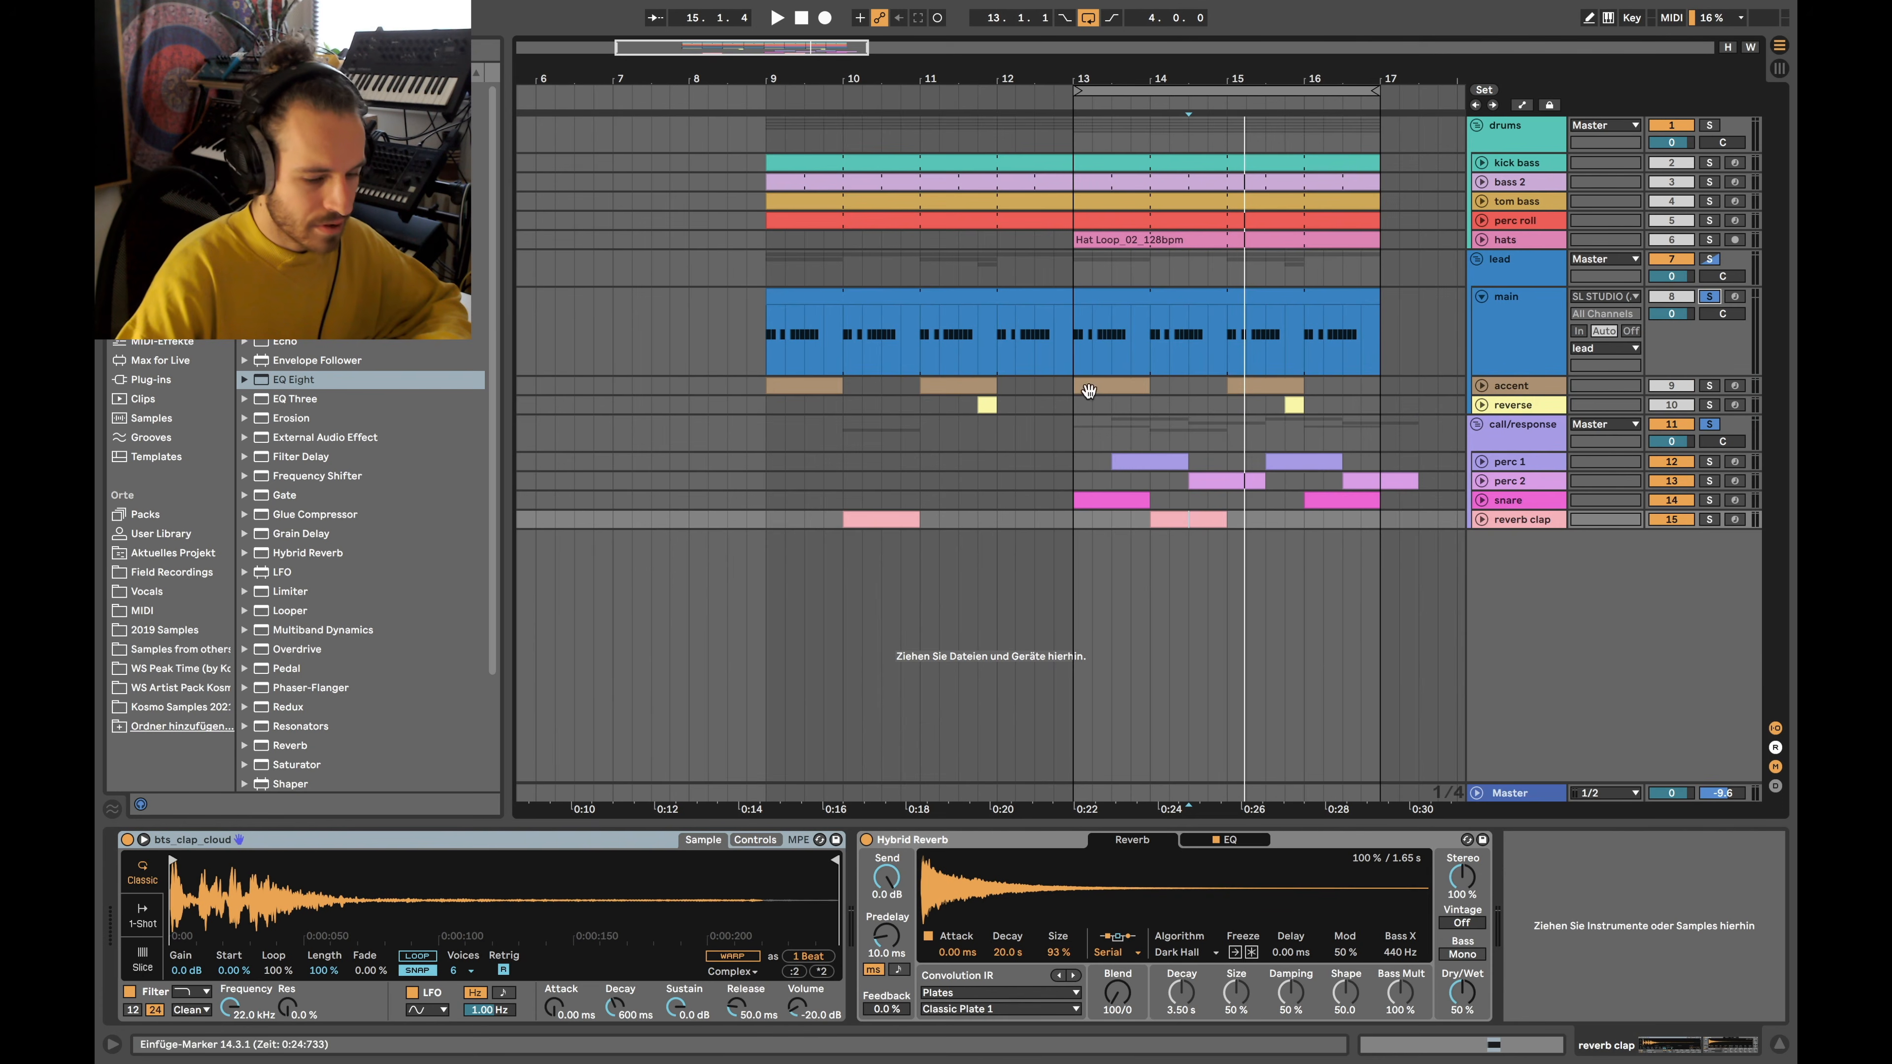
pyautogui.keyDown('super'); pyautogui.click(1710, 297); pyautogui.keyUp('super')
pyautogui.keyDown('super'); pyautogui.click(1710, 259); pyautogui.keyUp('super')
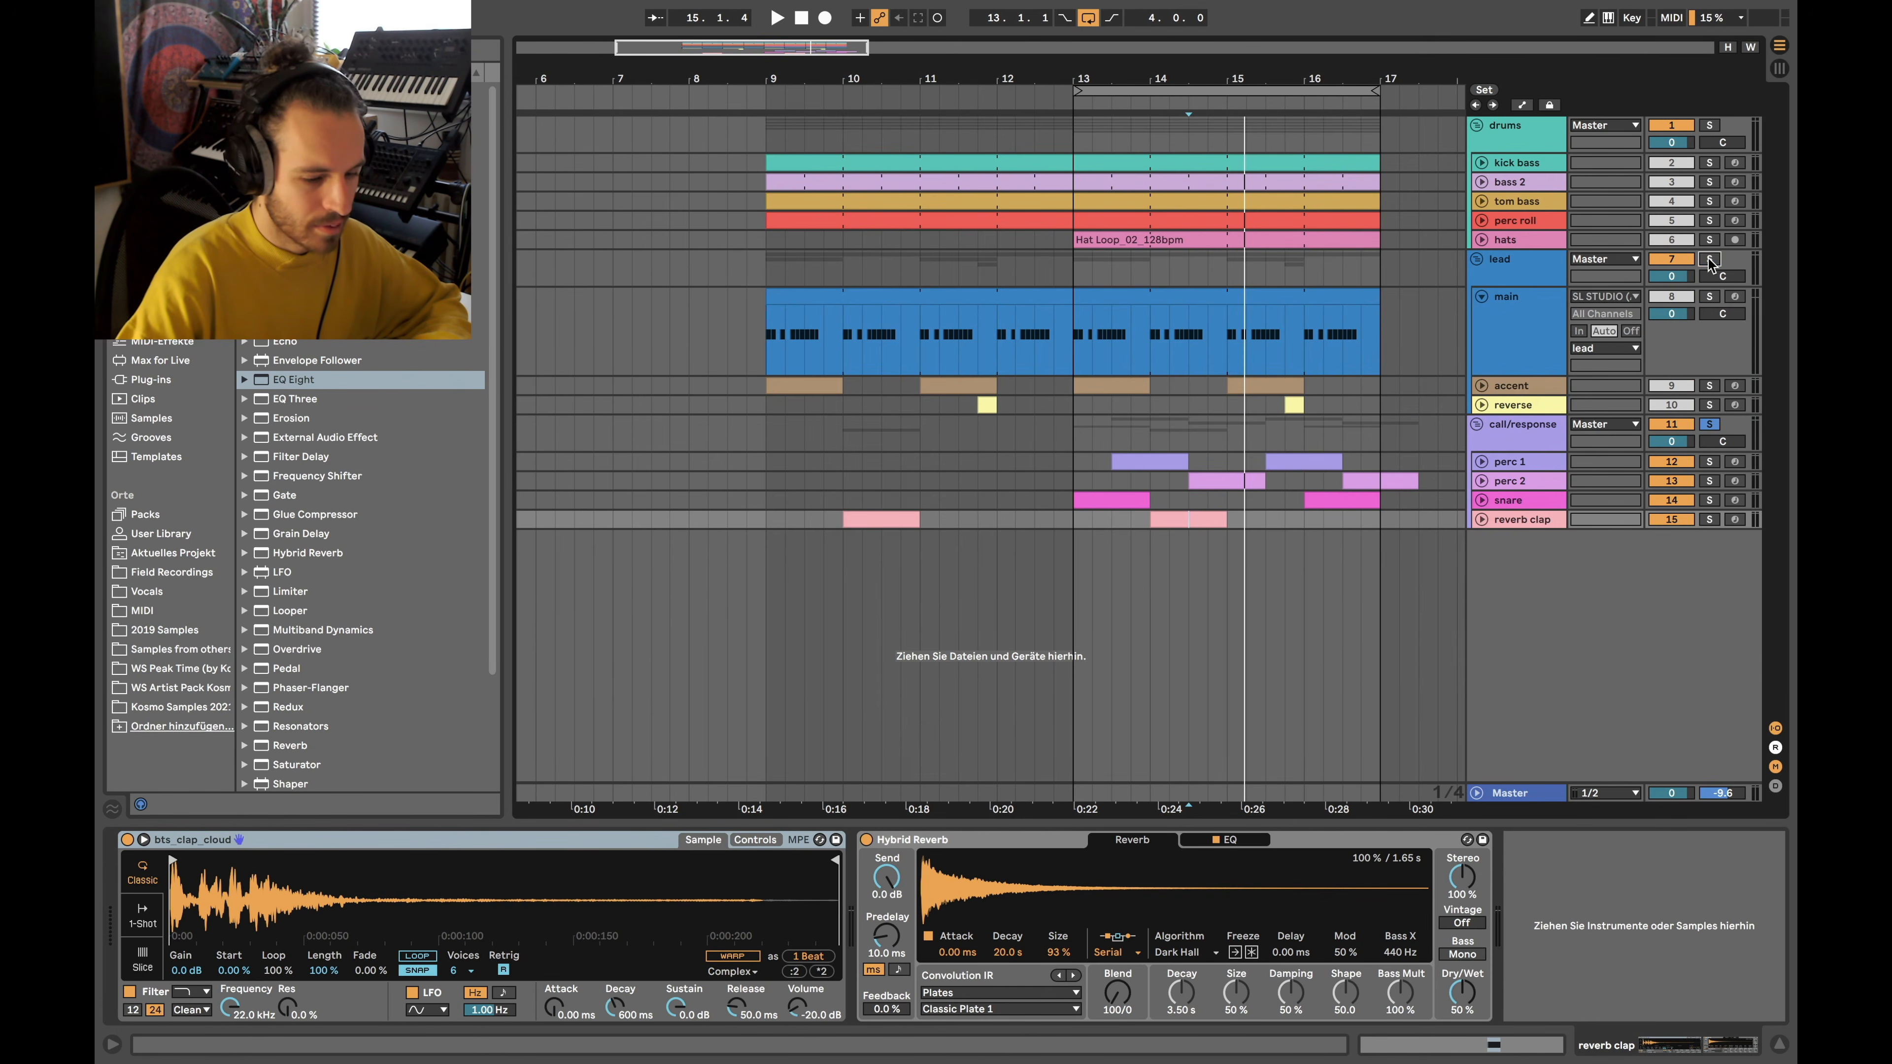
# Play the soloed lead group from bar 13
pyautogui.scroll(5, 1075, 280)
pyautogui.click(1075, 279)
pyautogui.hscroll(1, 1069, 263)
pyautogui.scroll(-5, 1067, 273)
pyautogui.press('space')
pyautogui.scroll(5, 1025, 283)
pyautogui.scroll(-5, 994, 279)
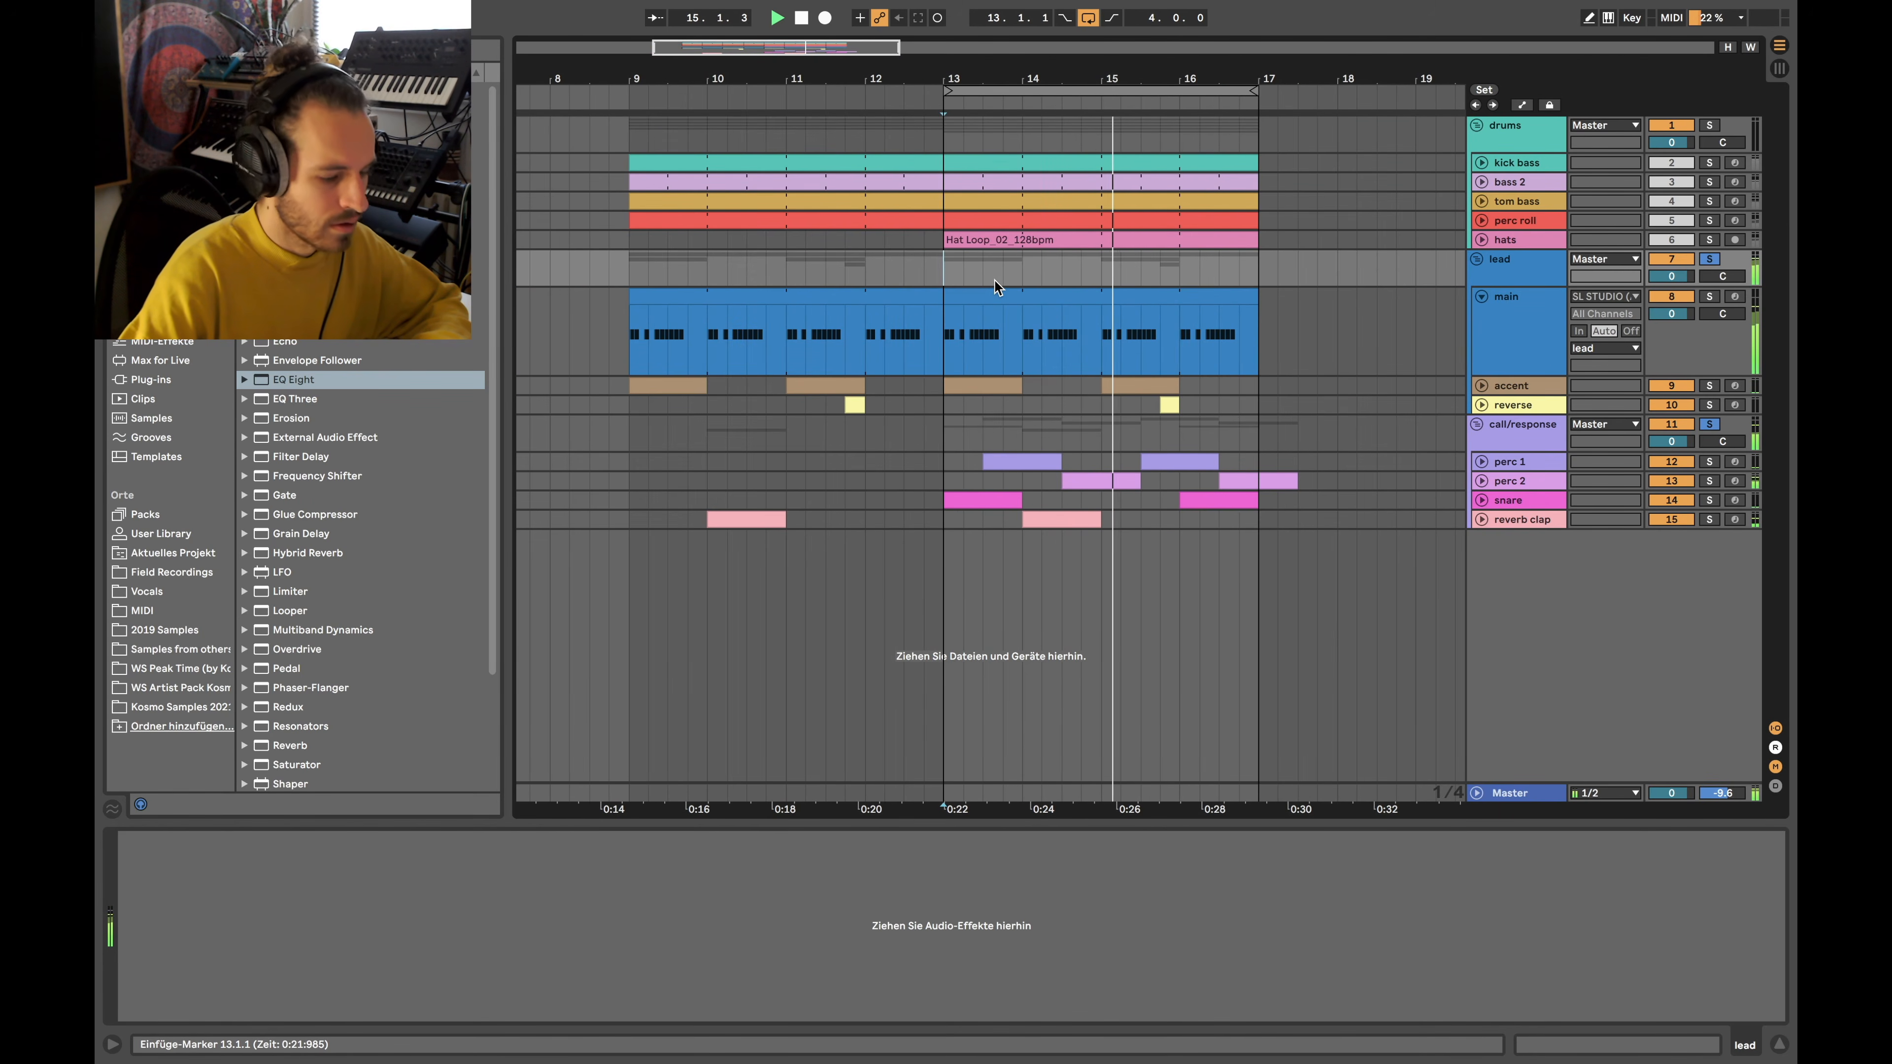
pyautogui.scroll(-4, 1132, 273)
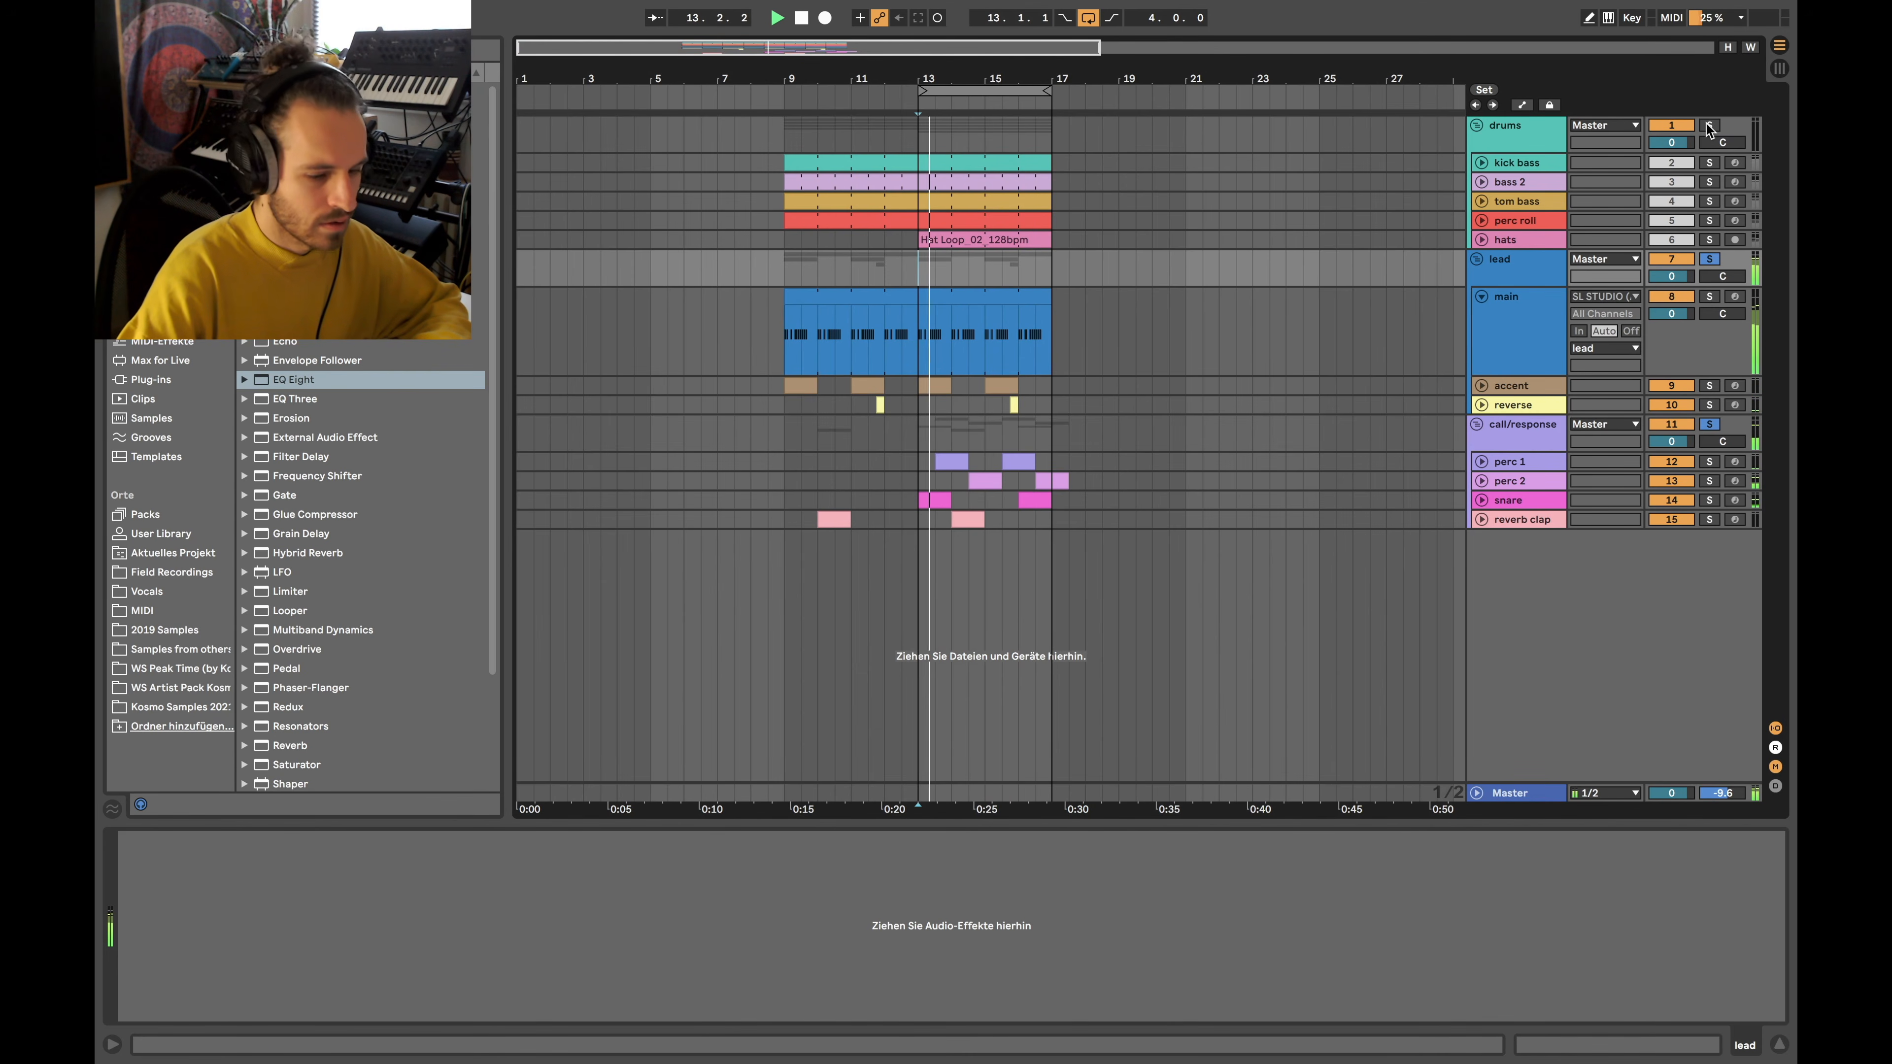
# Add kick bass, bass 2 and tom bass to the solos, then stop and clear all solos
pyautogui.keyDown('super'); pyautogui.click(1709, 163); pyautogui.keyUp('super')
pyautogui.keyDown('super'); pyautogui.click(1708, 183); pyautogui.keyUp('super')
pyautogui.keyDown('super'); pyautogui.click(1709, 201); pyautogui.keyUp('super')
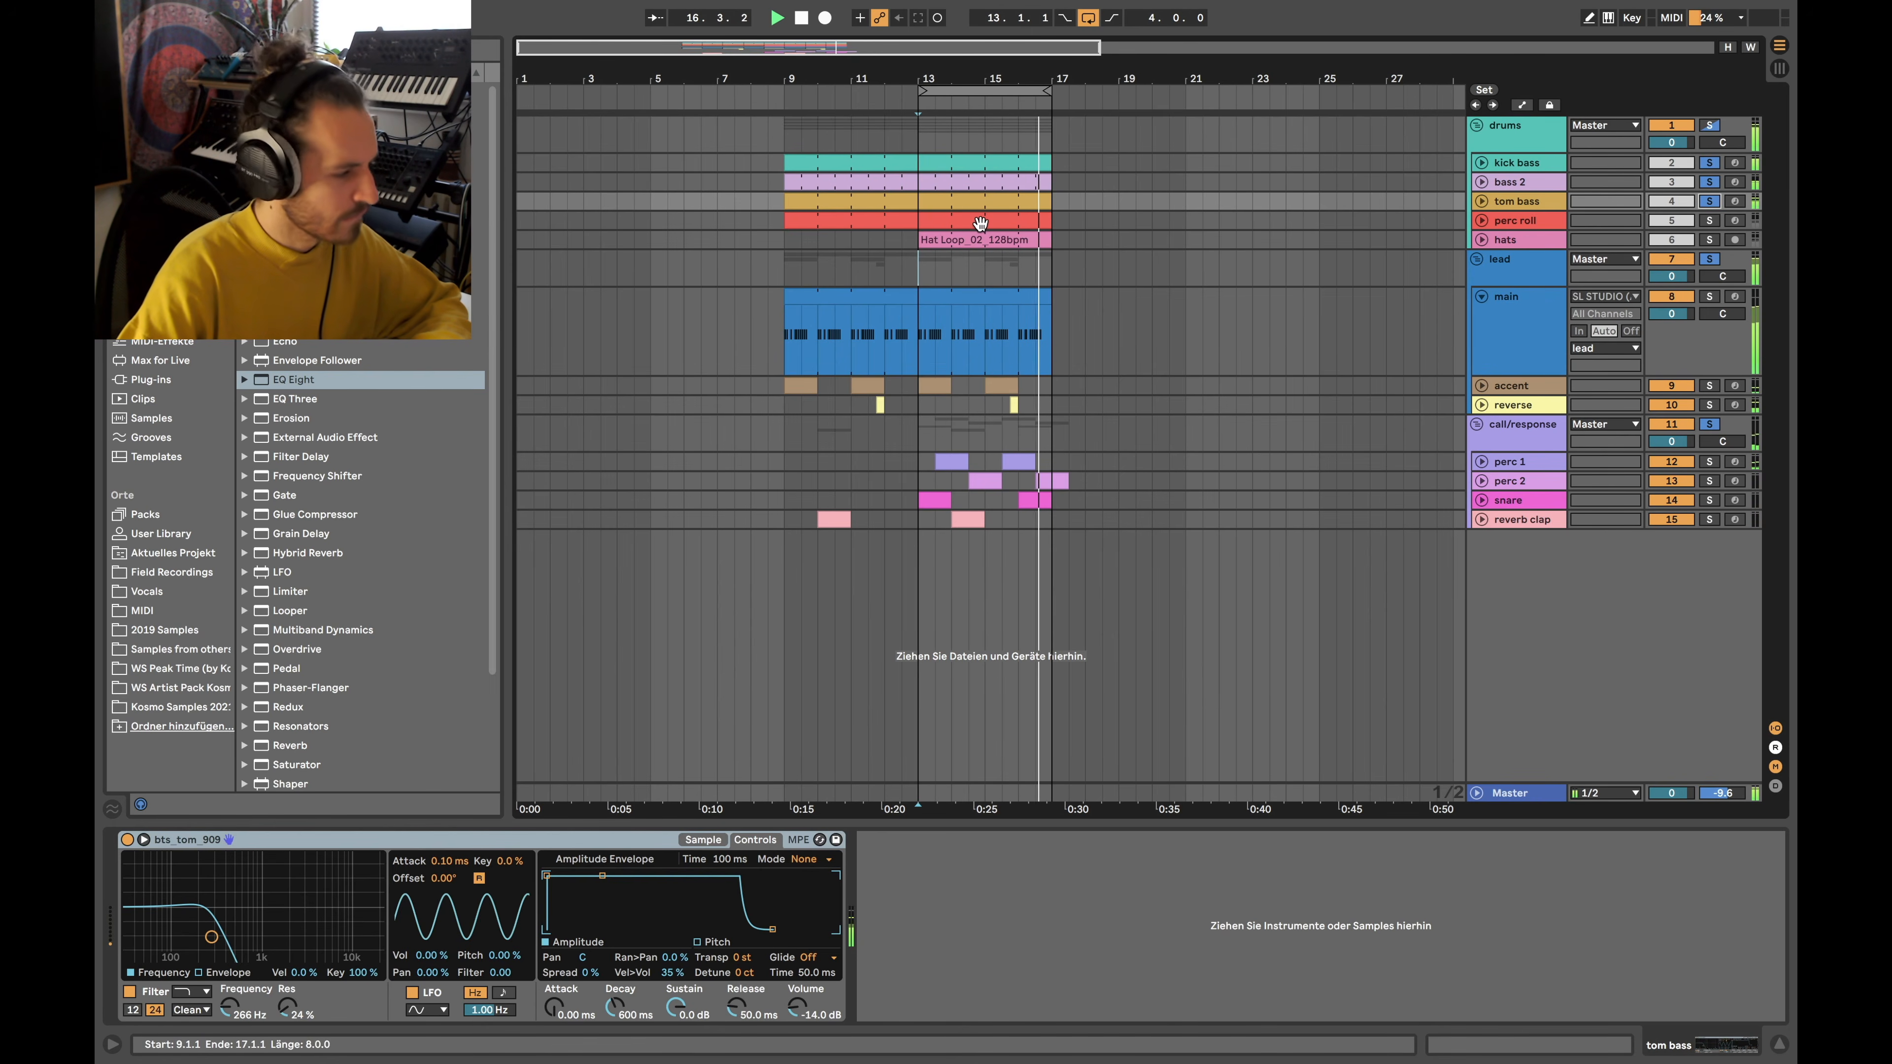
pyautogui.press('space')
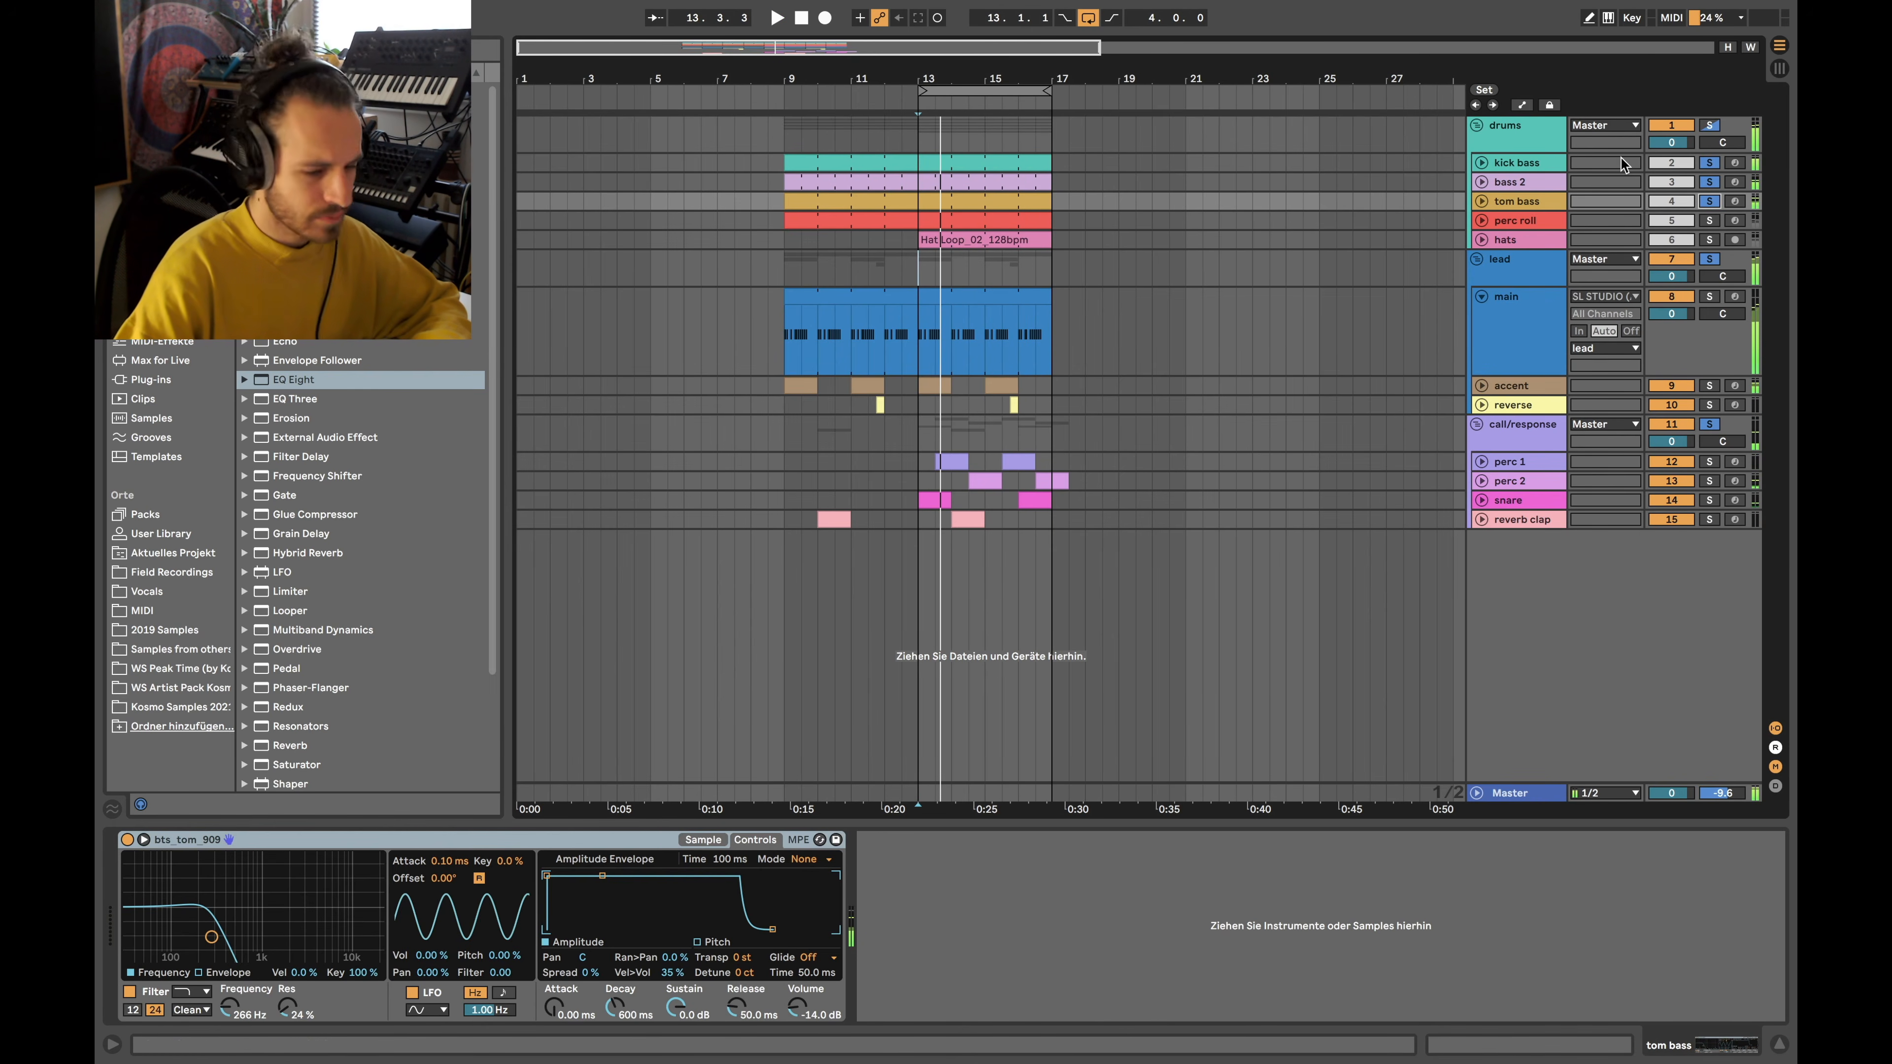
pyautogui.click(1710, 164)
pyautogui.scroll(5, 924, 325)
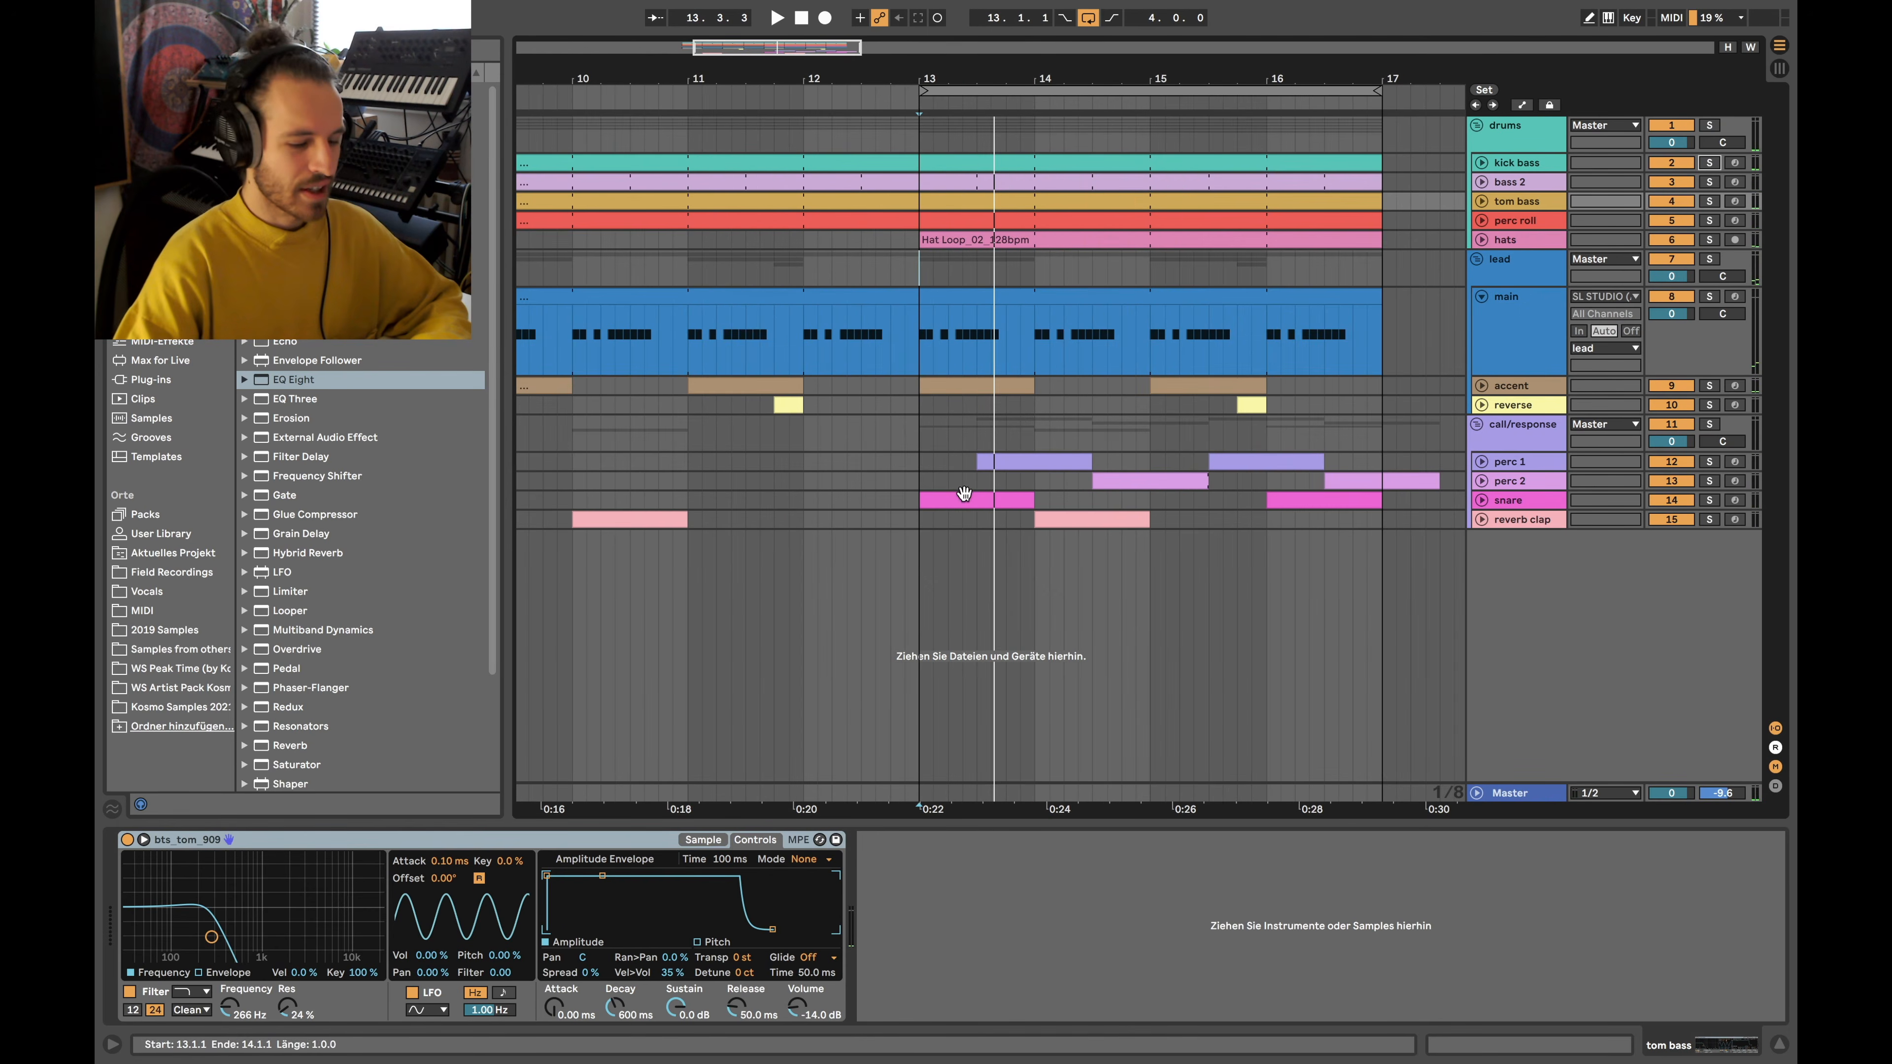
# Select perc 1 through reverb clap together and expand them into tall lanes
pyautogui.click(1531, 522)
pyautogui.click(1505, 462)
pyautogui.click(1470, 463)
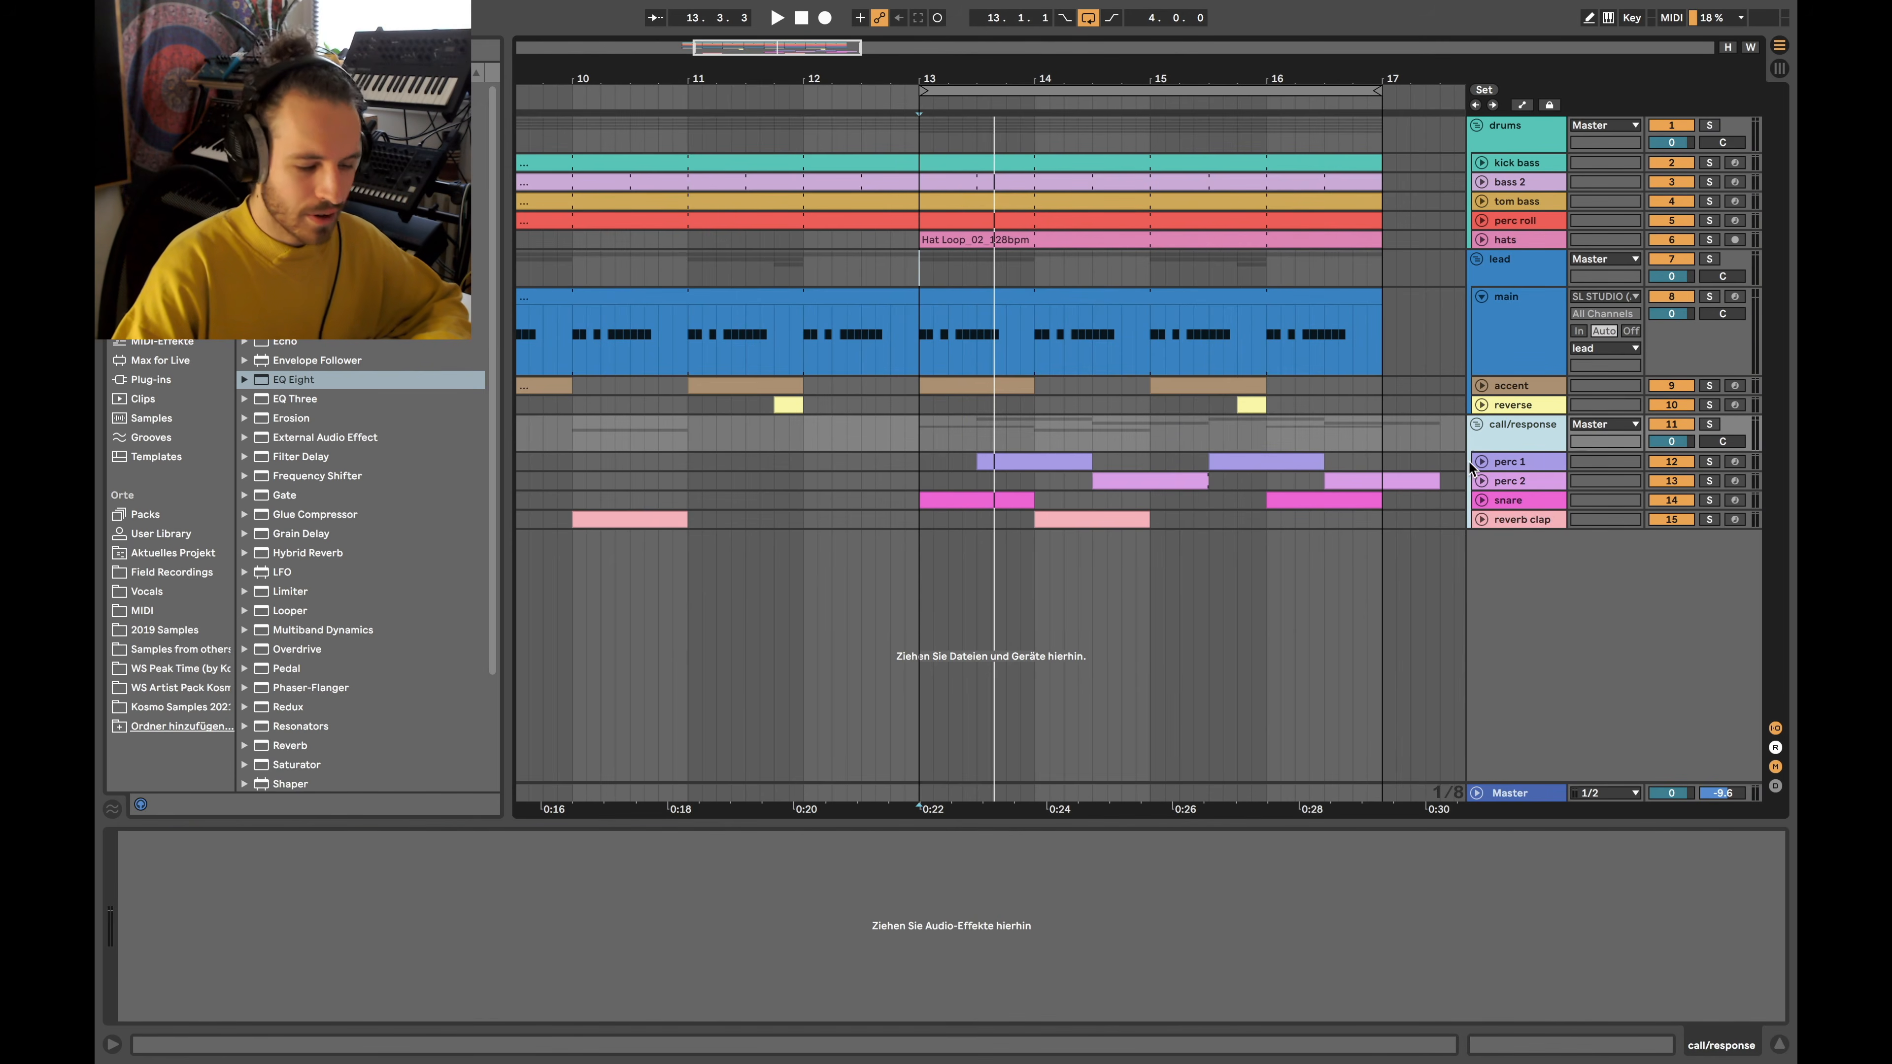
pyautogui.click(1497, 468)
pyautogui.keyDown('shift'); pyautogui.click(1504, 516); pyautogui.keyUp('shift')
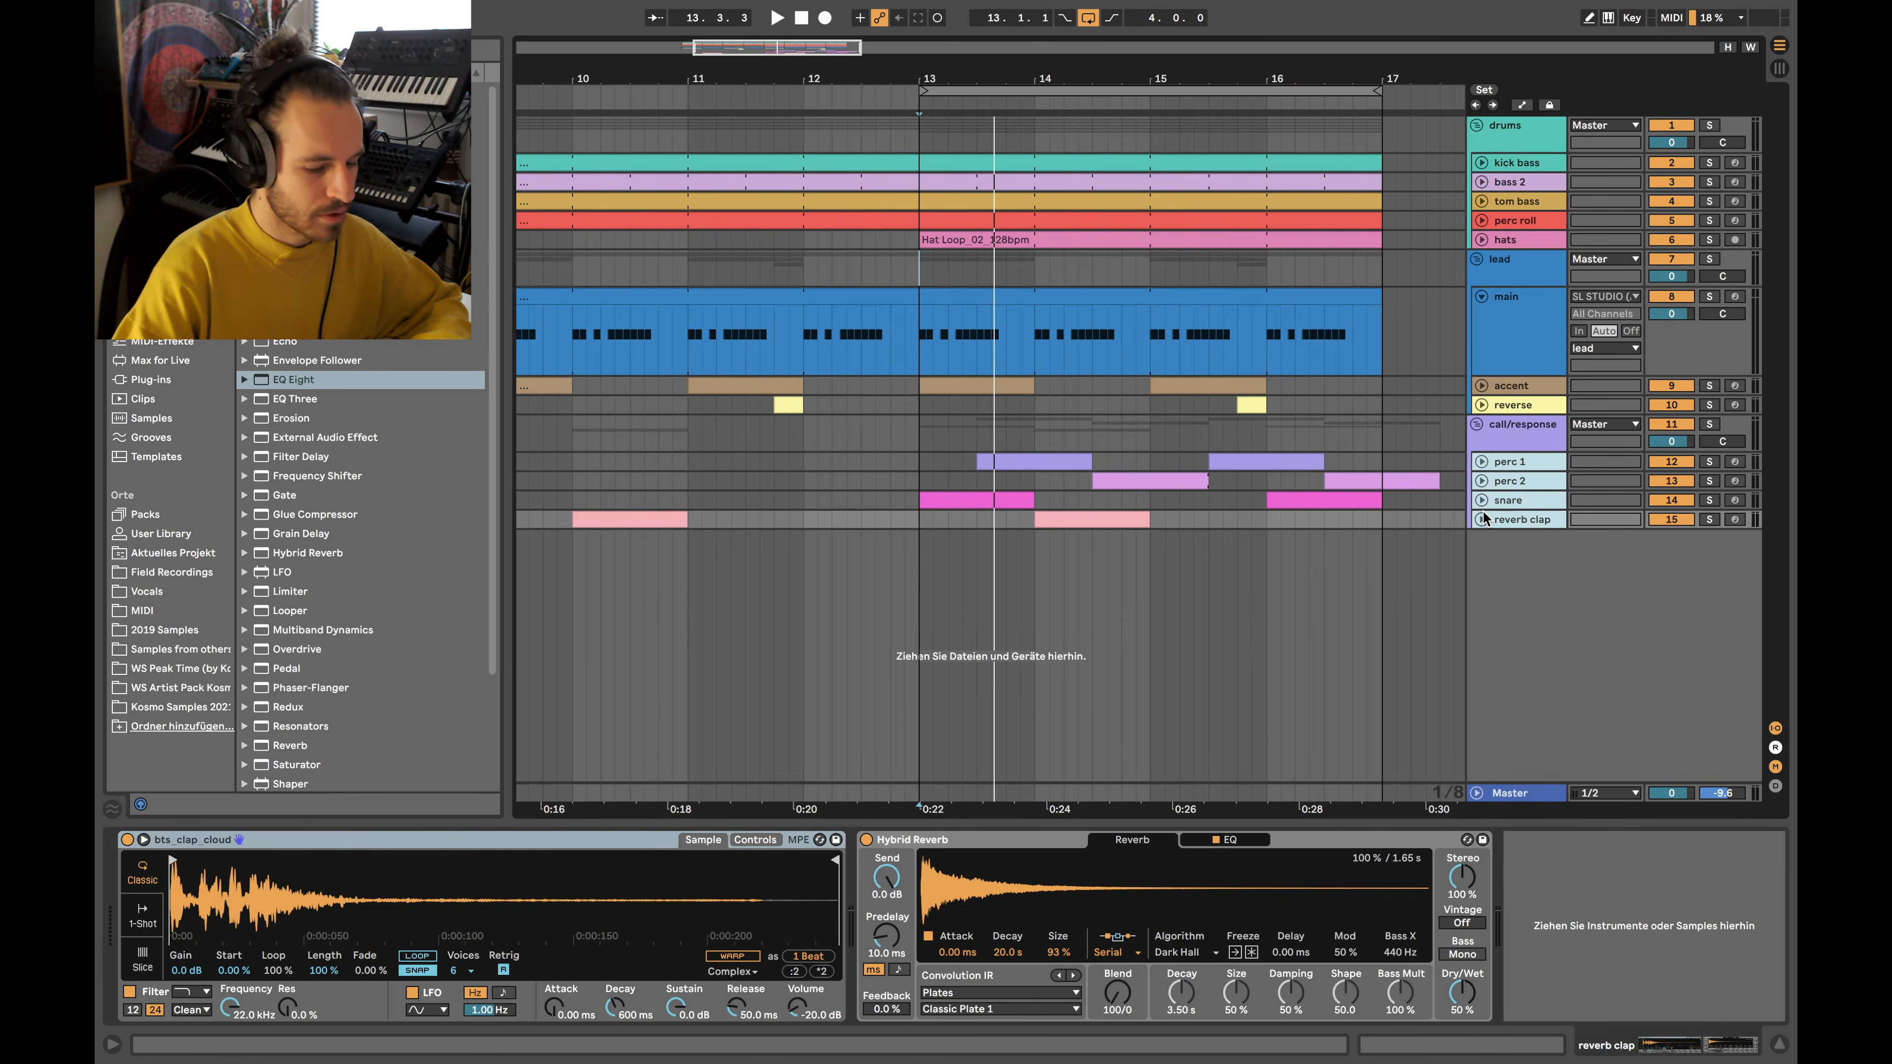
pyautogui.click(1481, 519)
# Set the insert marker at bar 15 in the perc 1 lane and zoom out to bars 7–19
pyautogui.scroll(-1, 1291, 501)
pyautogui.hscroll(1, 1291, 501)
pyautogui.scroll(1, 1291, 503)
pyautogui.hscroll(1, 1290, 503)
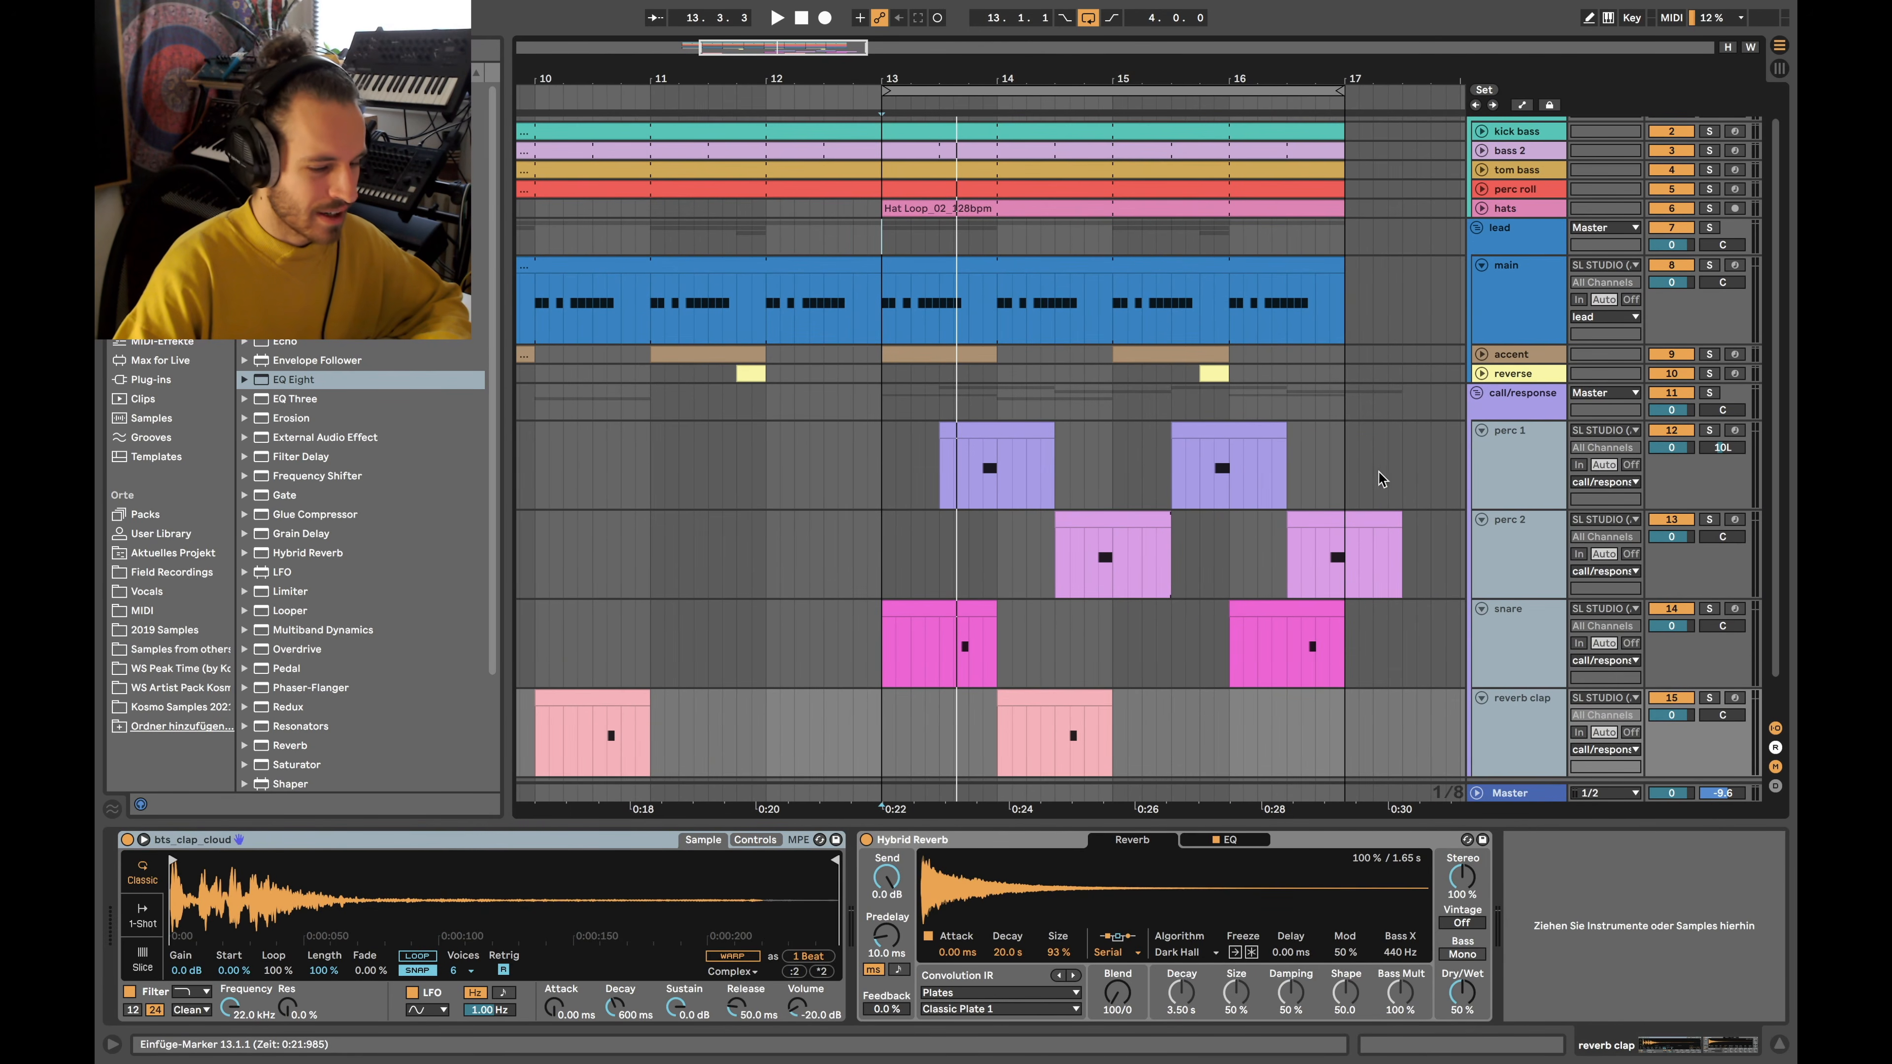
pyautogui.click(1100, 426)
pyautogui.click(1110, 429)
pyautogui.press('-')
pyautogui.press('-')
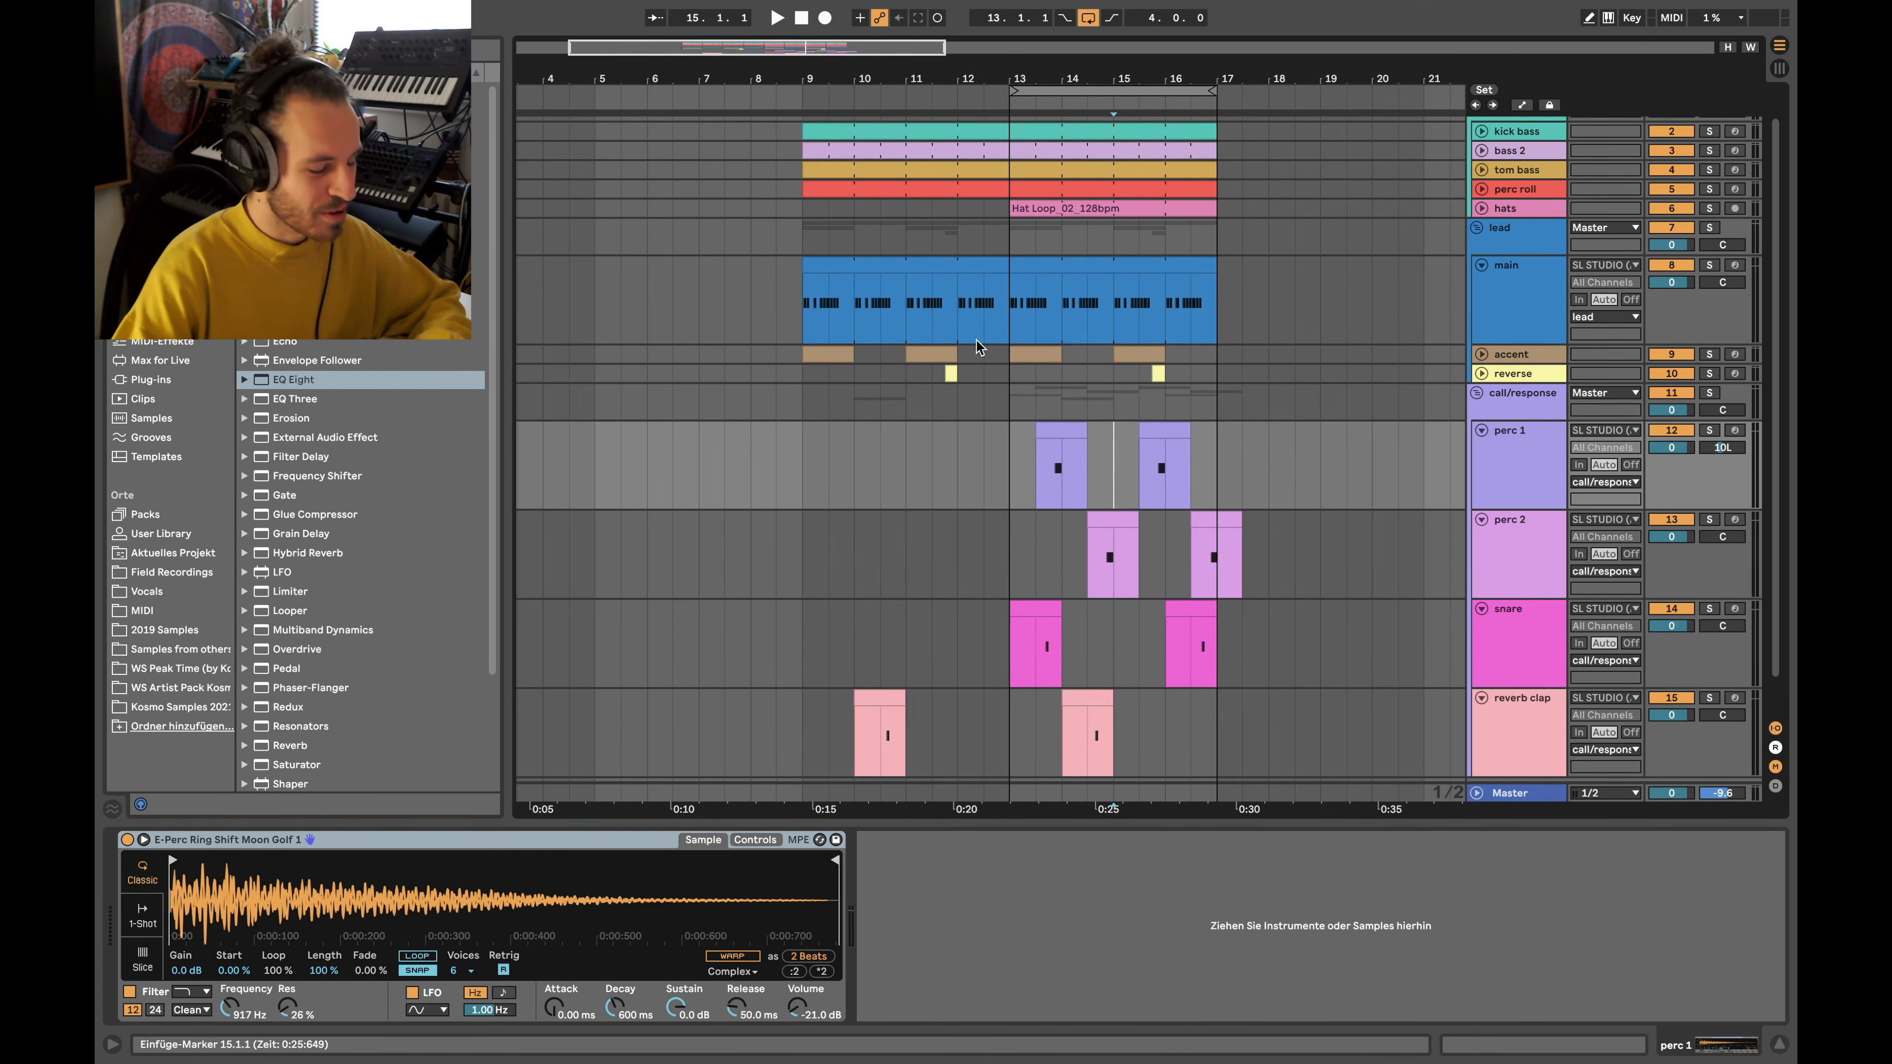
# After trying bars 13–17 on main, select bars 9 to 17 from the lead row to reverb clap
pyautogui.moveTo(1009, 322); pyautogui.dragTo(1242, 304)
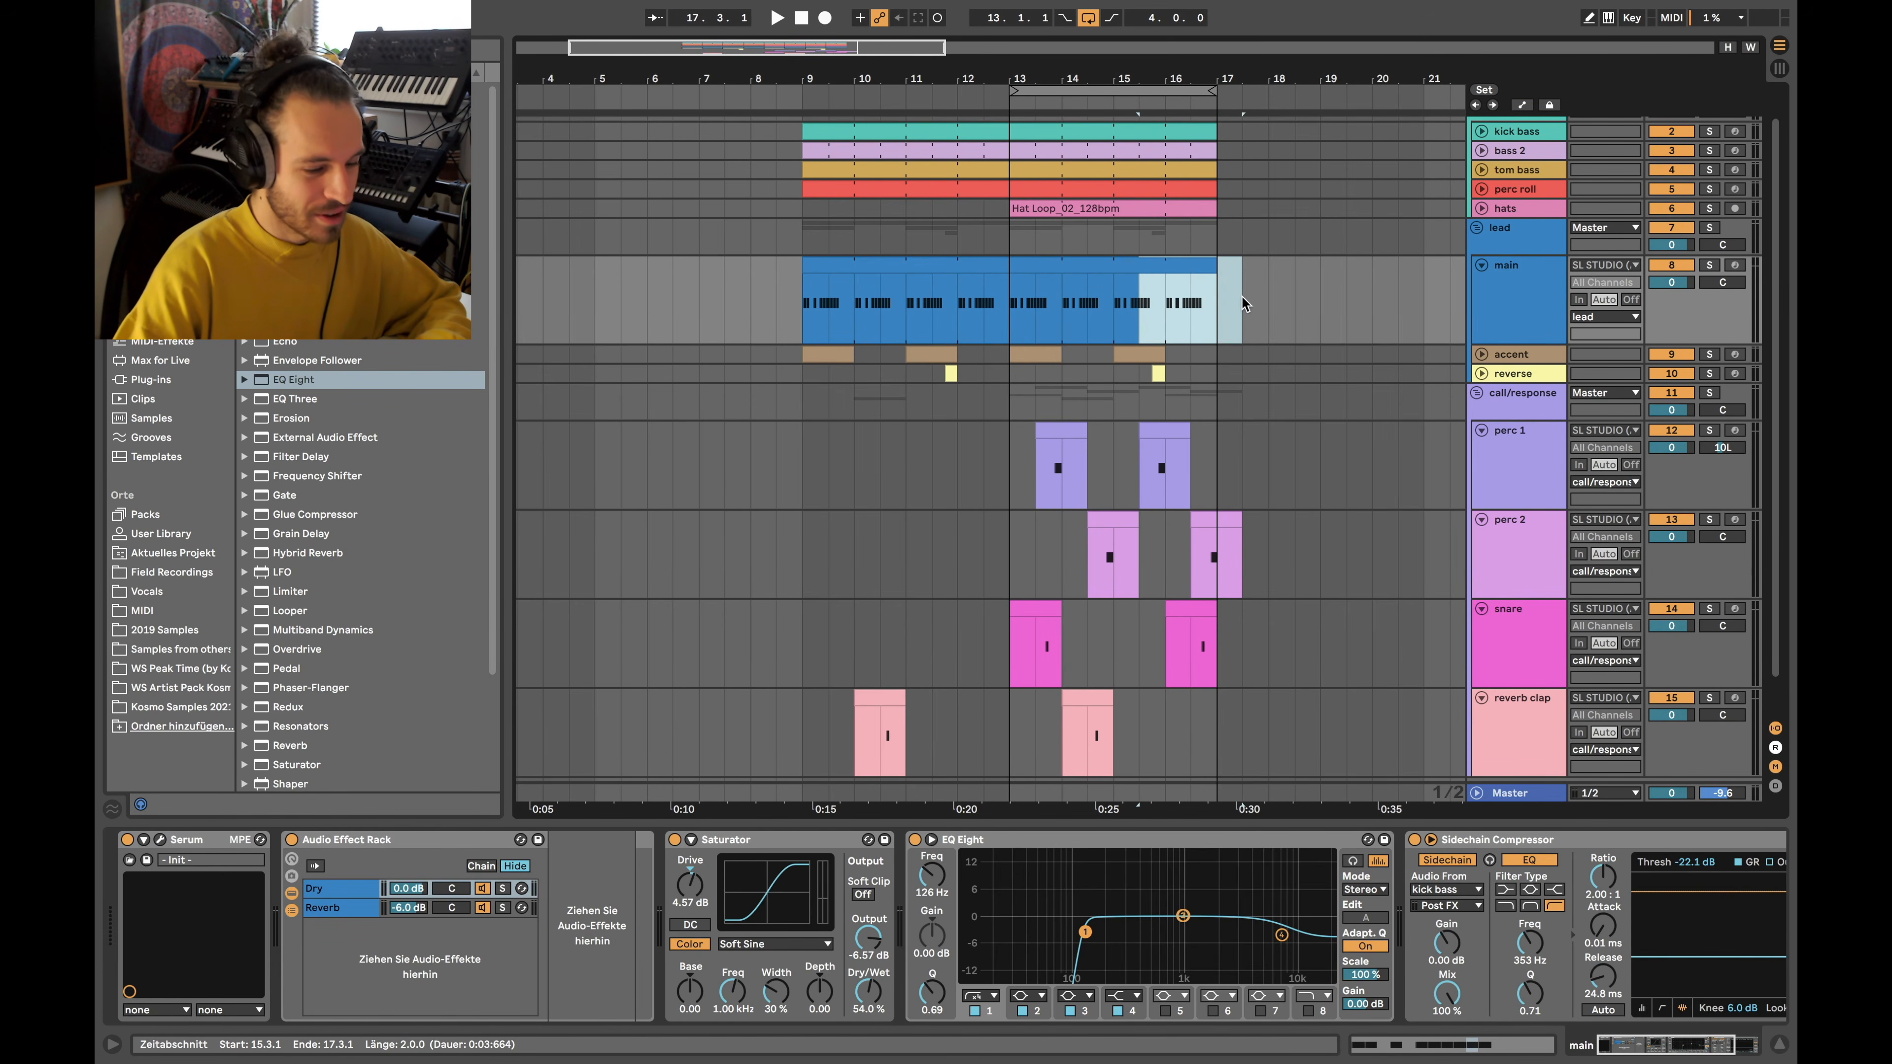
pyautogui.click(1209, 303)
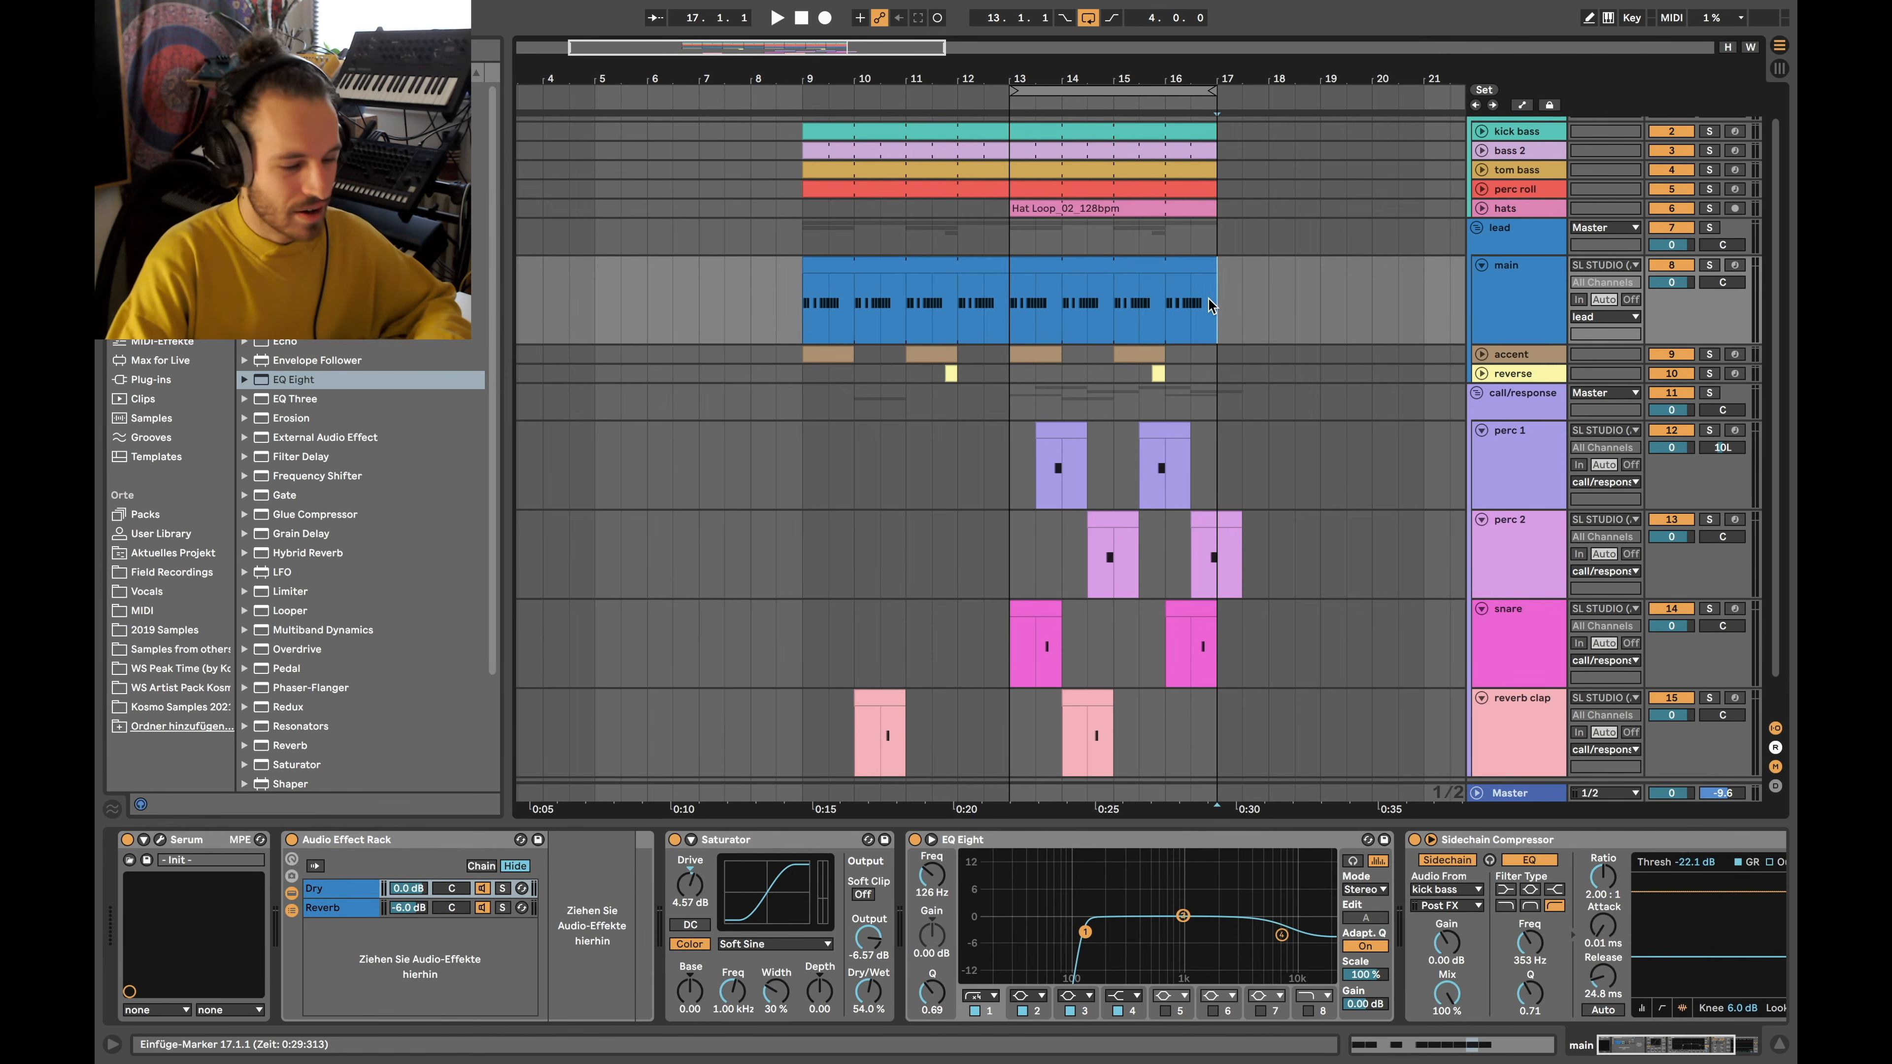
pyautogui.moveTo(1209, 303); pyautogui.dragTo(1006, 312)
pyautogui.moveTo(802, 209); pyautogui.dragTo(1212, 738)
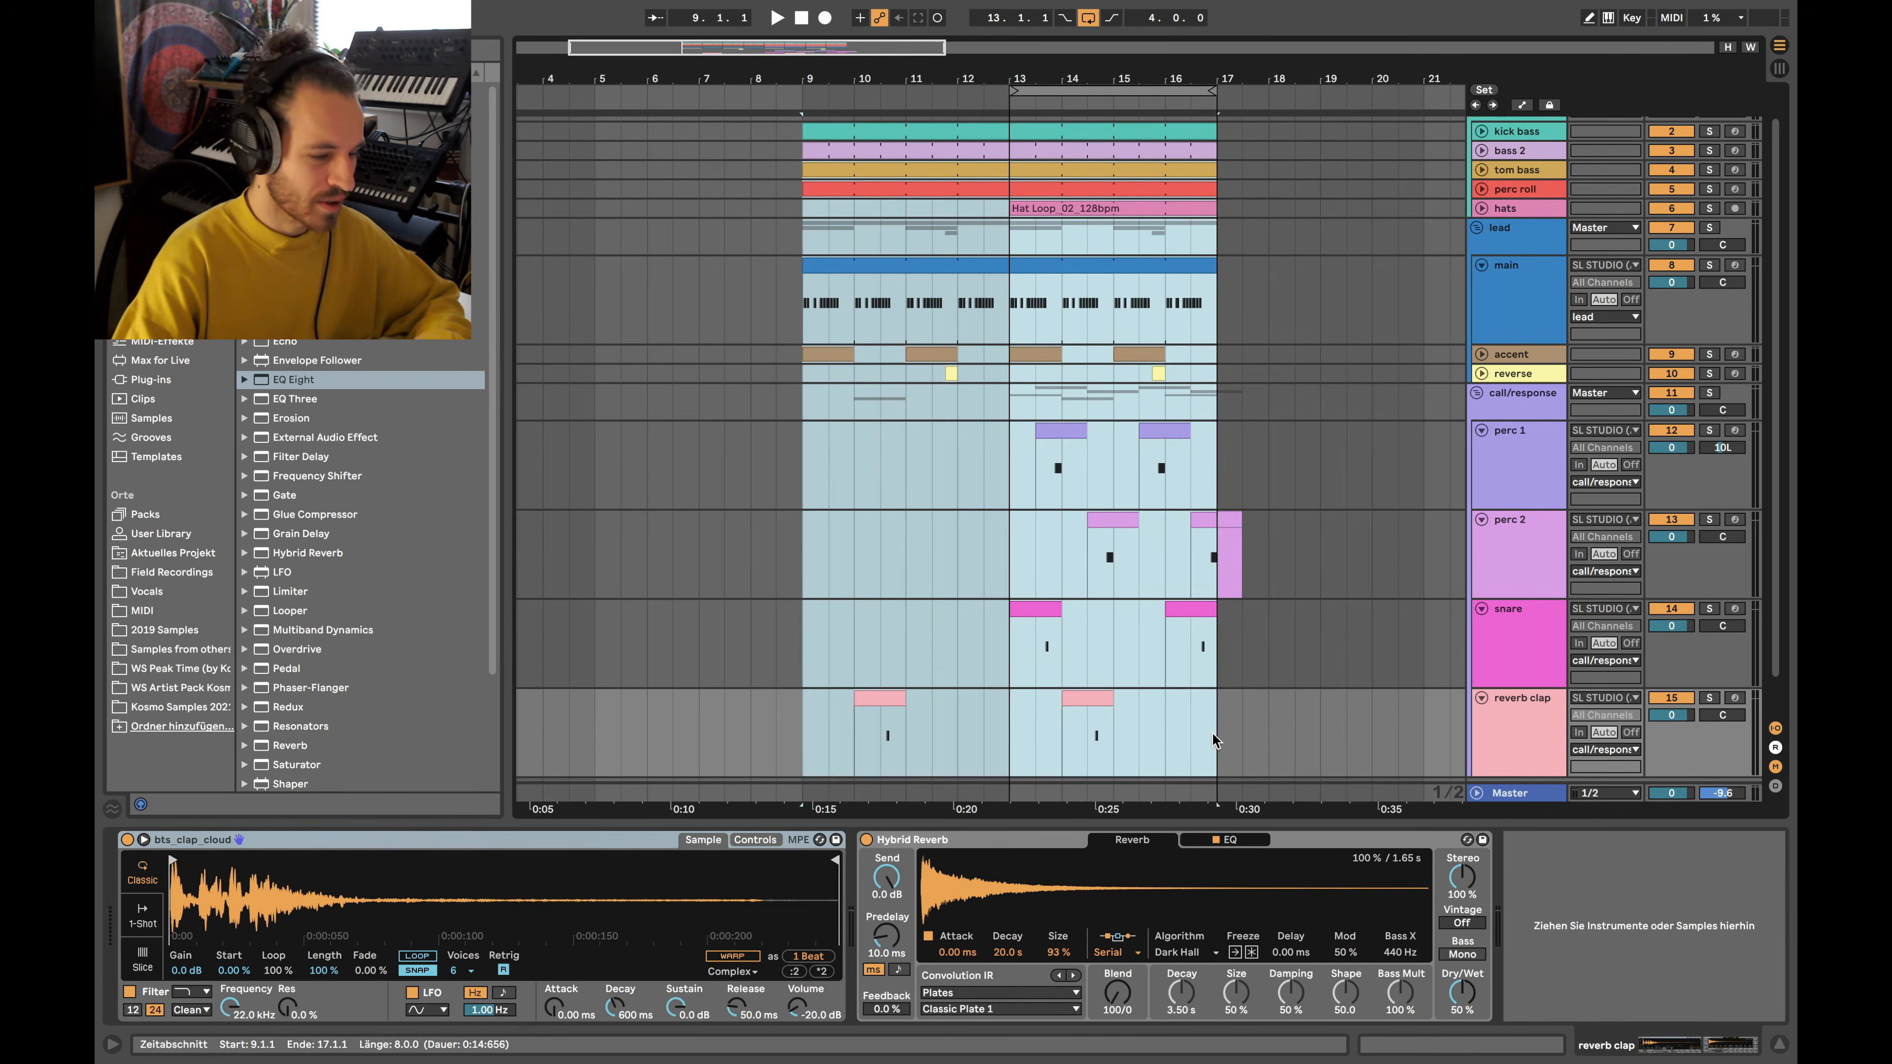
pyautogui.moveTo(803, 233); pyautogui.dragTo(1214, 712)
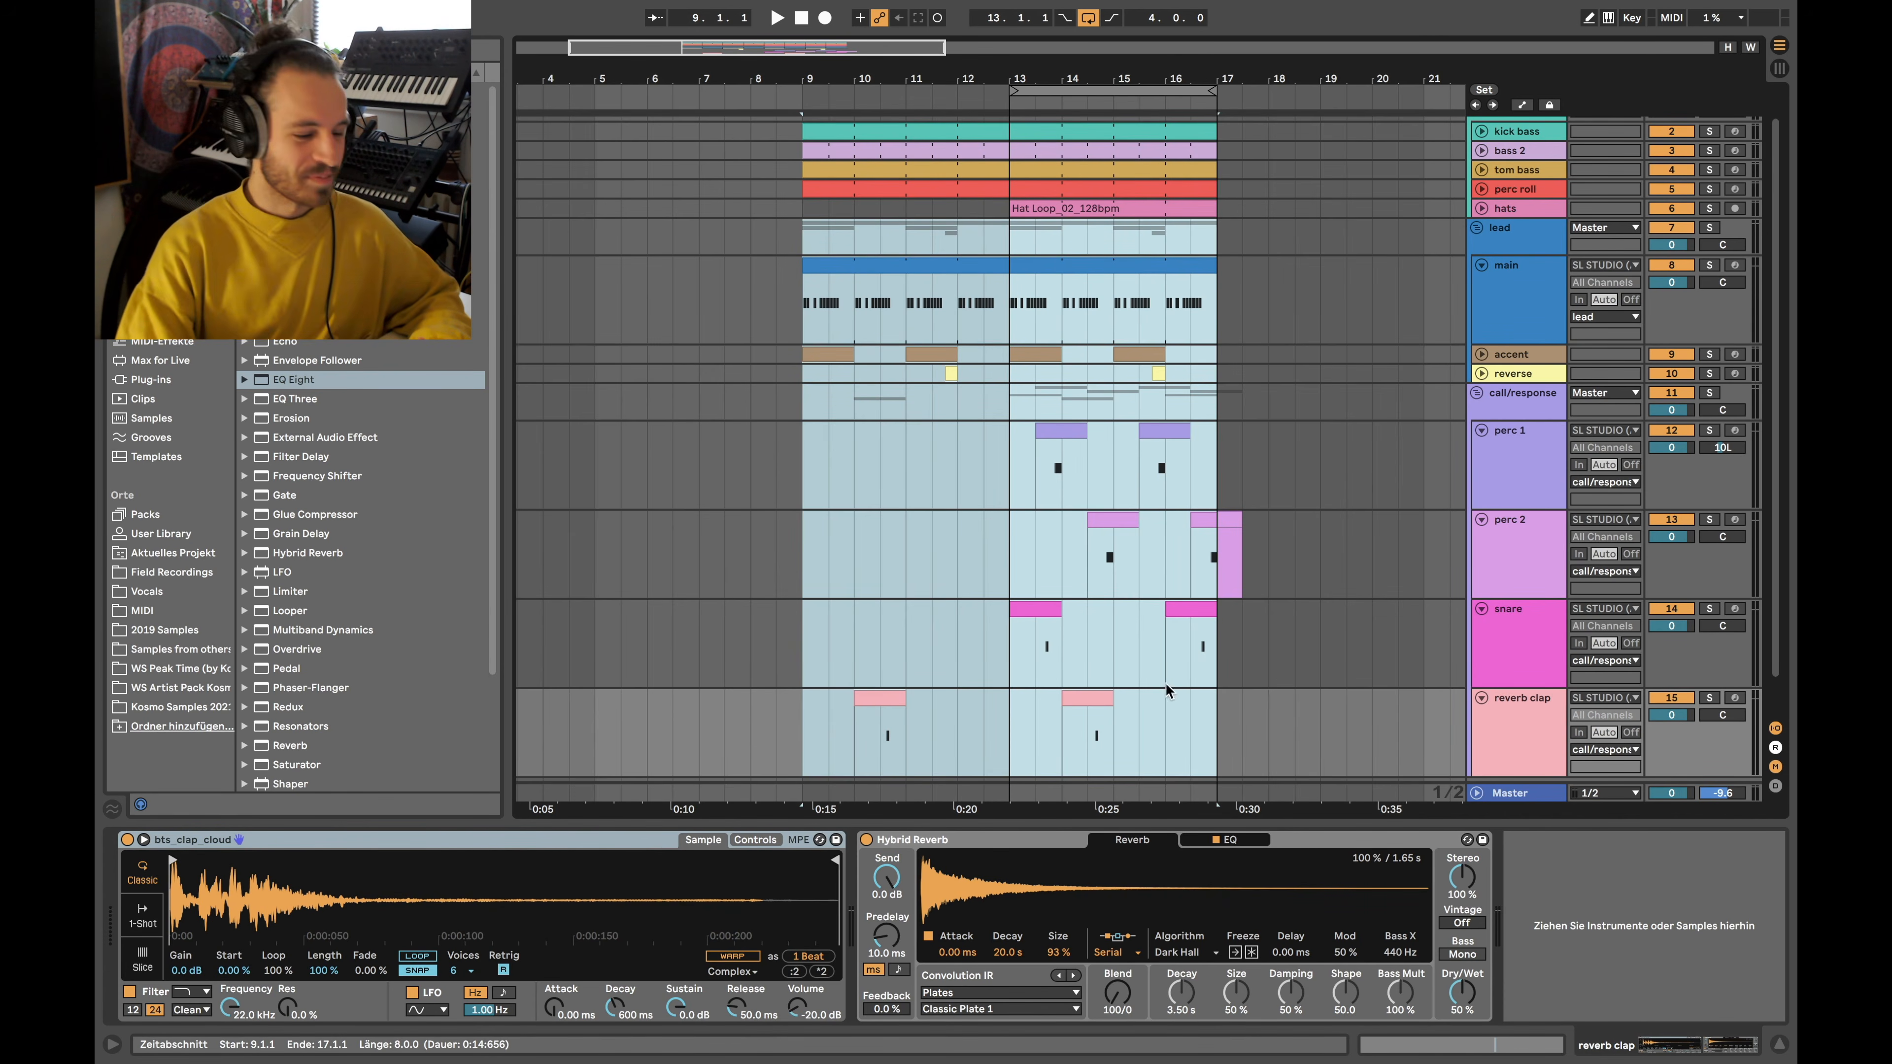
# Loop bars 9 to 17, hide the detail panel, and clear the time selection
pyautogui.hotkey('ctrl', 'l')
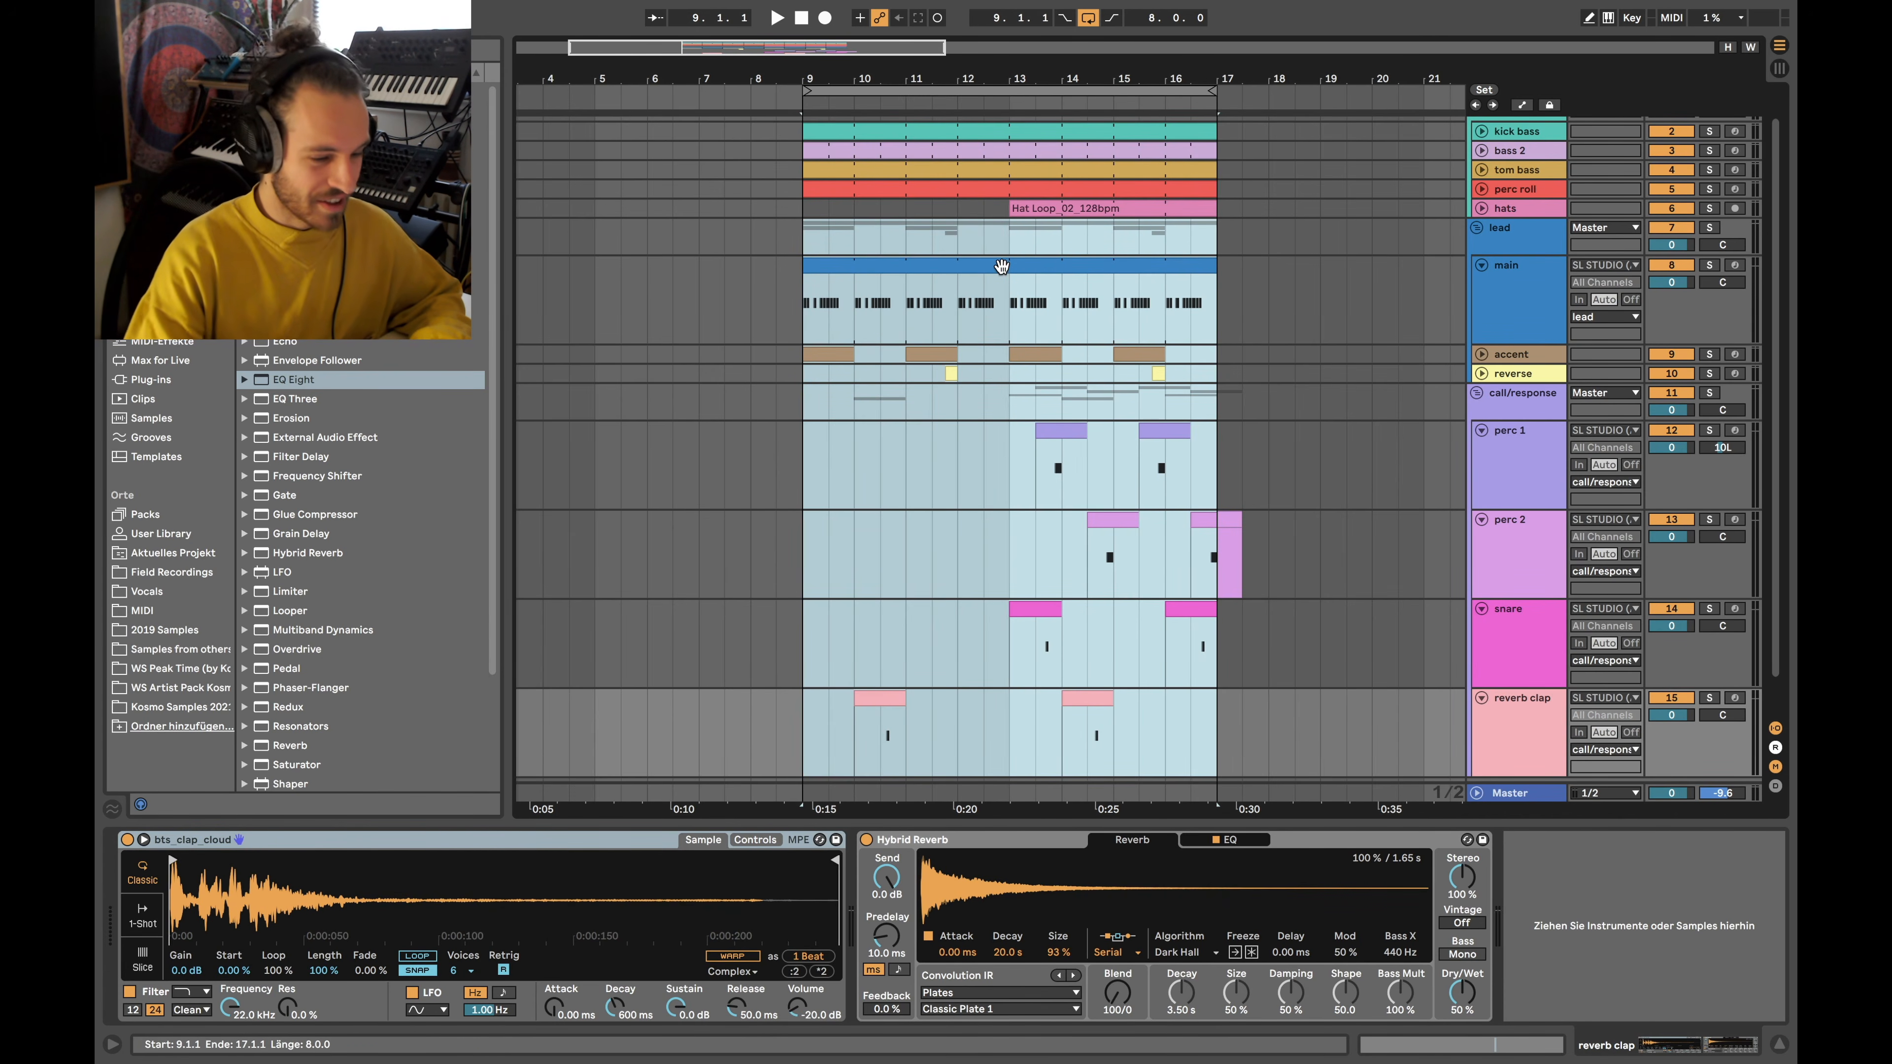
pyautogui.scroll(1, 1000, 266)
pyautogui.hotkey('ctrl', 'alt', 'l')
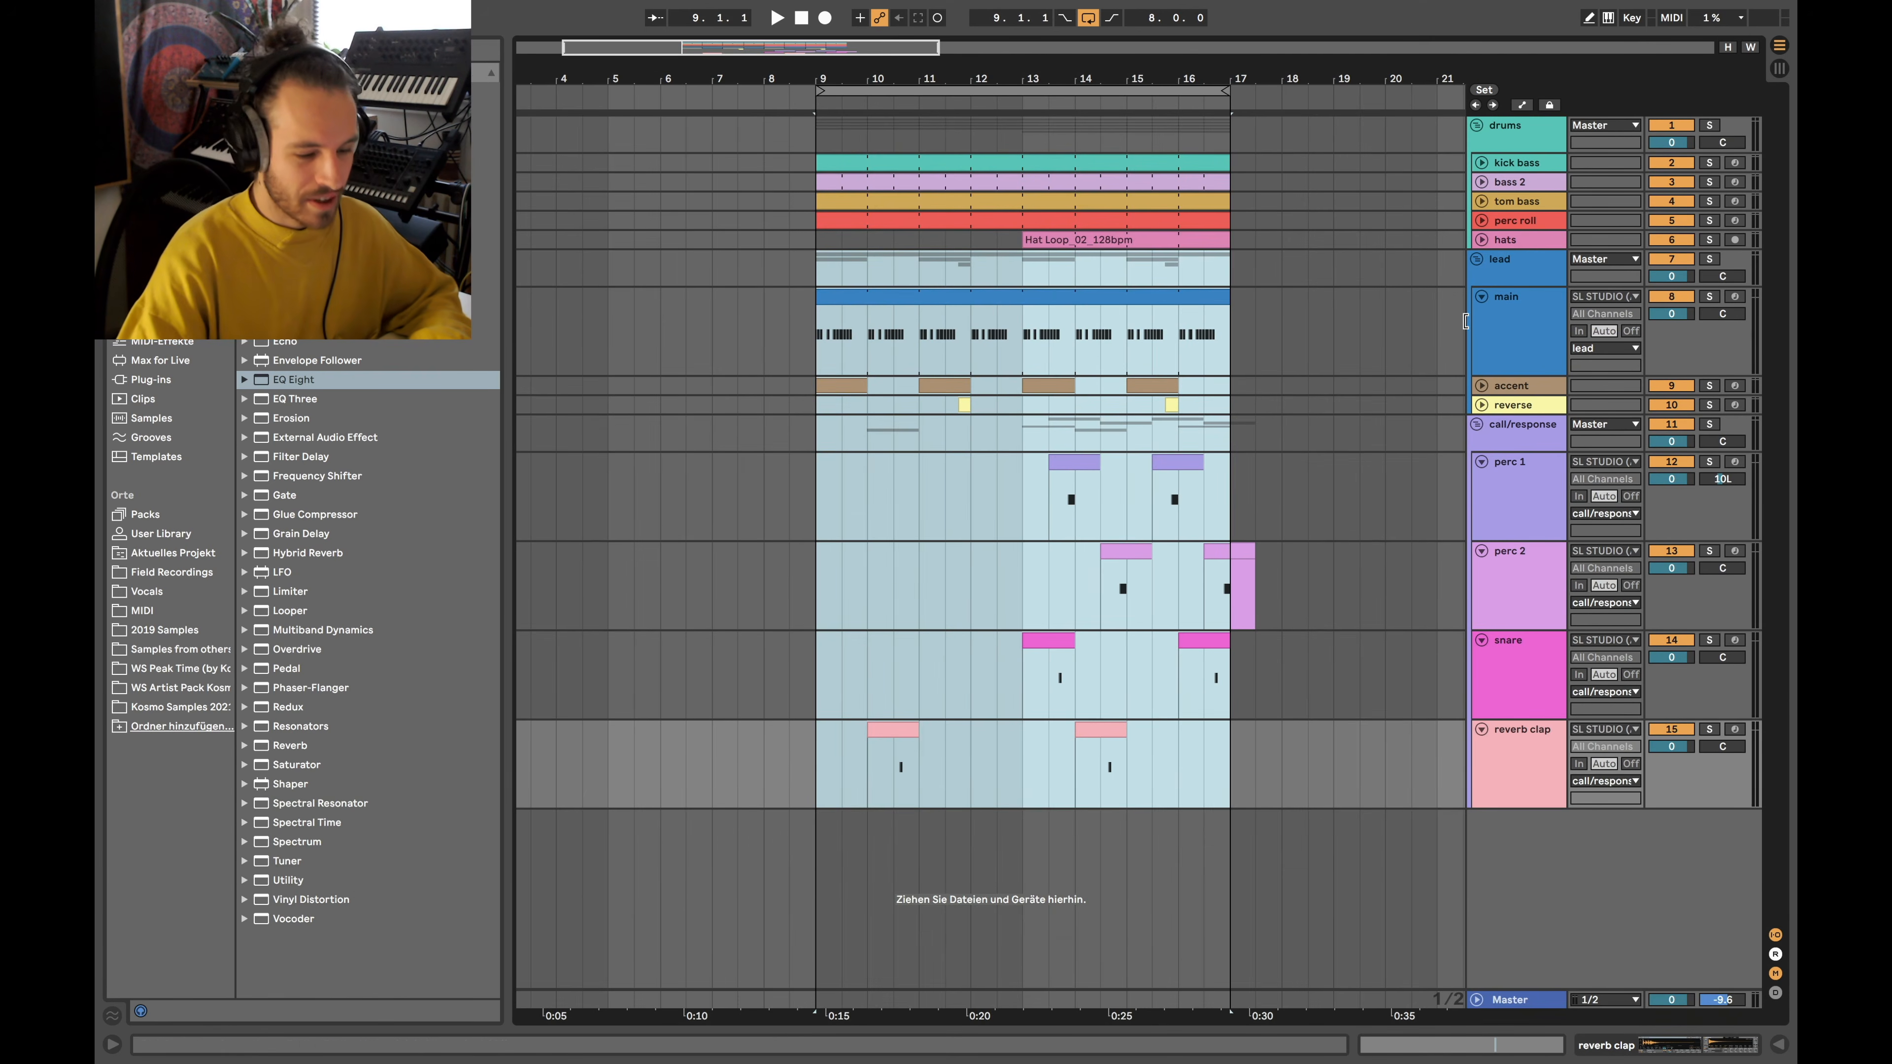
pyautogui.click(1385, 332)
# Fold main, perc 1, perc 2, snare and reverb clap to single rows
pyautogui.click(1482, 298)
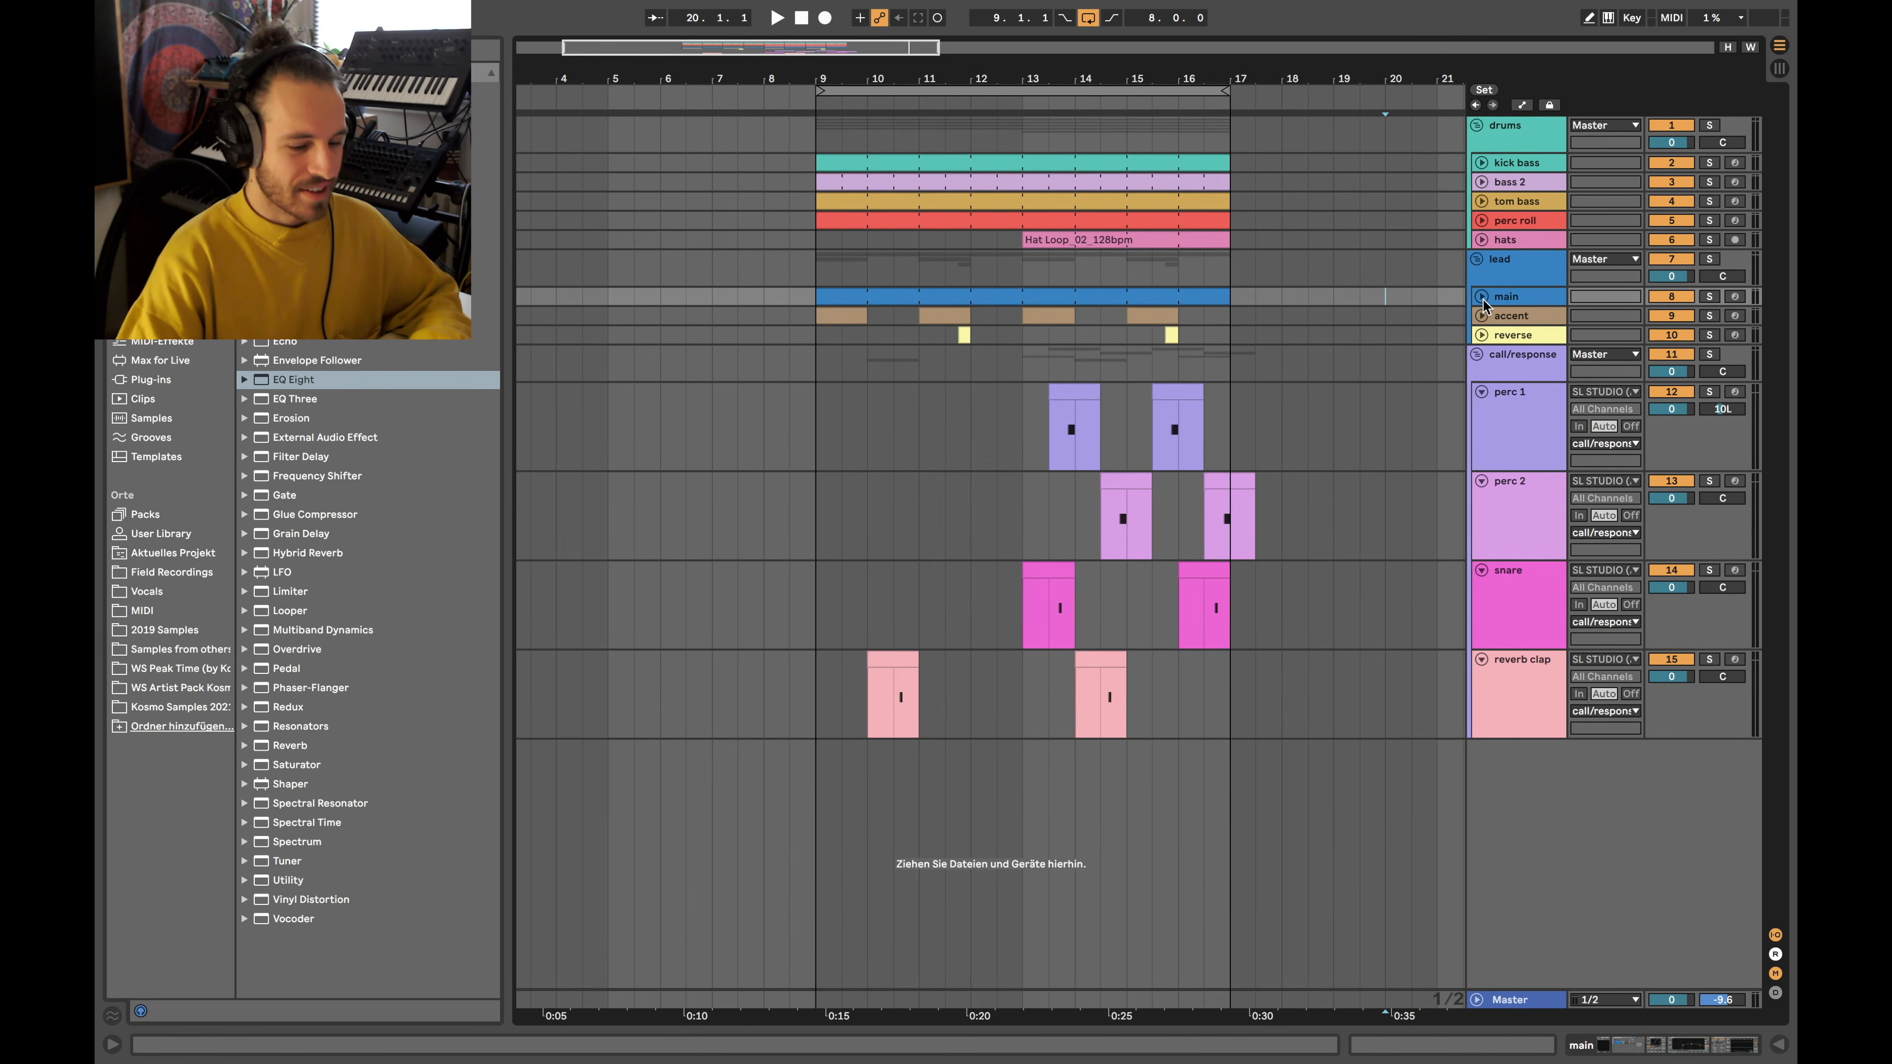
pyautogui.click(1482, 393)
pyautogui.click(1483, 412)
pyautogui.click(1482, 430)
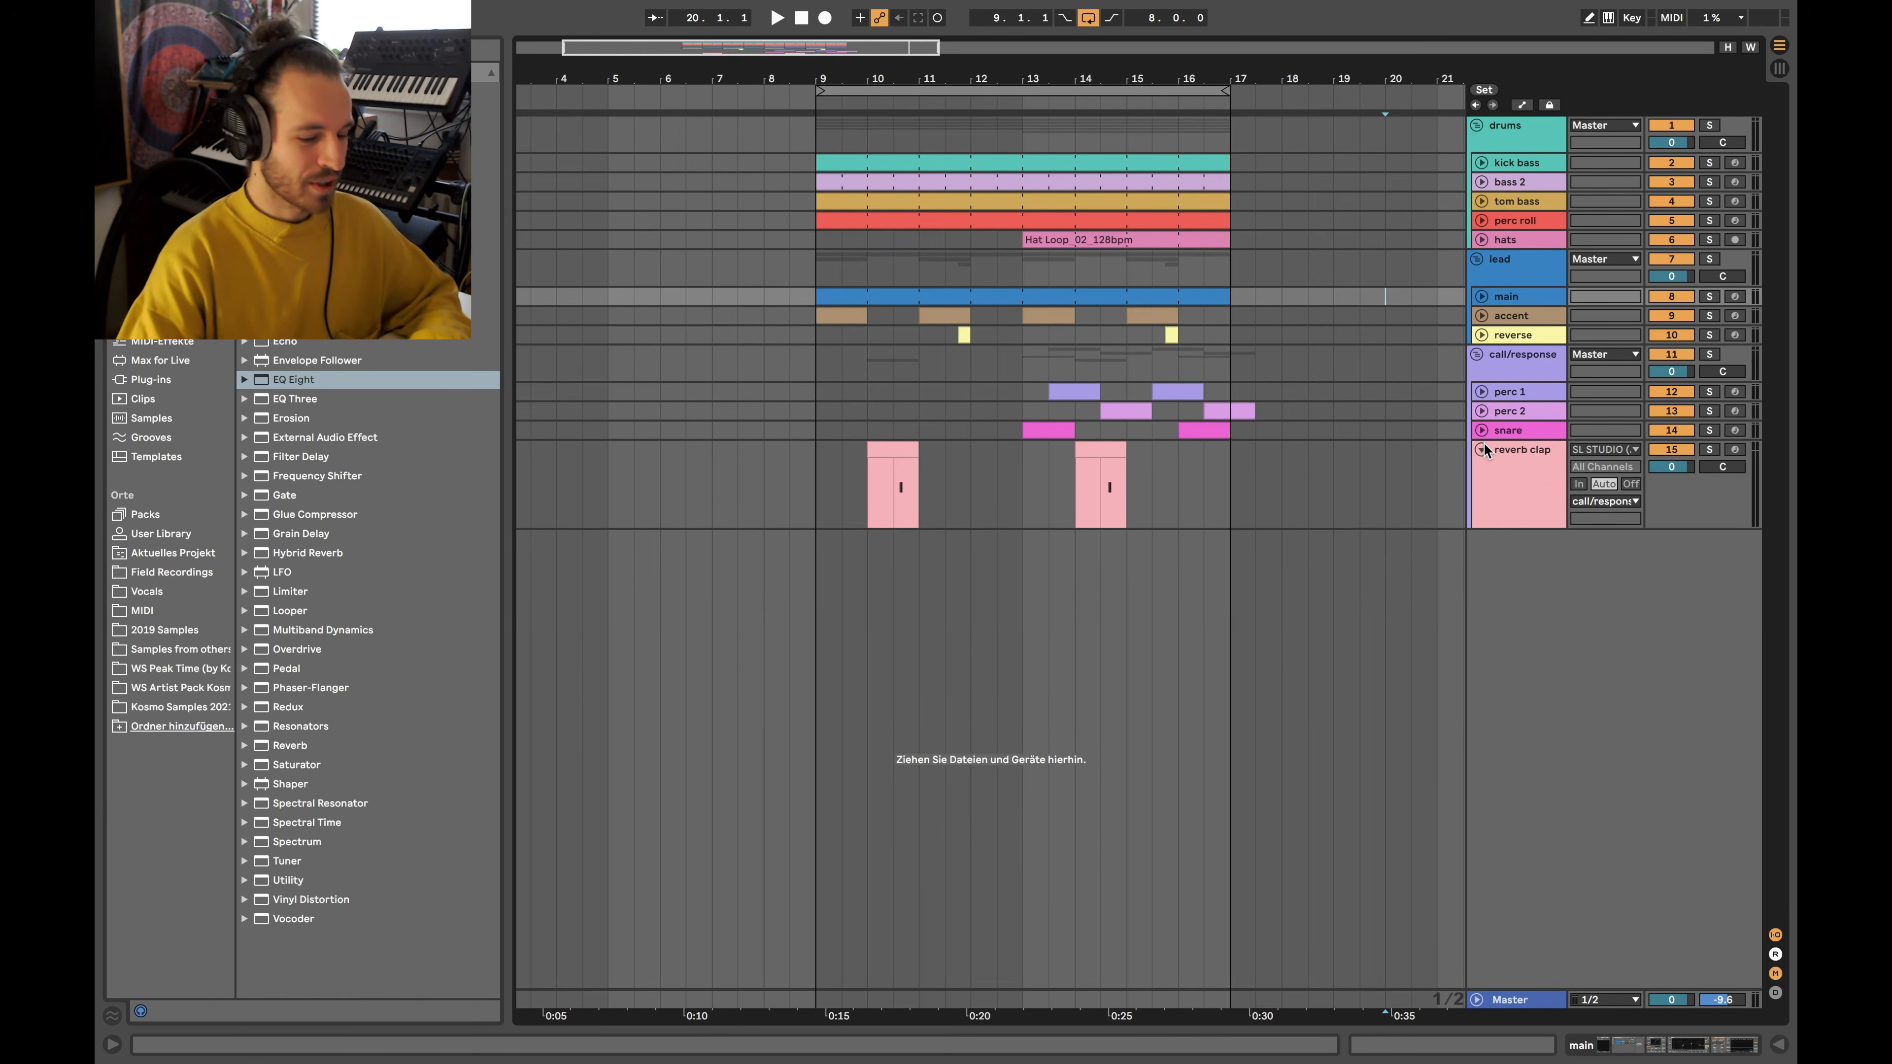
pyautogui.click(1481, 447)
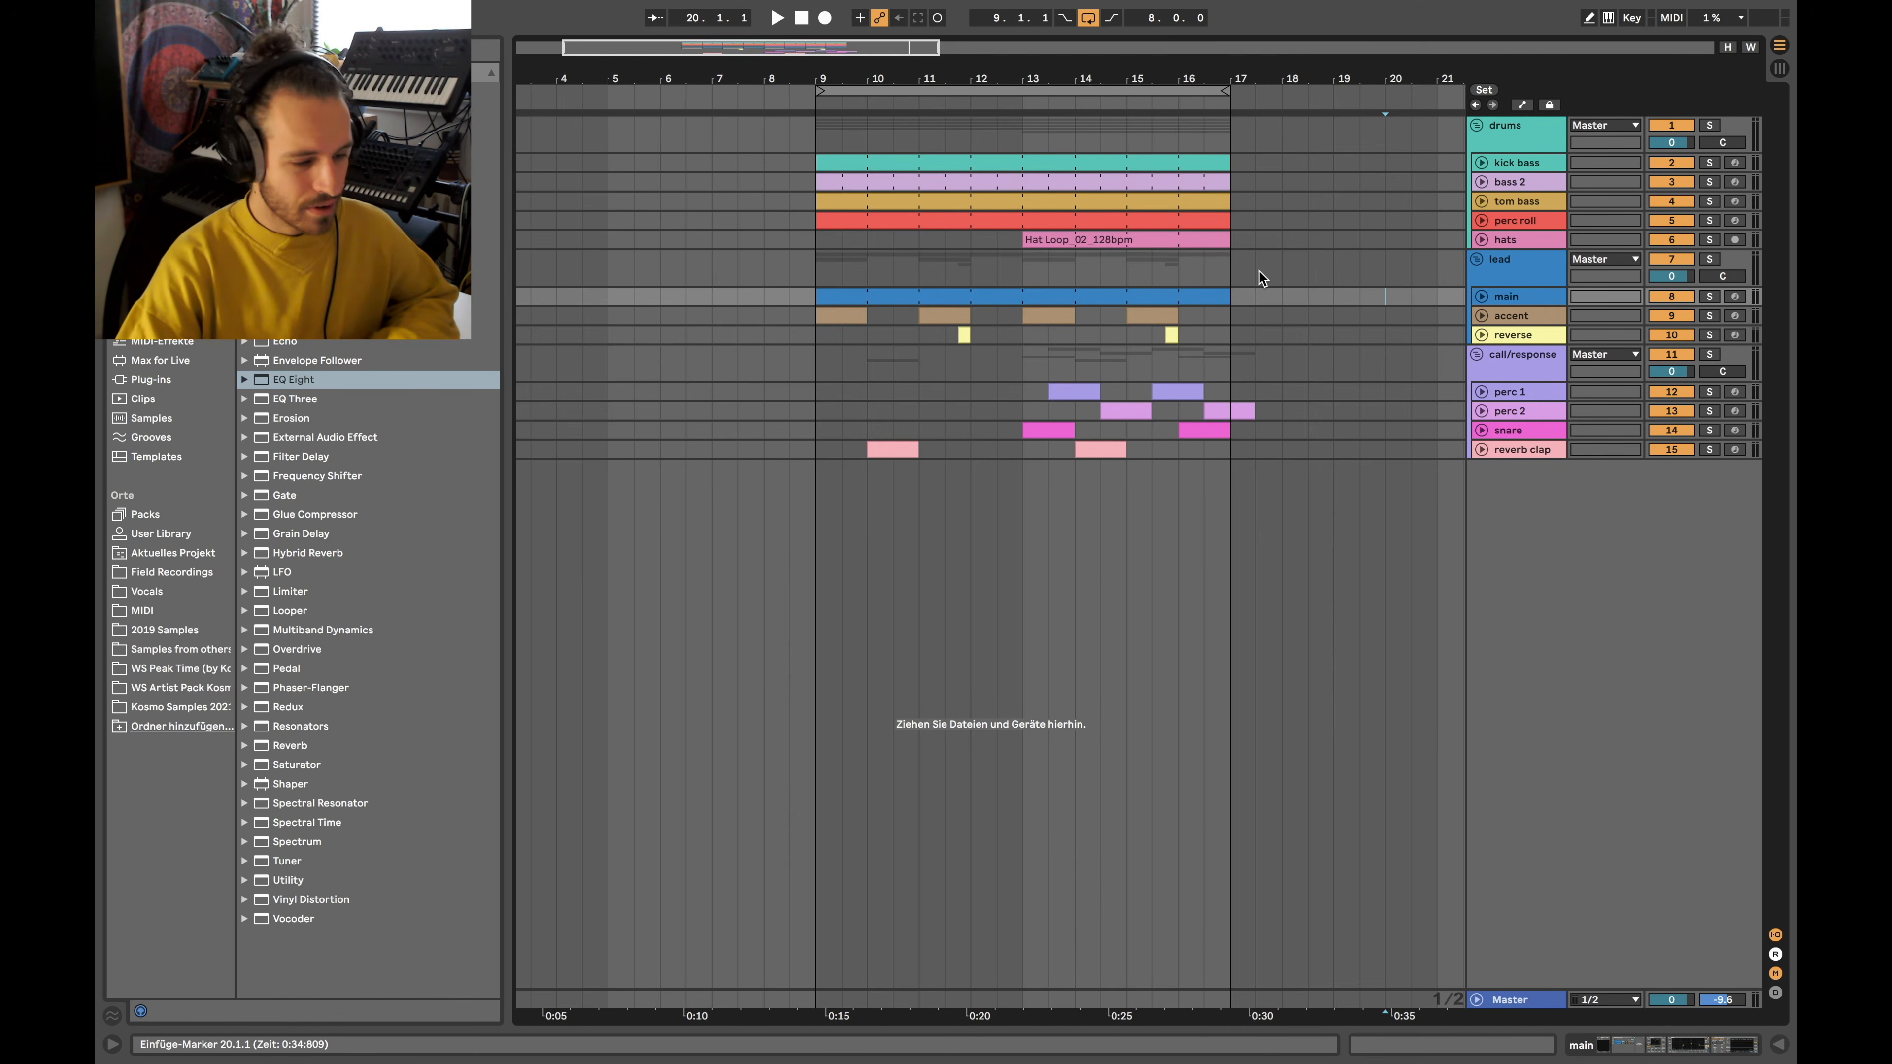
# Select bars 9–17 across all tracks and display the main track's device chain
pyautogui.moveTo(816, 134); pyautogui.dragTo(1227, 449)
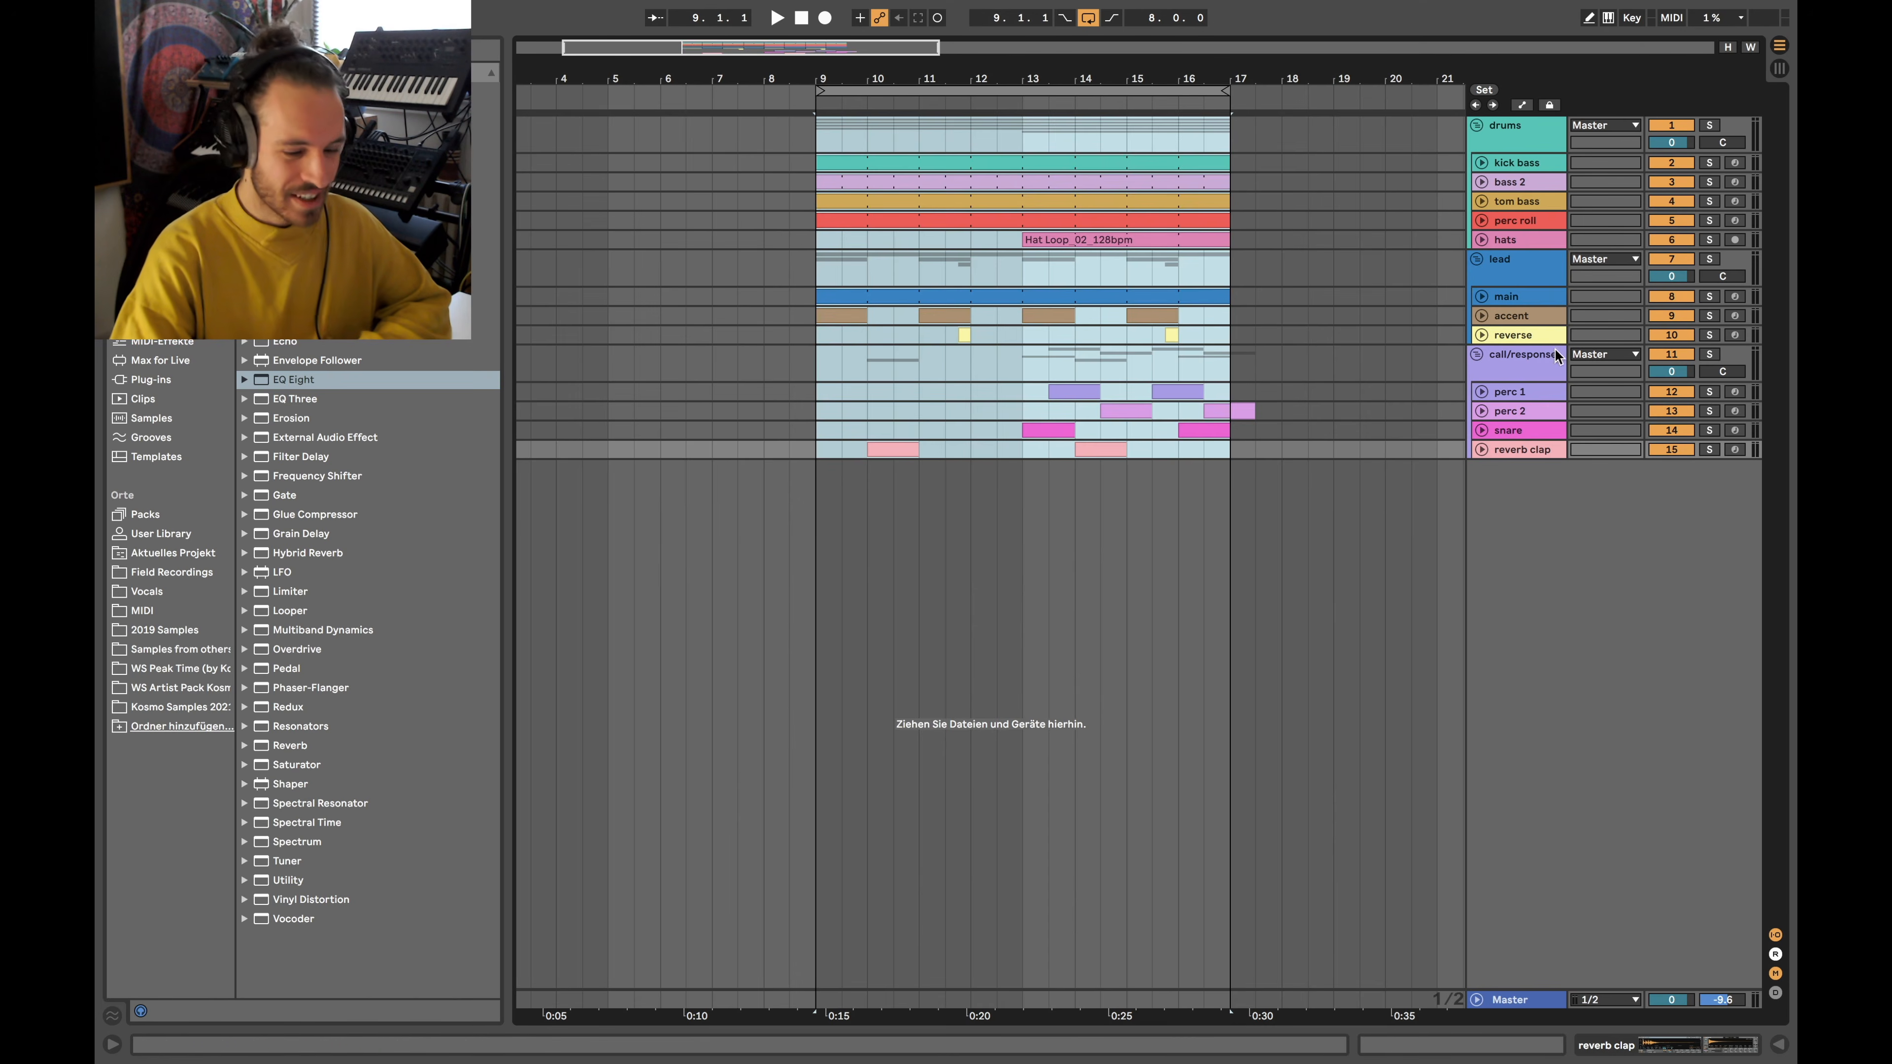
pyautogui.click(1480, 296)
pyautogui.doubleClick(1519, 316)
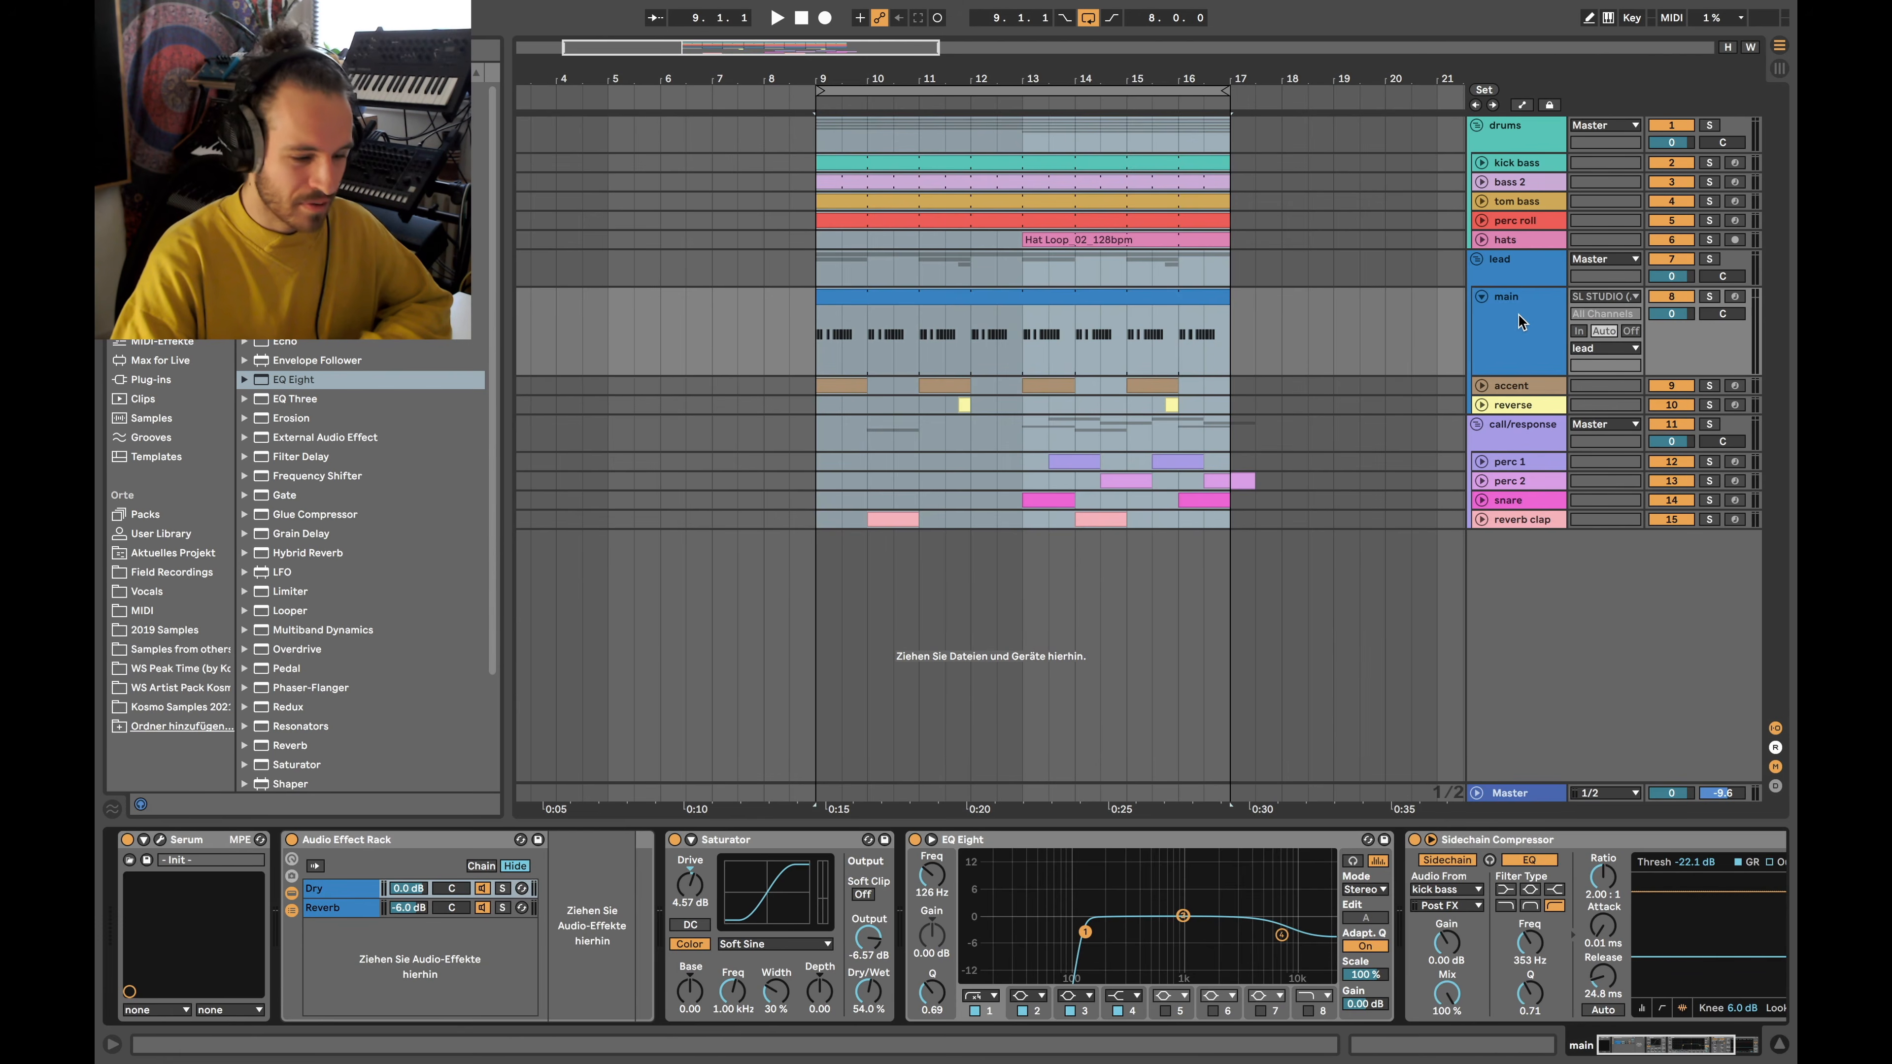
pyautogui.click(1480, 294)
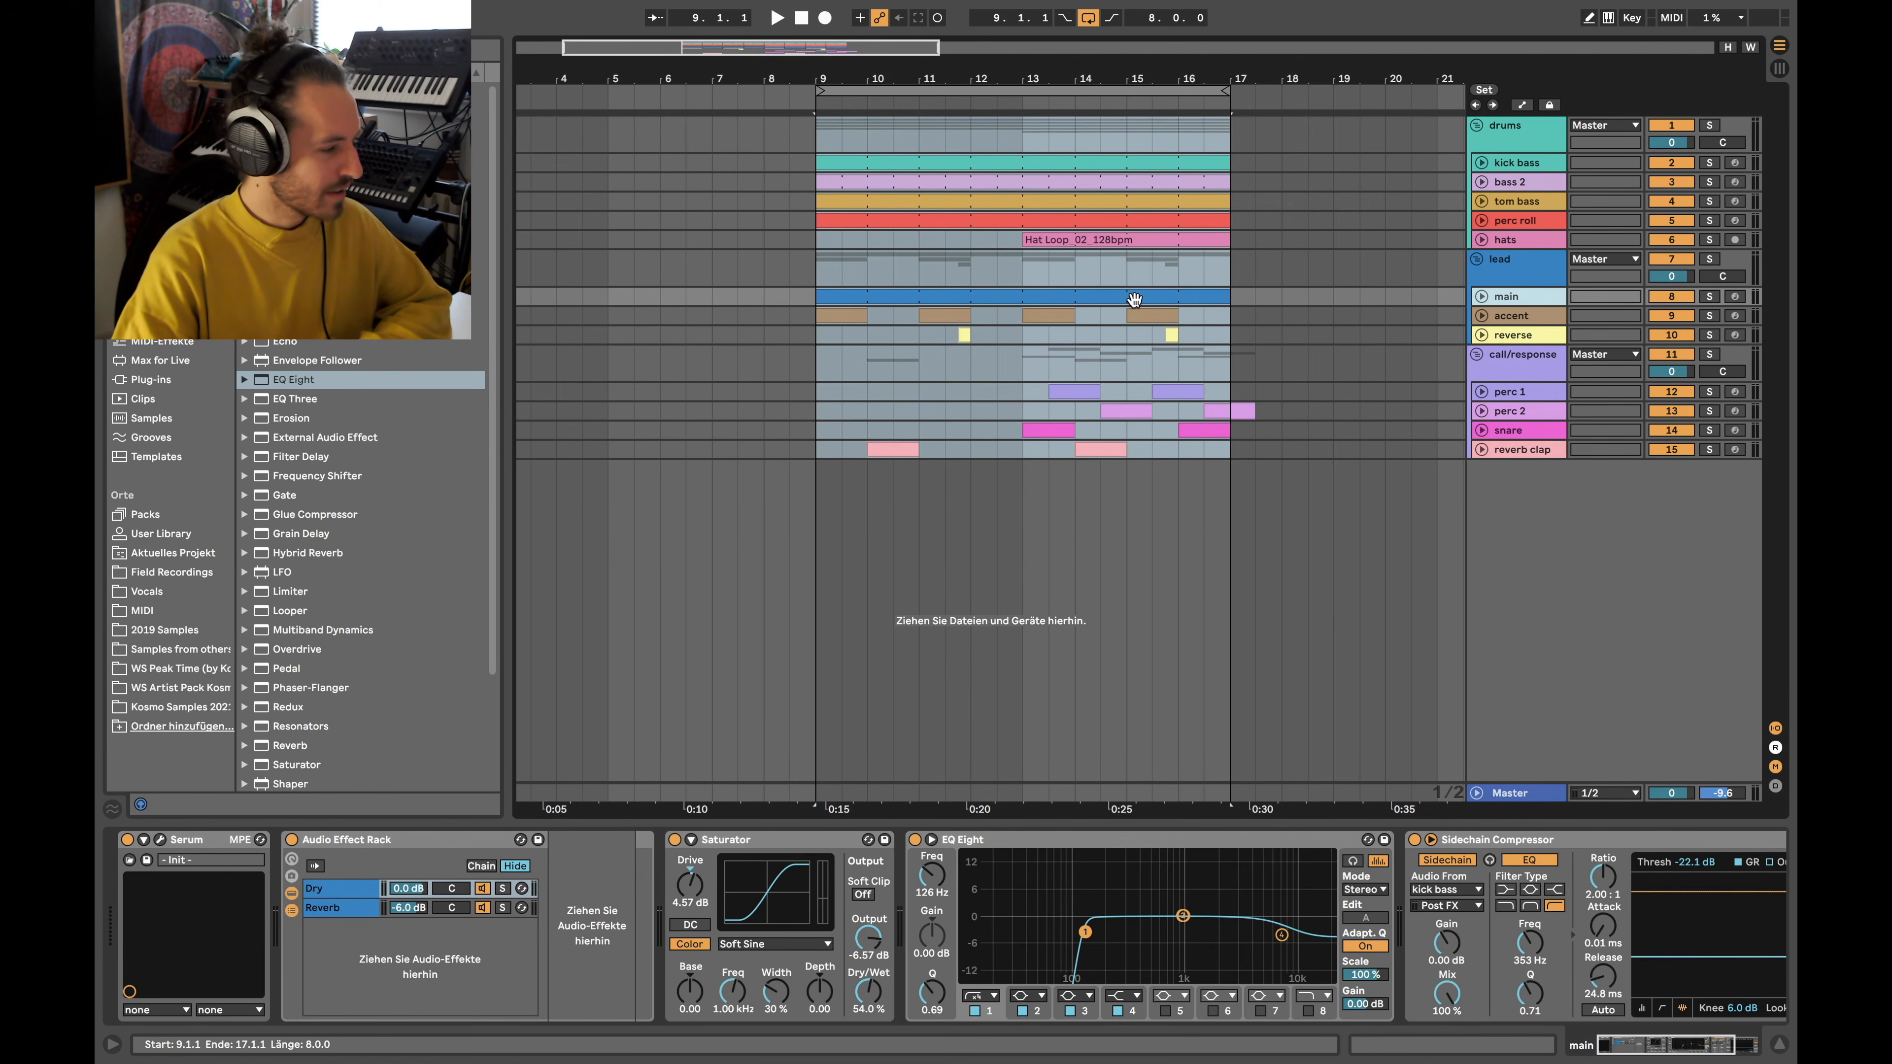